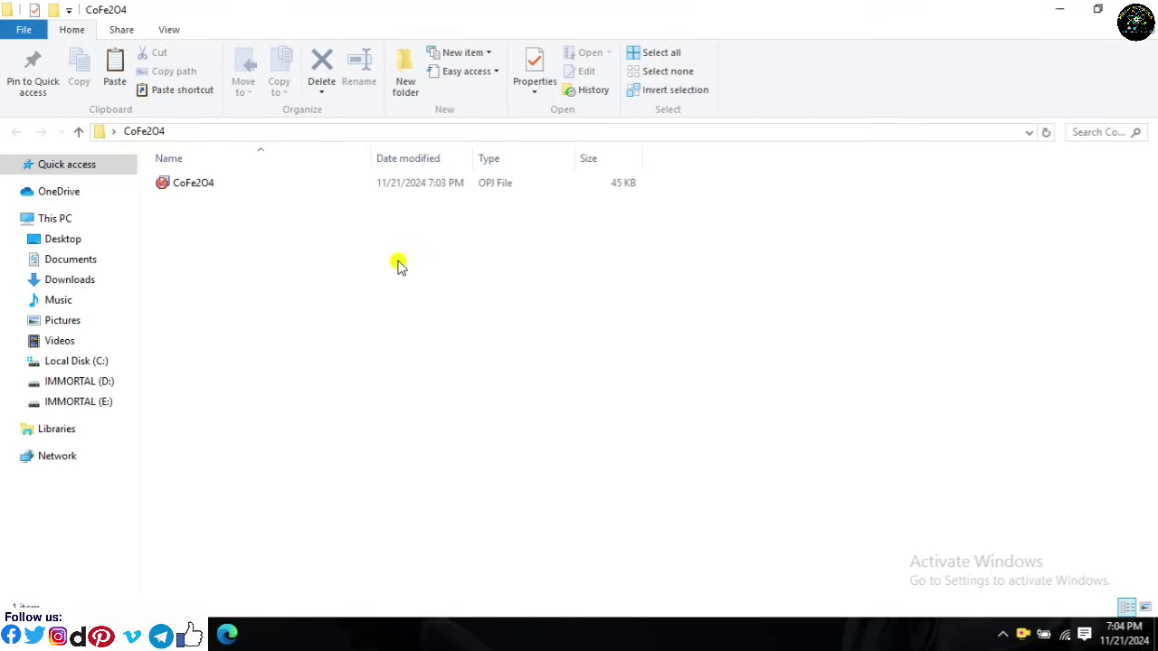
# Step: Open the CoFe2O4 project in OriginPro and frame the graph by enabling the opposite lines for both the vertical and horizontal directions
pyautogui.click(250, 194)
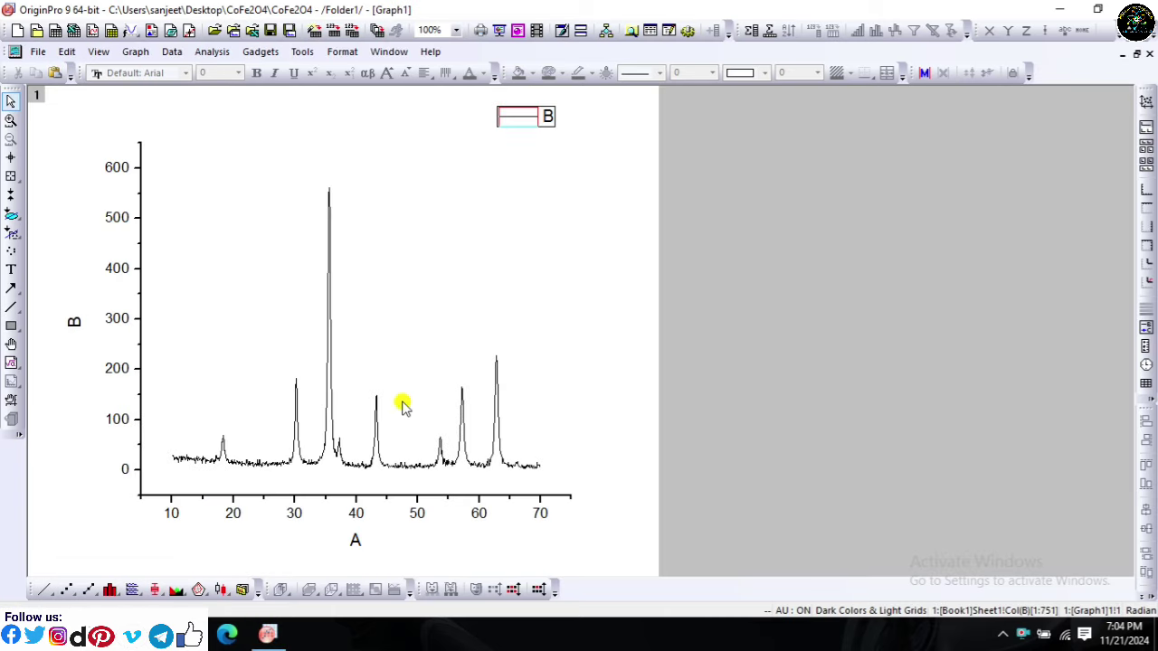
pyautogui.doubleClick(362, 514)
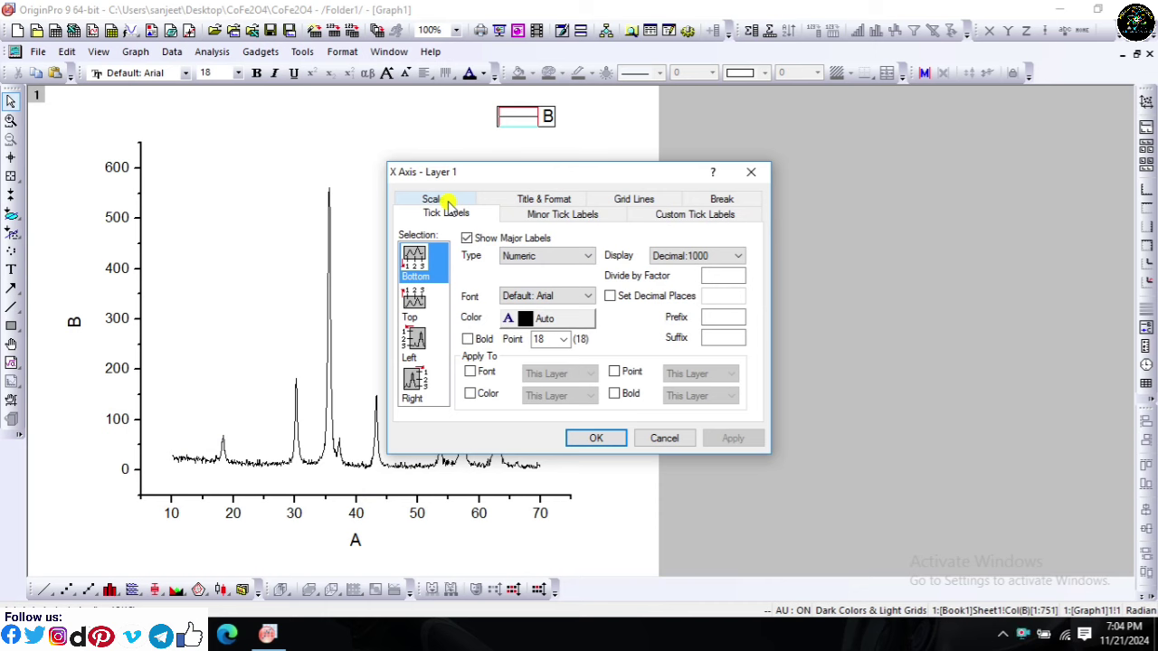
pyautogui.click(633, 199)
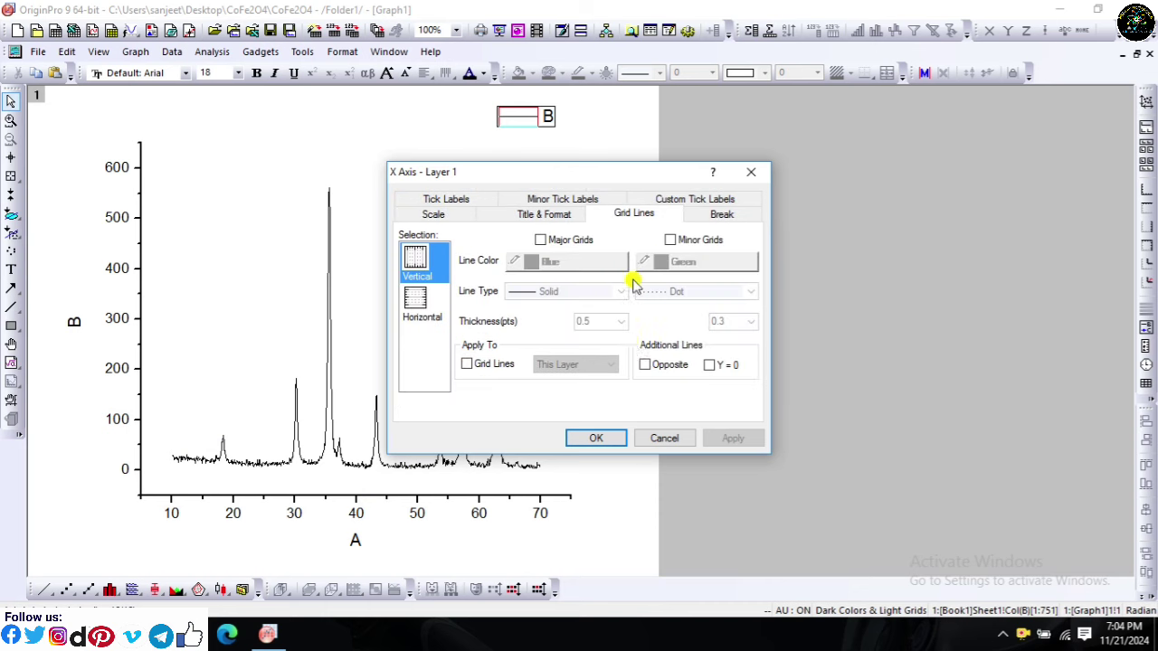
pyautogui.click(645, 365)
pyautogui.click(415, 301)
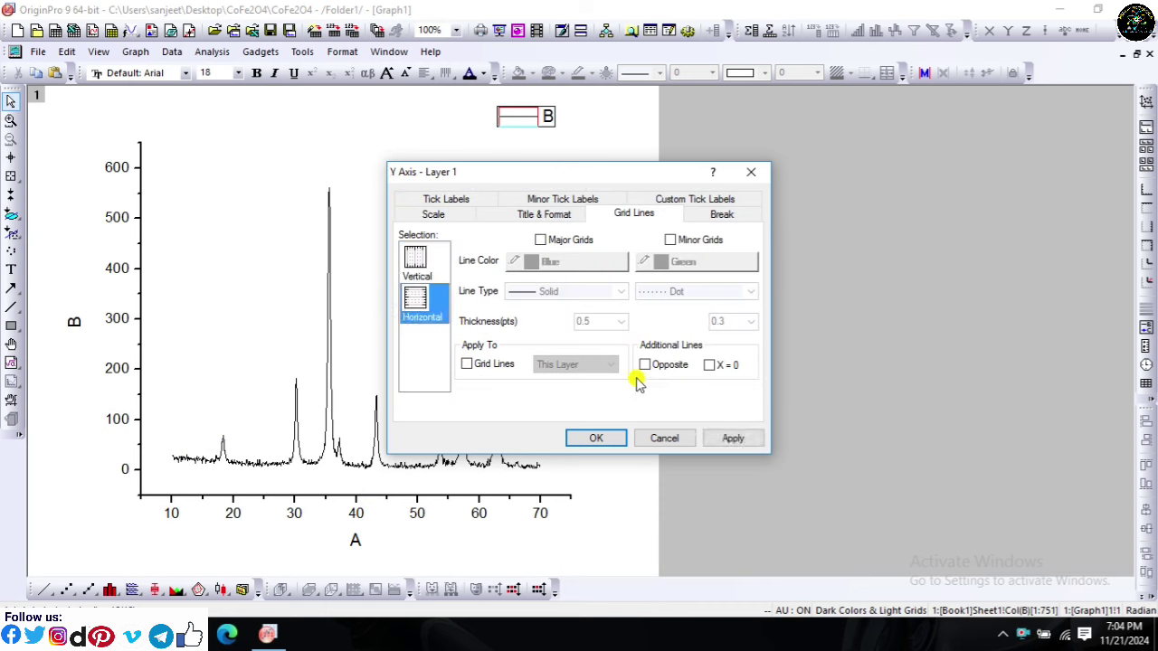
pyautogui.click(658, 366)
pyautogui.click(596, 437)
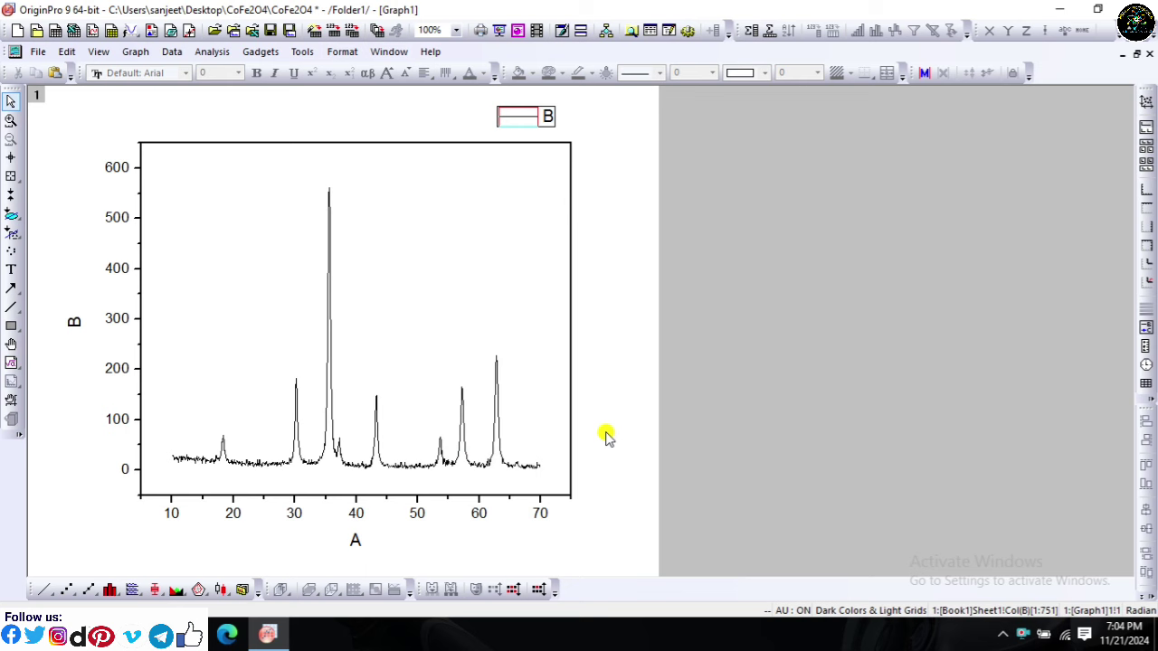
# Step: Move the legend down to the upper end of the plot frame and replace its text with CoFe2O4
pyautogui.click(549, 120)
pyautogui.moveTo(549, 120); pyautogui.dragTo(542, 196)
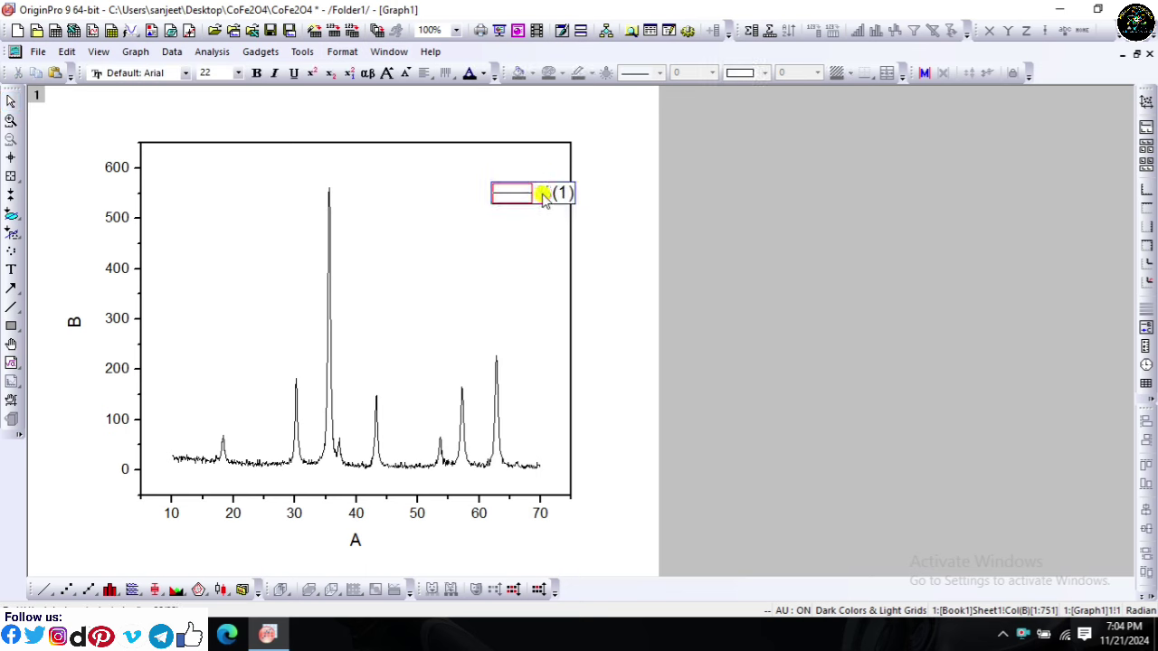
pyautogui.doubleClick(543, 195)
pyautogui.write('CoFe2O4')
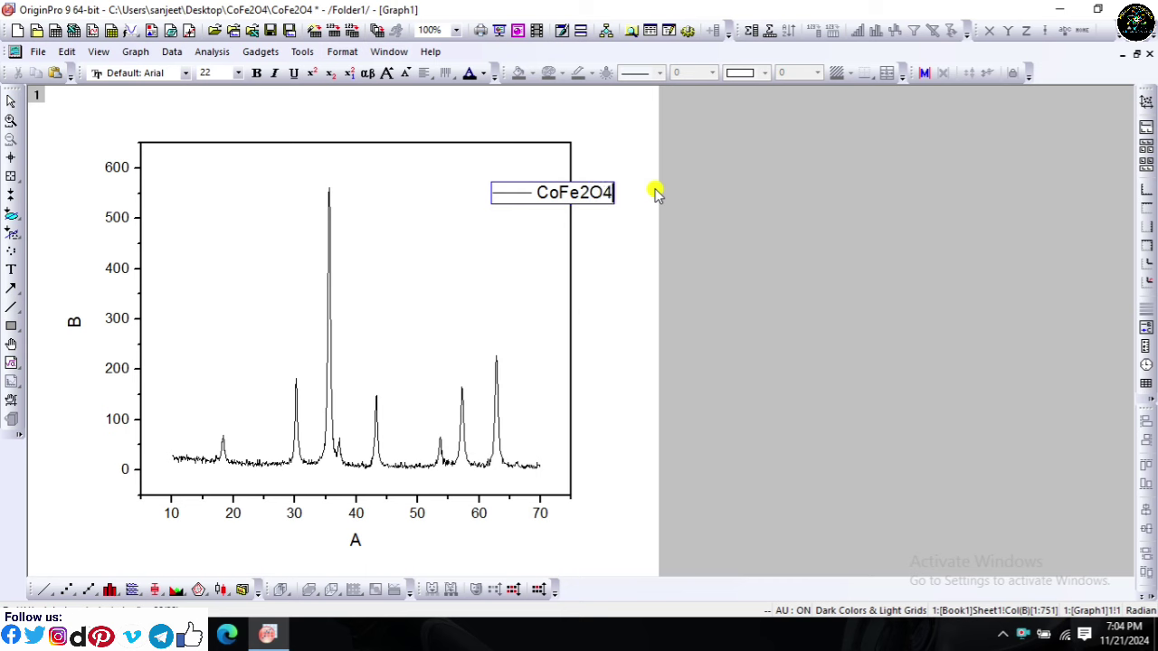
# Step: Make the legend text bold and format the 2 and the 4 in CoFe2O4 as subscripts
pyautogui.hotkey('ctrl', 'a')
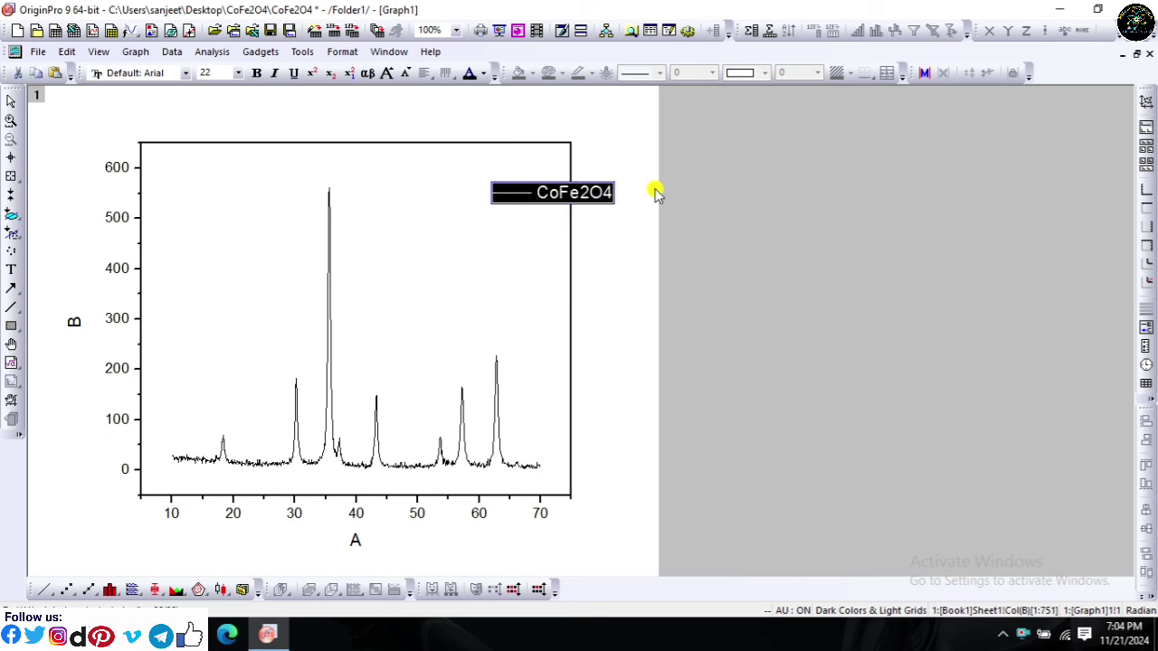
pyautogui.click(257, 73)
pyautogui.click(590, 212)
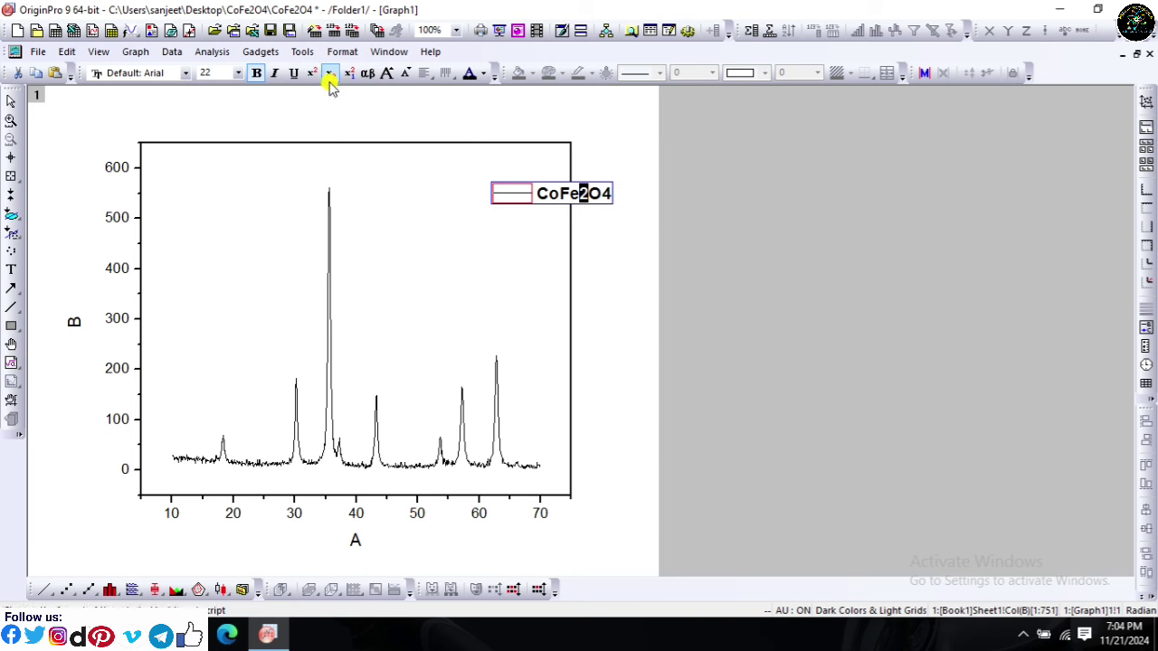
pyautogui.click(330, 74)
pyautogui.moveTo(611, 195); pyautogui.dragTo(603, 197)
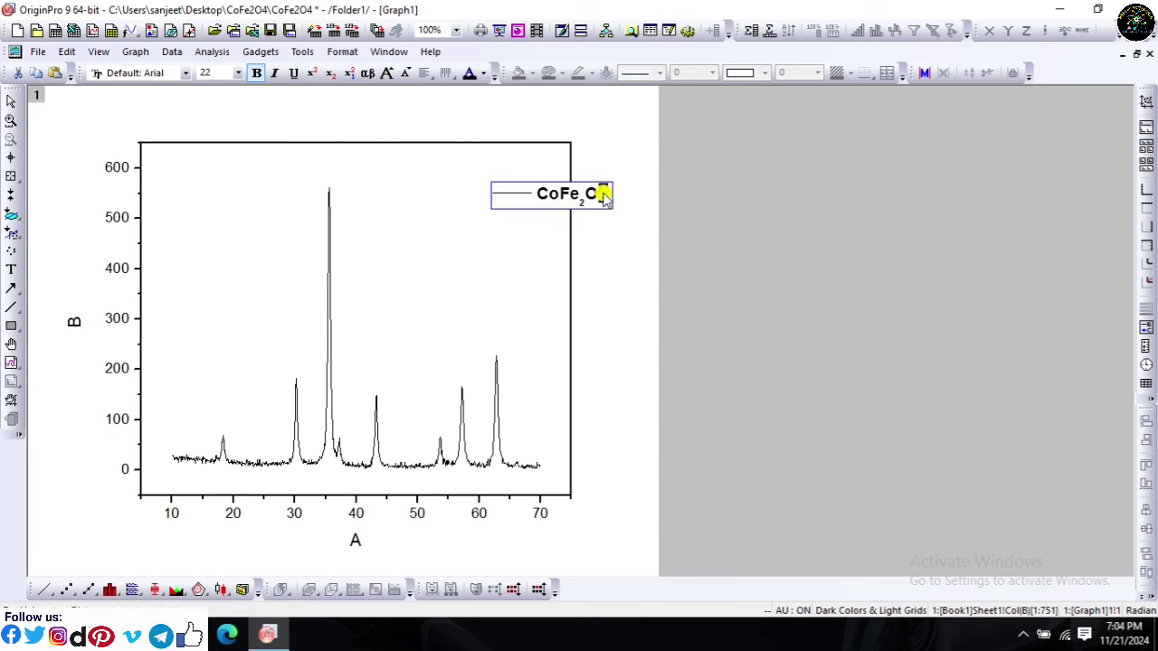
pyautogui.click(330, 73)
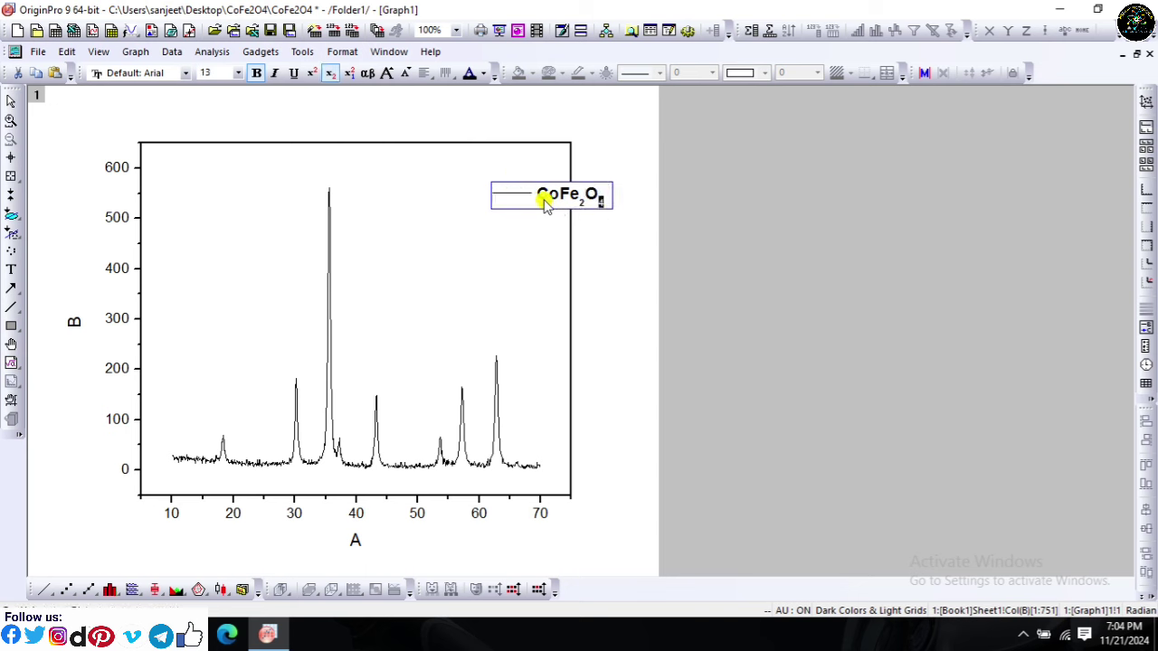
pyautogui.click(601, 213)
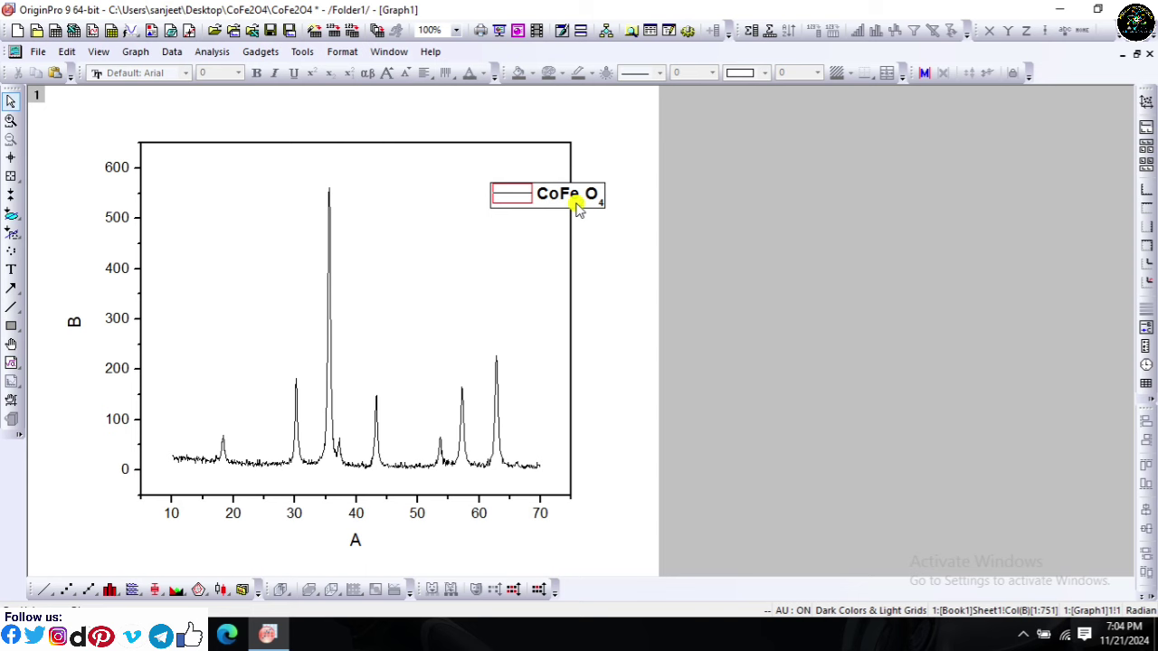
# Step: Remove the legend's black border and place the legend inside the upper corner of the plot frame
pyautogui.rightClick(576, 207)
pyautogui.click(638, 419)
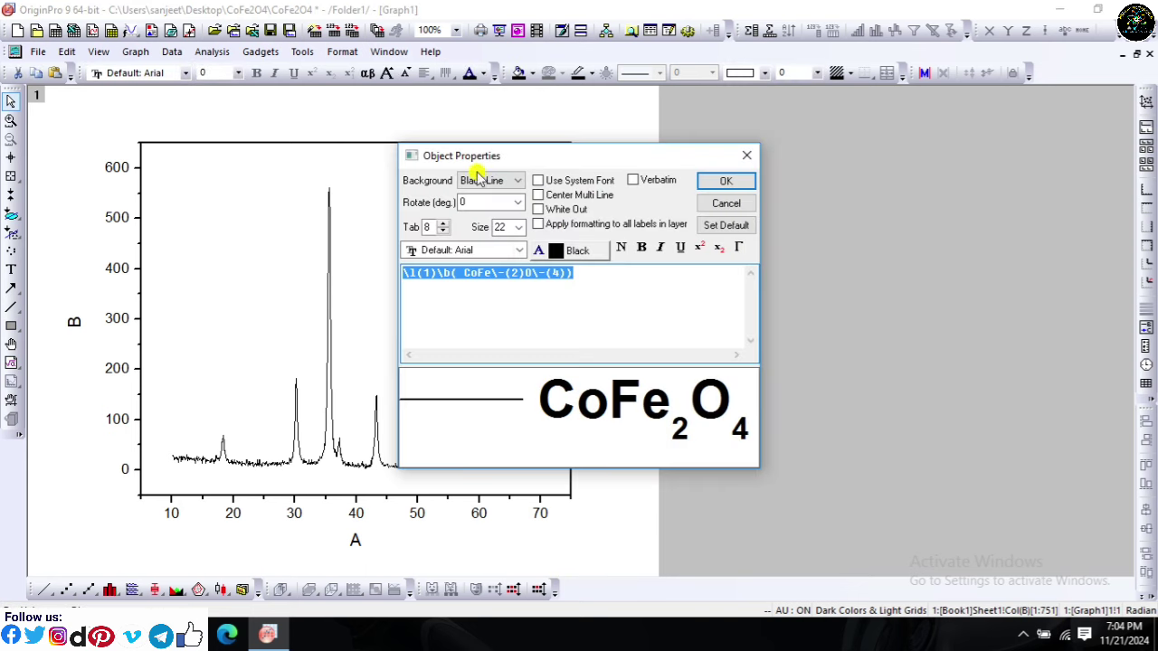
pyautogui.click(479, 180)
pyautogui.click(482, 197)
pyautogui.click(725, 180)
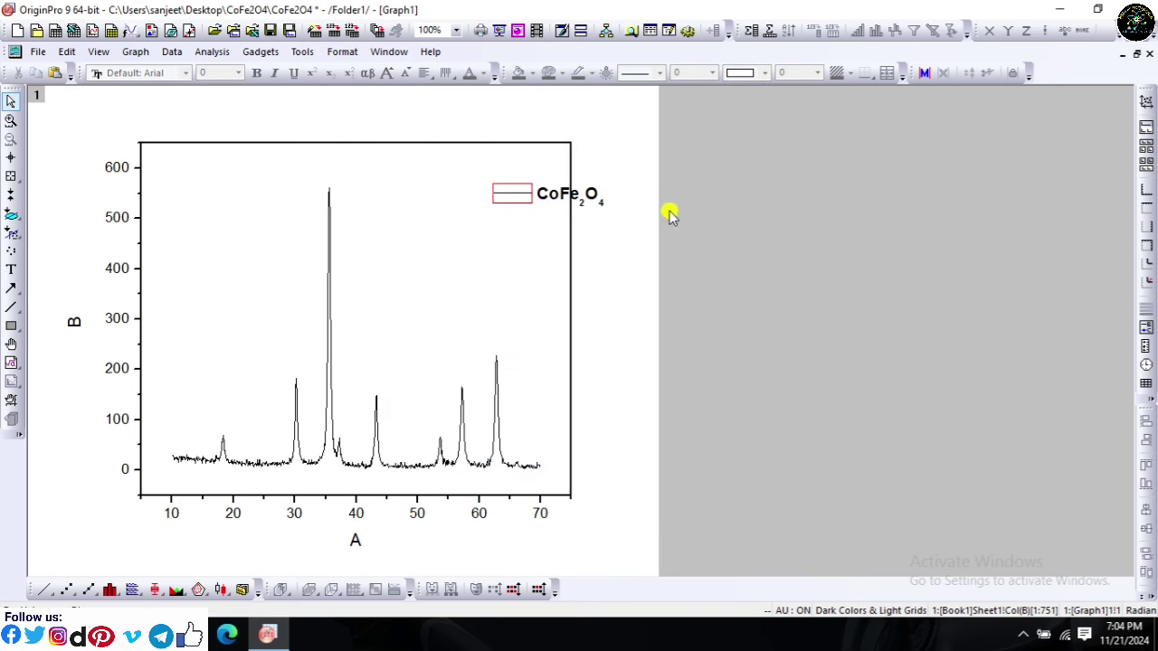
pyautogui.moveTo(579, 194); pyautogui.dragTo(508, 145)
pyautogui.click(602, 206)
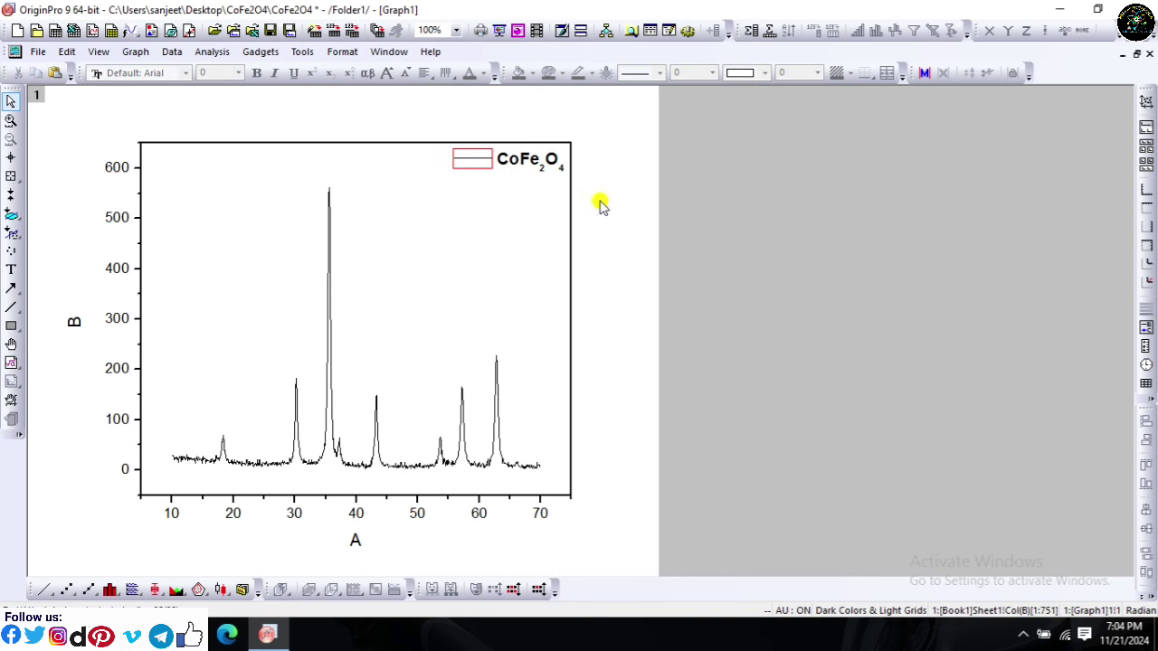
# Step: Set the line thickness of the graph's axes and frame to 3
pyautogui.click(287, 282)
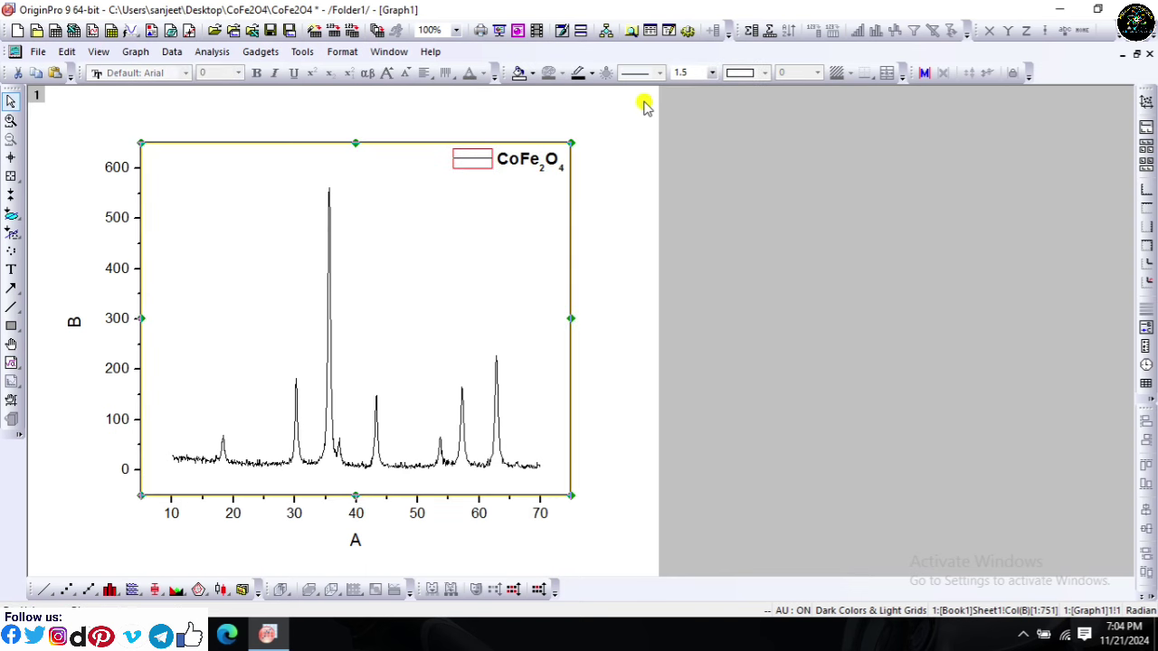
pyautogui.click(711, 74)
pyautogui.click(685, 142)
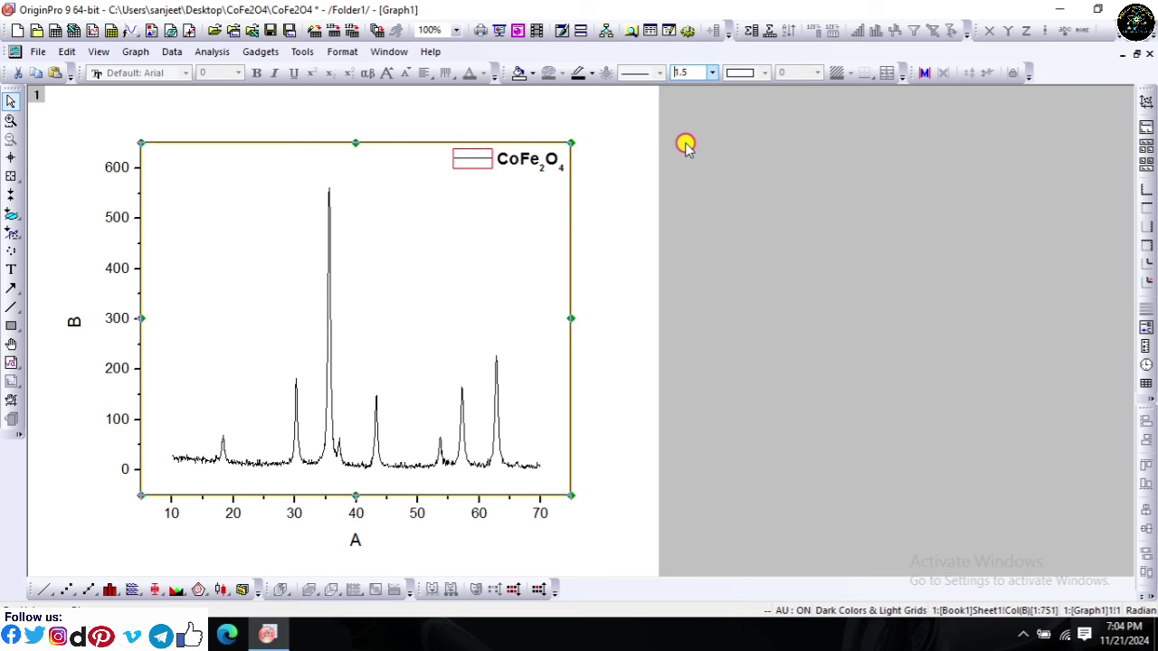
pyautogui.click(581, 223)
pyautogui.click(570, 228)
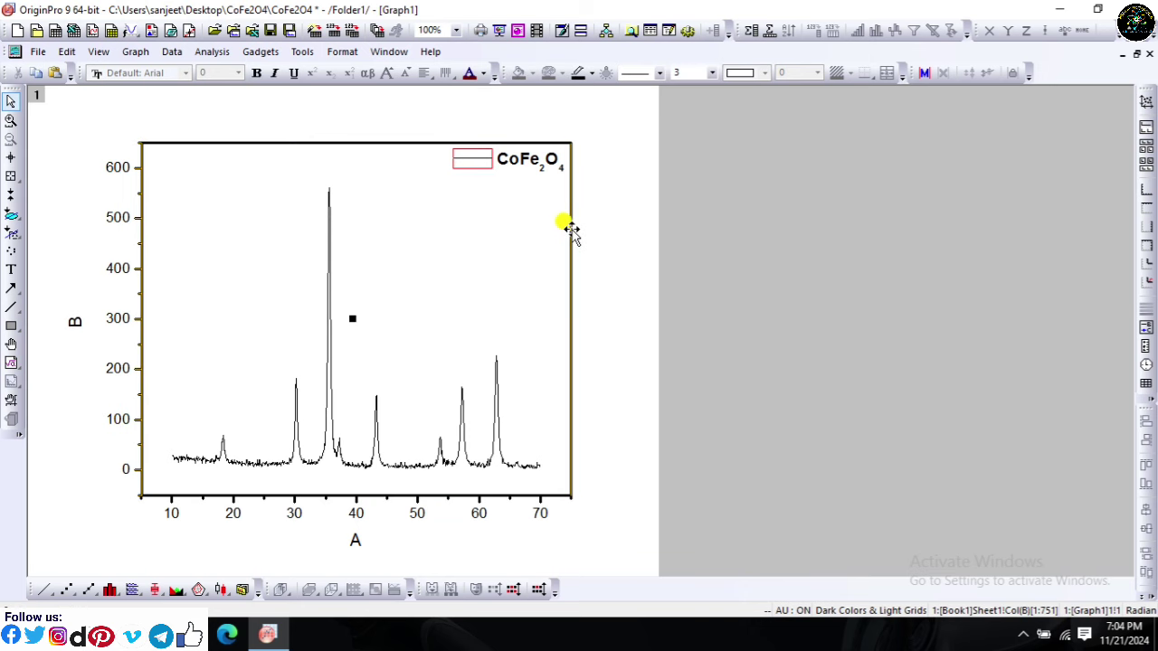
pyautogui.press('Escape')
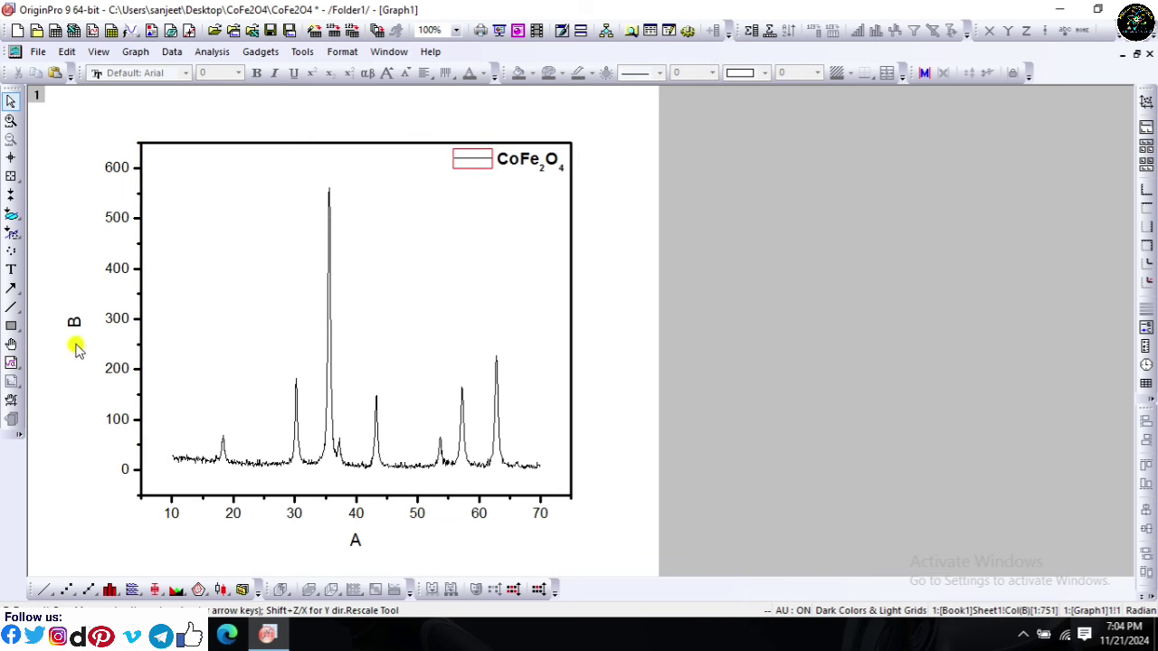
# Step: Replace the Y axis title with Intensity(a.u)
pyautogui.doubleClick(117, 318)
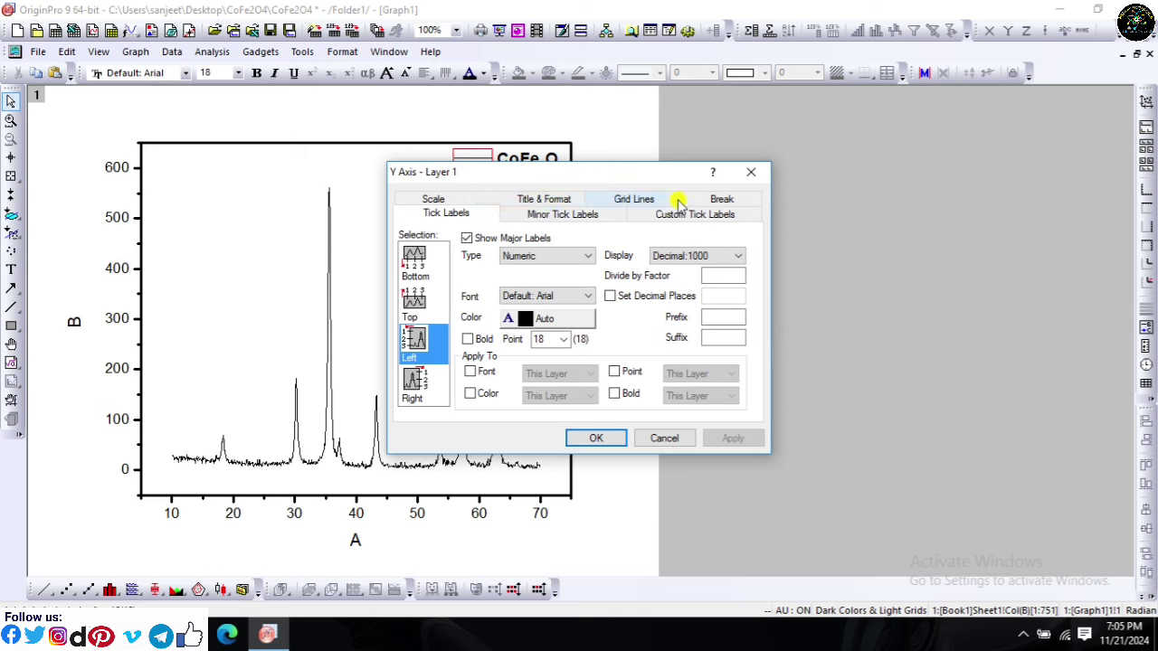
pyautogui.click(751, 172)
pyautogui.doubleClick(74, 323)
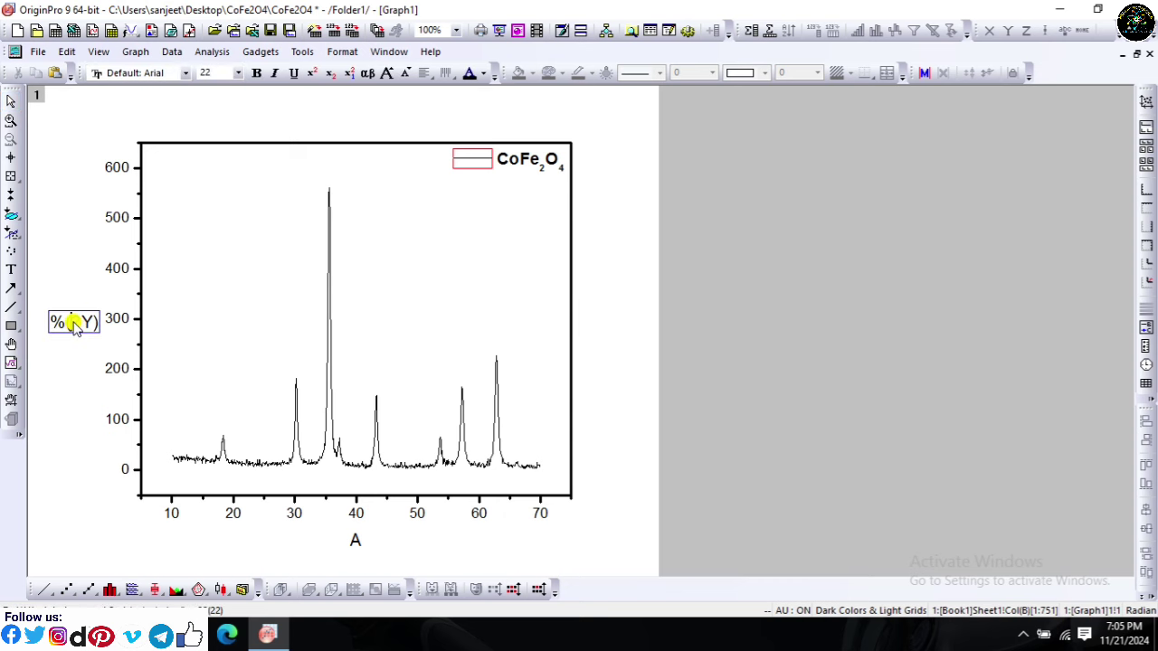
pyautogui.hotkey('ctrl', 'a')
pyautogui.press('BackSpace')
pyautogui.write('Intensity(')
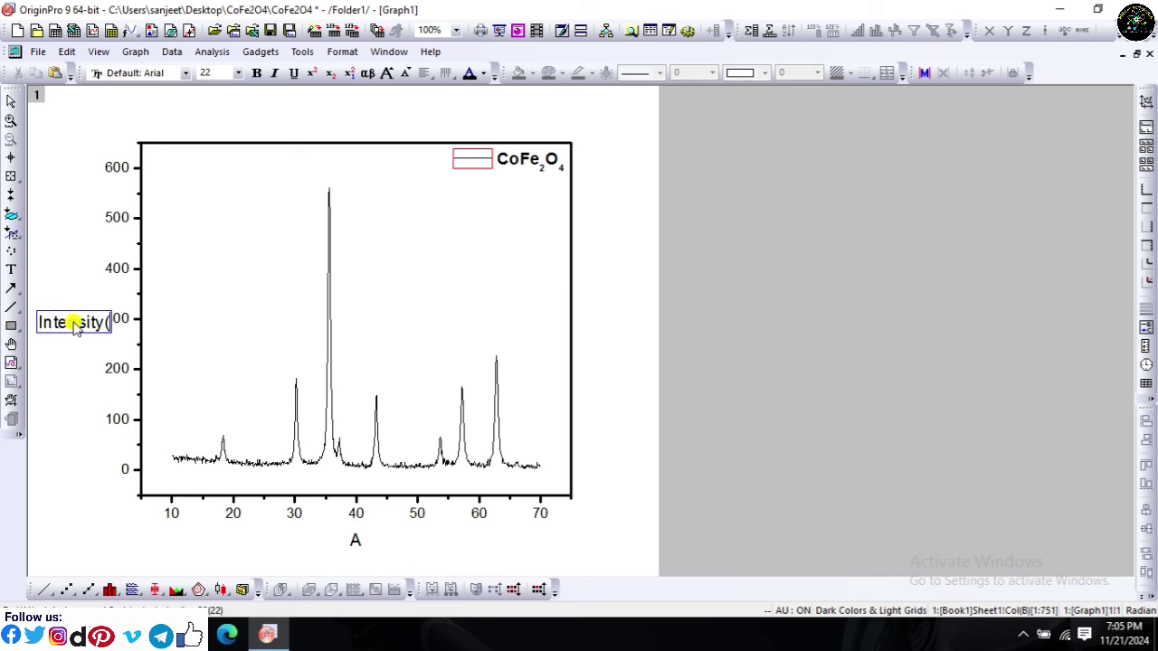
pyautogui.write('a.u)')
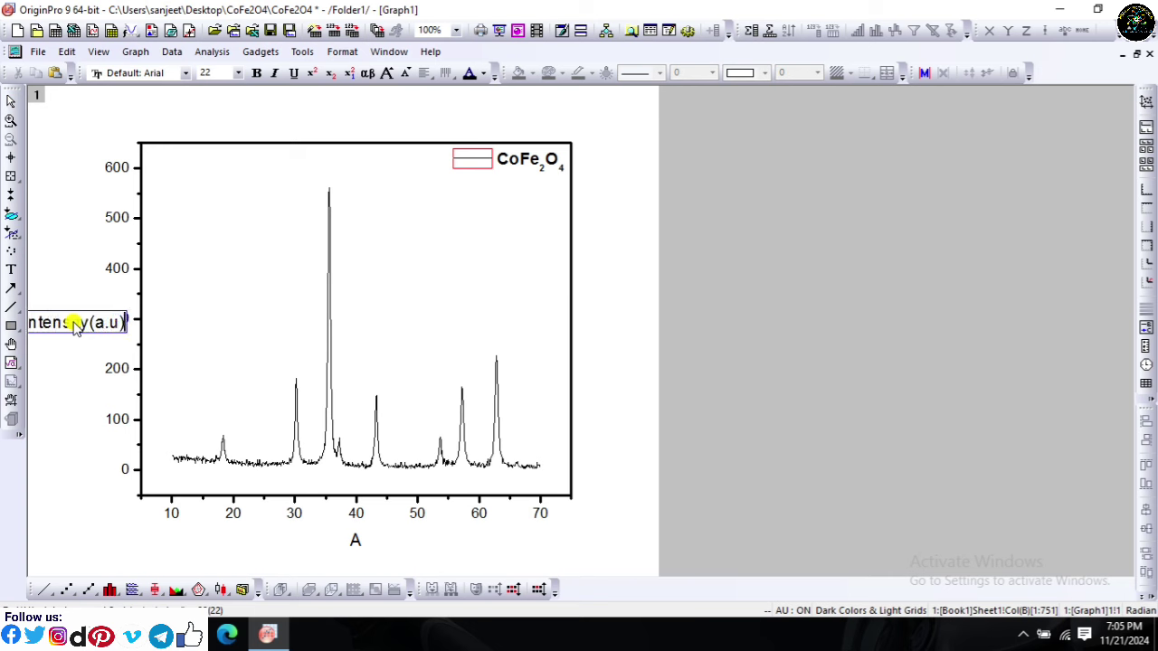
# Step: Format the Y axis title as bold with font size 36
pyautogui.hotkey('ctrl', 'a')
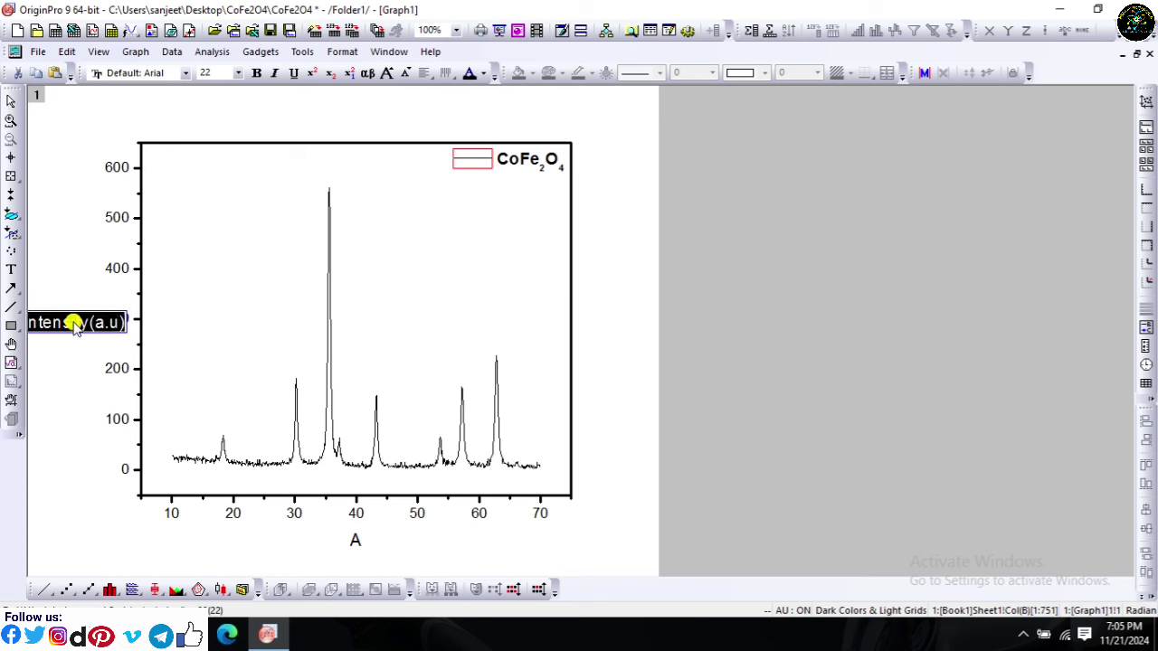
pyautogui.click(238, 72)
pyautogui.click(213, 231)
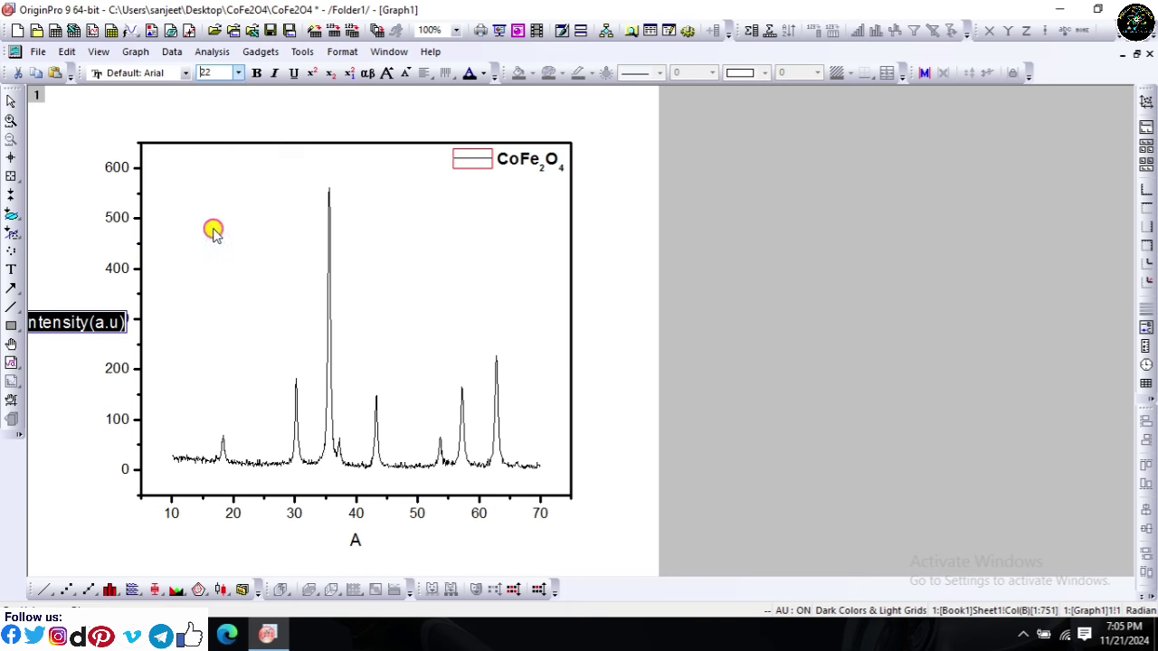
pyautogui.click(257, 73)
pyautogui.click(93, 234)
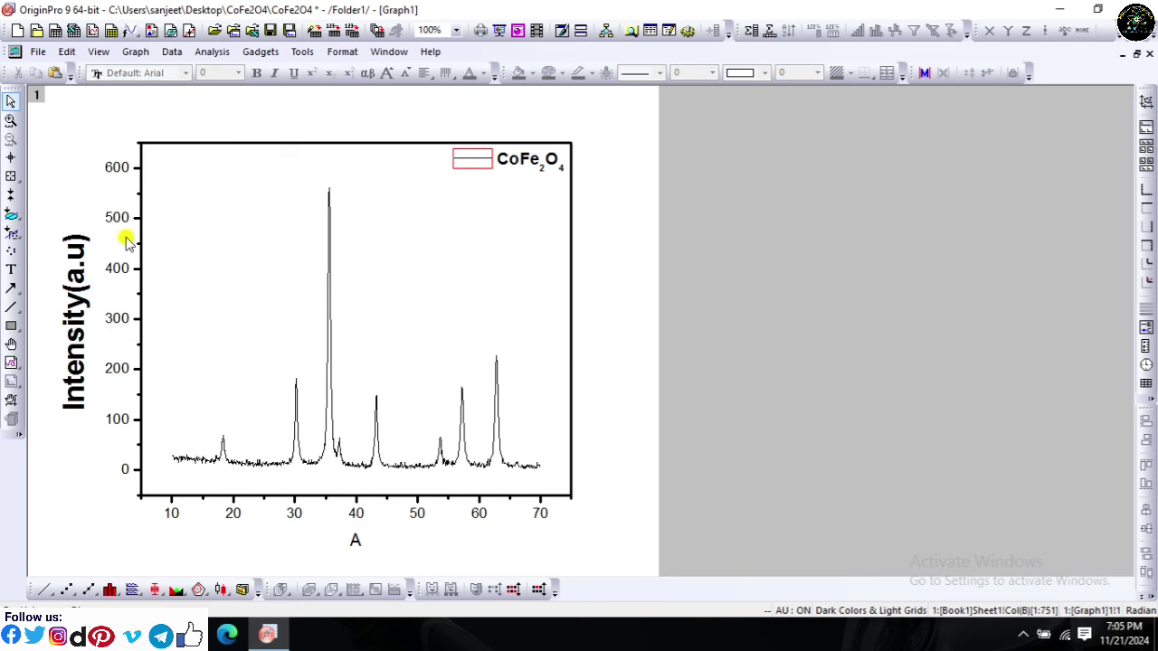
# Step: Make the Y axis tick labels bold at size 28 and move the Intensity(a.u) title closer to them
pyautogui.click(126, 217)
pyautogui.click(238, 72)
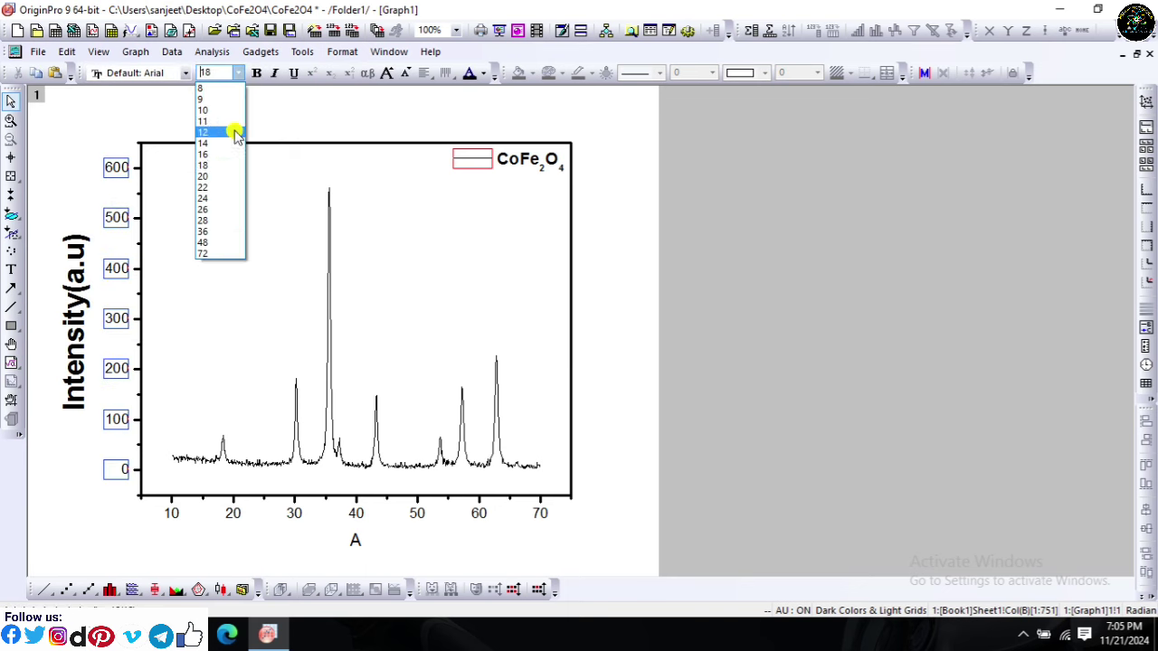
pyautogui.click(214, 221)
pyautogui.click(257, 73)
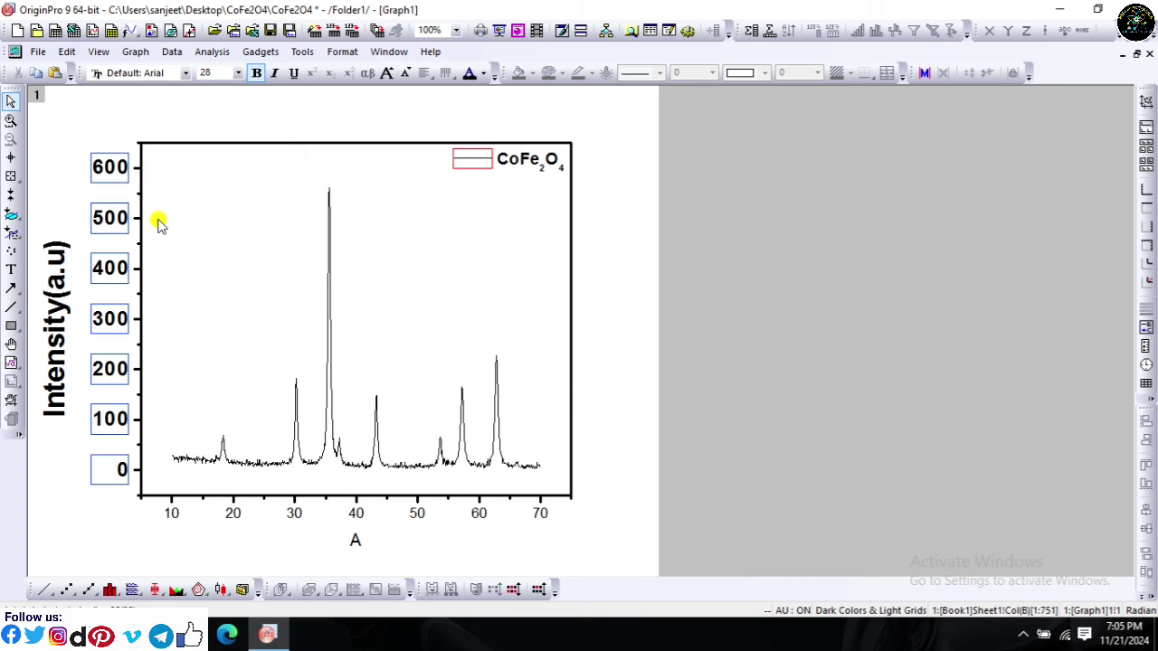
pyautogui.click(67, 280)
pyautogui.moveTo(72, 282); pyautogui.dragTo(90, 268)
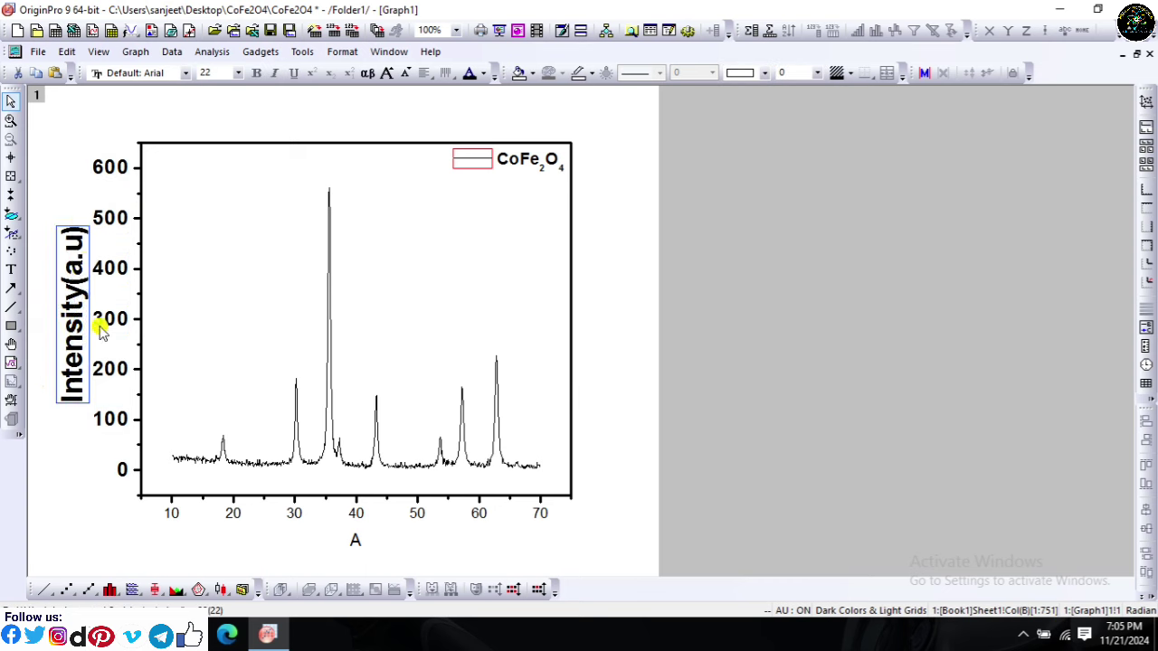
# Step: Make the X axis tick labels bold with font size 28
pyautogui.click(234, 515)
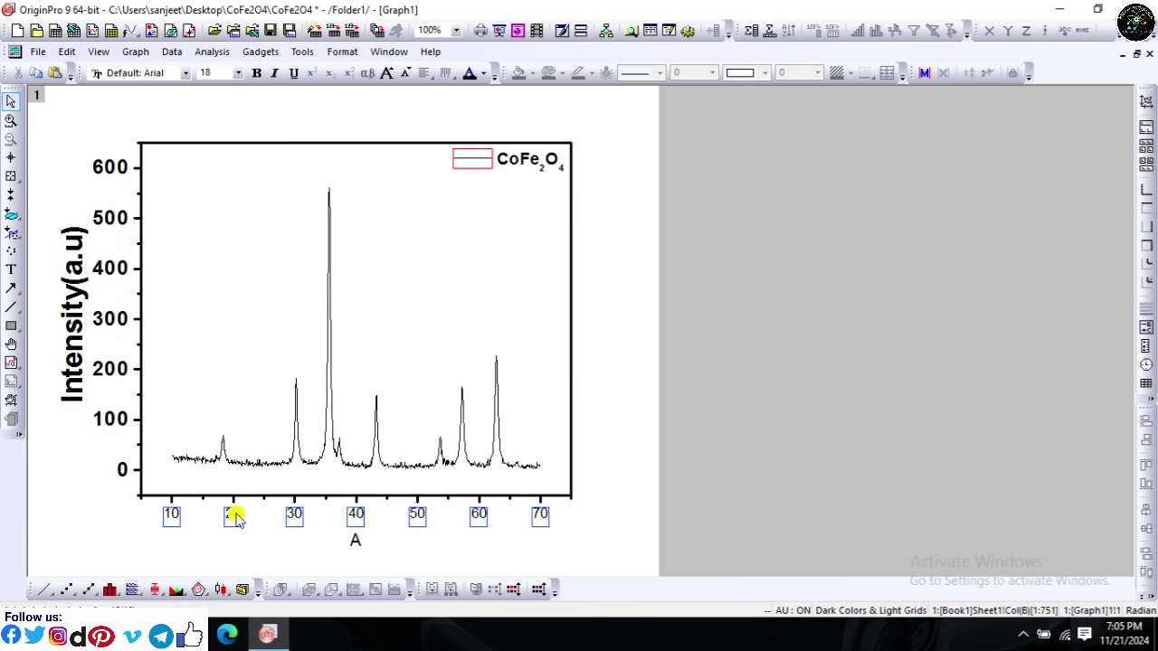
pyautogui.click(237, 73)
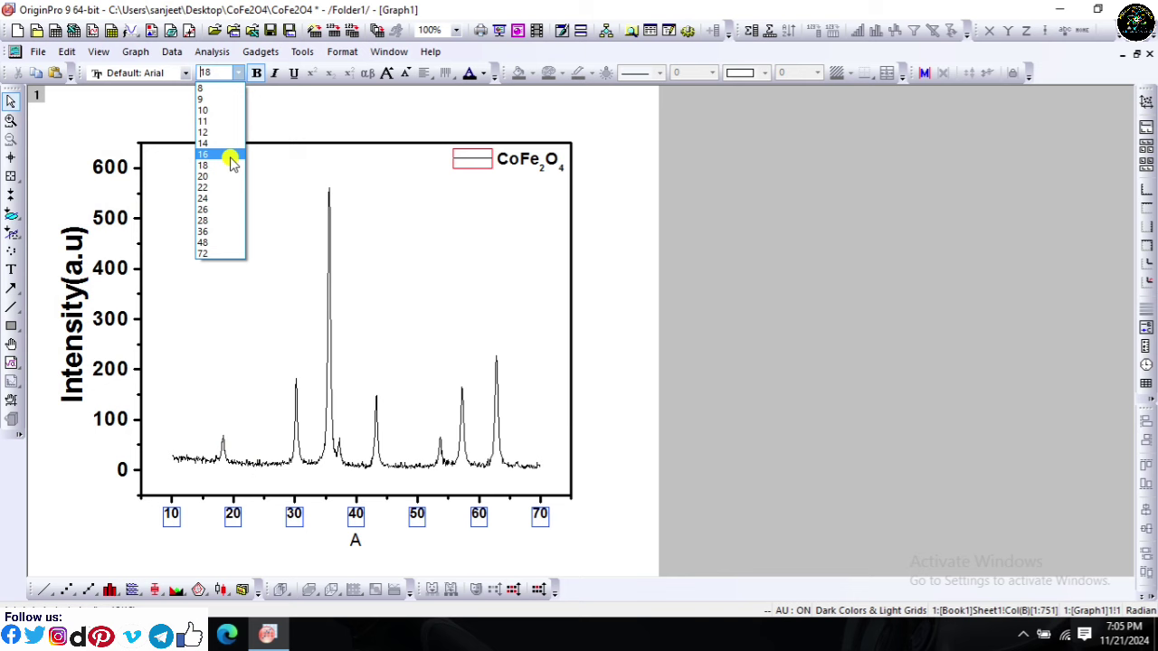
pyautogui.click(210, 219)
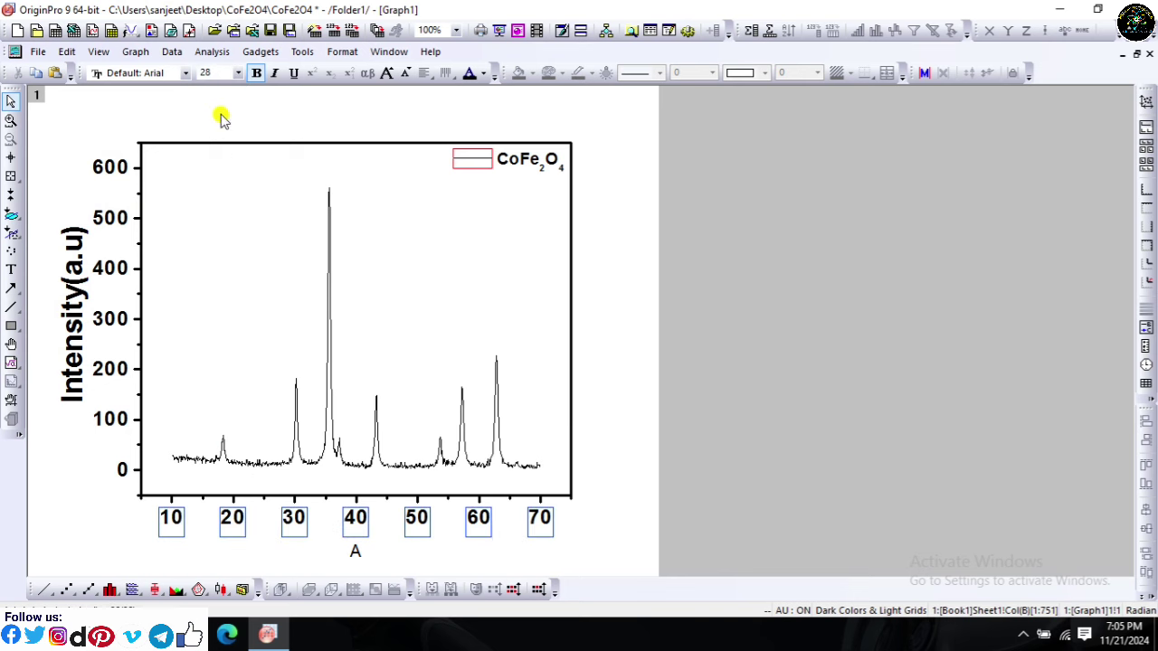
# Step: Replace the X axis title with 2 followed by the θ character from the Symbol Map
pyautogui.click(354, 555)
pyautogui.doubleClick(354, 556)
pyautogui.press('Delete')
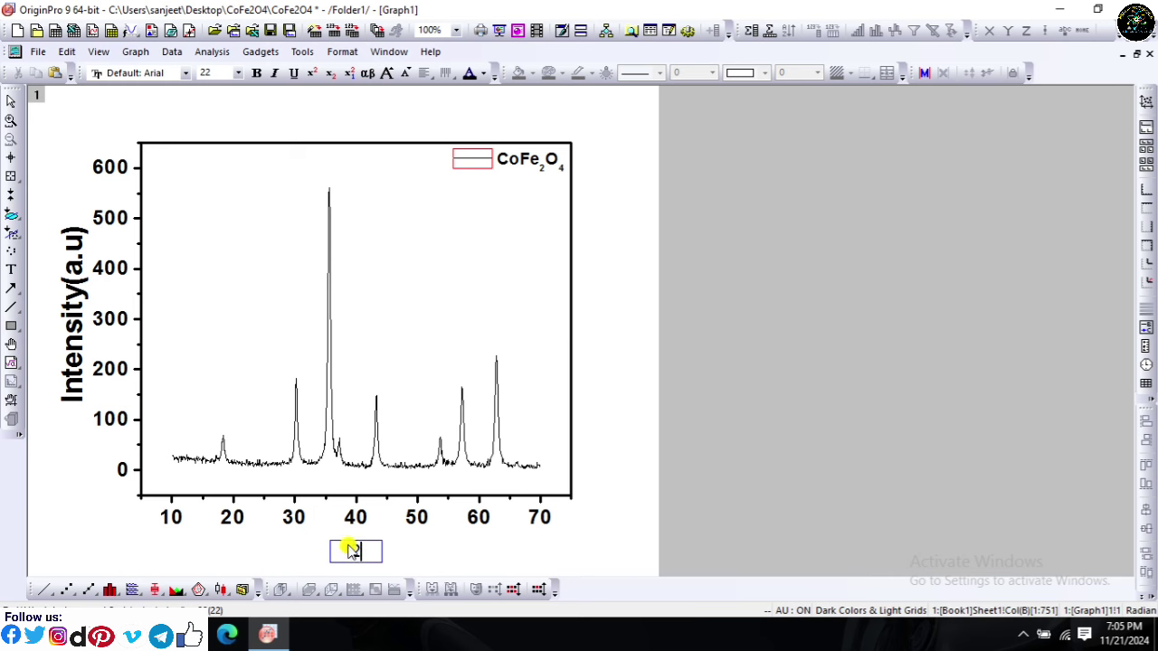
pyautogui.write('2')
pyautogui.rightClick(359, 554)
pyautogui.click(398, 433)
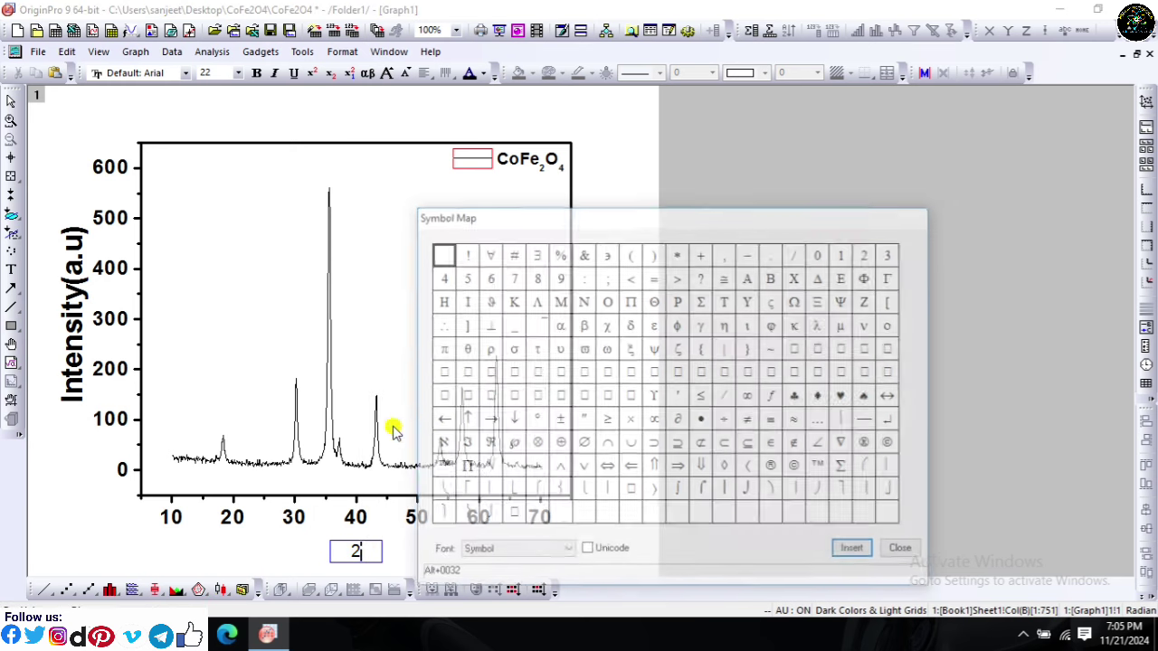
pyautogui.click(468, 351)
pyautogui.click(855, 551)
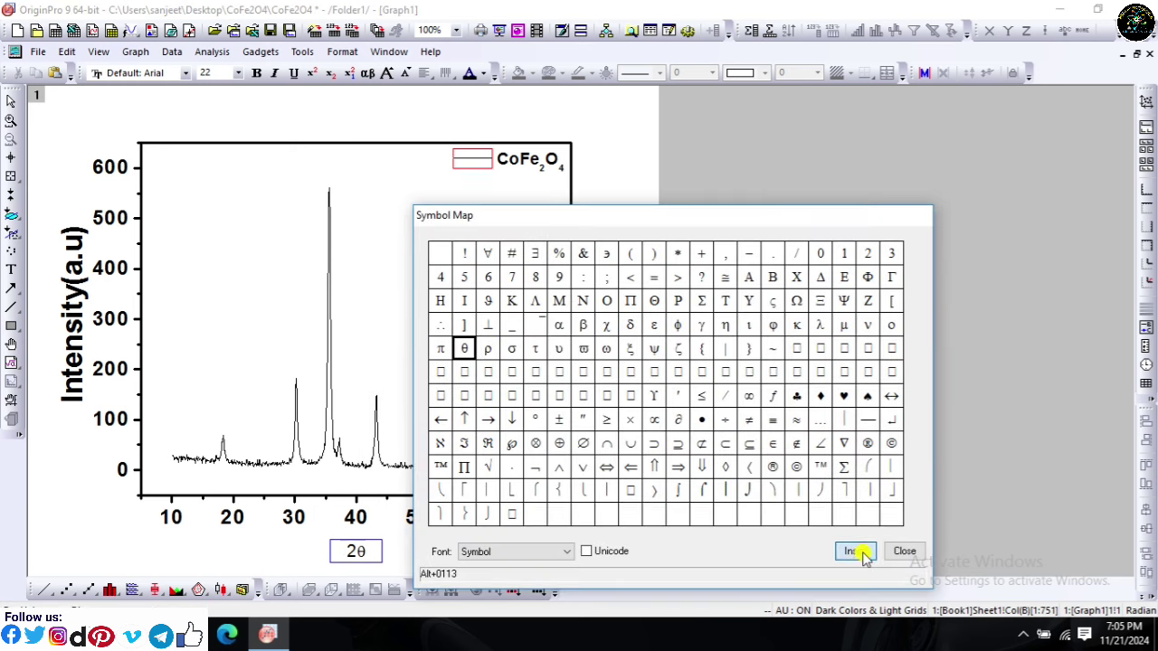
pyautogui.click(903, 551)
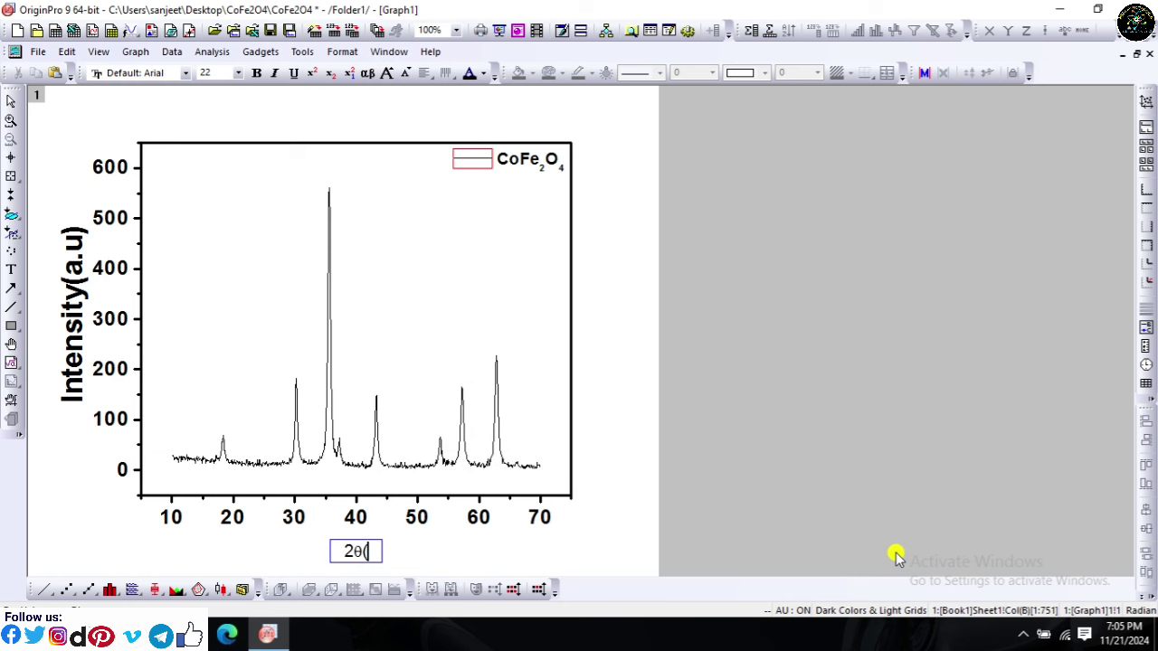
# Step: Complete the X axis title by adding (Degree) after 2θ
pyautogui.write('(Degrww')
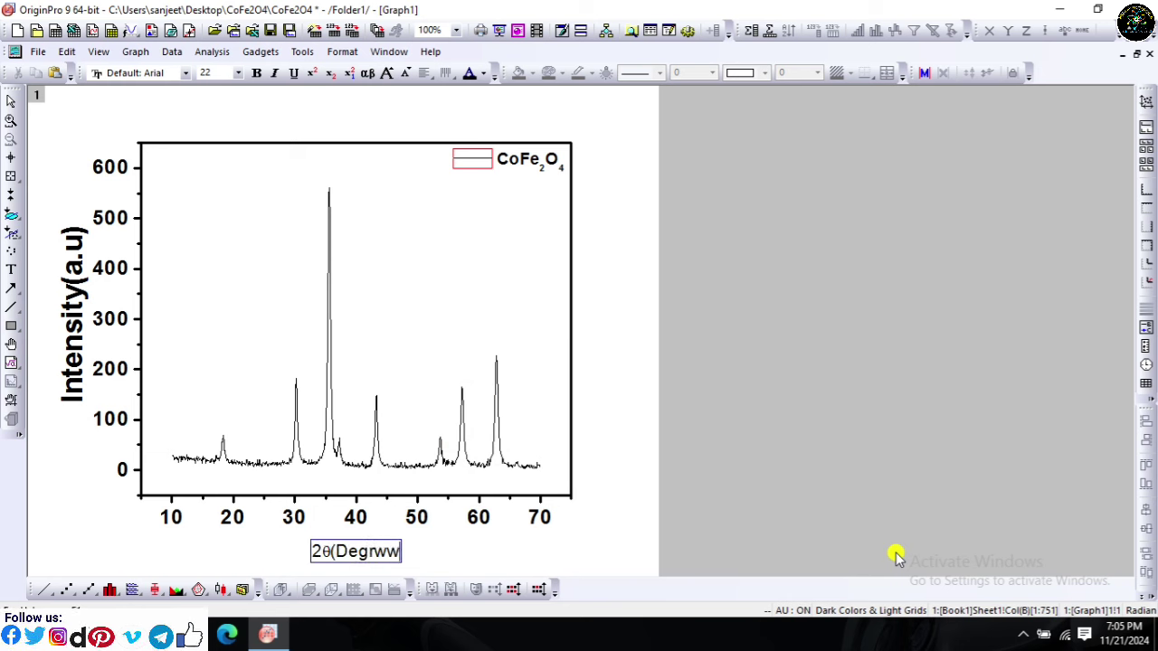
pyautogui.press('BackSpace')
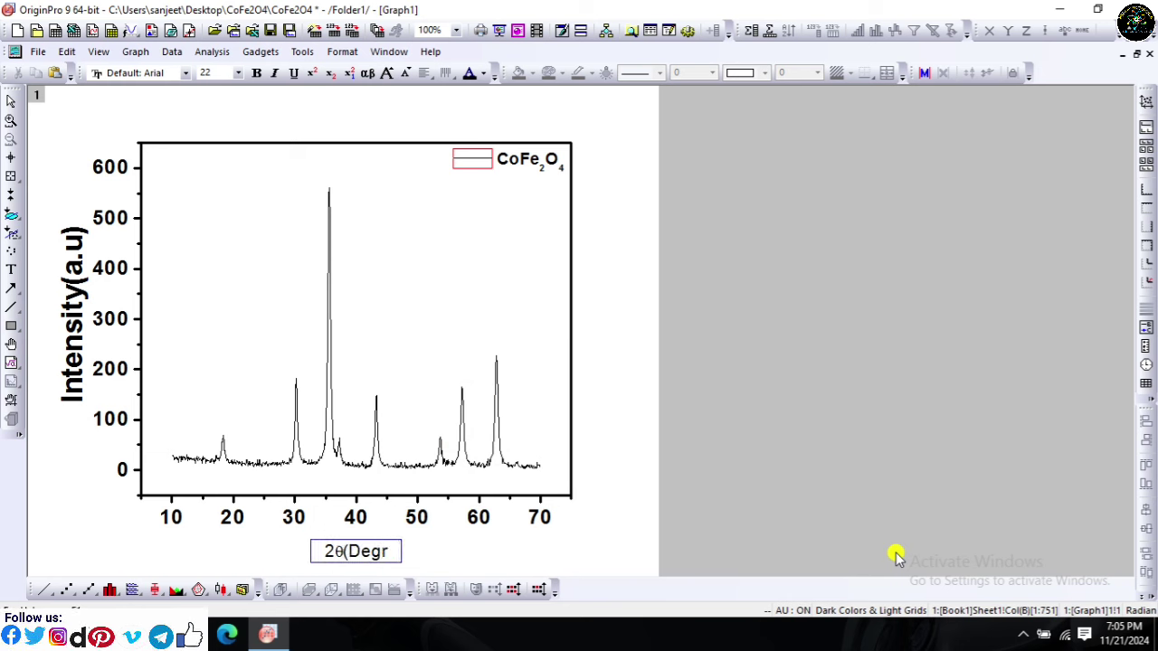
pyautogui.write('ee')
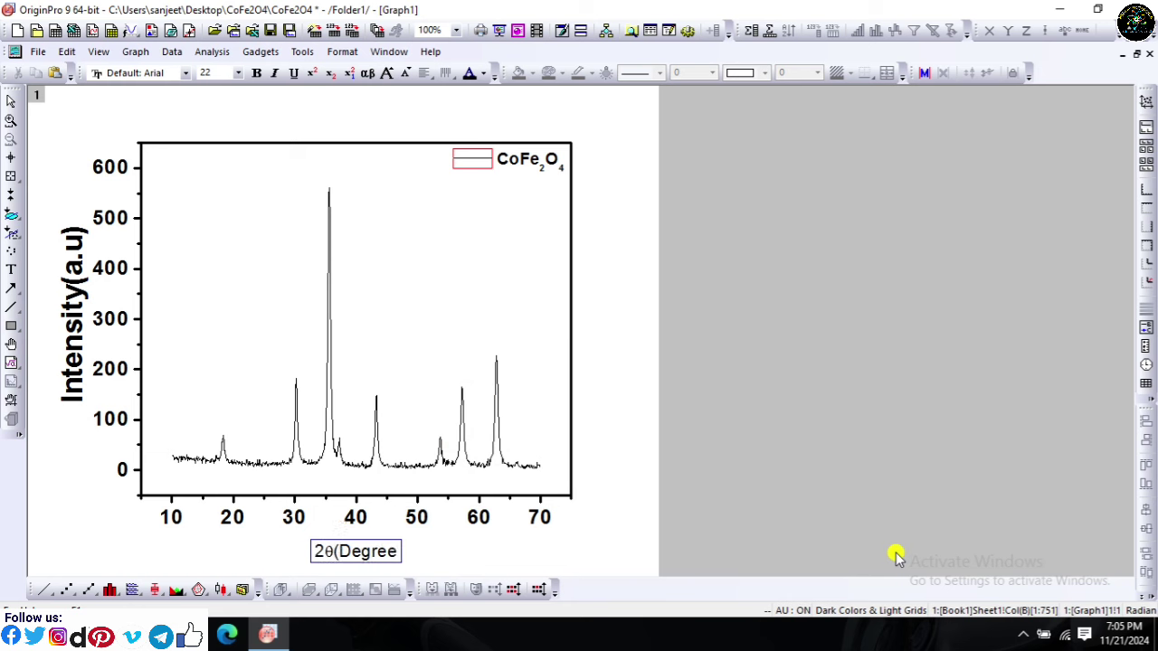
pyautogui.write(')')
# Step: Format the whole X axis title as bold with font size 36
pyautogui.hotkey('ctrl', 'a')
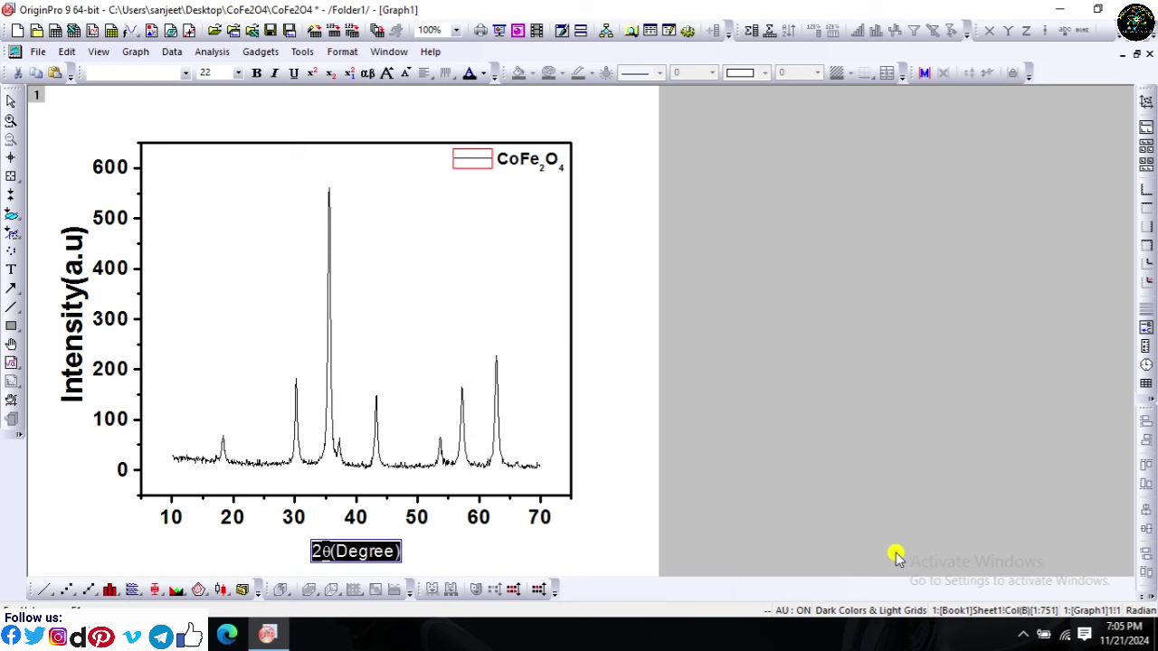
pyautogui.click(238, 73)
pyautogui.click(219, 224)
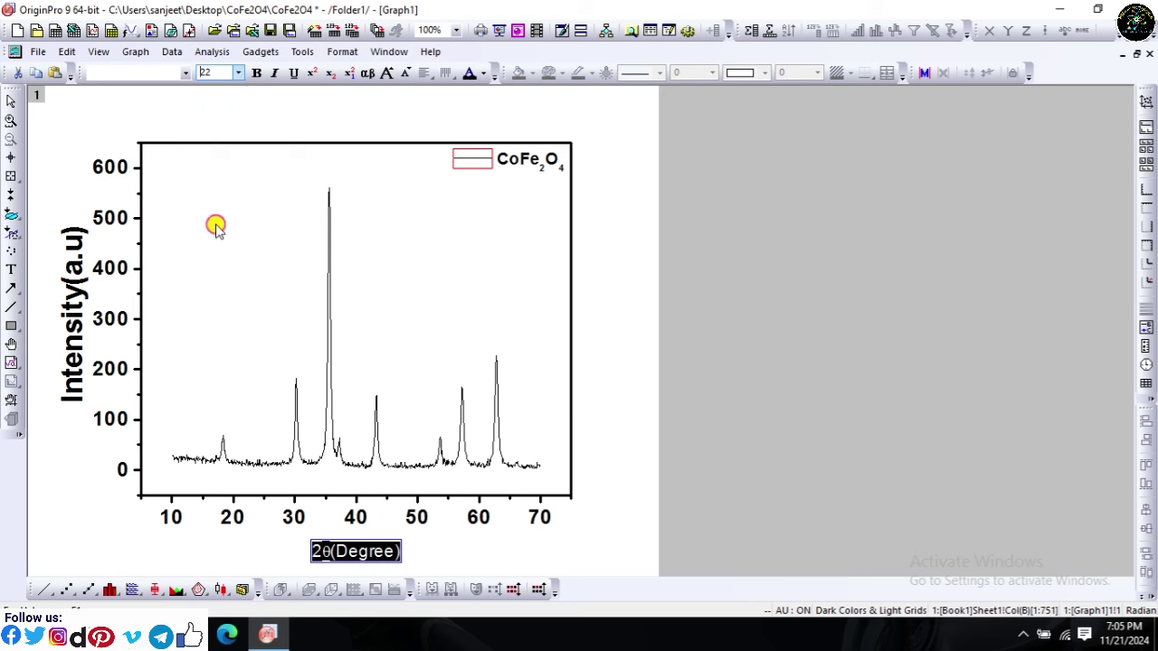
pyautogui.click(238, 74)
pyautogui.click(217, 232)
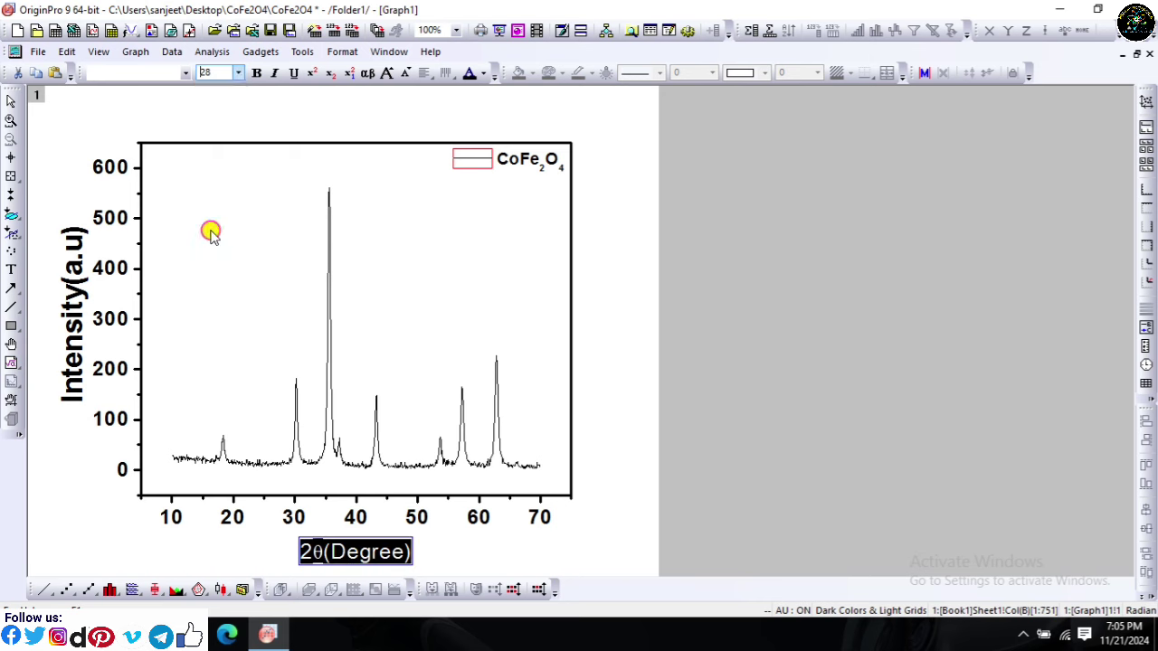
pyautogui.click(257, 74)
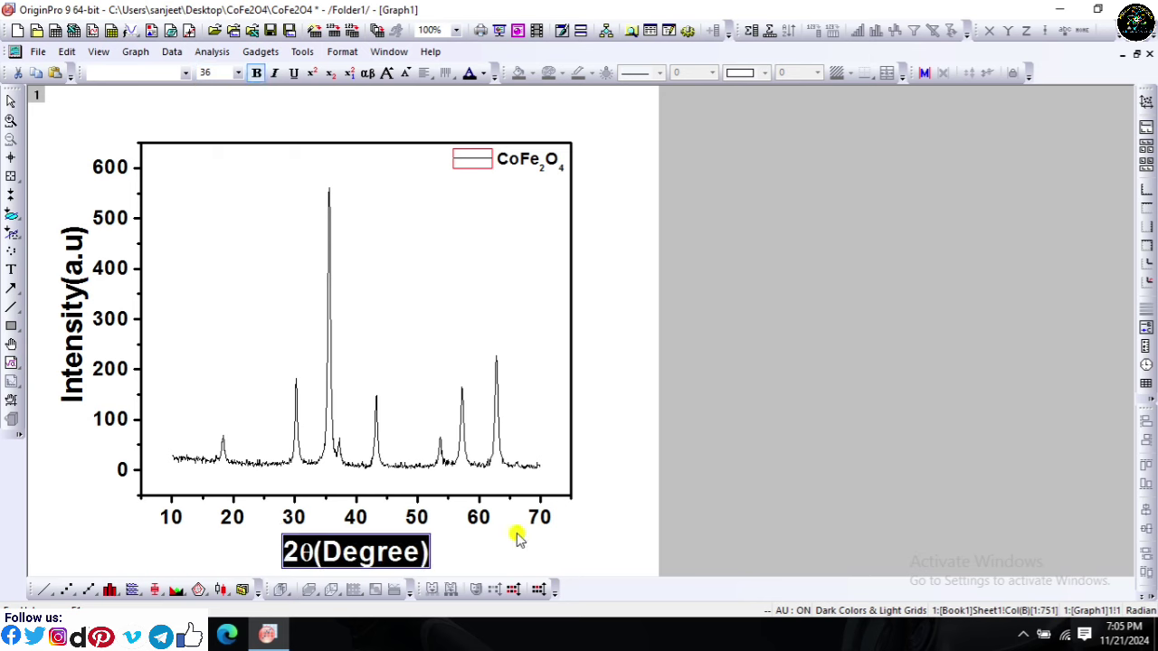
# Step: Set the X axis scale to run from 10 to 70
pyautogui.doubleClick(537, 516)
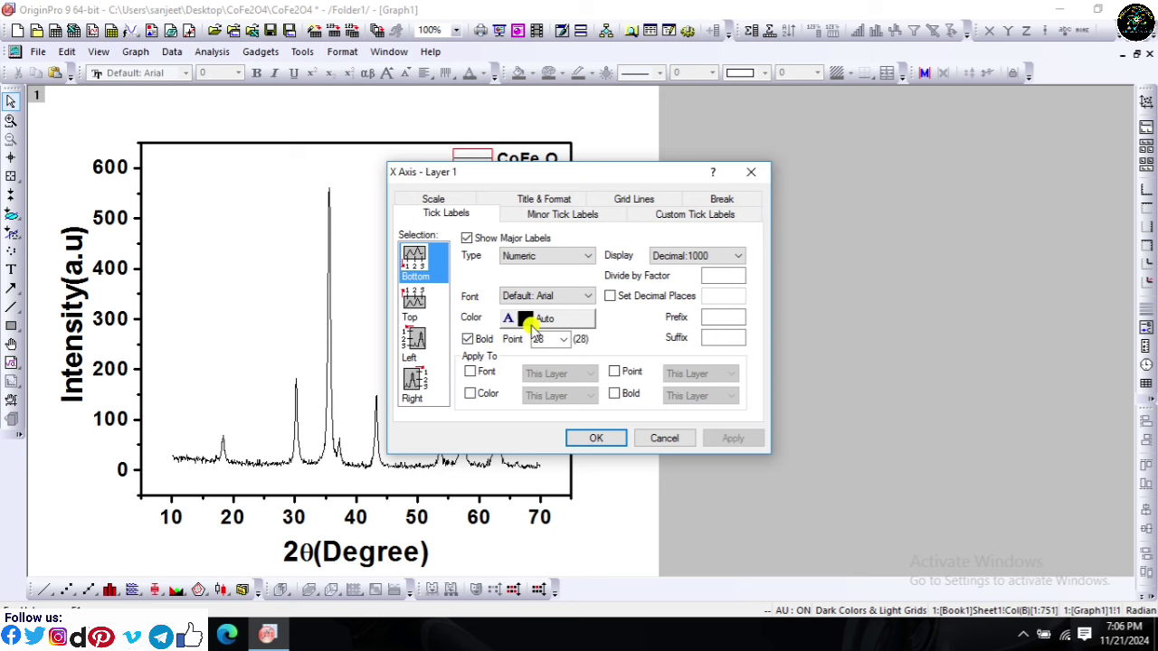
pyautogui.click(428, 199)
pyautogui.write('10')
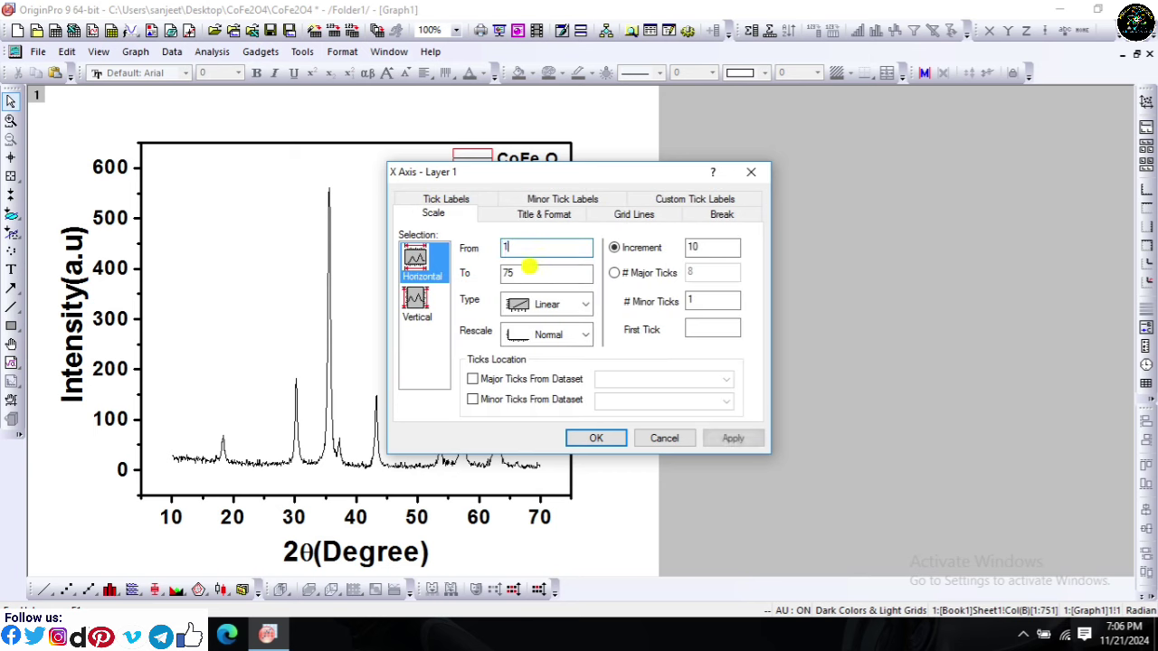
pyautogui.click(530, 273)
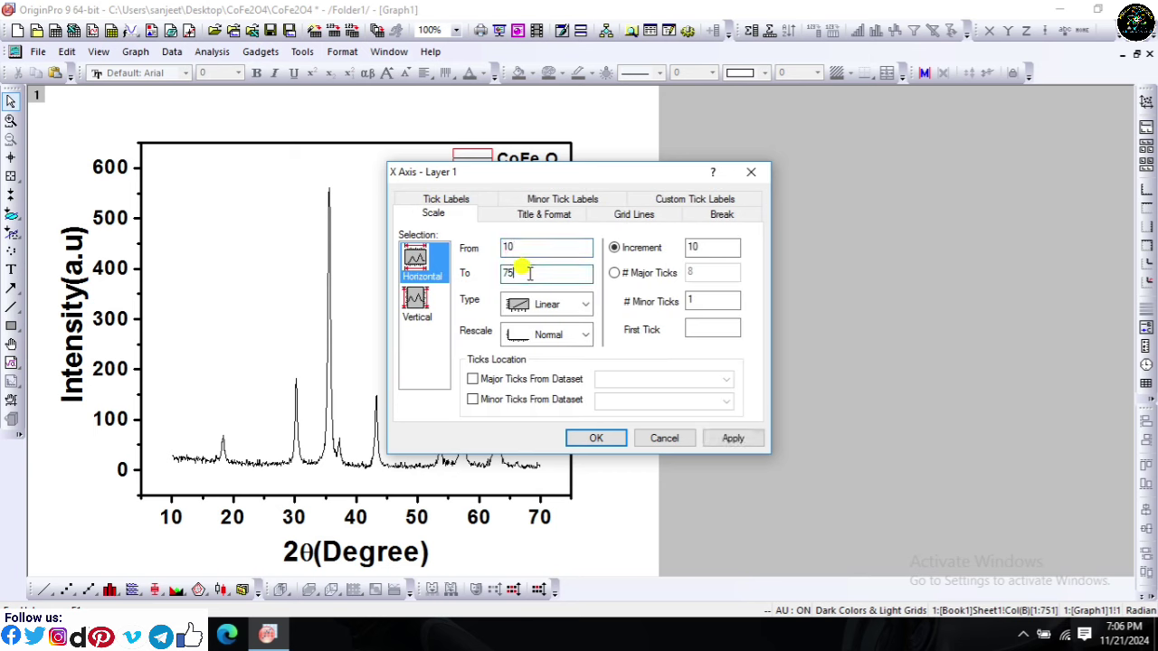
pyautogui.click(596, 438)
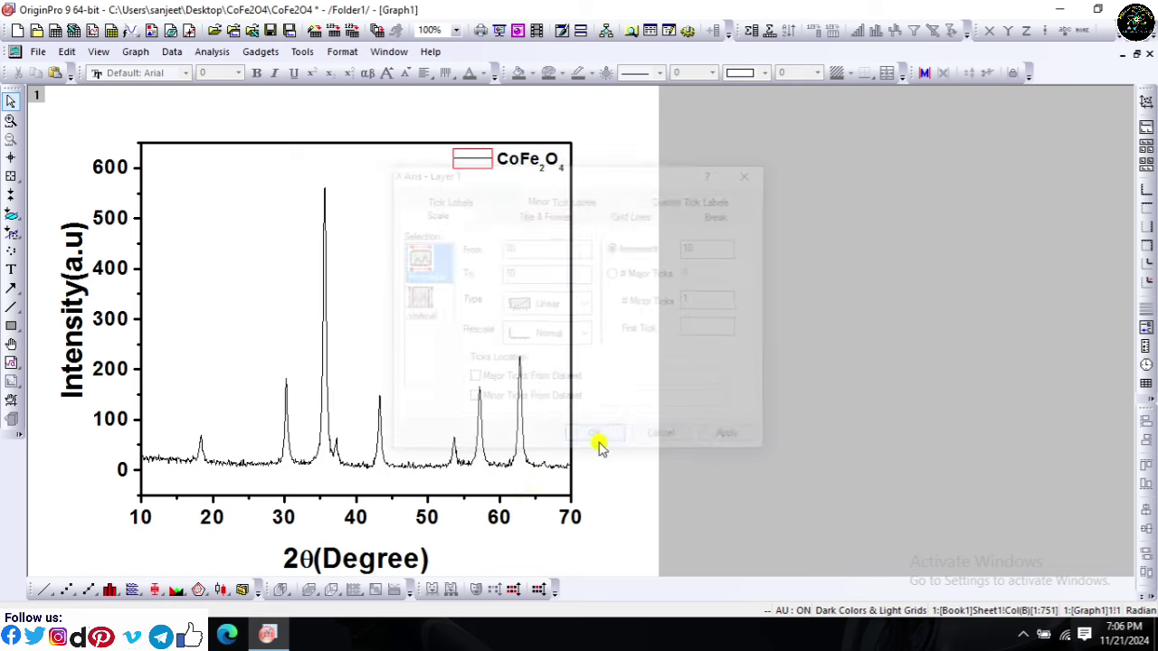
# Step: Move the 2θ(Degree) title up closer to the X axis tick labels
pyautogui.click(398, 558)
pyautogui.moveTo(391, 561); pyautogui.dragTo(398, 536)
pyautogui.click(409, 468)
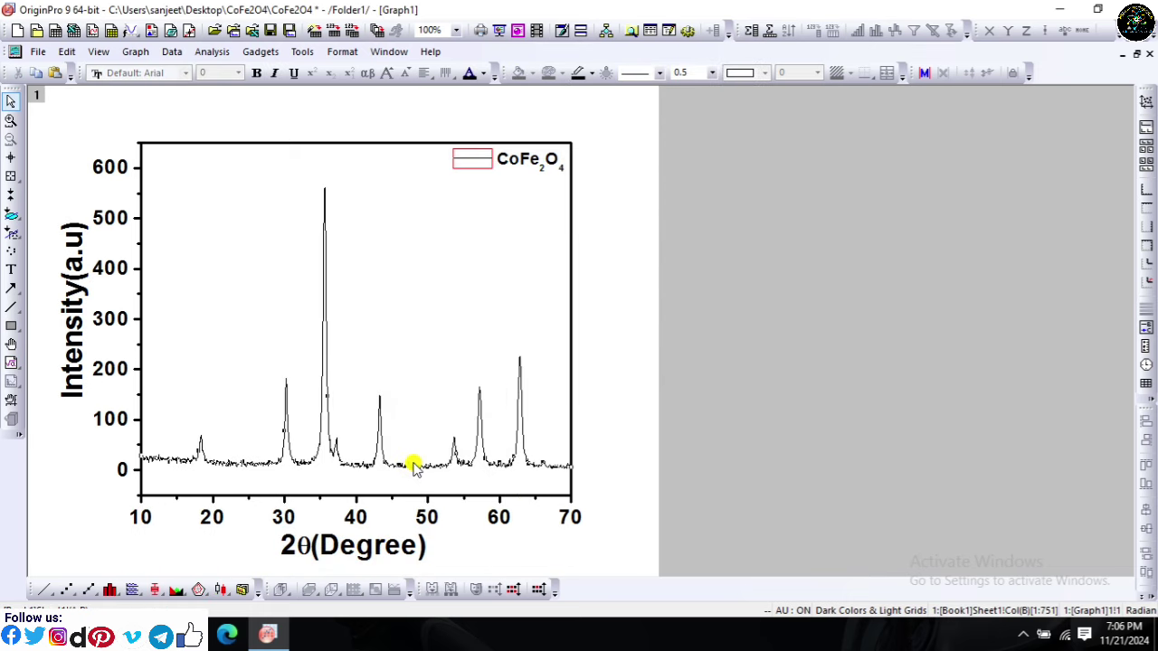
pyautogui.click(618, 384)
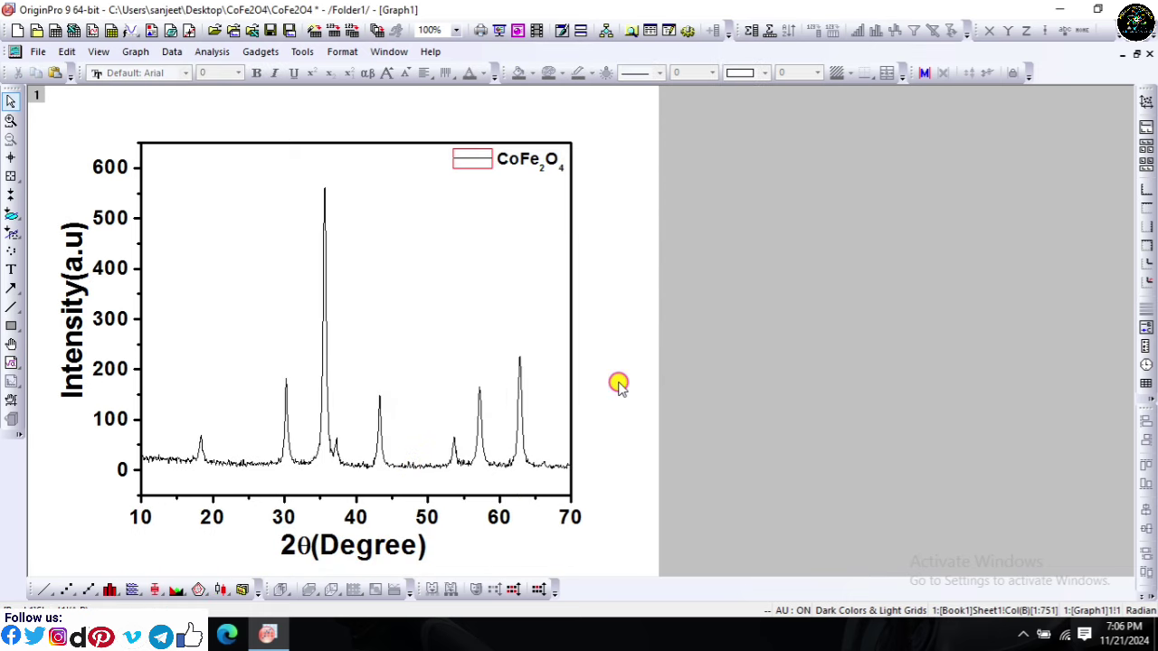
# Step: Set the line width of the XRD curve to 1.5
pyautogui.click(523, 445)
pyautogui.click(713, 72)
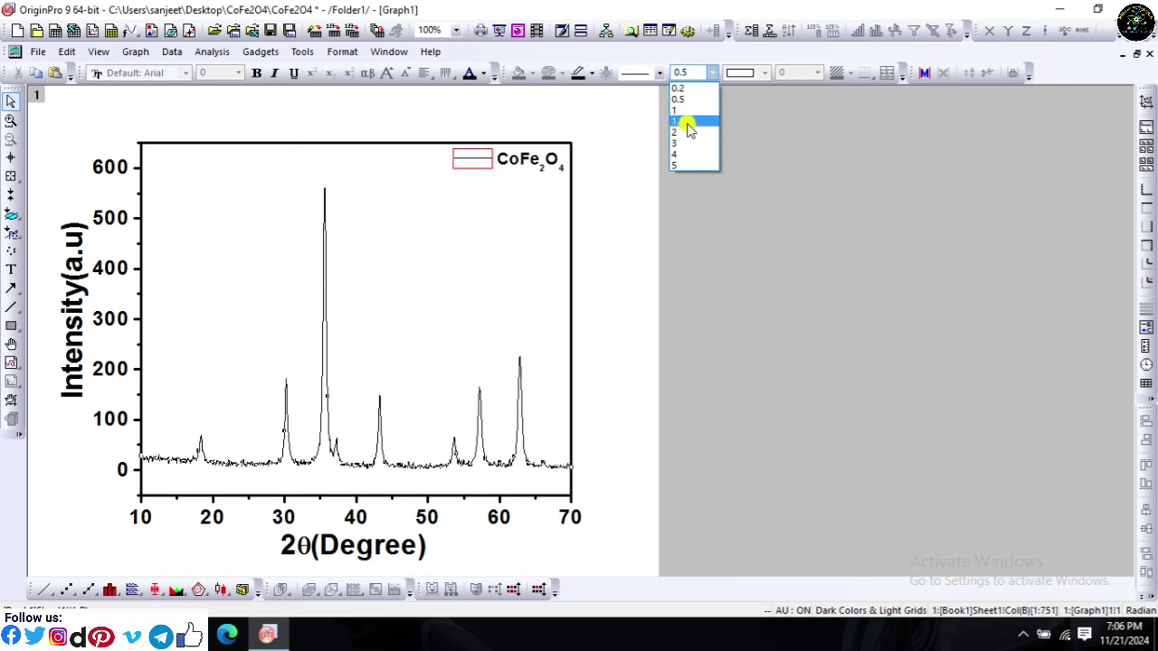
pyautogui.click(687, 129)
pyautogui.click(713, 73)
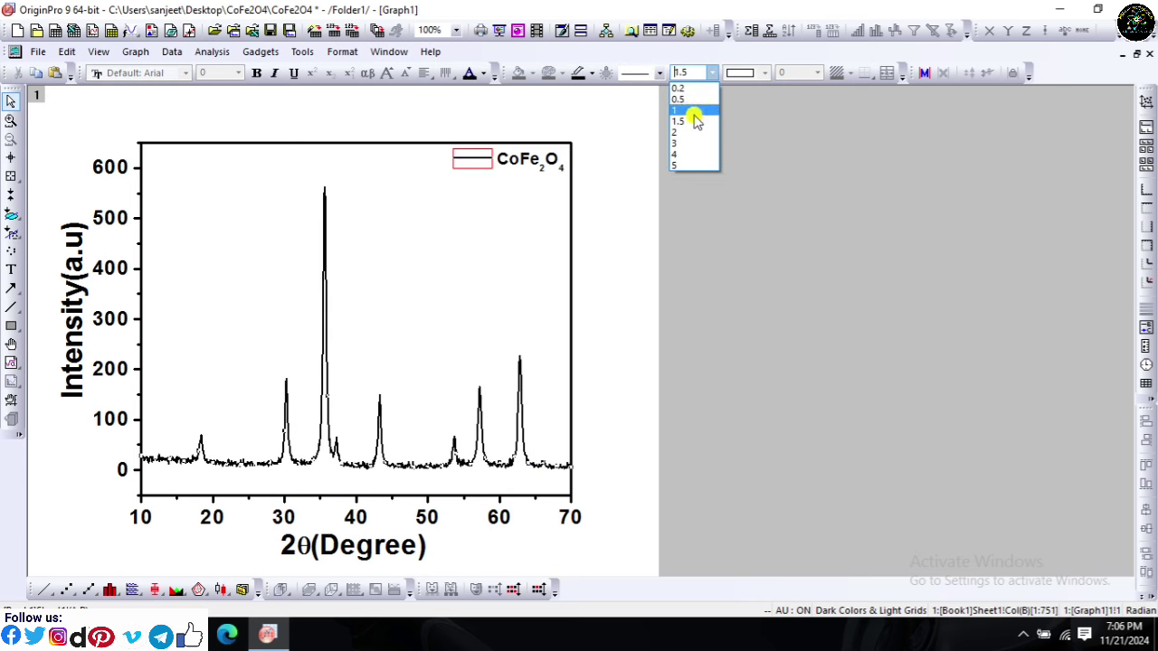
pyautogui.click(692, 110)
pyautogui.click(711, 73)
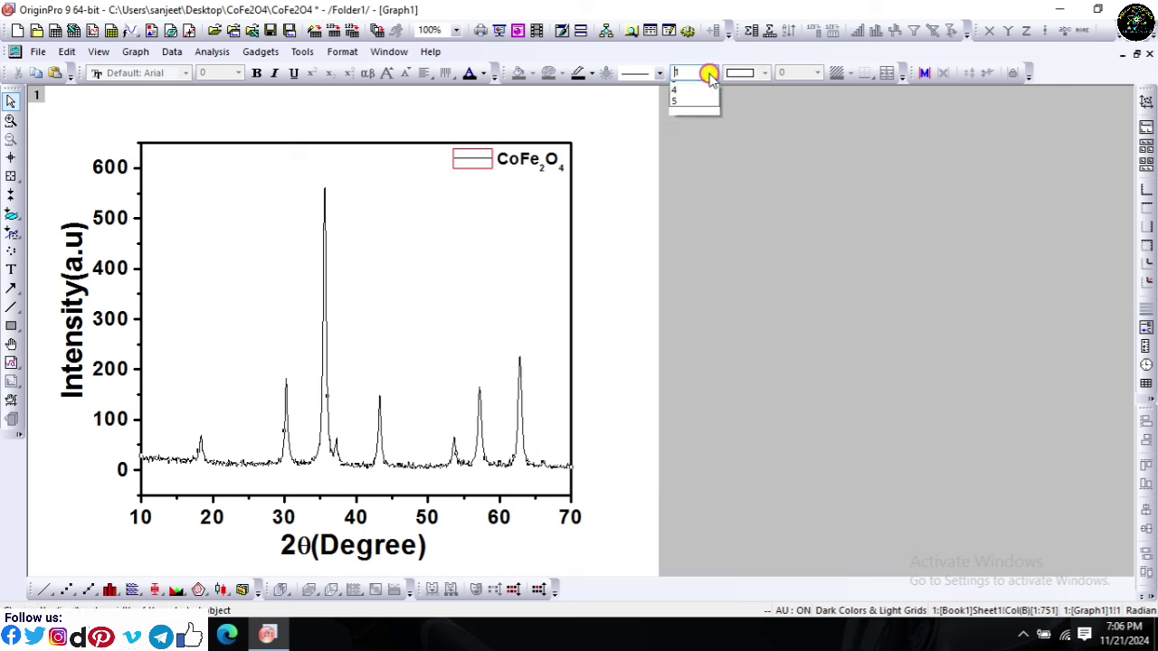
pyautogui.click(693, 122)
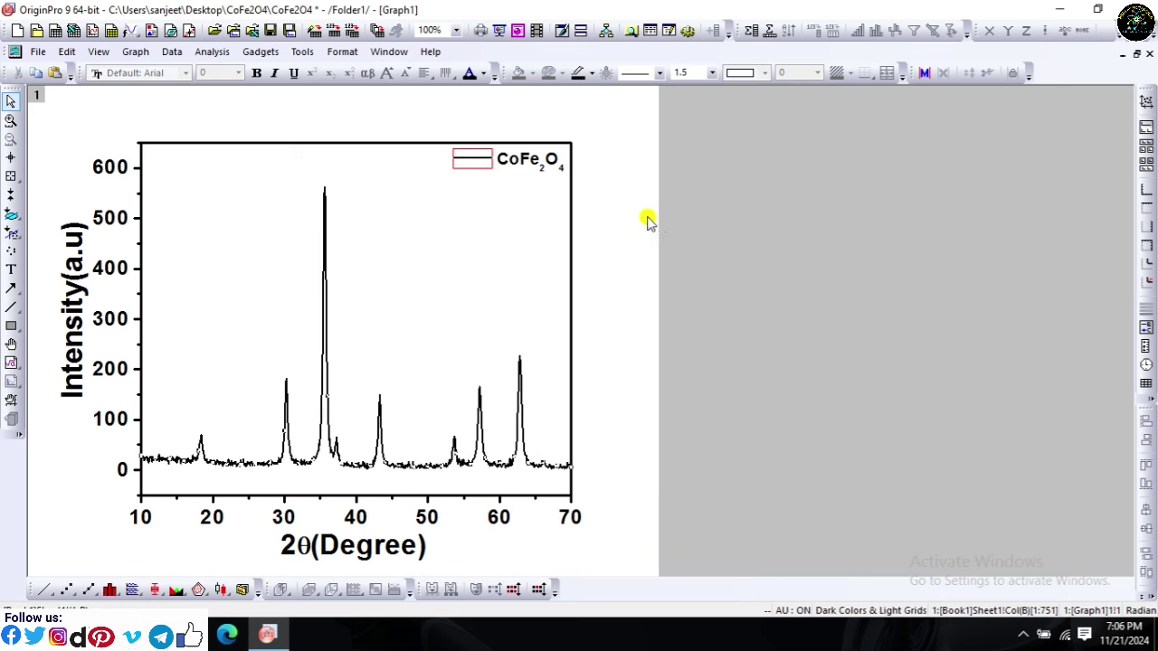
# Step: Shift the 2θ(Degree) title slightly to centre it under the X axis and save the project
pyautogui.click(380, 546)
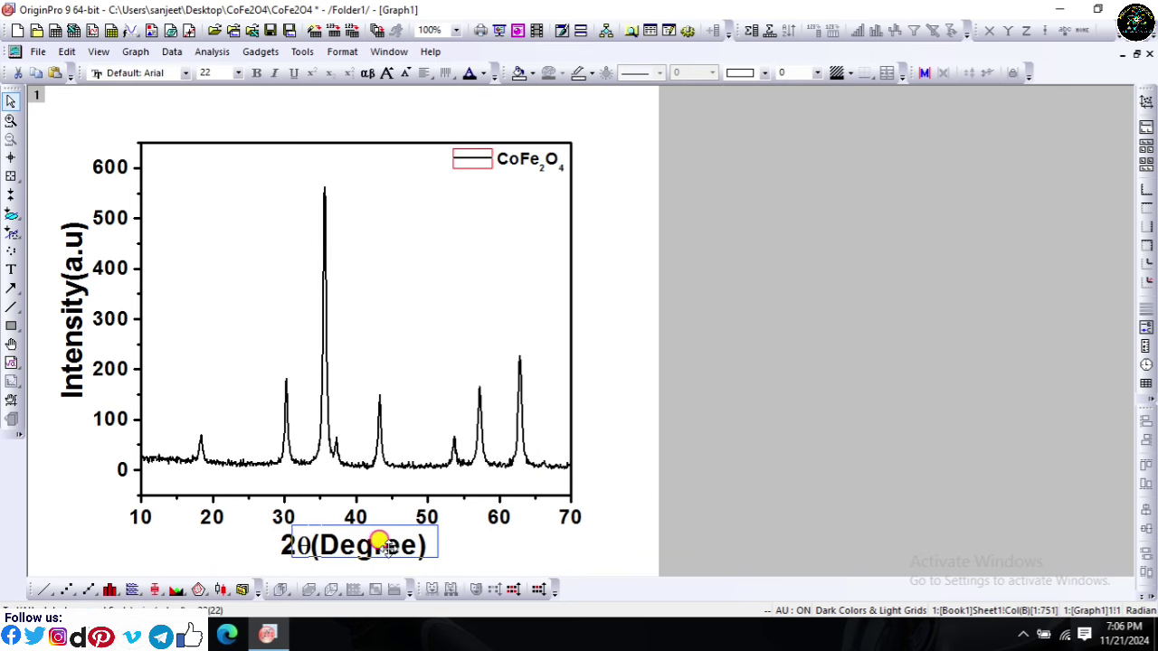
pyautogui.click(454, 539)
pyautogui.click(270, 31)
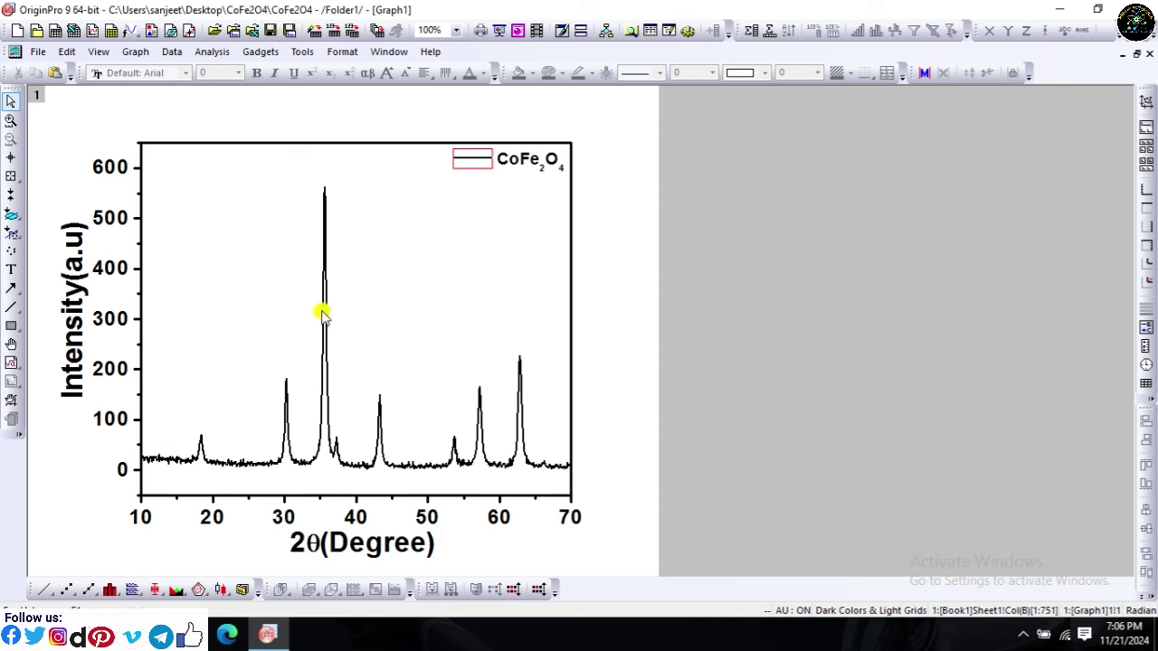
# Step: Hide the left Y axis's major tick labels and set both its major and minor ticks to None
pyautogui.doubleClick(104, 276)
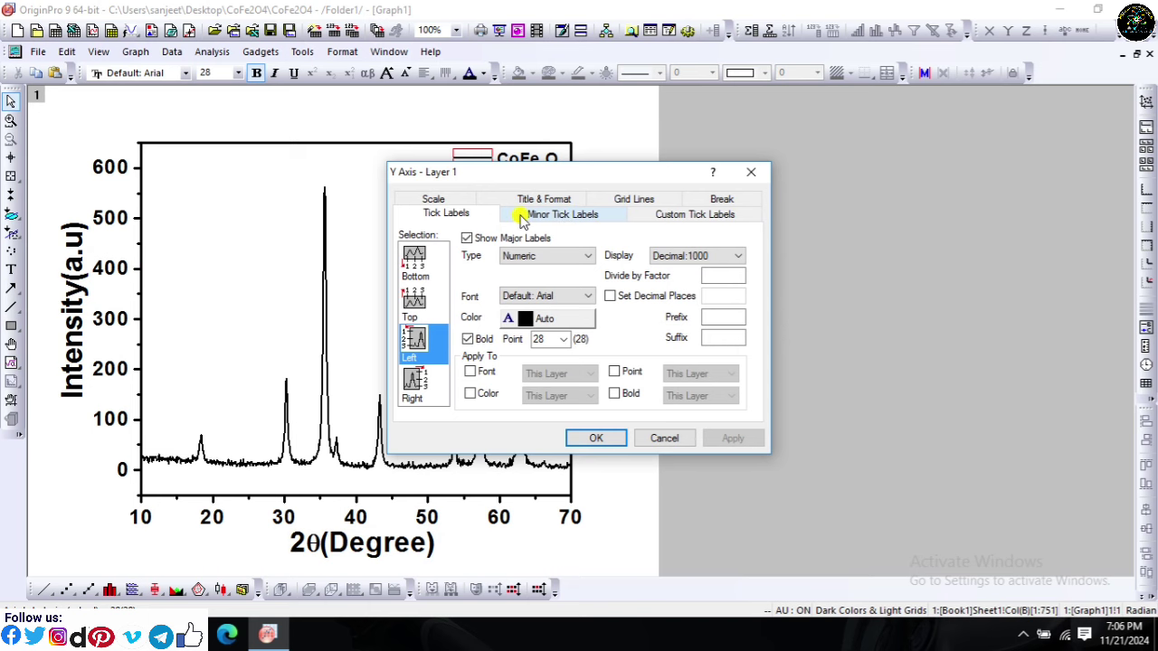
pyautogui.click(522, 221)
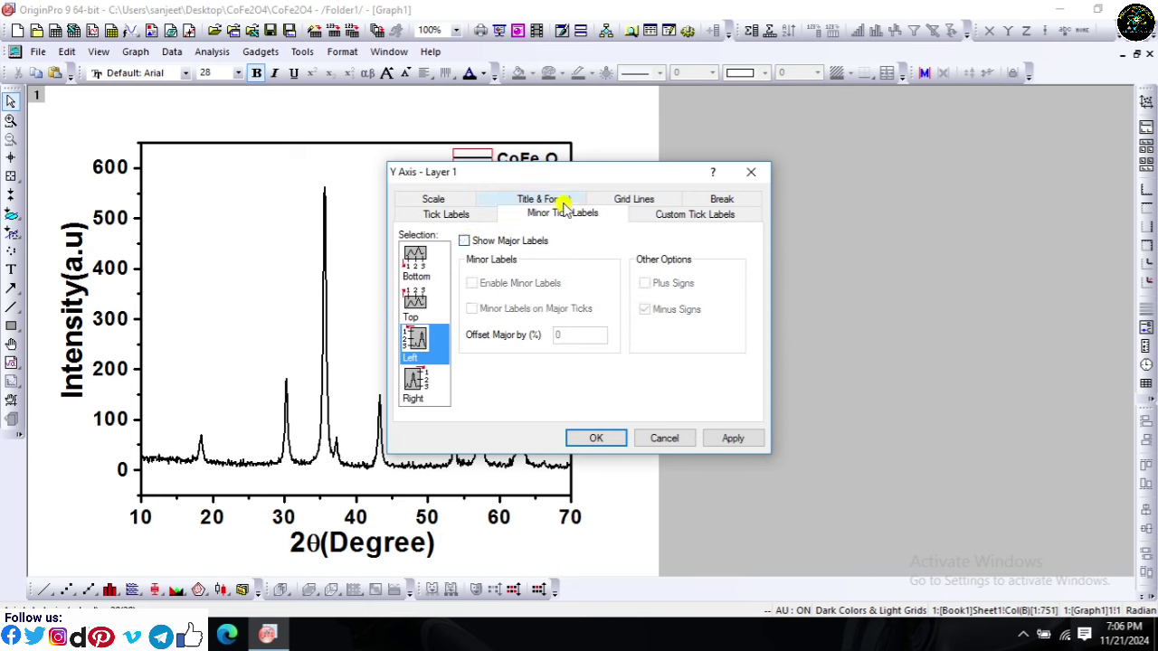
pyautogui.click(544, 199)
pyautogui.click(705, 252)
pyautogui.click(710, 310)
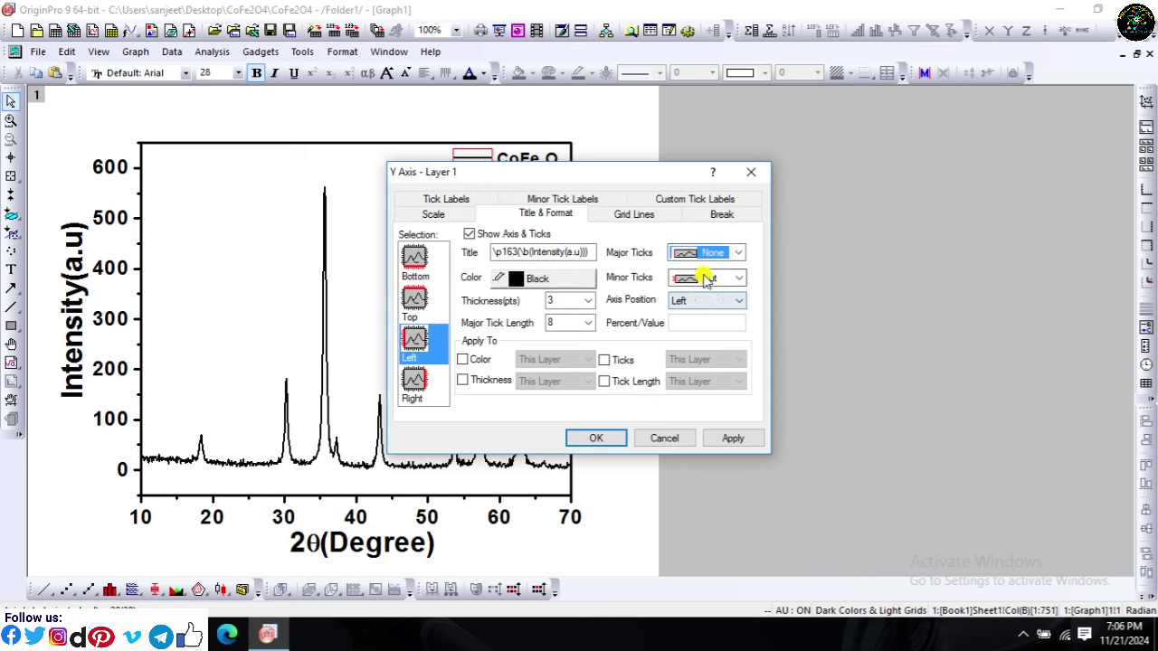
pyautogui.click(738, 278)
pyautogui.click(710, 335)
pyautogui.click(596, 438)
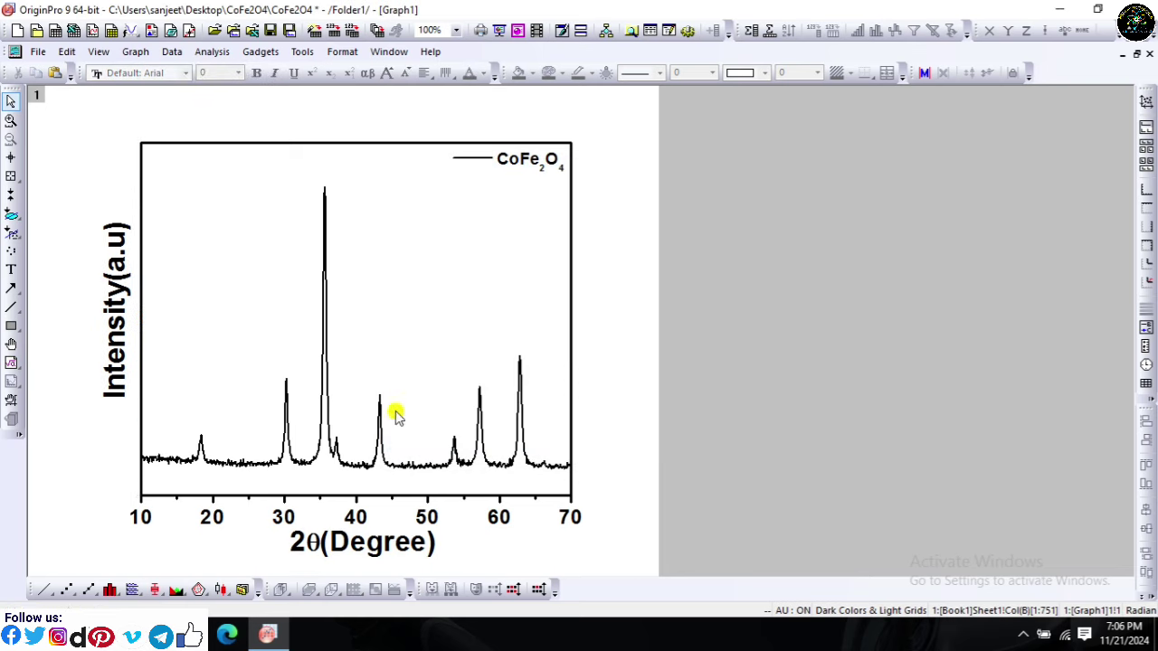
# Step: Nudge the Intensity(a.u) title into place beside the Y axis and save the project
pyautogui.moveTo(118, 318); pyautogui.dragTo(120, 322)
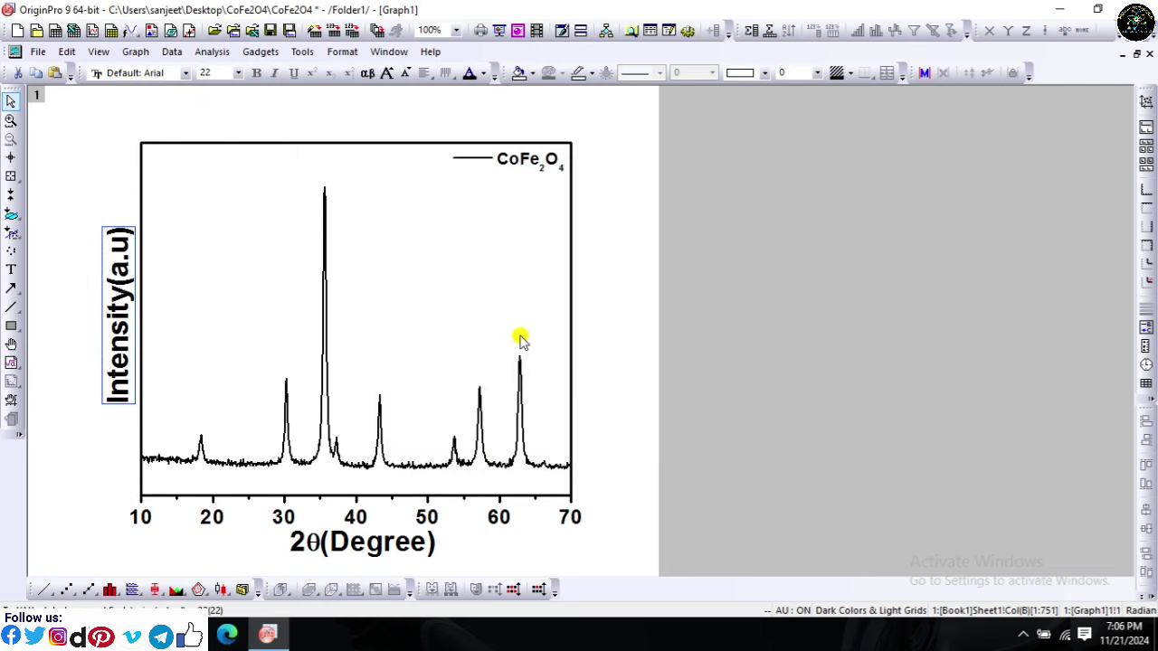
pyautogui.click(606, 328)
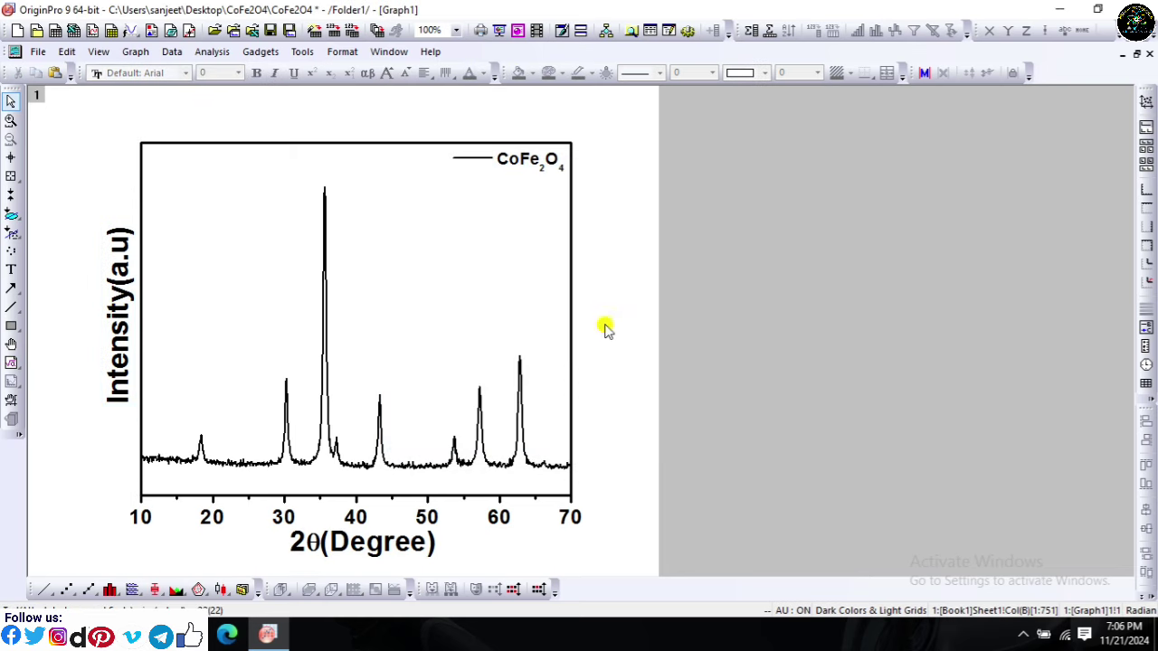
pyautogui.click(271, 32)
# Step: Move the CoFe2O4 legend to the upper-left corner inside the plot frame and save the project
pyautogui.click(543, 164)
pyautogui.moveTo(549, 163); pyautogui.dragTo(238, 159)
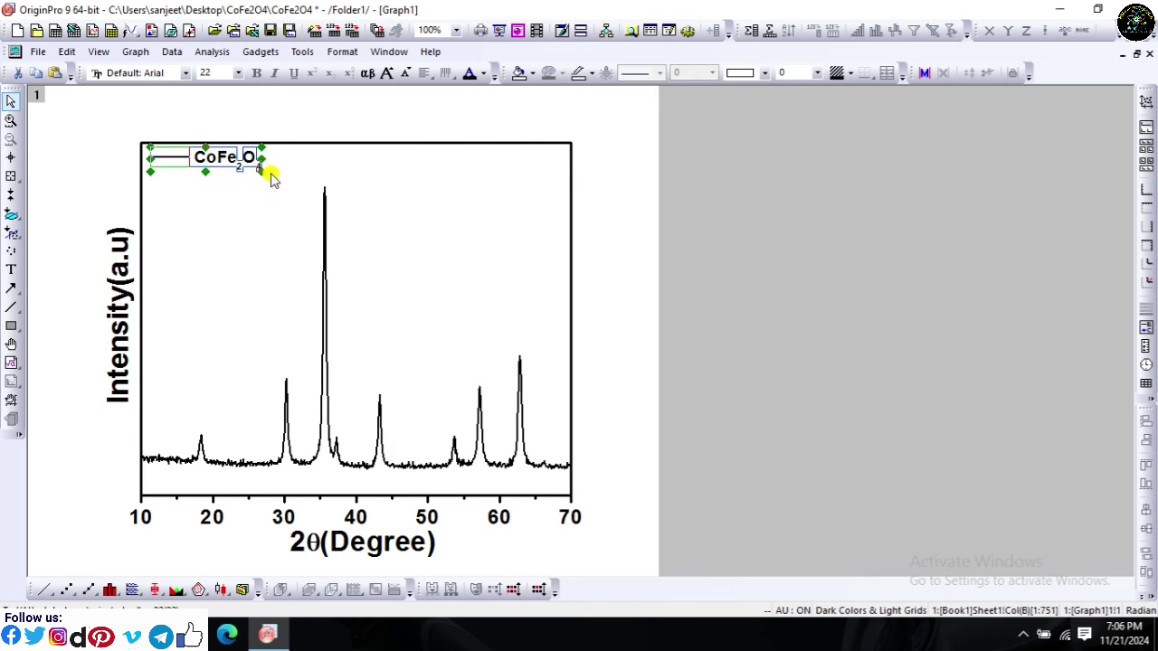
pyautogui.click(364, 184)
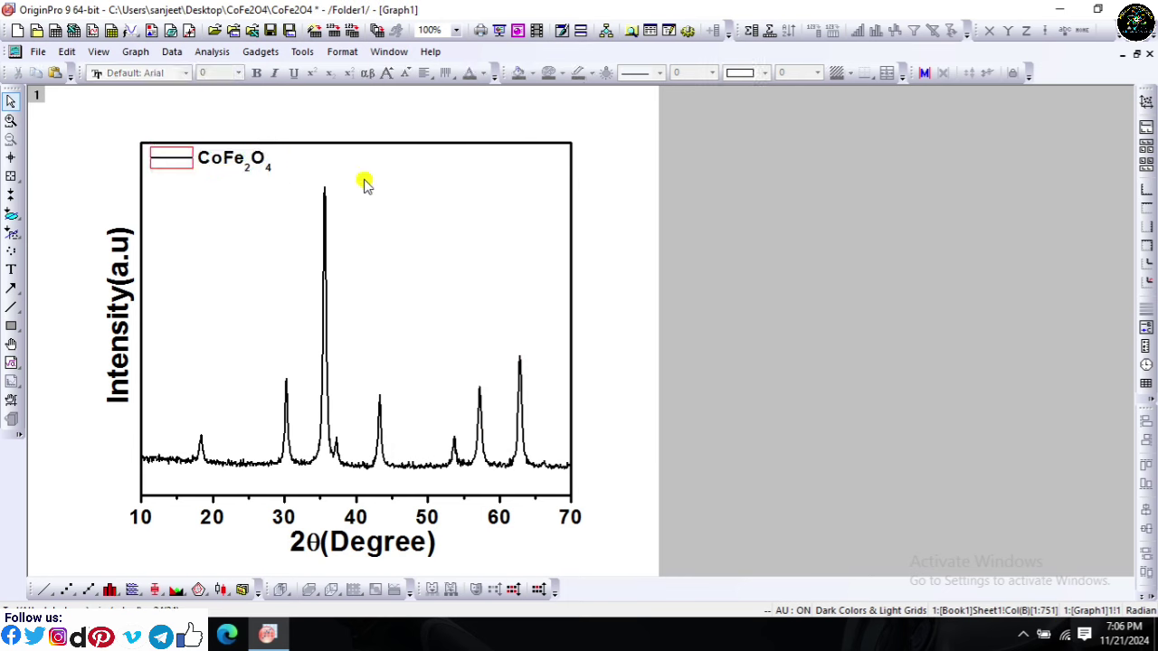
pyautogui.hotkey('ctrl', 's')
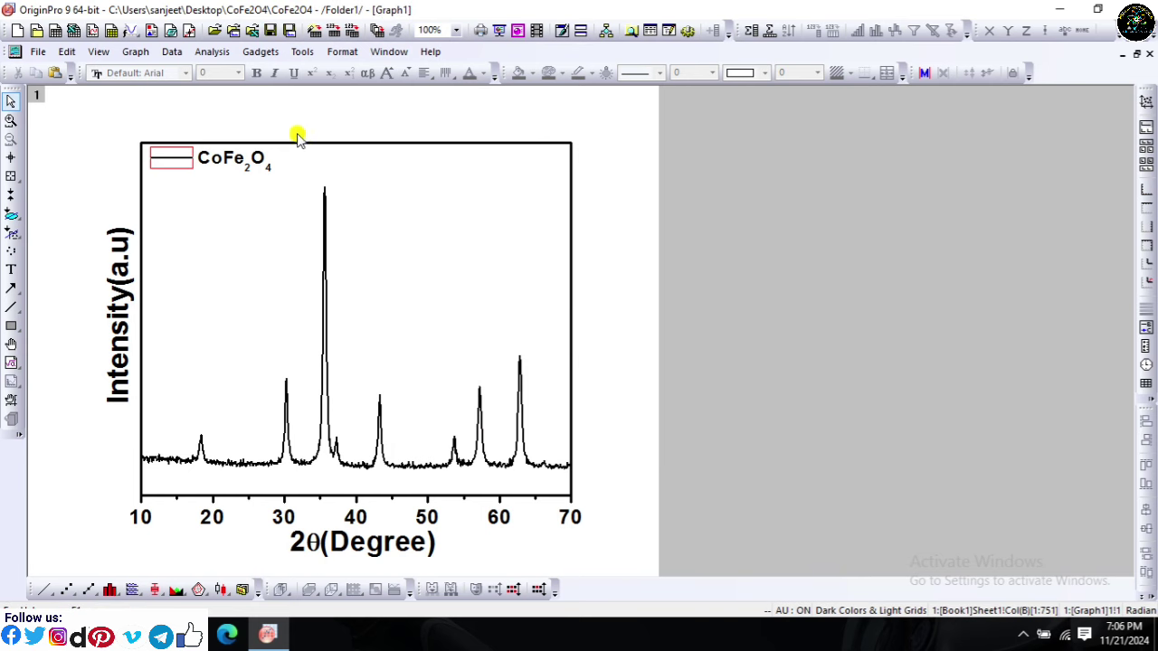
# Step: Copy columns A(X) and B(Y) of the Book1 worksheet with full precision, and return to the graph window
pyautogui.click(388, 52)
pyautogui.click(426, 298)
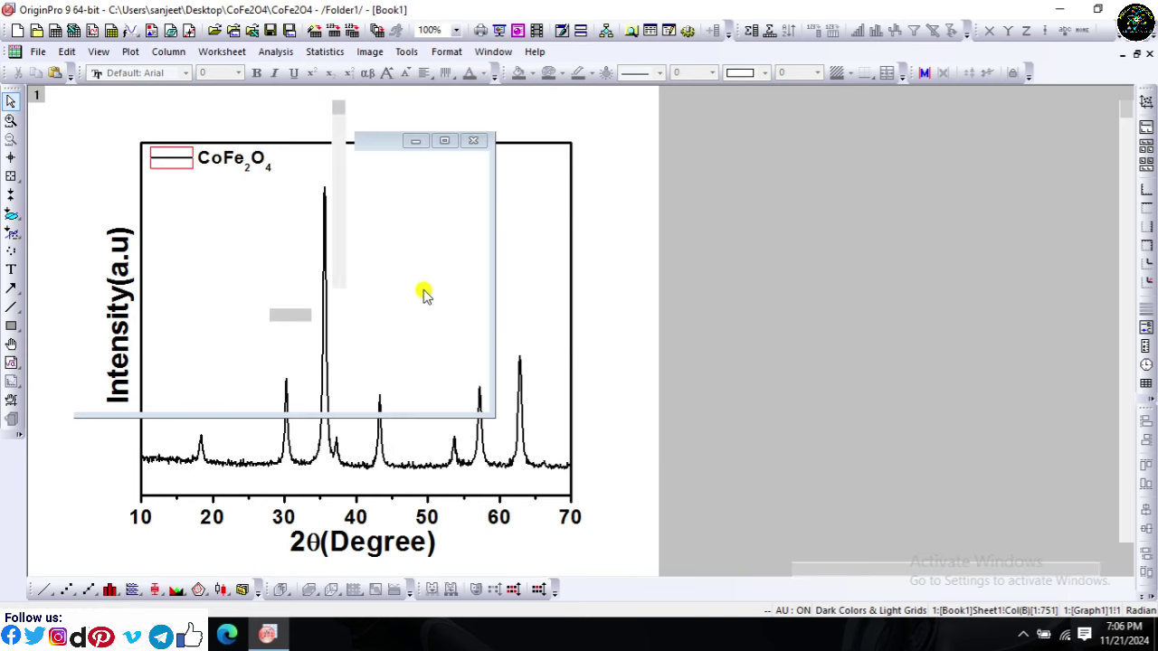
pyautogui.rightClick(156, 91)
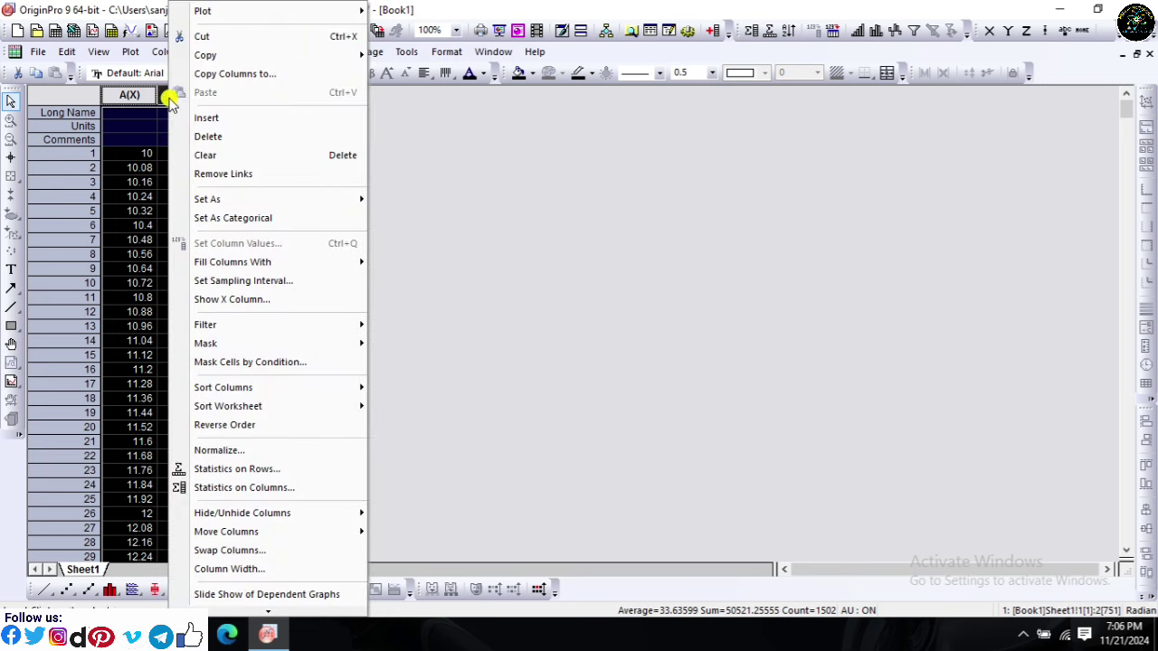
pyautogui.moveTo(208, 55)
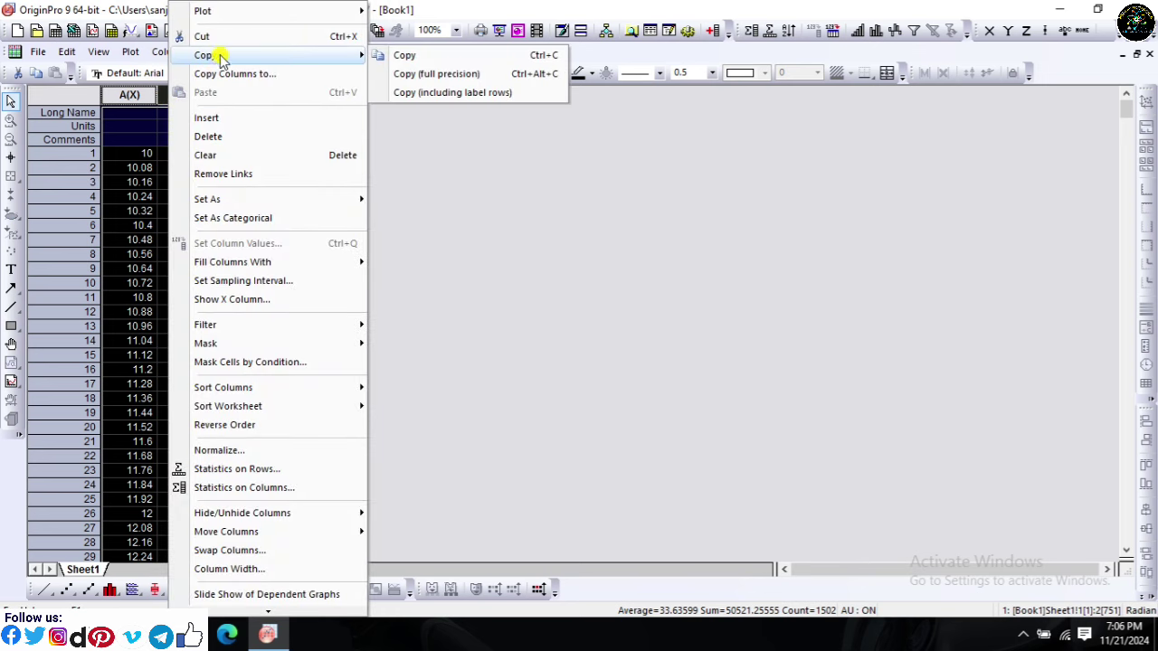
pyautogui.click(430, 74)
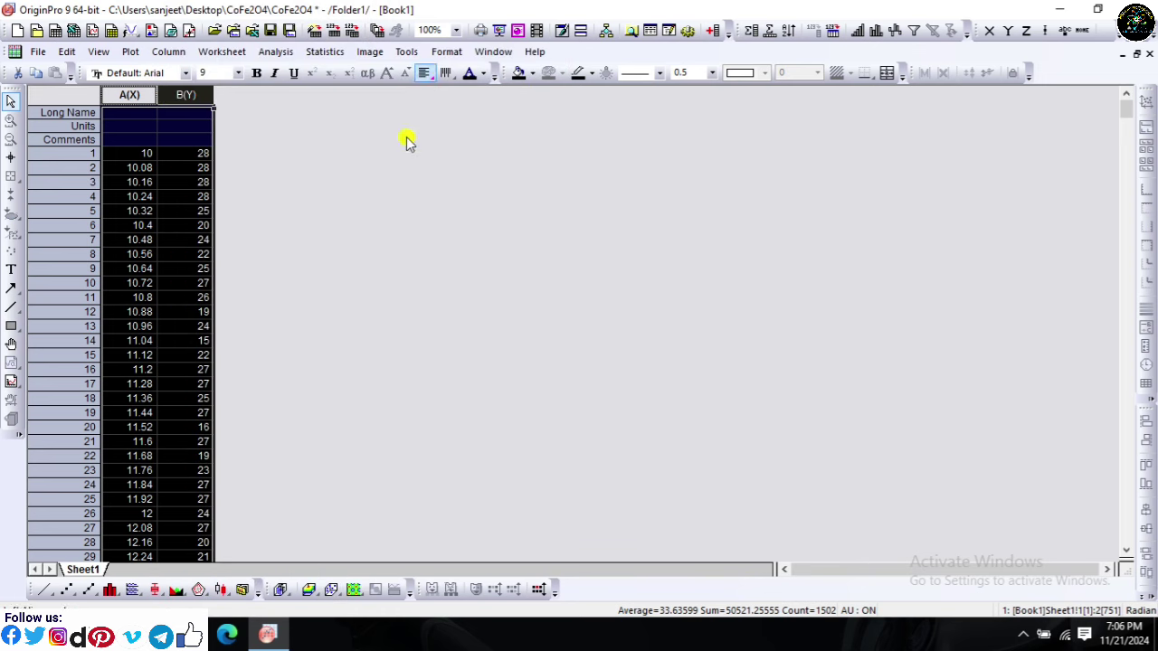
pyautogui.click(512, 51)
pyautogui.click(517, 332)
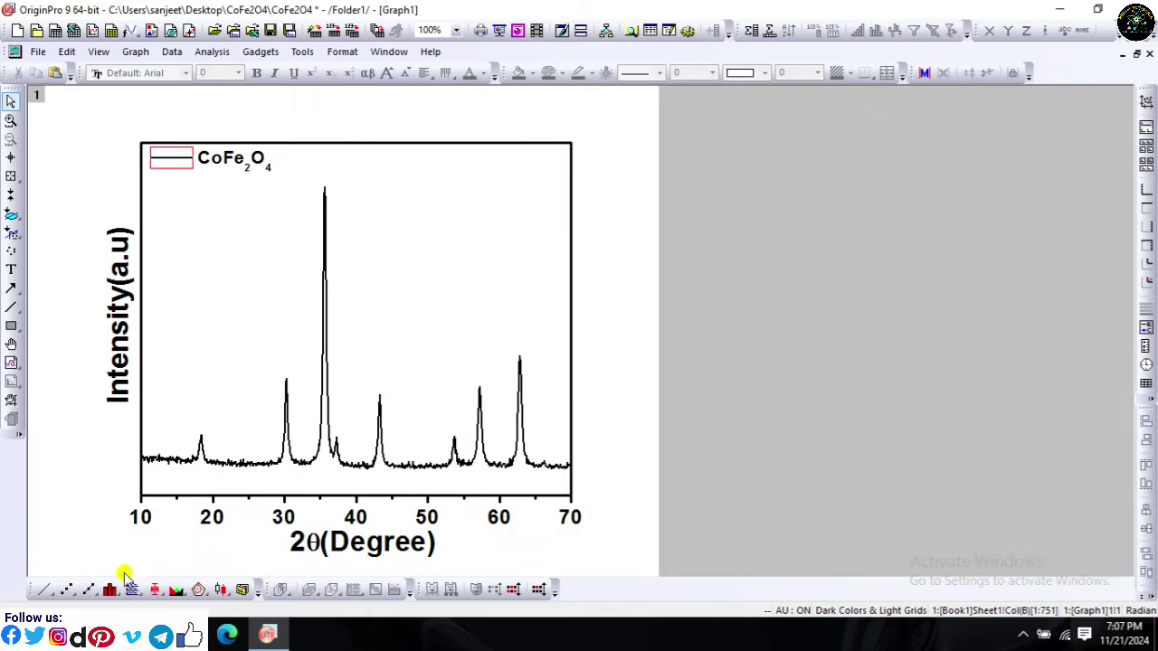
# Step: Open a blank workbook in Excel 2016 and paste the copied XRD data into columns A and B, accepting the size mismatch
pyautogui.press('super')
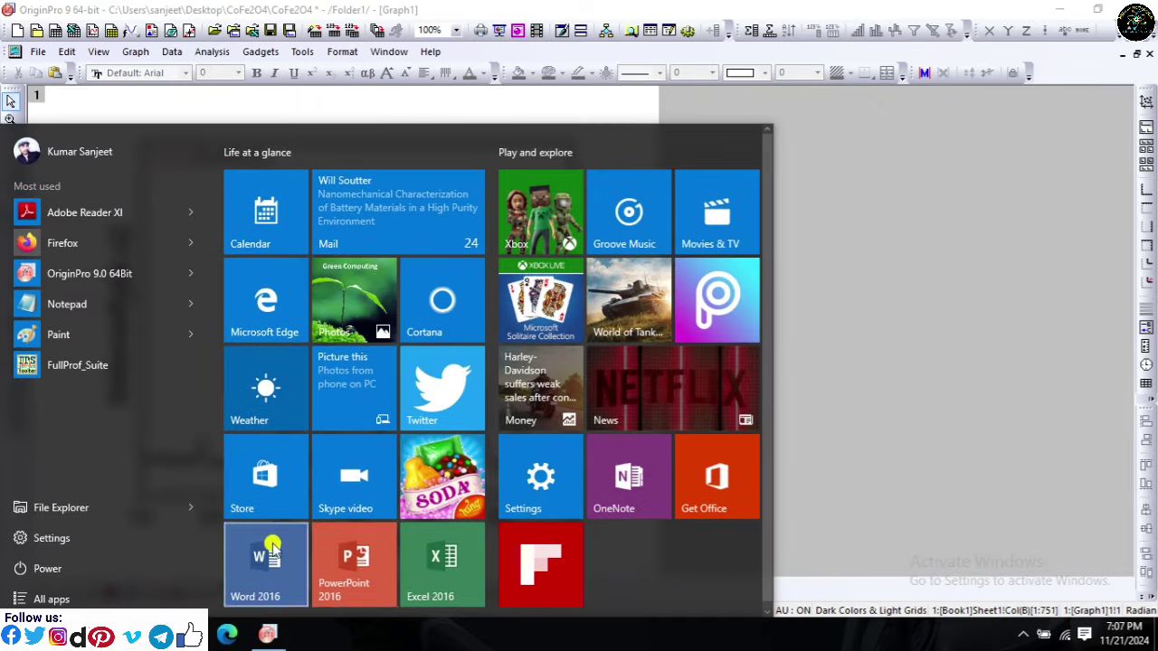
pyautogui.click(435, 560)
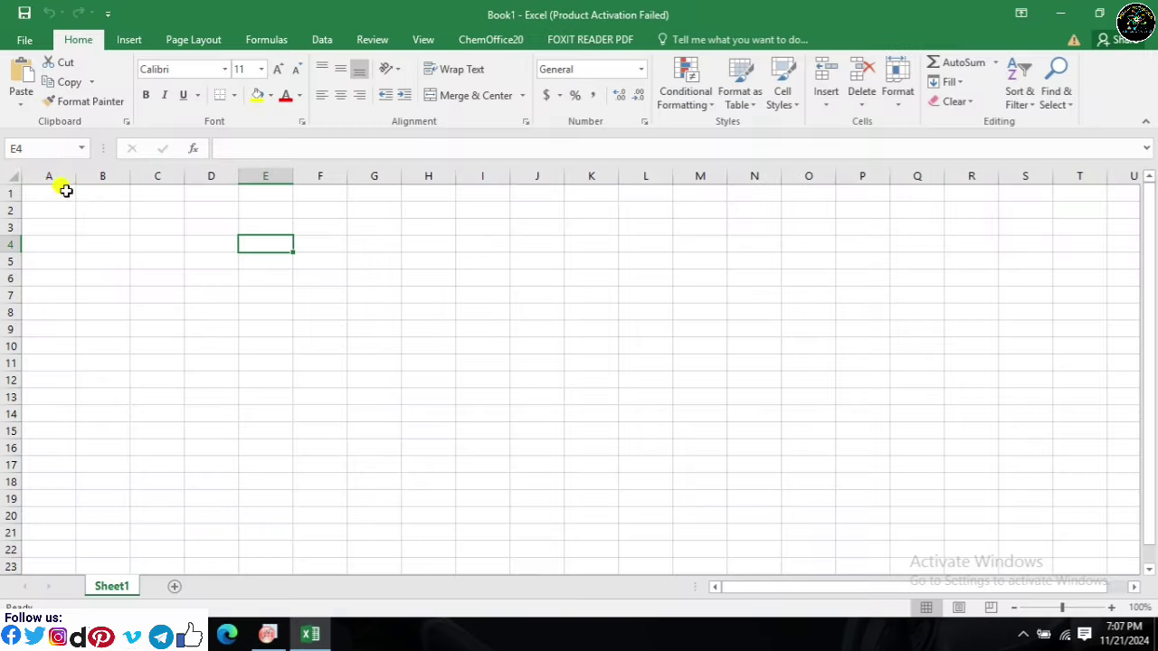
pyautogui.moveTo(60, 182); pyautogui.dragTo(89, 178)
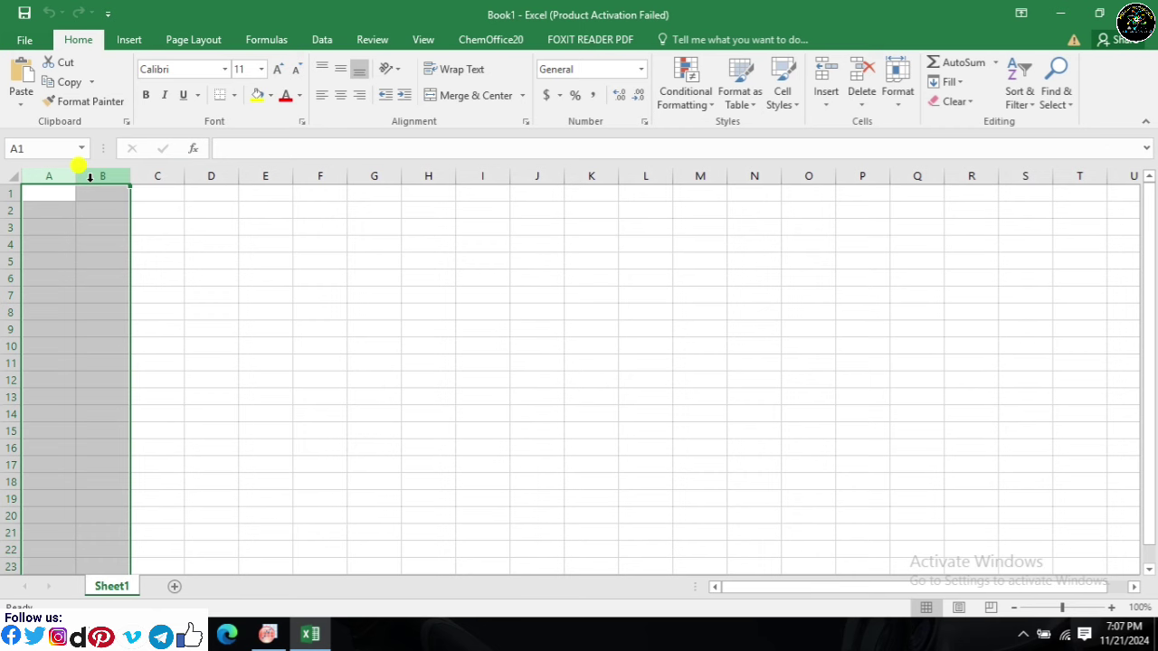
pyautogui.hotkey('ctrl', 'v')
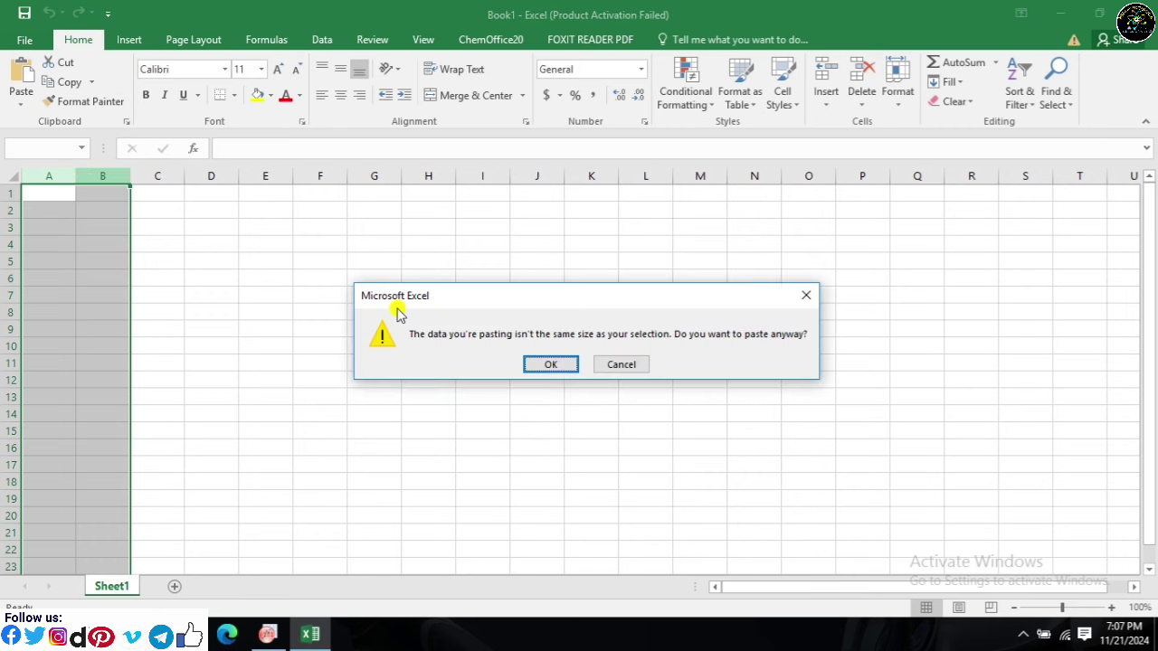
pyautogui.click(546, 363)
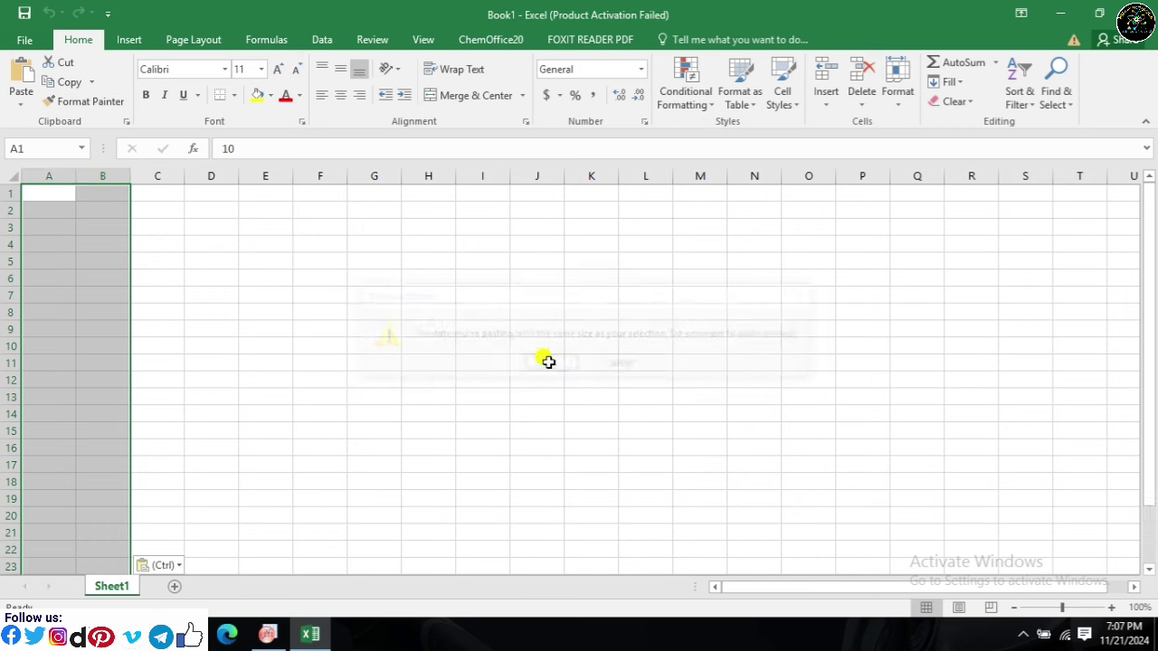
# Step: Insert an empty row above the first row of the pasted data
pyautogui.click(11, 193)
pyautogui.rightClick(11, 194)
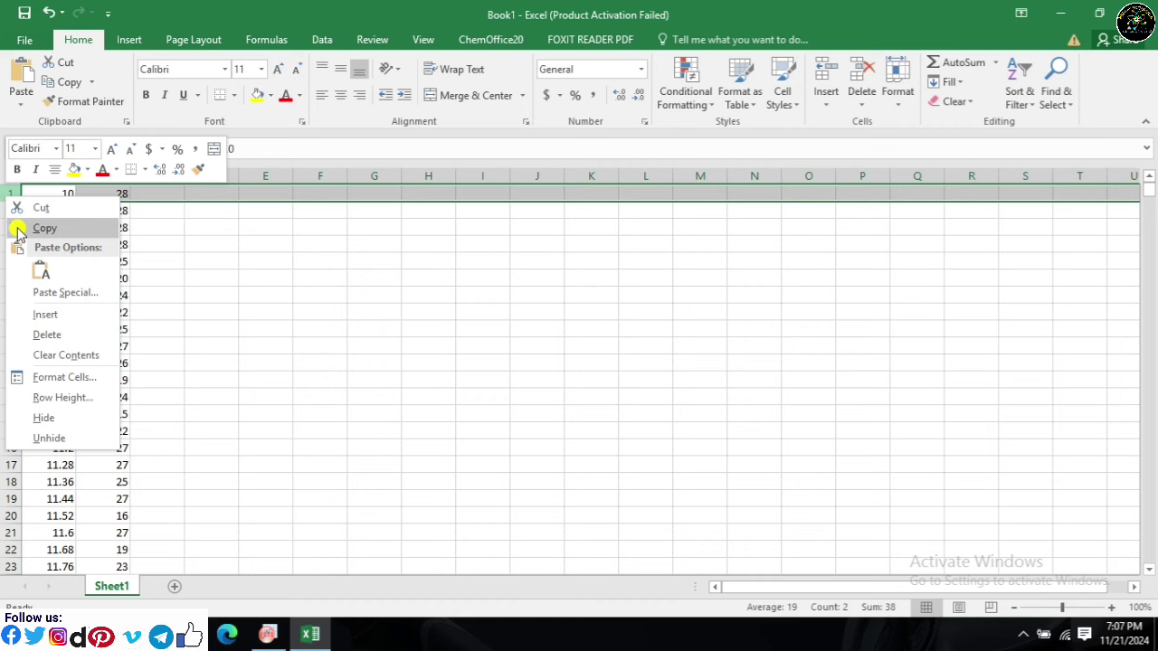
pyautogui.click(52, 317)
# Step: Enter the starting angle 10 in cell B1 and the step size 0.08 in cell C1
pyautogui.click(101, 195)
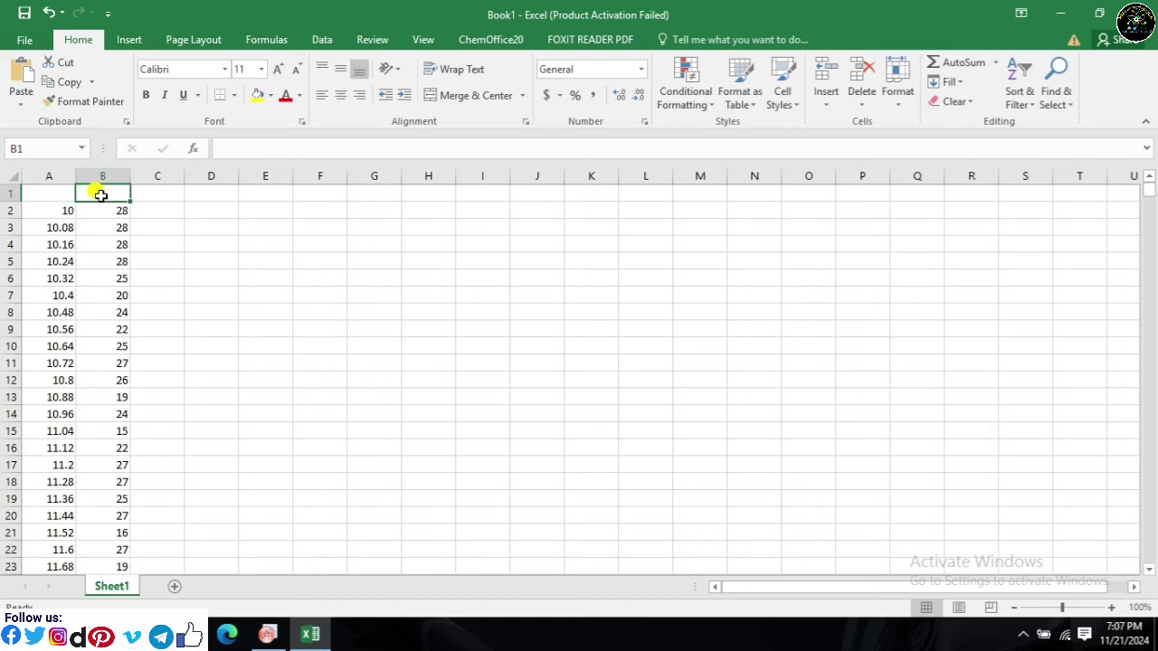
pyautogui.write('10')
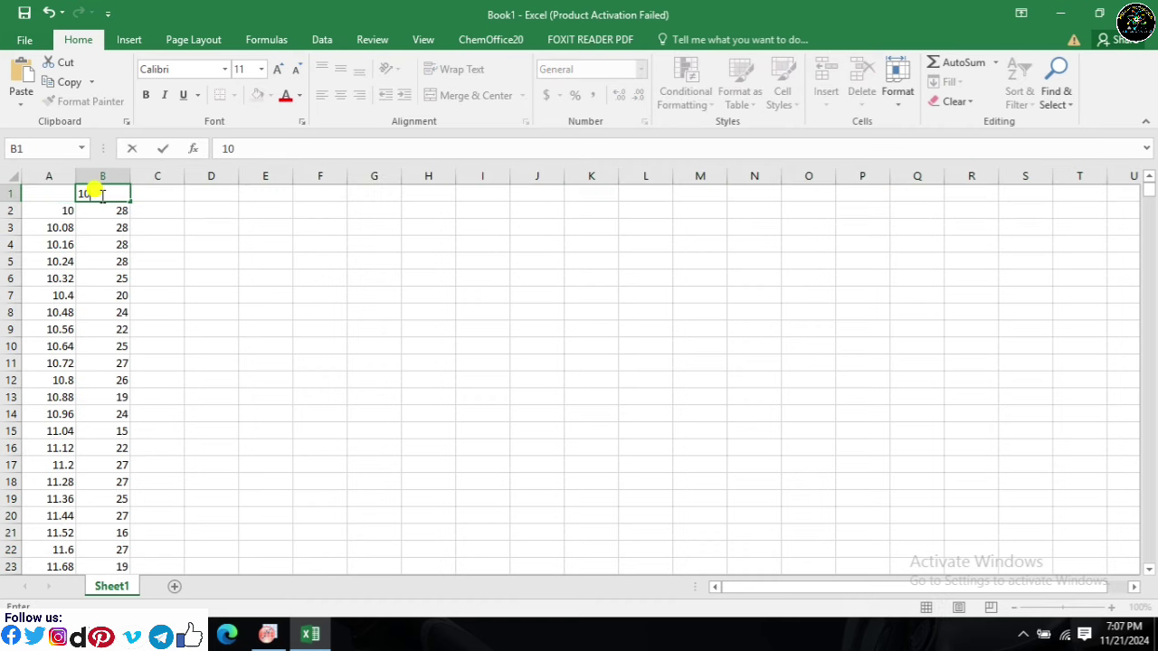
pyautogui.click(150, 194)
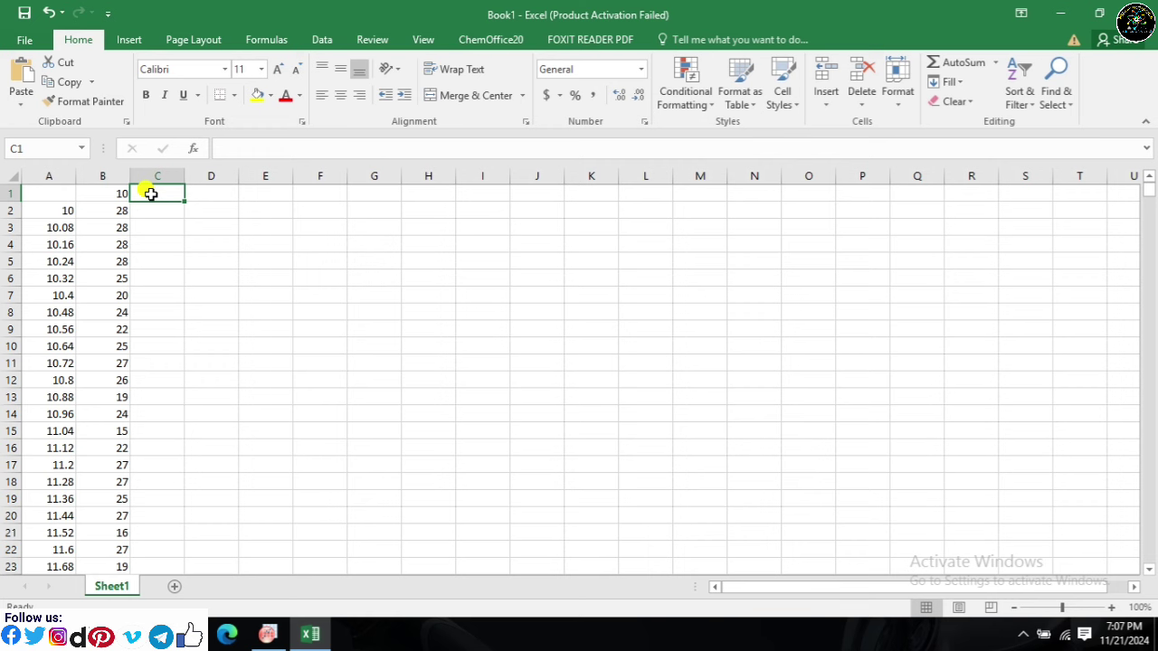
pyautogui.write('0.08')
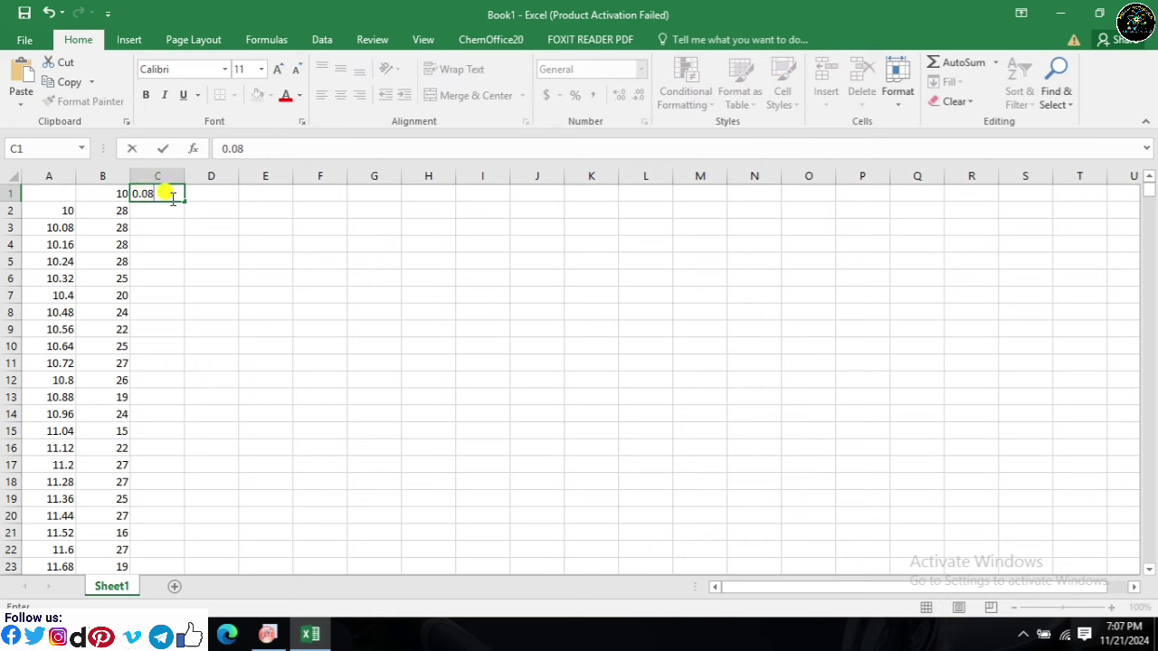
pyautogui.click(224, 193)
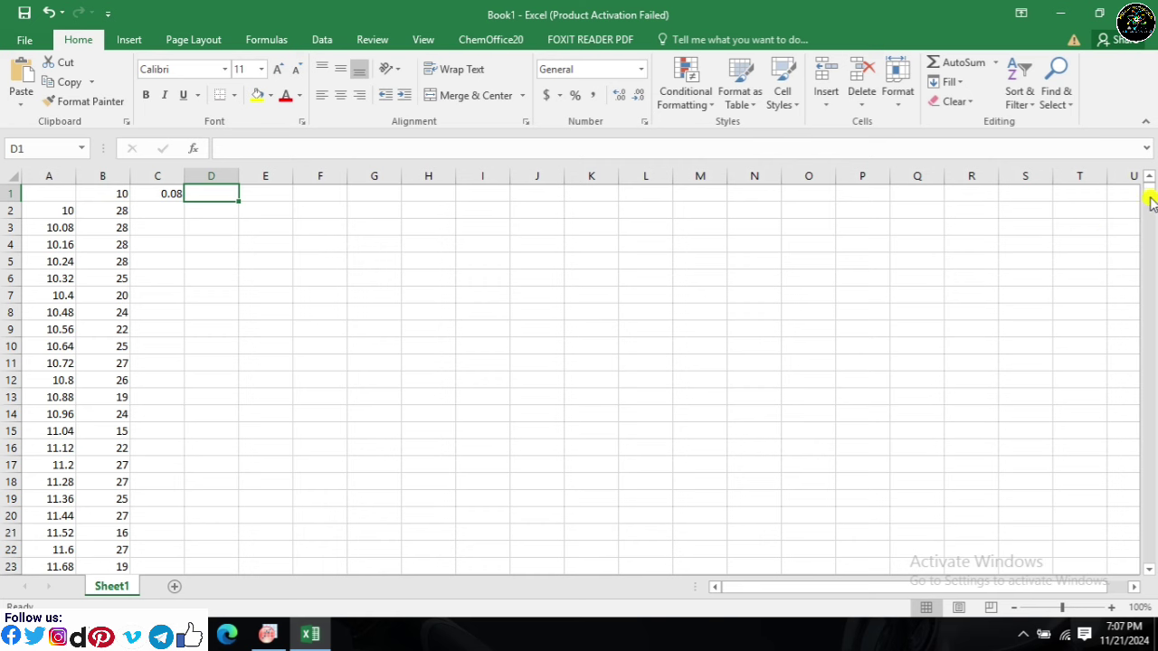
# Step: Check the last angle at the end of column A and enter 70 as the final angle in cell D1
pyautogui.moveTo(1150, 201); pyautogui.dragTo(1142, 419)
pyautogui.moveTo(1147, 512); pyautogui.dragTo(1151, 568)
pyautogui.click(59, 567)
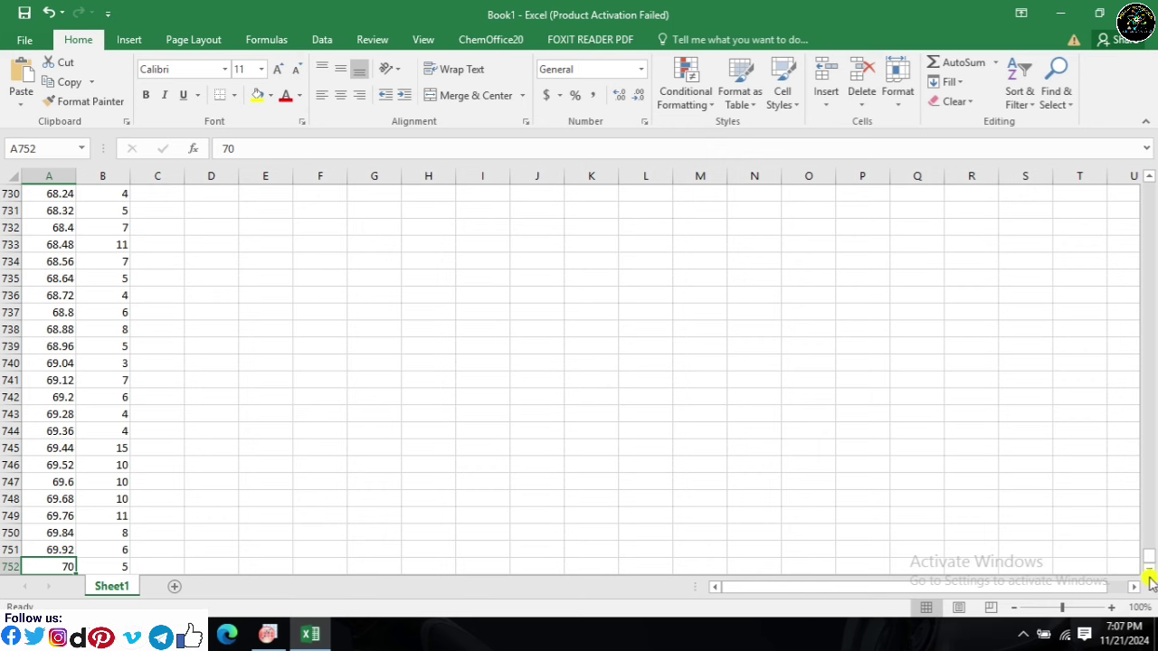
pyautogui.moveTo(1150, 559); pyautogui.dragTo(1142, 188)
pyautogui.click(225, 196)
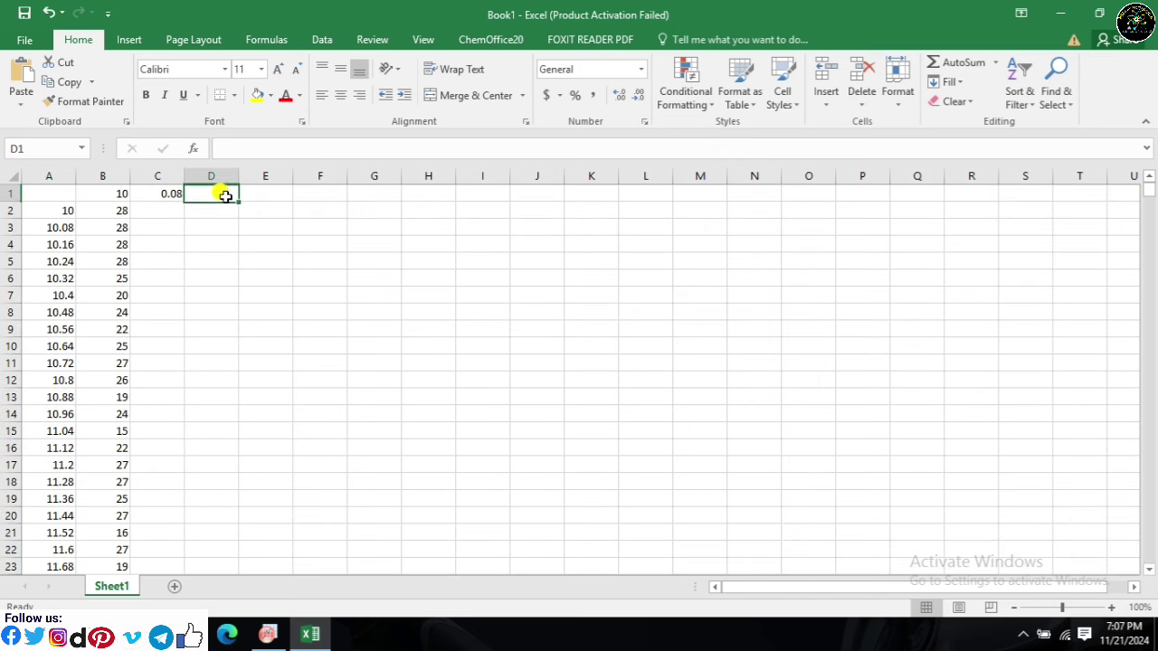
pyautogui.write('70')
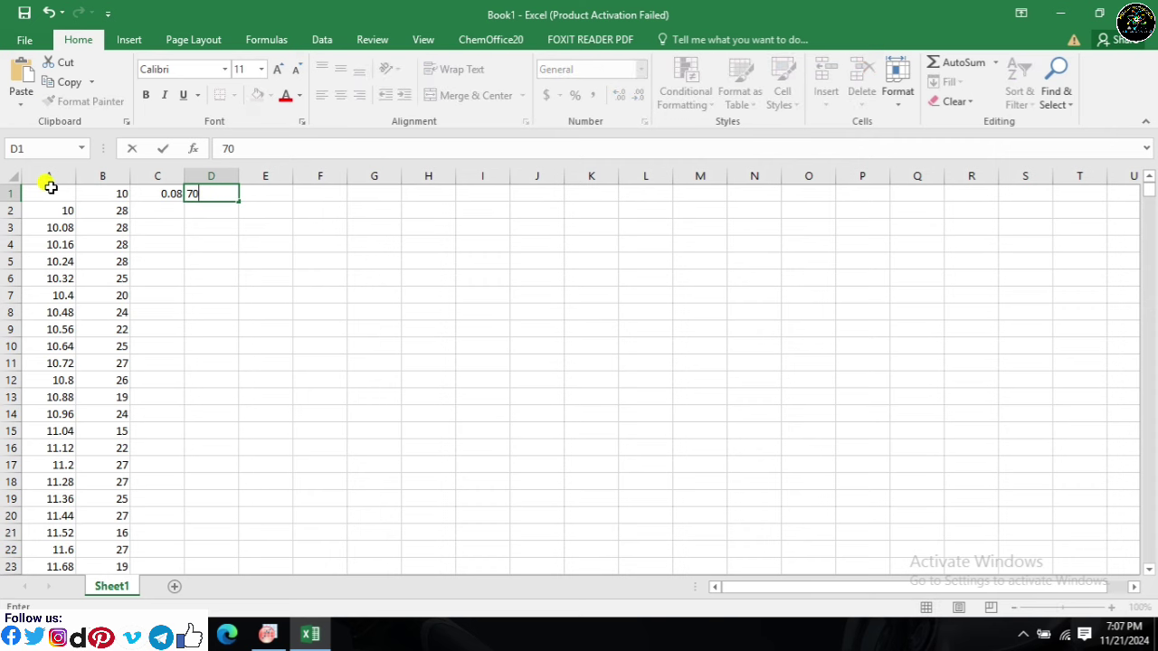
pyautogui.click(51, 187)
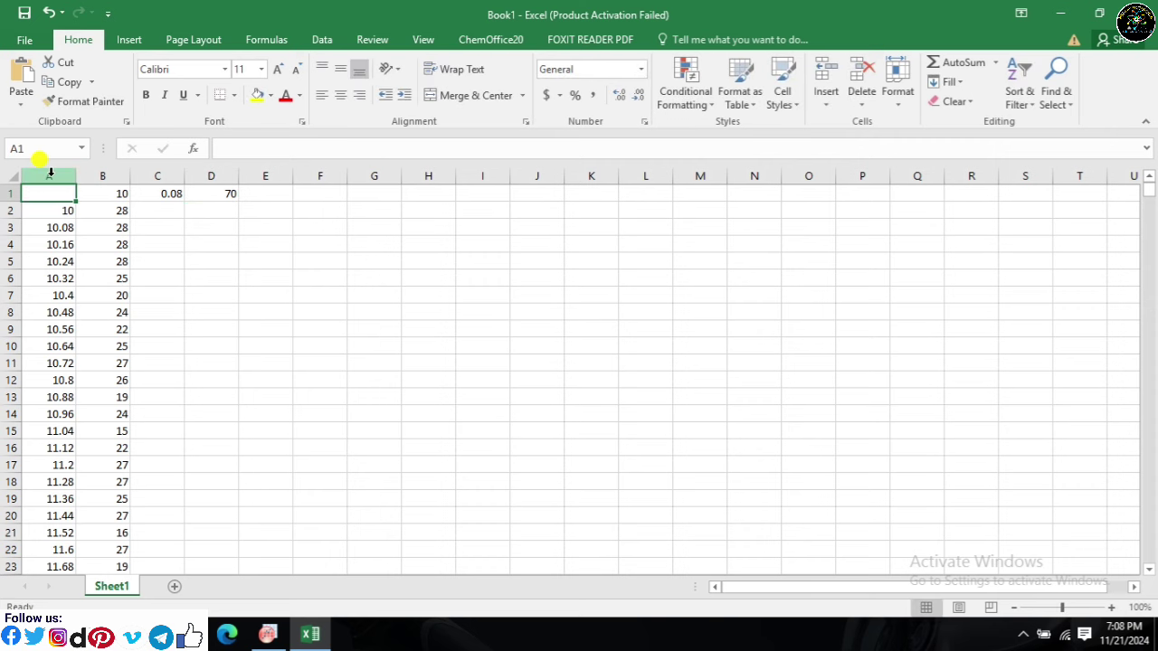
# Step: Delete the angle column A so the intensities and header values shift over by one column
pyautogui.click(47, 176)
pyautogui.rightClick(50, 179)
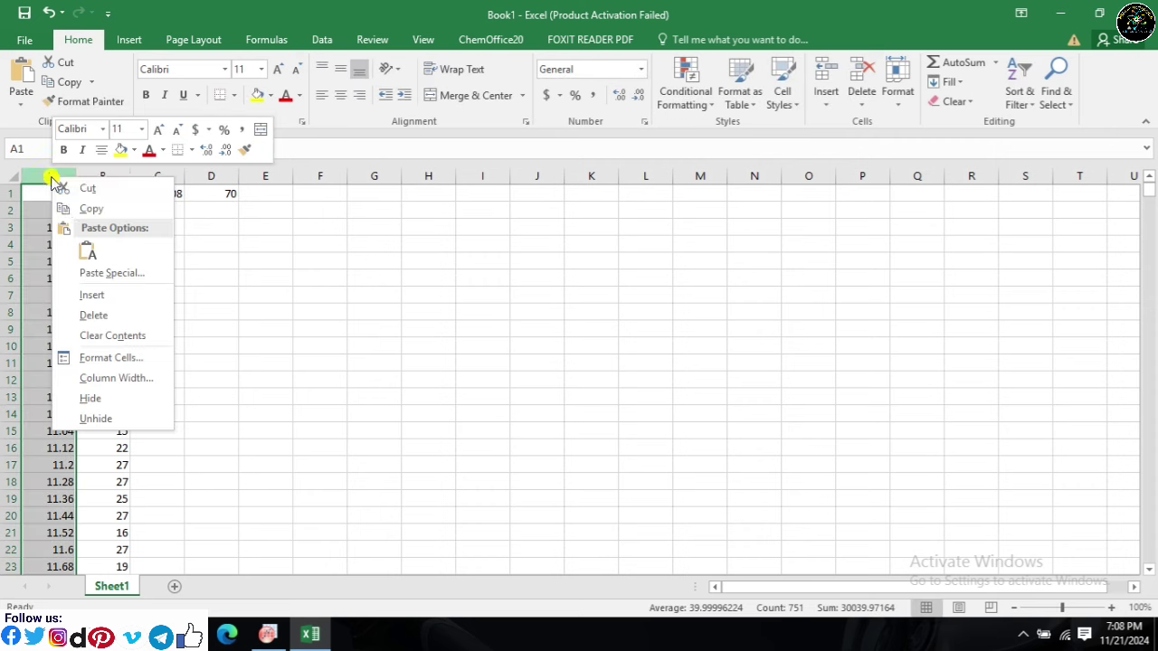
pyautogui.click(94, 315)
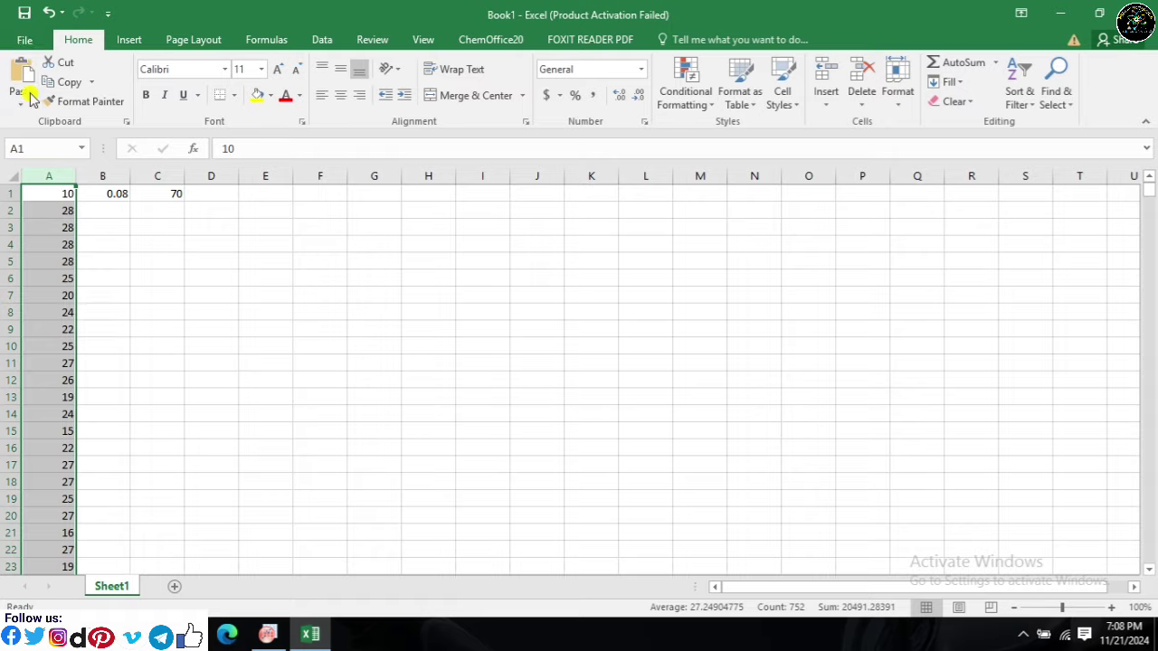
# Step: Start saving the workbook under a new name and choose the CoFe2O4 folder on the Desktop as its location
pyautogui.click(25, 42)
pyautogui.click(49, 210)
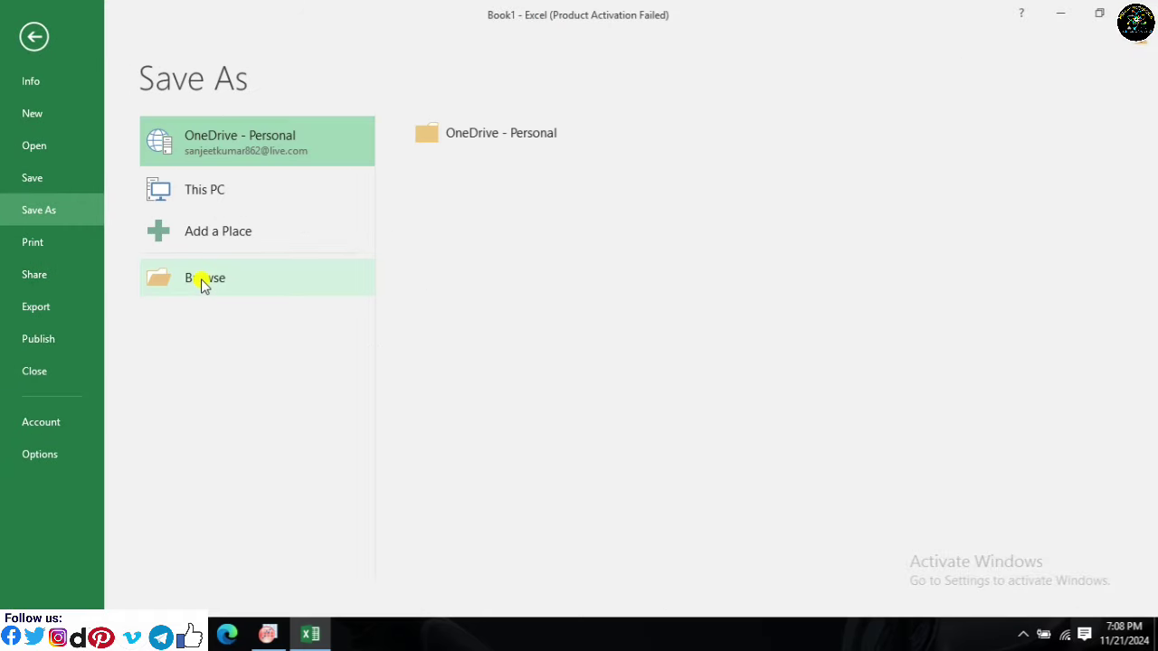
pyautogui.click(201, 278)
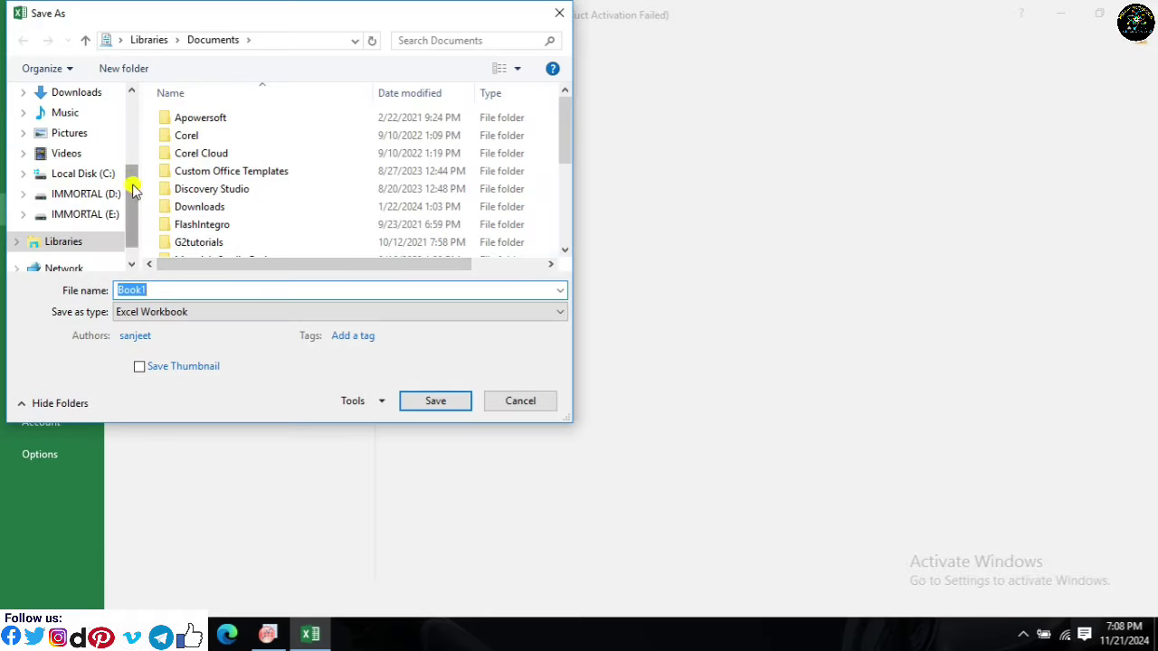
pyautogui.moveTo(129, 176); pyautogui.dragTo(124, 135)
pyautogui.click(85, 146)
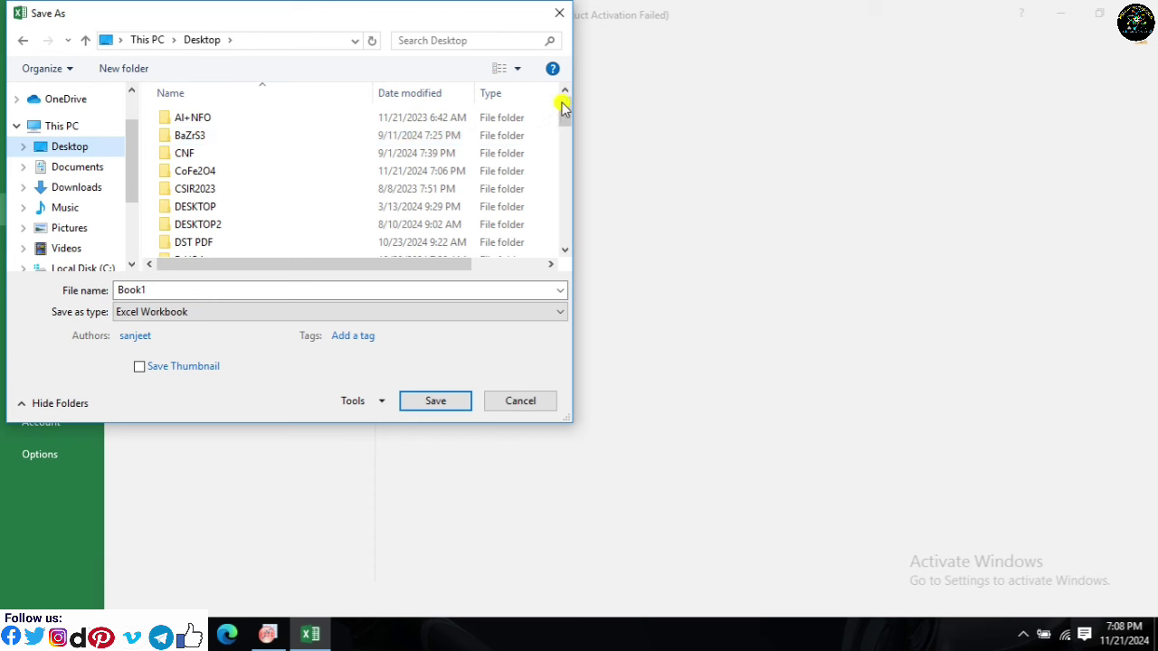
pyautogui.doubleClick(235, 172)
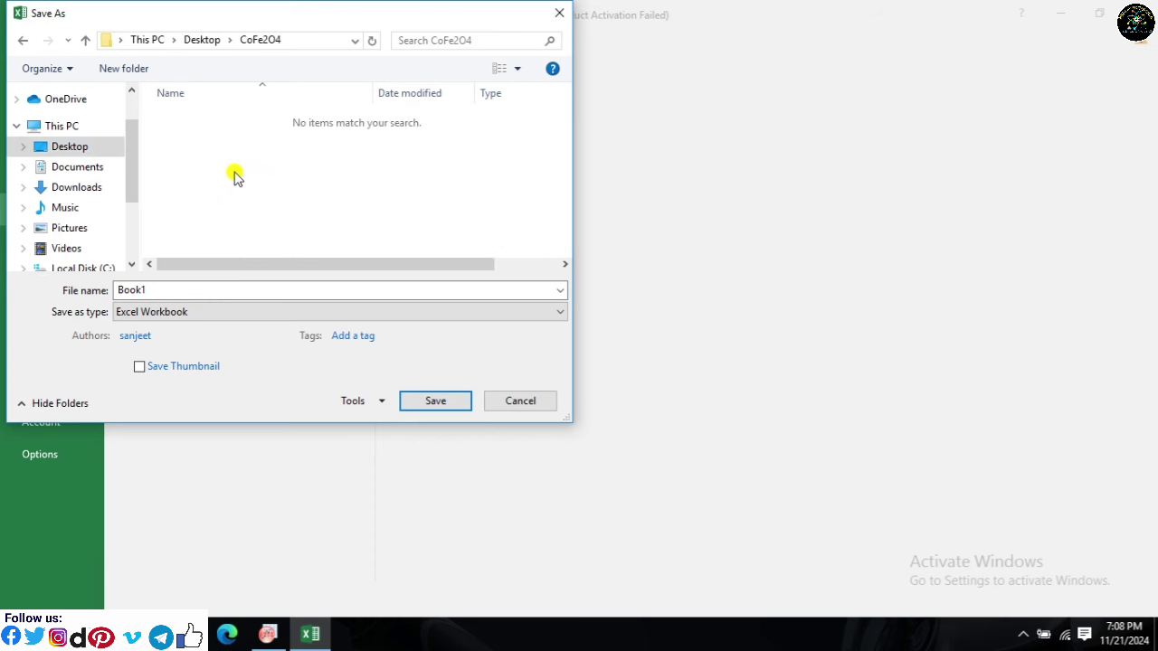
# Step: Replace the default file name with CoFe2O4.dat
pyautogui.click(192, 290)
pyautogui.doubleClick(190, 289)
pyautogui.write('C')
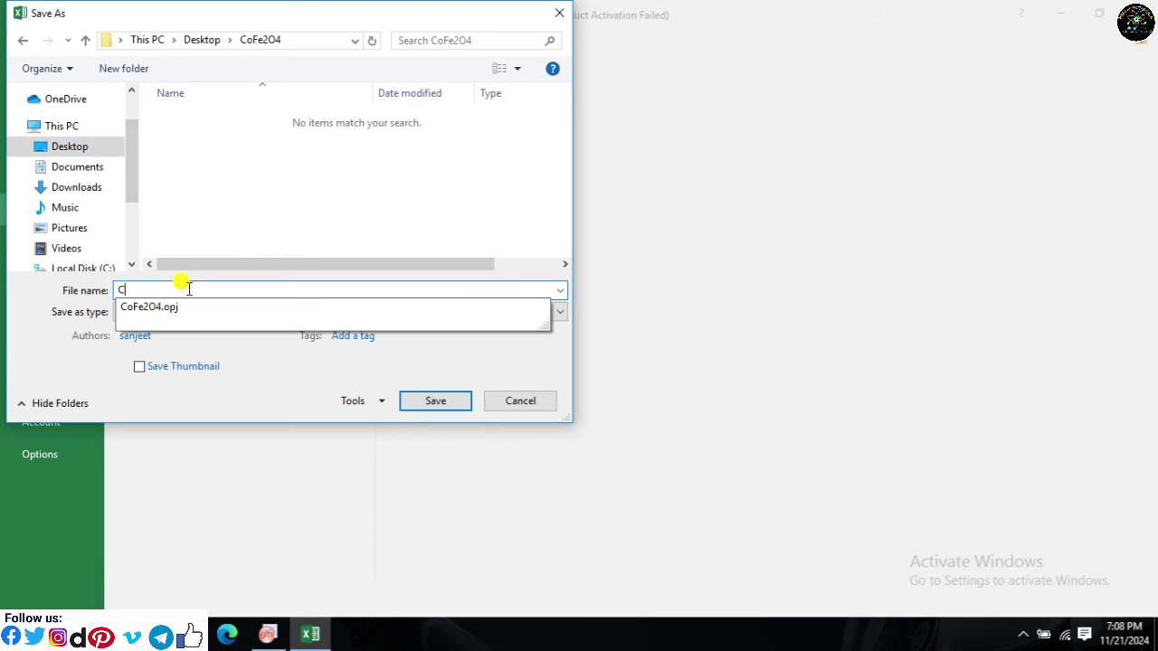
pyautogui.click(190, 307)
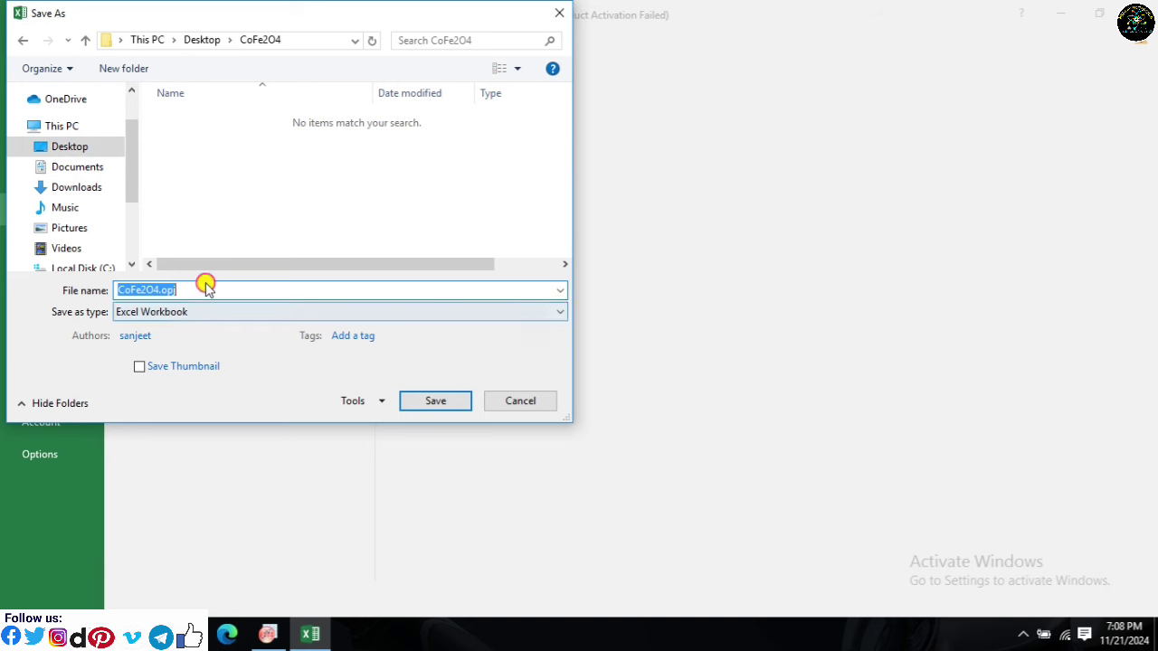
pyautogui.click(206, 291)
pyautogui.press('BackSpace')
pyautogui.press('BackSpace')
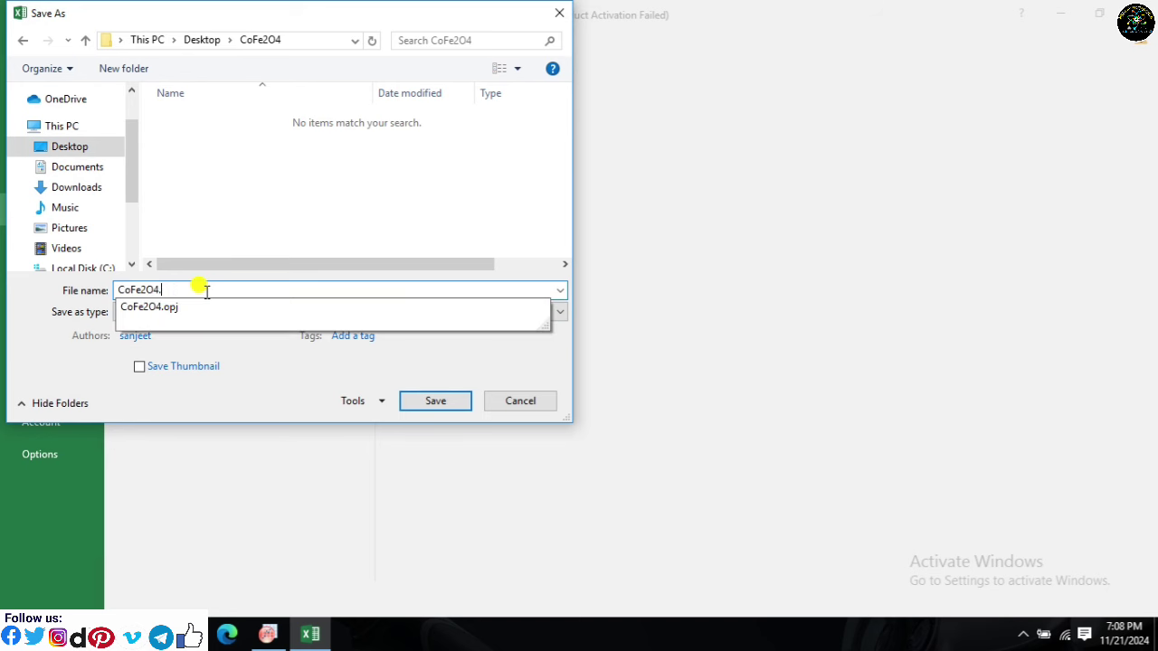
pyautogui.write('dat')
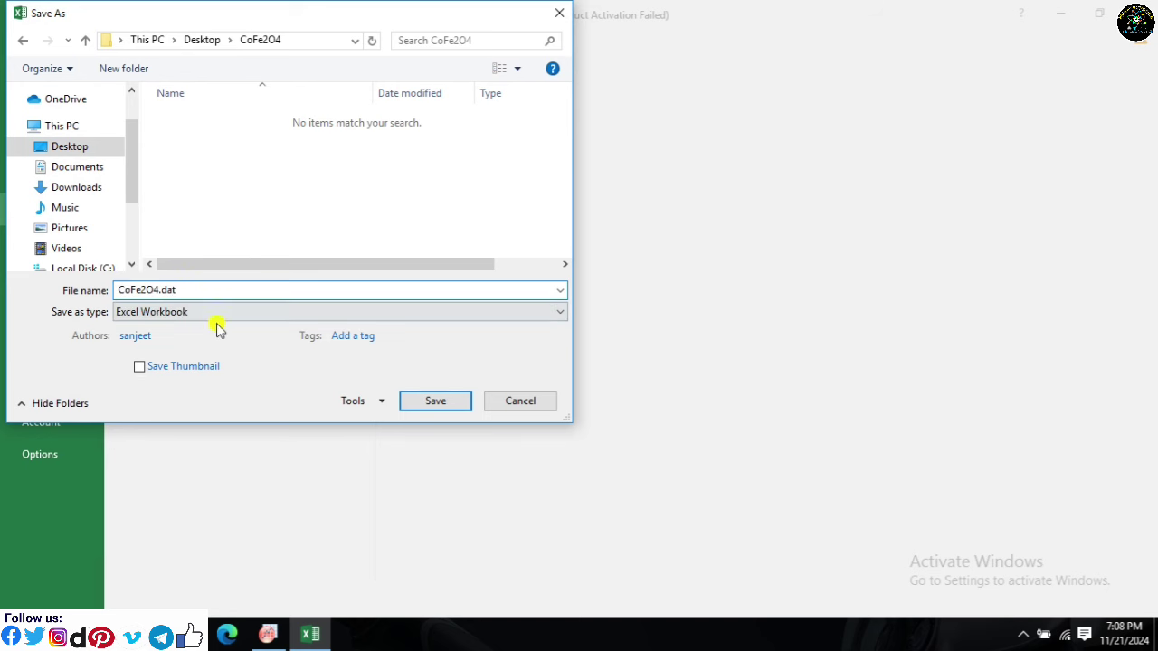
# Step: Set the file type to Text (Tab delimited), restore the name CoFe2O4.dat, and save while keeping that format
pyautogui.click(218, 313)
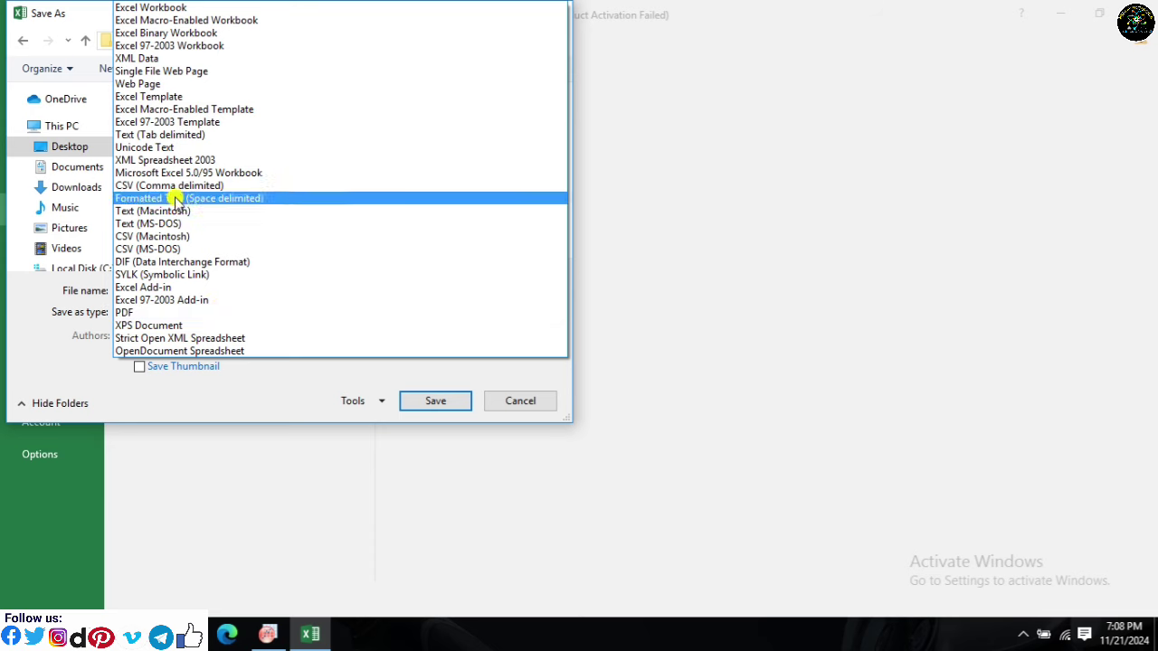
pyautogui.click(160, 134)
pyautogui.click(189, 291)
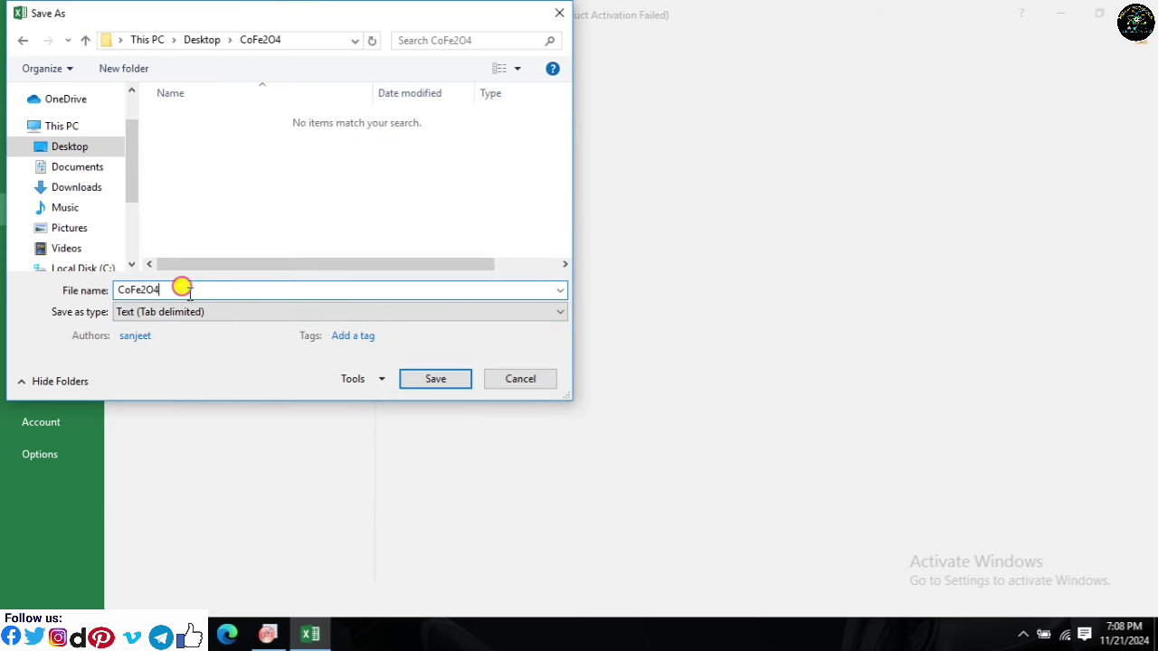
pyautogui.write('.dat')
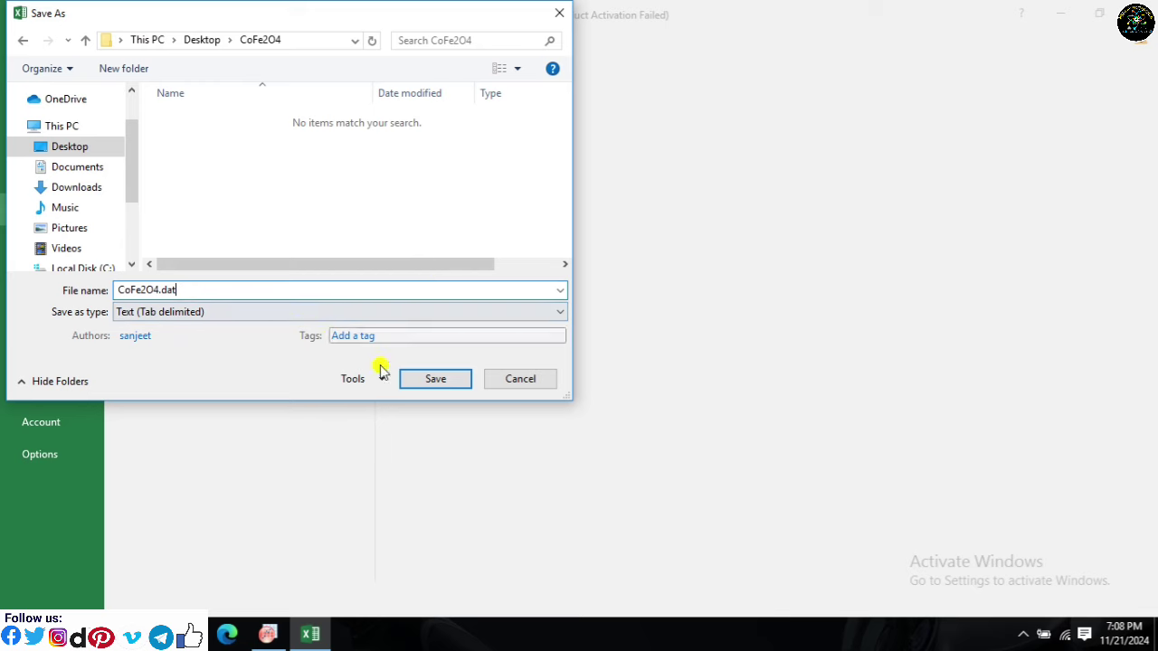
pyautogui.click(438, 378)
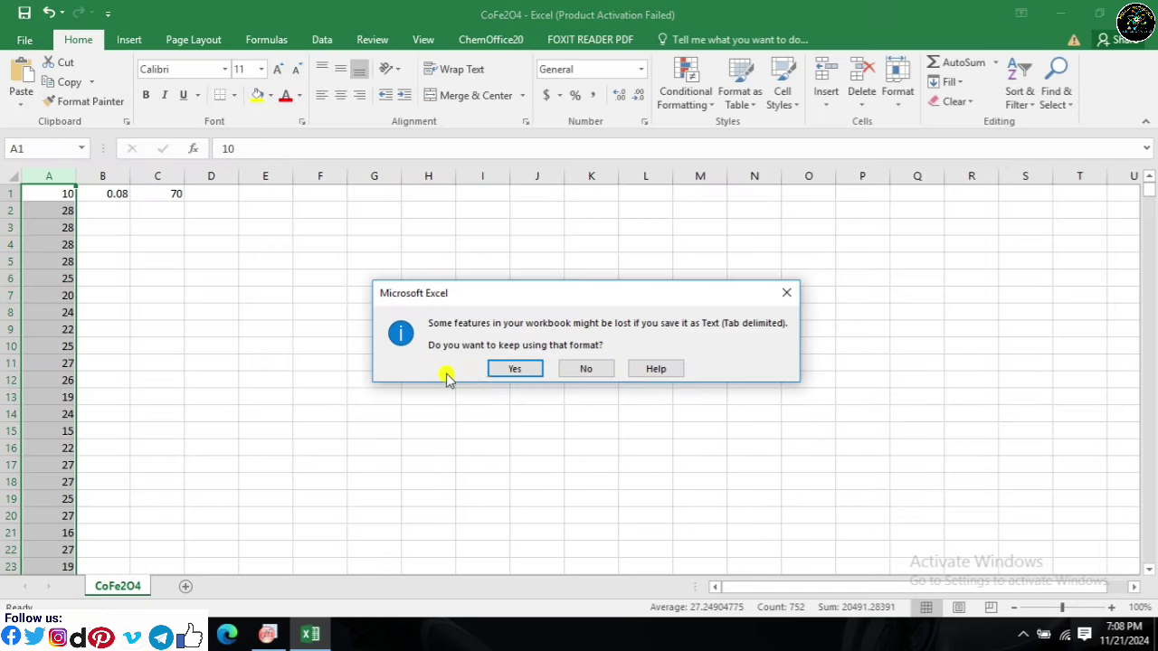
pyautogui.click(517, 369)
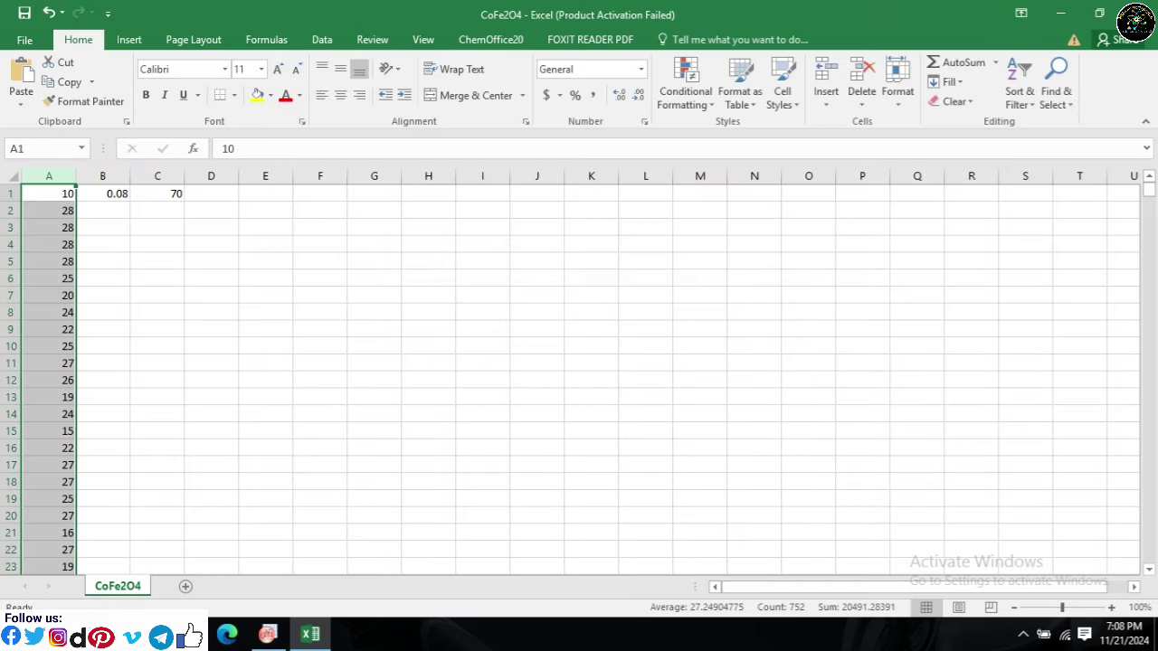
# Step: Close the Excel workbook without saving again and open the image export settings for the XRD graph in OriginPro
pyautogui.click(1143, 12)
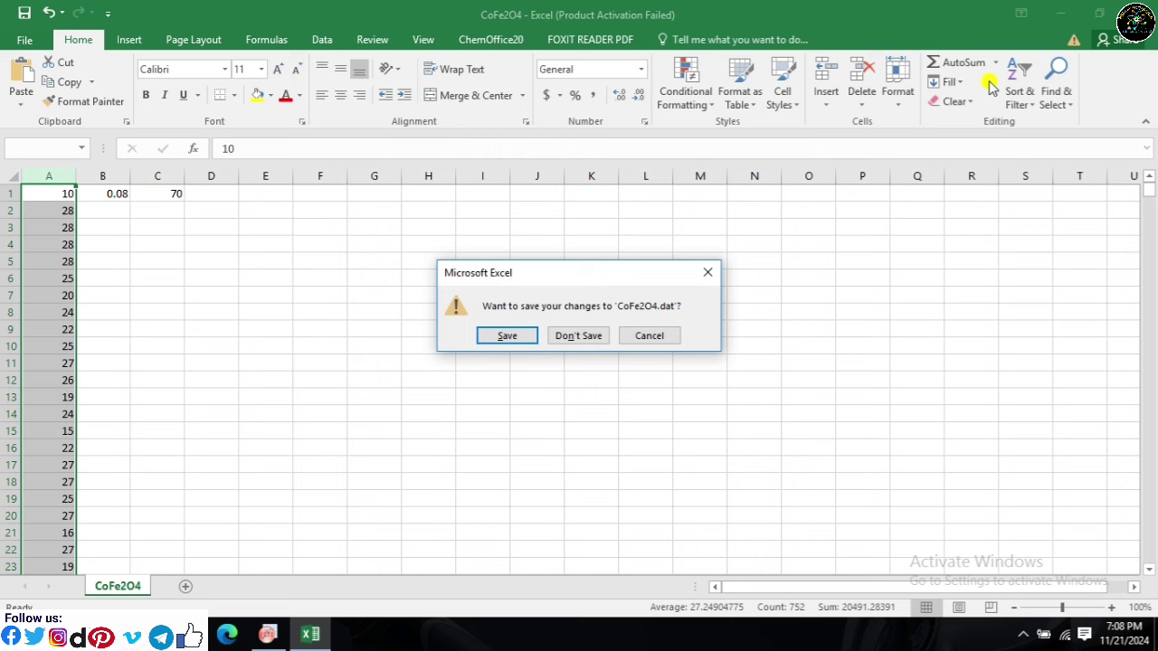
pyautogui.click(569, 335)
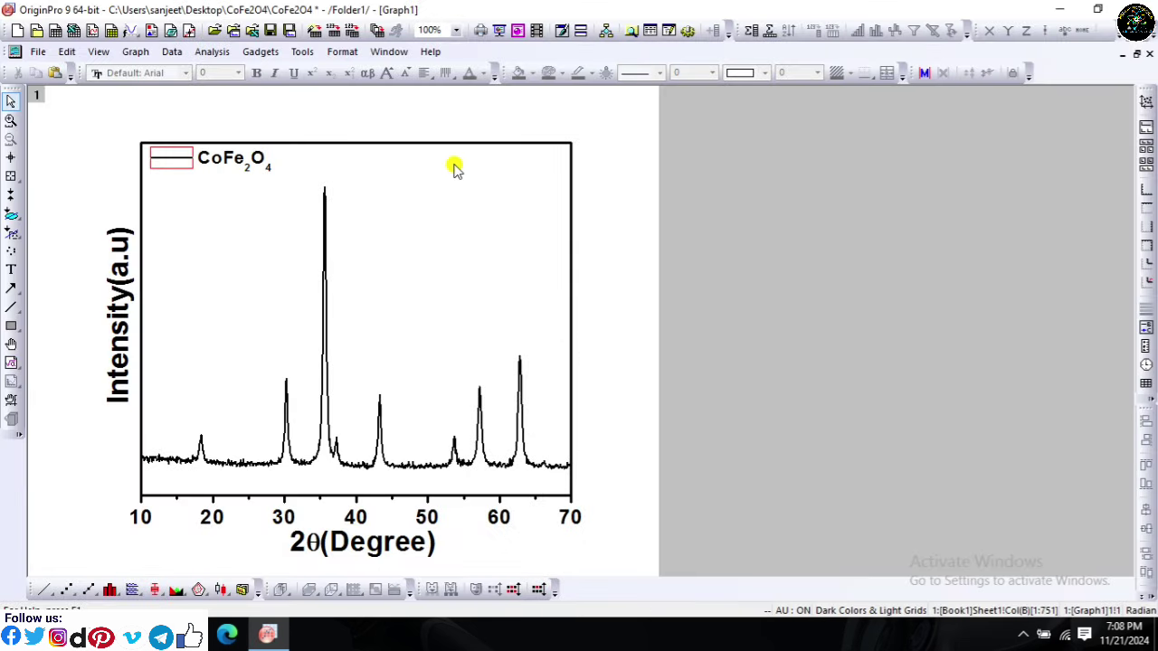
pyautogui.click(52, 54)
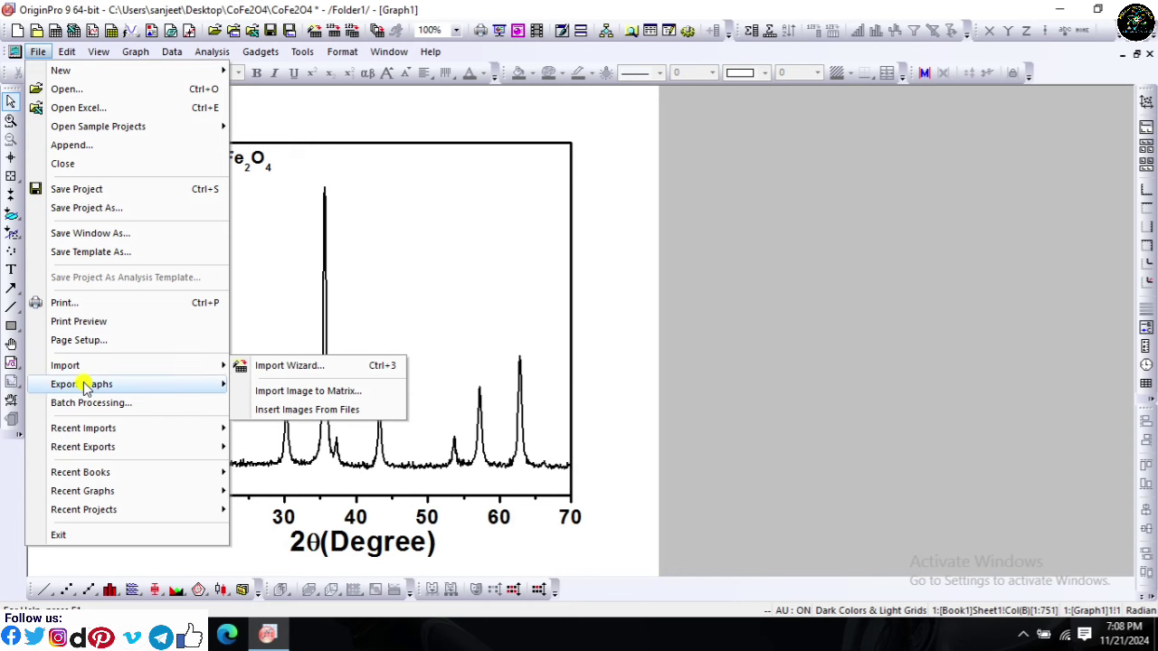
pyautogui.moveTo(86, 387)
pyautogui.click(296, 406)
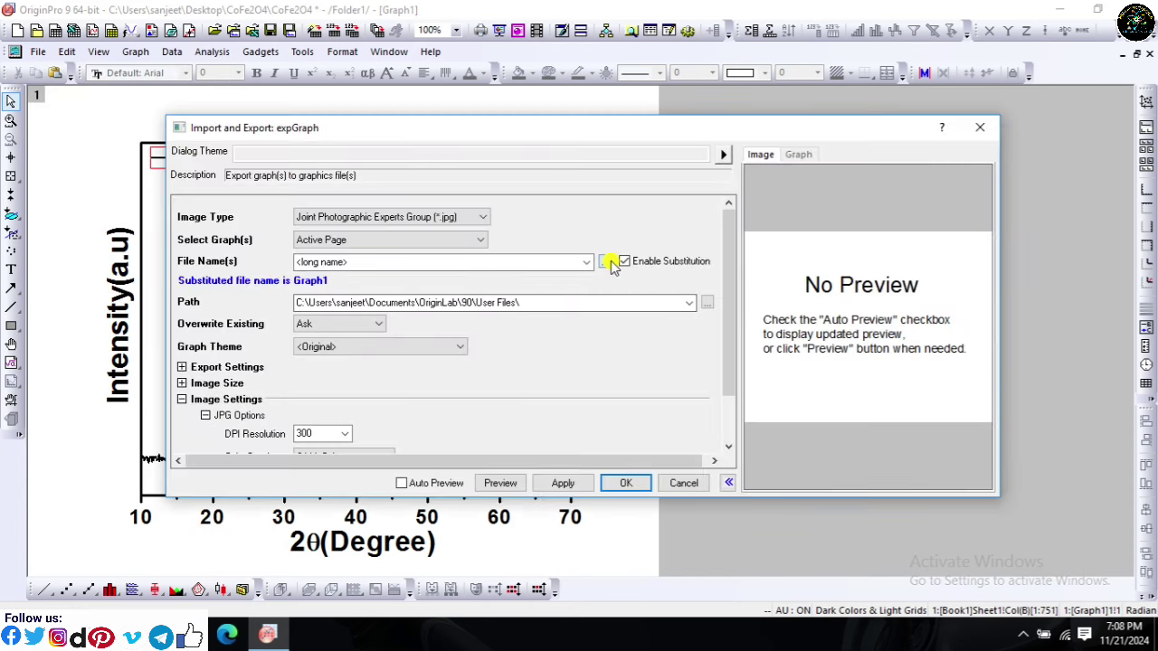
# Step: Choose the CoFe2O4 folder on the Desktop as the destination for the exported JPG image
pyautogui.click(606, 262)
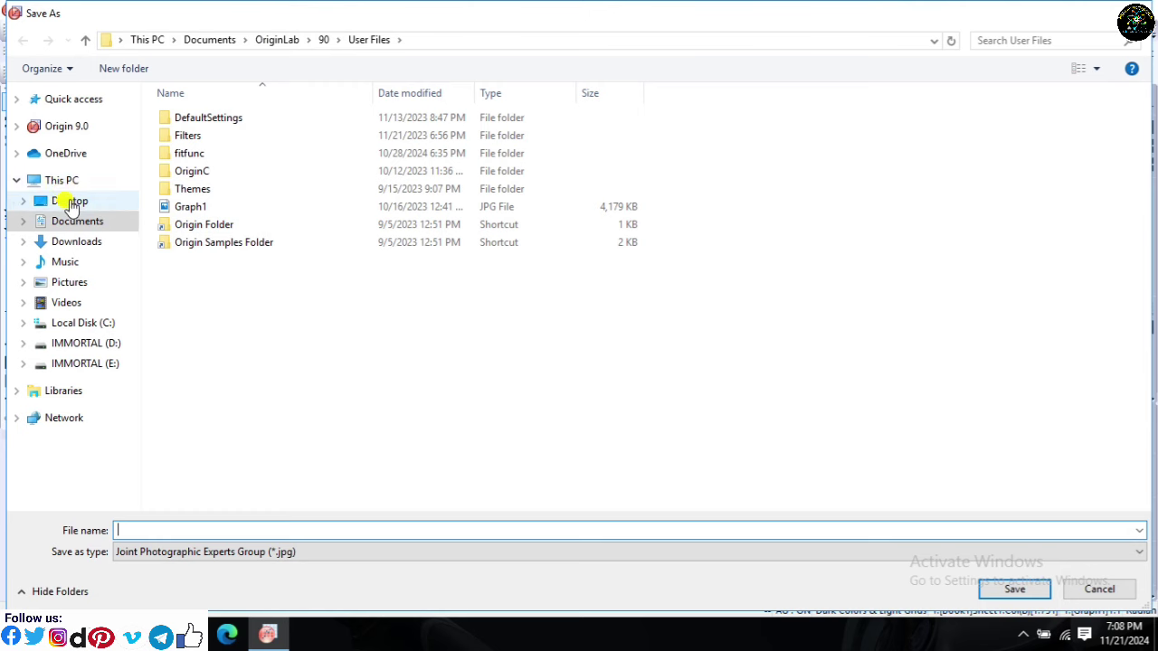
pyautogui.click(69, 202)
pyautogui.doubleClick(209, 173)
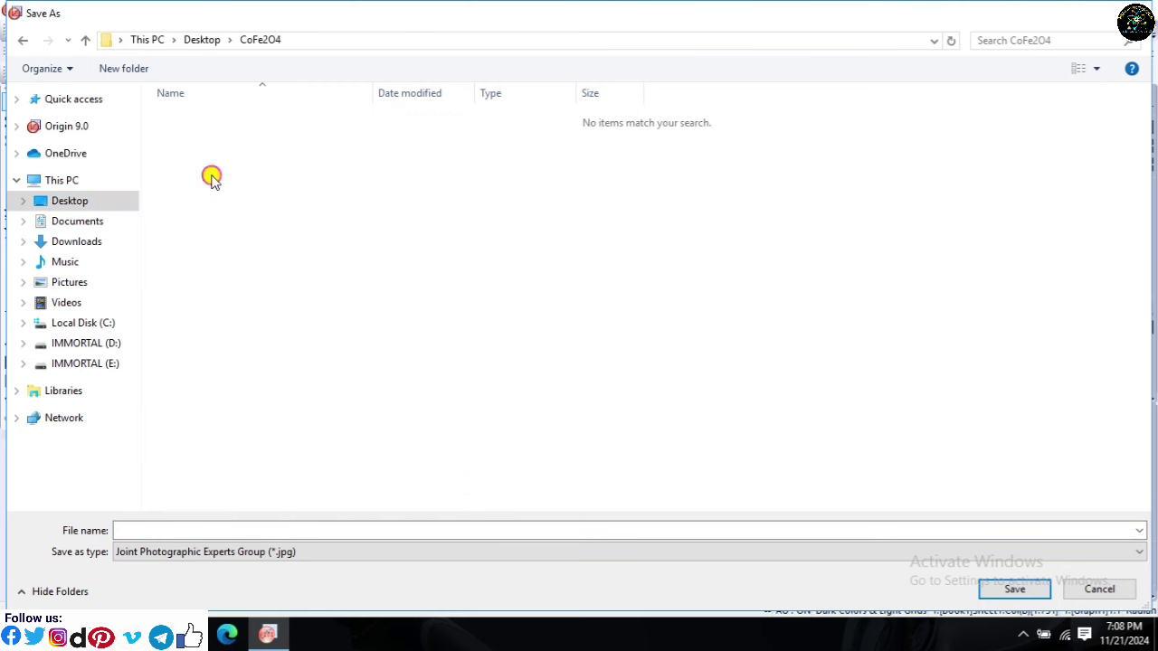
# Step: Name the exported image file CoFe2O4_XRD
pyautogui.click(269, 530)
pyautogui.write('c')
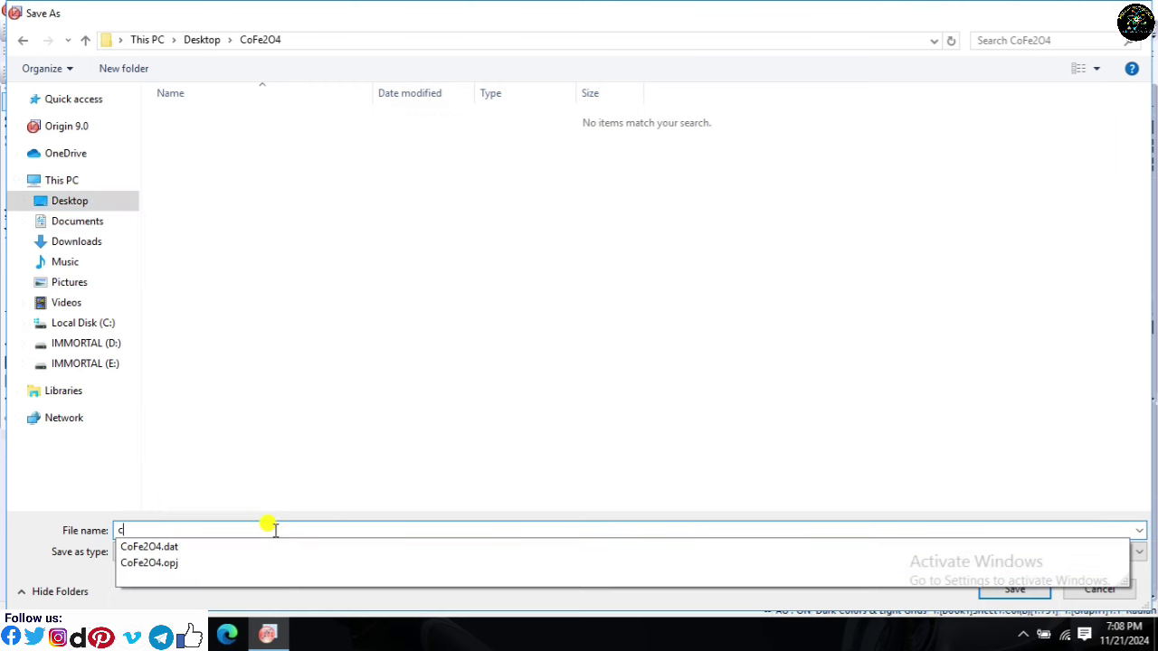
pyautogui.click(245, 548)
pyautogui.click(245, 526)
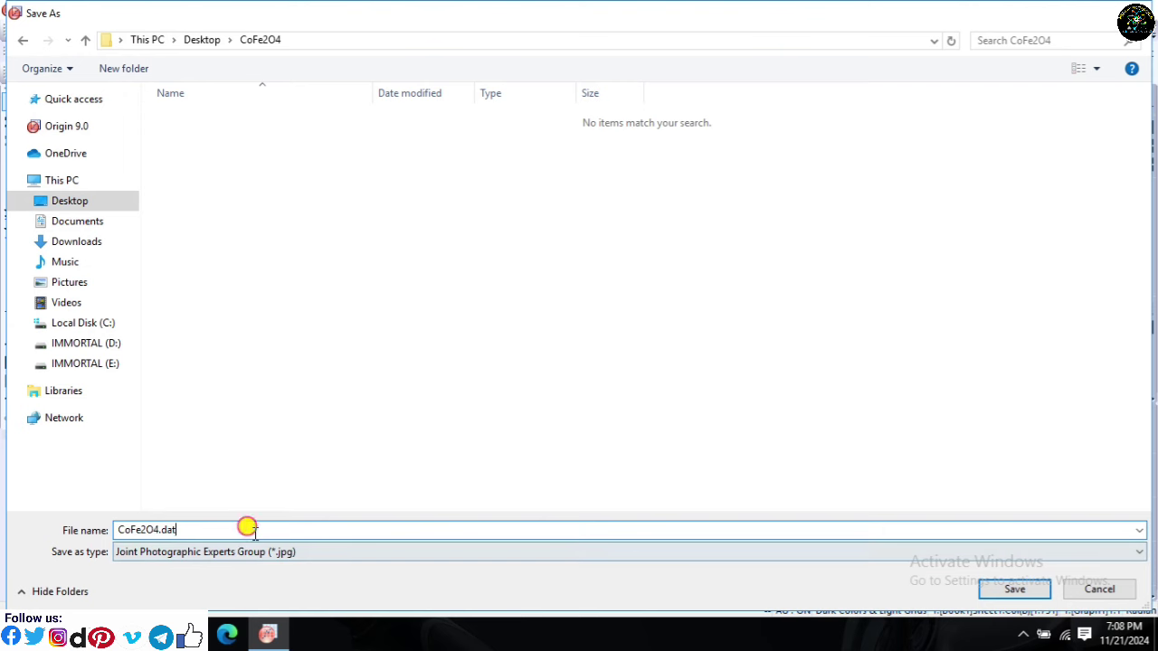
pyautogui.press('BackSpace')
pyautogui.press('BackSpace')
pyautogui.press('BackSpace')
pyautogui.press('BackSpace')
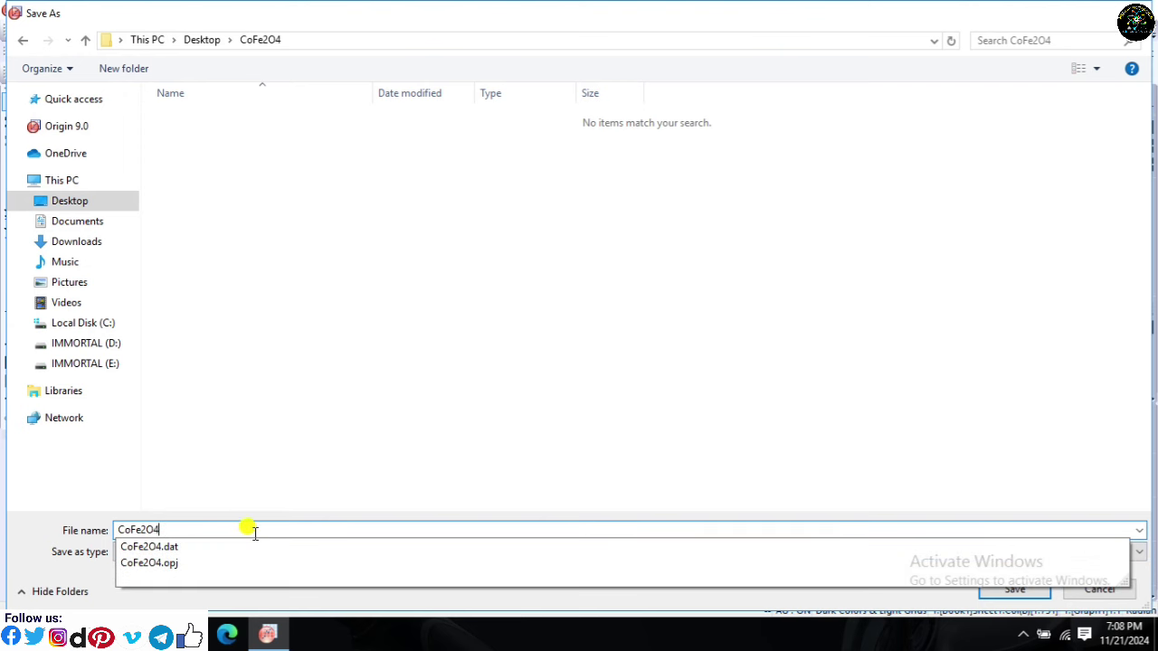
pyautogui.write('_XRD')
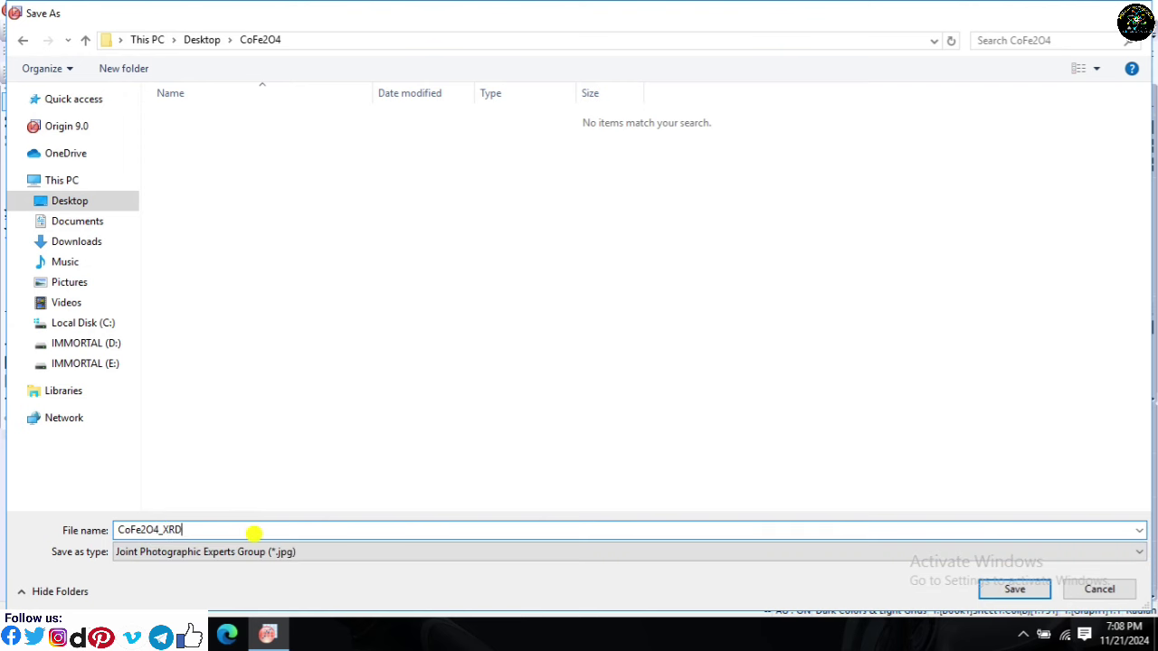
# Step: Confirm the file name, export the graph as a JPG, and save the OriginPro project
pyautogui.click(1014, 589)
pyautogui.click(623, 482)
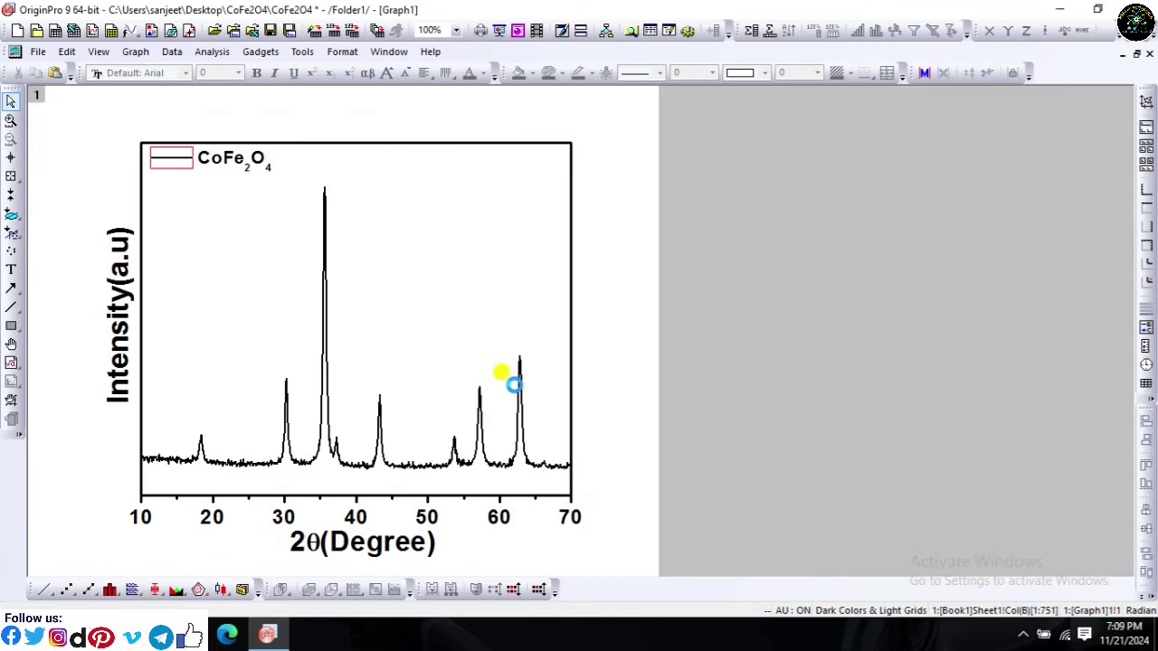
pyautogui.click(270, 30)
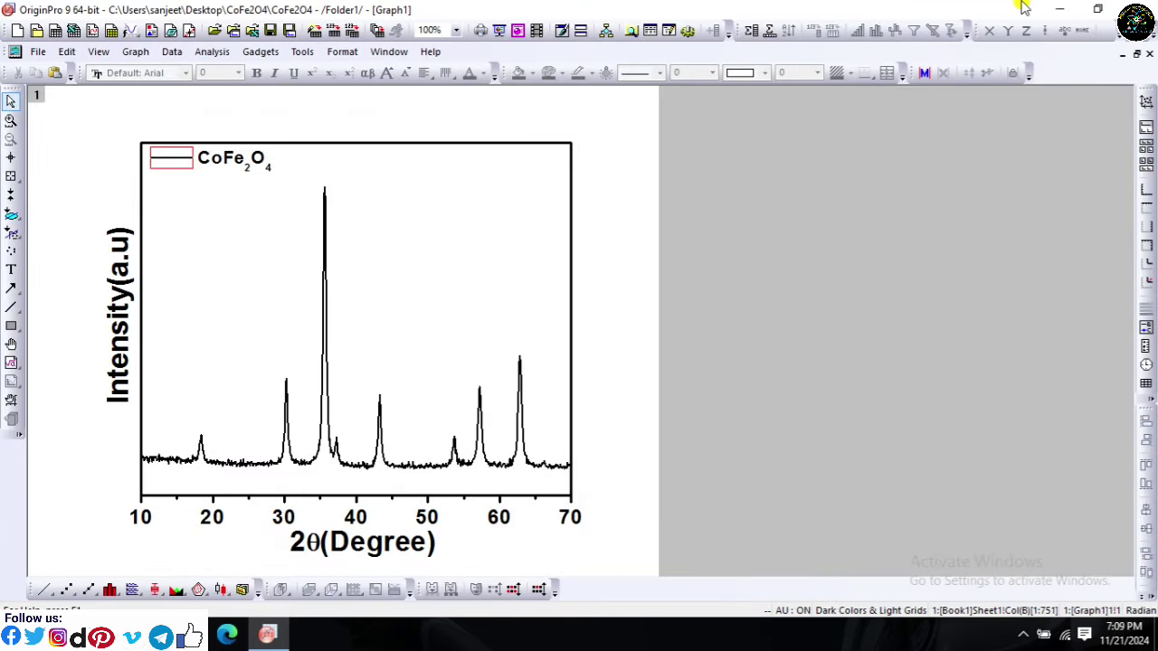
# Step: Minimize OriginPro and open the CoFe2O4_XRD image from the folder in Microsoft Office Picture Manager
pyautogui.click(1063, 8)
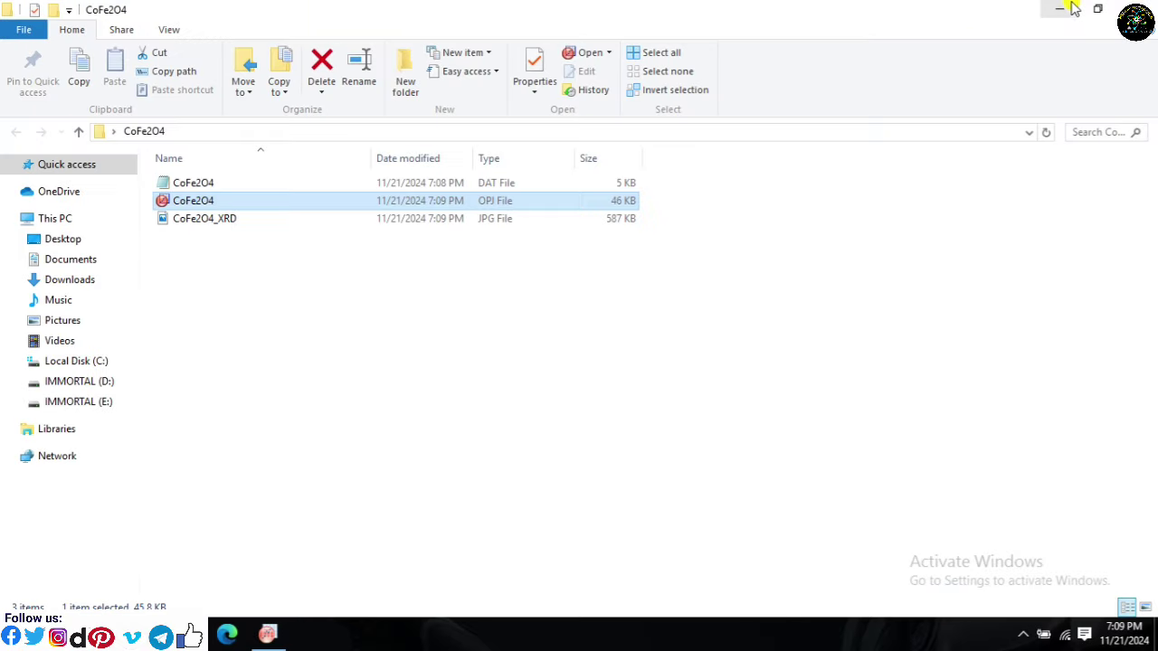
pyautogui.rightClick(240, 221)
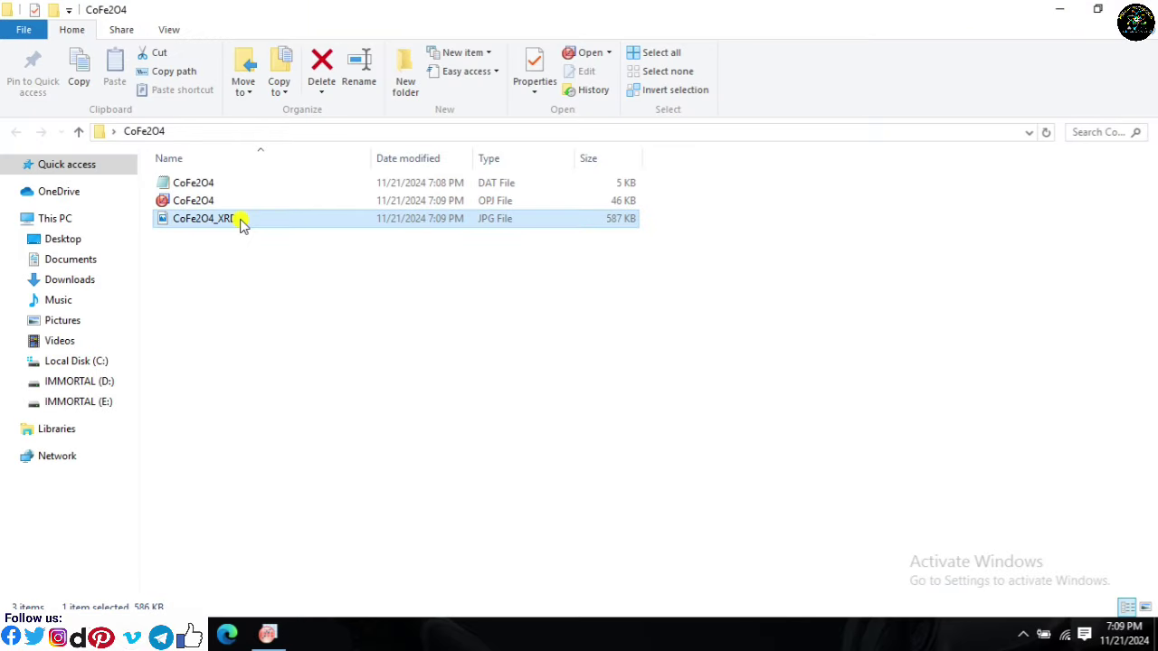
pyautogui.moveTo(338, 331)
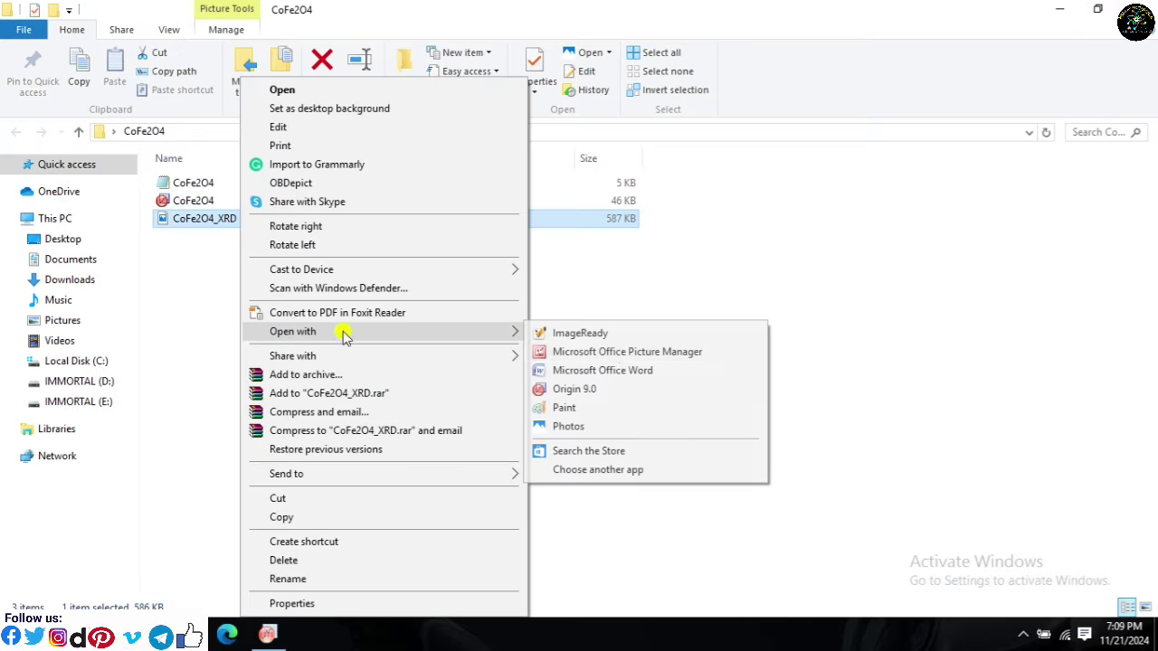
pyautogui.click(622, 353)
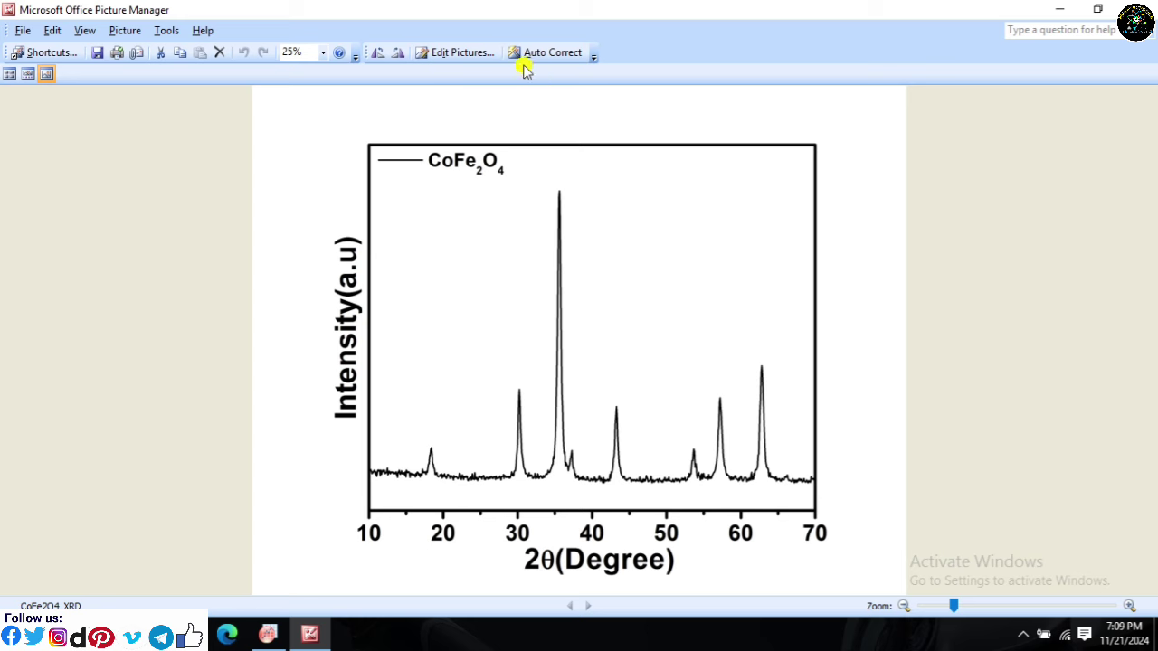
# Step: Set up a crop around the graph, trimming about 371 pixels left, 356 right, 246 top and 84 bottom
pyautogui.click(496, 56)
pyautogui.click(957, 275)
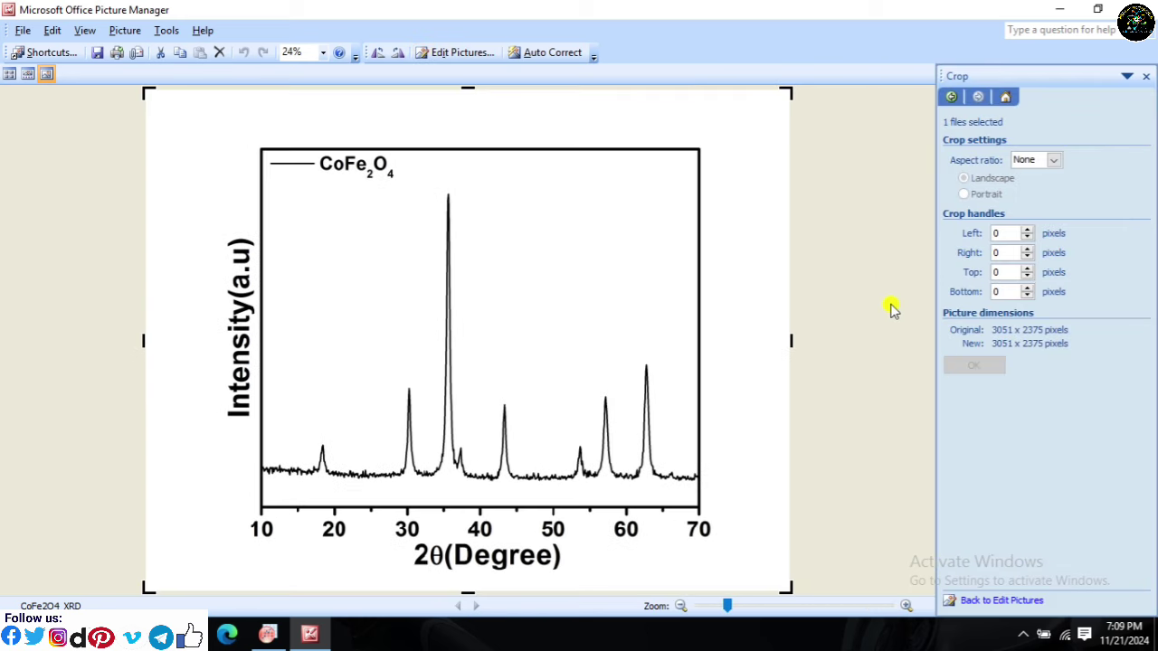
pyautogui.moveTo(796, 340); pyautogui.dragTo(711, 516)
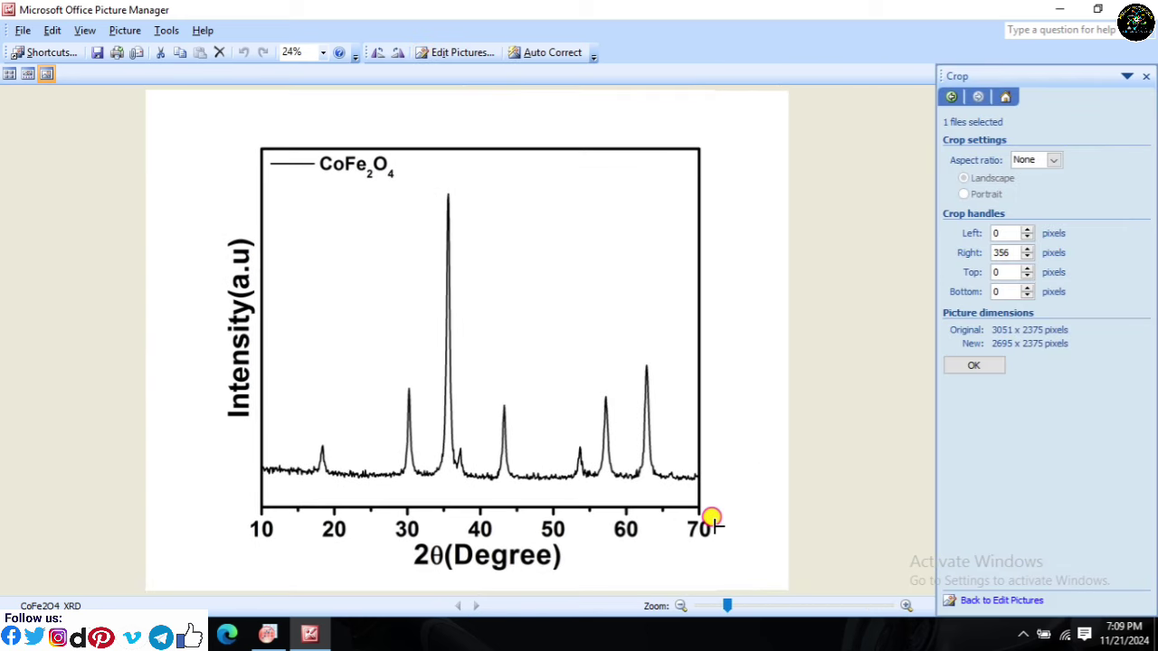
pyautogui.moveTo(143, 340); pyautogui.dragTo(207, 412)
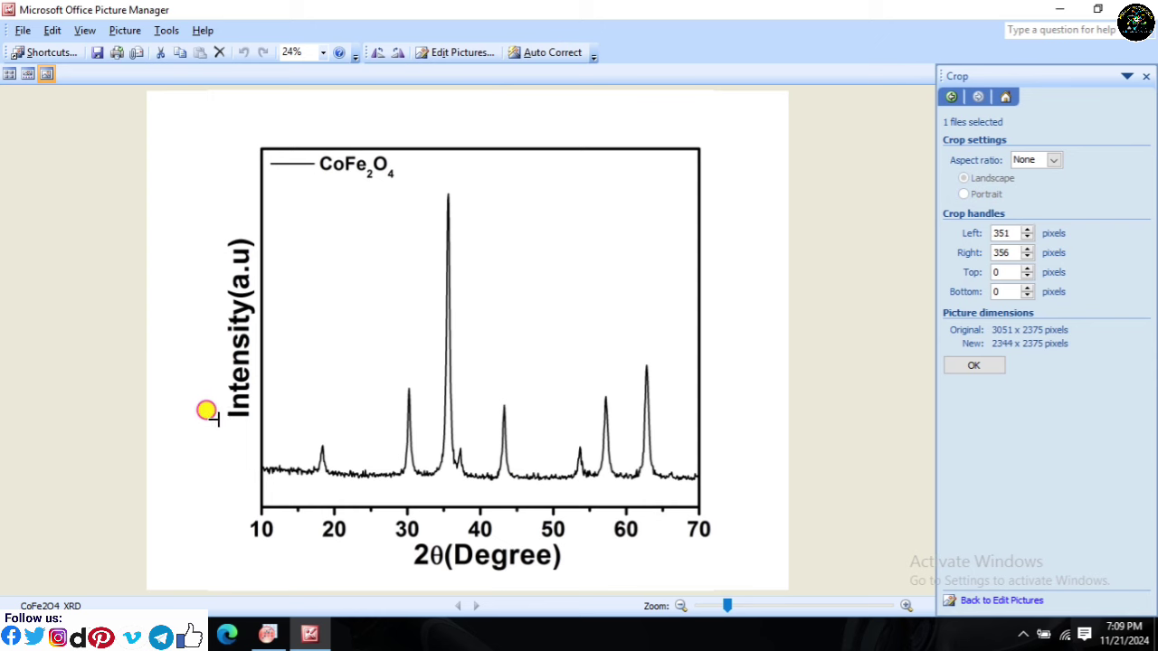
pyautogui.moveTo(460, 81); pyautogui.dragTo(286, 132)
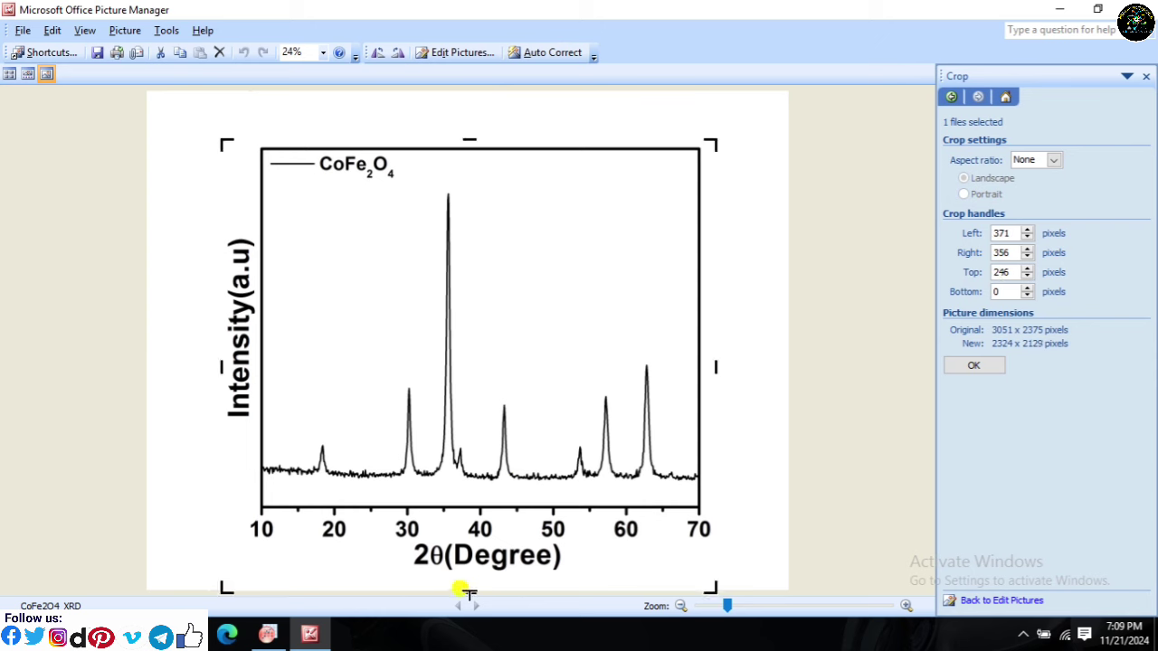
pyautogui.moveTo(464, 592); pyautogui.dragTo(559, 579)
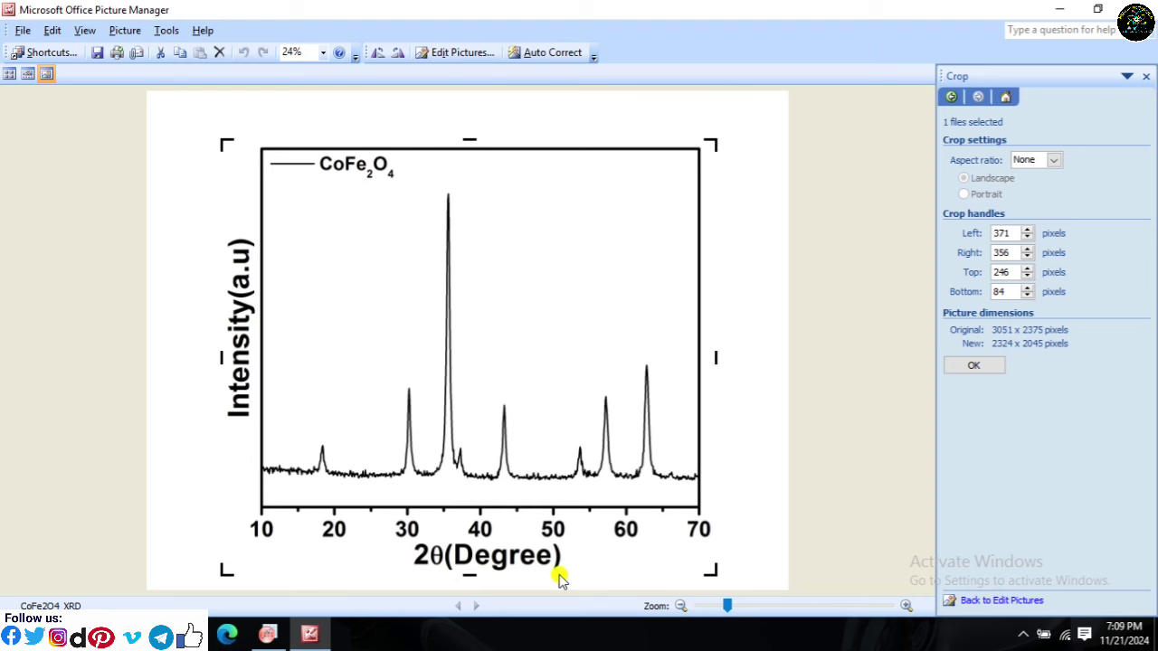
# Step: Apply the crop, save the CoFe2O4_XRD image, and close the picture editor
pyautogui.click(1001, 365)
pyautogui.click(96, 51)
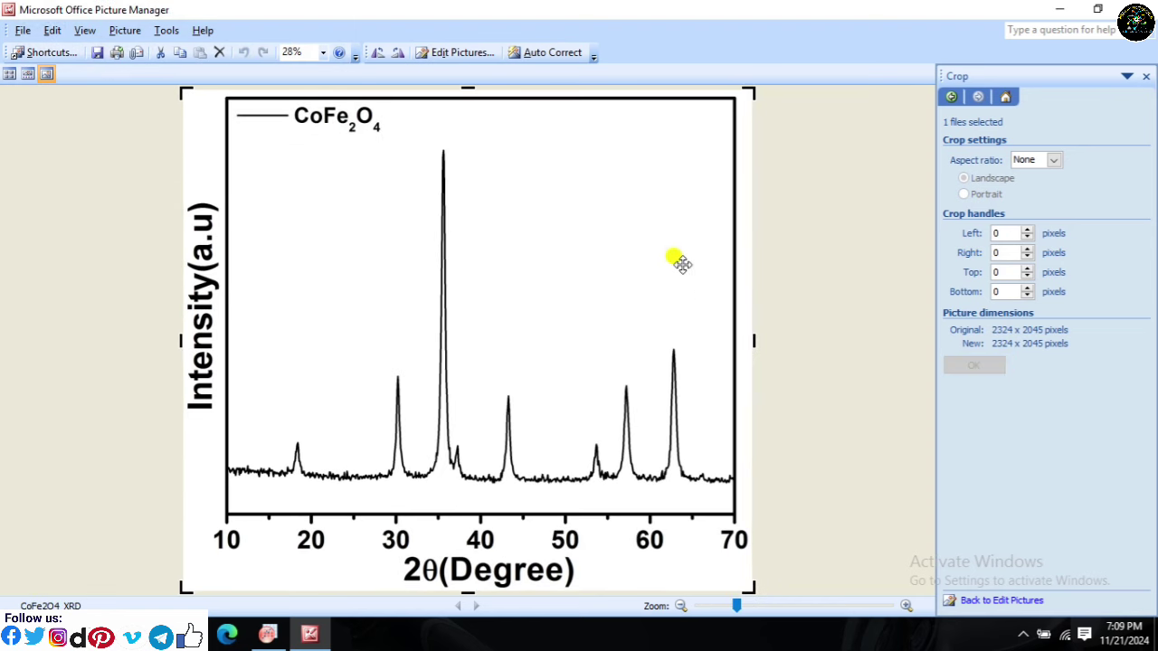
pyautogui.click(1142, 9)
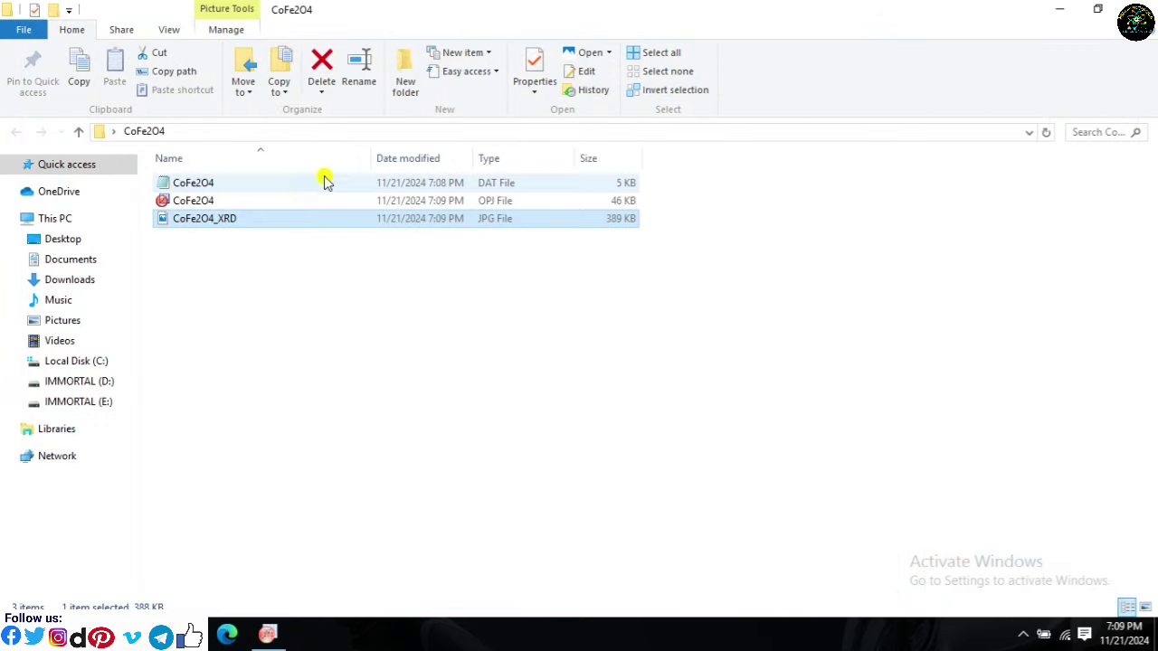
# Step: Check the contents of the CoFe2O4 DAT file in Notepad, closing it and the folder when done
pyautogui.doubleClick(192, 183)
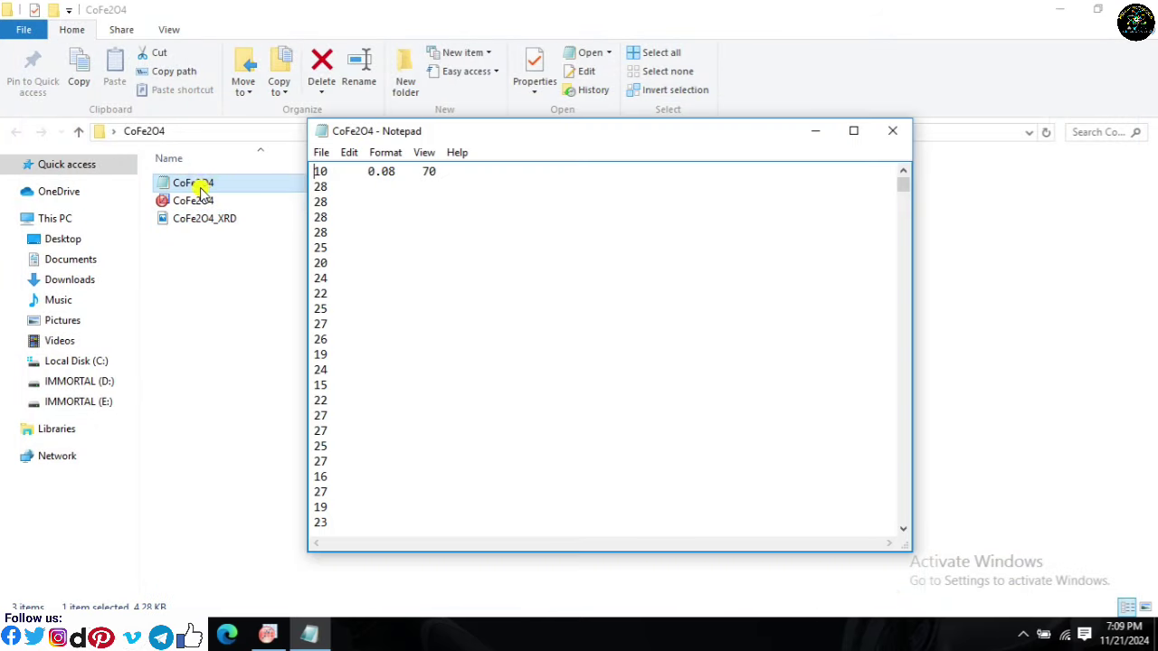
pyautogui.click(892, 131)
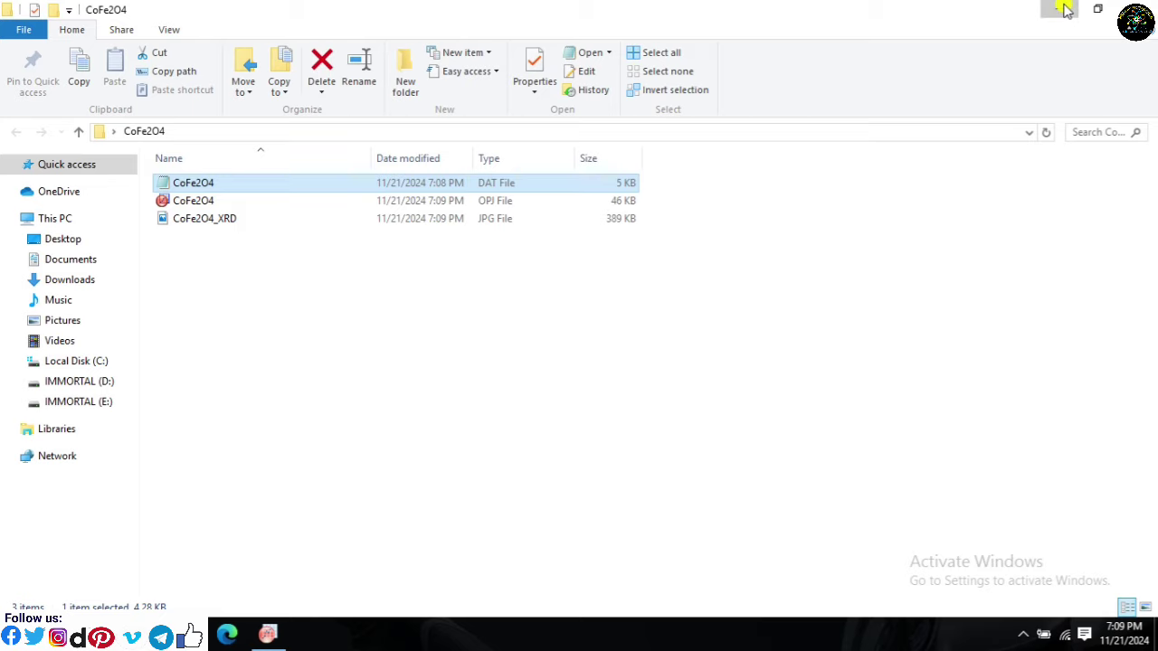
pyautogui.click(1138, 9)
# Step: Launch FullProf Suite from the desktop and open its PCR file editor
pyautogui.doubleClick(98, 412)
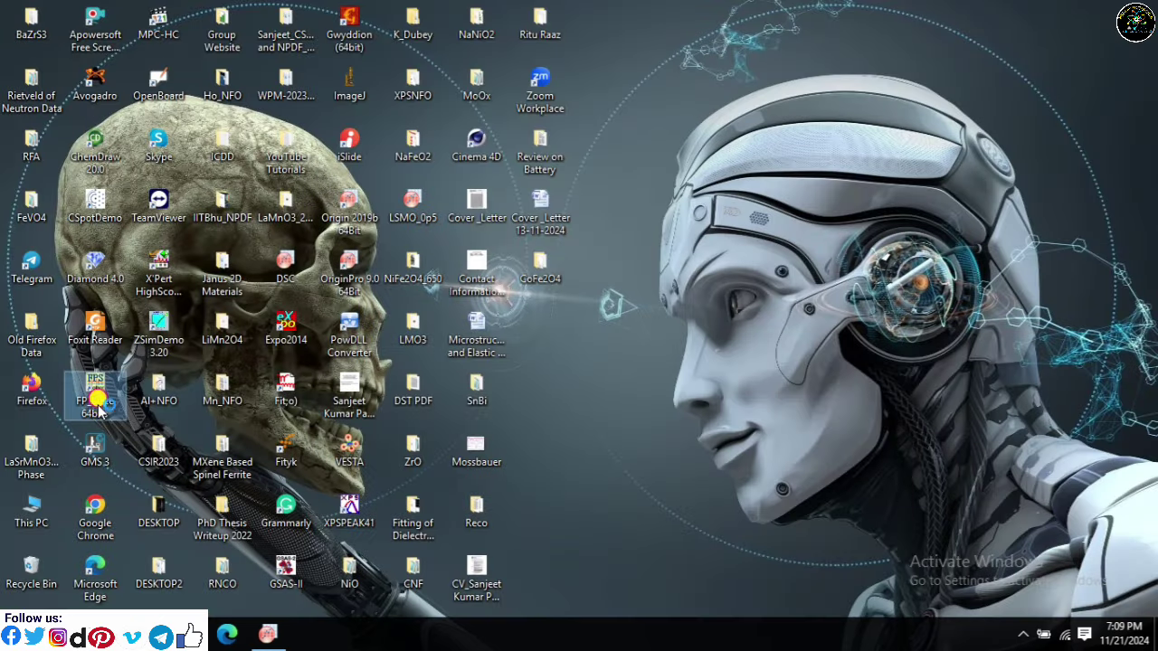
pyautogui.click(825, 19)
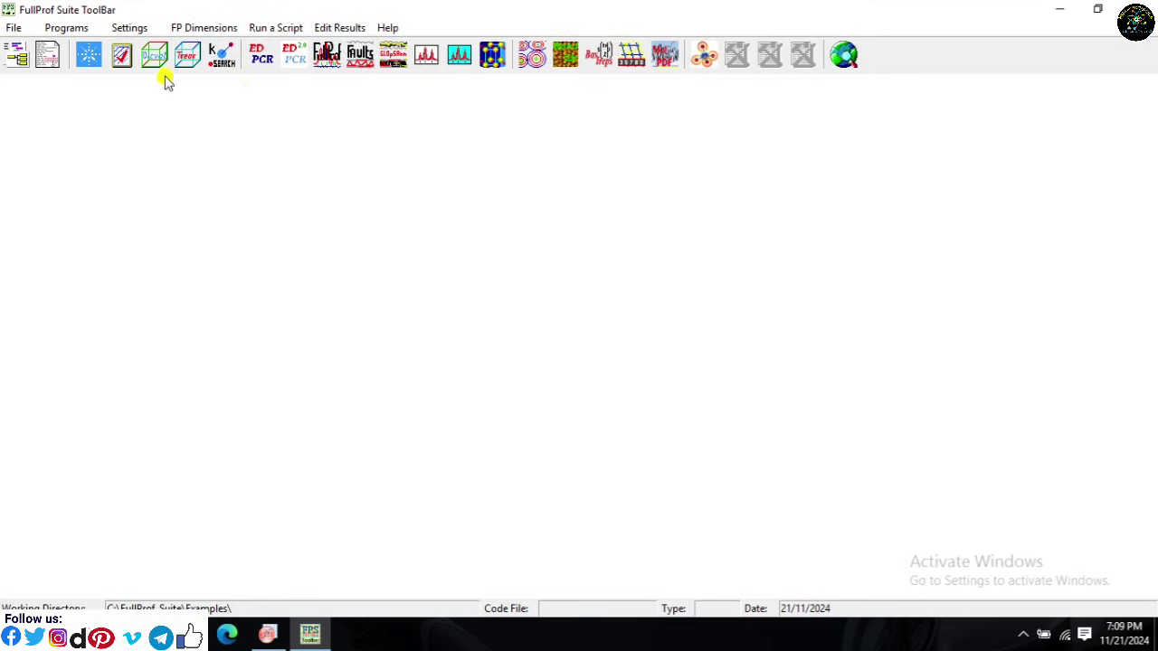
pyautogui.click(263, 56)
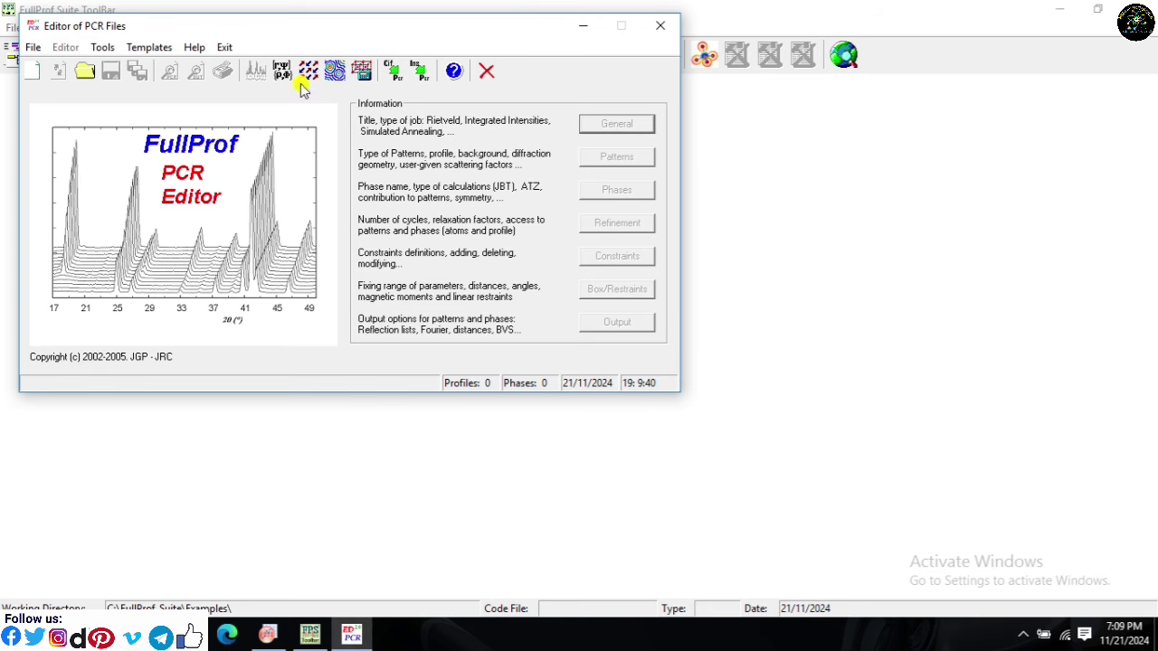
# Step: Create a new PCR file titled CoFe2O4 for Refinement/Calculation of a Powder Diffraction Profile
pyautogui.click(35, 74)
pyautogui.click(589, 123)
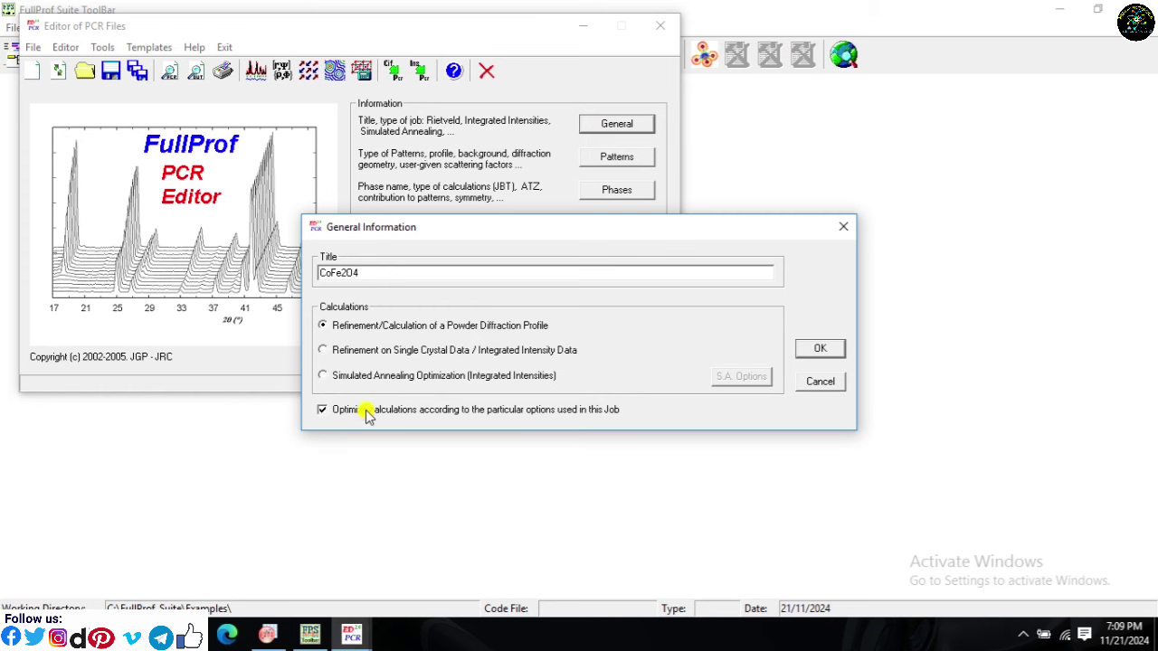
pyautogui.click(819, 350)
# Step: Add a diffraction pattern to the PCR file and open its data file and peak shape settings
pyautogui.click(631, 159)
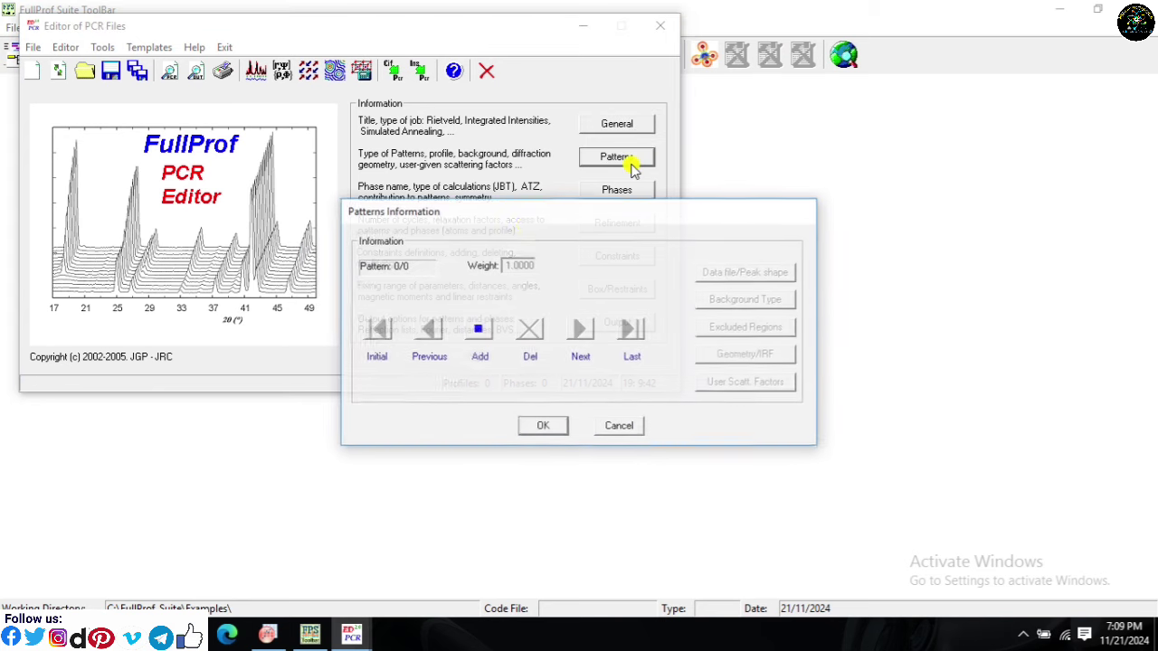
pyautogui.click(478, 329)
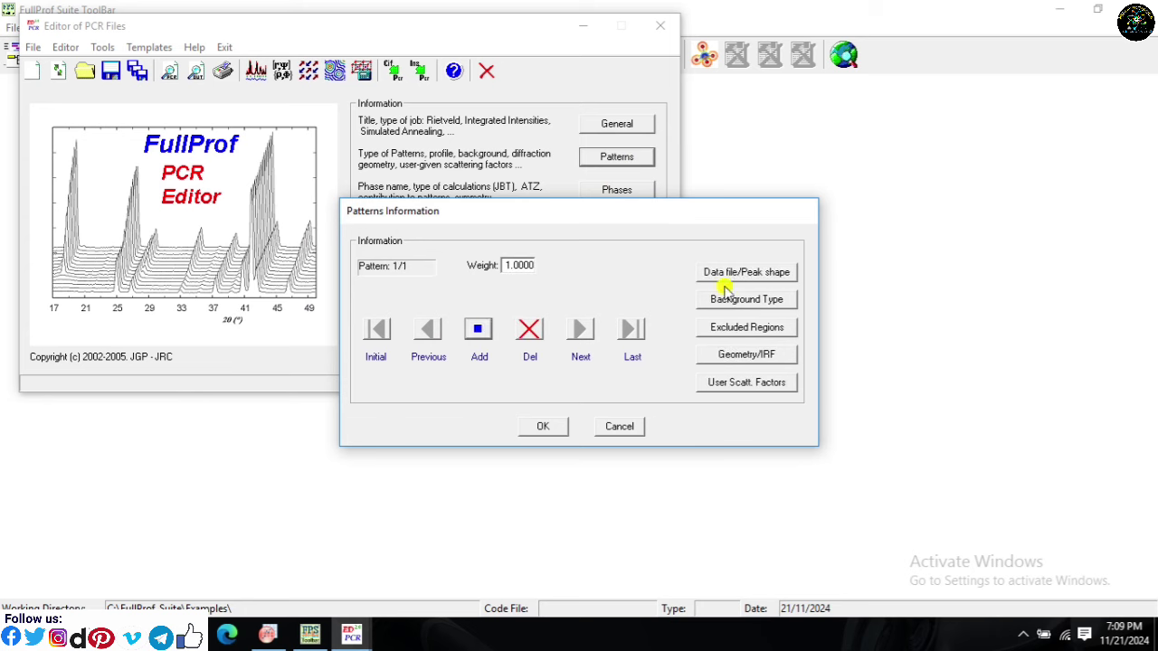
pyautogui.click(746, 272)
# Step: Load the CoFe2O4 DAT file from the CoFe2O4 folder on the Desktop as the pattern's data file
pyautogui.click(800, 242)
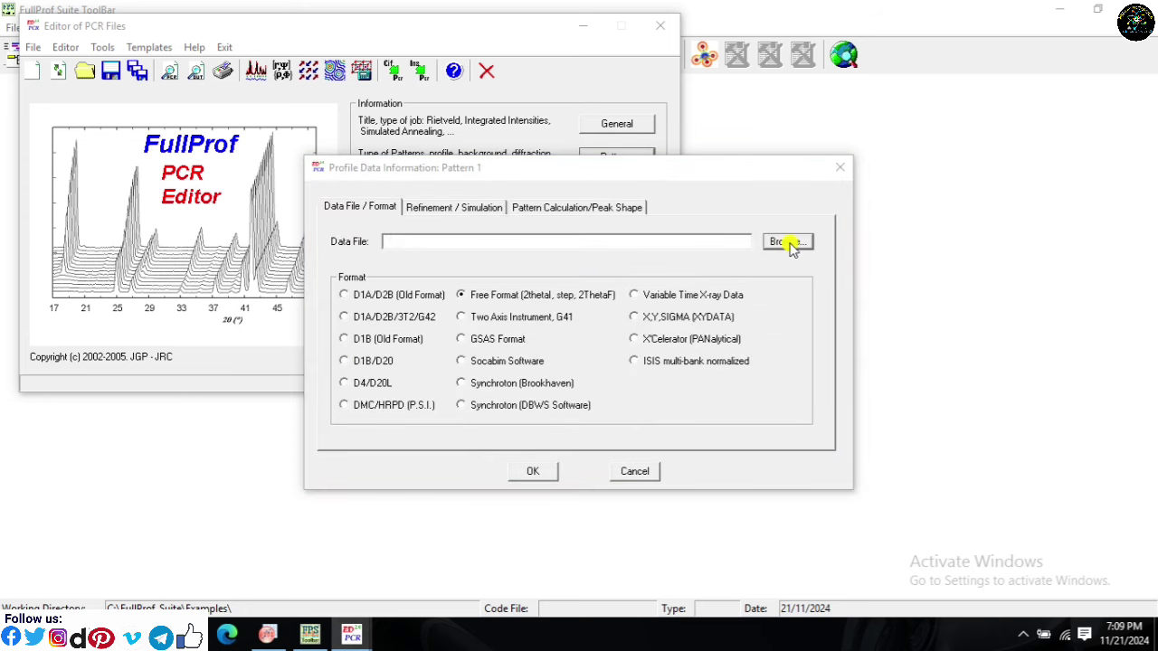
pyautogui.click(373, 327)
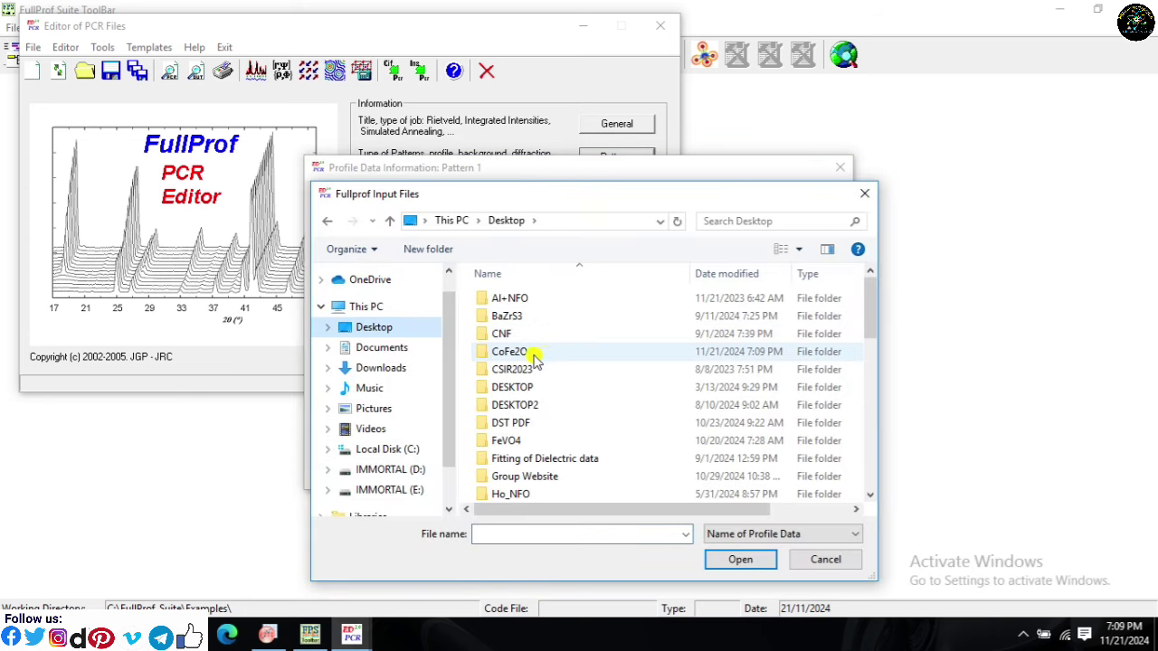
pyautogui.doubleClick(560, 351)
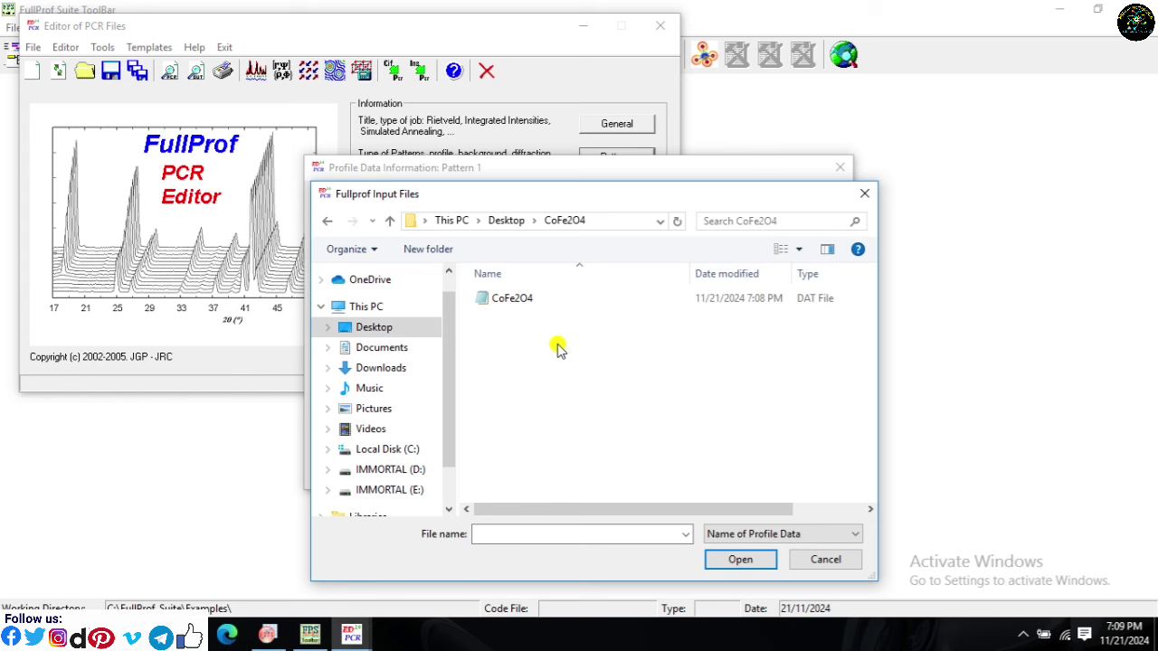
pyautogui.click(508, 307)
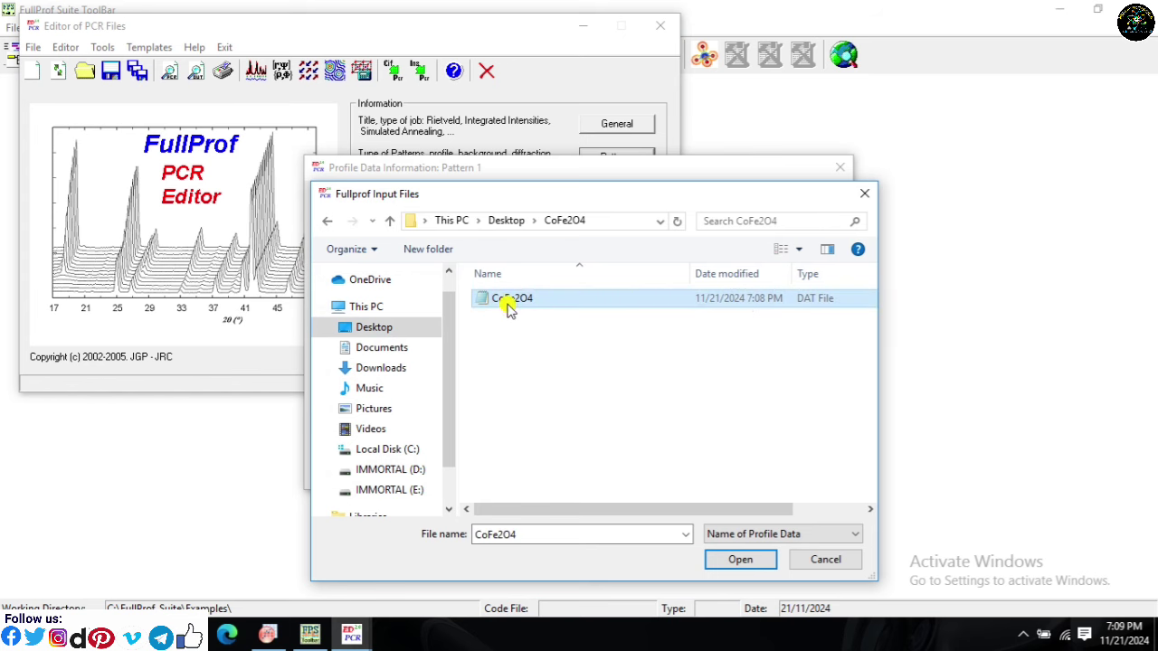
pyautogui.click(742, 559)
# Step: Set the refinement data type to X-Ray and the pattern's peak shape to Pseudo-Voigt
pyautogui.click(425, 210)
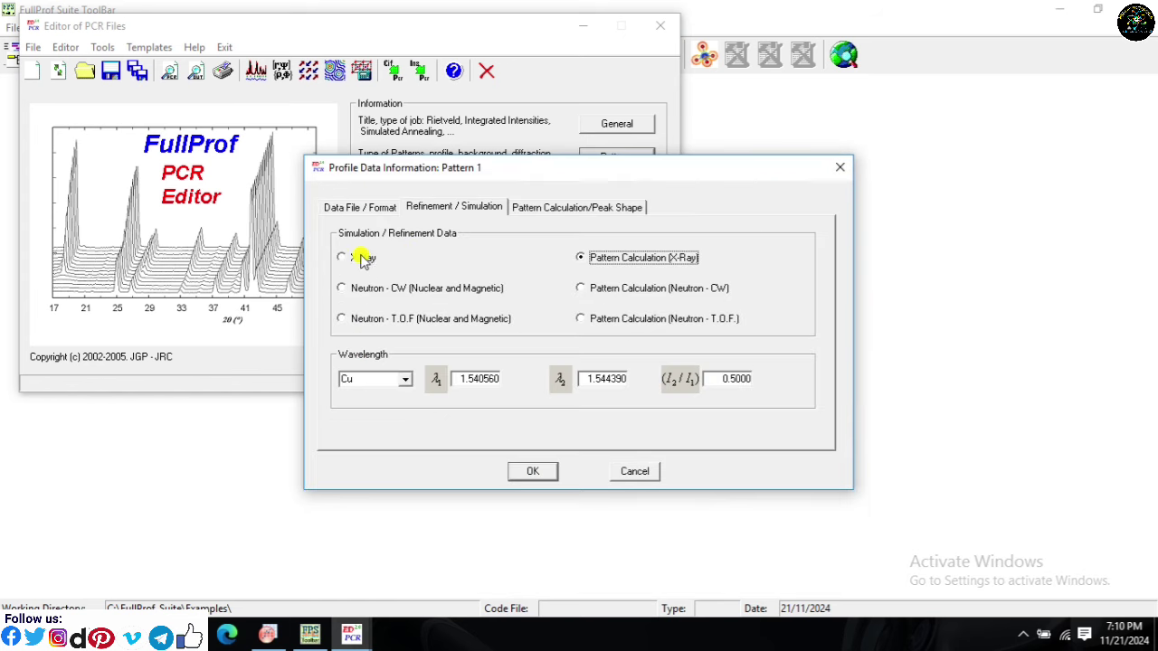
pyautogui.click(362, 259)
pyautogui.click(577, 210)
pyautogui.click(628, 253)
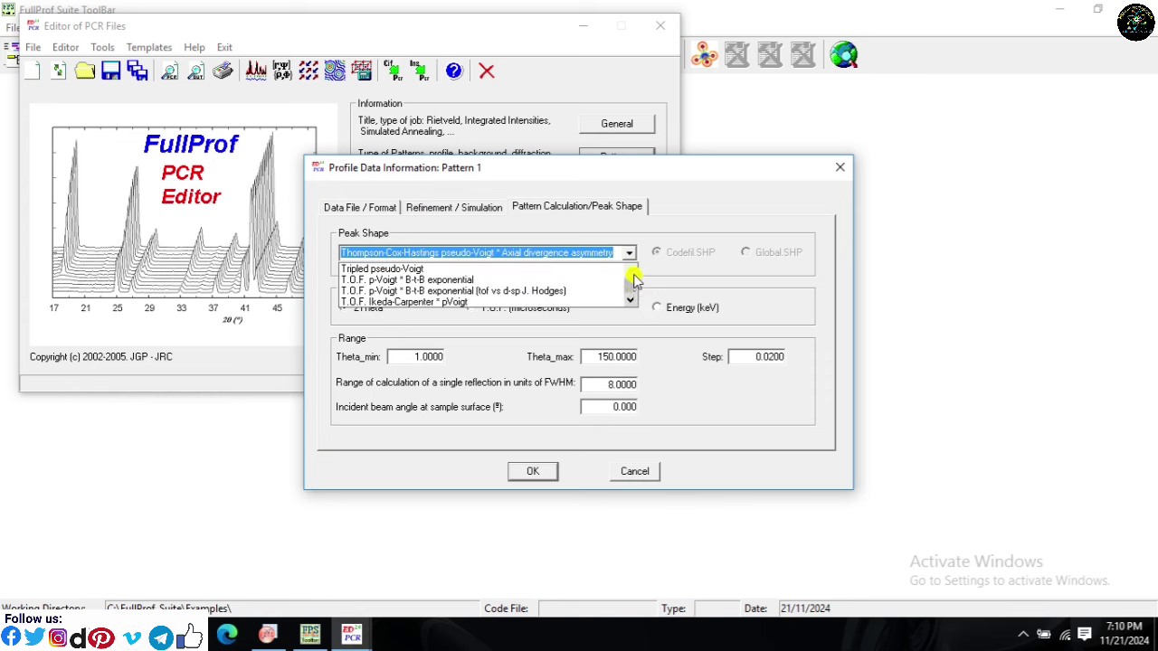
pyautogui.scroll(2, 633, 271)
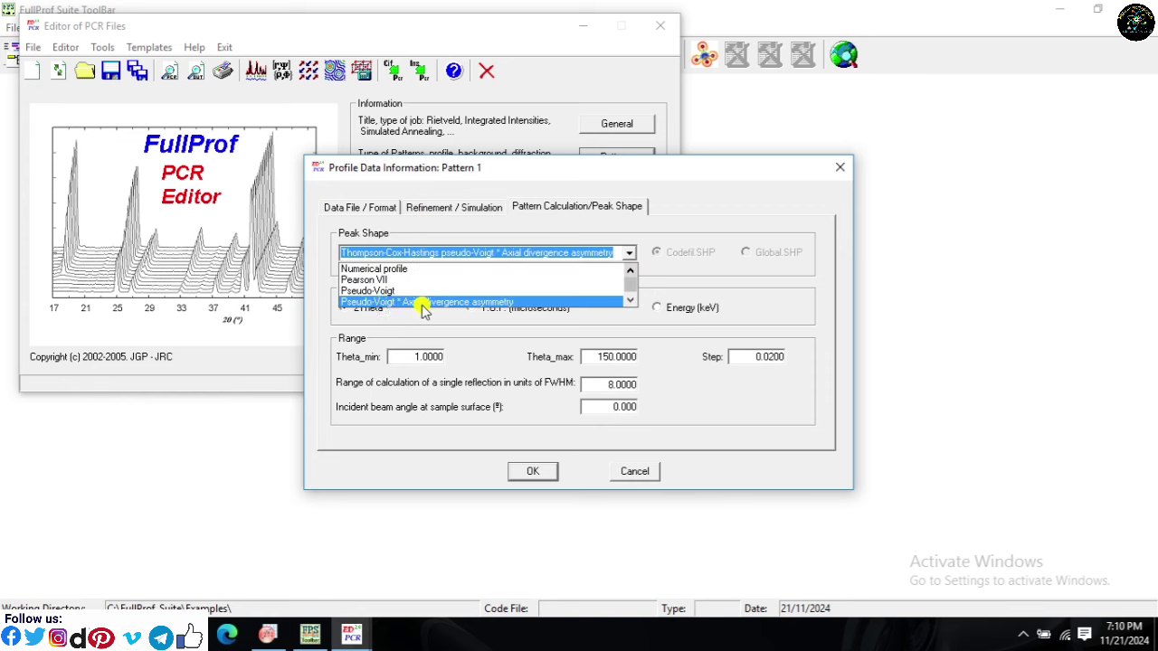
pyautogui.click(401, 291)
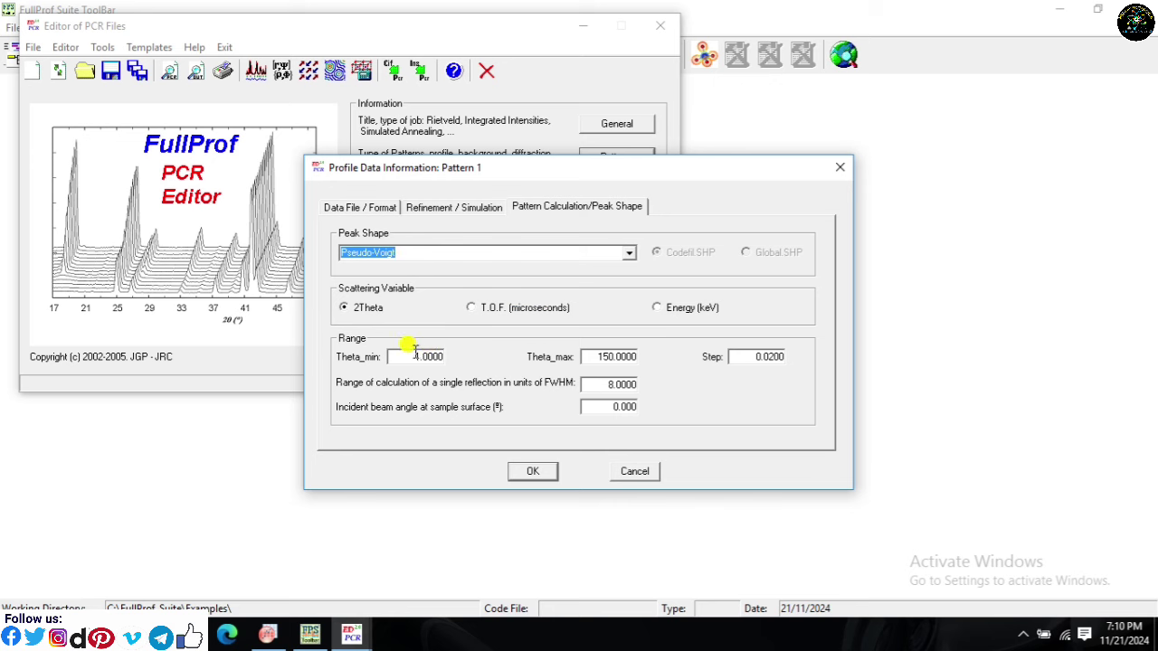
# Step: Set the pattern range to Theta_min 10 and Theta_max 70, and accept the pattern settings
pyautogui.doubleClick(415, 356)
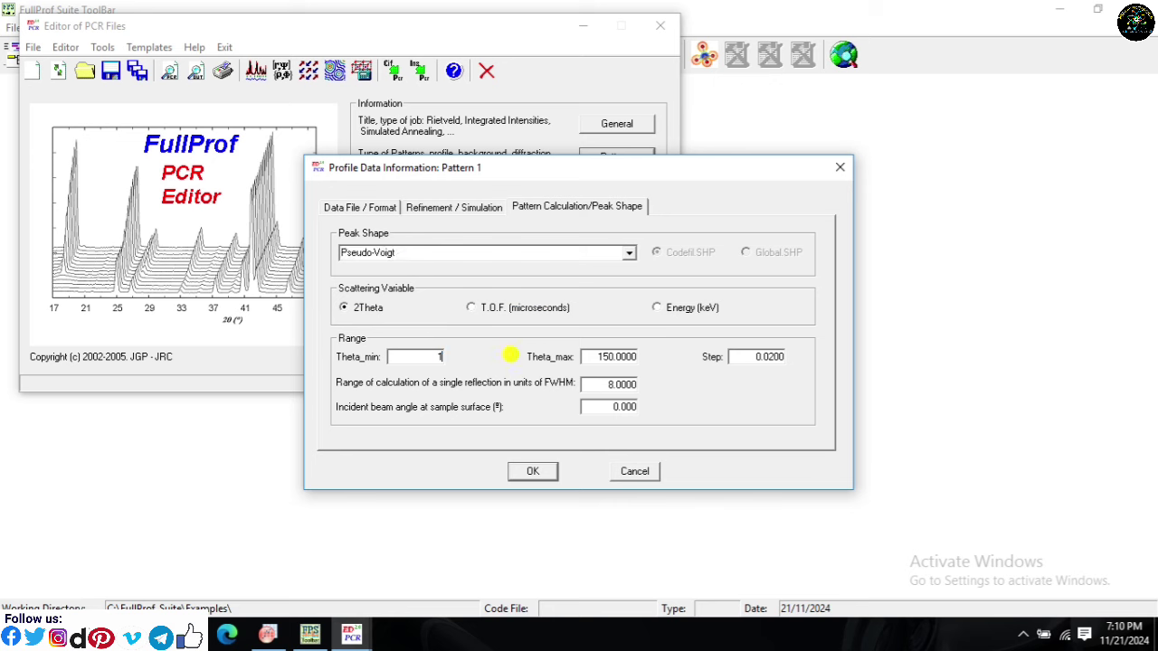
pyautogui.write('10')
pyautogui.doubleClick(613, 356)
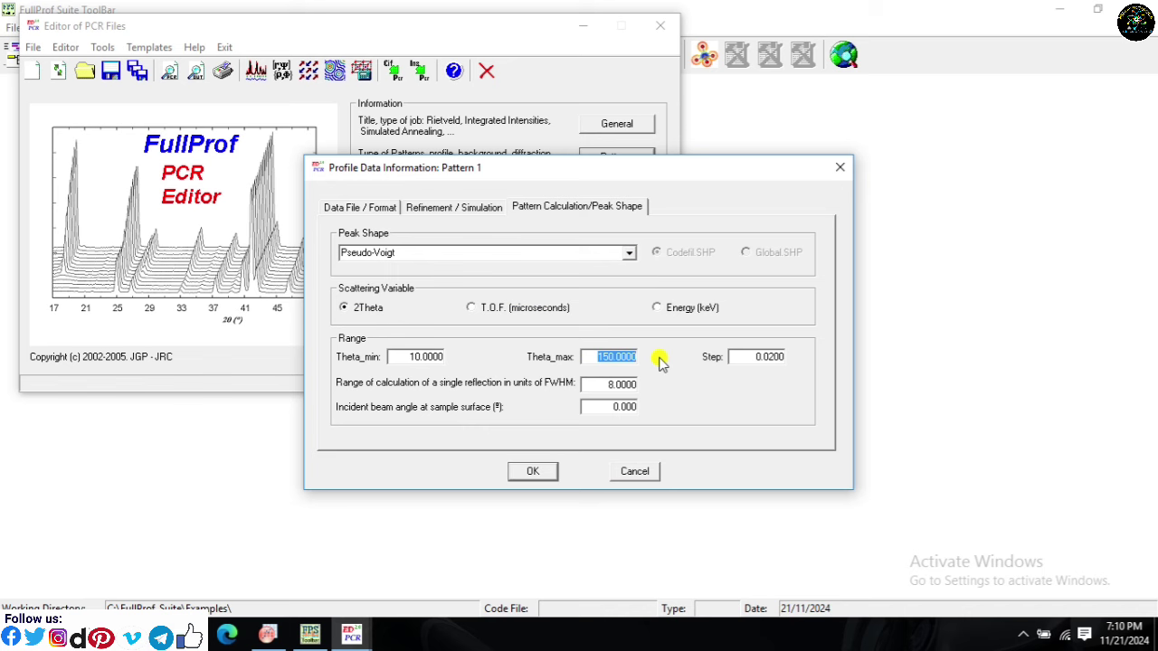
pyautogui.write('70')
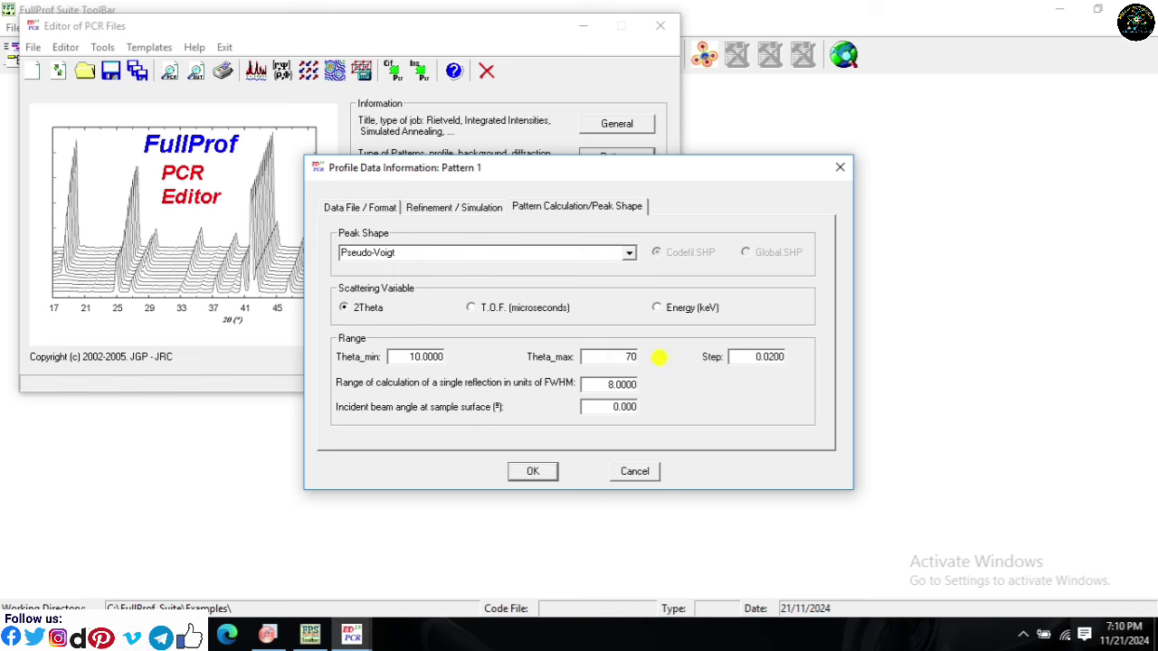
pyautogui.click(769, 357)
pyautogui.click(532, 470)
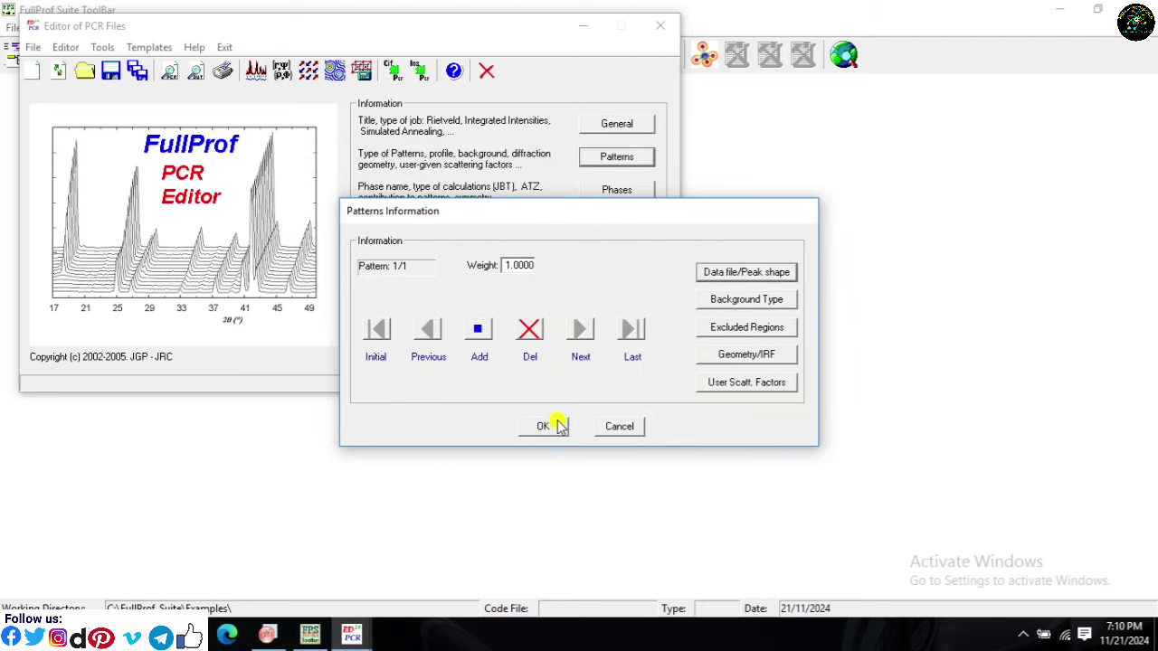
pyautogui.click(550, 426)
# Step: Add a phase named Cubic that contributes to pattern 1 as X-Ray with a Pseudo-Voigt peak shape
pyautogui.click(613, 189)
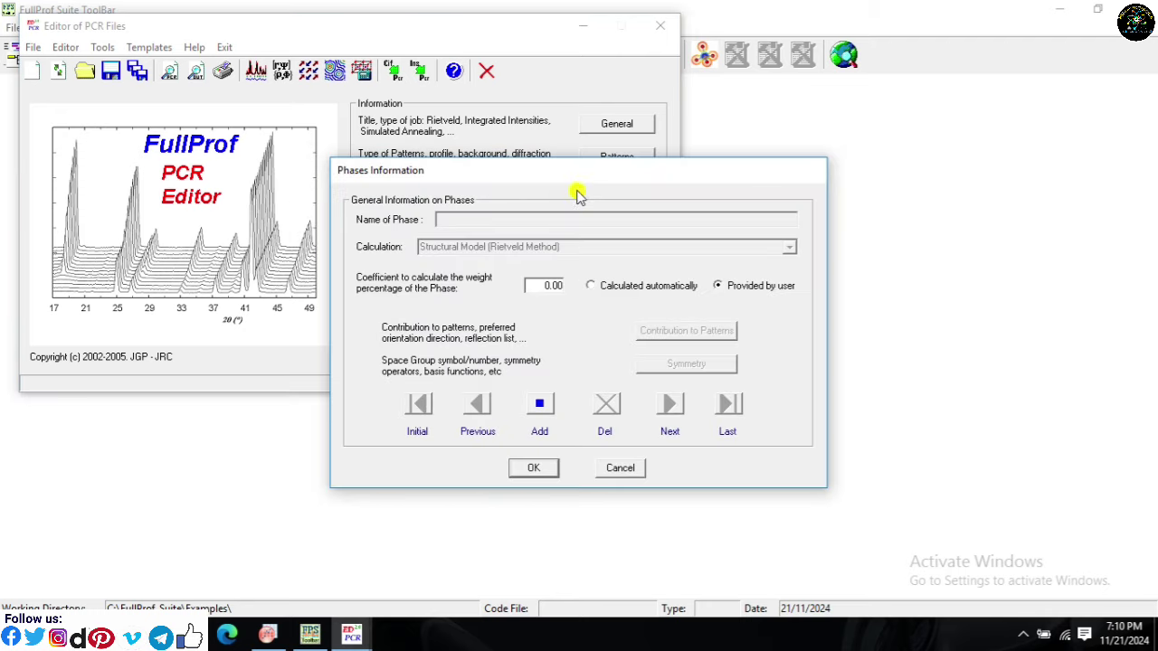
pyautogui.click(542, 407)
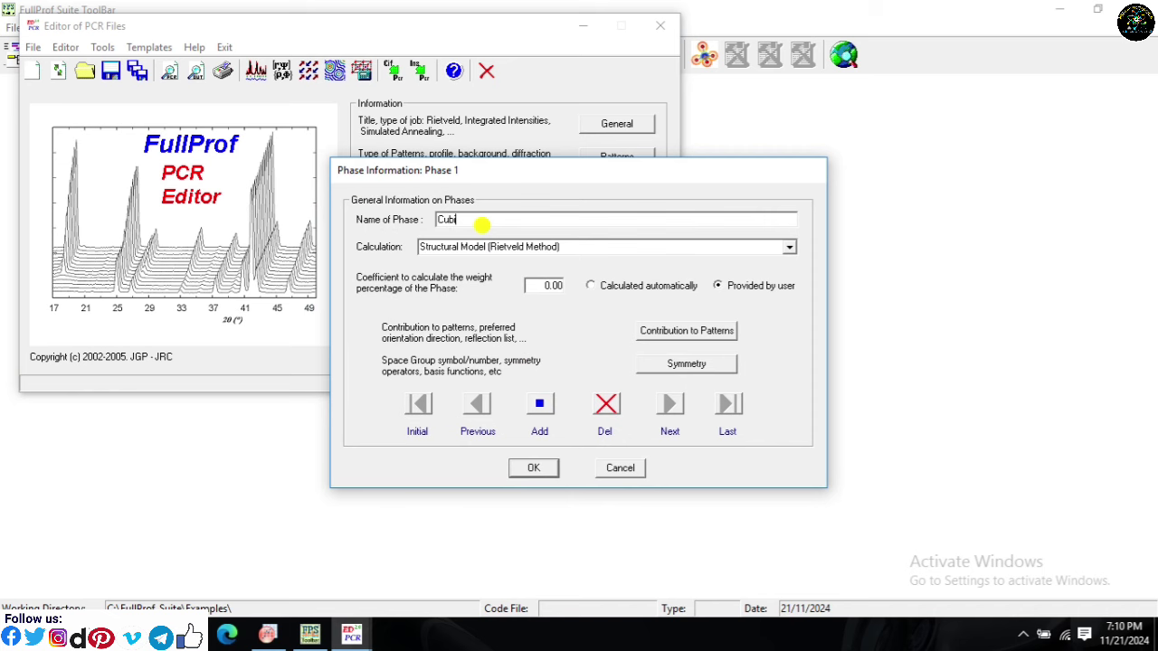
pyautogui.click(672, 331)
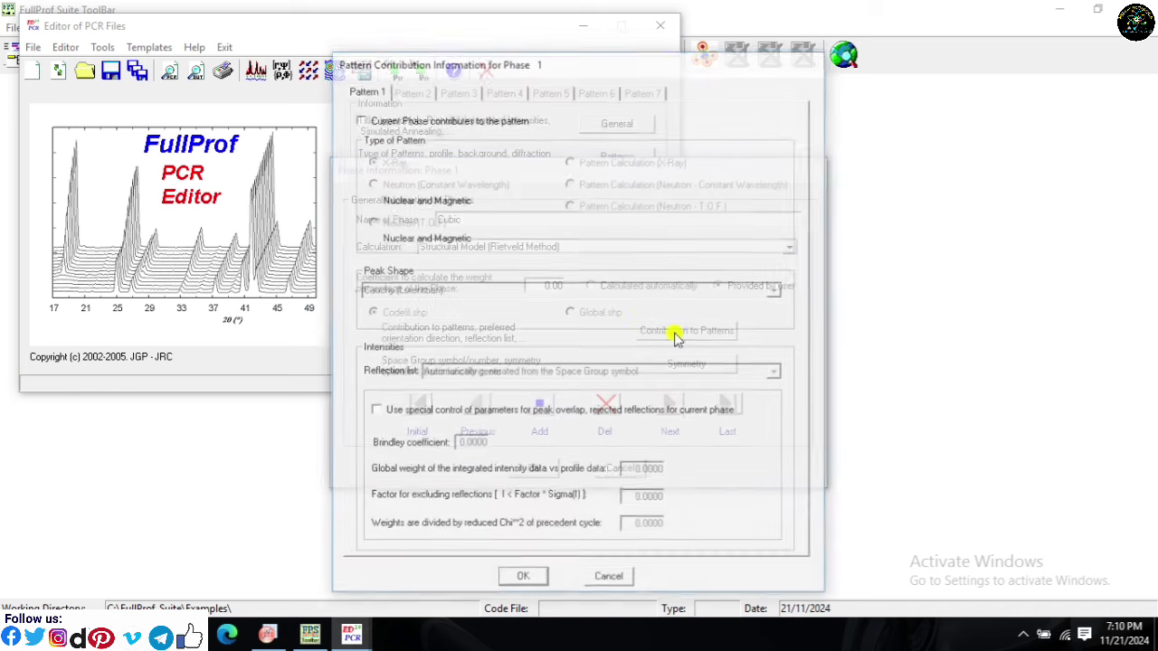
pyautogui.click(410, 122)
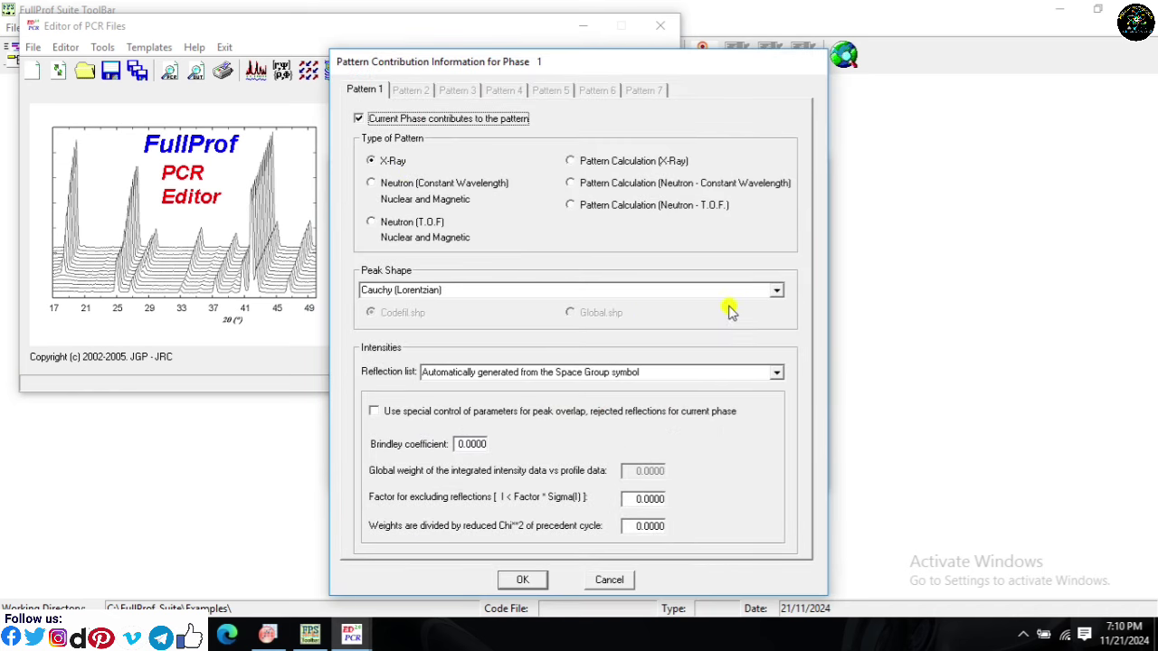
pyautogui.click(776, 289)
pyautogui.scroll(-4, 774, 326)
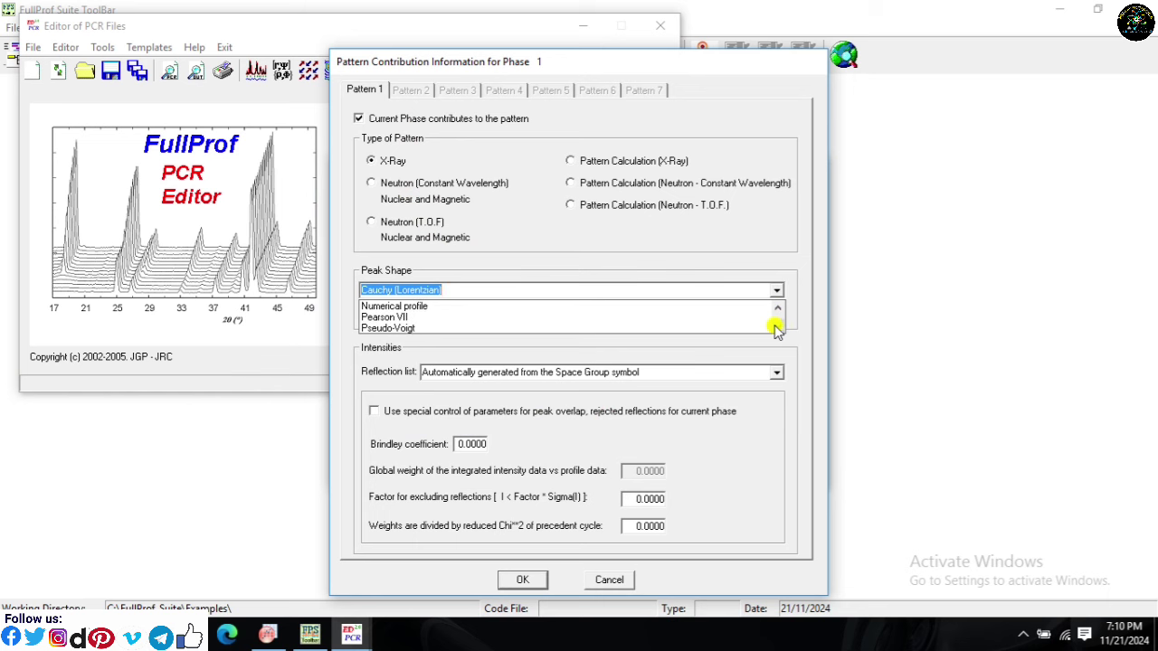
pyautogui.click(438, 327)
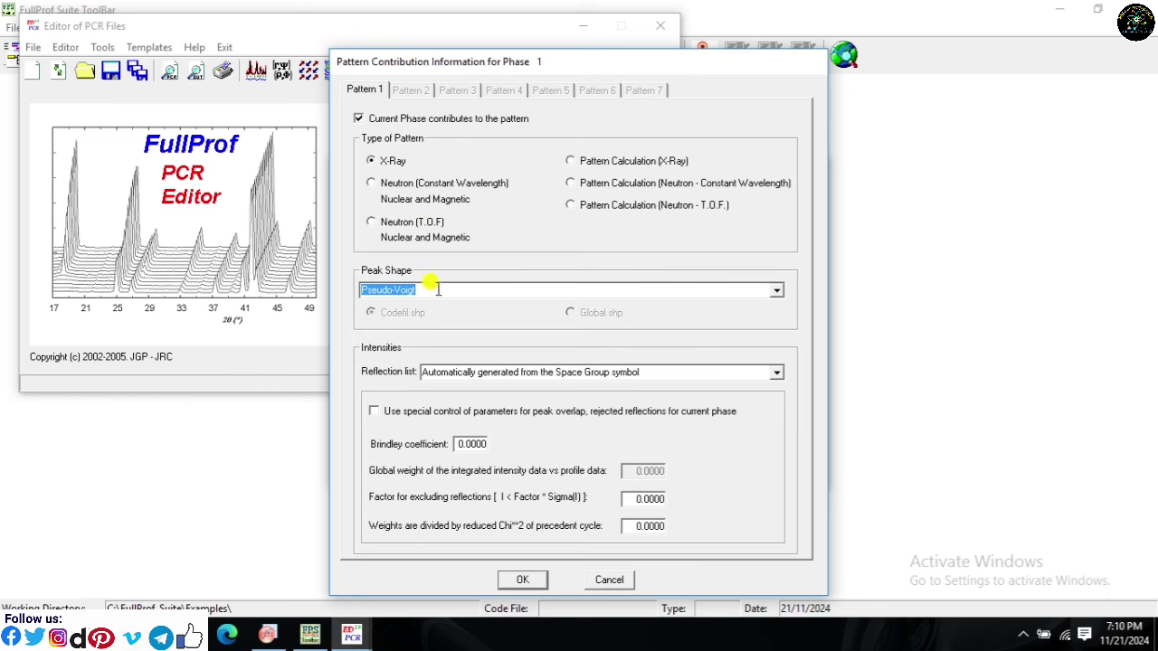
pyautogui.click(429, 411)
pyautogui.click(517, 580)
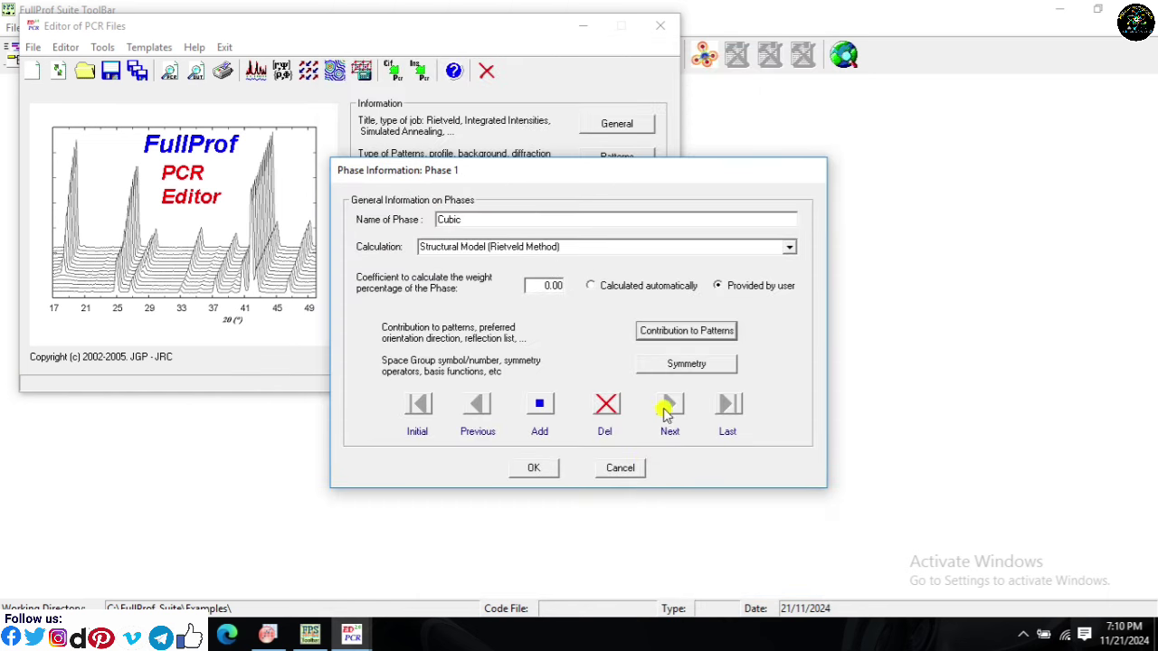
# Step: Give the Cubic phase space group F d -3 m with automatic symmetry operators, and accept the phase information
pyautogui.click(684, 364)
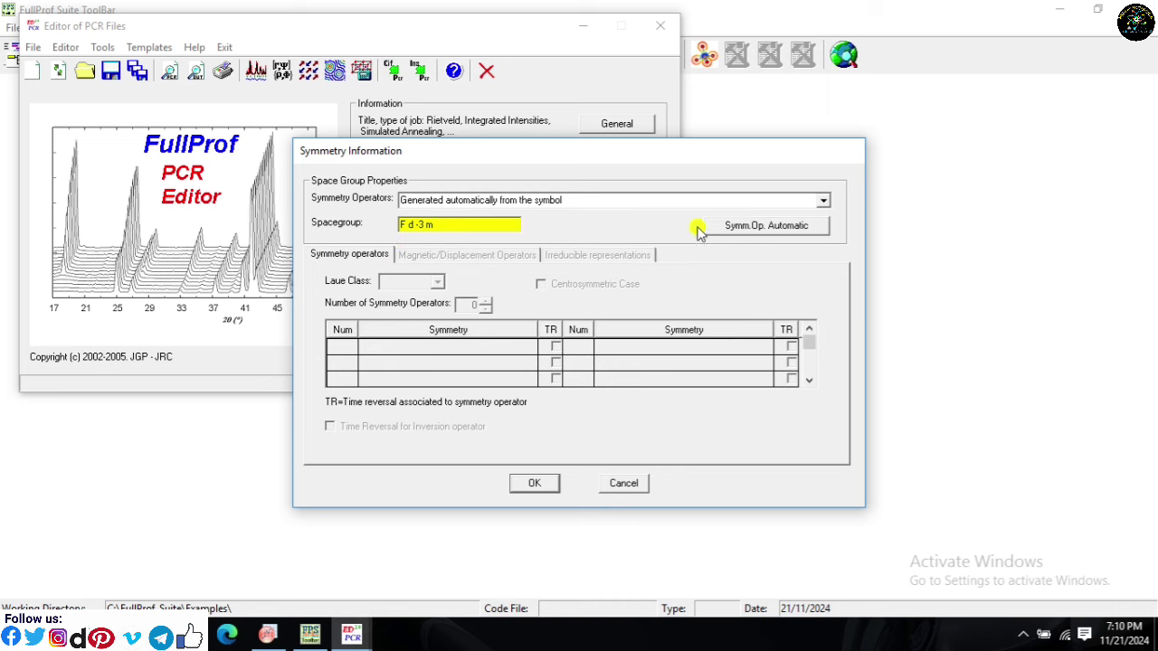
pyautogui.click(734, 226)
pyautogui.click(535, 483)
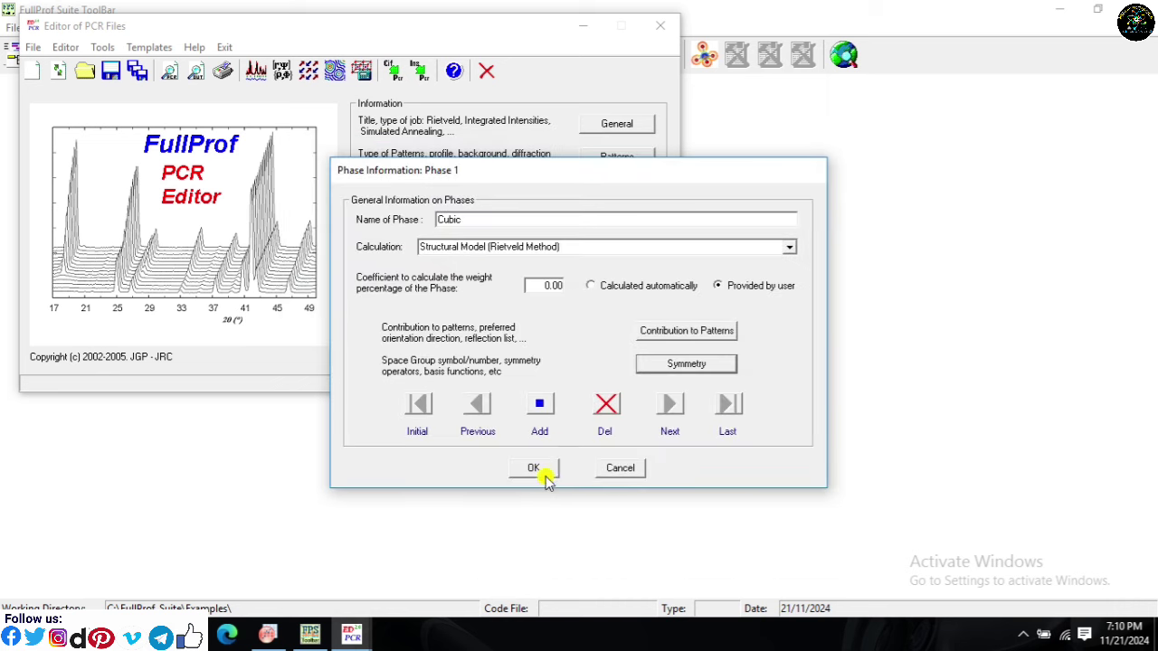
pyautogui.click(543, 468)
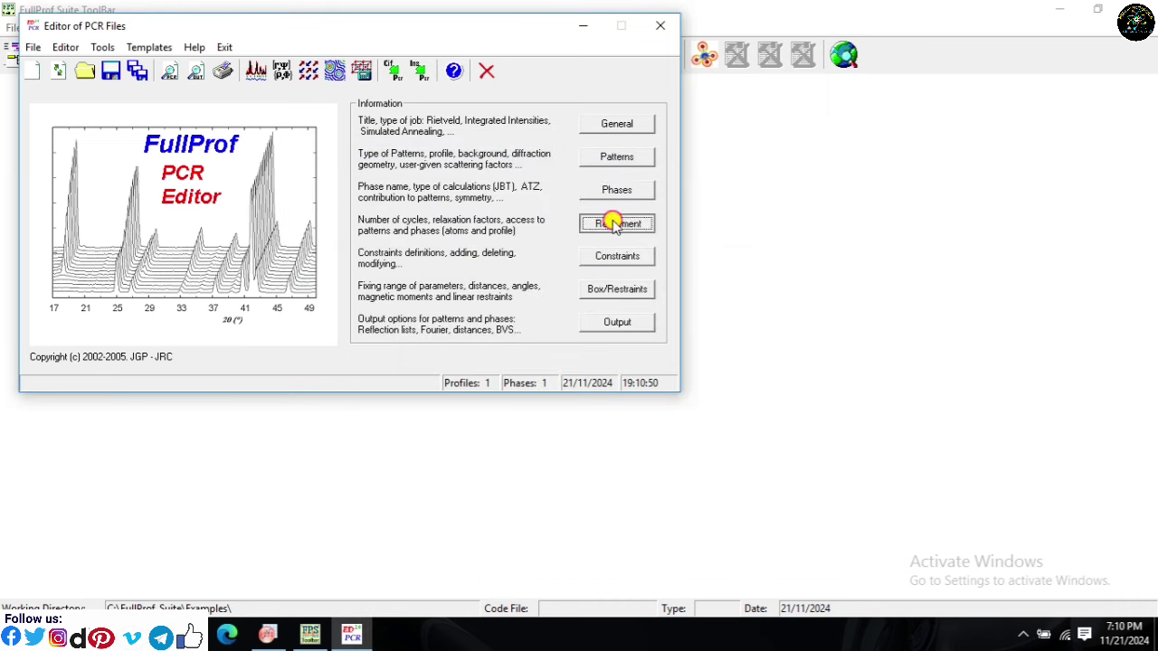
# Step: In the phase's refinement profile parameters, set cell lengths a, b and c to 8.34
pyautogui.click(615, 220)
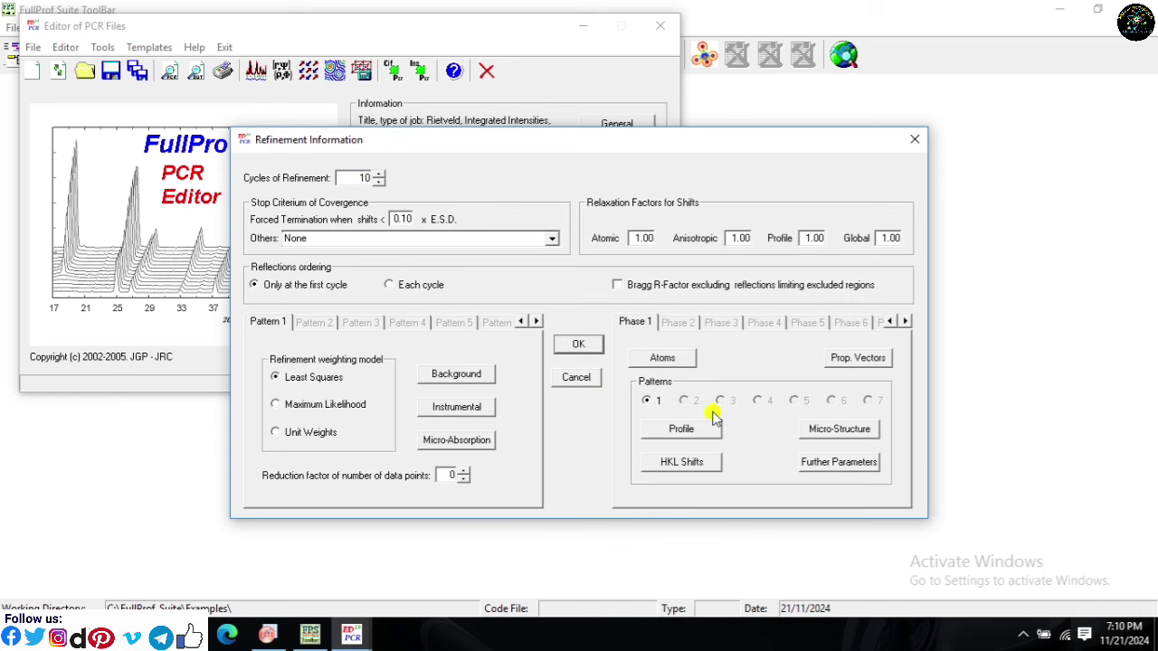
pyautogui.click(681, 429)
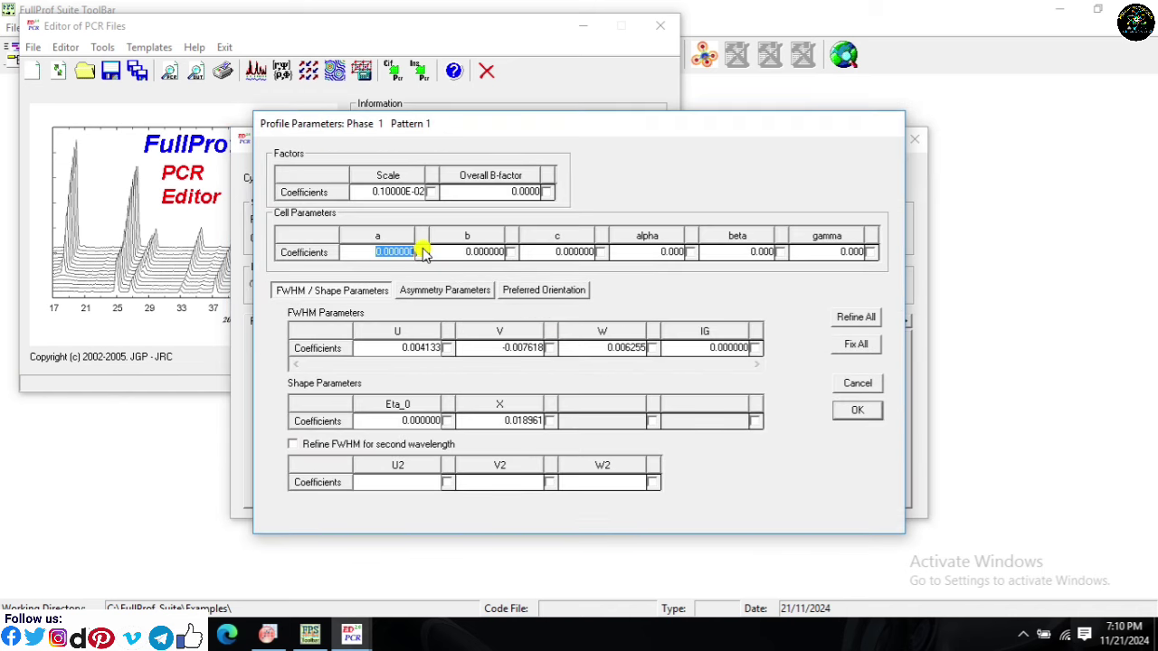
pyautogui.write('5')
pyautogui.press('Tab')
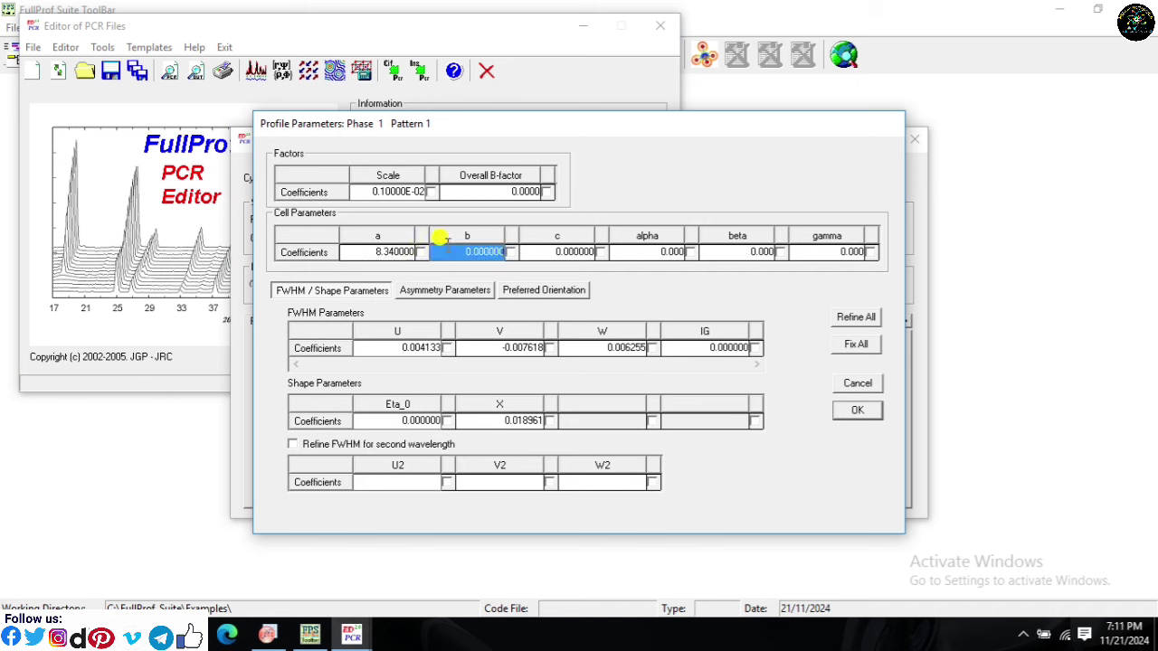
pyautogui.click(445, 252)
pyautogui.write('8.34')
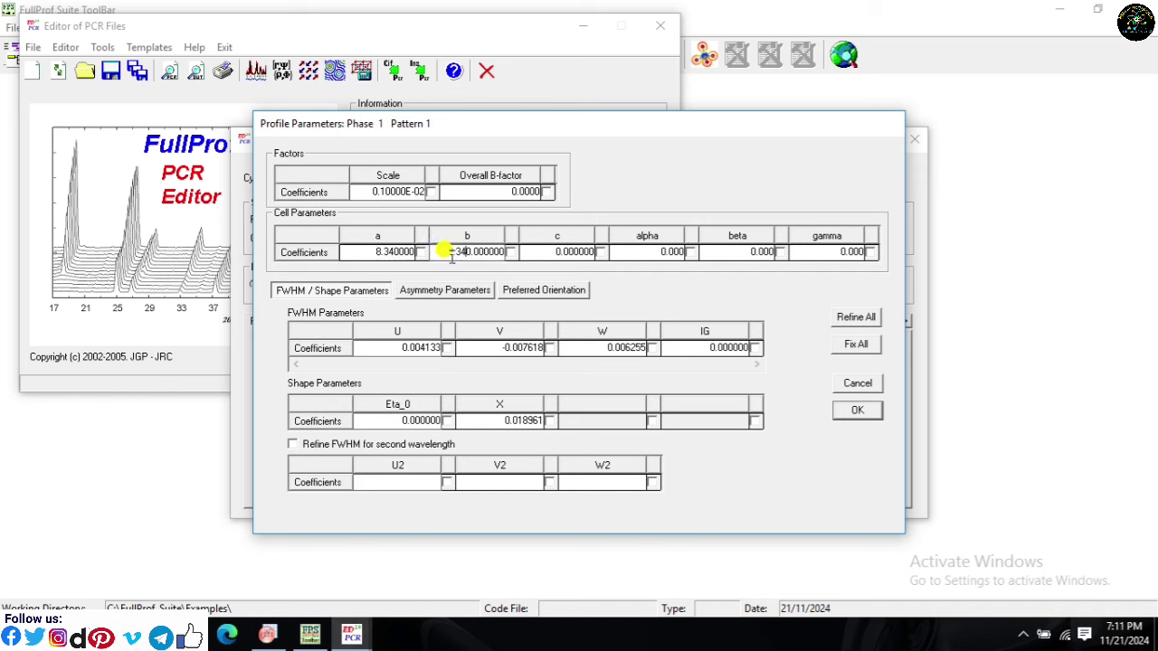
pyautogui.doubleClick(449, 256)
pyautogui.write('8.34')
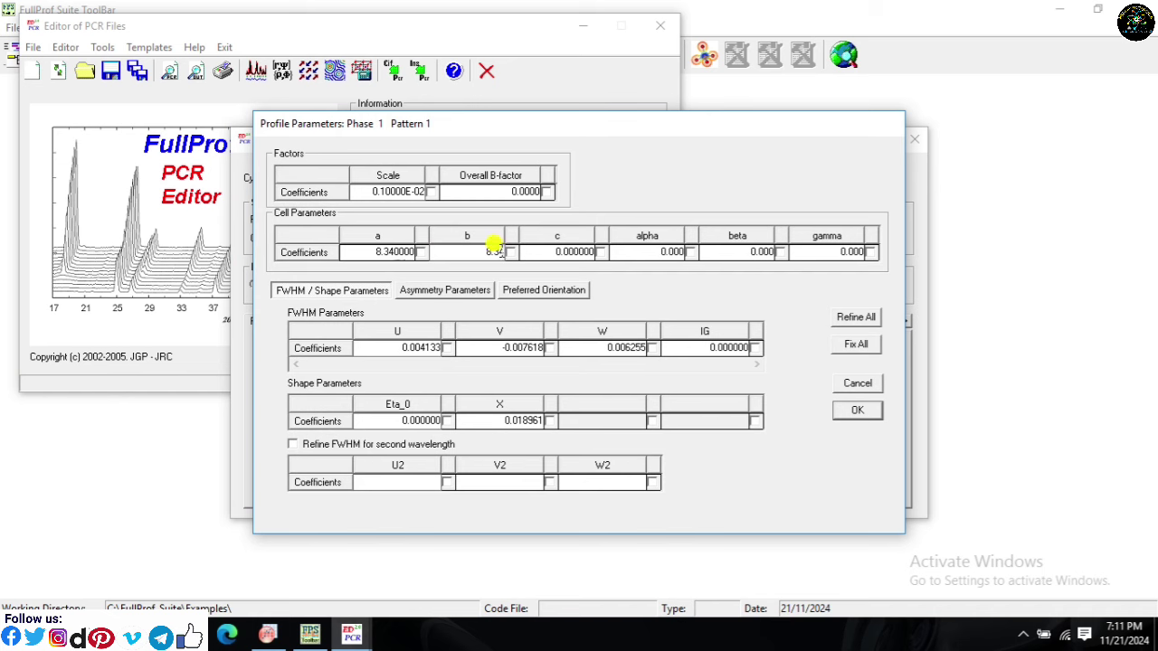
pyautogui.click(539, 257)
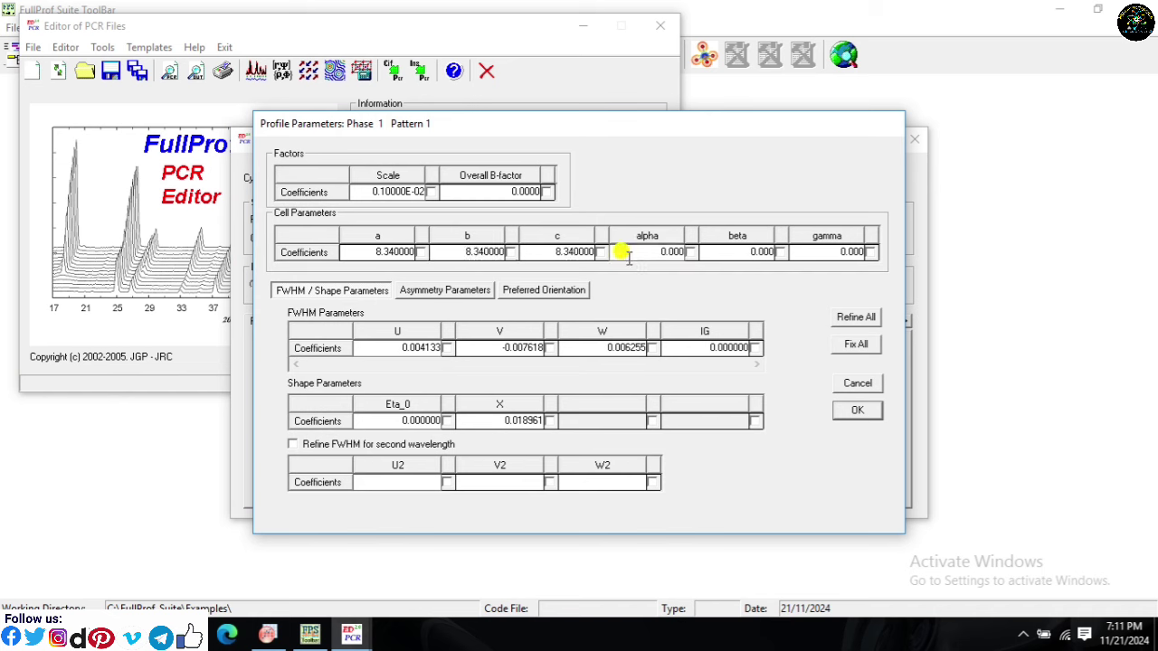
# Step: Set the cell angles alpha, beta and gamma to 90 and accept the profile parameters
pyautogui.click(732, 252)
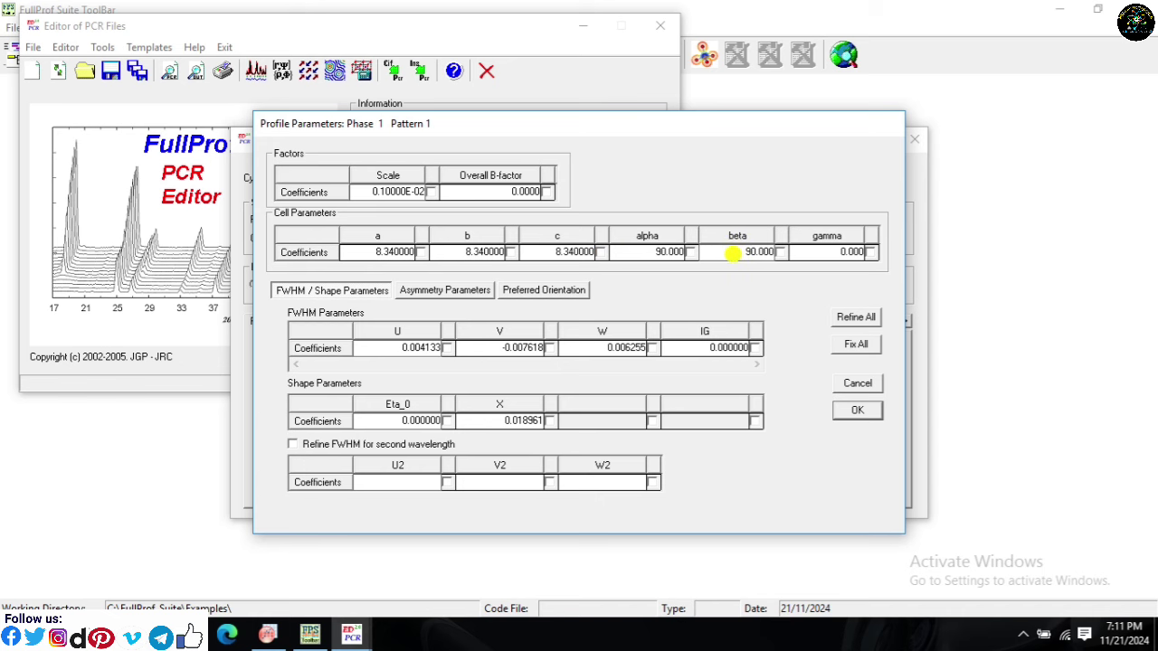
pyautogui.write('9')
pyautogui.click(796, 253)
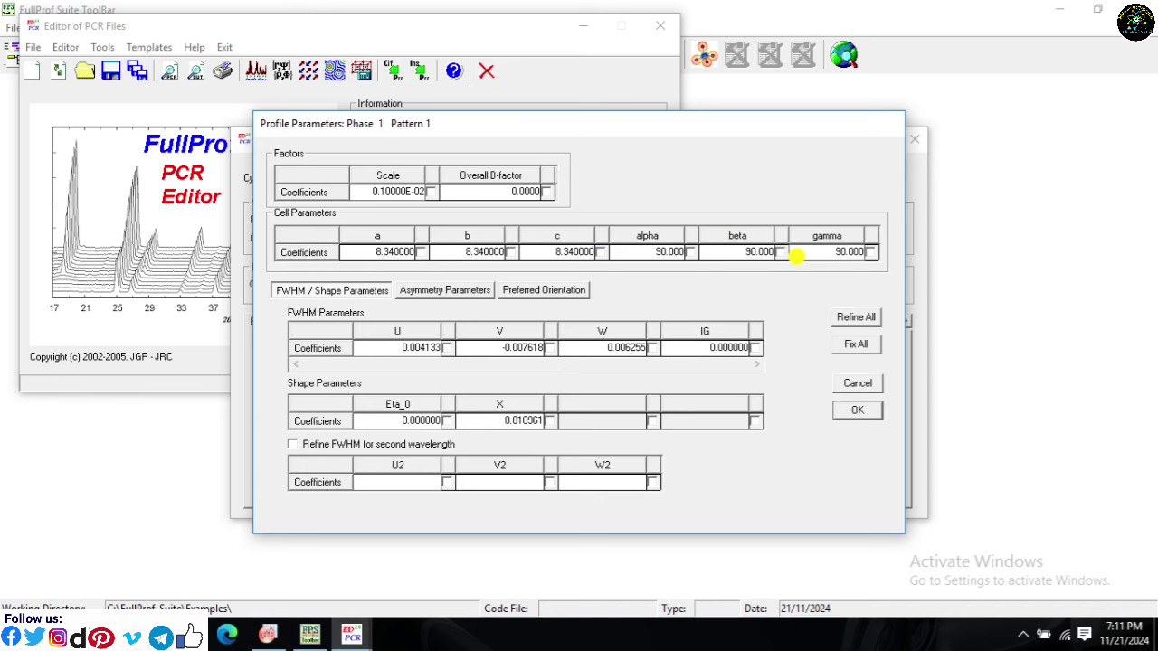
pyautogui.click(854, 414)
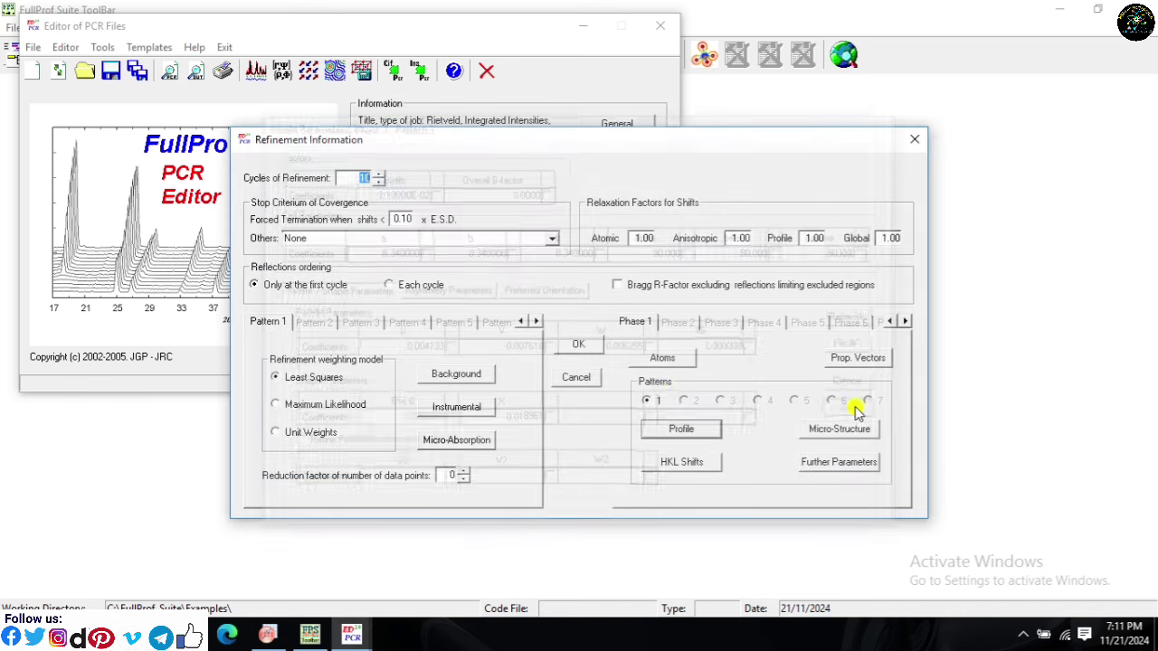
# Step: Open the atoms information for phase 1 and set the number of atoms to 5
pyautogui.click(653, 359)
pyautogui.click(321, 157)
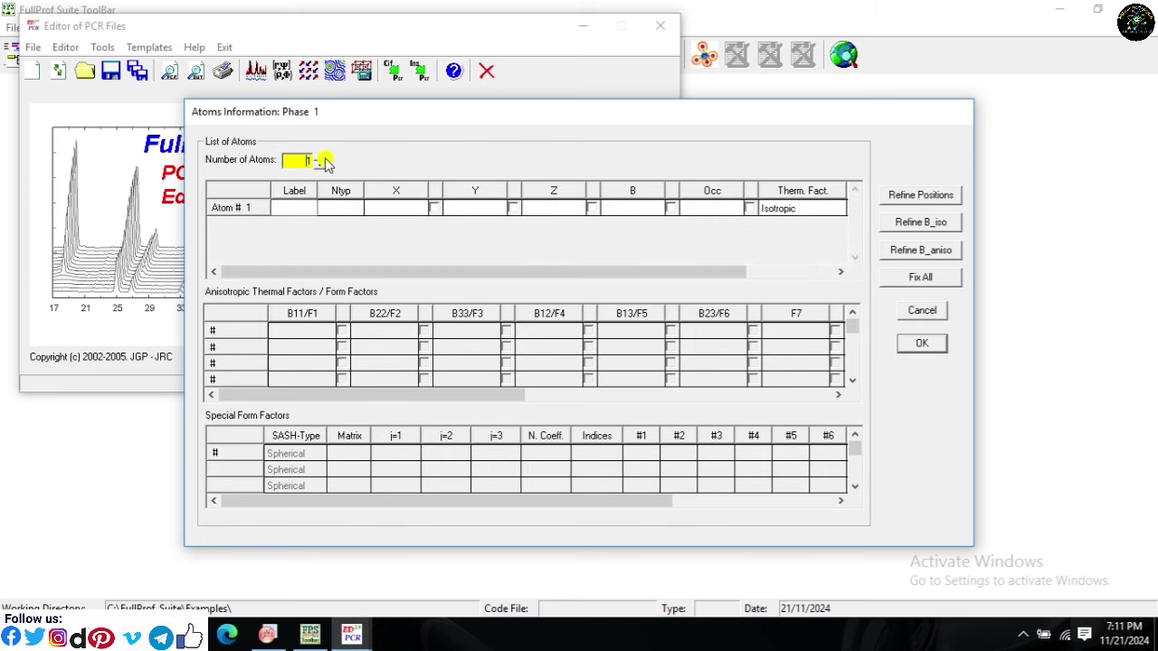
pyautogui.click(321, 157)
pyautogui.click(321, 157)
pyautogui.click(321, 157)
pyautogui.click(321, 156)
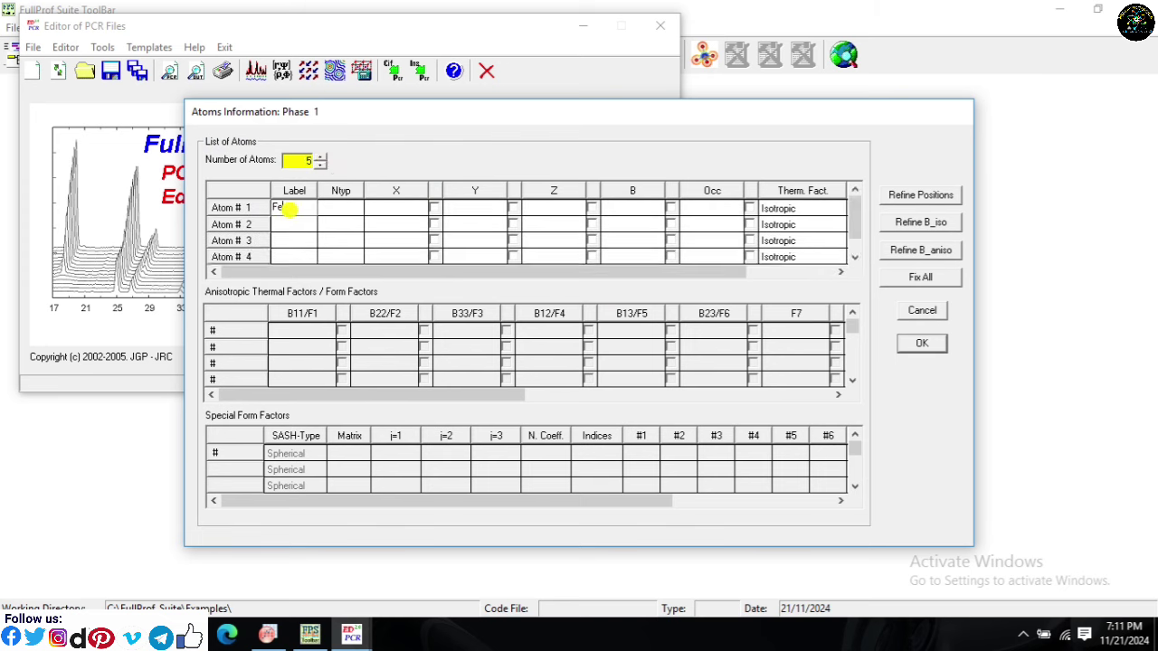
# Step: Label atom 1 as Fe1 with type Fe, and label atom 2 as Co1
pyautogui.click(283, 208)
pyautogui.write('Fe1')
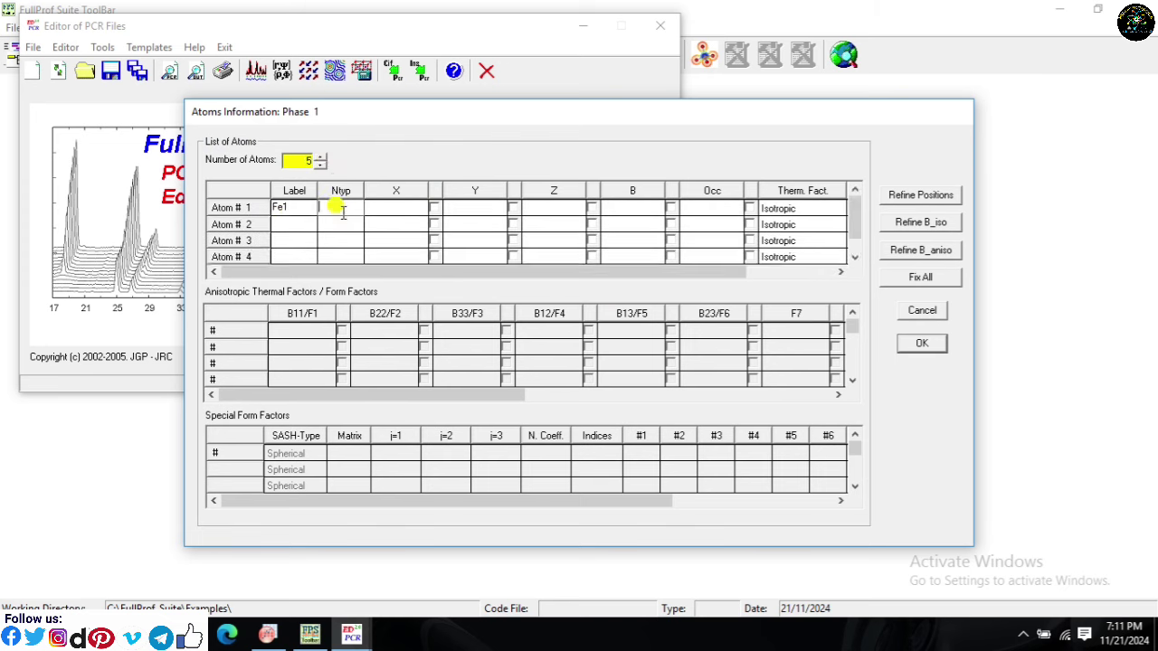
pyautogui.click(290, 226)
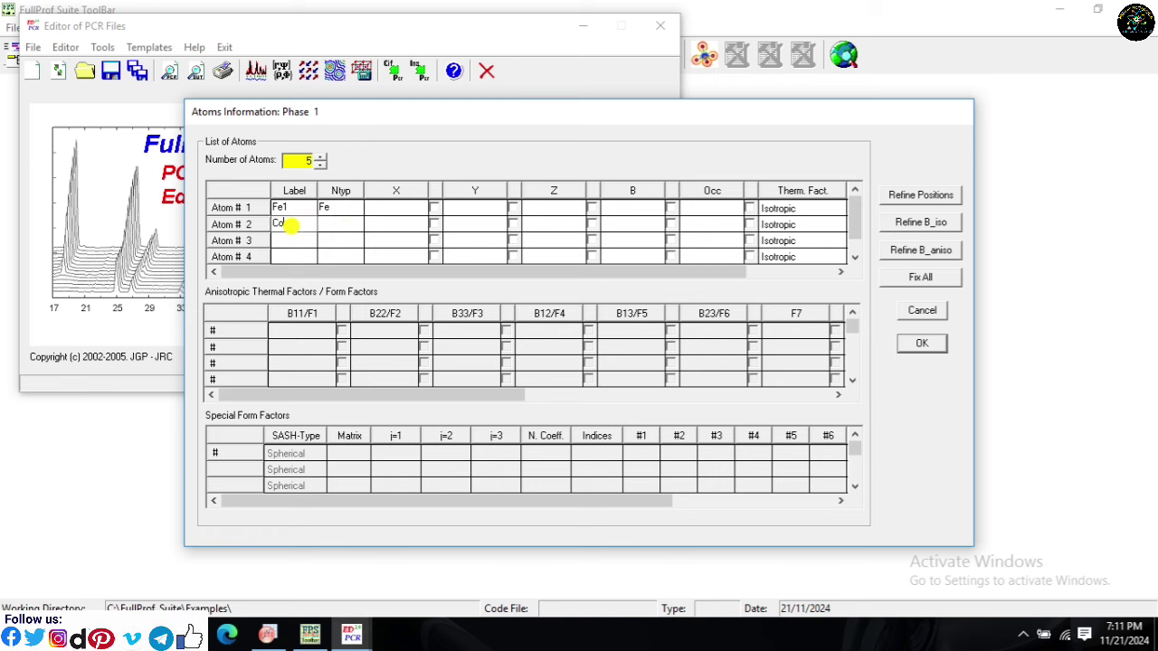
pyautogui.write('Co1')
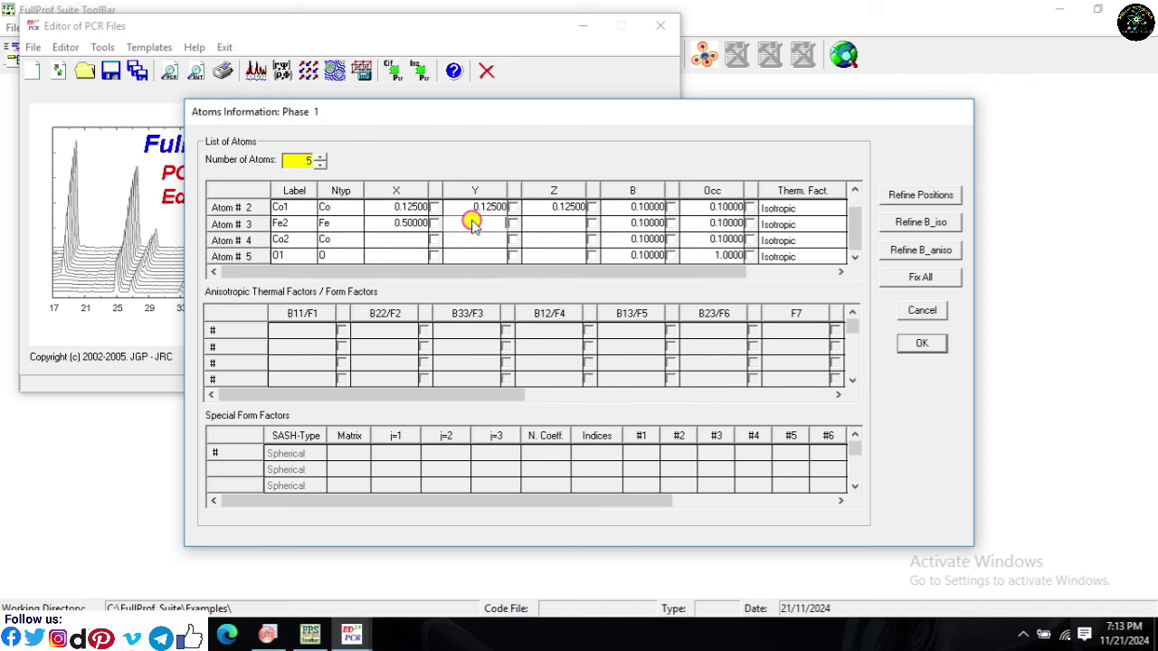
pyautogui.click(472, 222)
pyautogui.write('0.1')
pyautogui.click(533, 225)
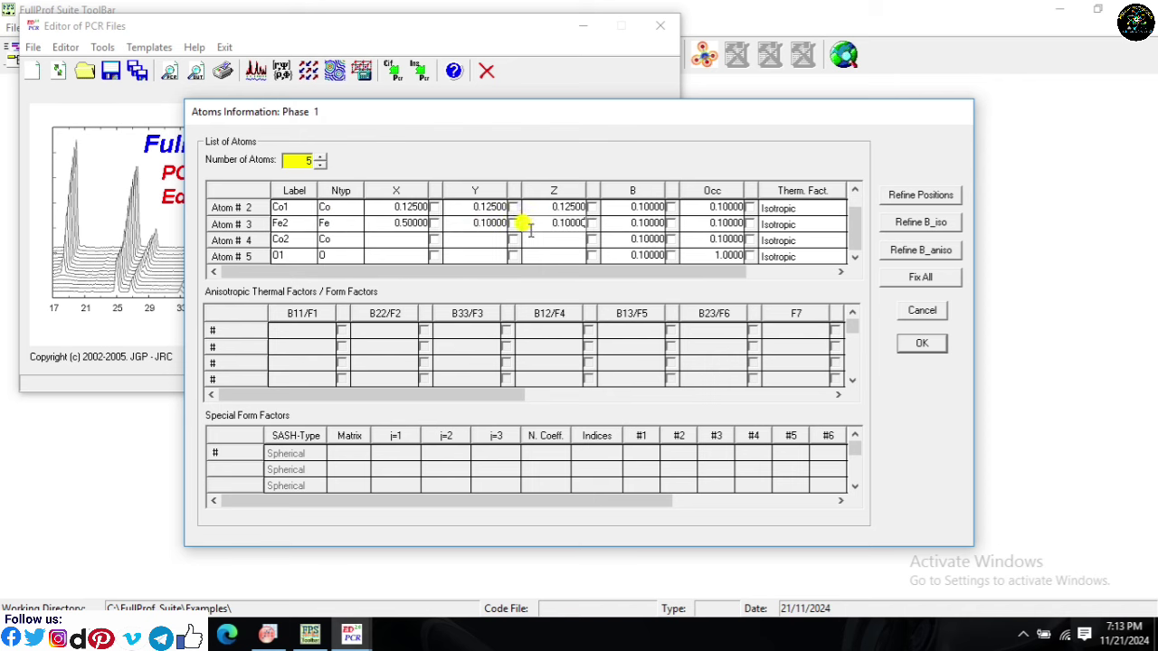
# Step: Set the Y and Z positions of Fe2 and the X, Y and Z positions of Co2 to 0.5
pyautogui.click(481, 222)
pyautogui.click(421, 224)
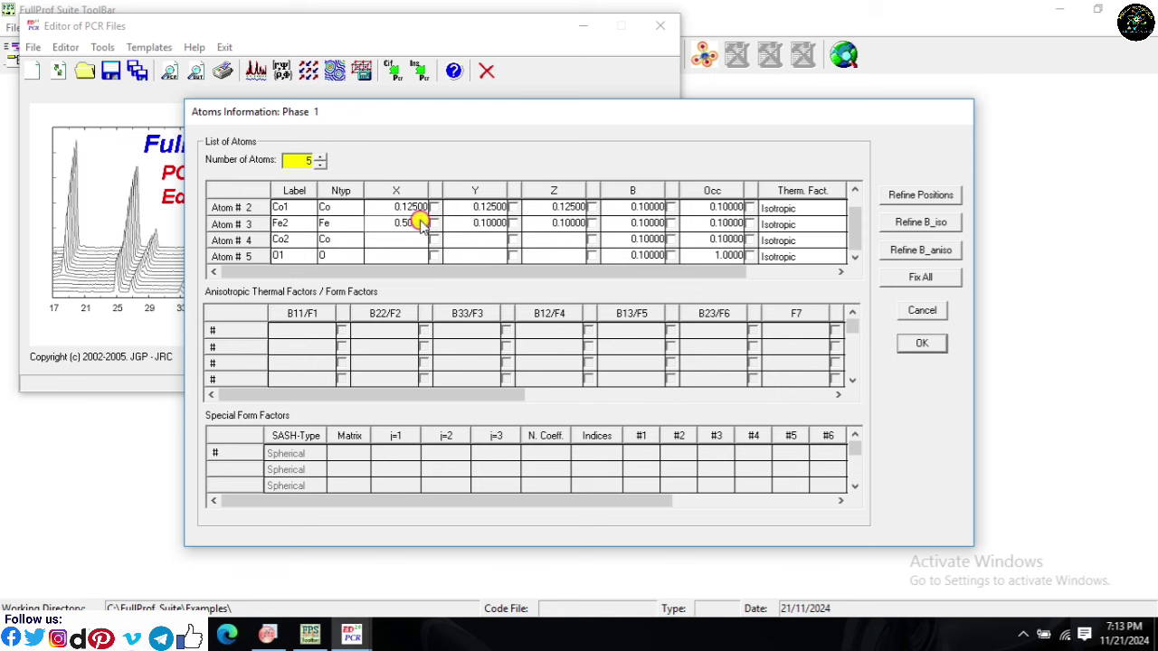
pyautogui.click(452, 223)
pyautogui.write('0.5')
pyautogui.click(516, 224)
pyautogui.write('0.5')
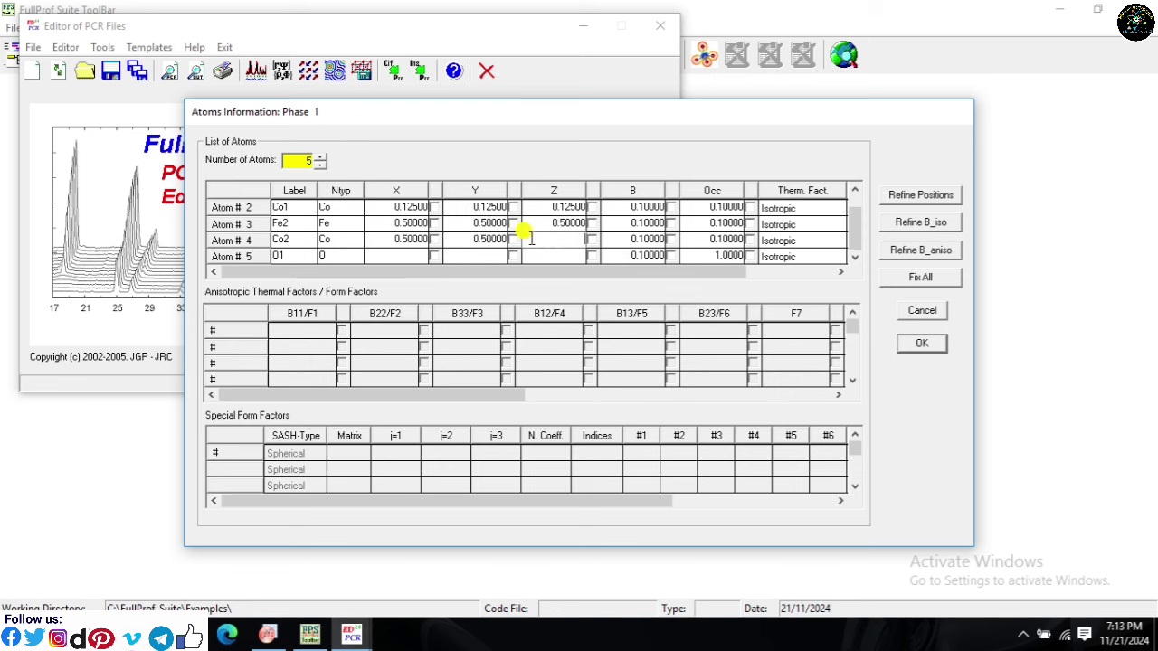
pyautogui.click(421, 239)
pyautogui.write('0.5')
# Step: Set the X, Y and Z positions of O1 to 0.2546, and accept the atoms and refinement information
pyautogui.click(402, 256)
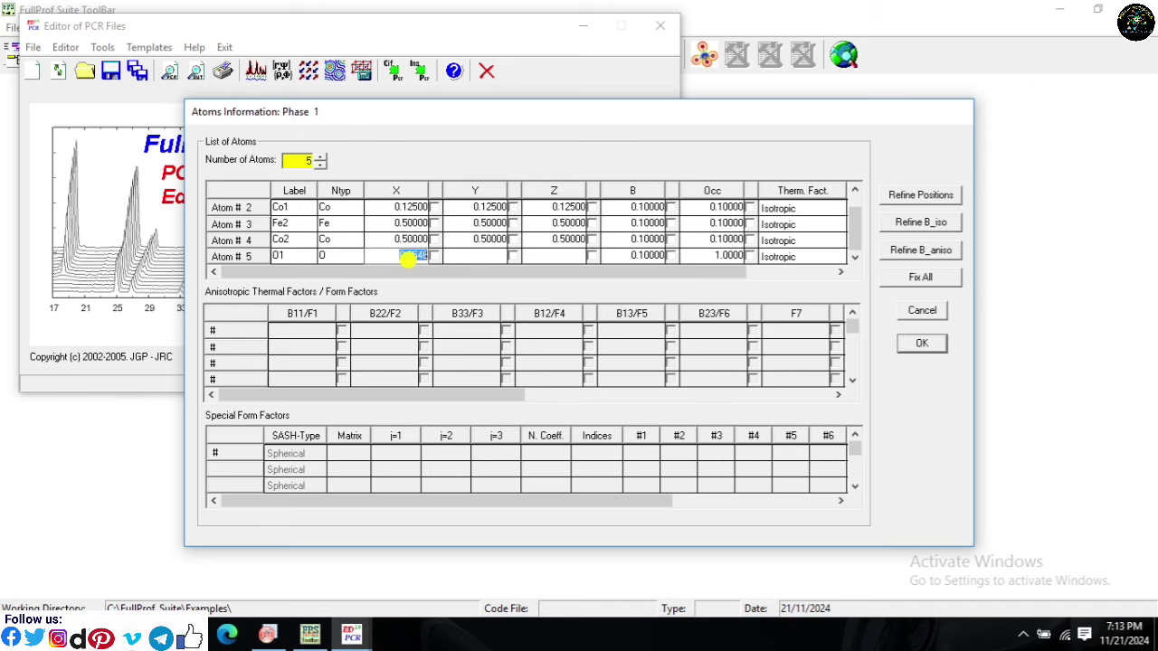
pyautogui.click(452, 256)
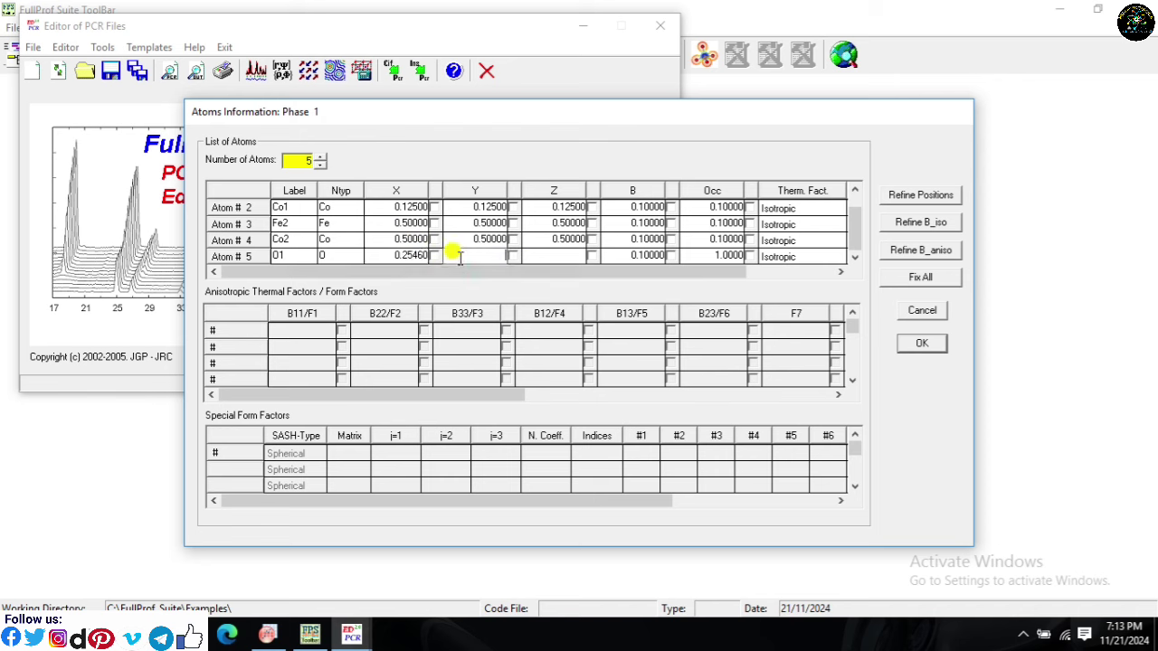
pyautogui.write('0.2546')
pyautogui.click(561, 256)
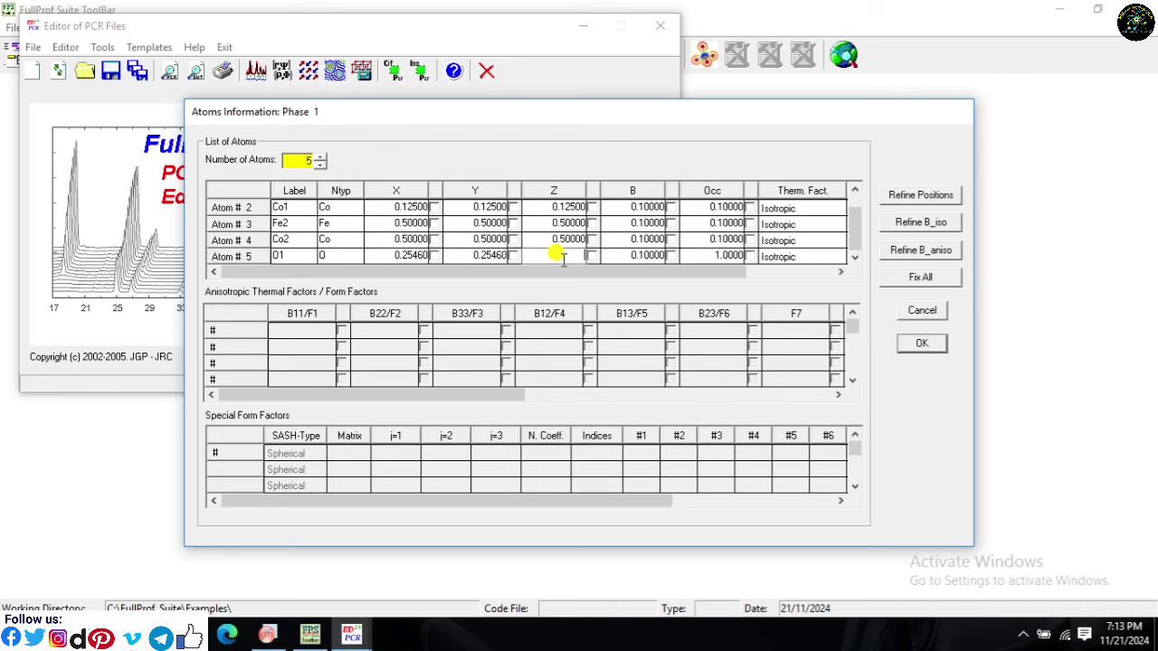
pyautogui.write('0.2546')
pyautogui.click(642, 259)
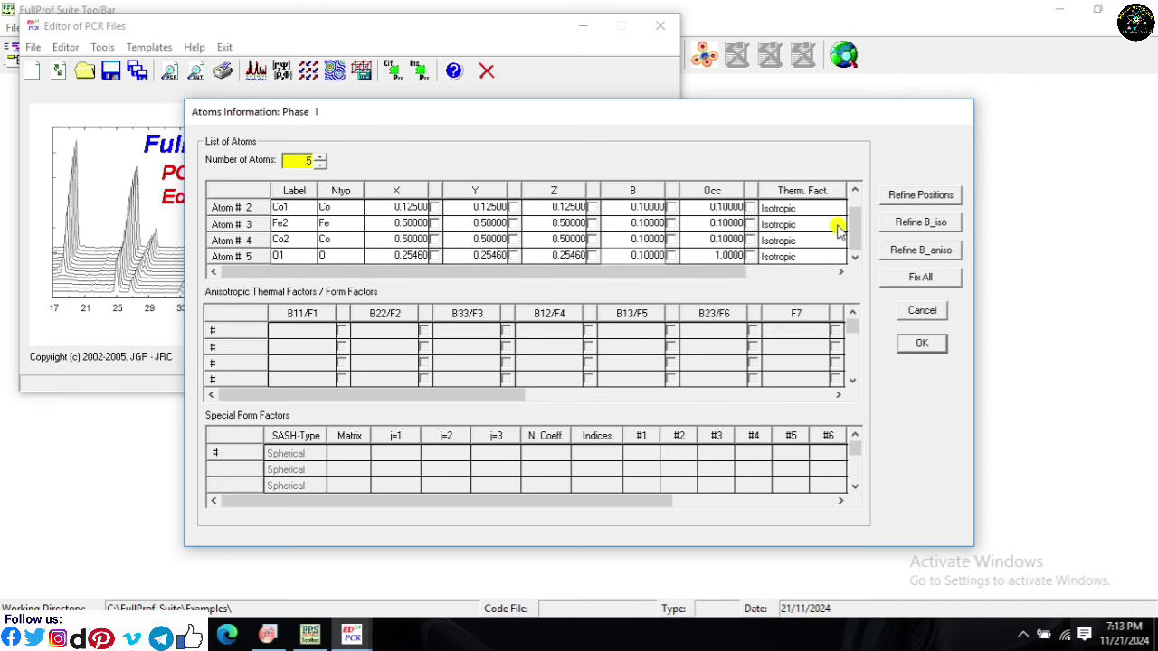
pyautogui.moveTo(856, 229); pyautogui.dragTo(679, 250)
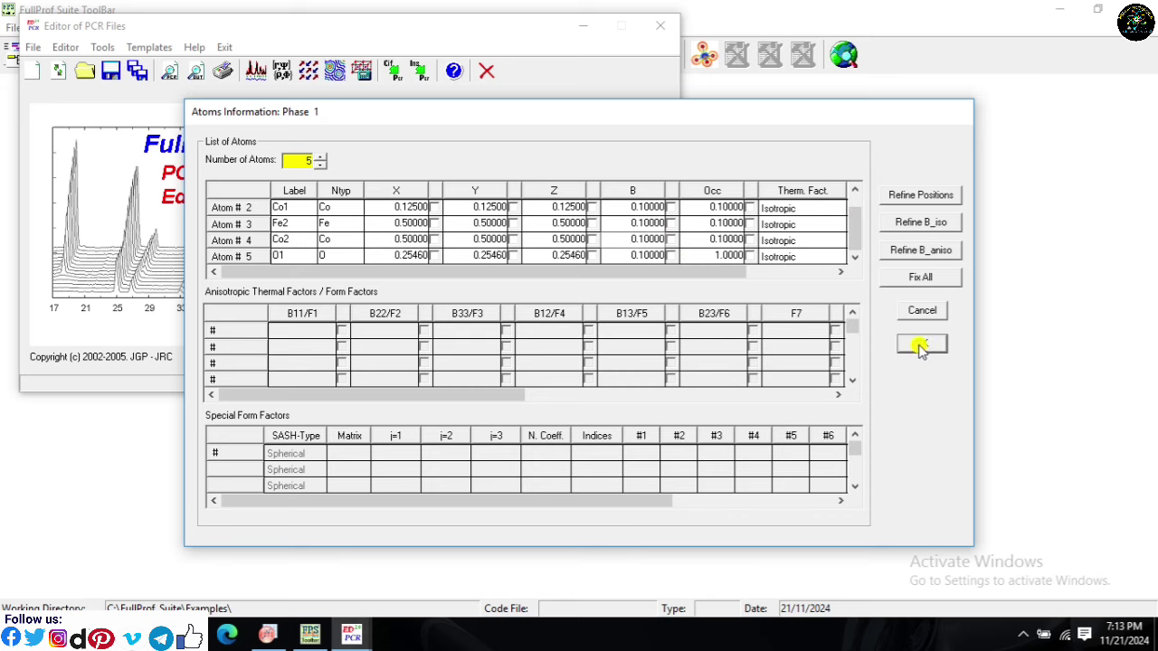
pyautogui.click(920, 346)
pyautogui.click(583, 345)
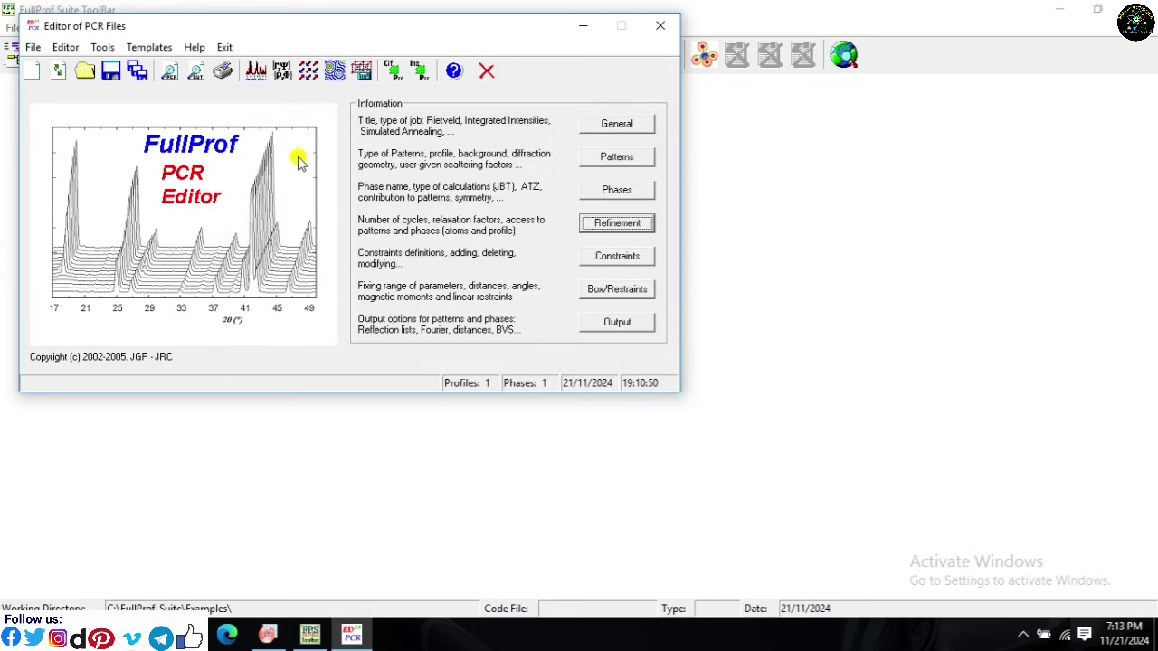
# Step: Start the FullProf run and specify CoFe2O4 in the desktop's CoFe2O4 folder as the input file
pyautogui.click(255, 71)
pyautogui.click(95, 202)
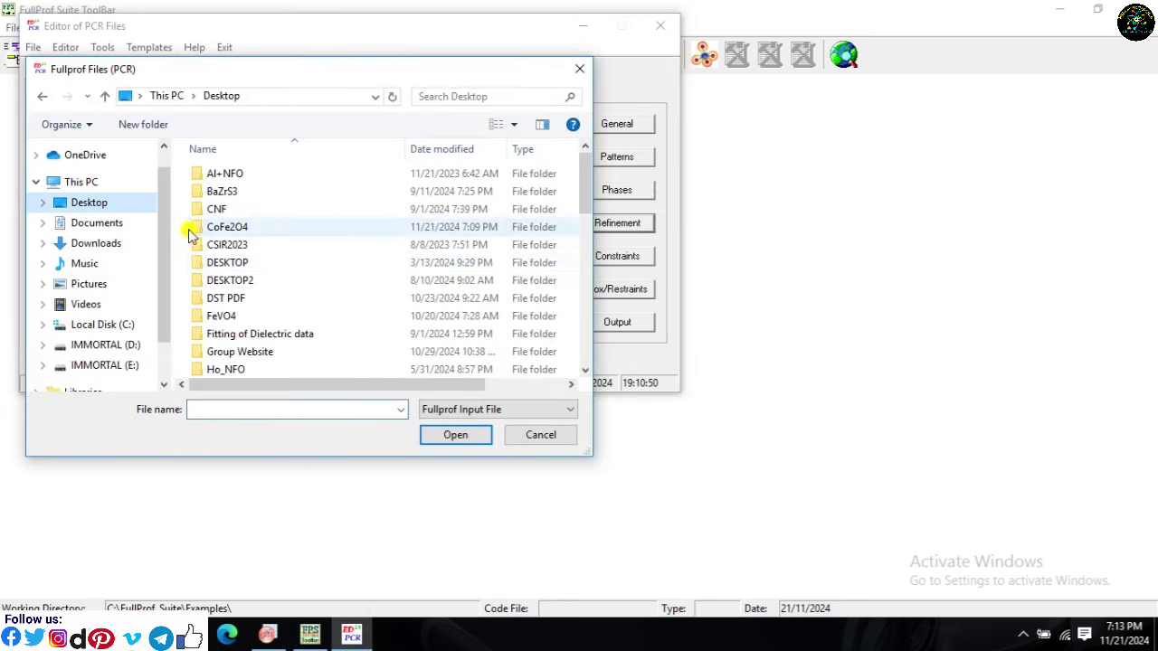
pyautogui.doubleClick(258, 228)
pyautogui.click(259, 409)
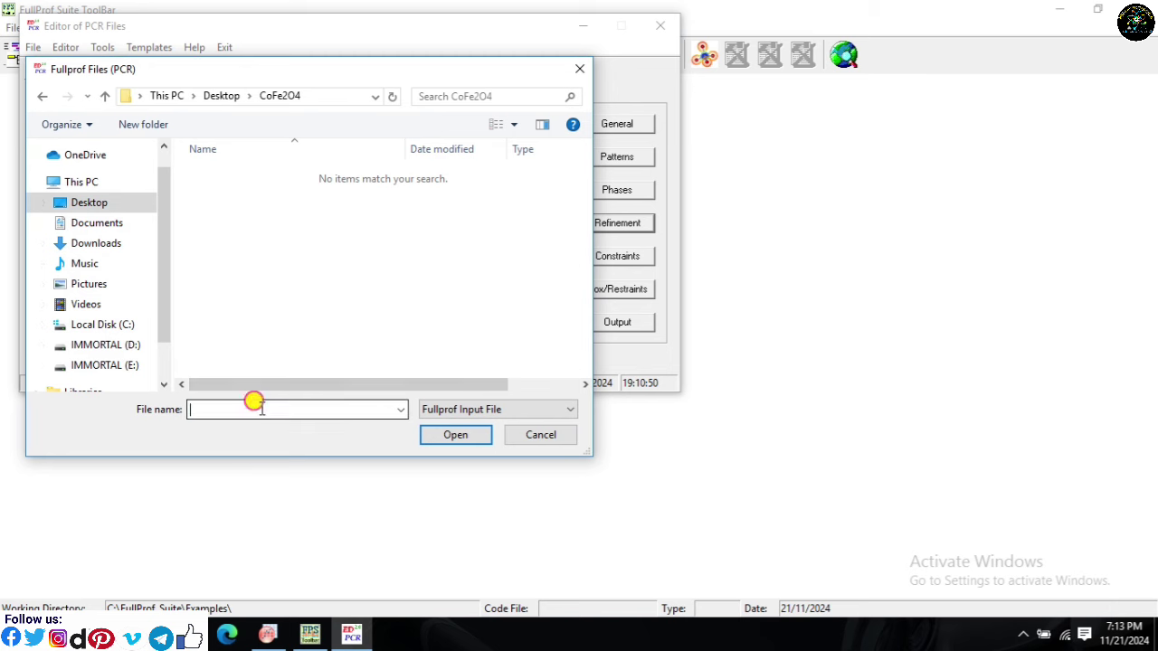
pyautogui.write('C')
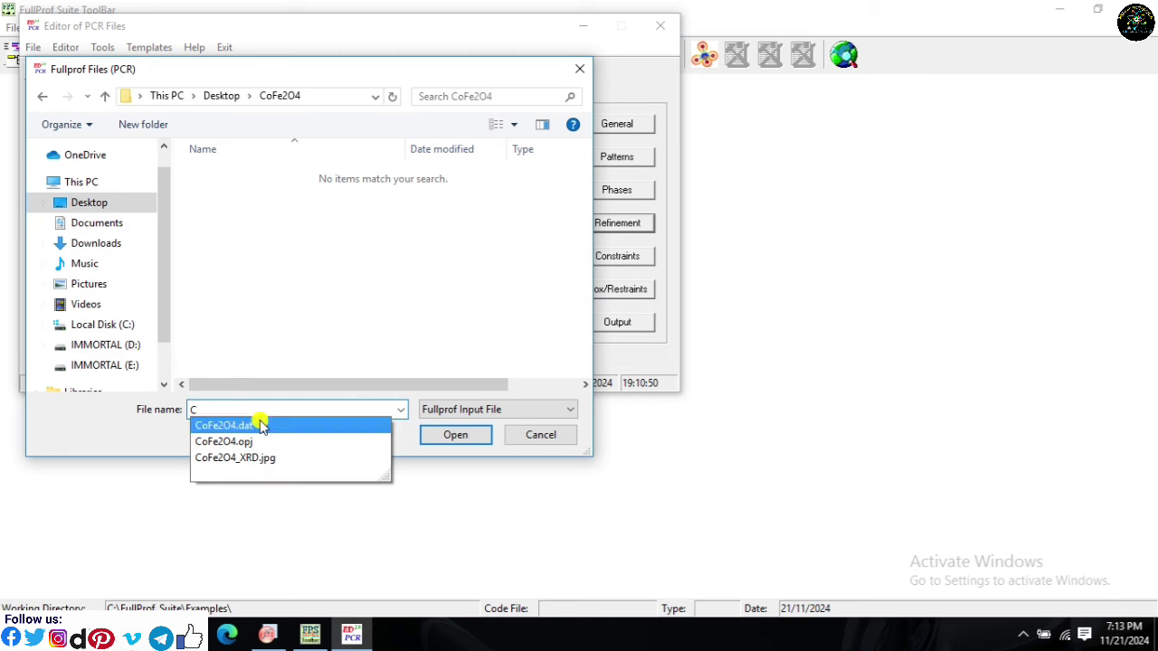
pyautogui.click(259, 424)
pyautogui.click(266, 409)
pyautogui.press('BackSpace')
pyautogui.press('BackSpace')
pyautogui.press('BackSpace')
pyautogui.press('BackSpace')
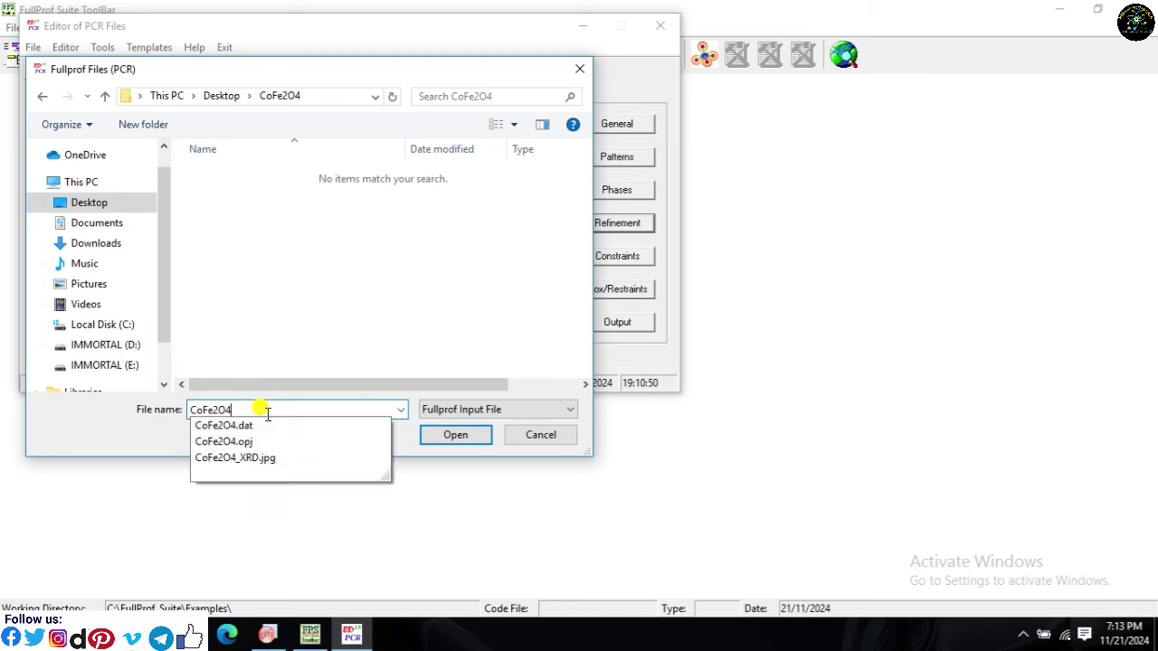
pyautogui.click(331, 333)
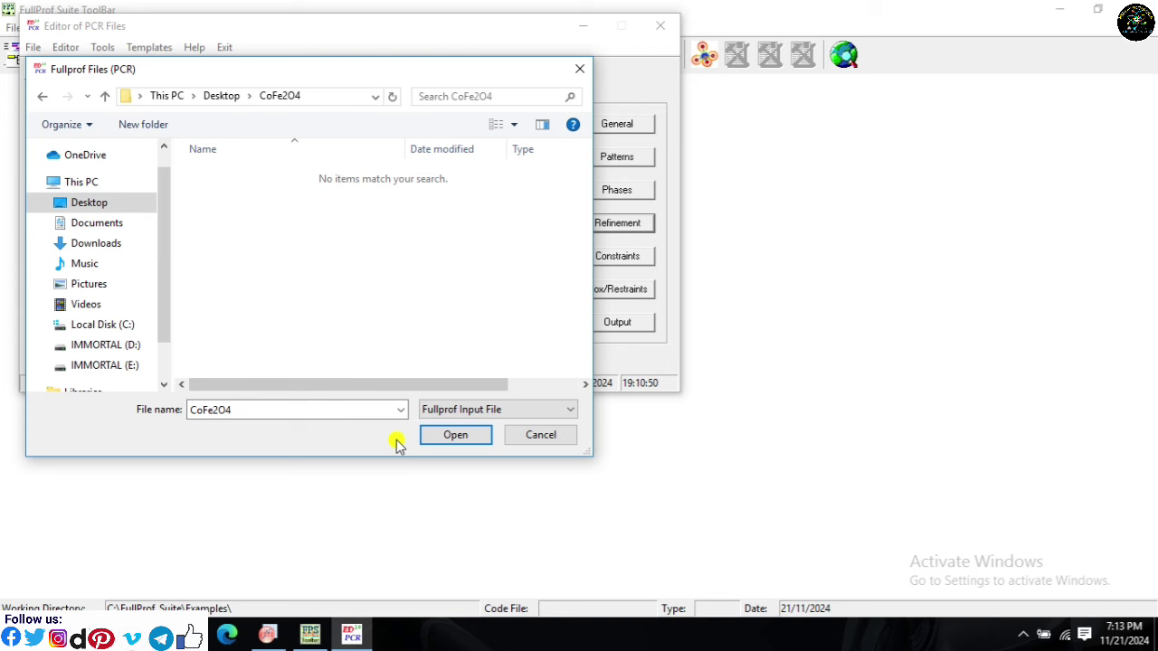
pyautogui.click(452, 438)
pyautogui.click(603, 336)
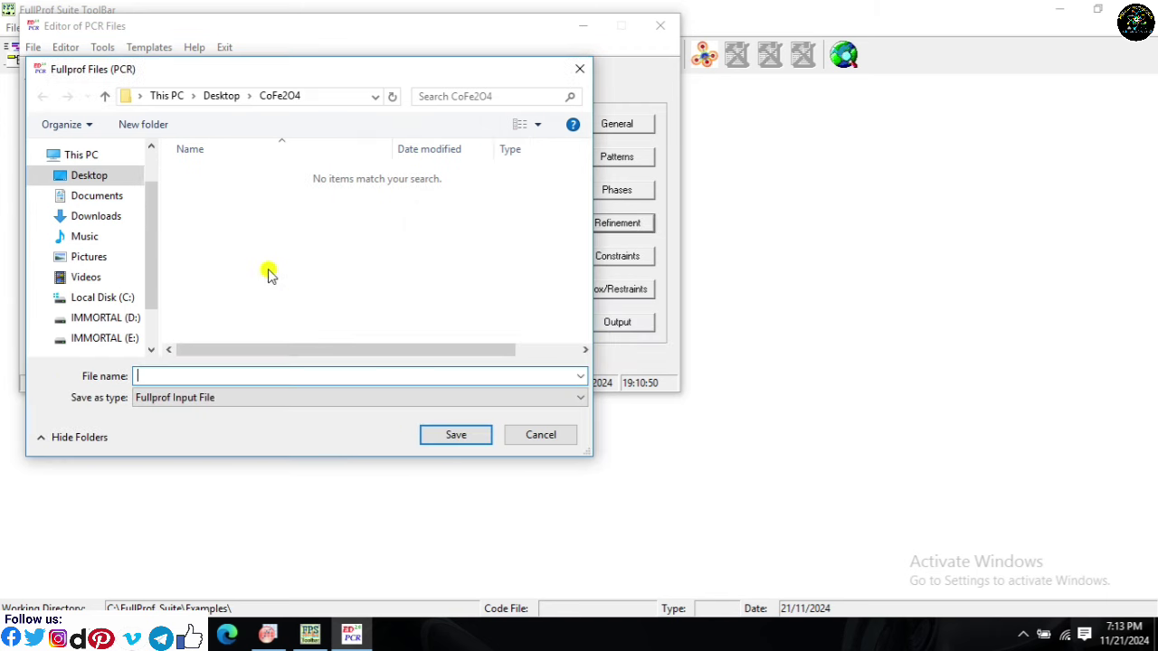
# Step: Save the FullProf input file as CoFe2O4 in the desktop's CoFe2O4 folder
pyautogui.click(80, 176)
pyautogui.doubleClick(226, 227)
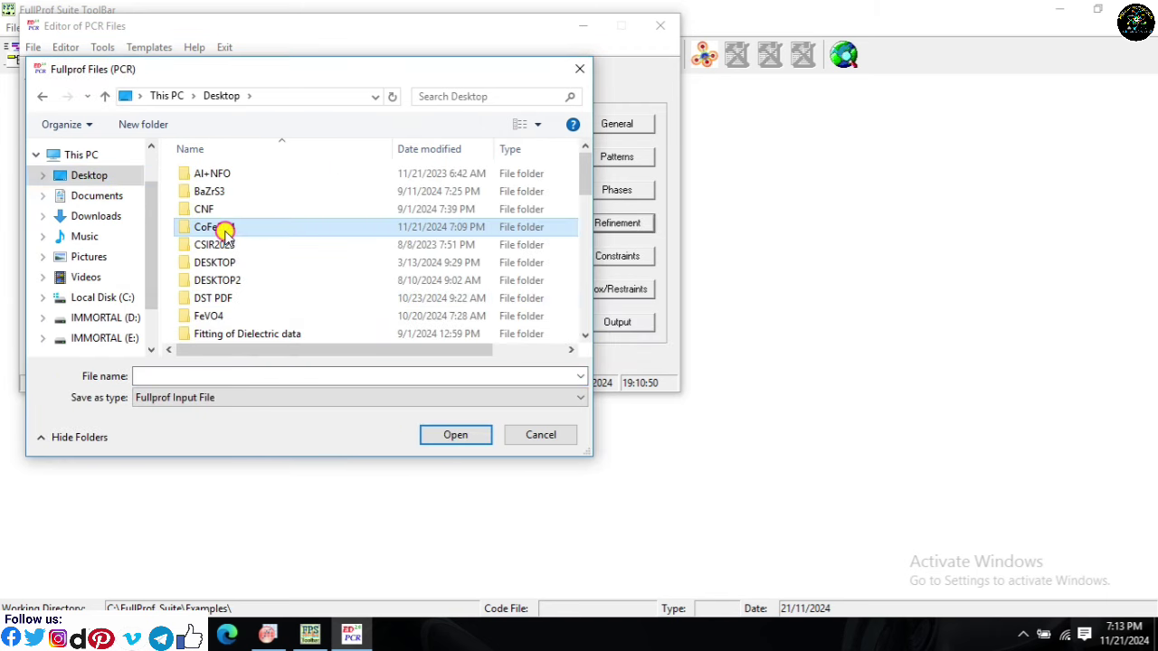
pyautogui.click(223, 375)
pyautogui.write('C')
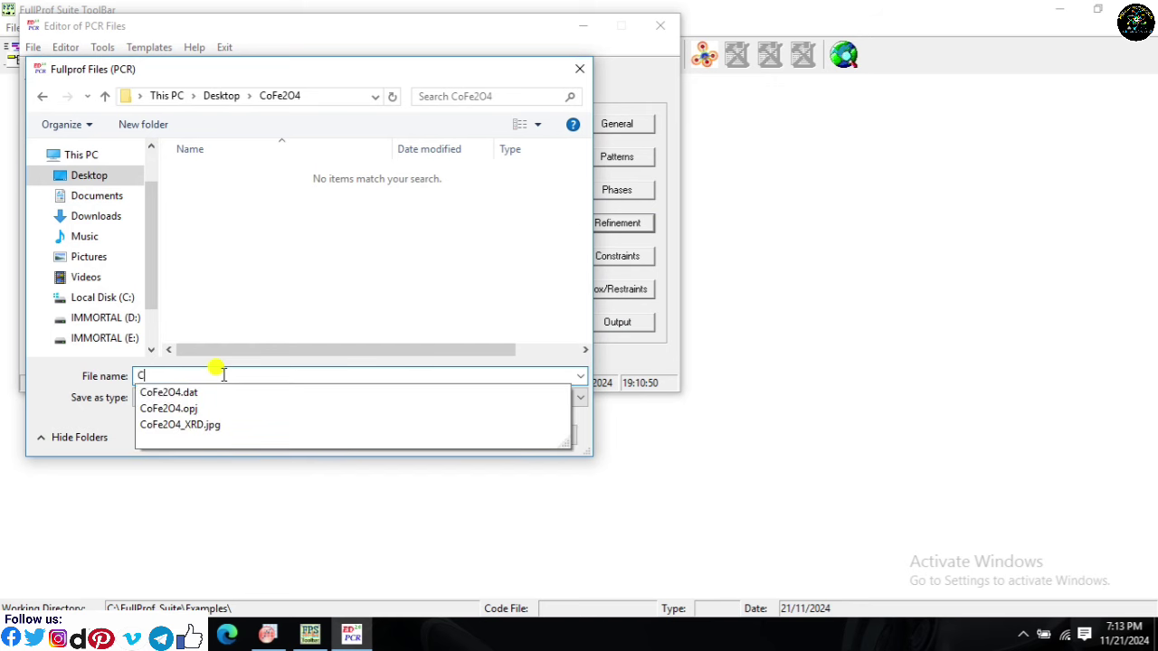
pyautogui.click(222, 392)
pyautogui.click(223, 376)
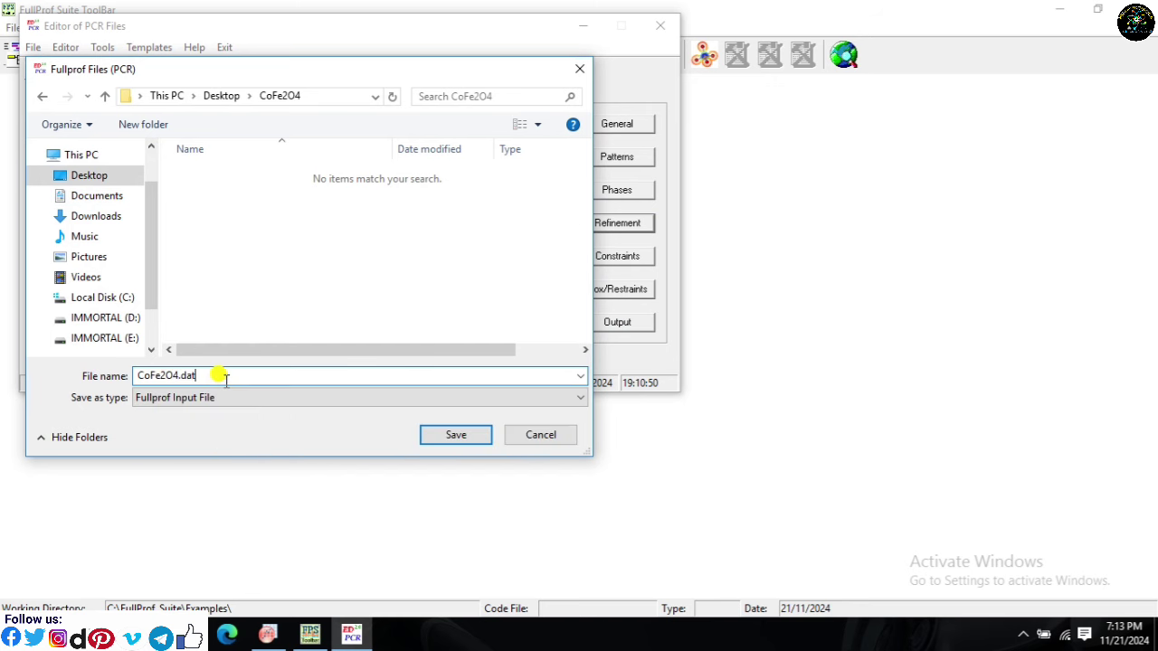
pyautogui.press('BackSpace')
pyautogui.press('BackSpace')
pyautogui.press('BackSpace')
pyautogui.press('BackSpace')
pyautogui.click(300, 308)
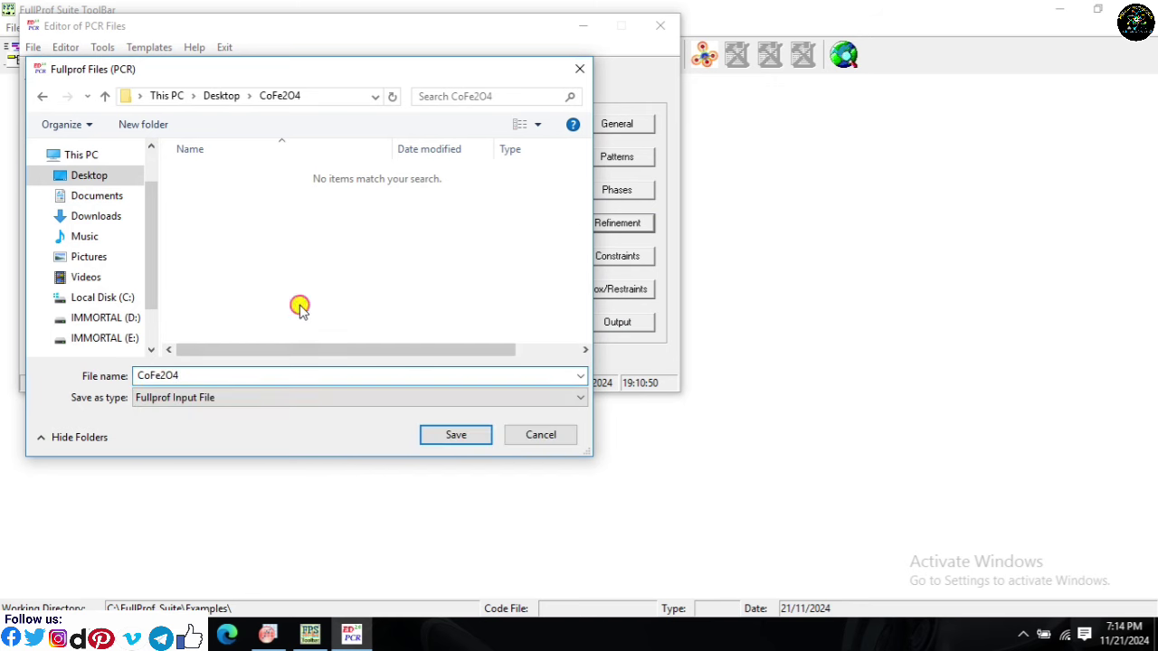
pyautogui.click(455, 433)
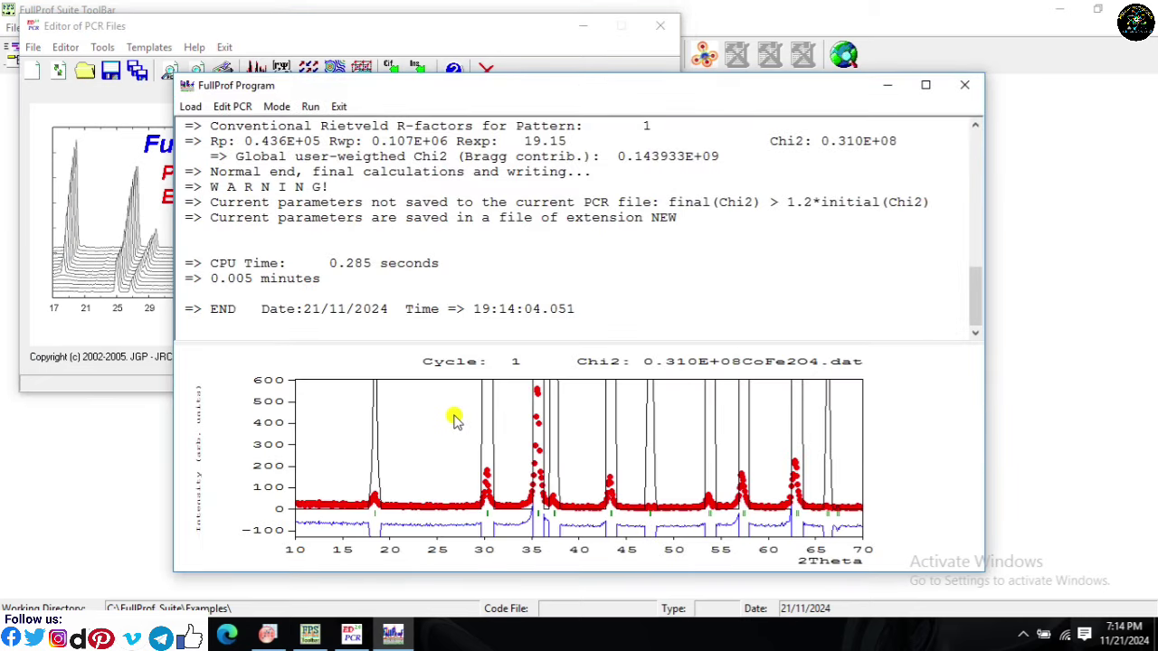
# Step: Exit the run, reload the PCR file, and enable refinement of the scale factor in the phase 1 profile parameters
pyautogui.click(339, 106)
pyautogui.click(552, 384)
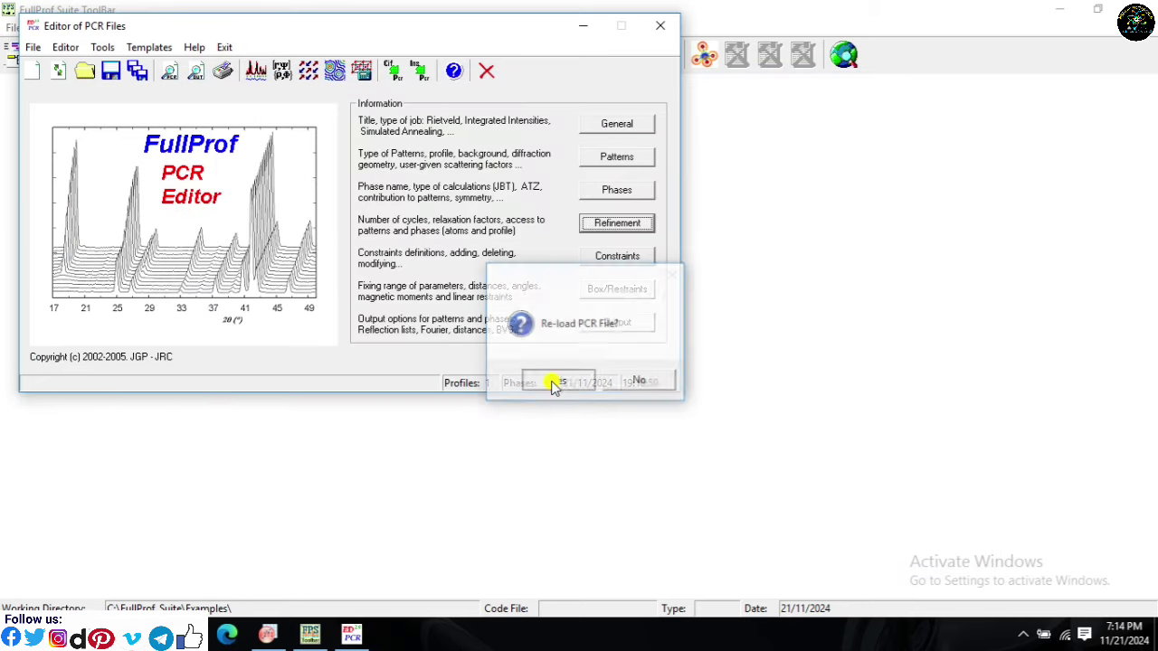
pyautogui.click(624, 224)
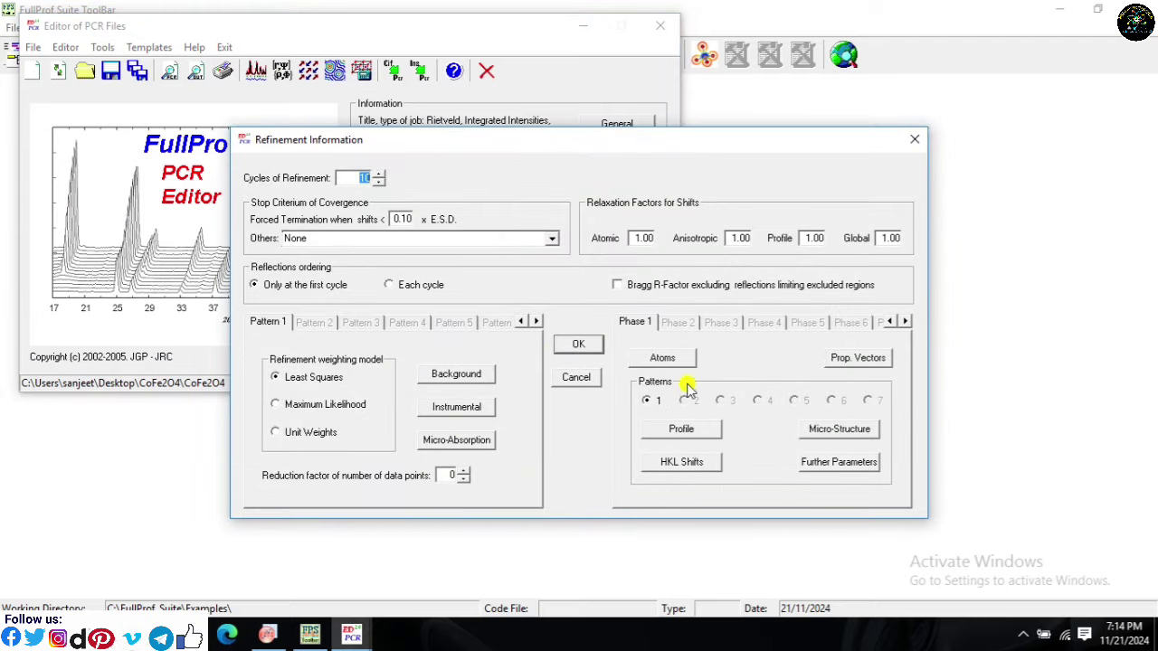
pyautogui.click(673, 425)
pyautogui.click(430, 191)
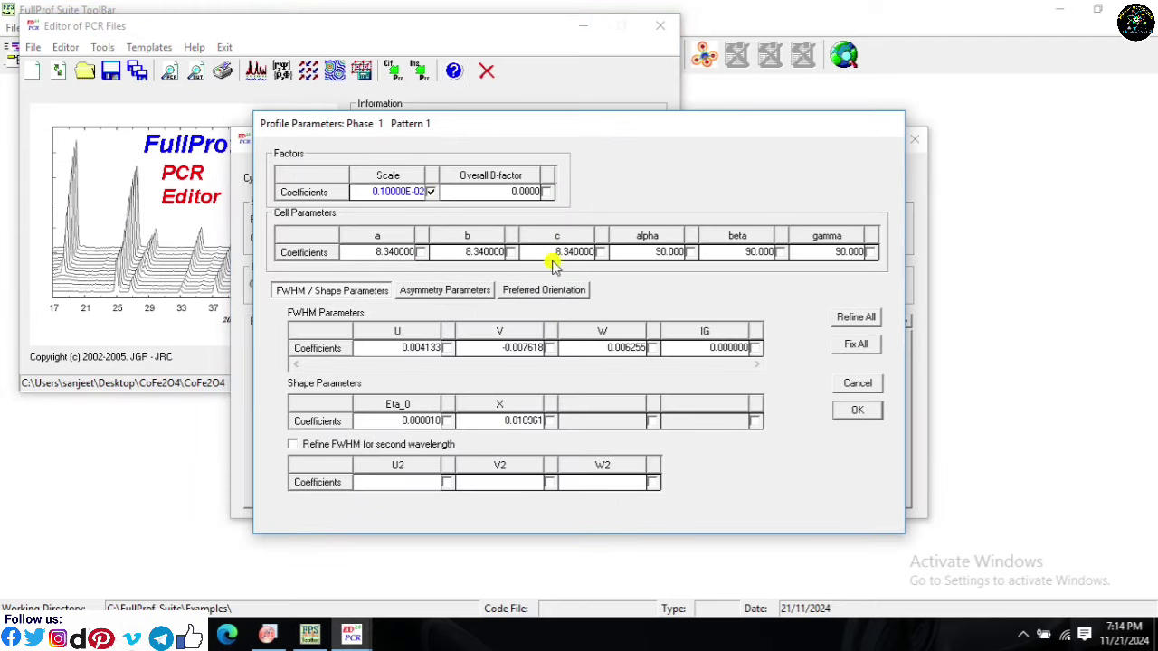
pyautogui.click(857, 410)
pyautogui.click(592, 344)
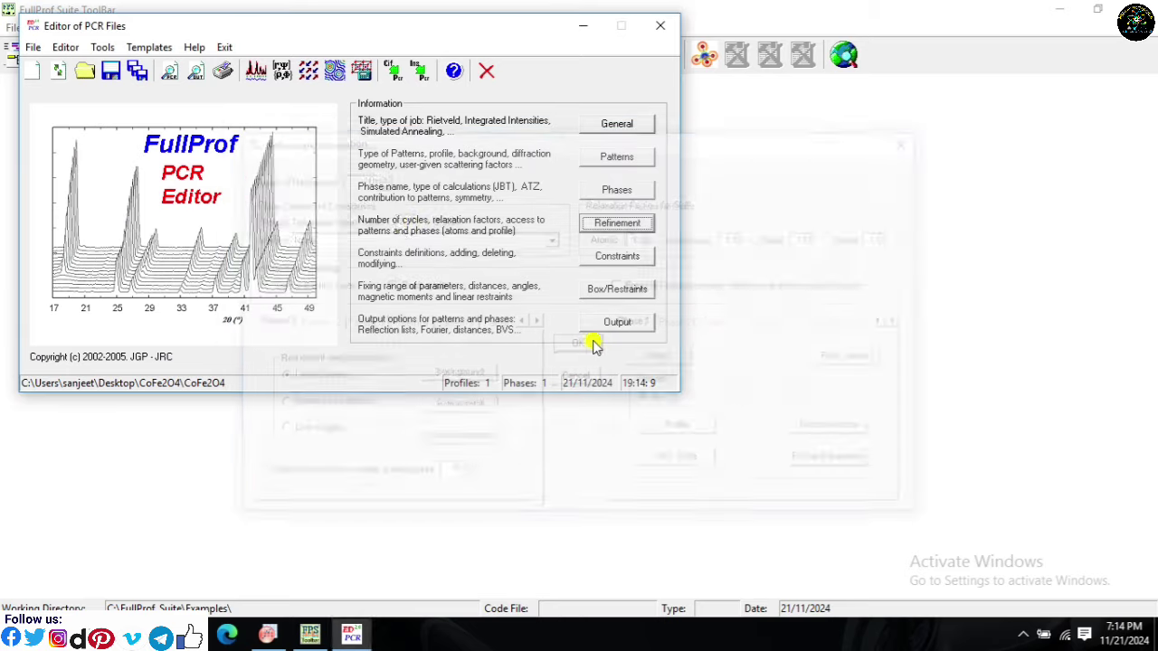
# Step: Run the refinement with the scale factor free, and reload the PCR file
pyautogui.click(256, 71)
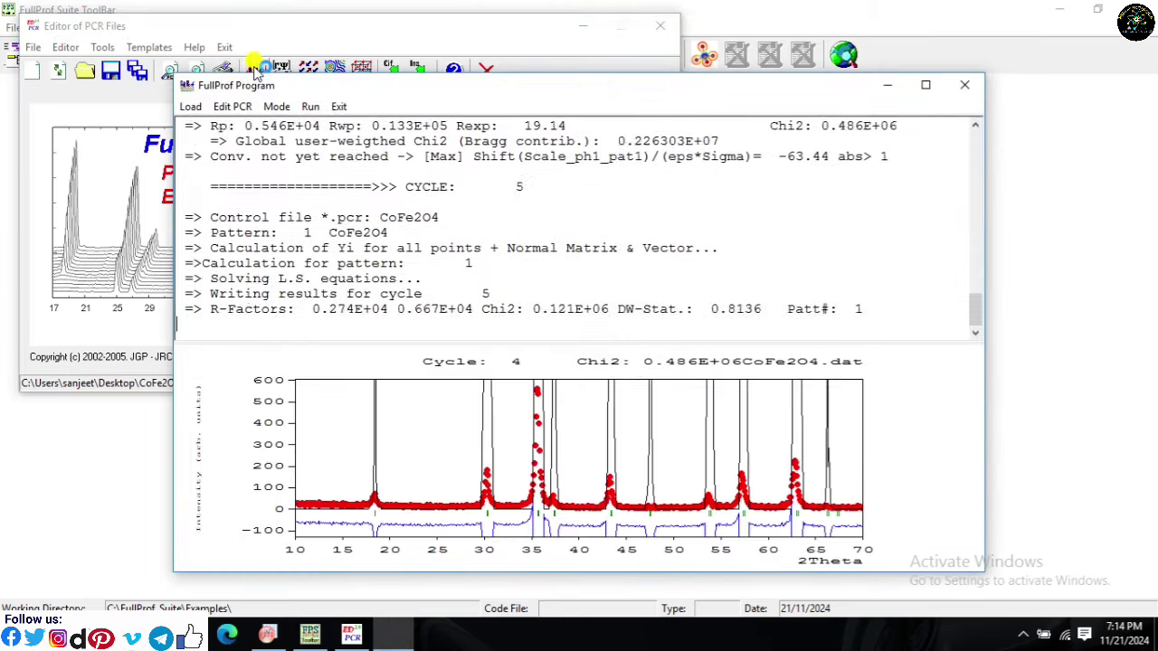
pyautogui.click(340, 108)
pyautogui.click(568, 383)
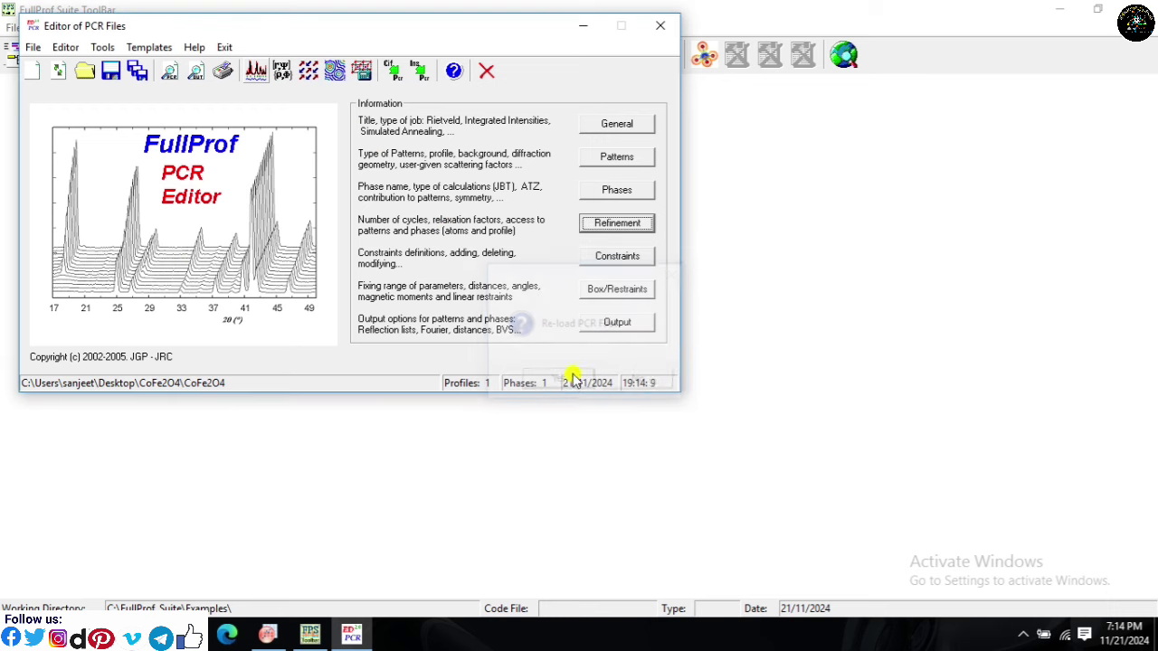
# Step: Enable refinement of cell lengths a, b and c in the phase 1 profile parameters, and accept the refinement information
pyautogui.click(618, 224)
pyautogui.click(690, 428)
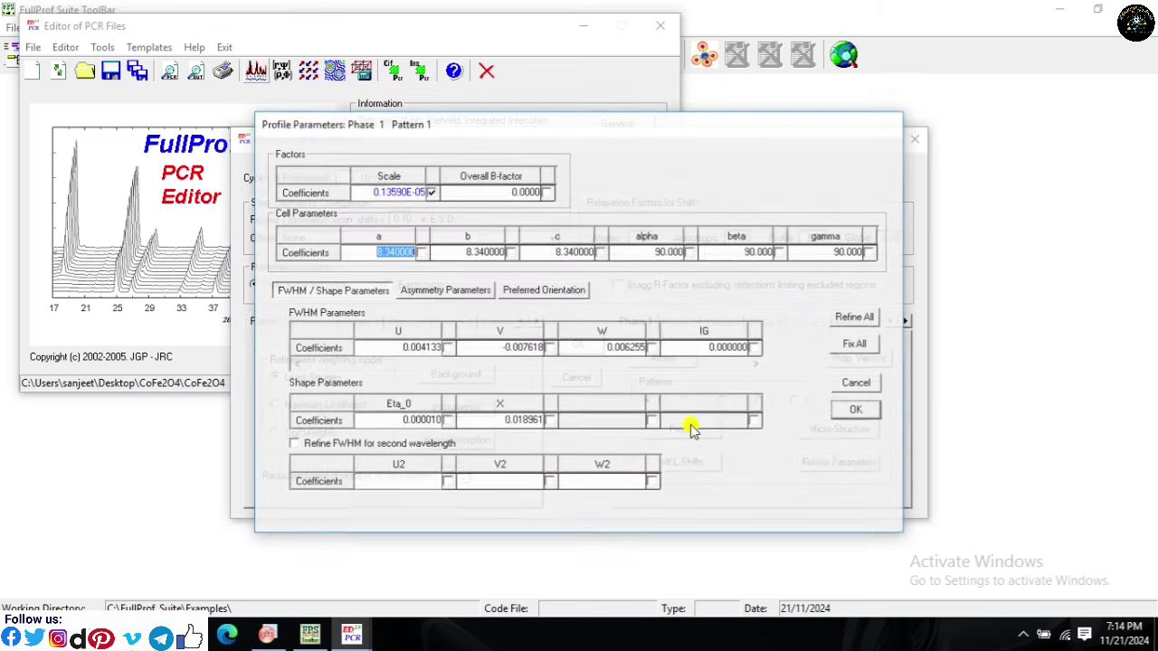
pyautogui.click(421, 253)
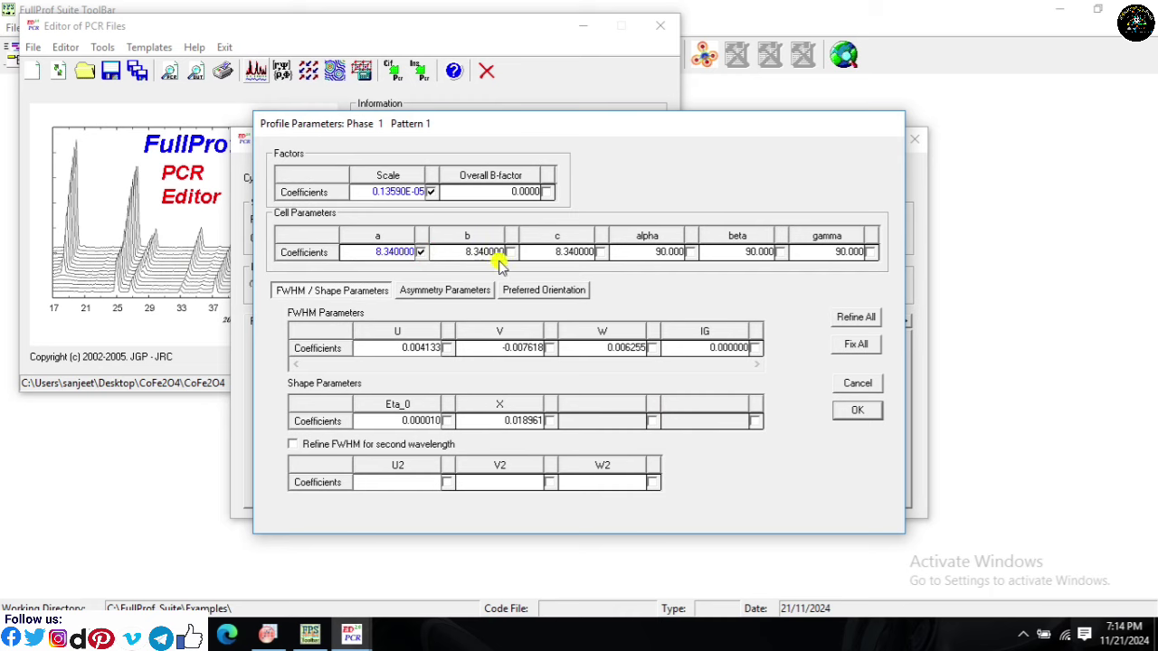
pyautogui.click(600, 252)
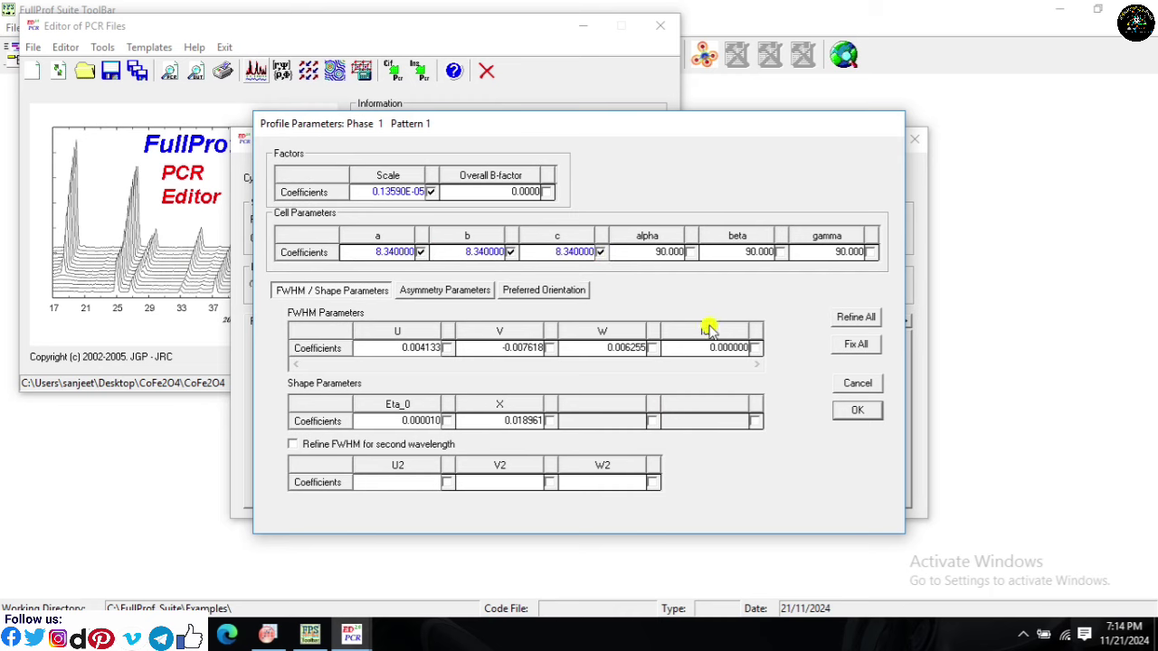
pyautogui.click(851, 413)
pyautogui.click(584, 346)
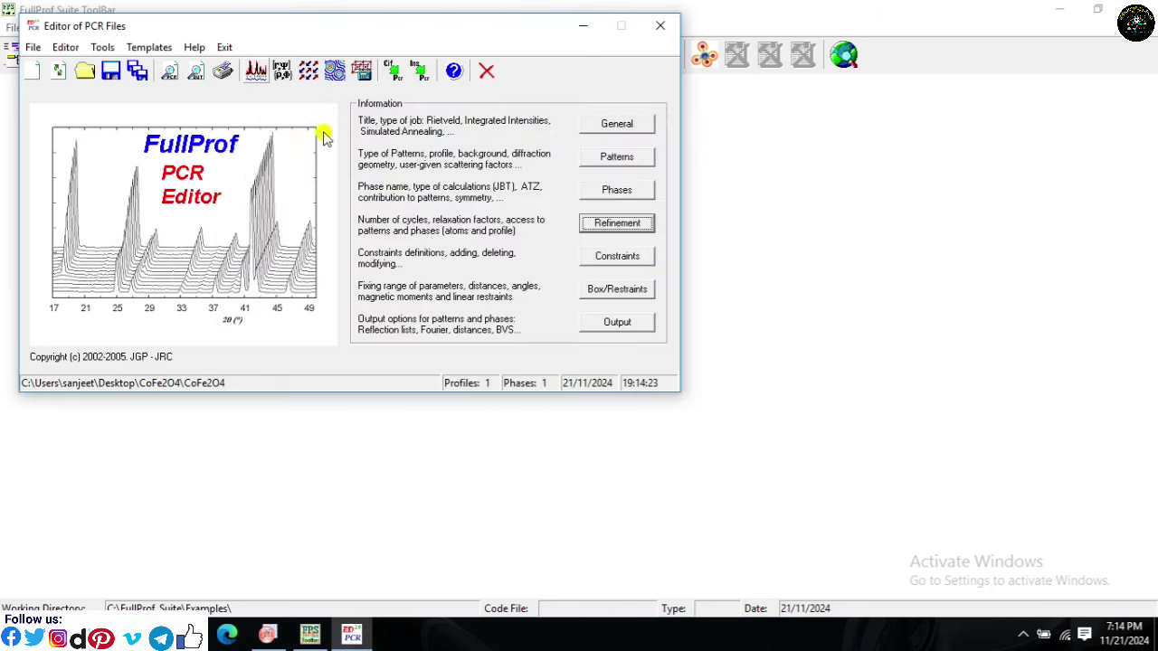
# Step: Run the refinement with the cell lengths free, reload the PCR file, and accept the refinement information unchanged
pyautogui.click(258, 72)
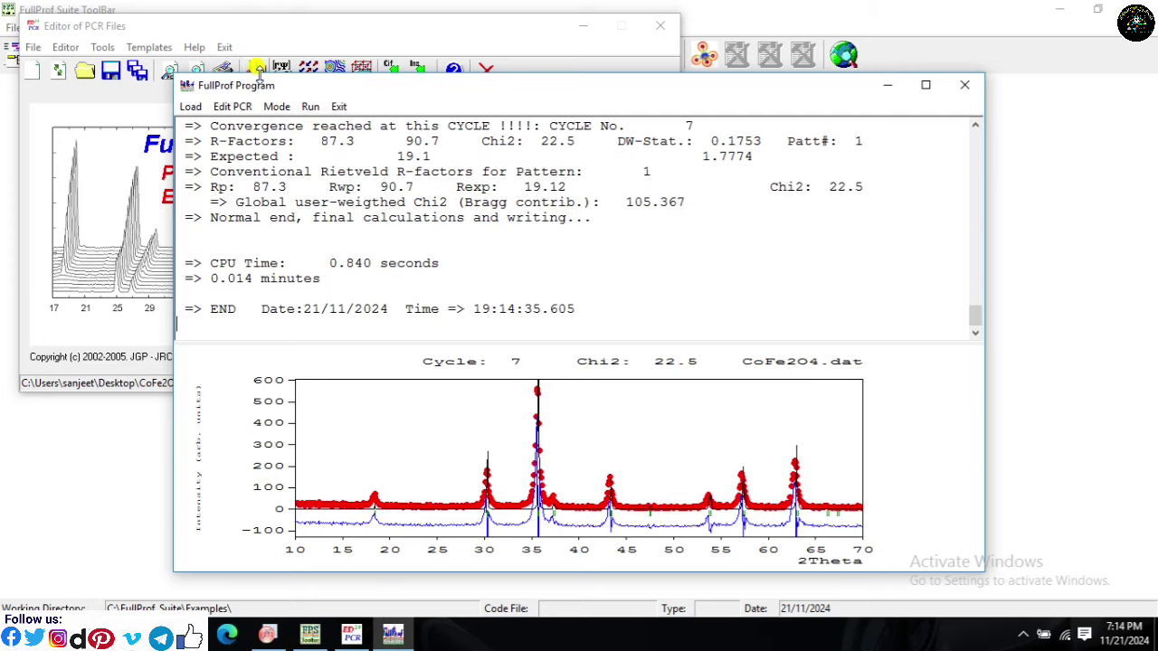
pyautogui.click(339, 107)
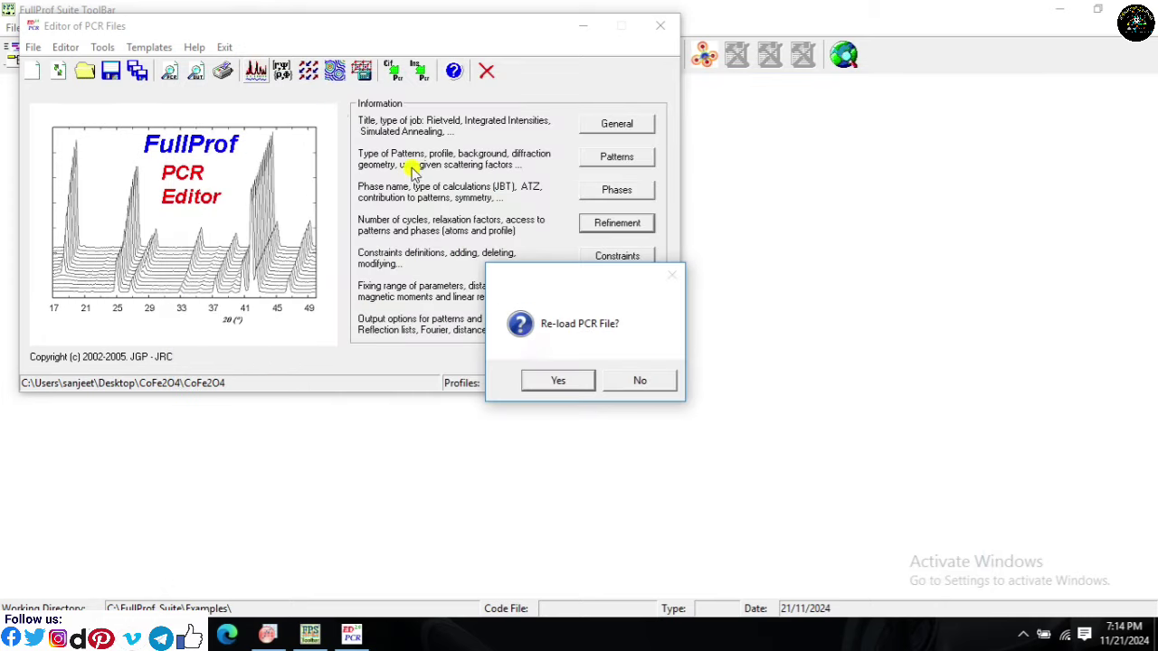
pyautogui.click(558, 385)
pyautogui.click(618, 223)
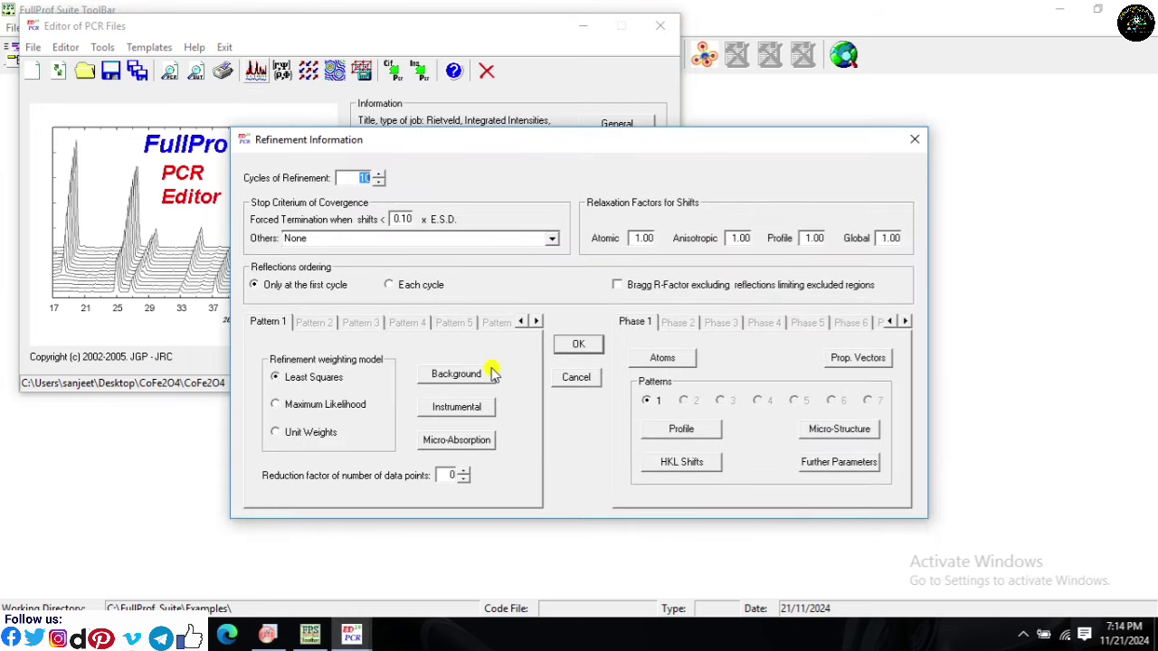
pyautogui.click(575, 349)
# Step: Switch to the desktop, open the CoFe2O4 folder in File Explorer, and copy all its files
pyautogui.click(584, 25)
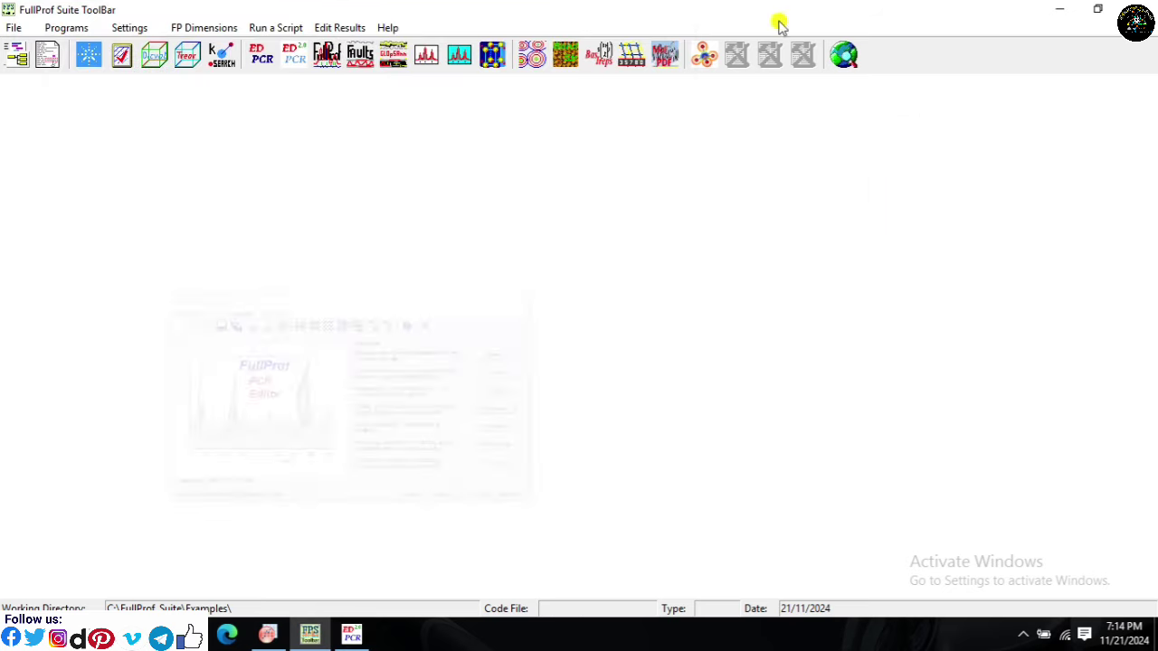
pyautogui.click(1047, 9)
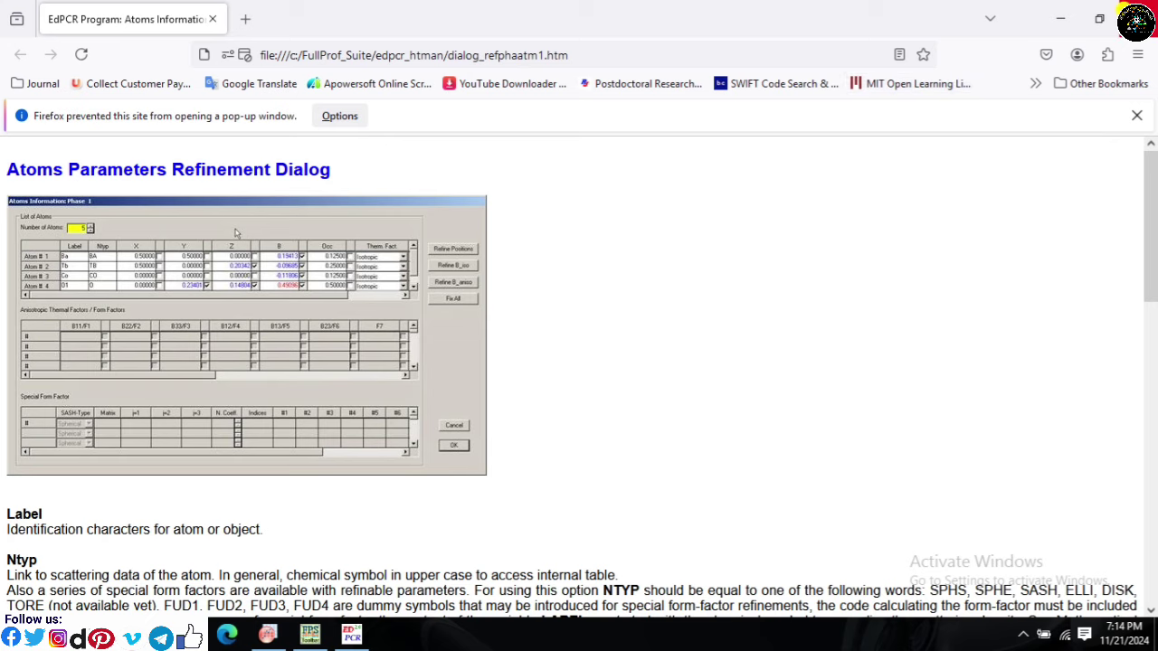
pyautogui.click(1060, 18)
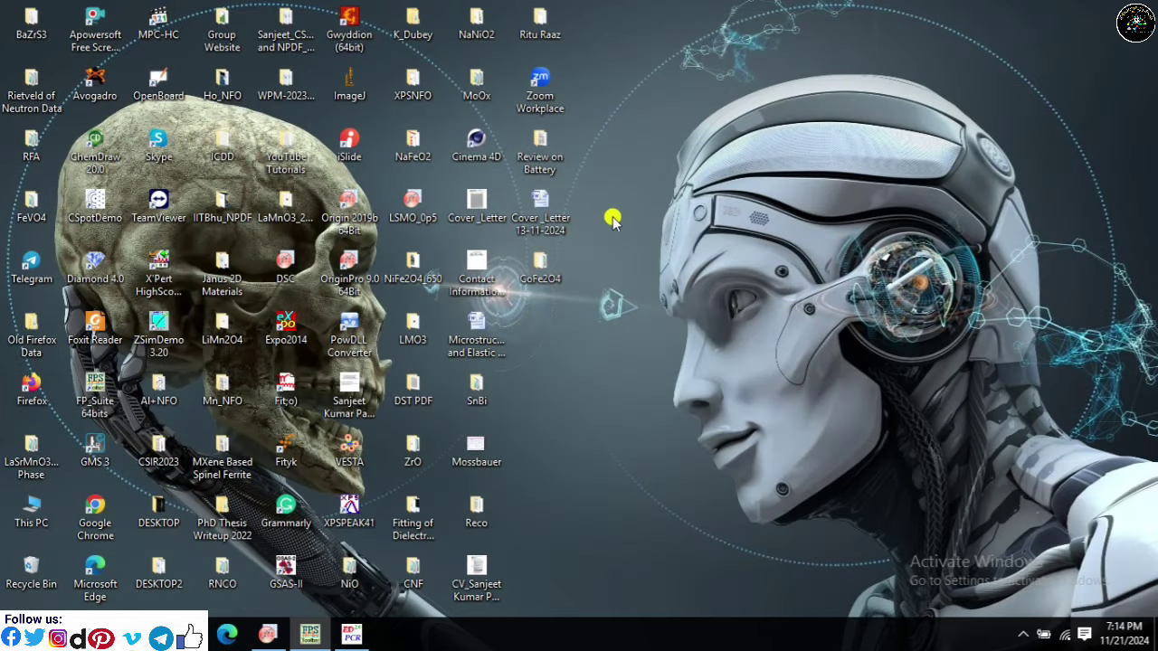
pyautogui.doubleClick(556, 282)
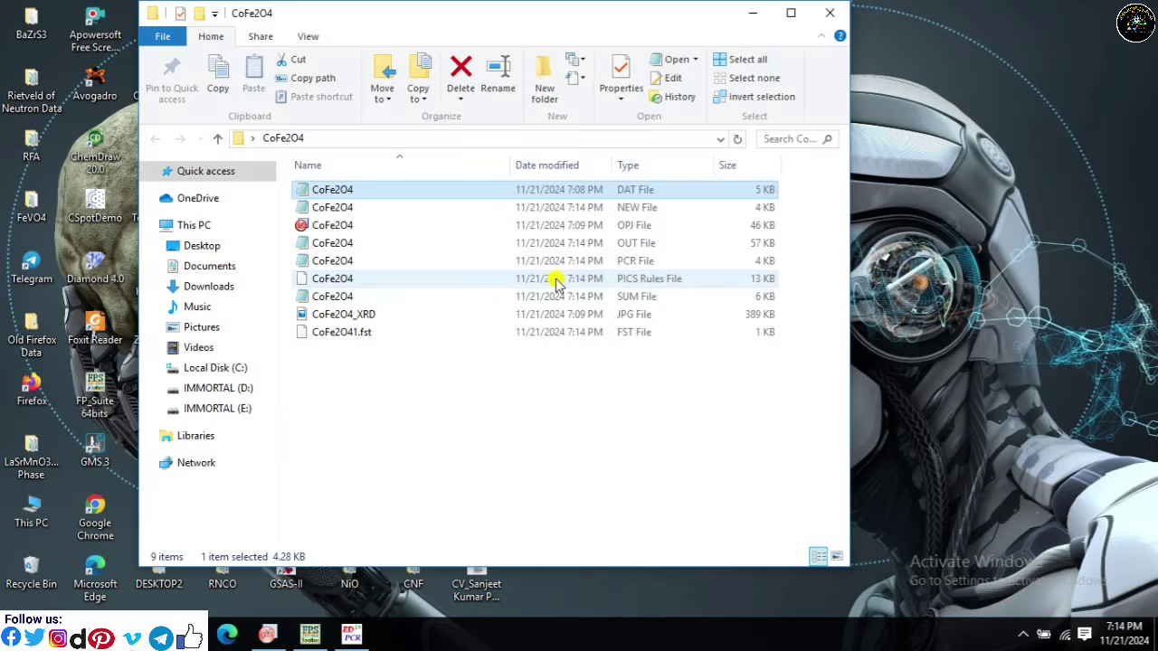
pyautogui.click(793, 14)
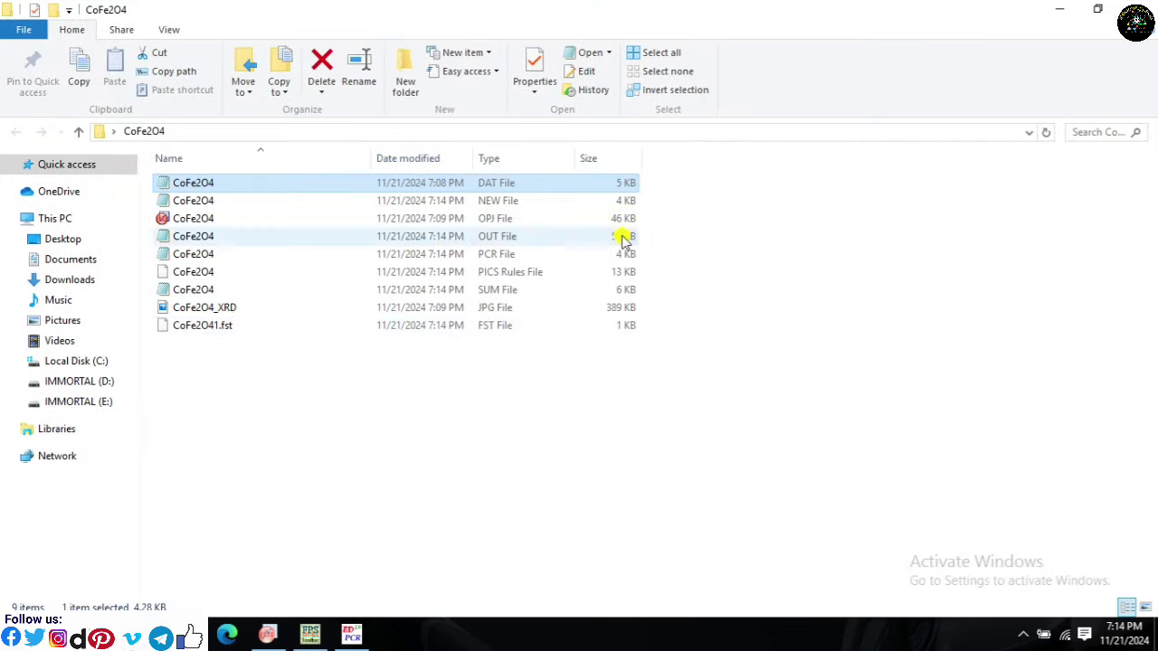
pyautogui.click(502, 398)
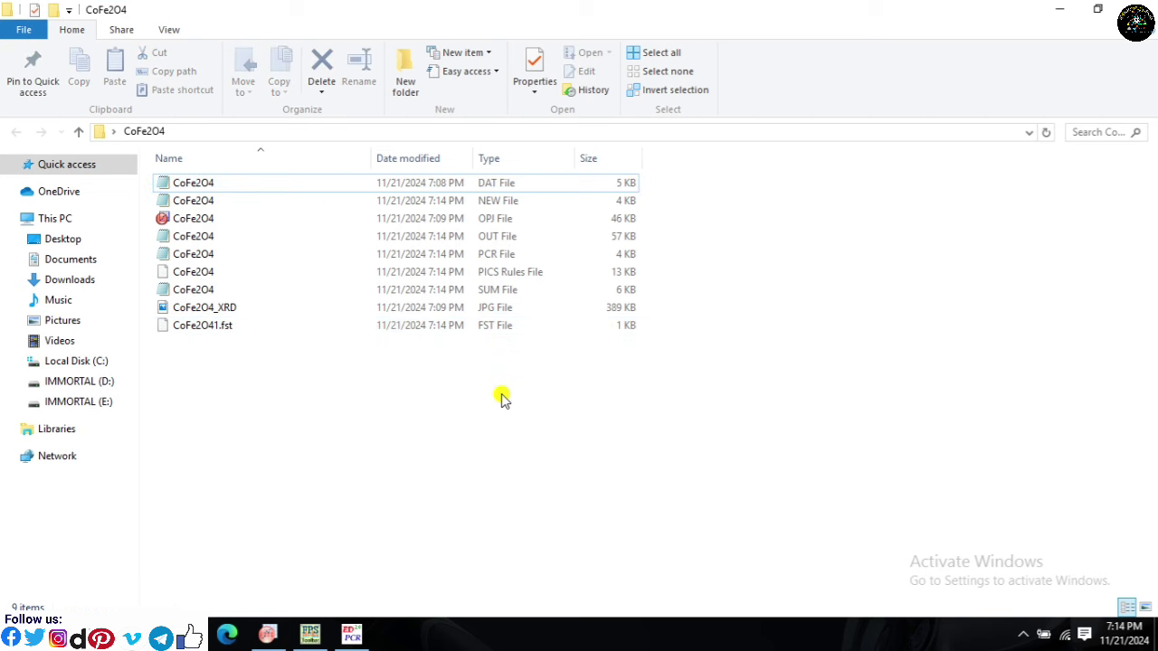
pyautogui.hotkey('ctrl', 'a')
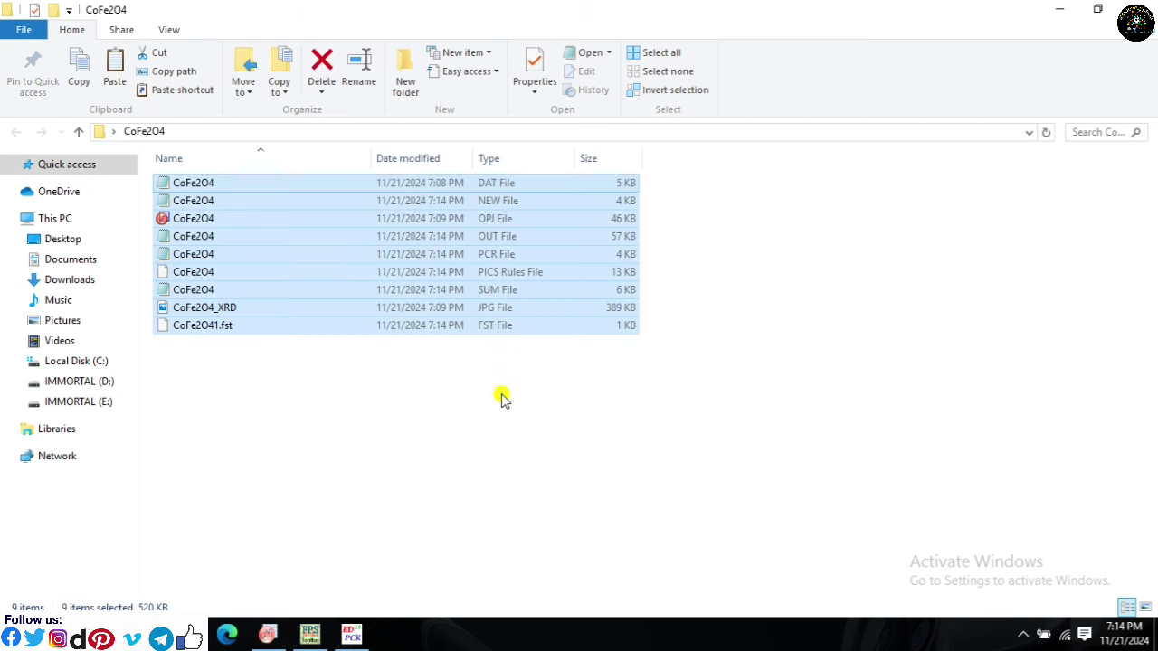
pyautogui.rightClick(504, 323)
pyautogui.click(544, 516)
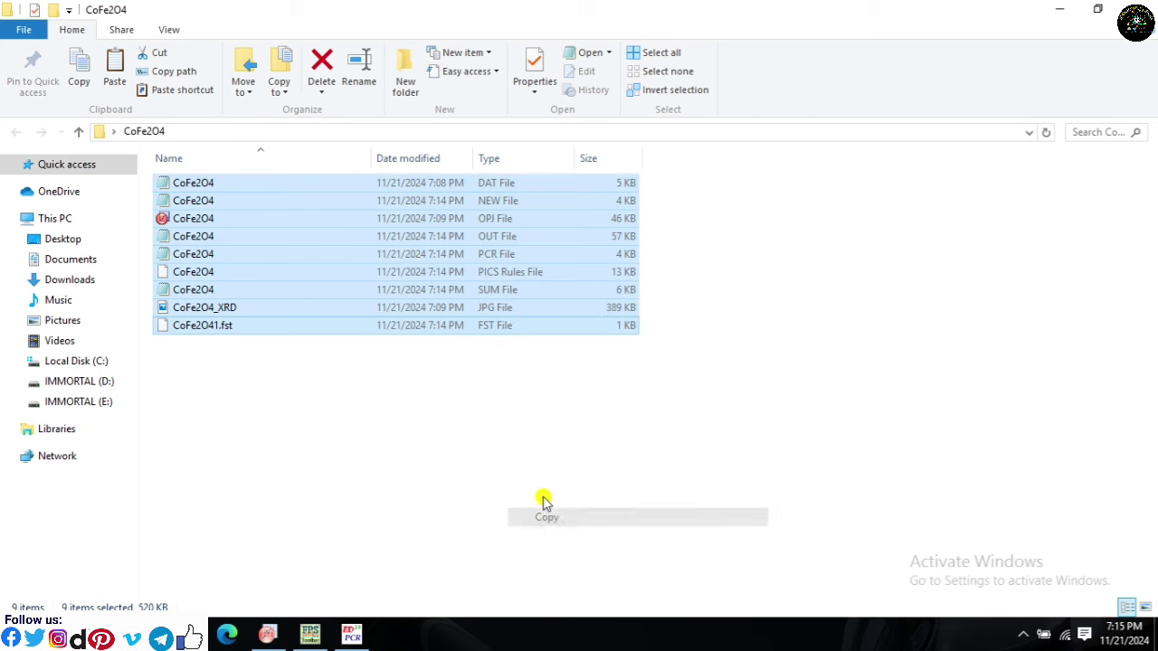
# Step: Create a new folder named Backup inside the CoFe2O4 folder
pyautogui.rightClick(536, 443)
pyautogui.moveTo(574, 405)
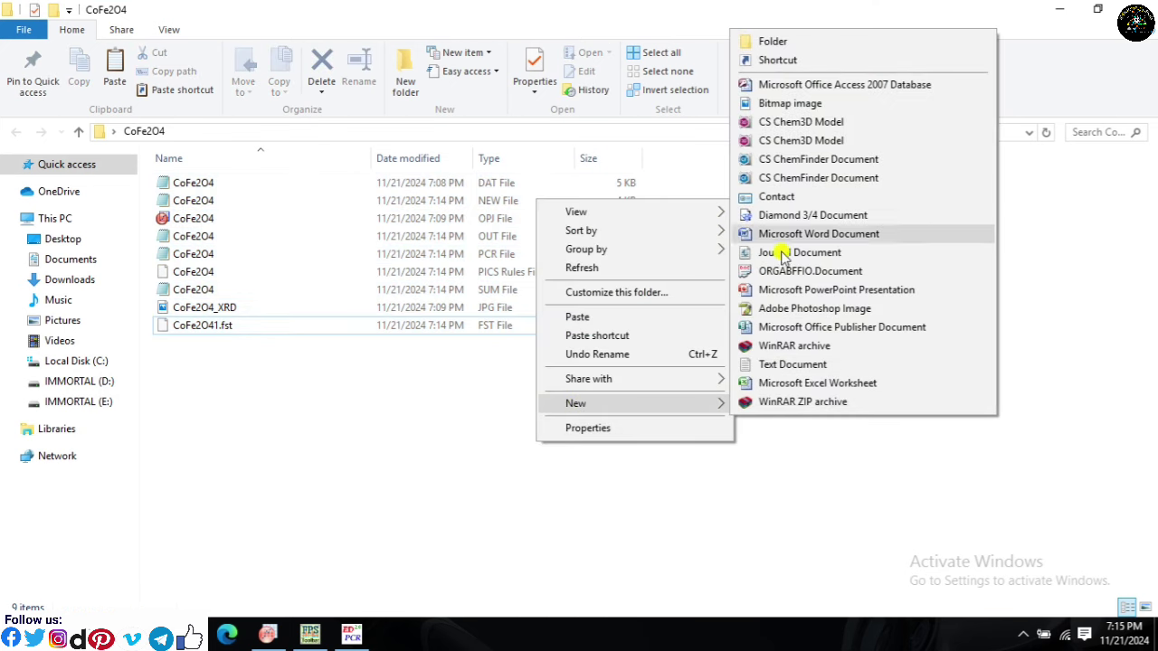
pyautogui.click(774, 45)
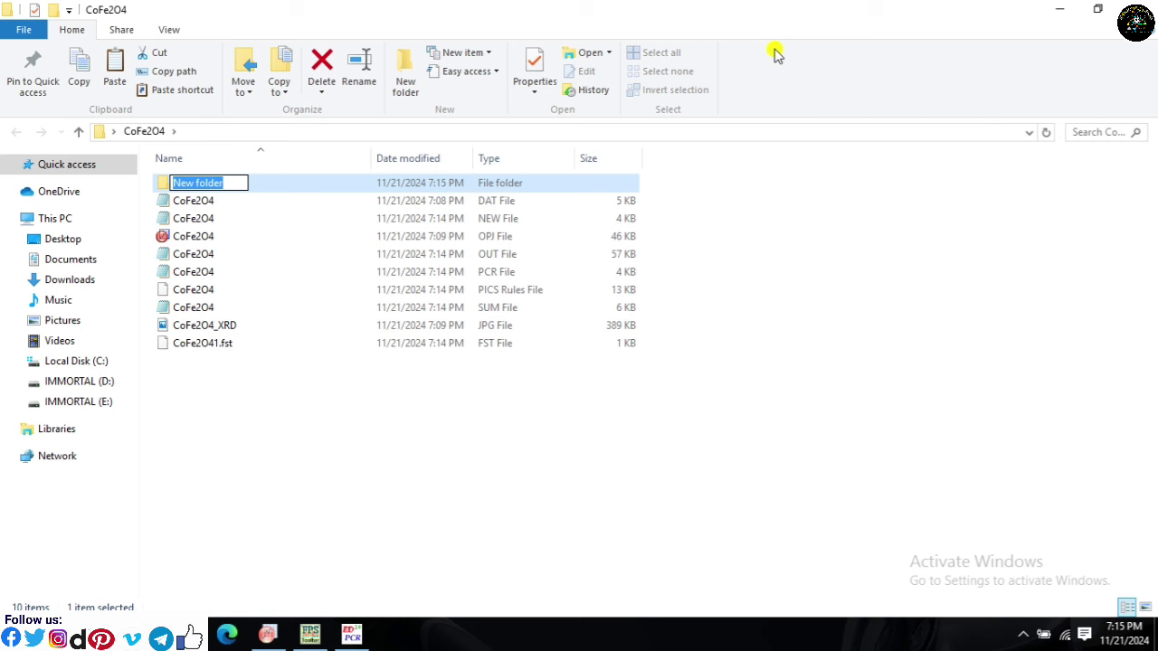
pyautogui.write('Backup')
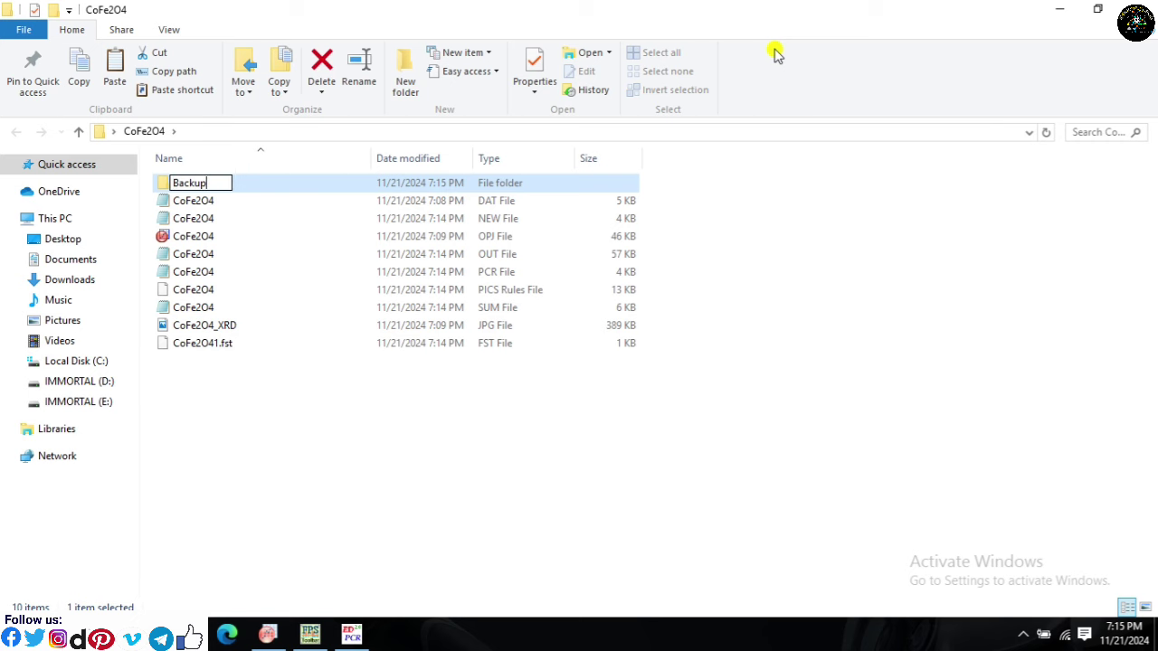
pyautogui.click(312, 188)
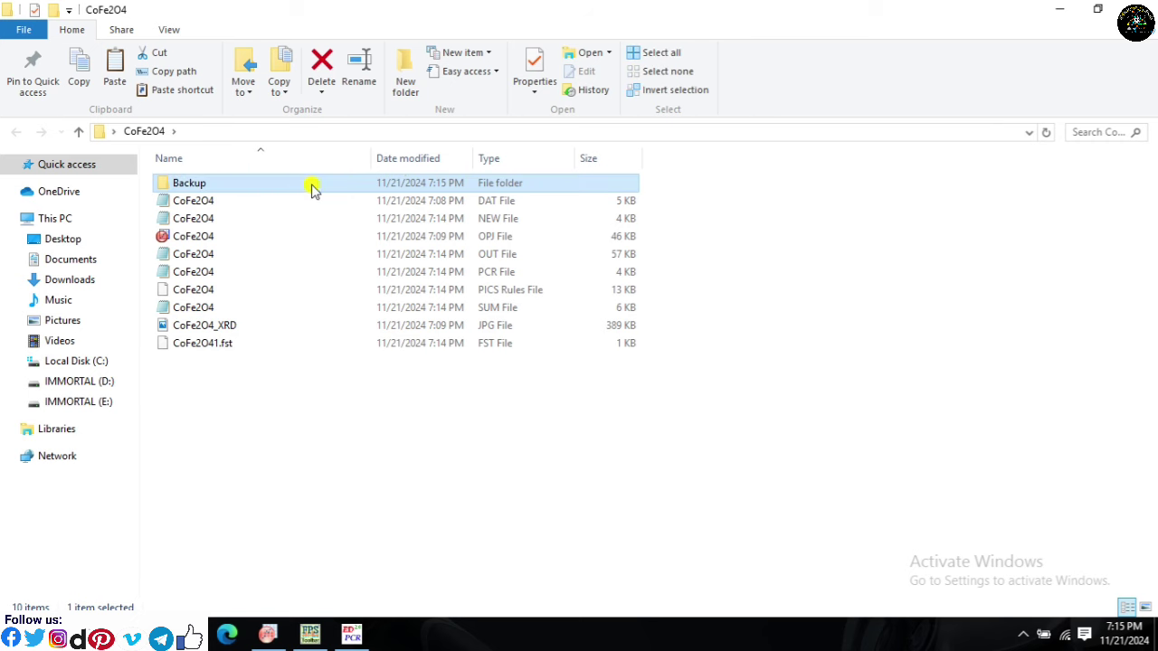
# Step: Paste the copied refinement files into the Backup folder and close the folder window
pyautogui.doubleClick(298, 190)
pyautogui.rightClick(302, 201)
pyautogui.click(351, 316)
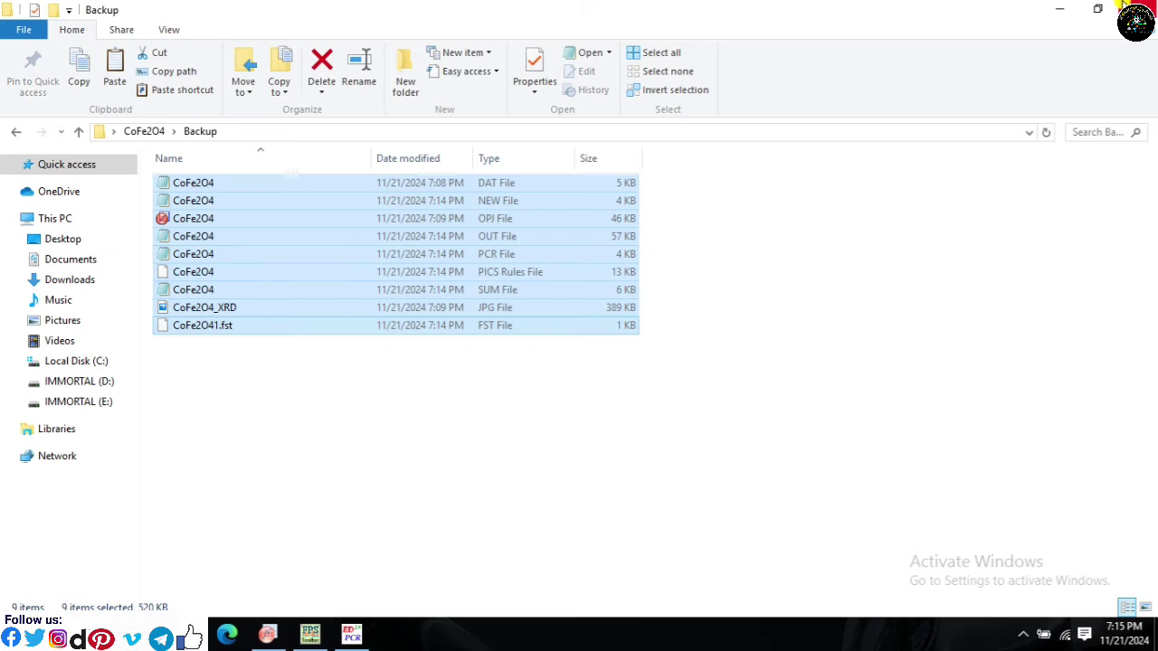
pyautogui.click(1136, 9)
# Step: Switch back to the FullProf PCR editor and enable refinement of background polynomial coefficient a_0 for pattern 1
pyautogui.click(310, 635)
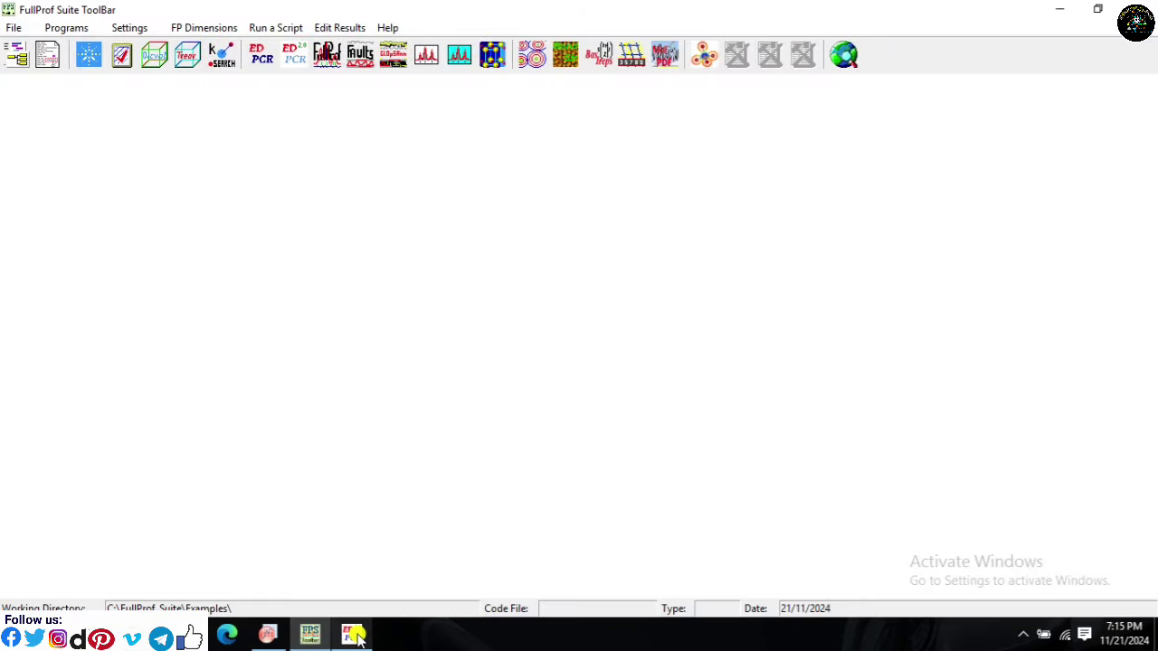
pyautogui.click(352, 636)
pyautogui.click(624, 224)
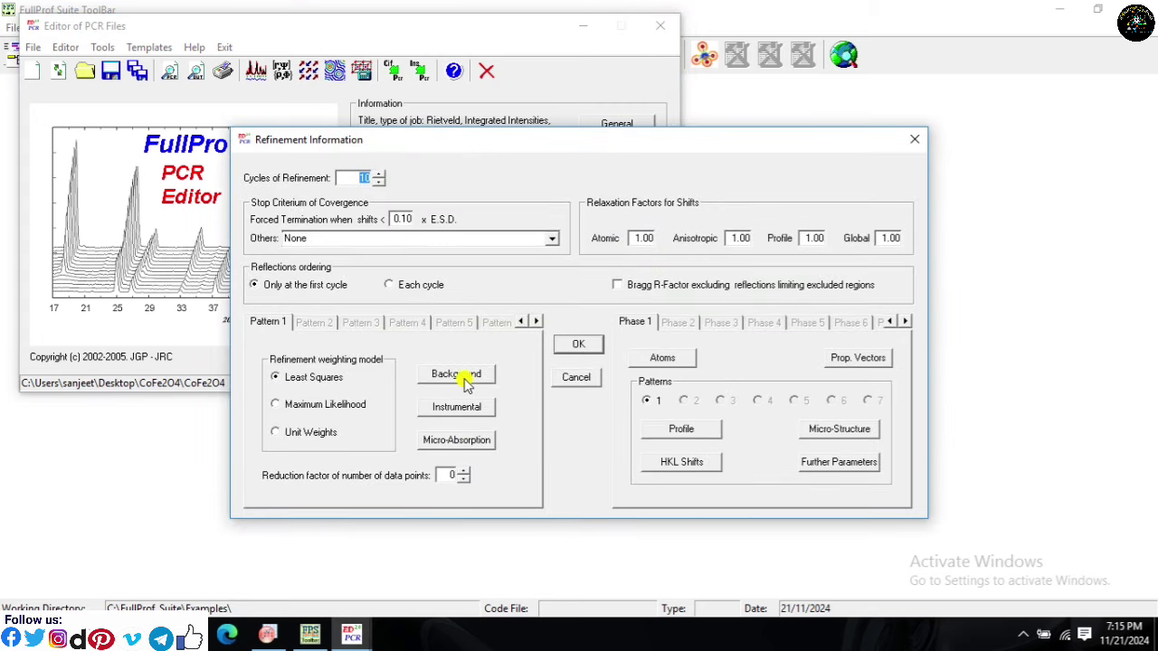
pyautogui.click(461, 376)
pyautogui.click(404, 412)
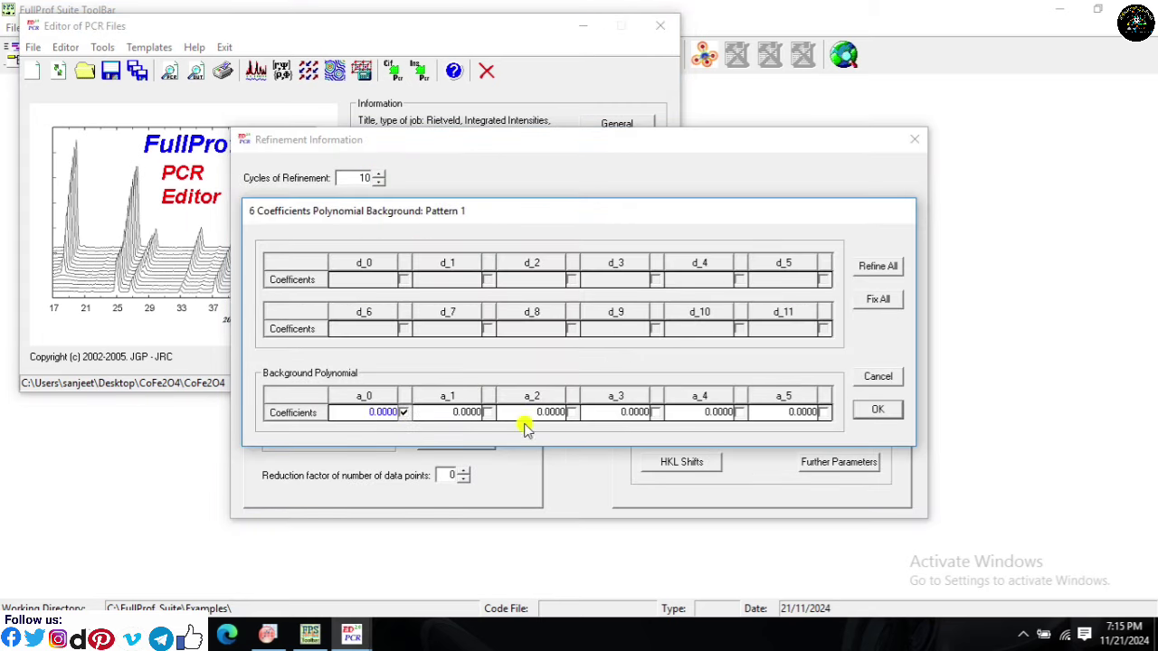
pyautogui.click(876, 411)
pyautogui.click(575, 347)
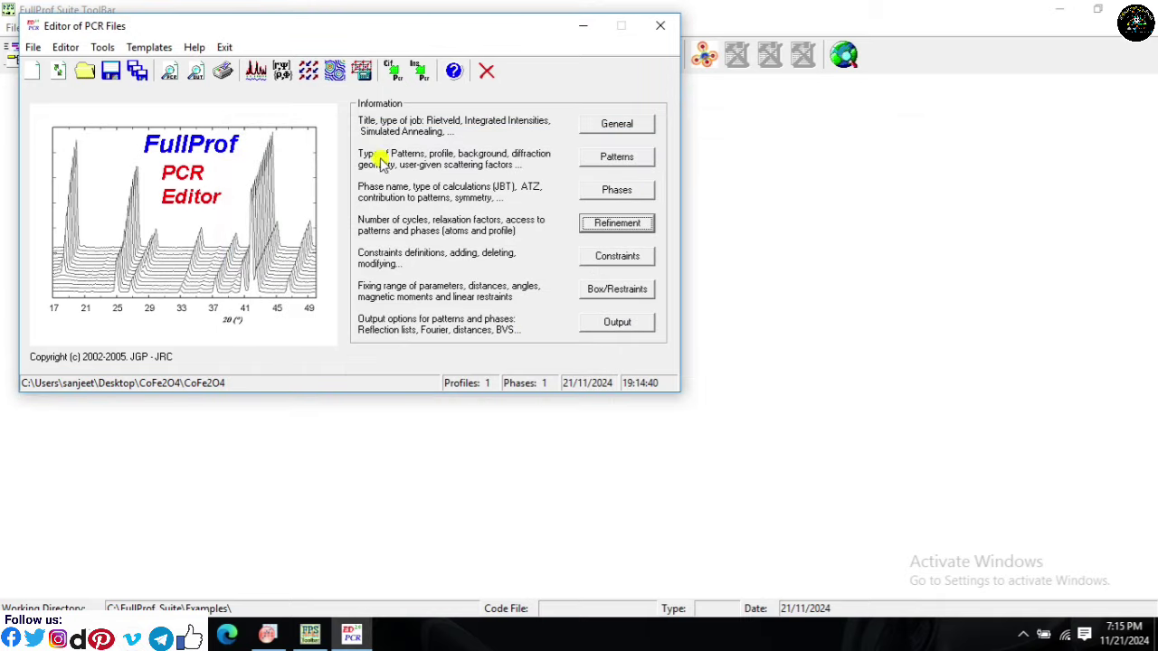
# Step: Run the refinement with background coefficient a_0 free, and reload the PCR file
pyautogui.click(257, 70)
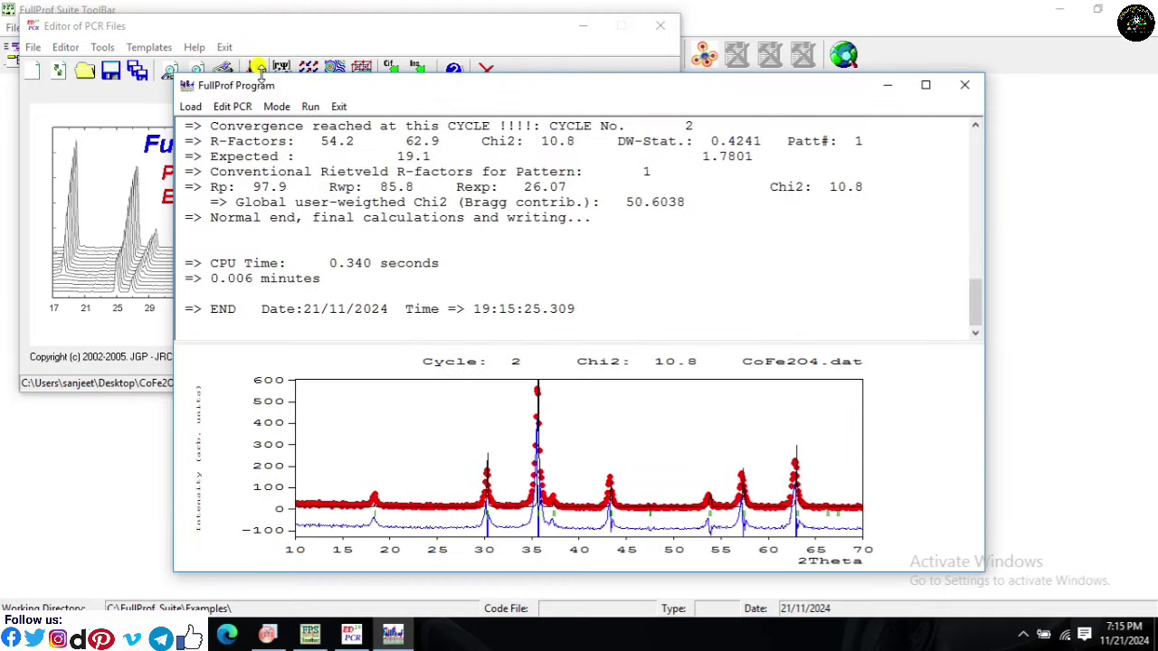
pyautogui.click(339, 105)
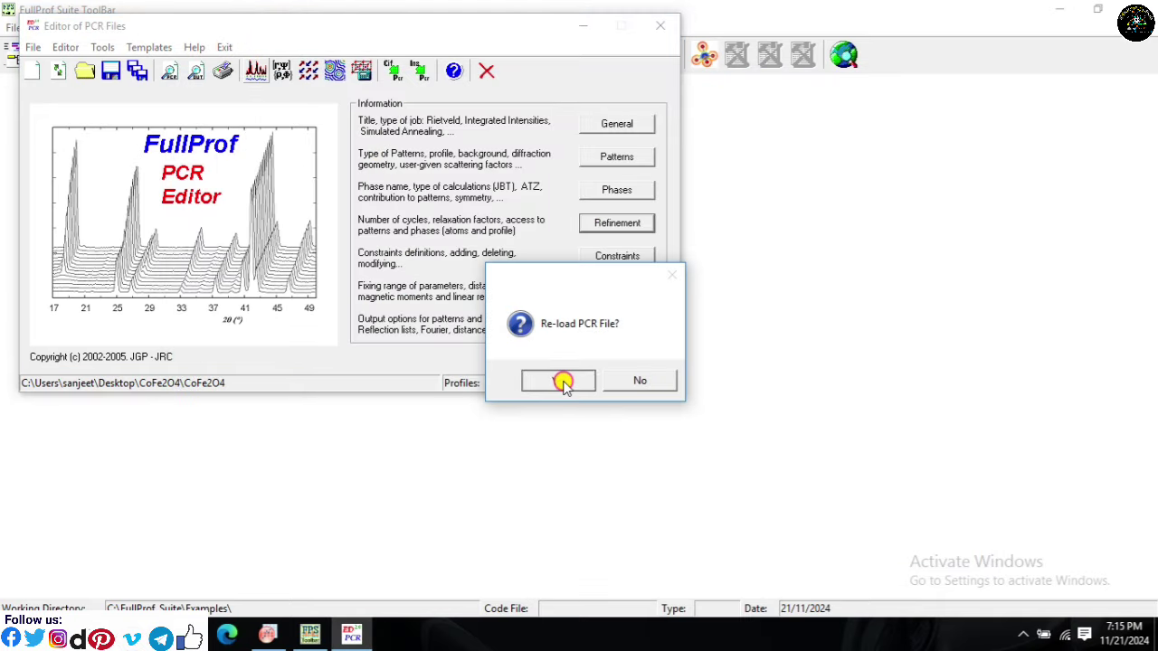
pyautogui.click(561, 381)
# Step: Fix background coefficient a_0 and enable refinement of a_1 in the pattern 1 background polynomial
pyautogui.click(622, 222)
pyautogui.click(466, 377)
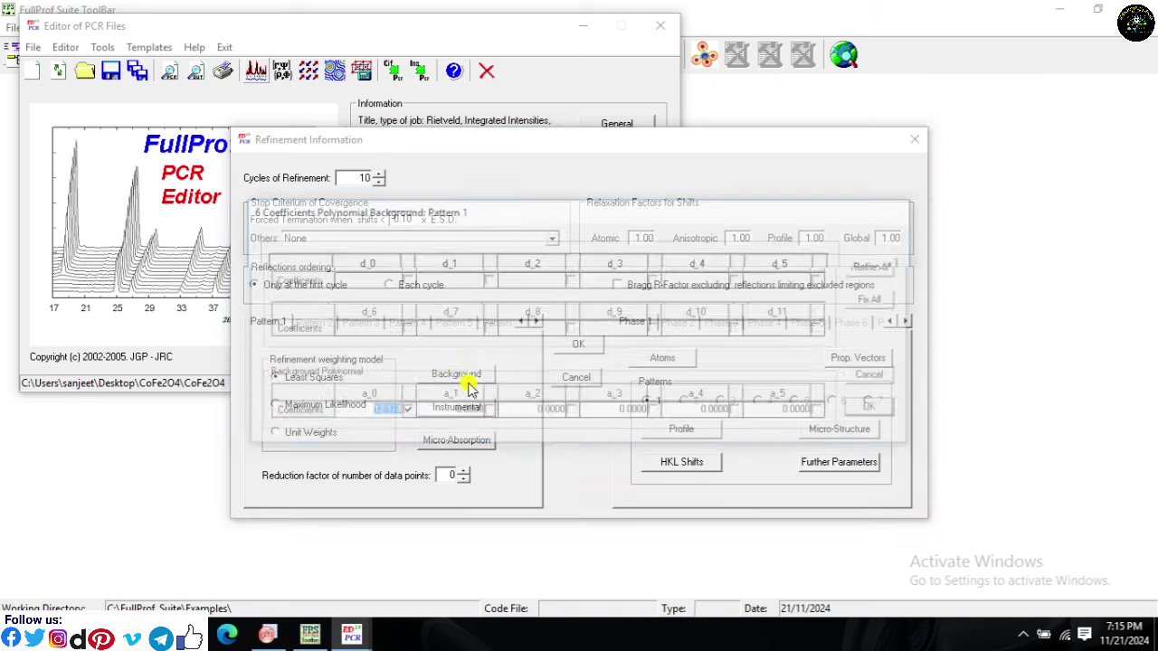
pyautogui.click(487, 411)
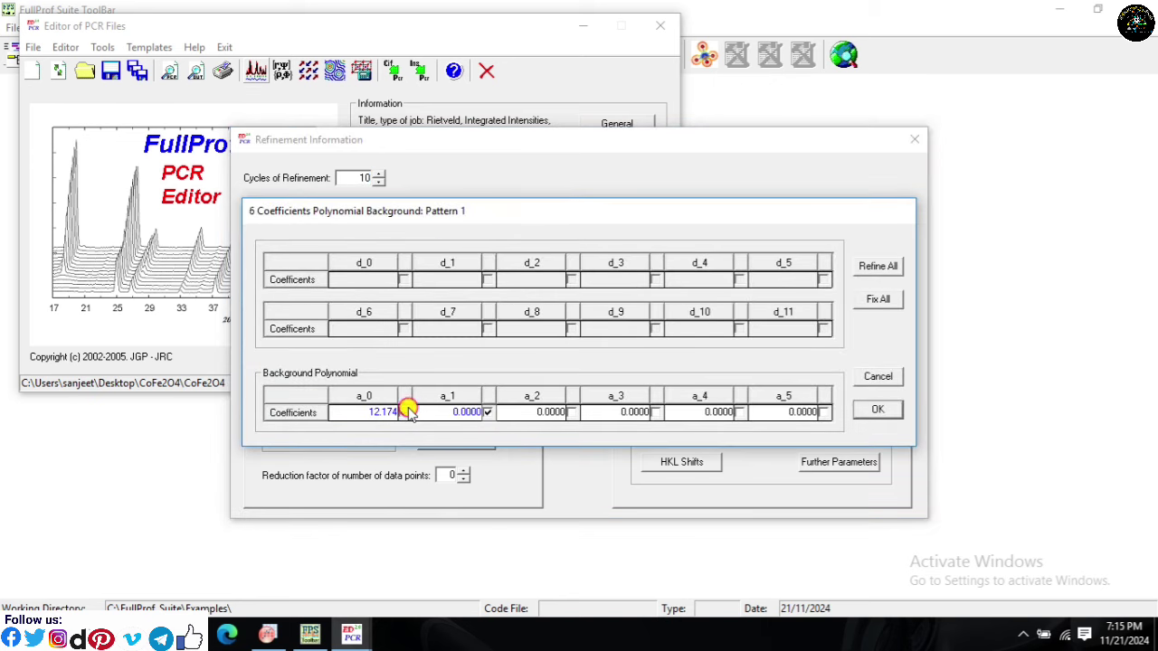
pyautogui.click(875, 408)
pyautogui.click(582, 343)
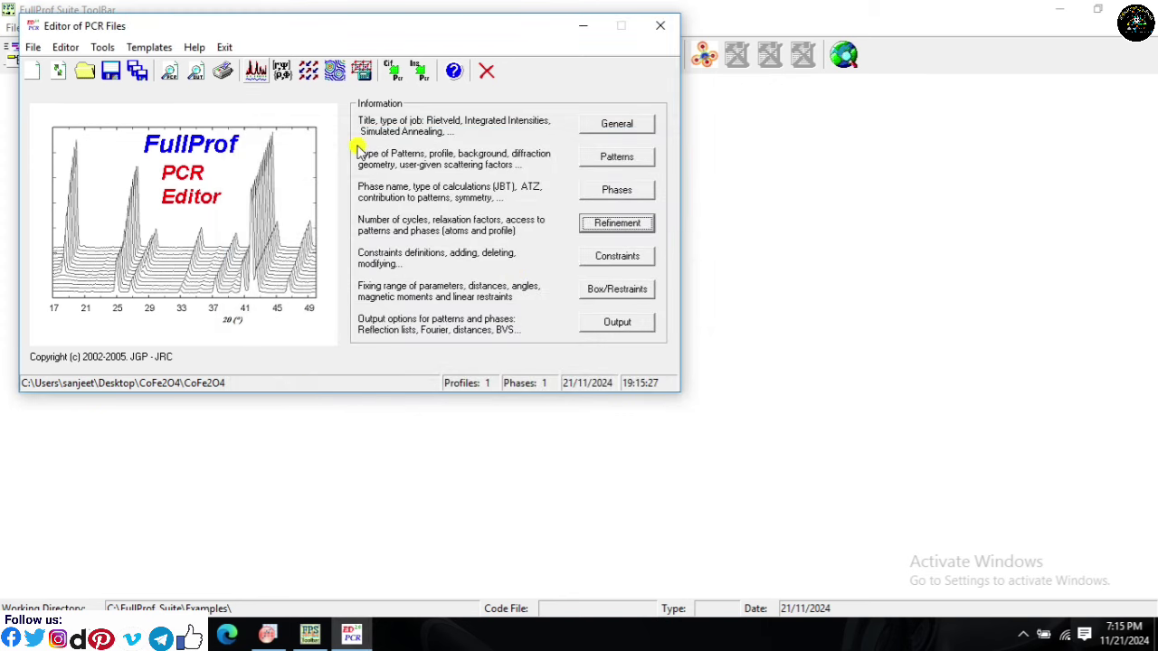
# Step: Run the refinement with background coefficient a_1 free, and reload the PCR file
pyautogui.click(267, 77)
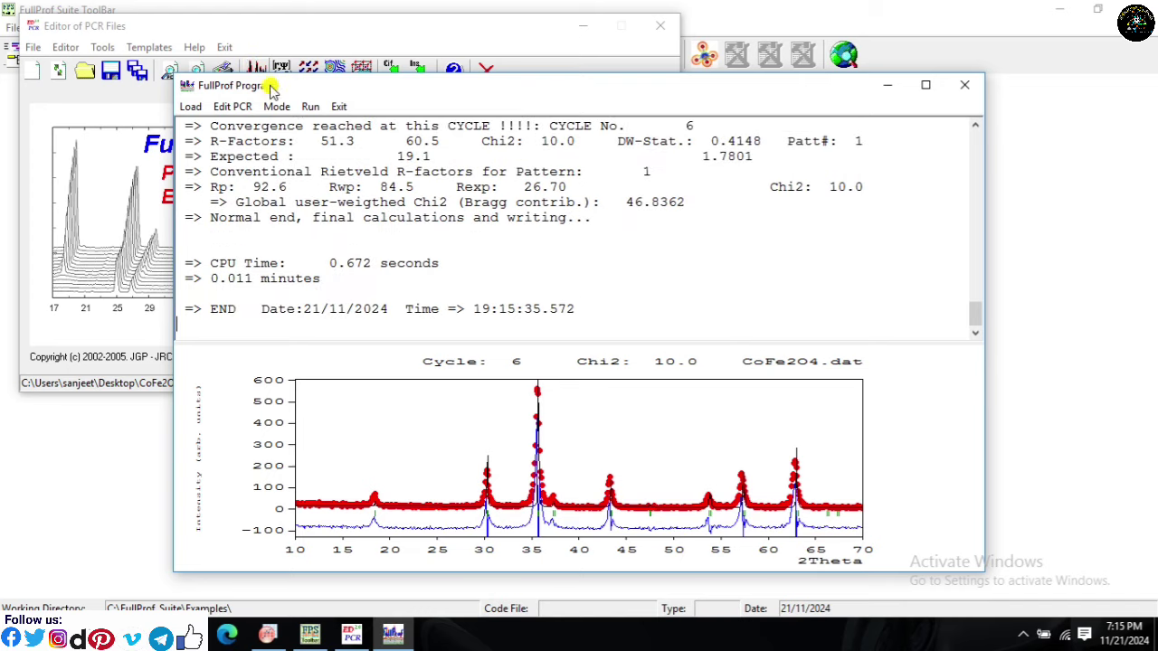
pyautogui.click(338, 107)
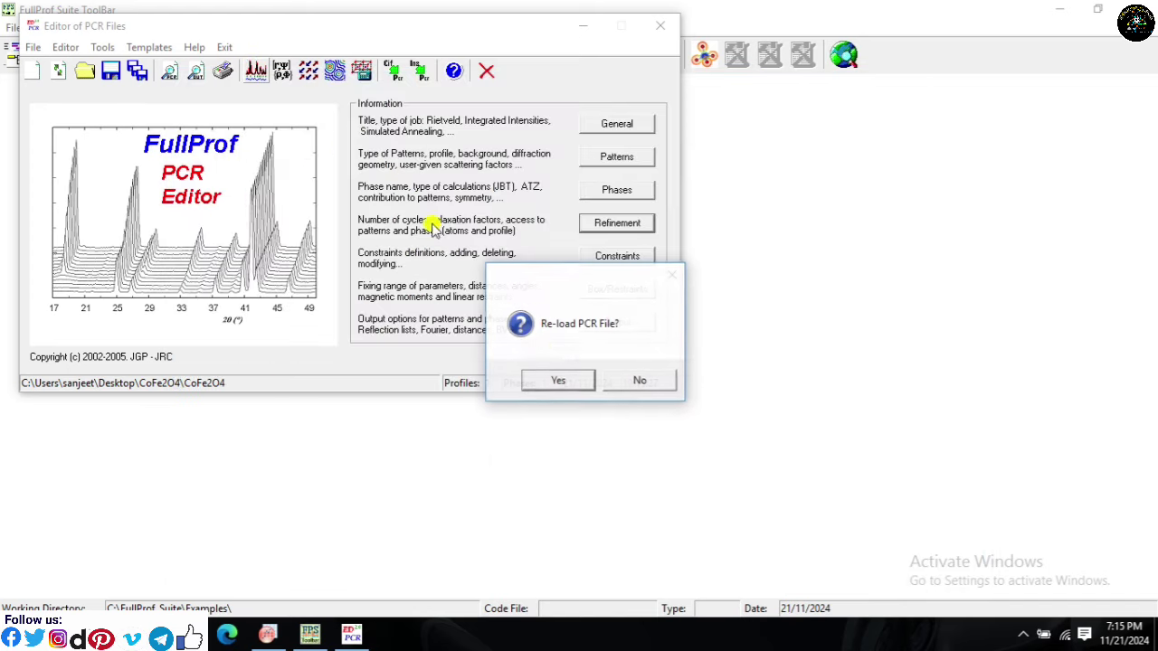
pyautogui.click(575, 381)
# Step: Enable refinement of background coefficient a_2 and fix a_1 in the pattern 1 background polynomial
pyautogui.click(618, 225)
pyautogui.click(452, 375)
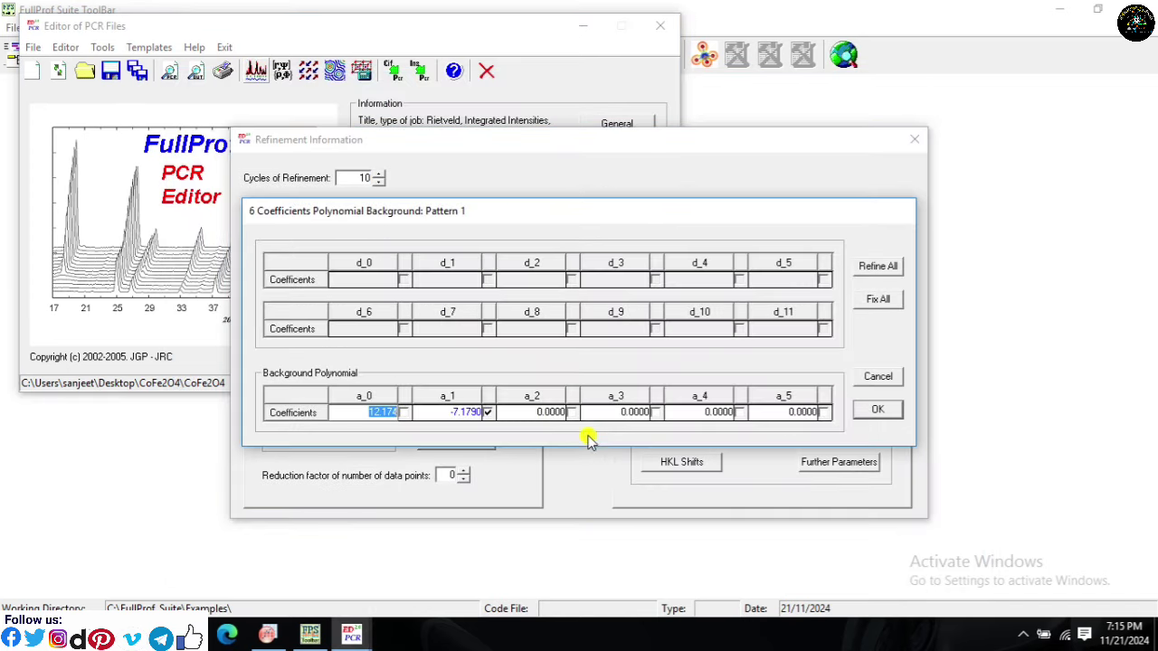
pyautogui.click(571, 412)
pyautogui.click(489, 411)
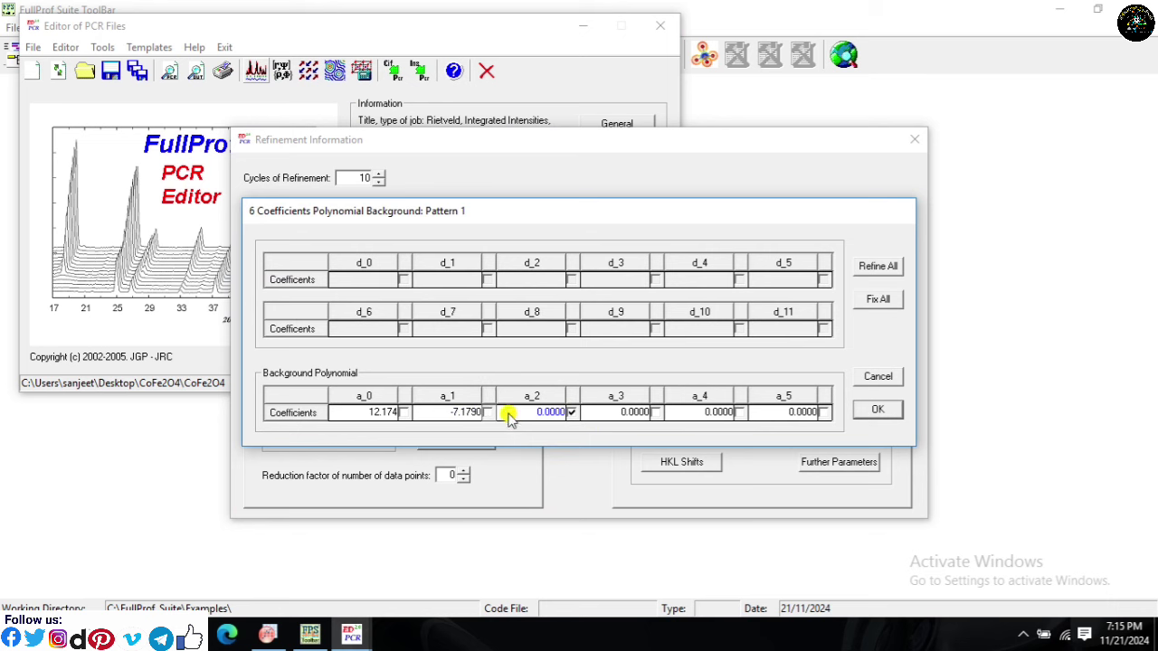
pyautogui.click(873, 412)
pyautogui.click(576, 347)
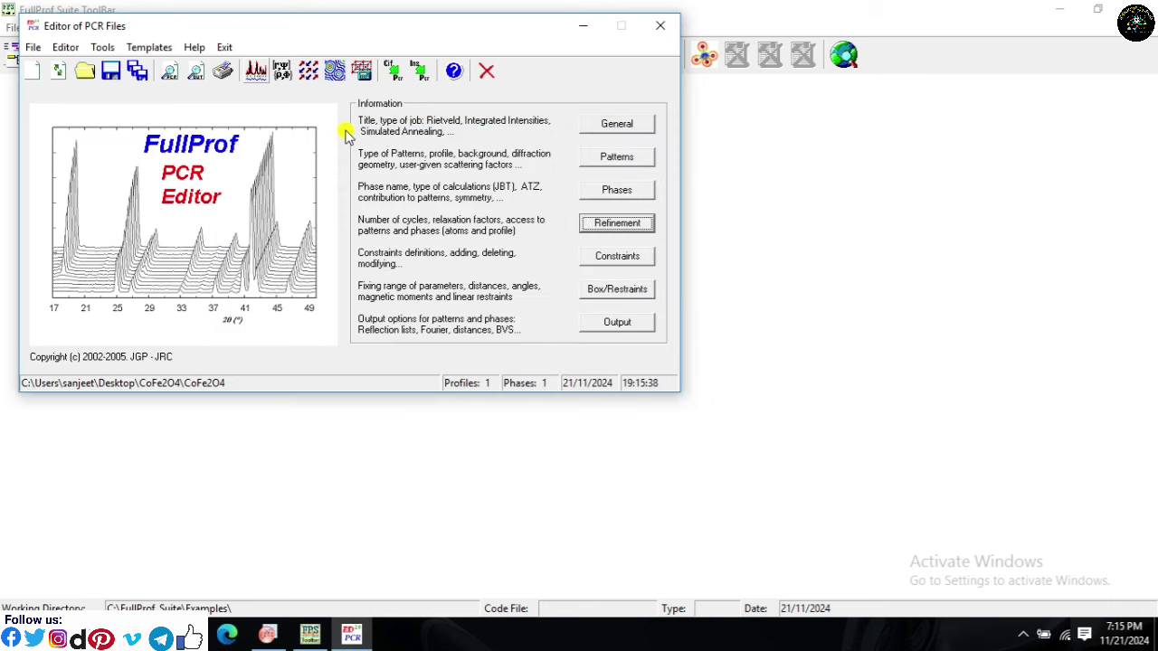
# Step: Run the refinement with background coefficient a_2 free, and reload the PCR file
pyautogui.click(255, 72)
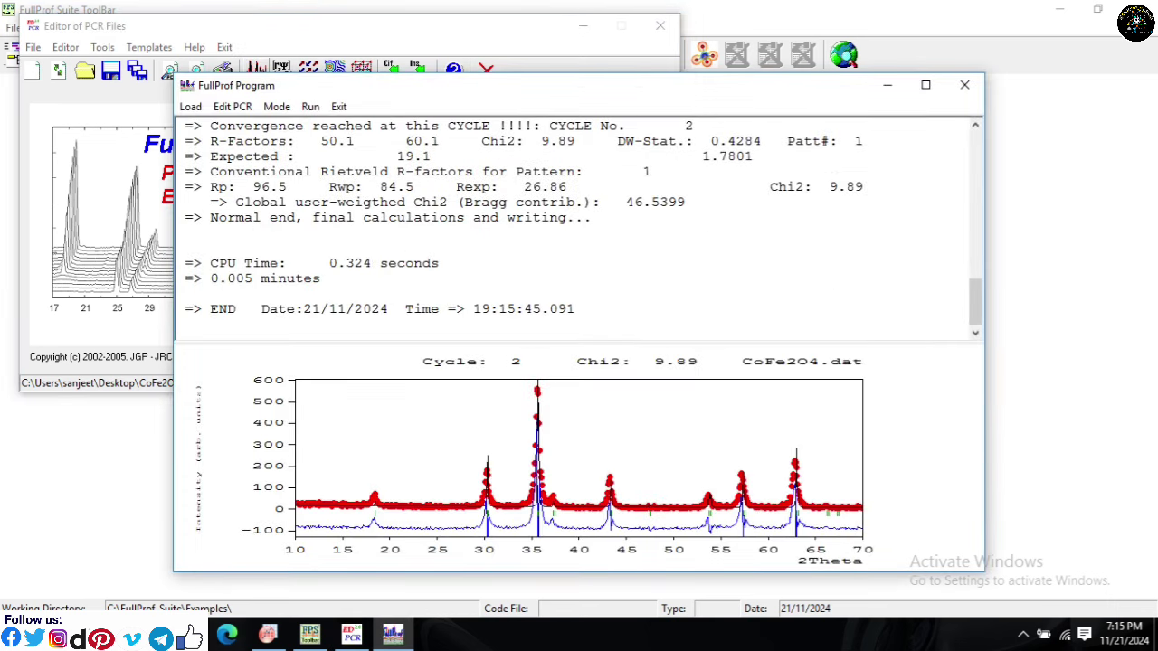
pyautogui.click(338, 106)
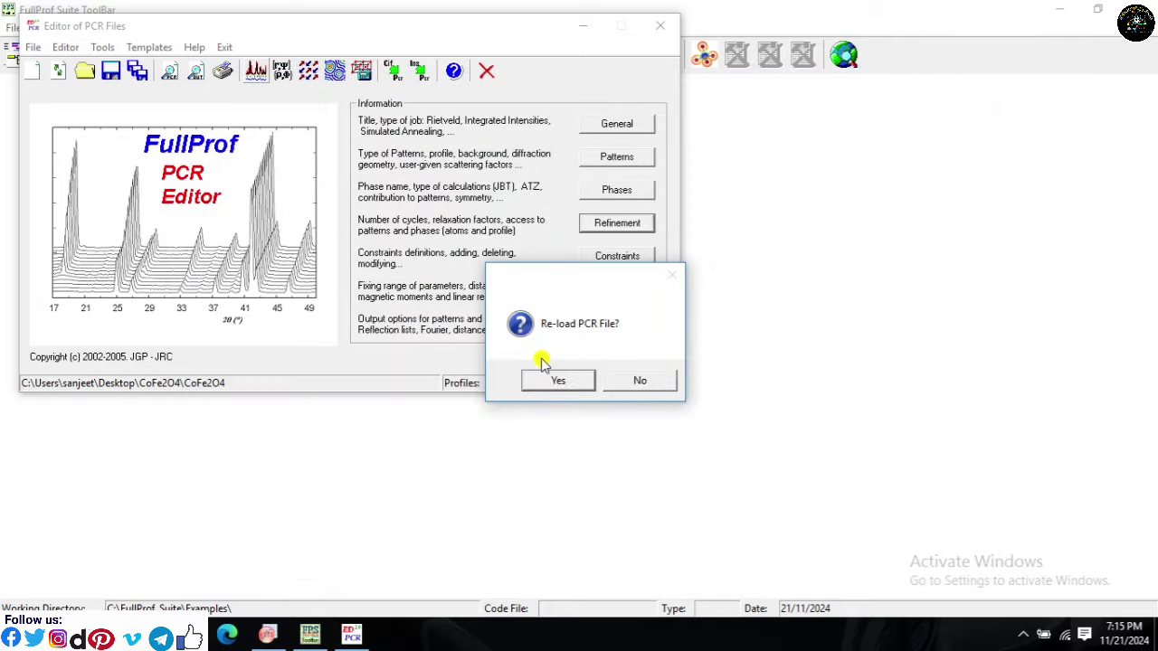
pyautogui.click(566, 374)
# Step: Fix background coefficient a_2 and enable refinement of a_3 in the pattern 1 background polynomial
pyautogui.click(619, 224)
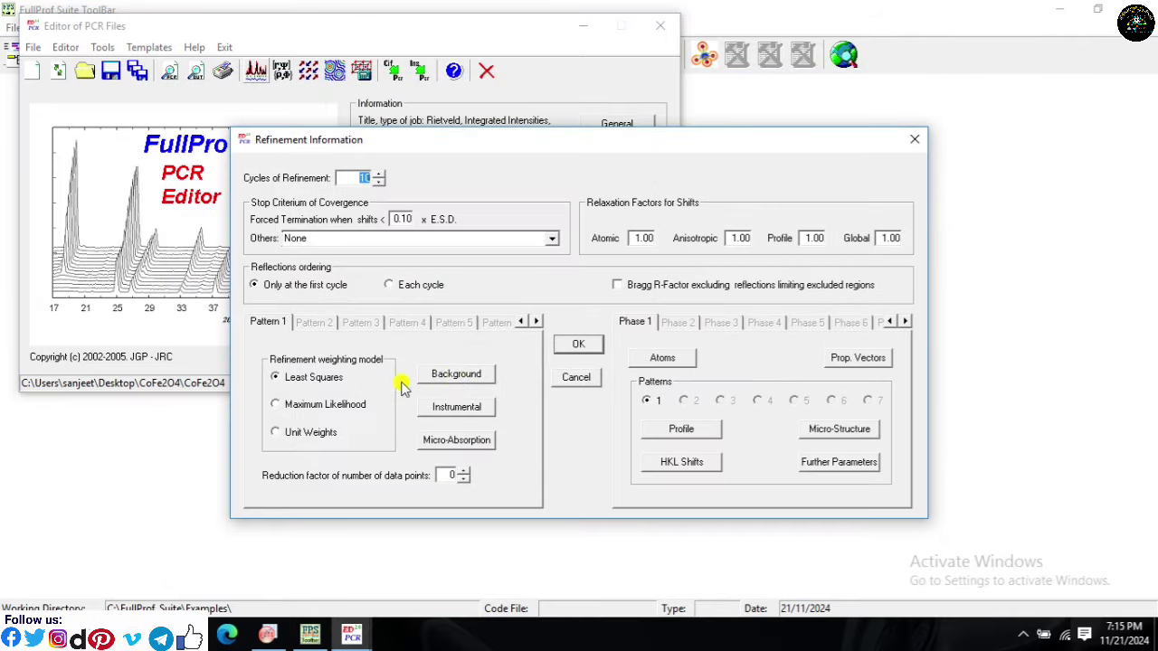
pyautogui.click(452, 378)
pyautogui.click(571, 411)
pyautogui.click(655, 412)
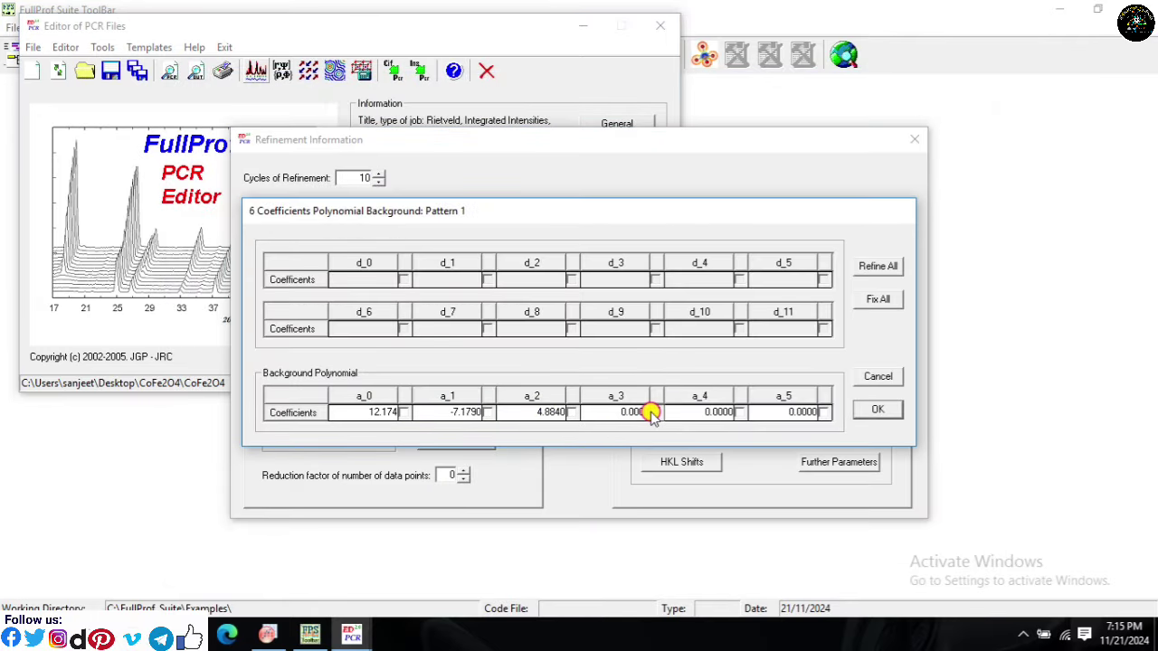
pyautogui.click(875, 413)
pyautogui.click(582, 338)
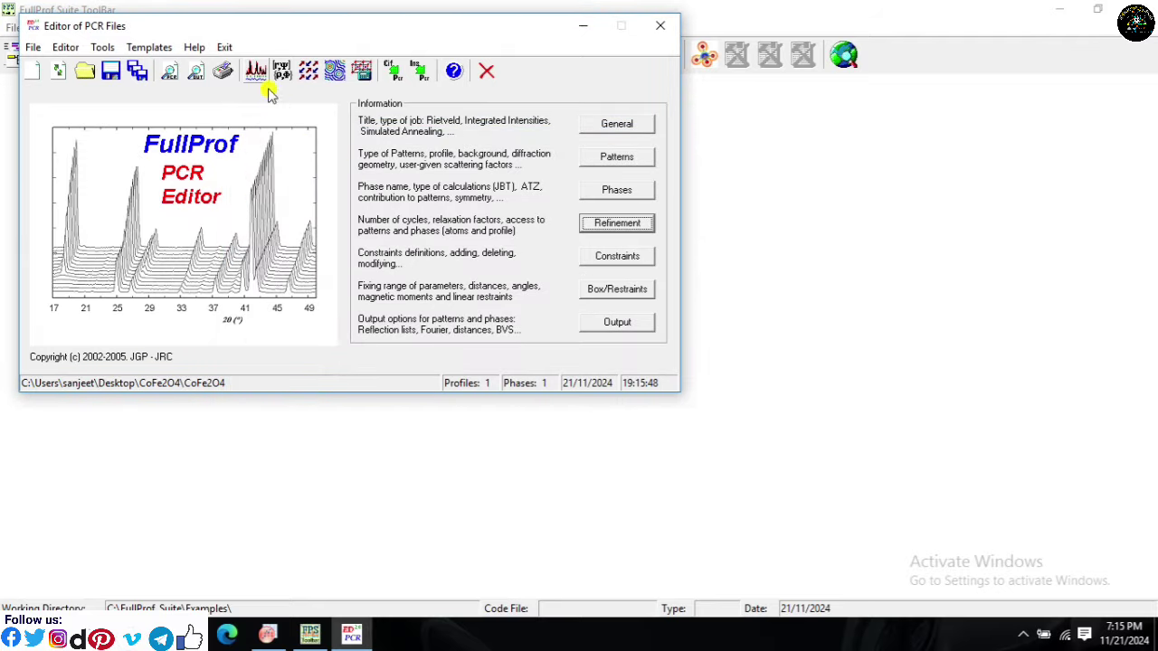
# Step: Run the refinement with background coefficient a_3 free, and reload the PCR file
pyautogui.click(260, 73)
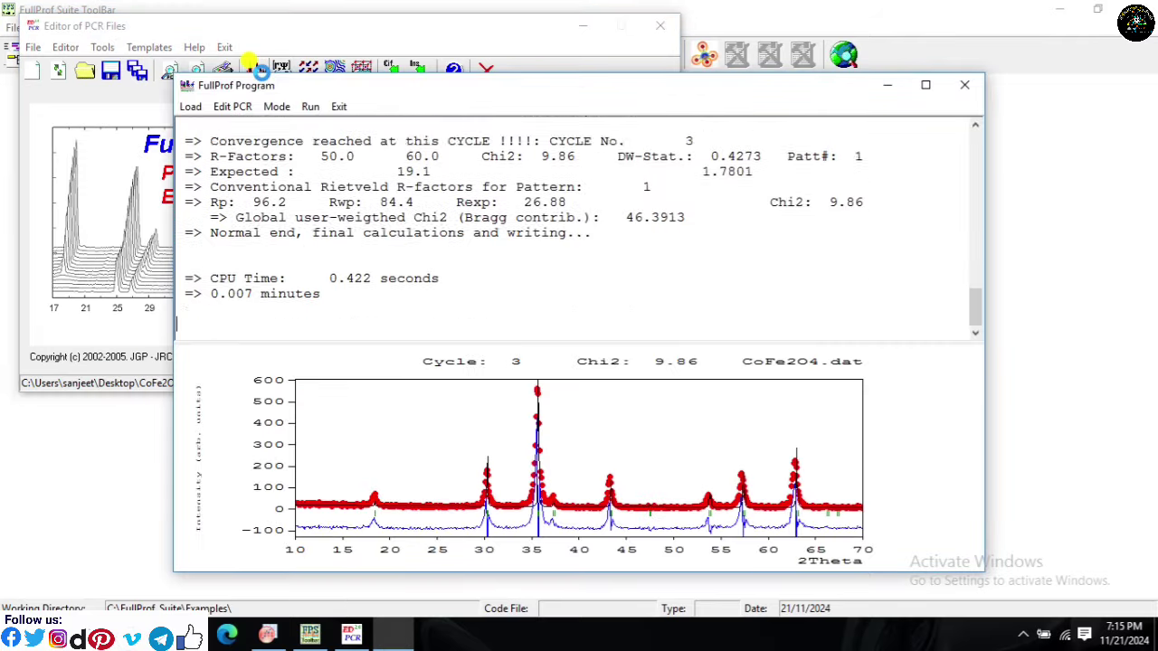
pyautogui.click(338, 107)
pyautogui.click(561, 384)
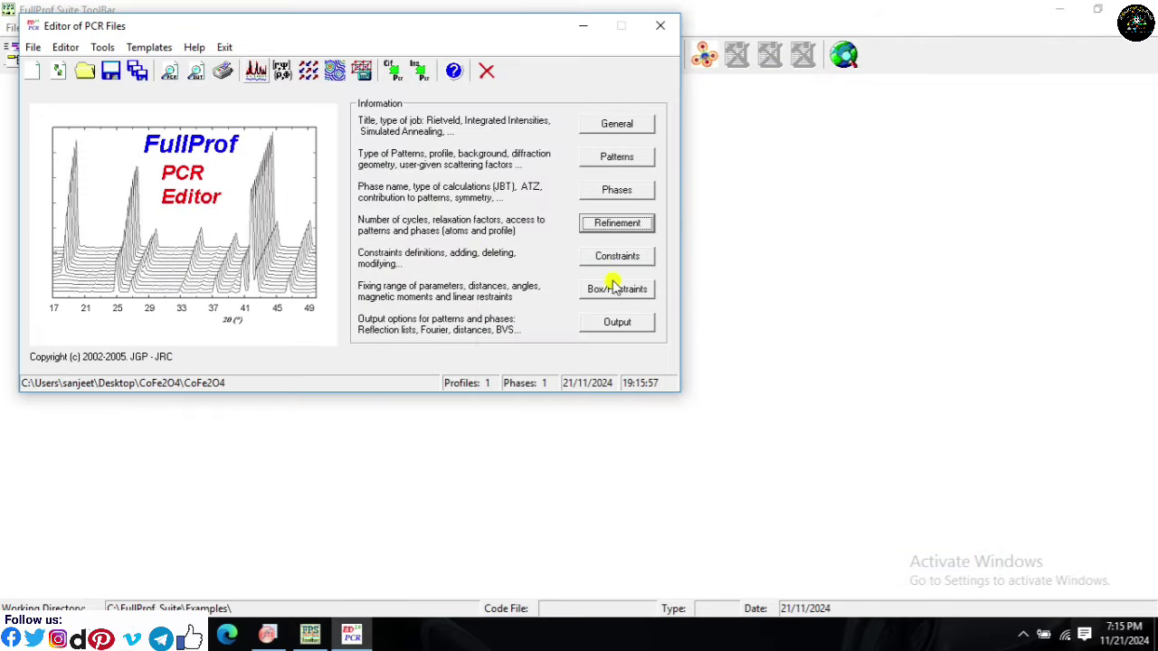
# Step: Fix background coefficient a_3 and enable refinement of a_4 in the pattern 1 background polynomial
pyautogui.click(629, 233)
pyautogui.click(454, 374)
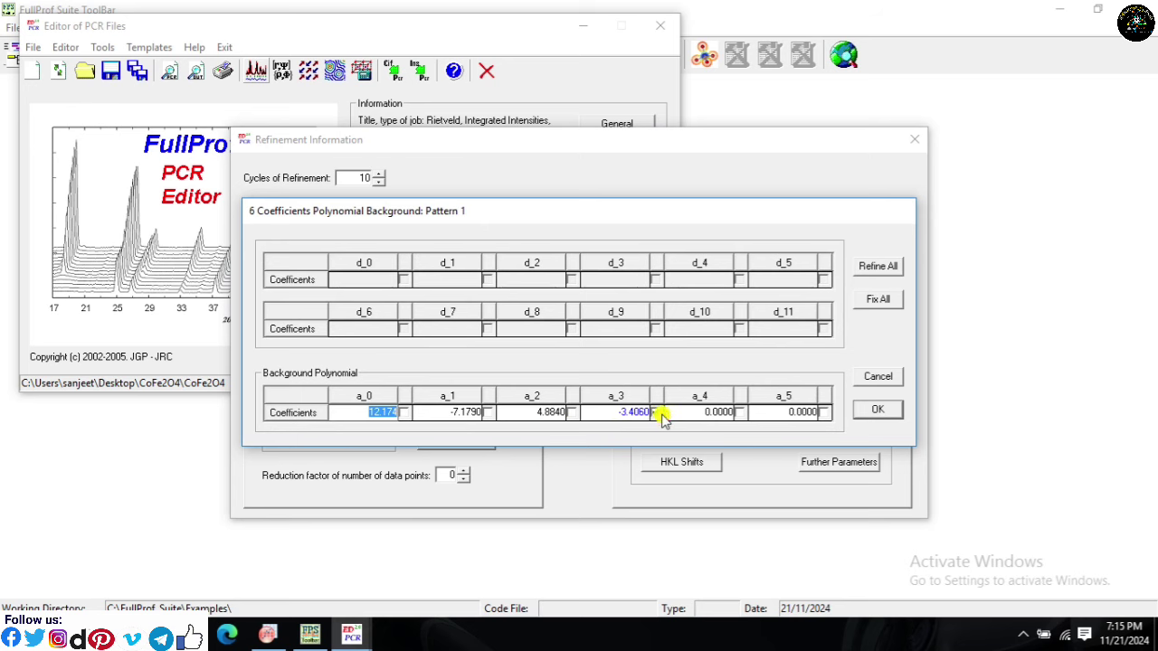
pyautogui.click(877, 409)
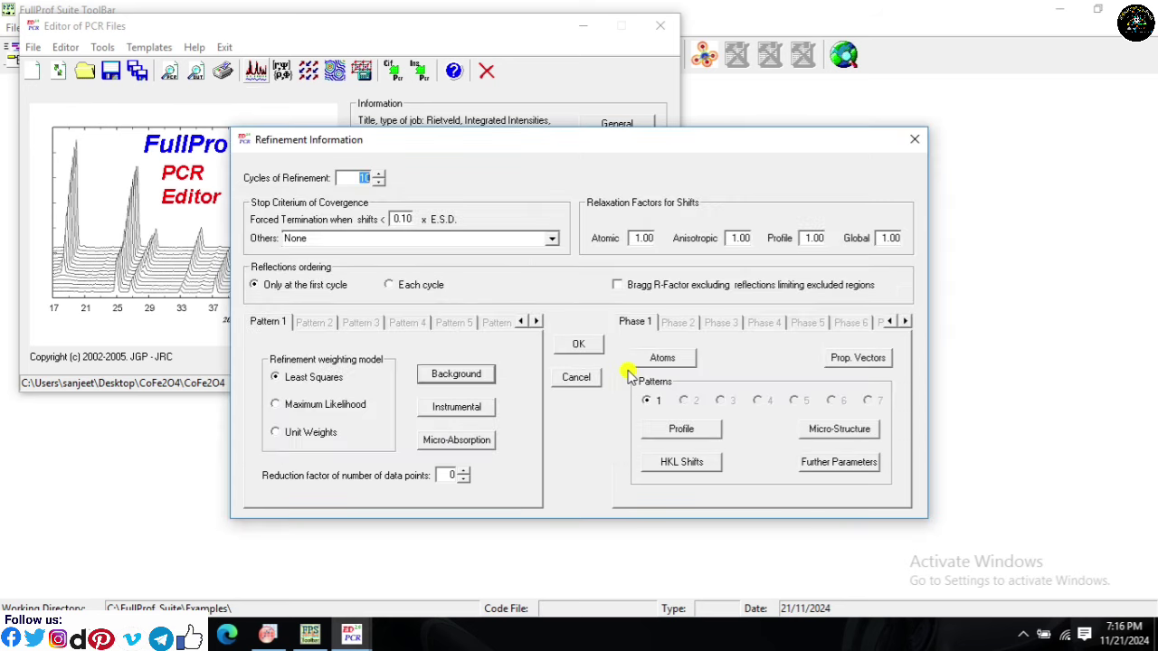
pyautogui.click(652, 339)
# Step: Run the refinement with background coefficient a_4 free, and reload the PCR file
pyautogui.click(257, 68)
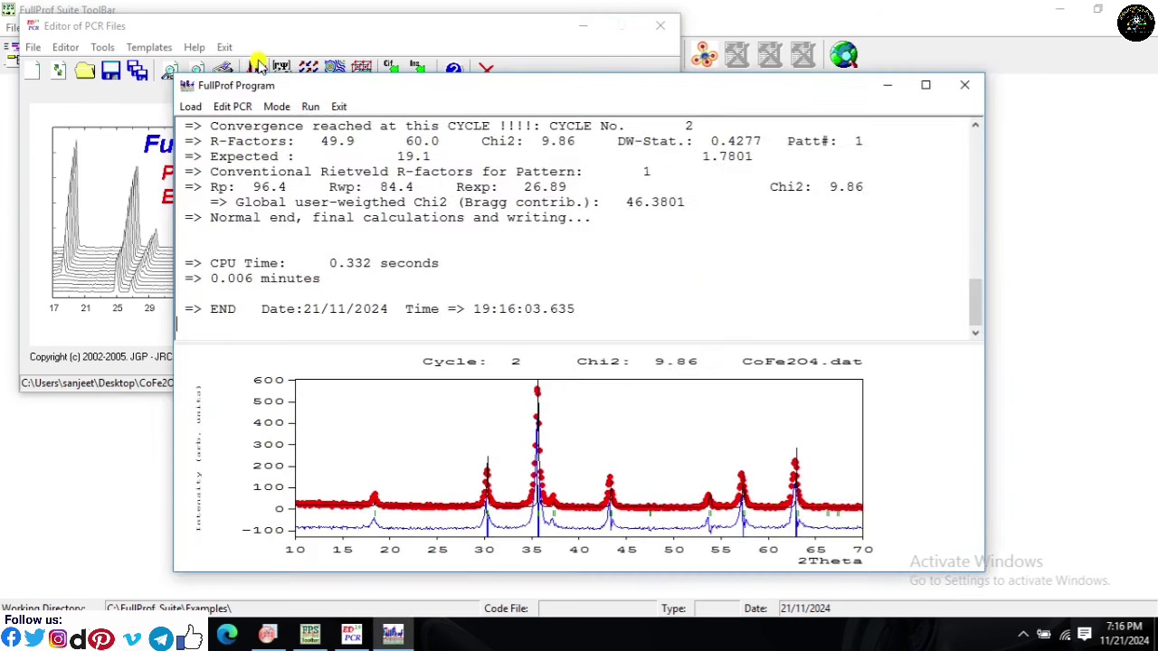
pyautogui.click(339, 106)
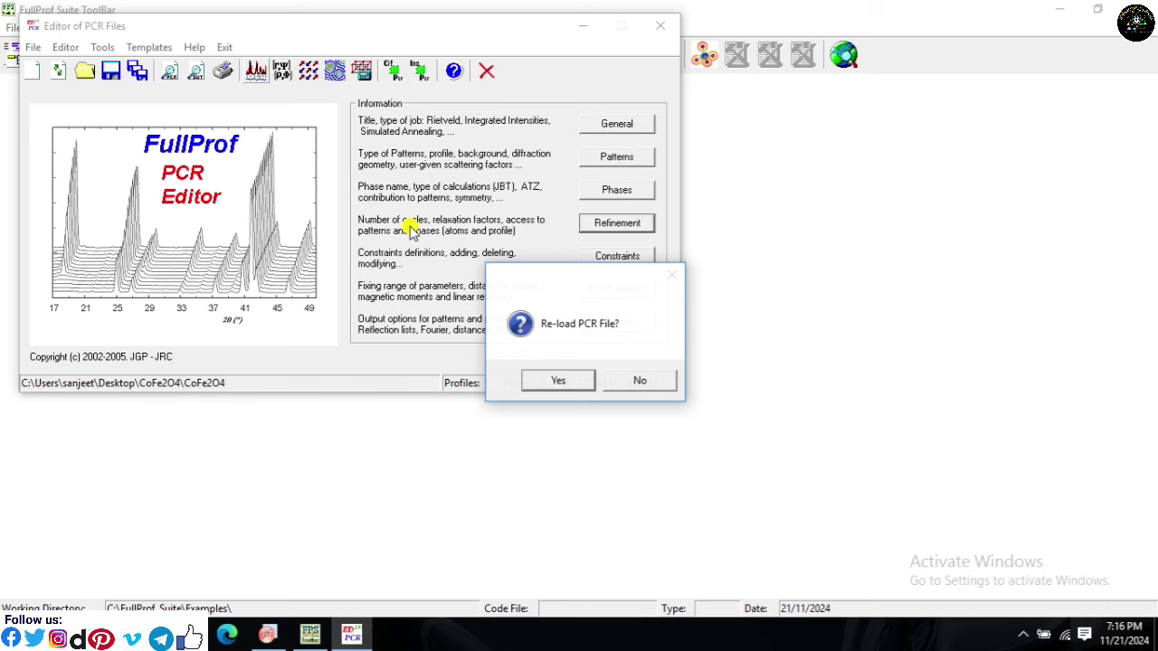
pyautogui.click(554, 385)
# Step: Fix background coefficient a_4 and enable refinement of a_5 in the pattern 1 background polynomial
pyautogui.click(619, 226)
pyautogui.click(457, 372)
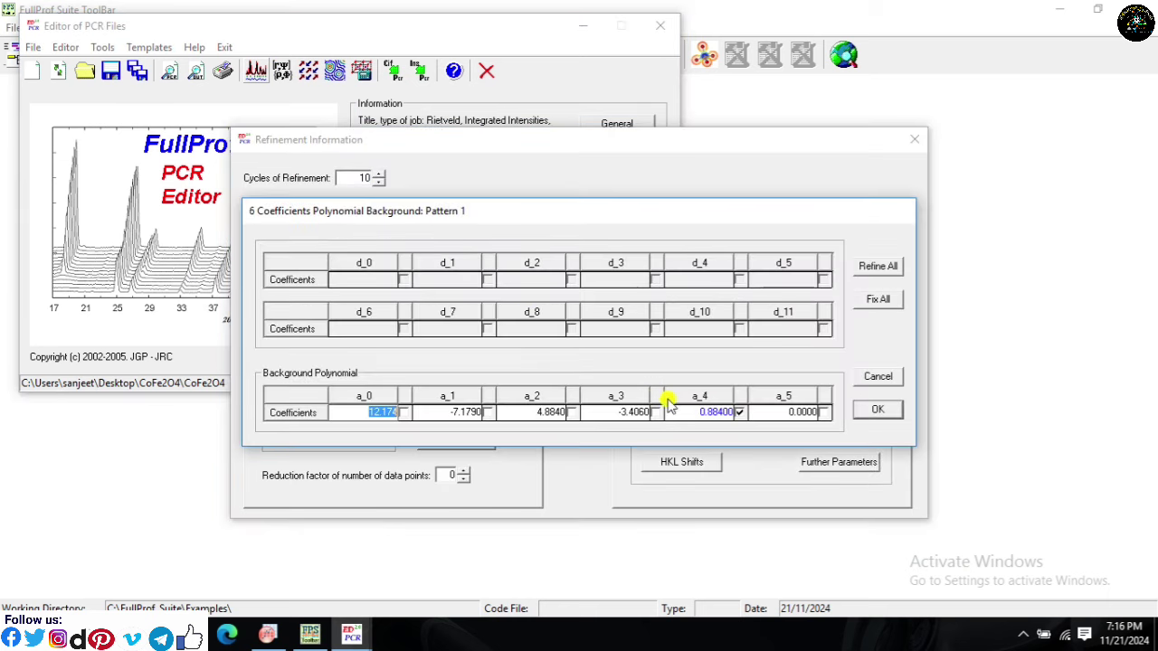
pyautogui.click(740, 412)
pyautogui.click(740, 412)
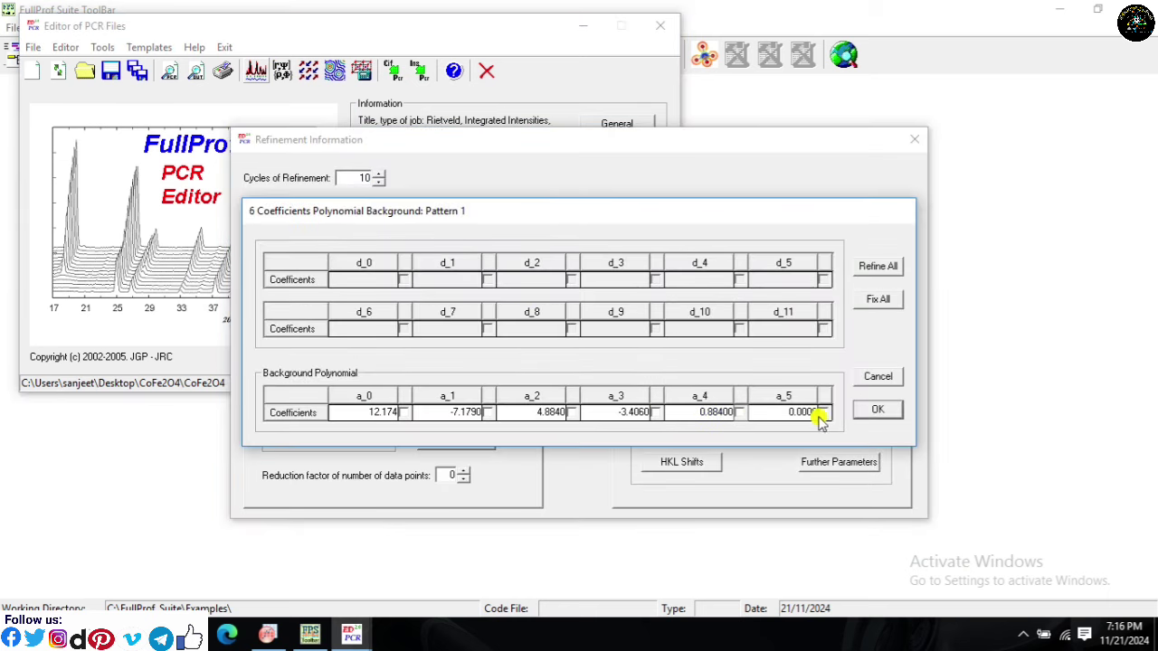
pyautogui.click(876, 410)
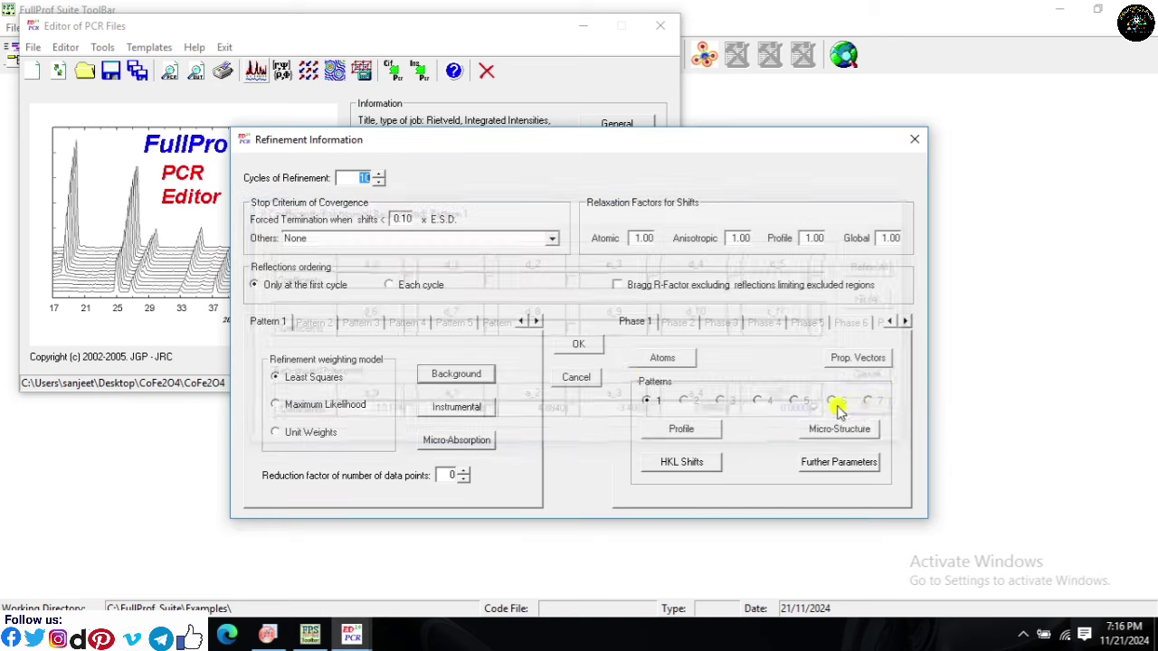
pyautogui.click(508, 342)
# Step: Run the refinement with background coefficient a_5 free, and reload the PCR file
pyautogui.click(256, 70)
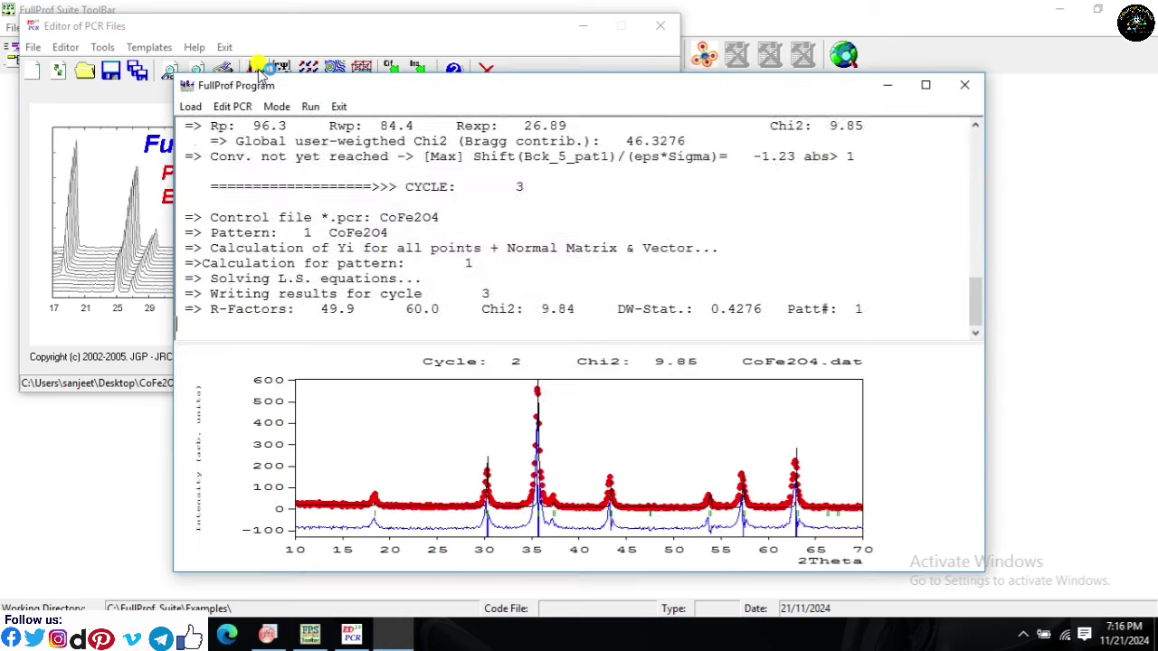
pyautogui.click(333, 107)
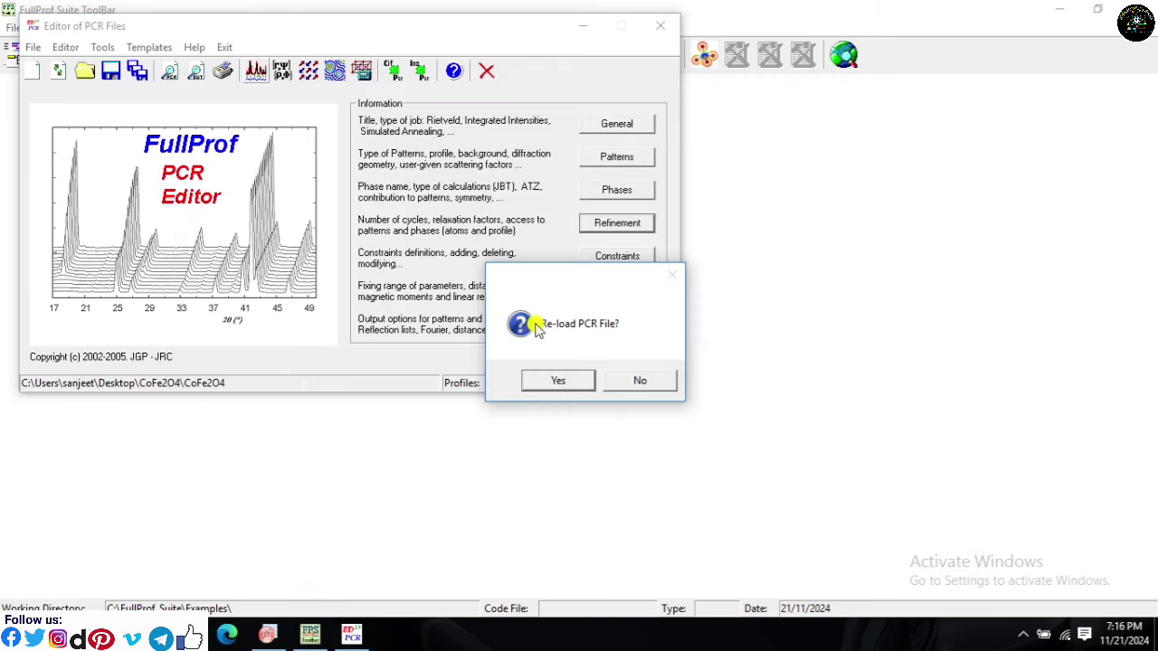
pyautogui.click(570, 381)
# Step: Fix background coefficient a_5 and set up the instrumental parameter refinement for pattern 1
pyautogui.click(614, 225)
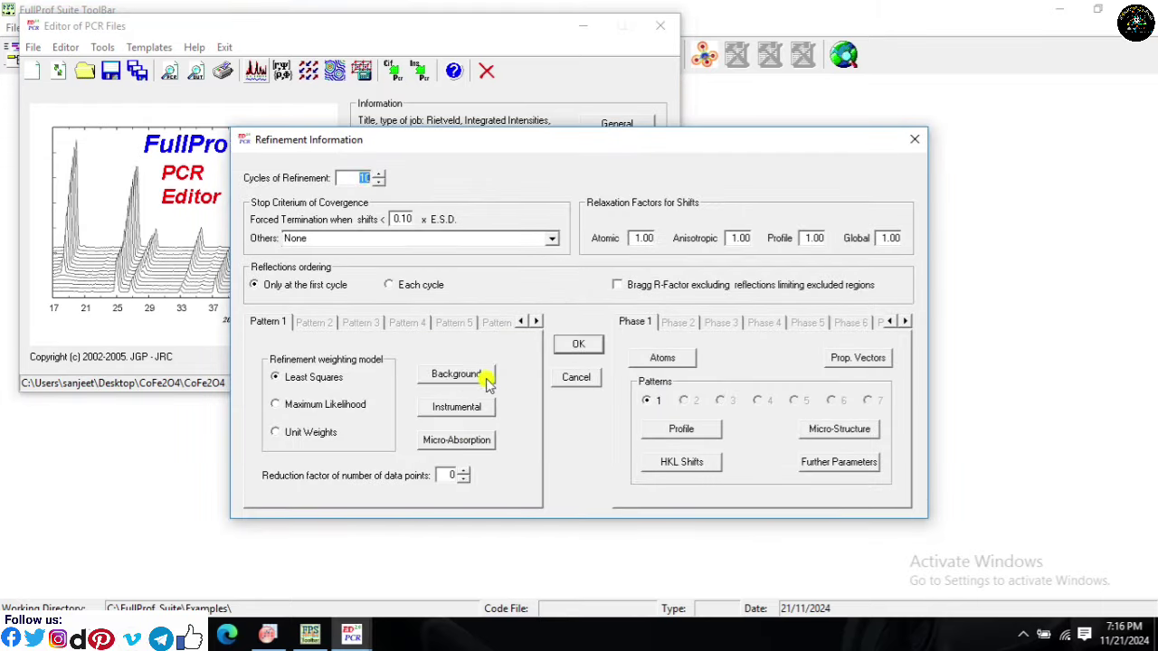
pyautogui.click(484, 375)
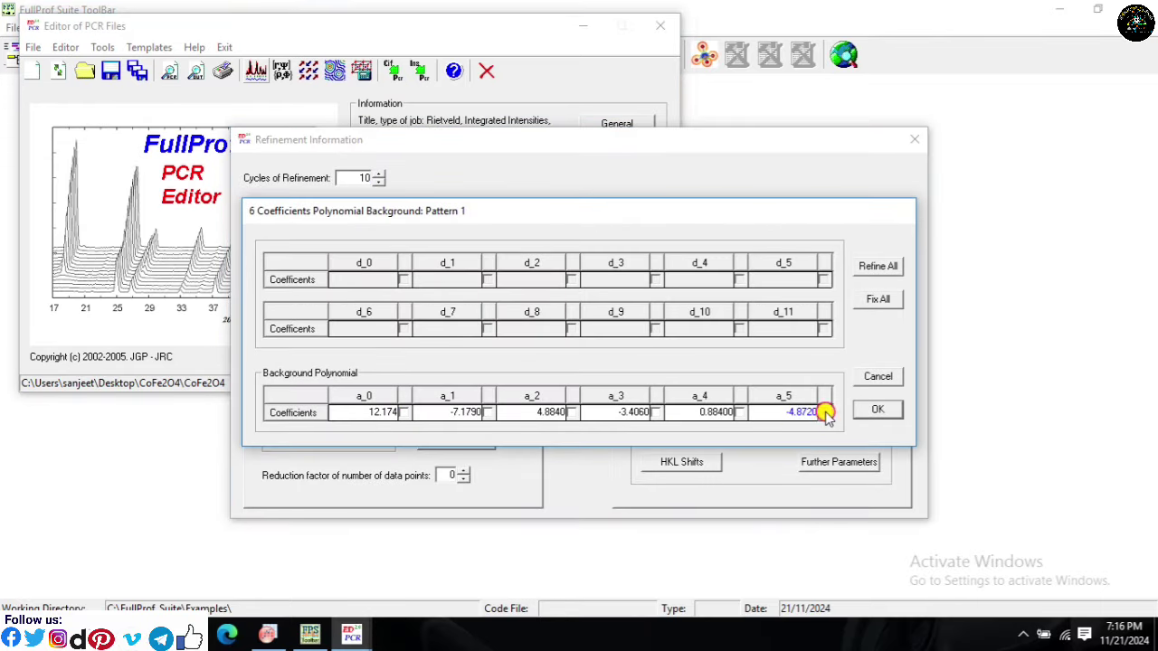
pyautogui.click(874, 411)
pyautogui.click(460, 406)
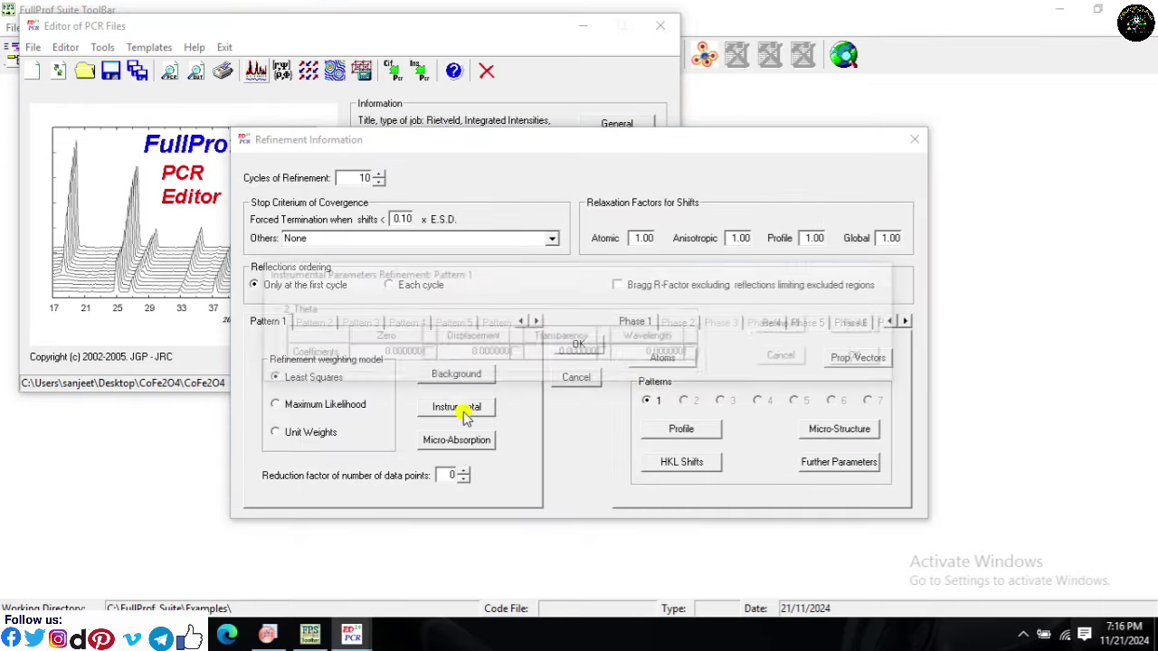
pyautogui.click(841, 358)
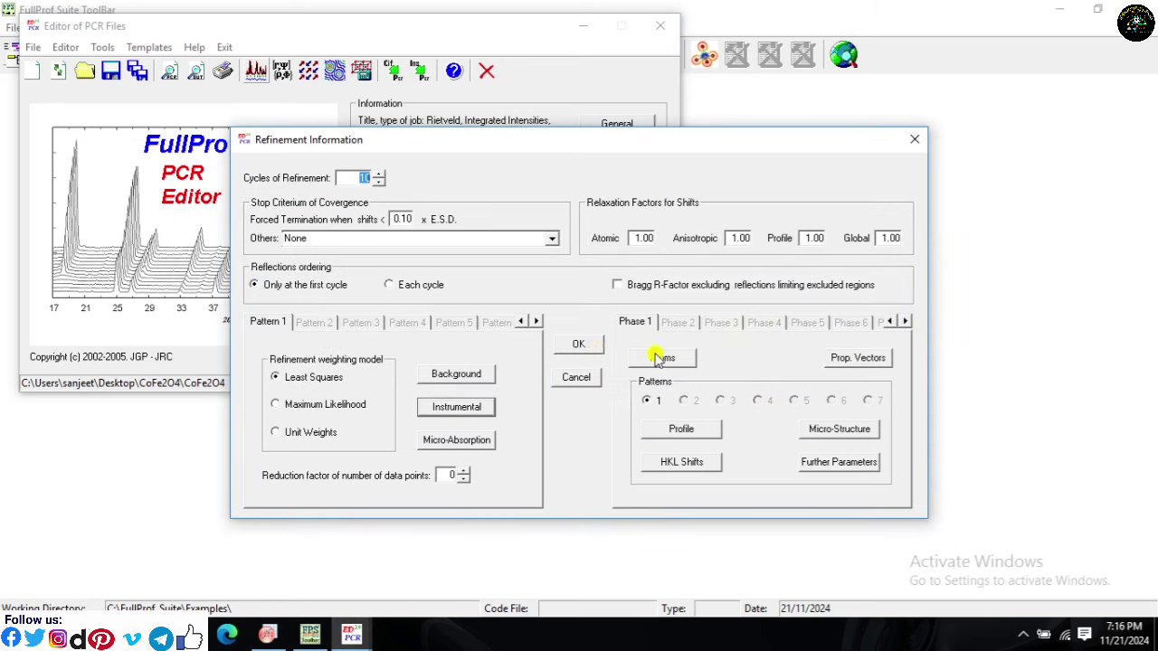
pyautogui.click(590, 348)
# Step: Run the refinement with the updated instrumental settings, and reload the PCR file
pyautogui.click(258, 72)
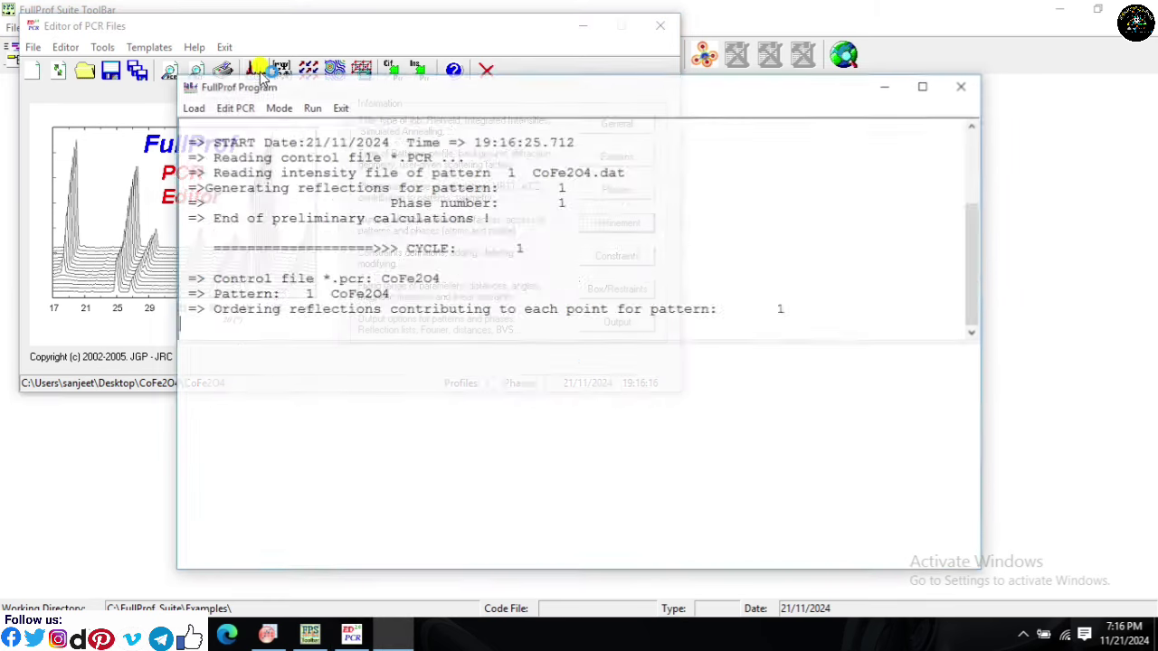
pyautogui.click(341, 106)
pyautogui.click(558, 380)
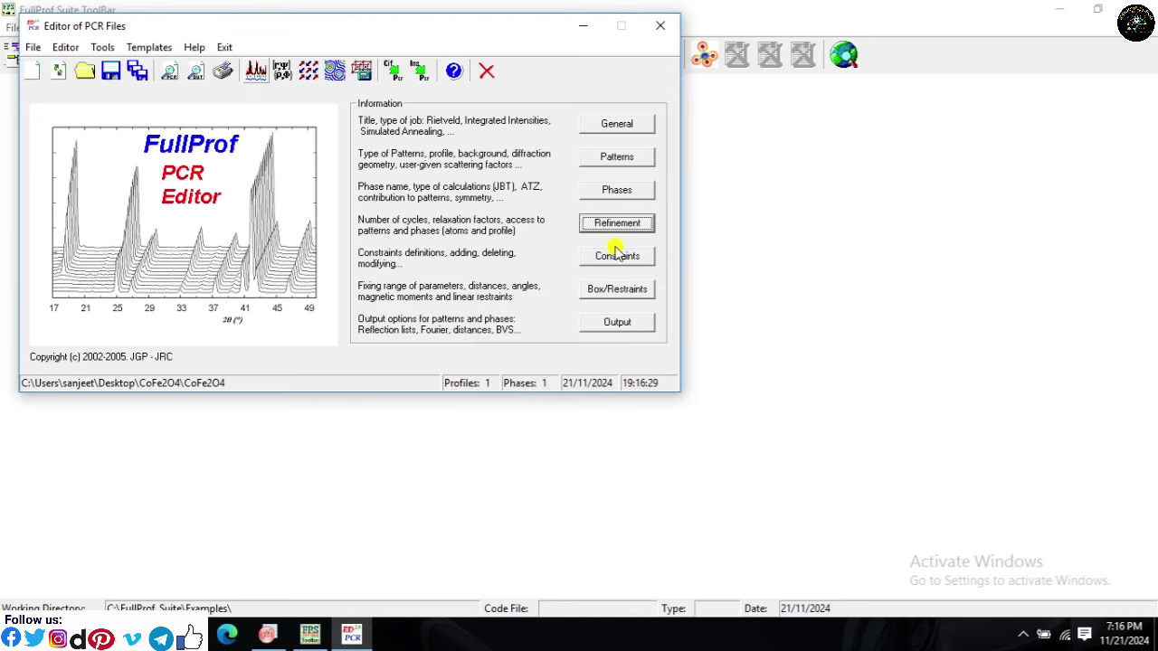
# Step: Enable refinement of the preferred orientation coefficient G1 in the profile parameters of phase 1
pyautogui.click(617, 224)
pyautogui.click(696, 430)
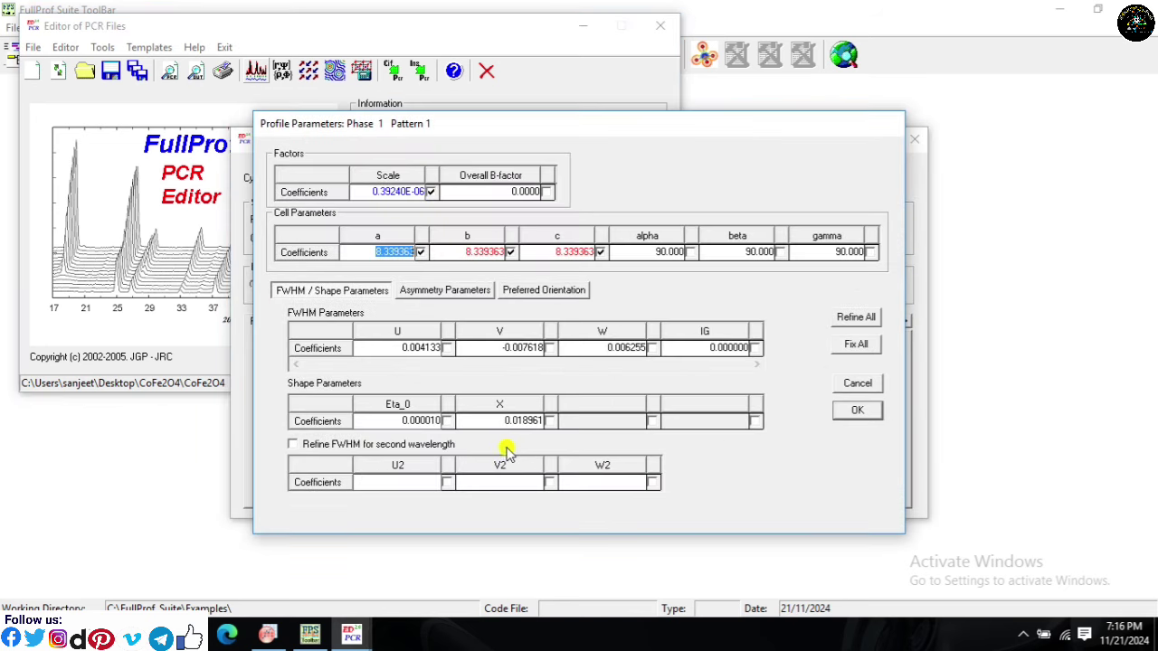
pyautogui.click(520, 291)
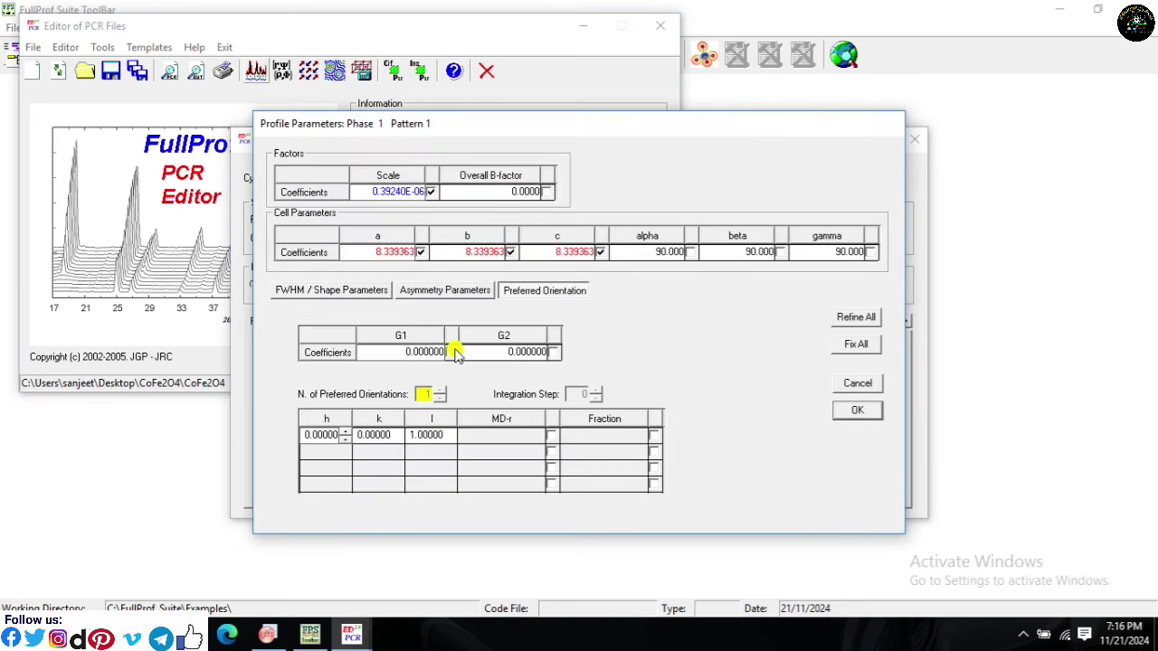
pyautogui.click(850, 413)
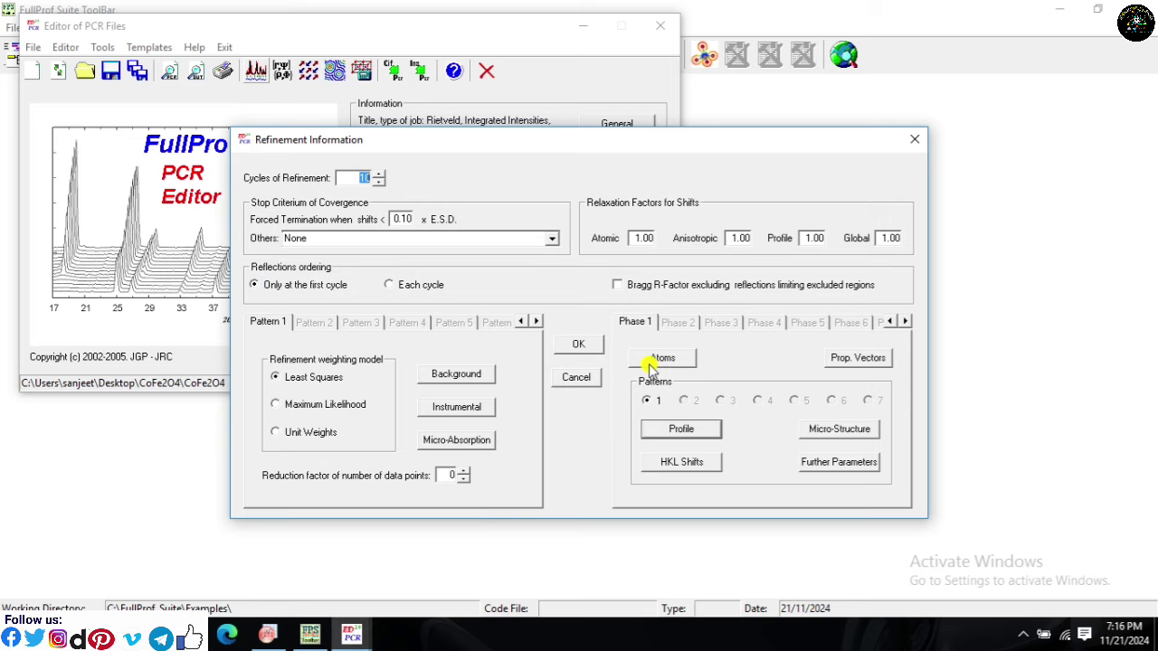
pyautogui.click(575, 338)
# Step: Run the refinement with the updated preferred orientation settings, and reload the PCR file
pyautogui.click(256, 71)
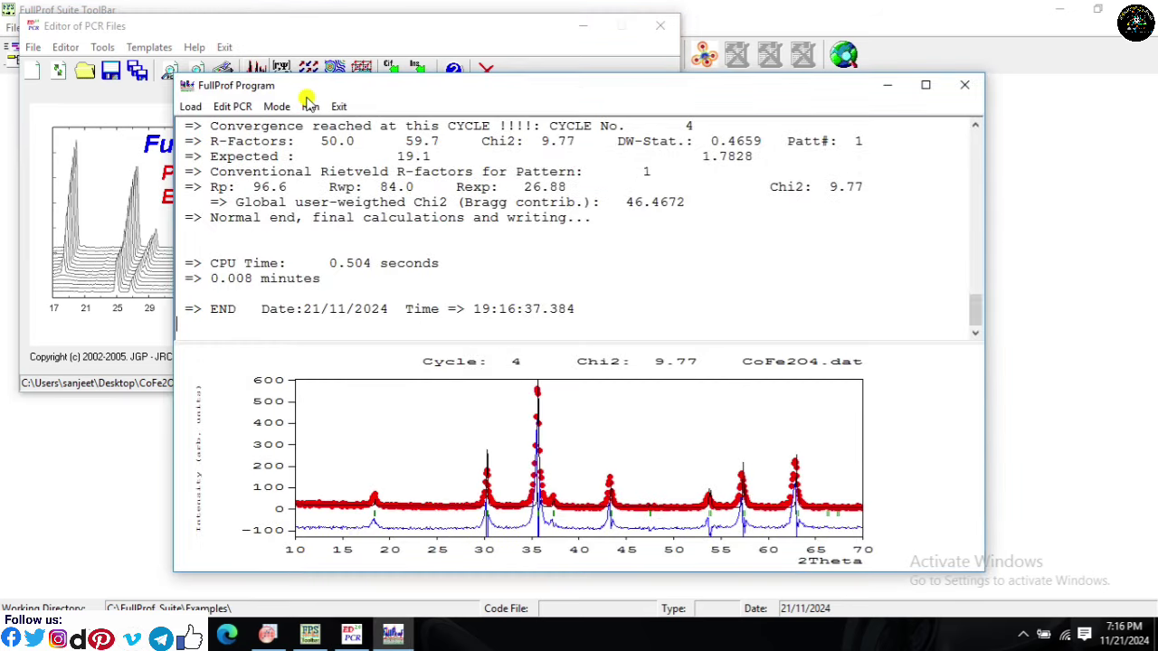
pyautogui.click(336, 107)
pyautogui.click(543, 381)
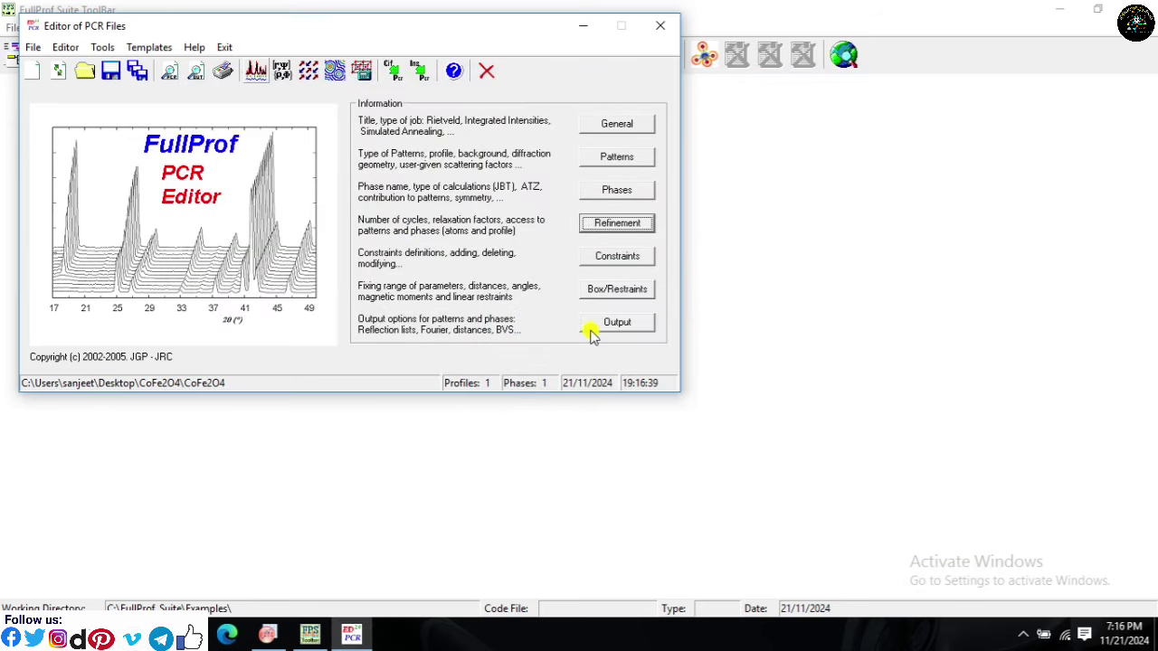
# Step: Enable refinement of the shape parameter Eta_0 in the profile parameters of phase 1
pyautogui.click(623, 228)
pyautogui.click(711, 432)
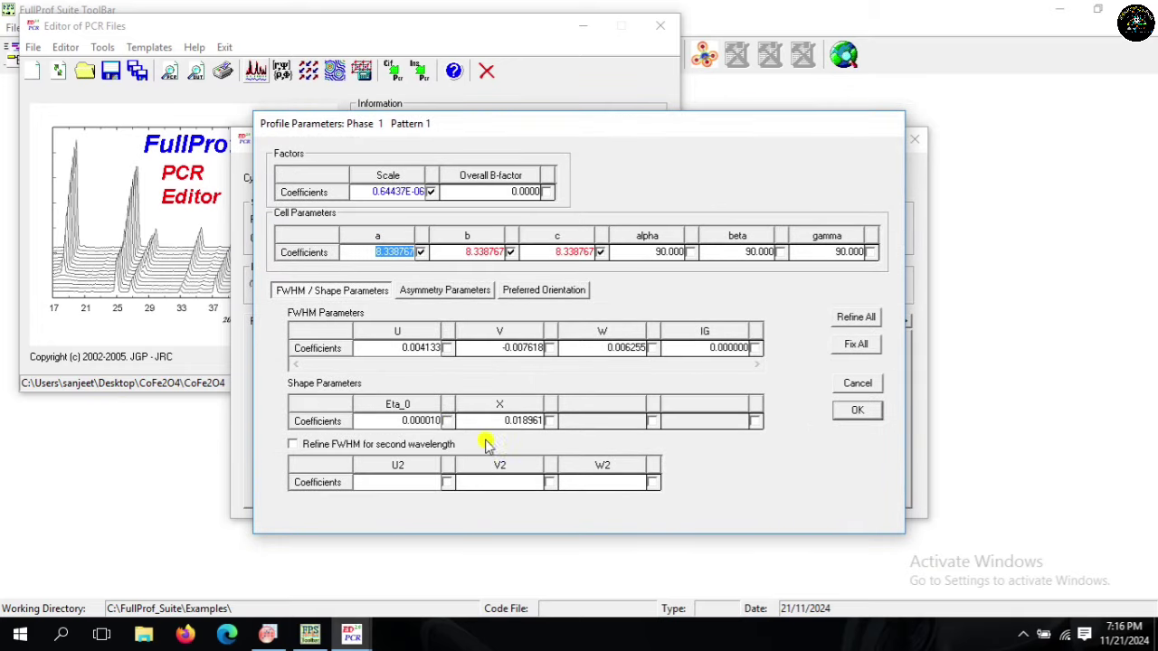
pyautogui.click(856, 412)
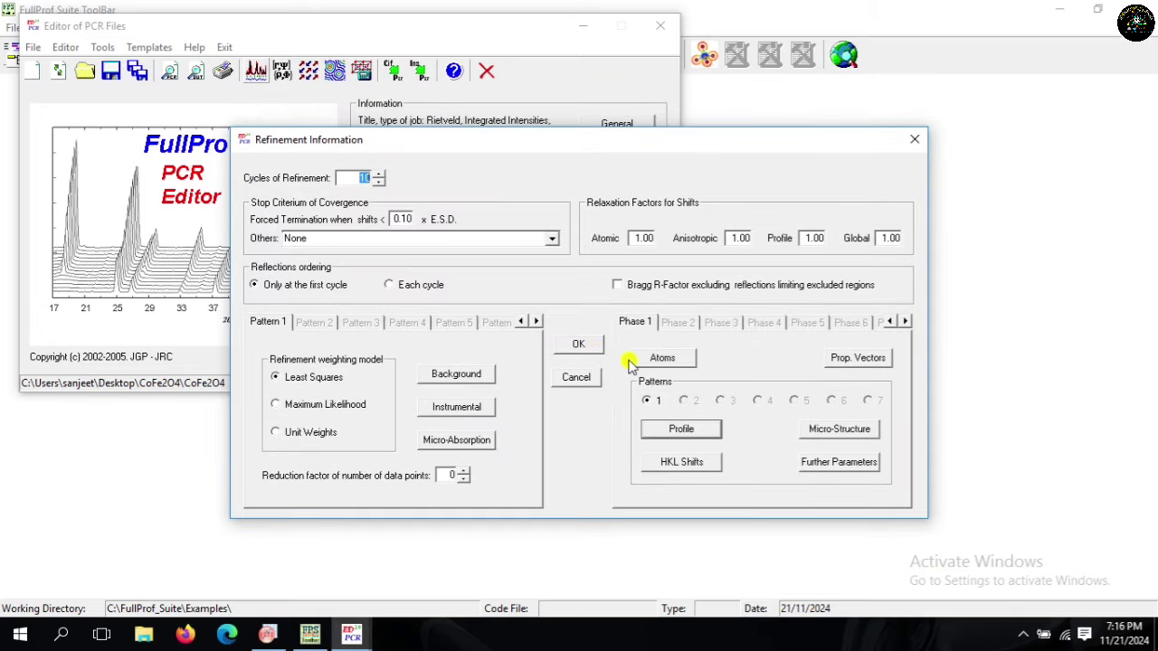
pyautogui.click(579, 342)
# Step: Run the refinement with shape parameter Eta_0 free, and reload the PCR file
pyautogui.click(259, 72)
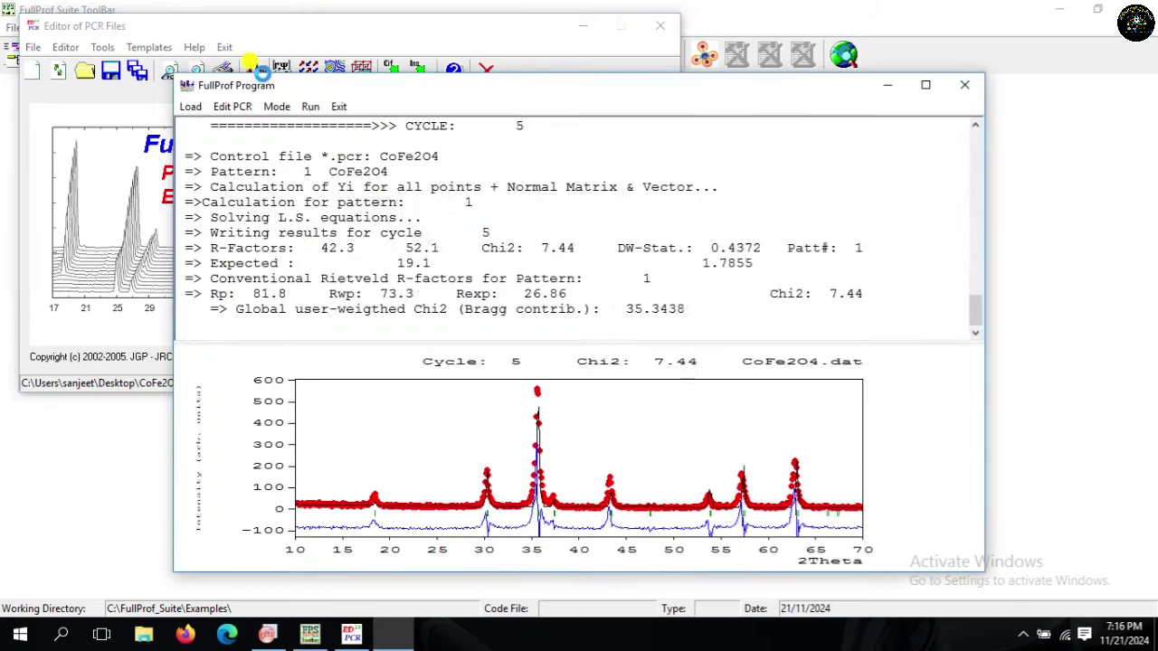
pyautogui.click(339, 108)
pyautogui.click(563, 381)
# Step: Enable refinement of the shape parameter X alongside Eta_0 in the profile parameters of phase 1
pyautogui.click(592, 226)
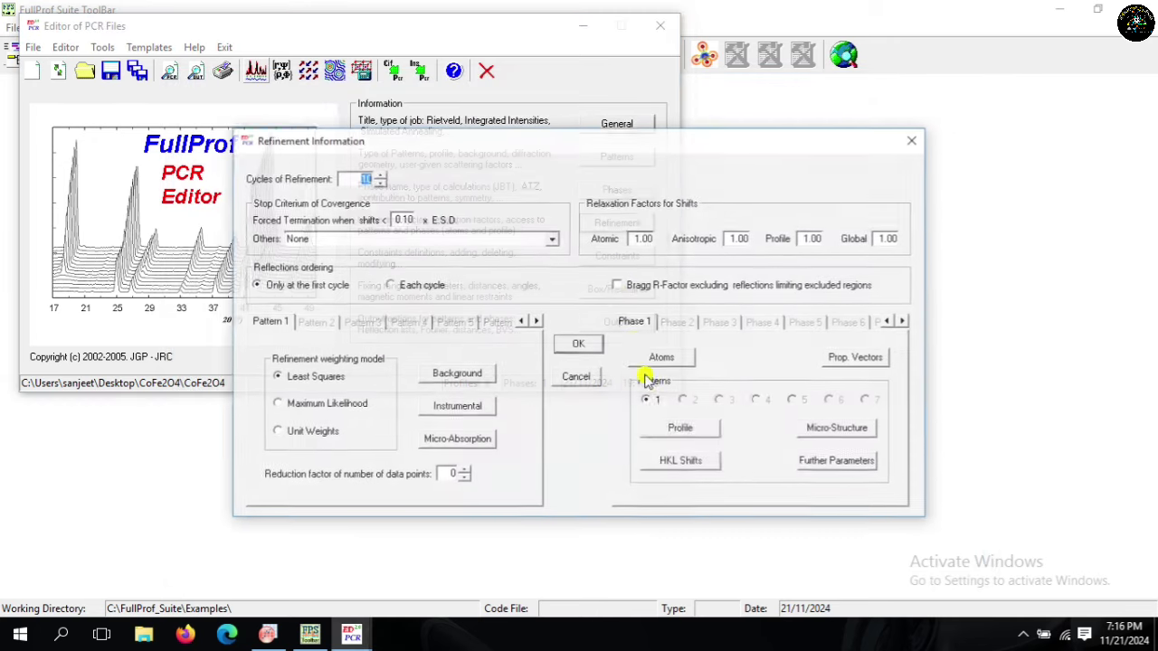
pyautogui.click(658, 426)
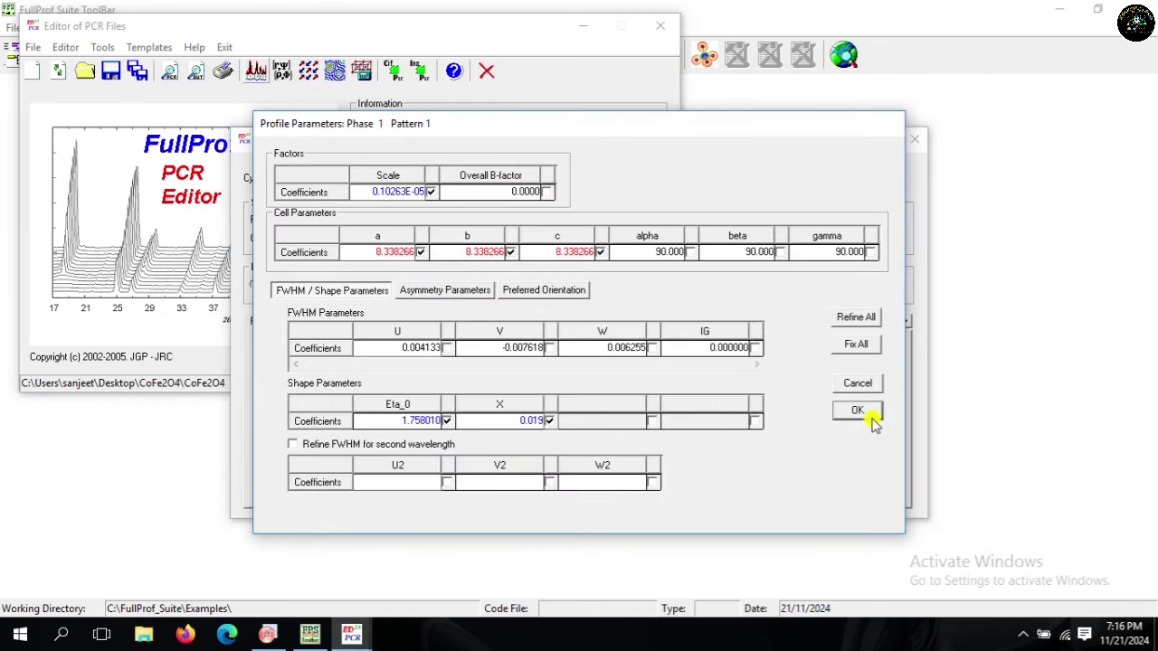
pyautogui.click(864, 412)
pyautogui.click(574, 345)
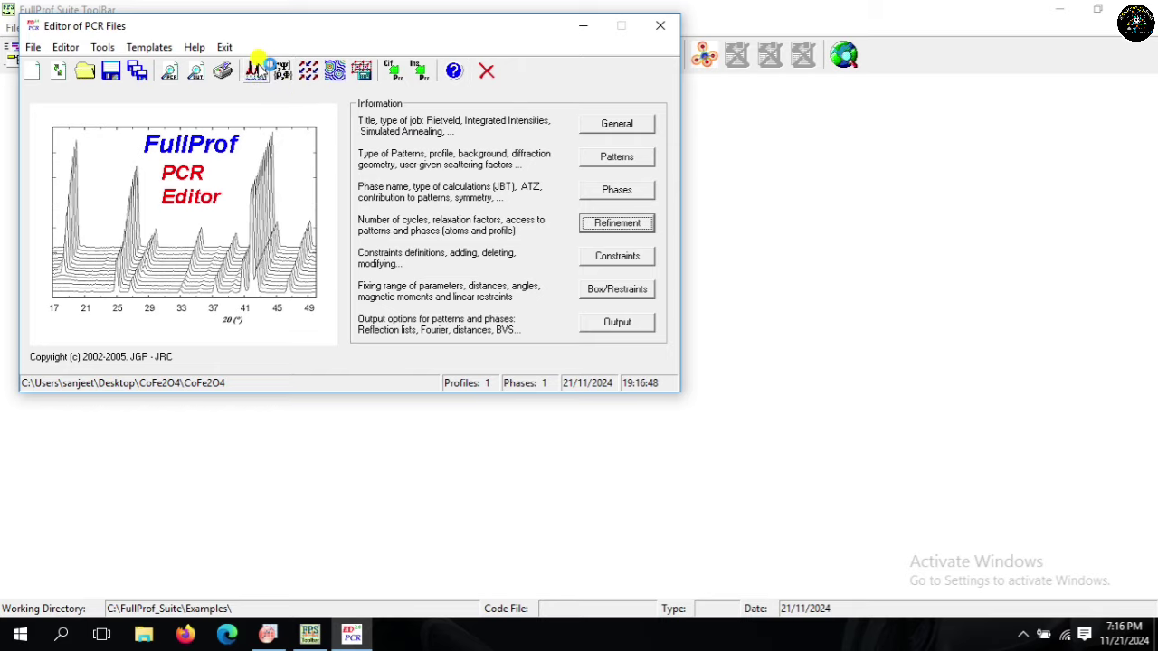
# Step: Run the refinement with shape parameters Eta_0 and X free, and reload the PCR file
pyautogui.click(256, 70)
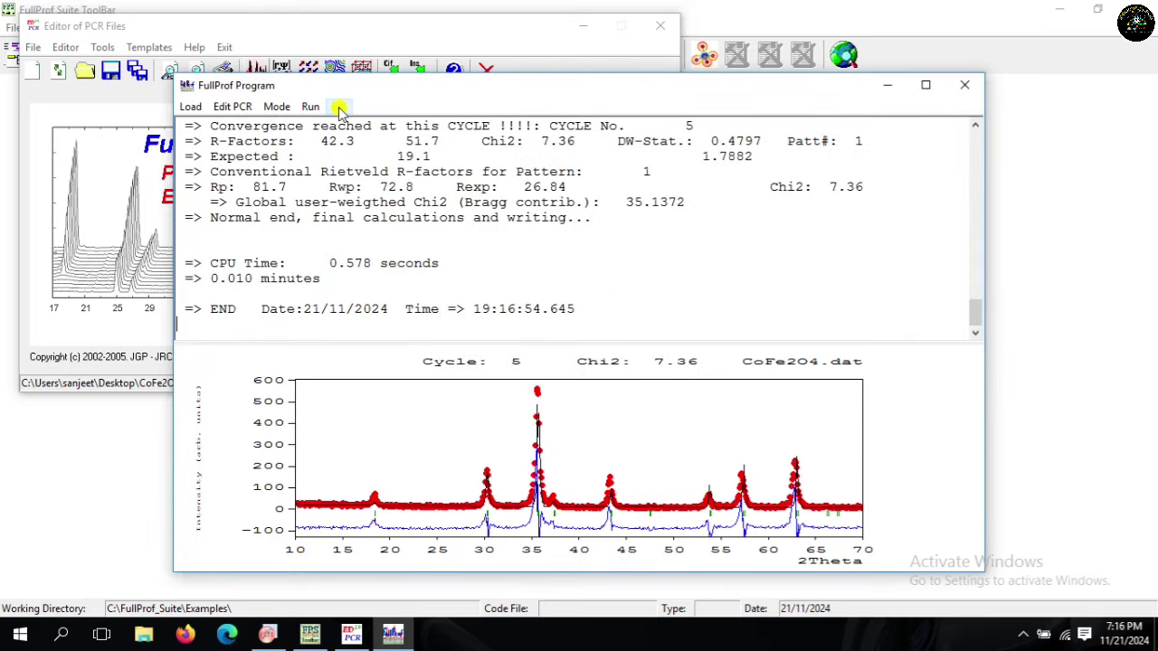
pyautogui.click(558, 382)
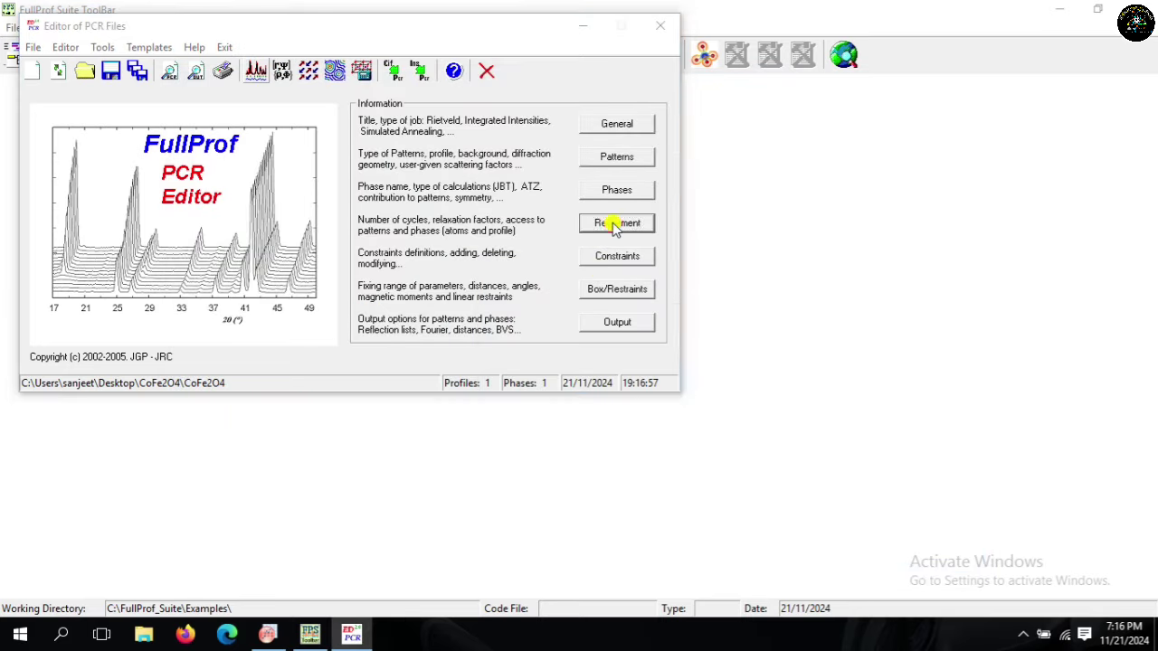
# Step: Enable refinement of the FWHM parameter U in the profile parameters of phase 1
pyautogui.click(615, 225)
pyautogui.click(682, 431)
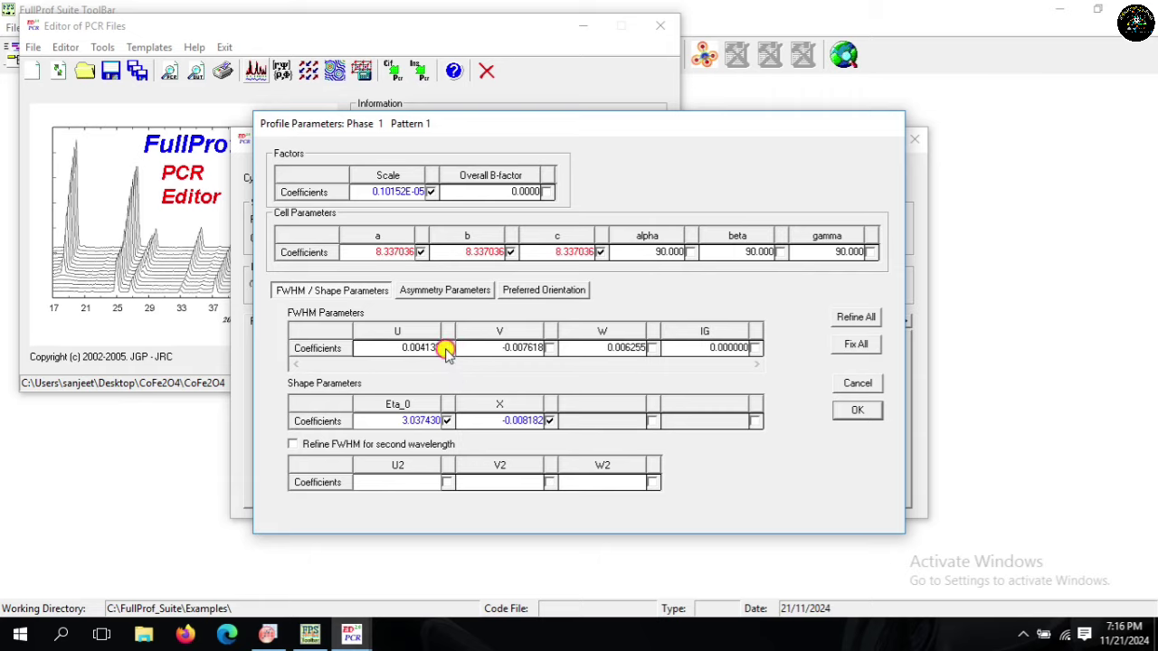
pyautogui.click(855, 412)
pyautogui.click(576, 339)
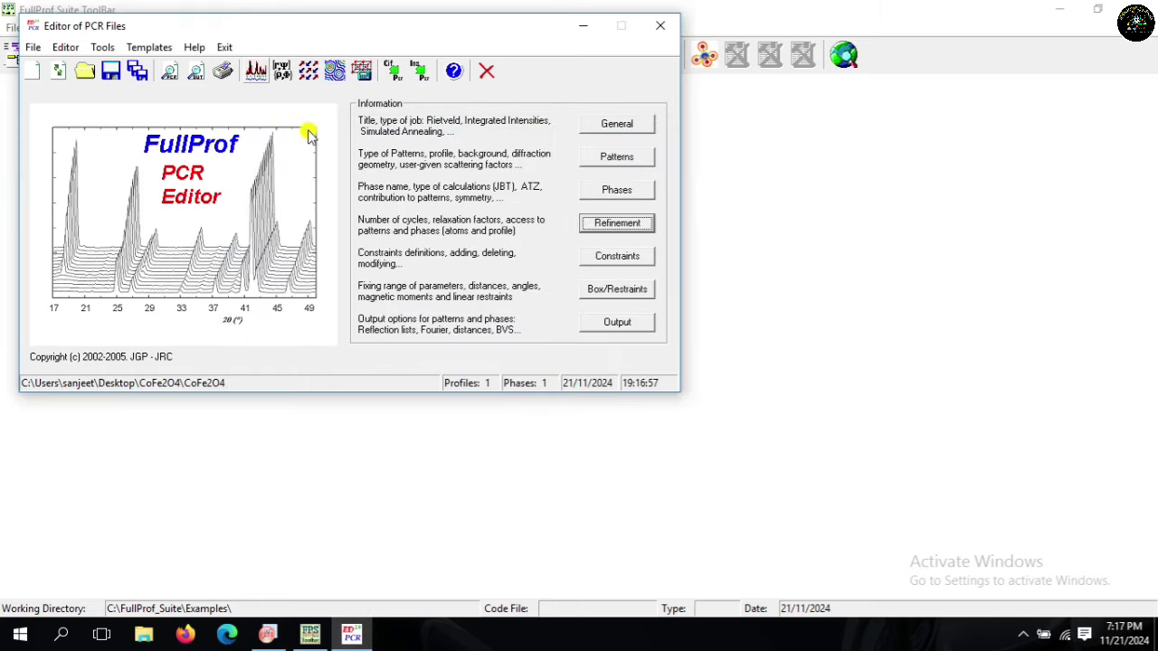
# Step: Run the refinement with FWHM parameter U free, and reload the PCR file
pyautogui.click(258, 71)
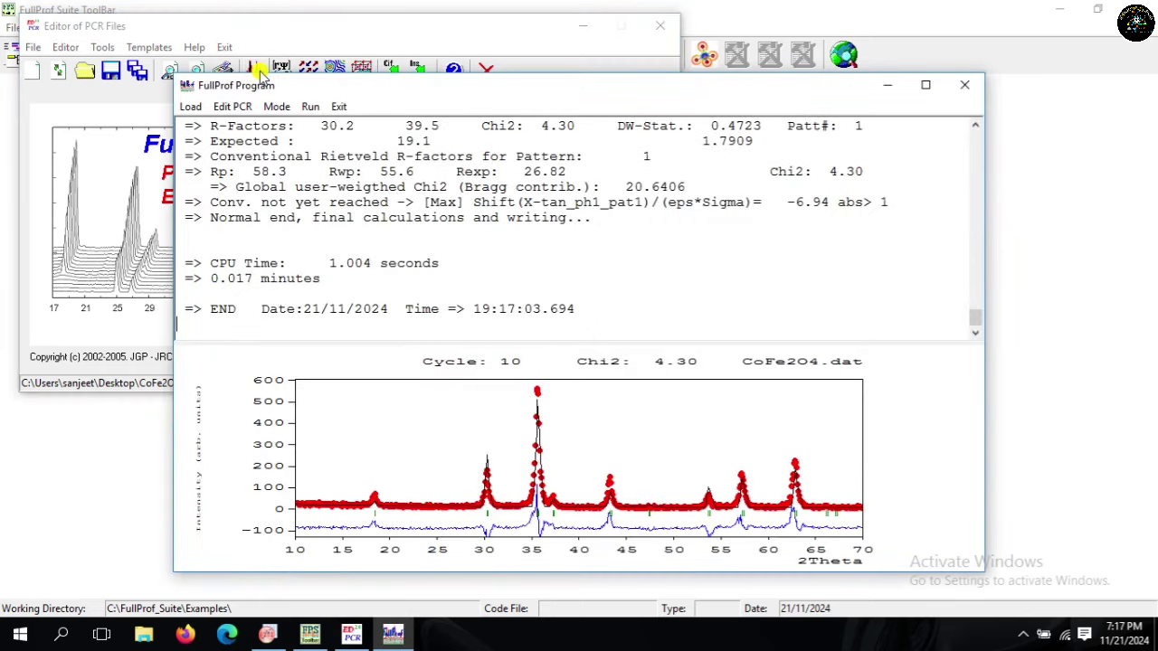
pyautogui.click(340, 106)
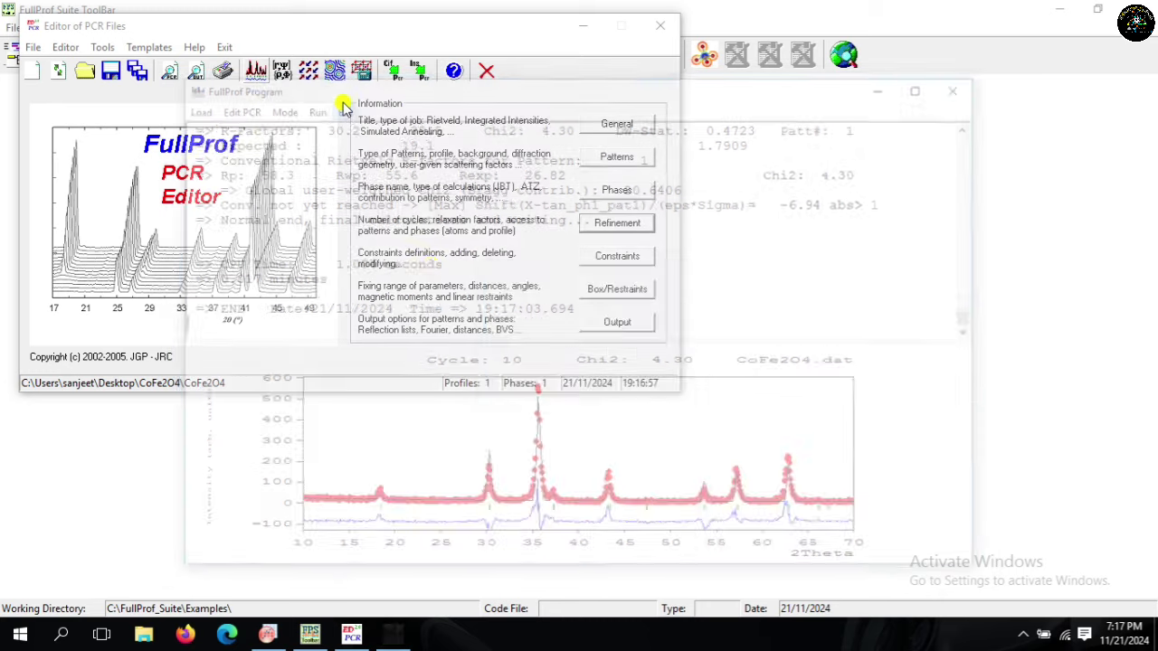
pyautogui.click(558, 381)
# Step: Fix the FWHM parameter U and enable refinement of IG in the profile parameters of phase 1
pyautogui.click(612, 226)
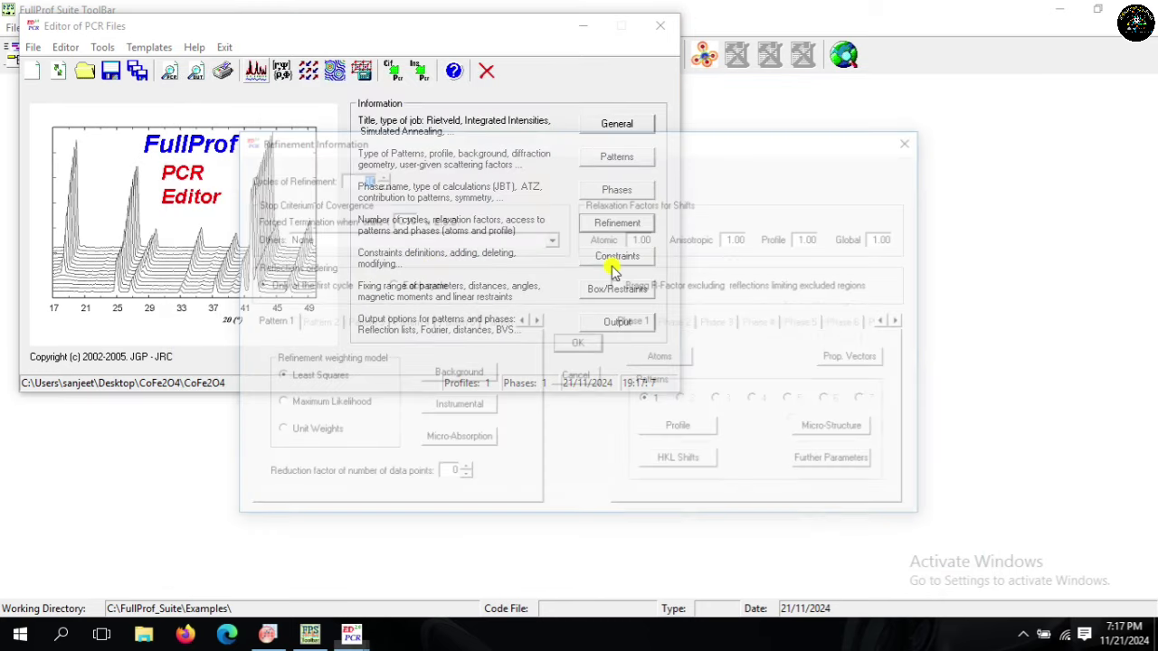
pyautogui.click(674, 431)
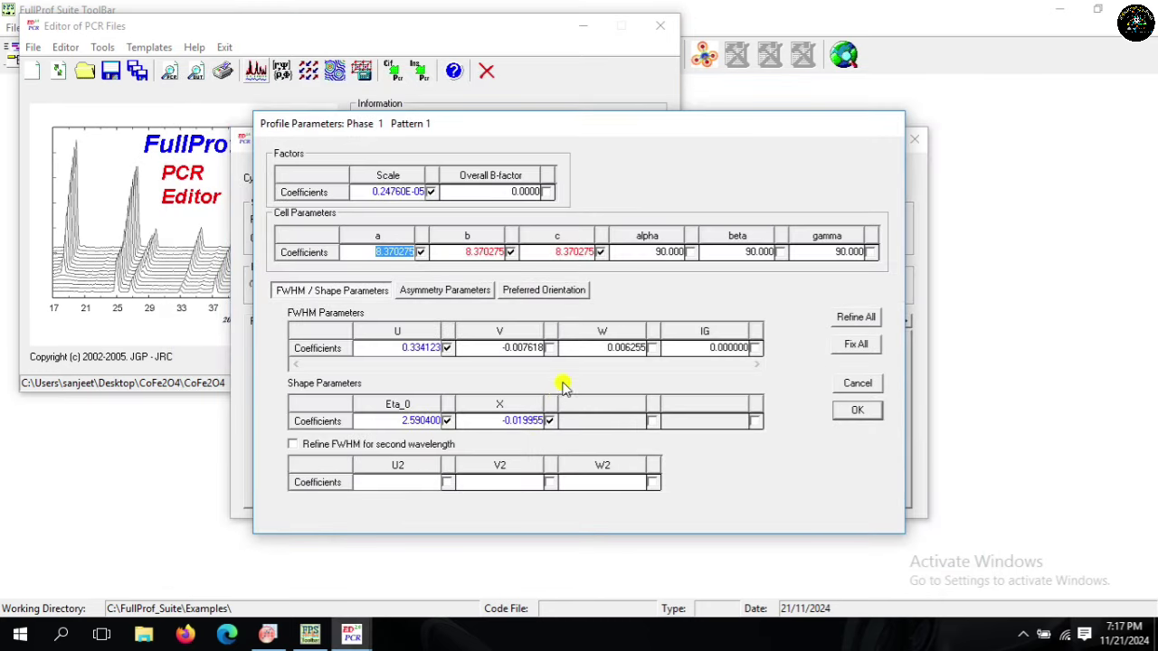
pyautogui.click(447, 348)
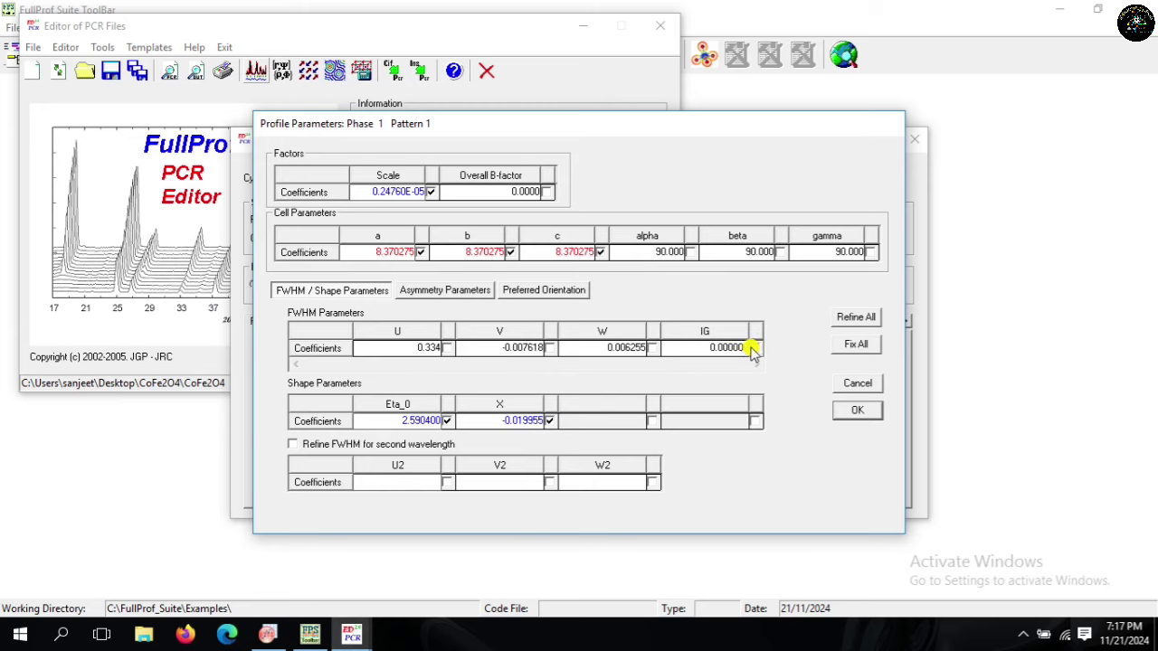
pyautogui.click(857, 412)
pyautogui.click(579, 343)
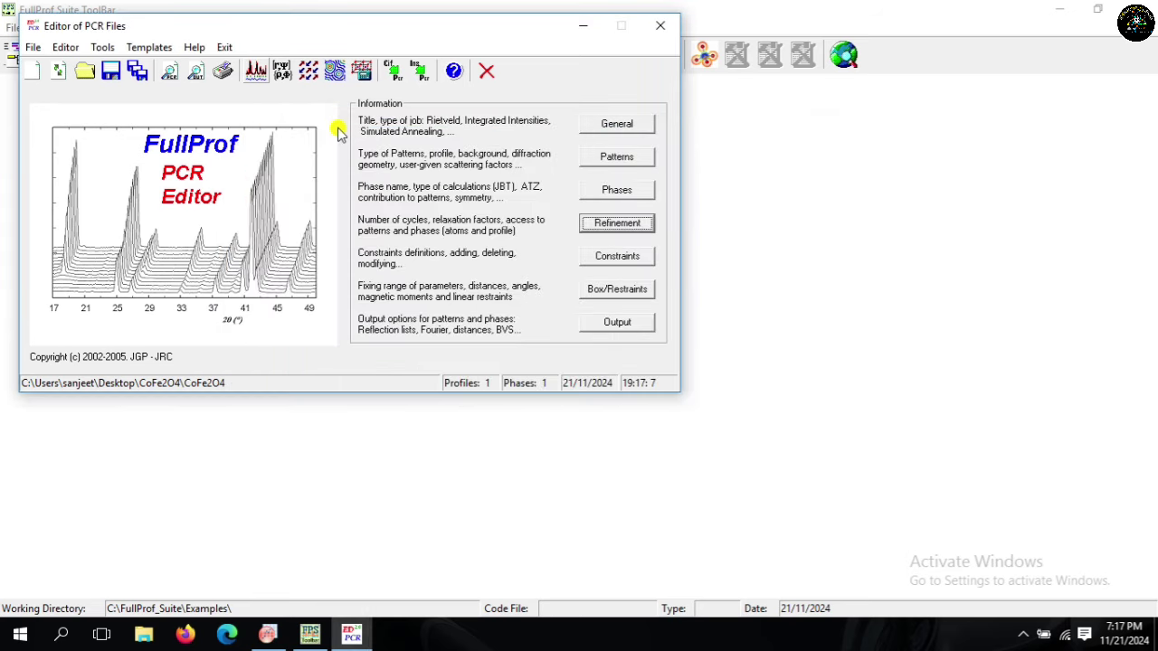
# Step: Run the refinement with FWHM parameter IG free, and reload the PCR file
pyautogui.click(256, 70)
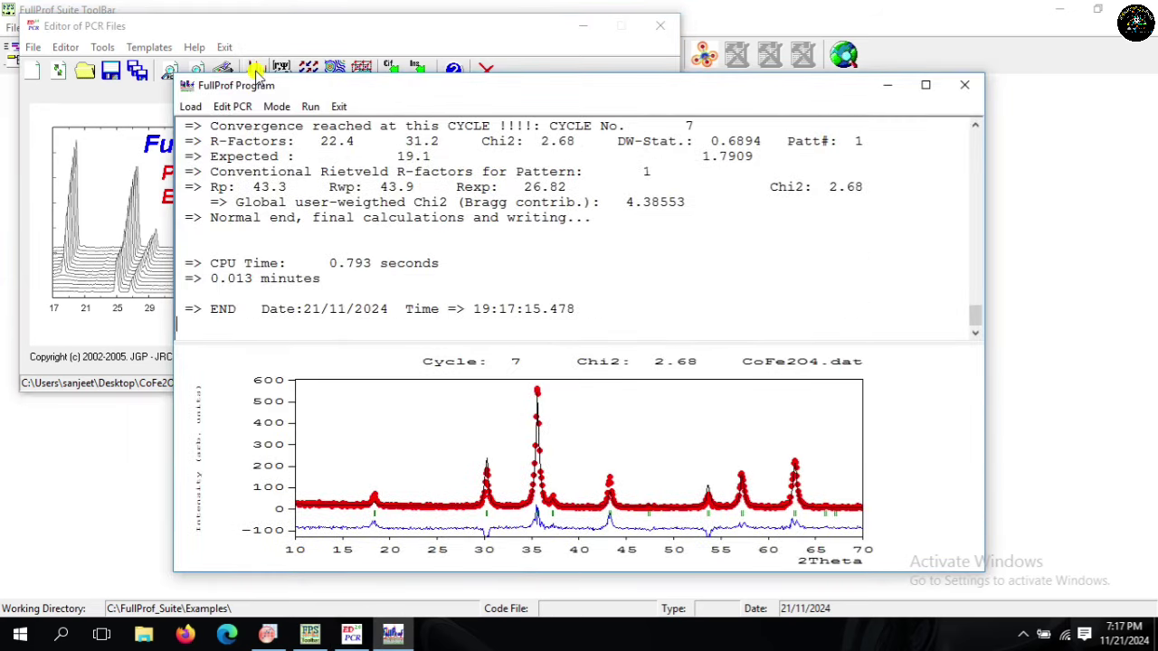
pyautogui.click(338, 107)
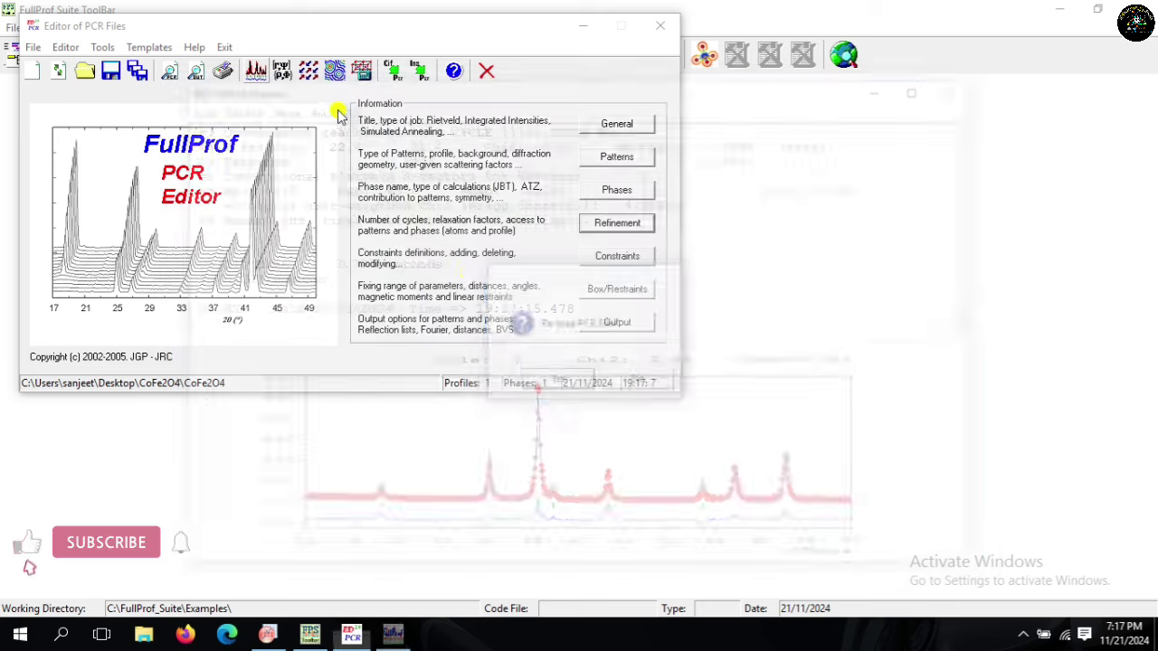
pyautogui.click(563, 373)
# Step: Fix the FWHM parameter IG in the profile parameters of phase 1 and run the refinement again
pyautogui.click(616, 226)
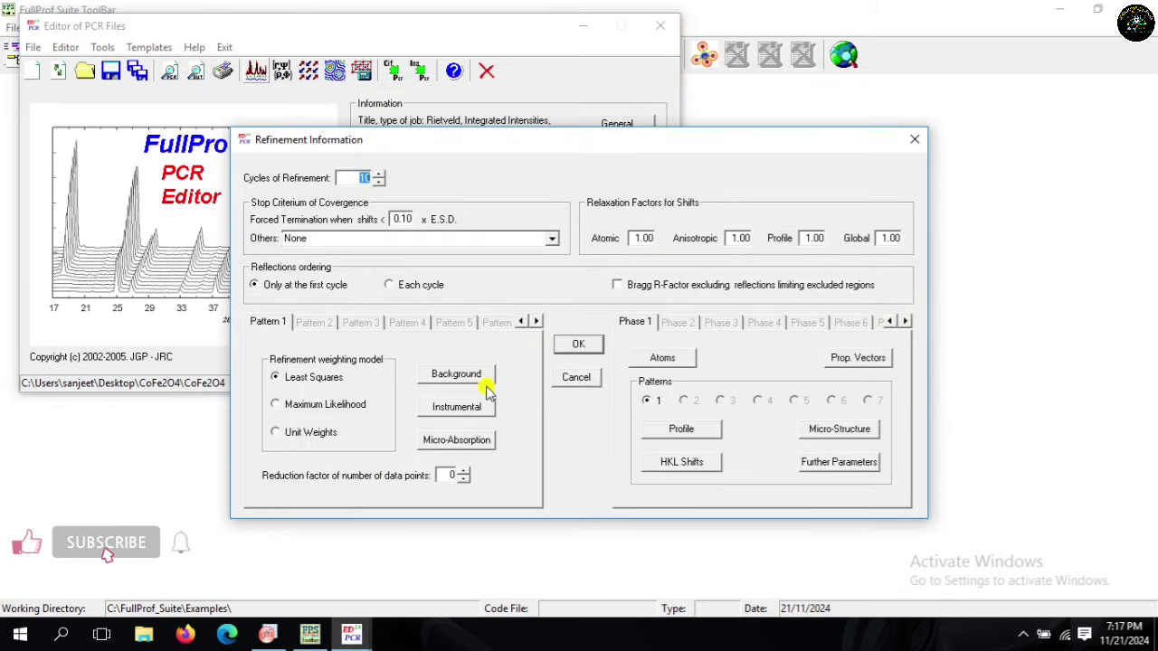
pyautogui.click(479, 378)
pyautogui.click(885, 410)
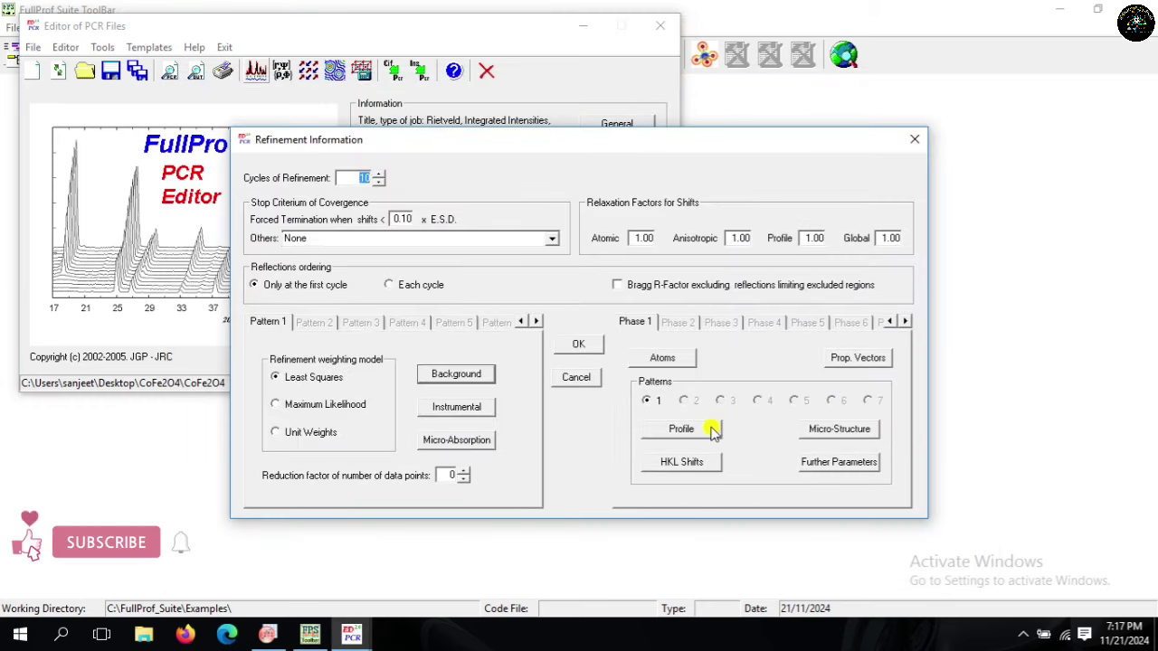
pyautogui.click(693, 430)
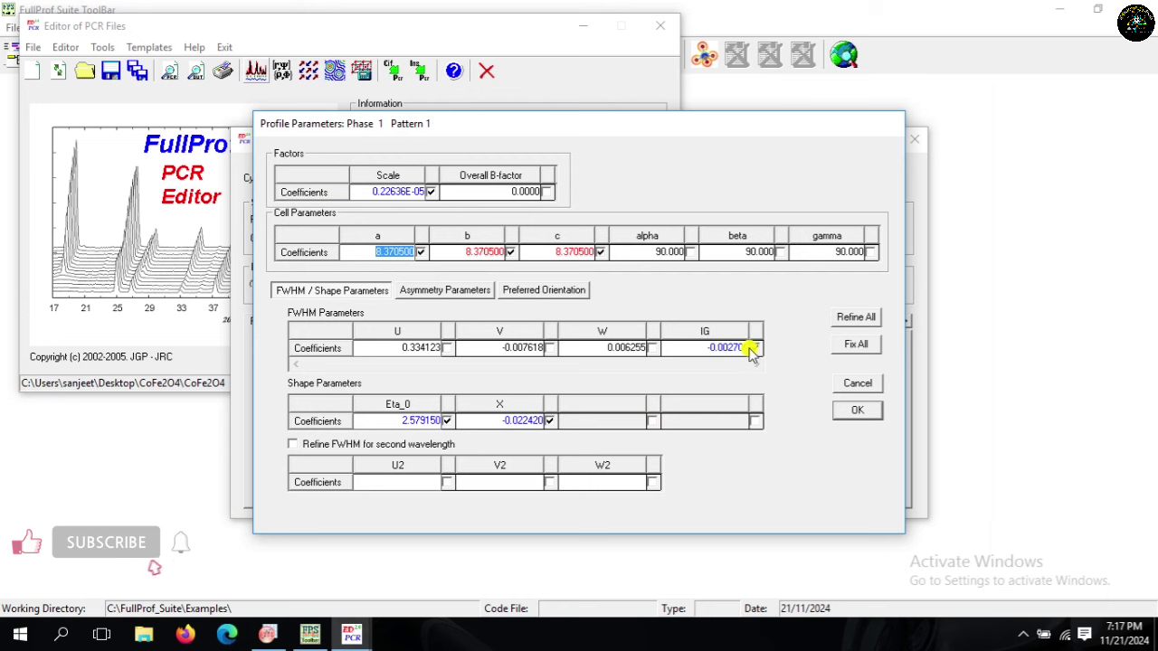
pyautogui.click(855, 410)
pyautogui.click(581, 342)
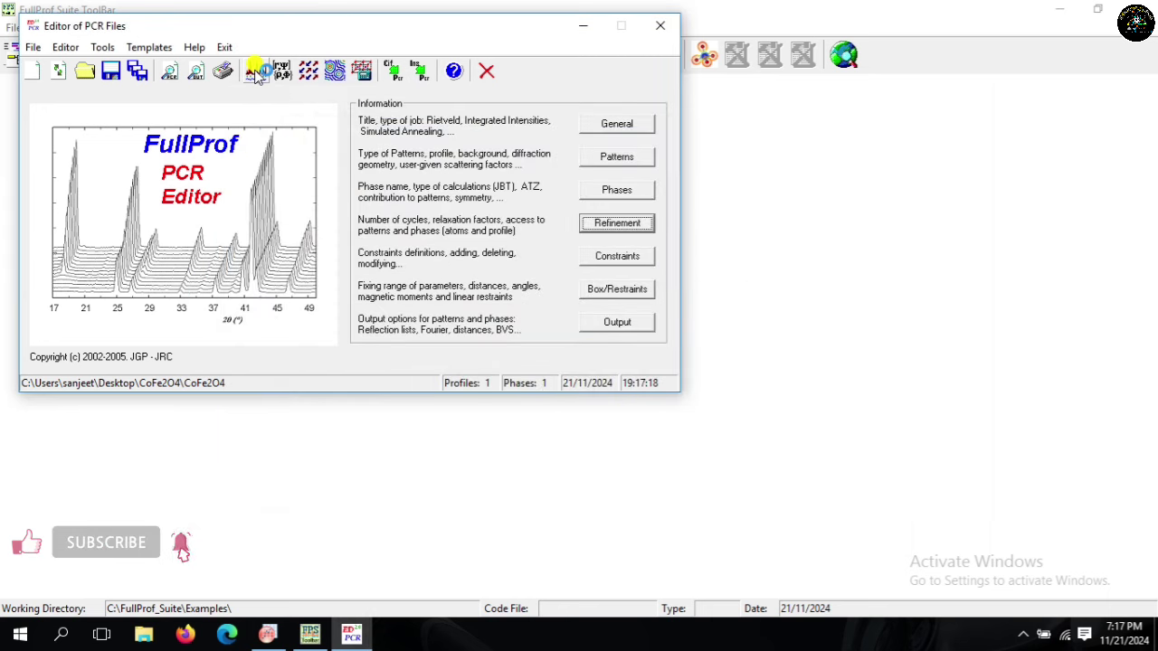
pyautogui.click(256, 71)
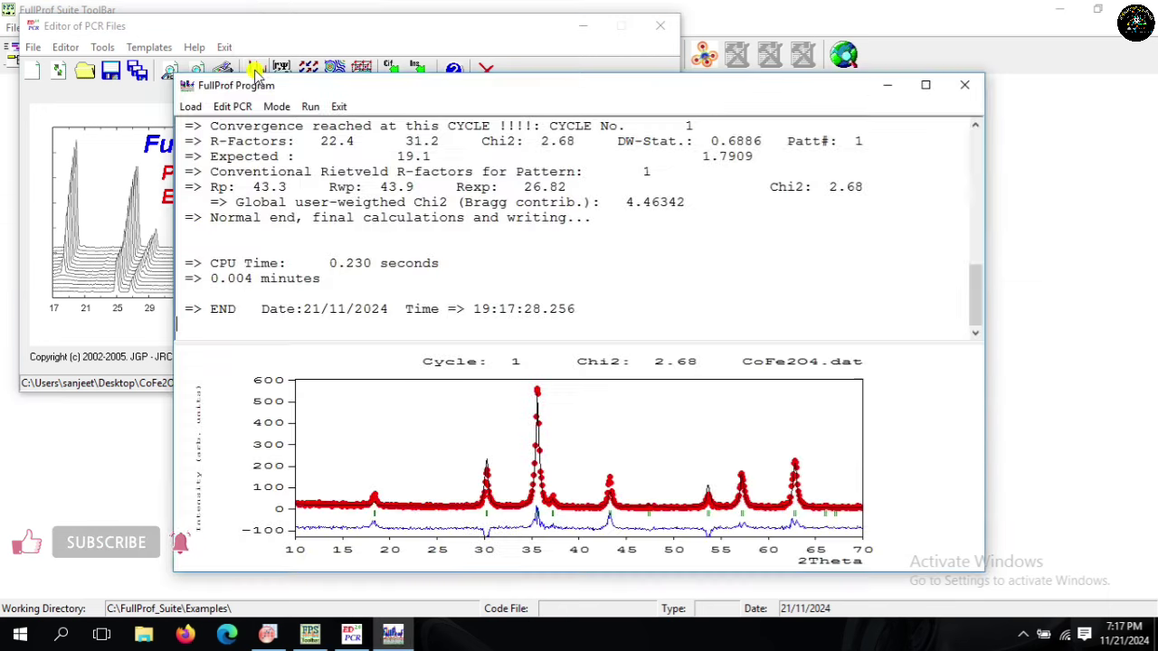
# Step: Reload the PCR file, switch the refined FWHM parameter of phase 1 from W to V, and rerun the refinement
pyautogui.click(334, 106)
pyautogui.click(568, 379)
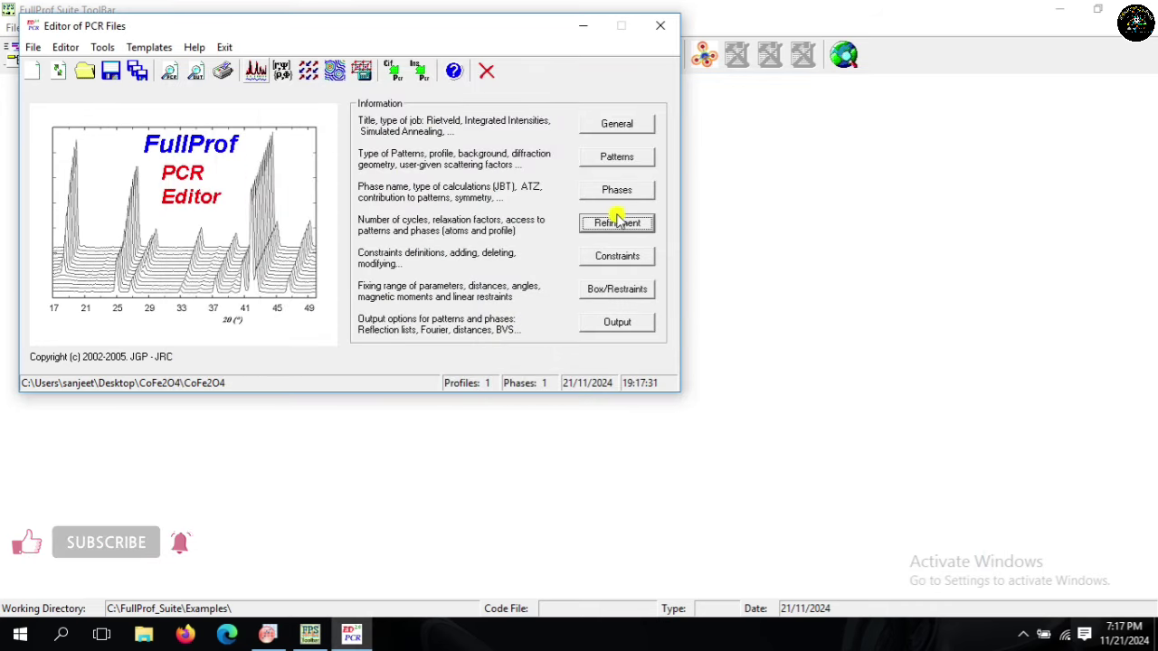
pyautogui.click(617, 222)
pyautogui.click(685, 430)
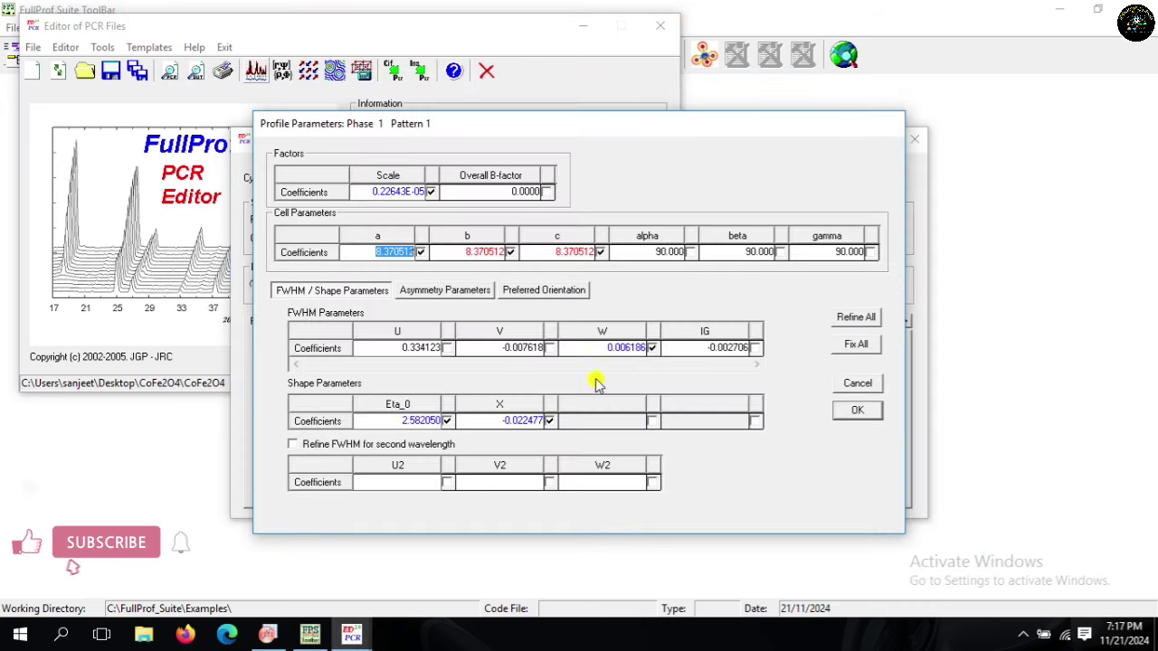
pyautogui.click(652, 348)
pyautogui.click(834, 412)
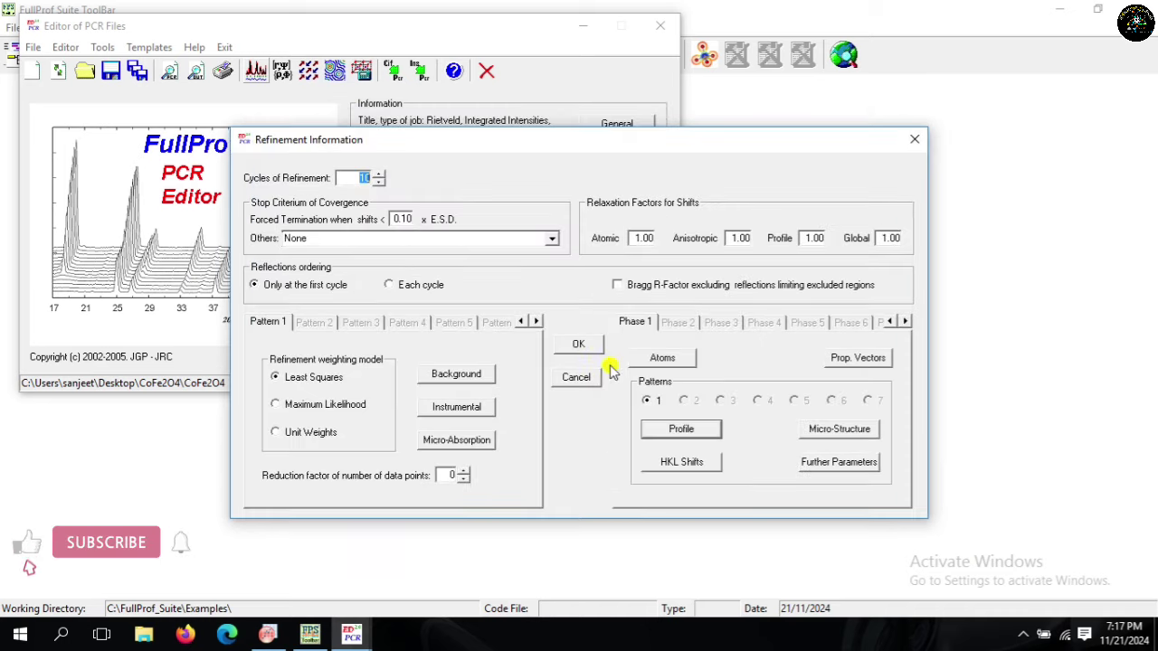
pyautogui.click(586, 345)
pyautogui.click(257, 70)
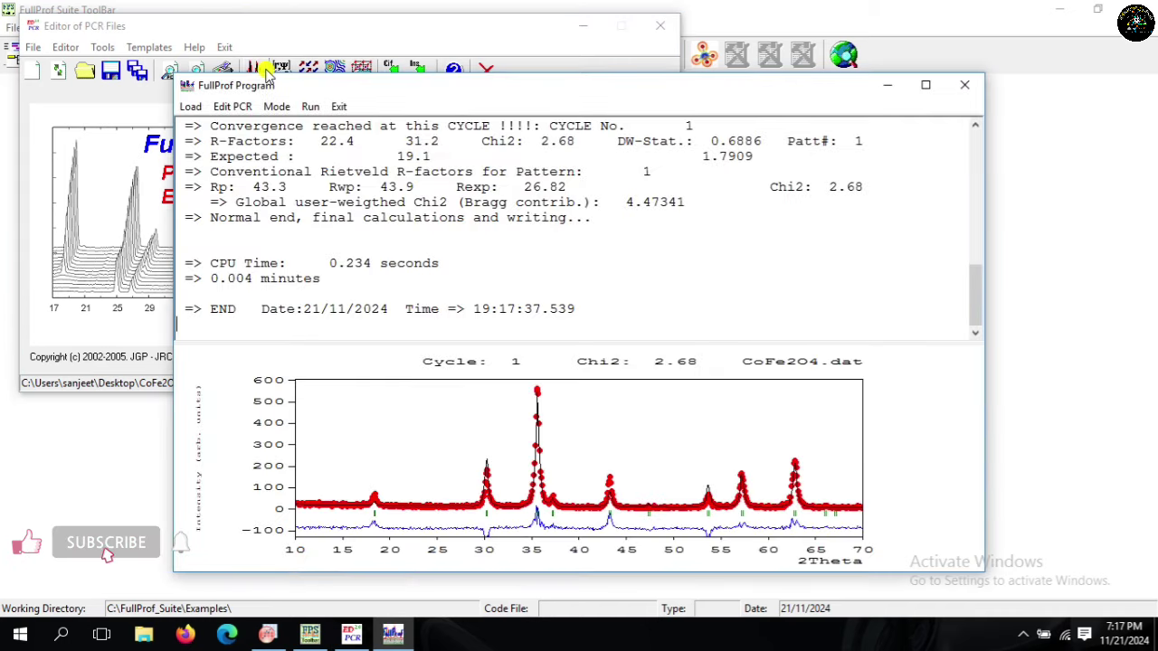
# Step: Reload the updated PCR file and fix the V parameter in the phase 1 profile
pyautogui.click(339, 106)
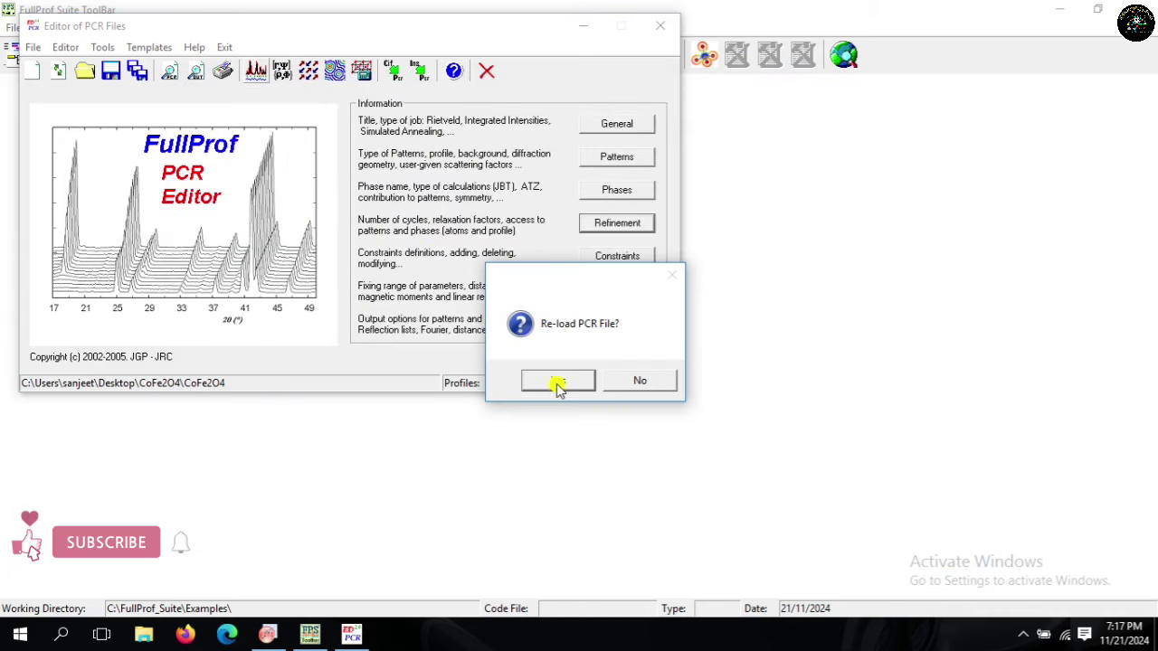
pyautogui.click(555, 383)
pyautogui.click(618, 226)
pyautogui.click(685, 432)
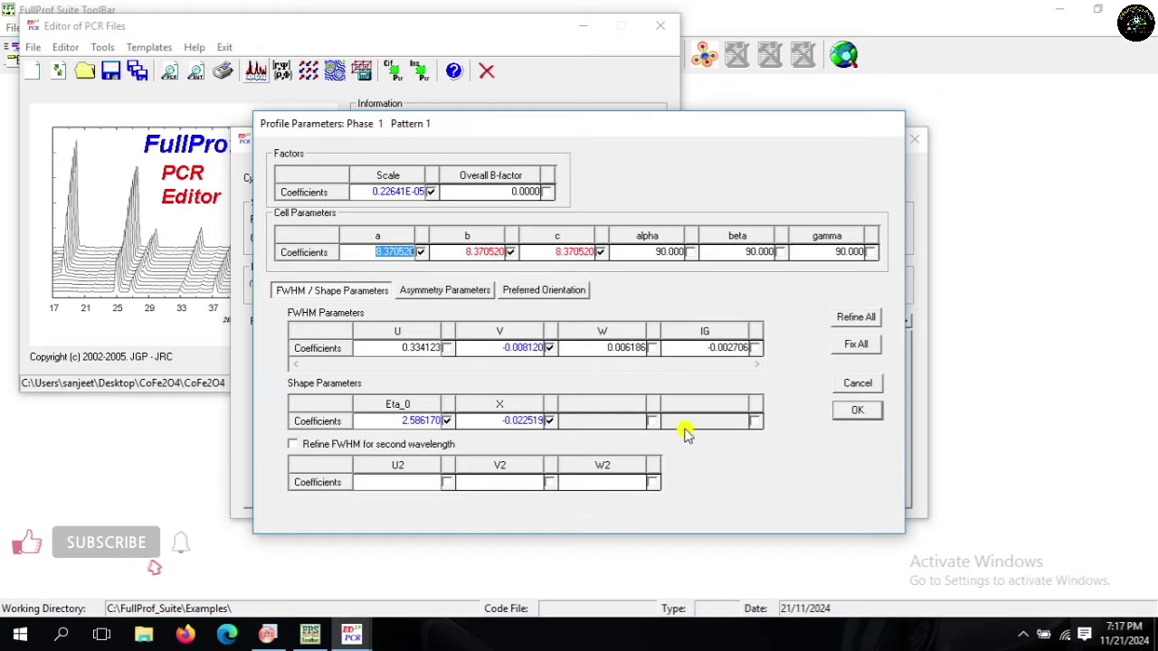
pyautogui.click(855, 410)
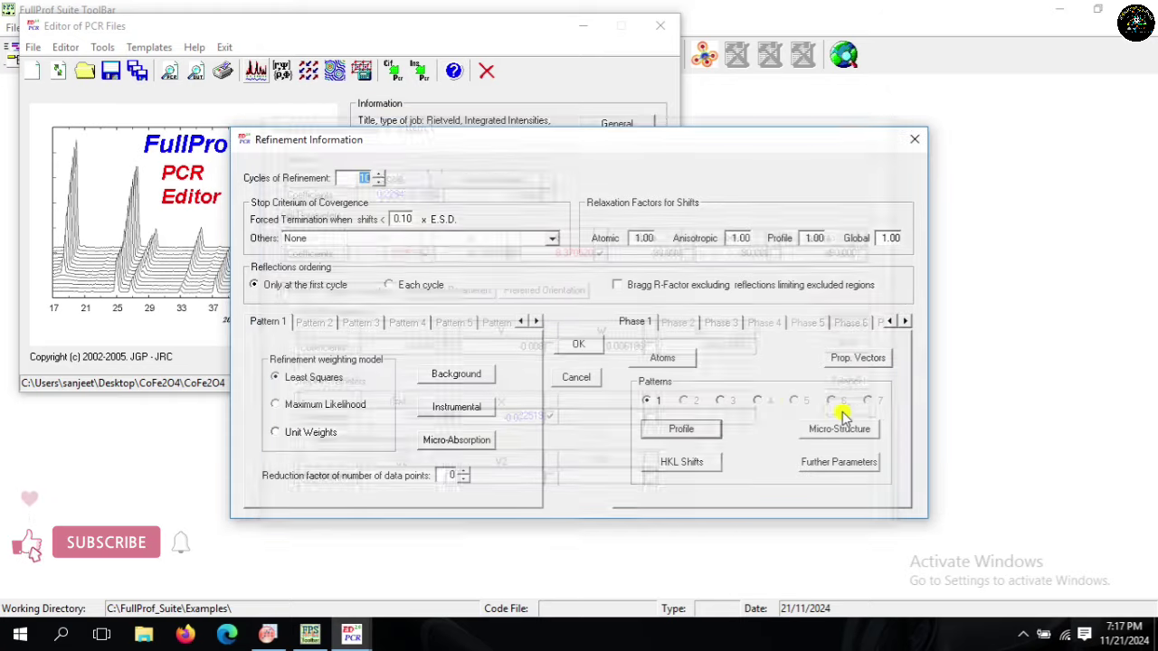
# Step: Free the thermal factor B of atoms Fe1 and Co1 in phase 1 and run the refinement
pyautogui.click(665, 356)
pyautogui.click(670, 207)
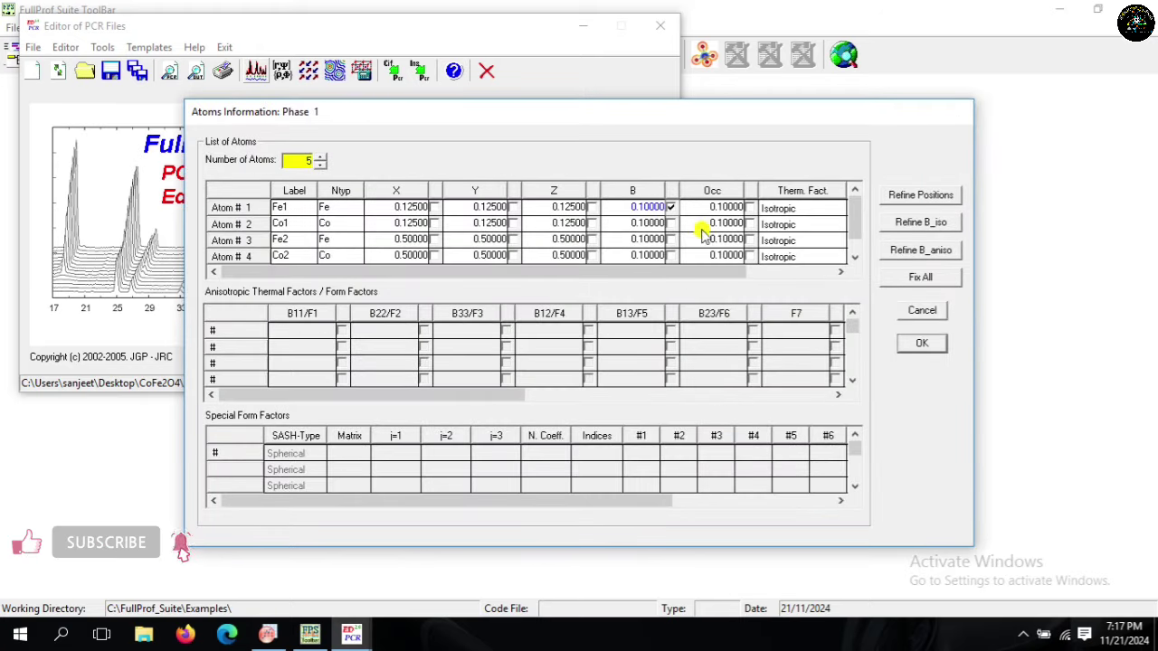
pyautogui.click(910, 348)
pyautogui.click(580, 273)
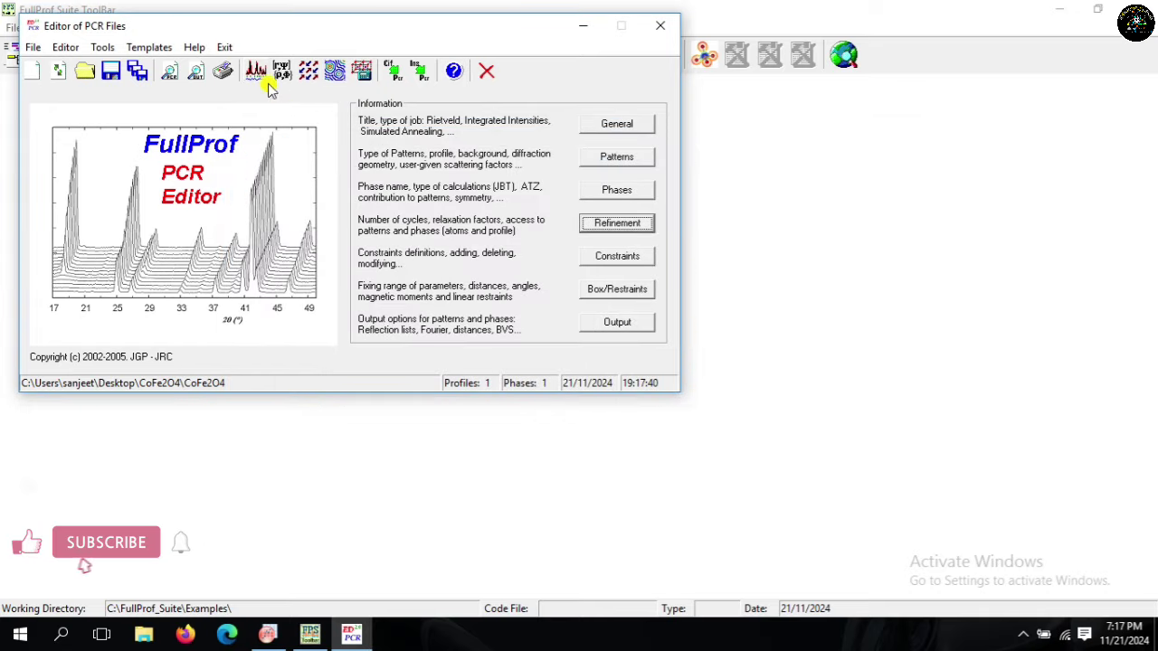
pyautogui.click(256, 74)
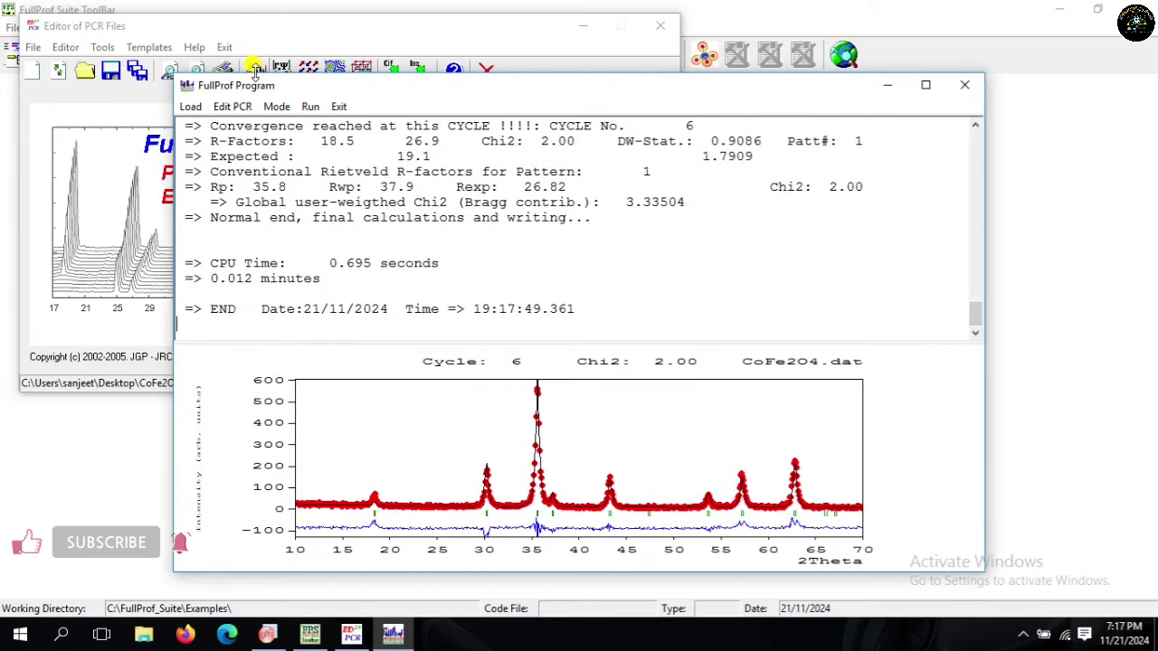
# Step: Reload the PCR file, switch the refined B factors from Fe1 and Co1 to Fe2 and Co2, and rerun the refinement
pyautogui.click(336, 106)
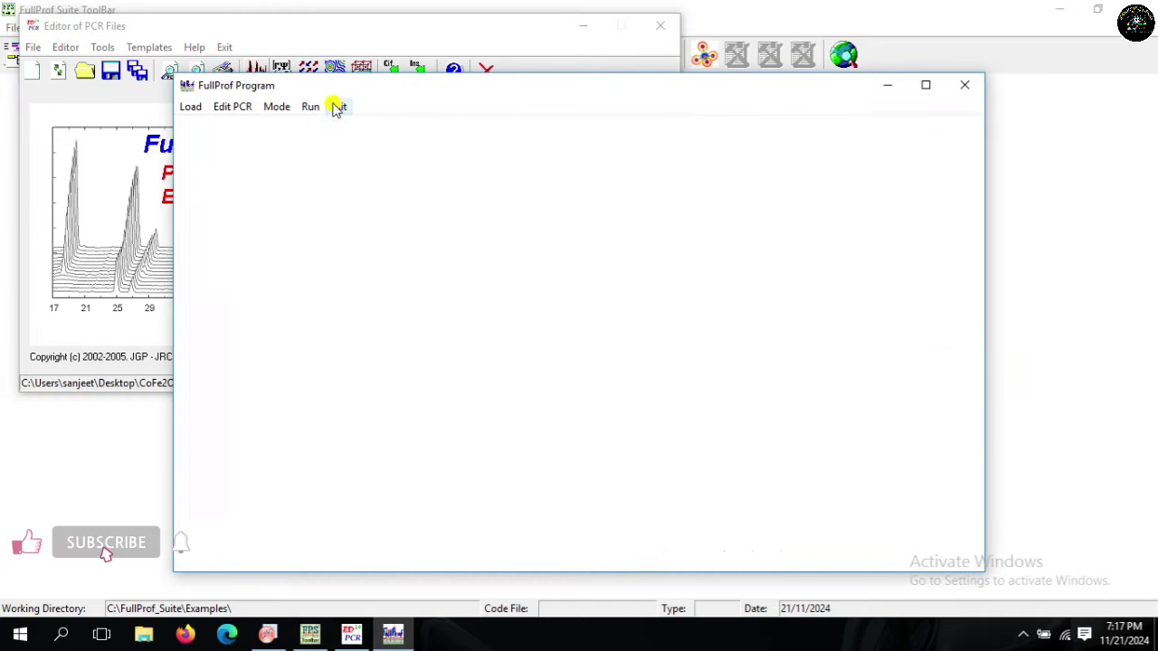
pyautogui.click(559, 381)
pyautogui.click(617, 222)
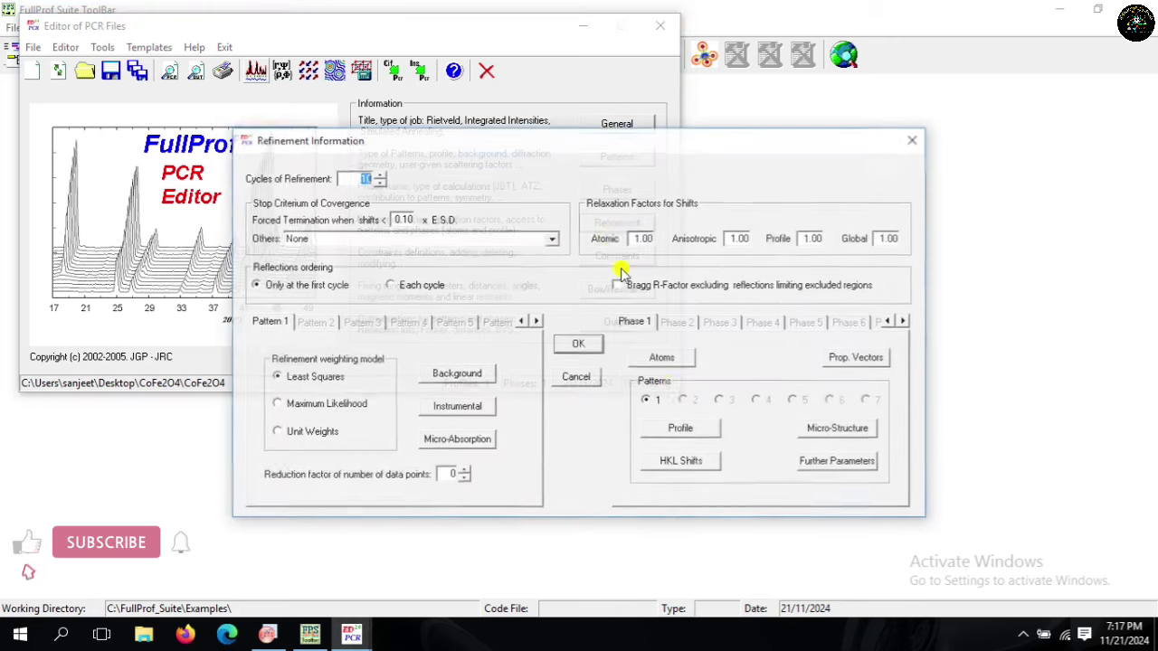
pyautogui.click(660, 286)
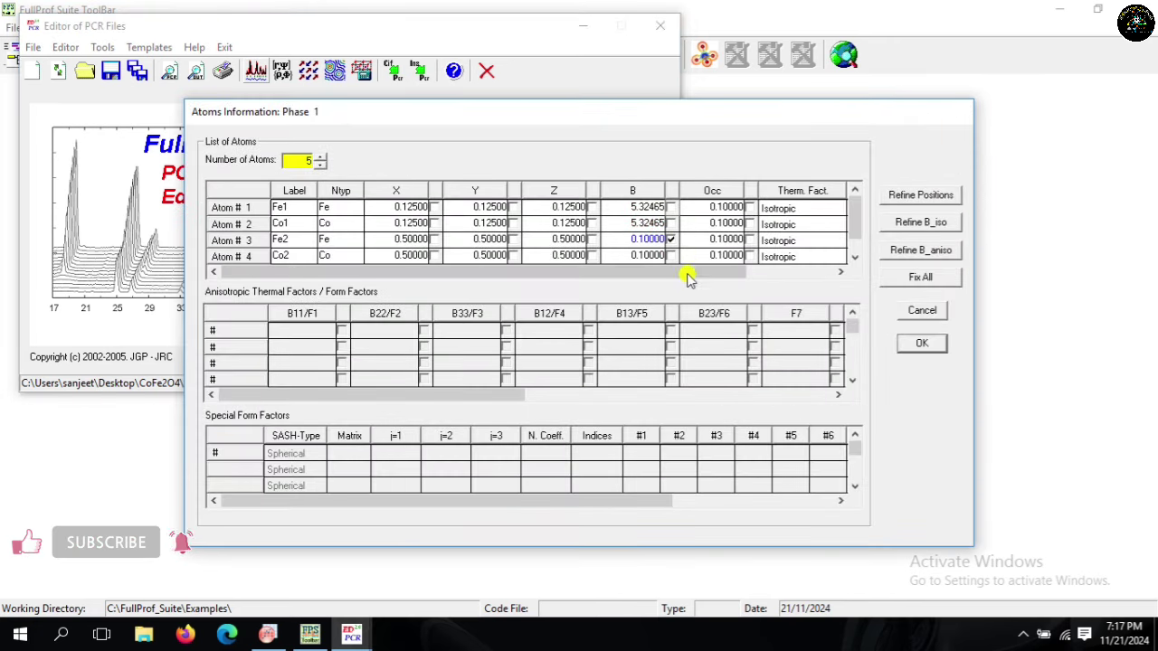
pyautogui.click(921, 344)
pyautogui.click(588, 343)
pyautogui.click(258, 74)
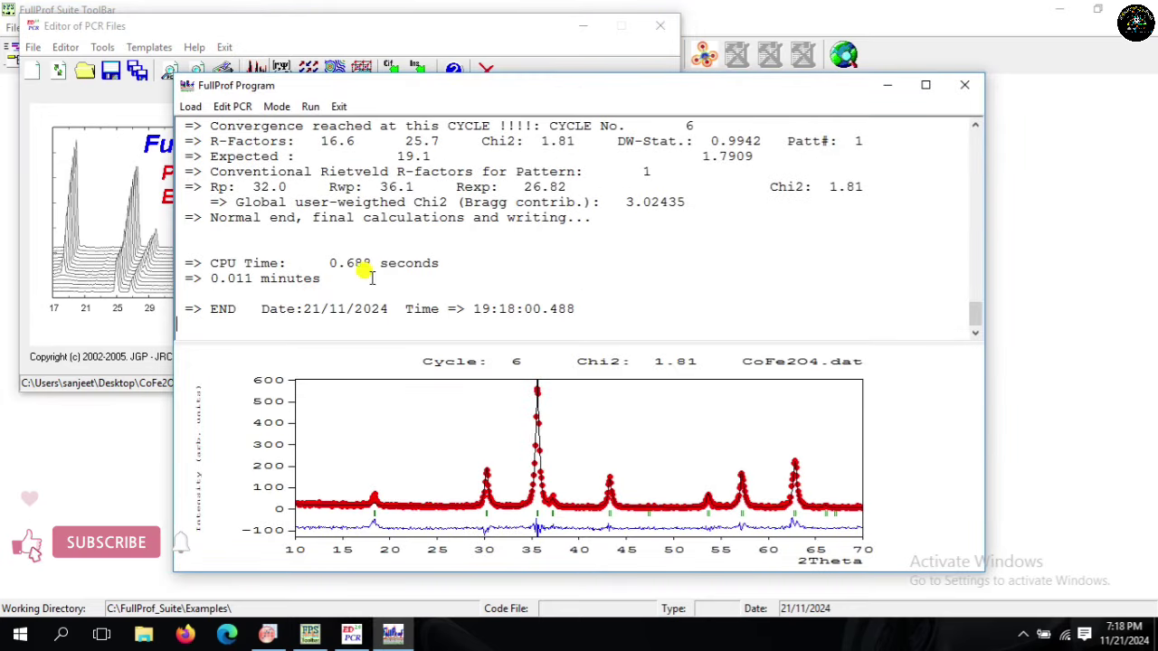
# Step: Reload the PCR file, fix B for Fe2 and Co2, free B for O1 instead, and rerun the refinement
pyautogui.click(339, 107)
pyautogui.click(550, 380)
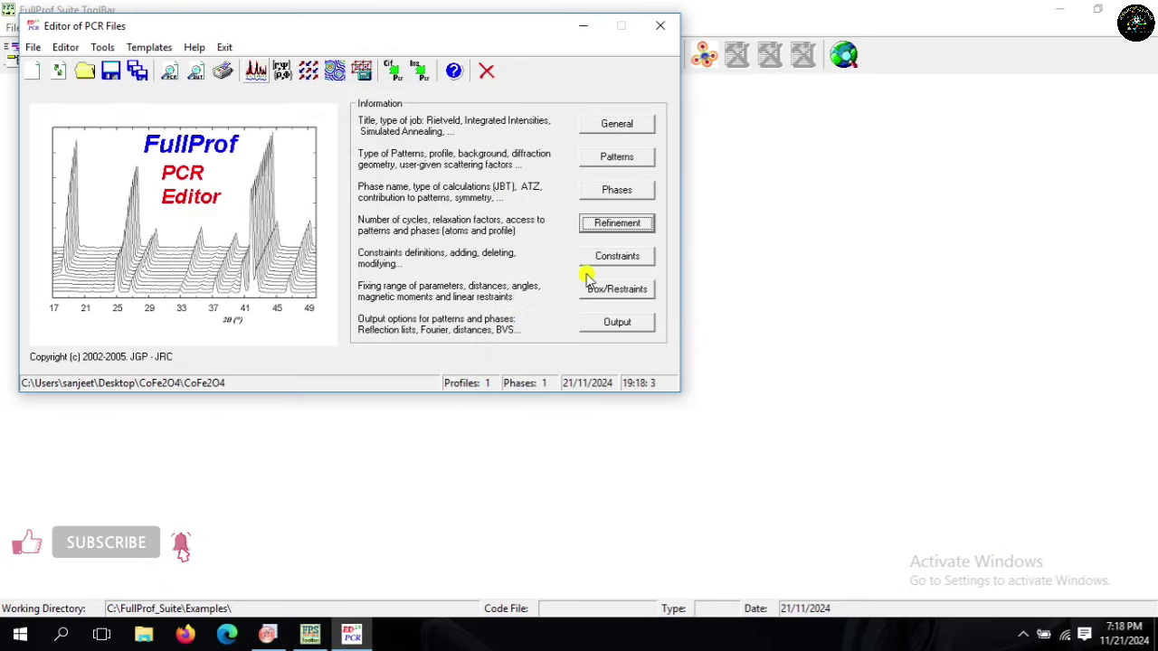
pyautogui.click(609, 226)
pyautogui.click(655, 358)
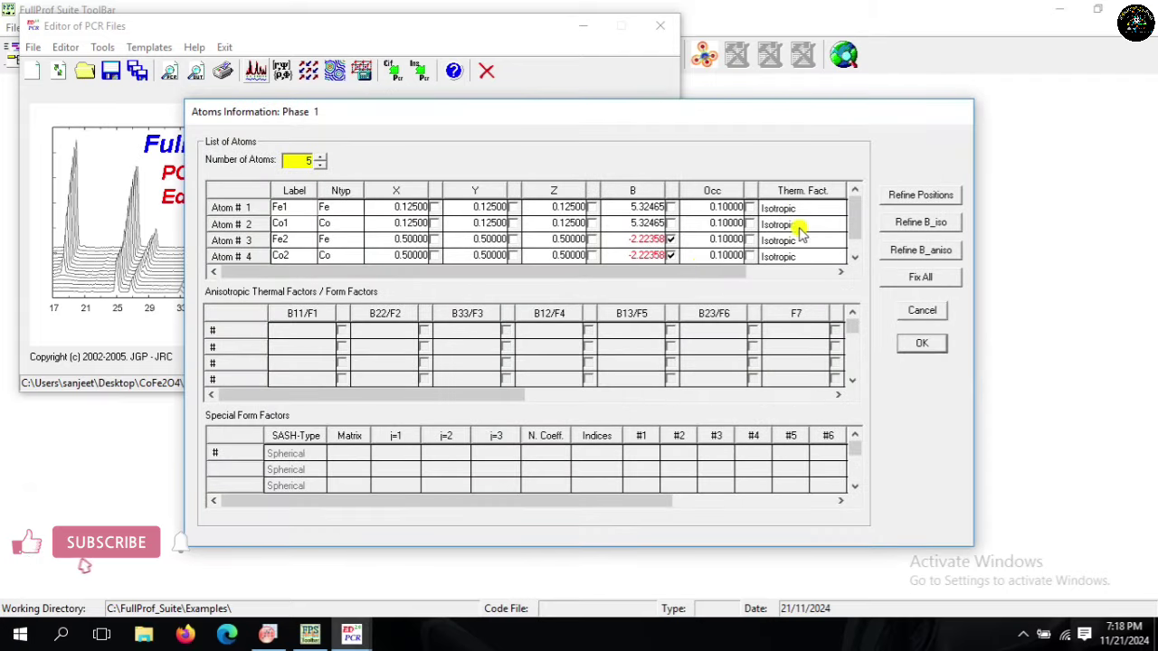
pyautogui.click(671, 240)
pyautogui.click(855, 258)
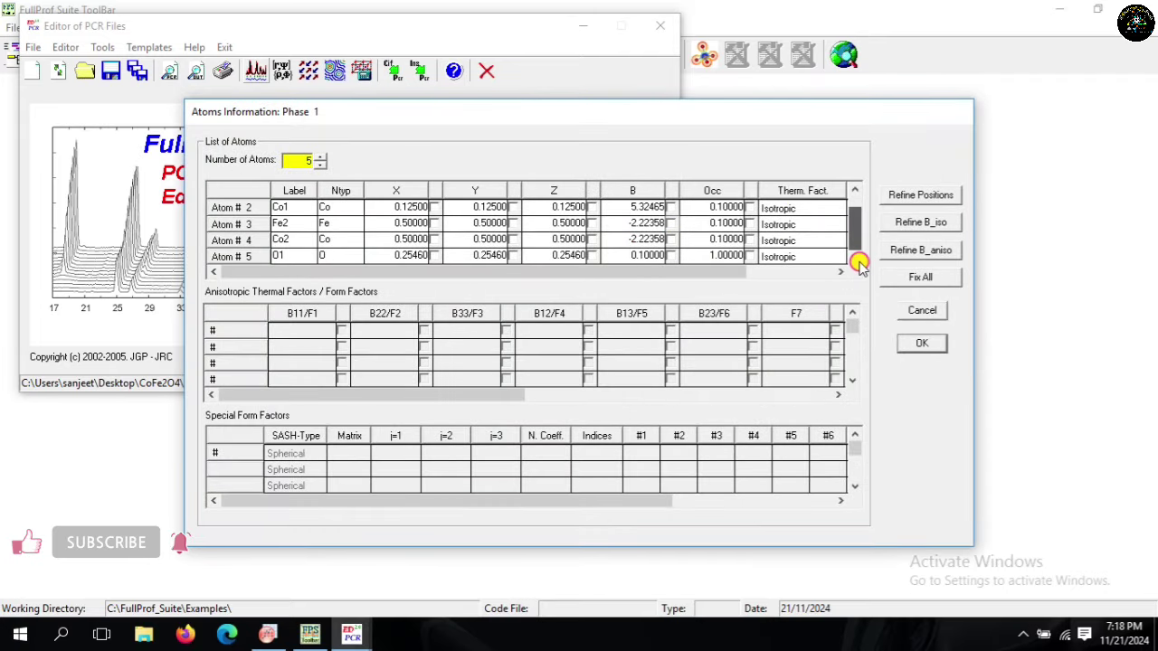
pyautogui.click(670, 255)
pyautogui.click(919, 344)
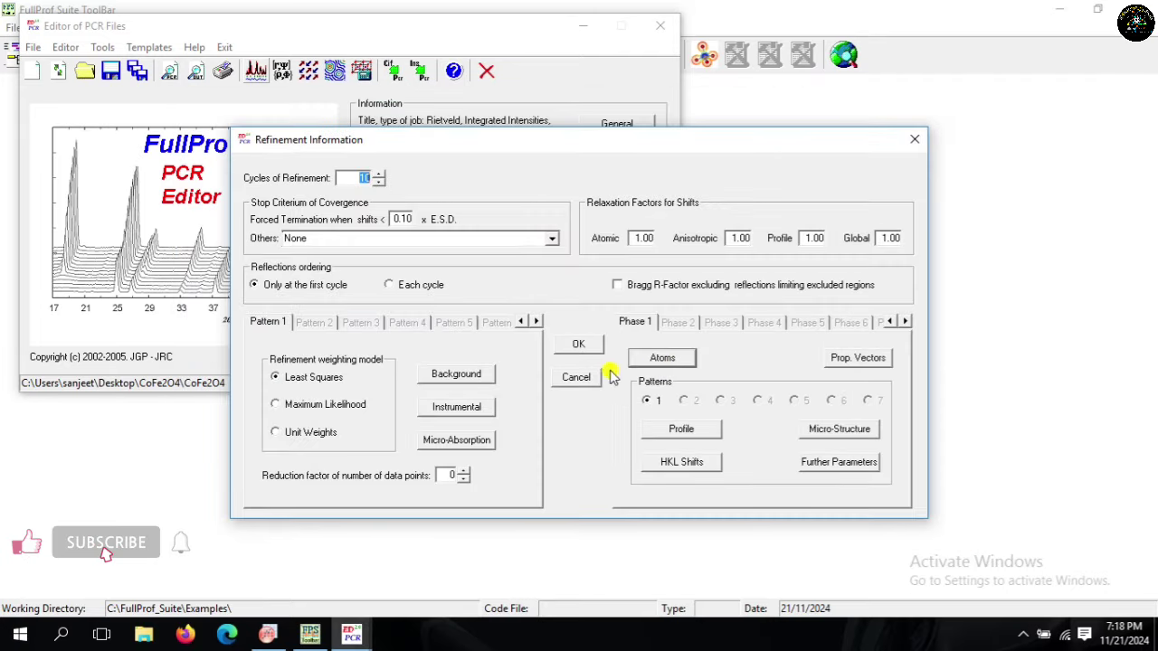
pyautogui.click(578, 345)
pyautogui.click(258, 70)
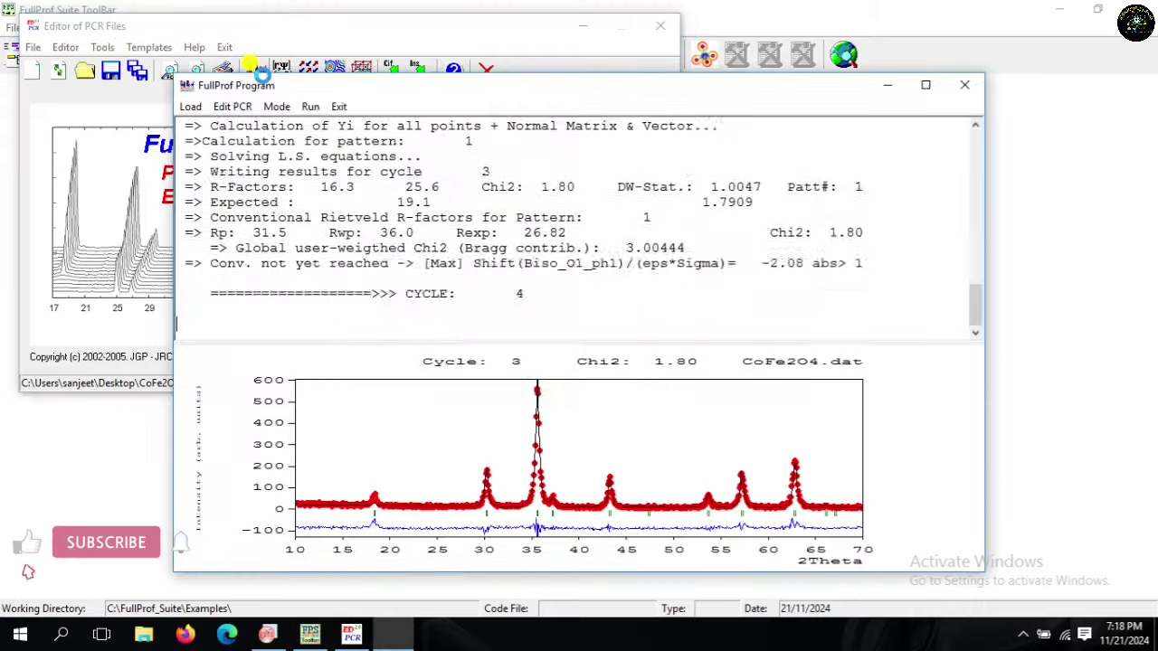
# Step: Reload the PCR file, fix B of O1, and set the B values of Fe2 and Co2 to 2.22358
pyautogui.click(336, 107)
pyautogui.click(559, 380)
pyautogui.click(615, 224)
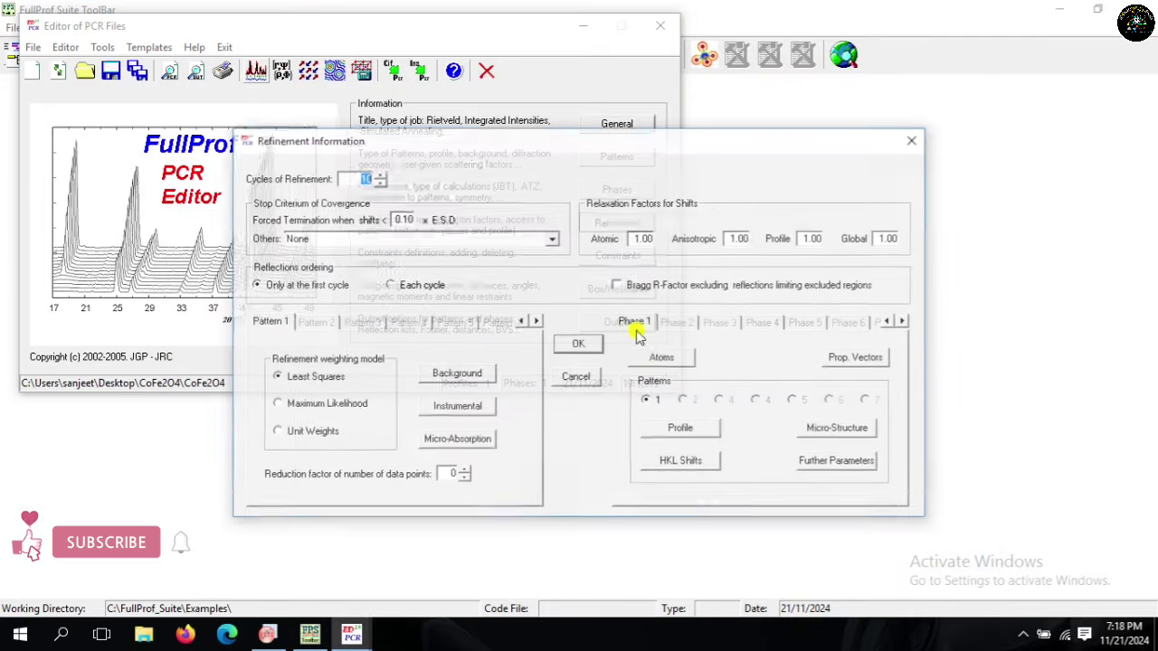
pyautogui.click(660, 360)
pyautogui.click(854, 257)
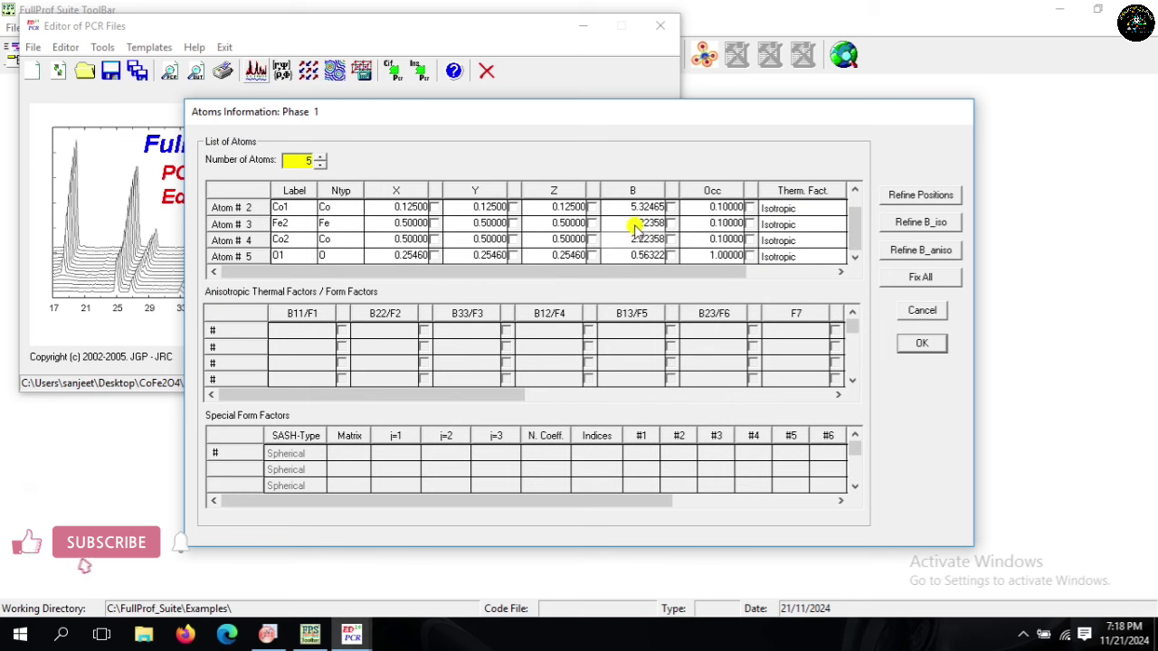
pyautogui.scroll(1, 853, 251)
# Step: Free the occupancy of atom Fe1 in phase 1 and run the refinement
pyautogui.click(749, 208)
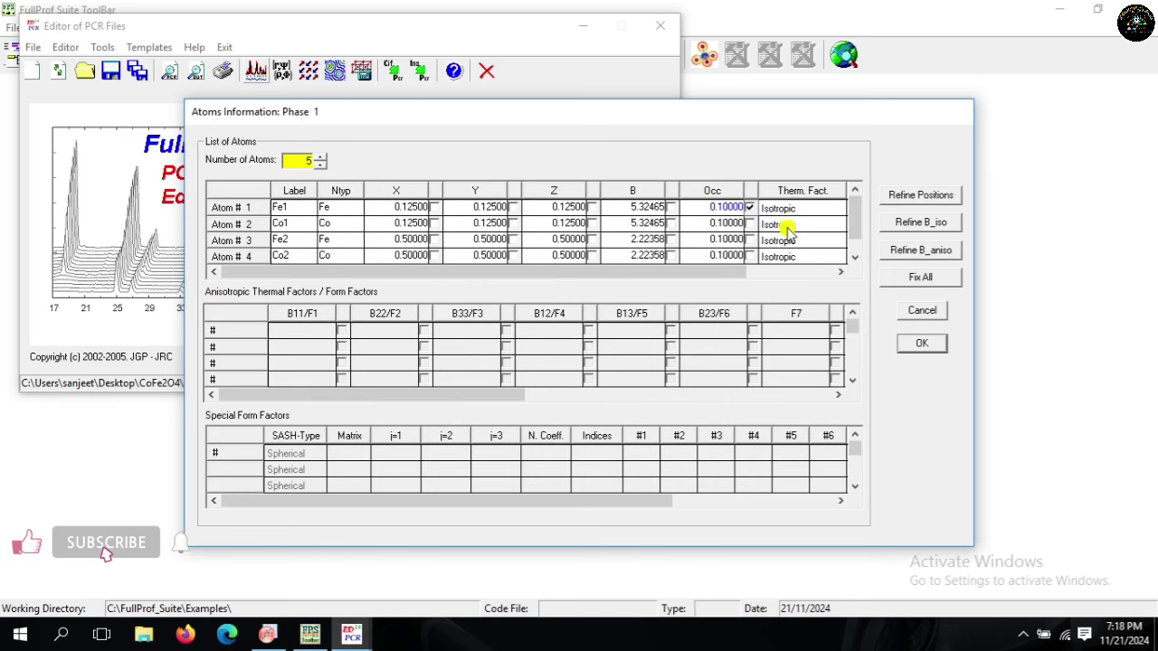
pyautogui.click(919, 344)
pyautogui.click(580, 346)
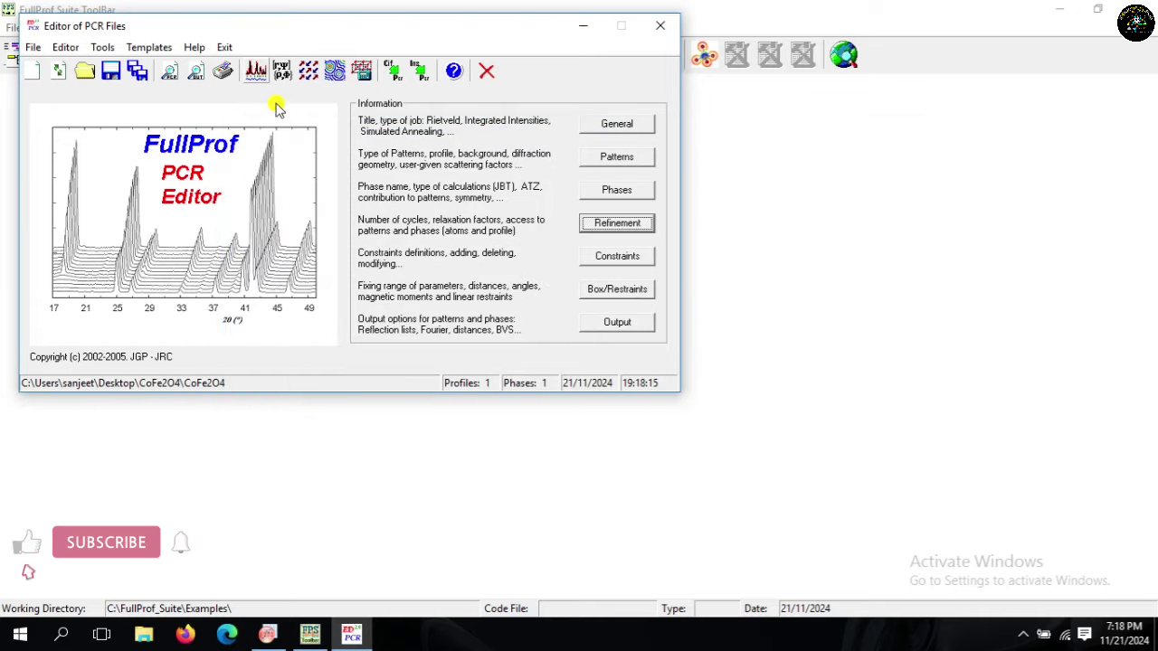
pyautogui.click(260, 70)
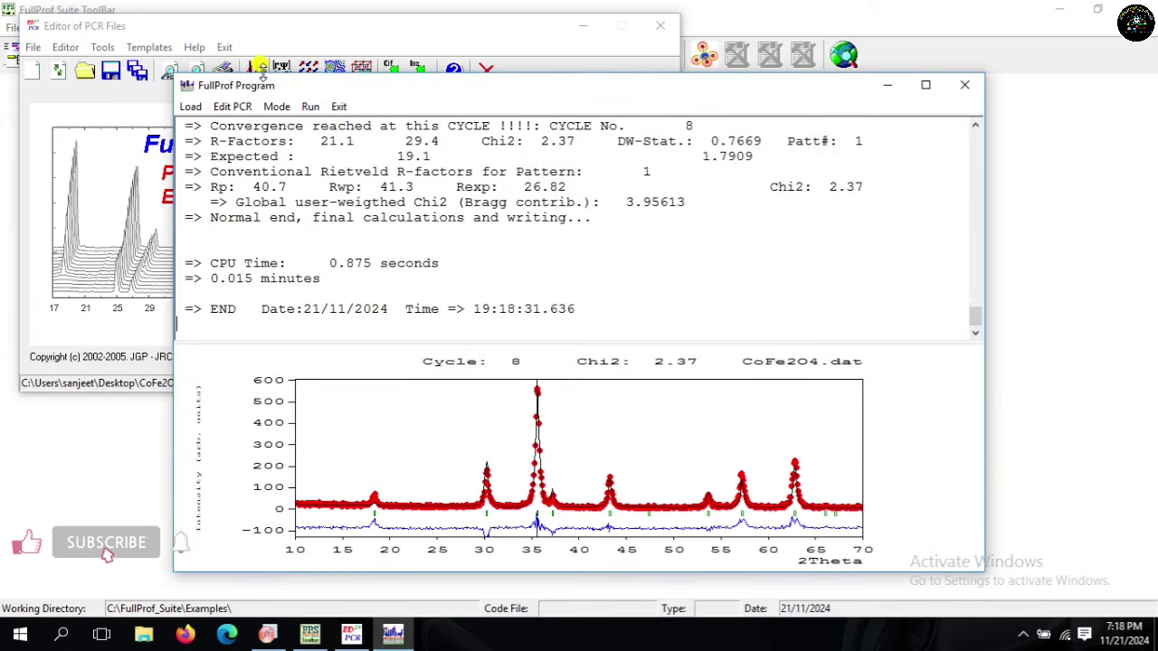
# Step: Reload the PCR file, switch the refined occupancy from Fe1 to Co1, and rerun the refinement
pyautogui.click(340, 107)
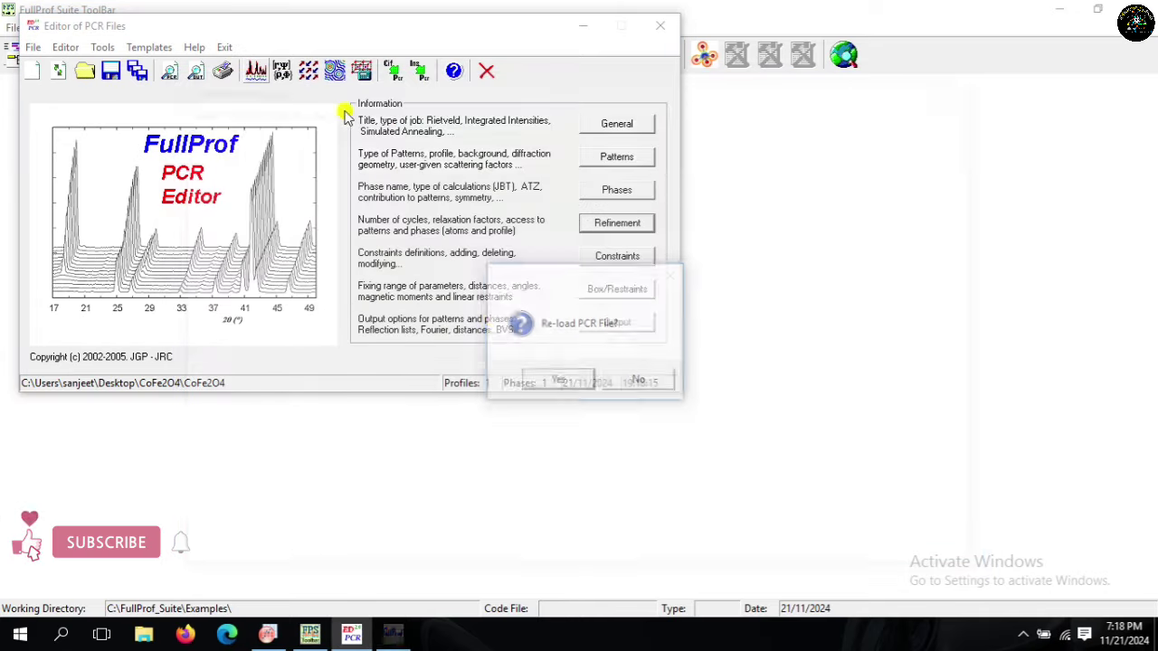
pyautogui.click(555, 381)
pyautogui.click(618, 224)
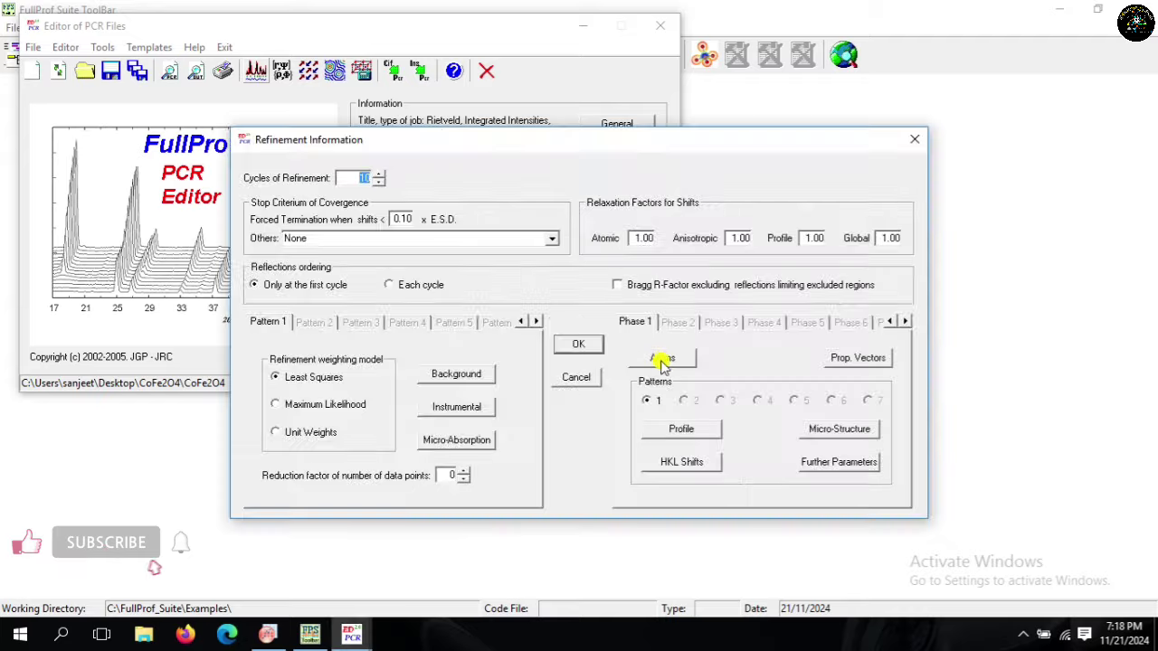
pyautogui.click(669, 362)
pyautogui.click(747, 223)
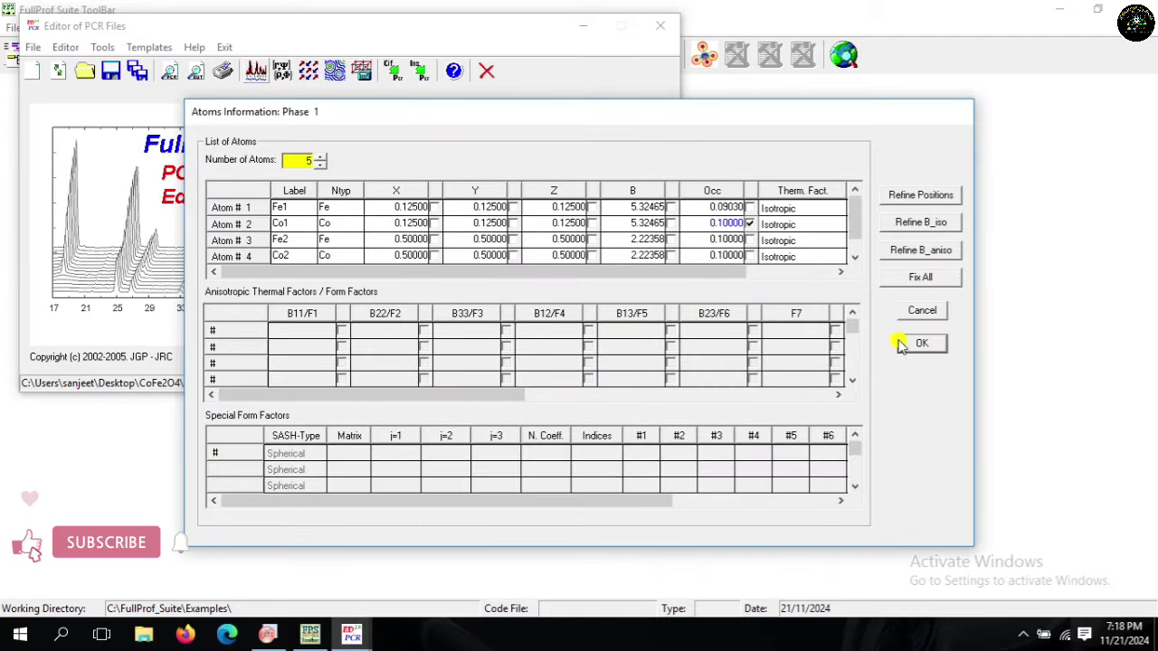
pyautogui.click(901, 344)
pyautogui.click(593, 344)
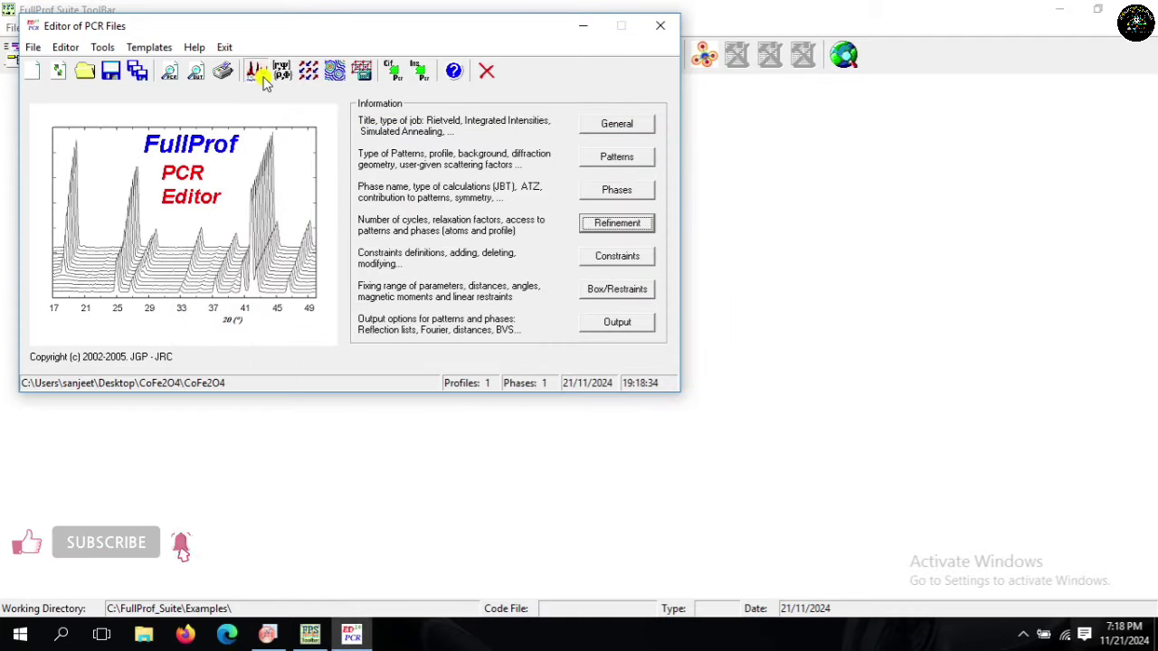
pyautogui.click(262, 76)
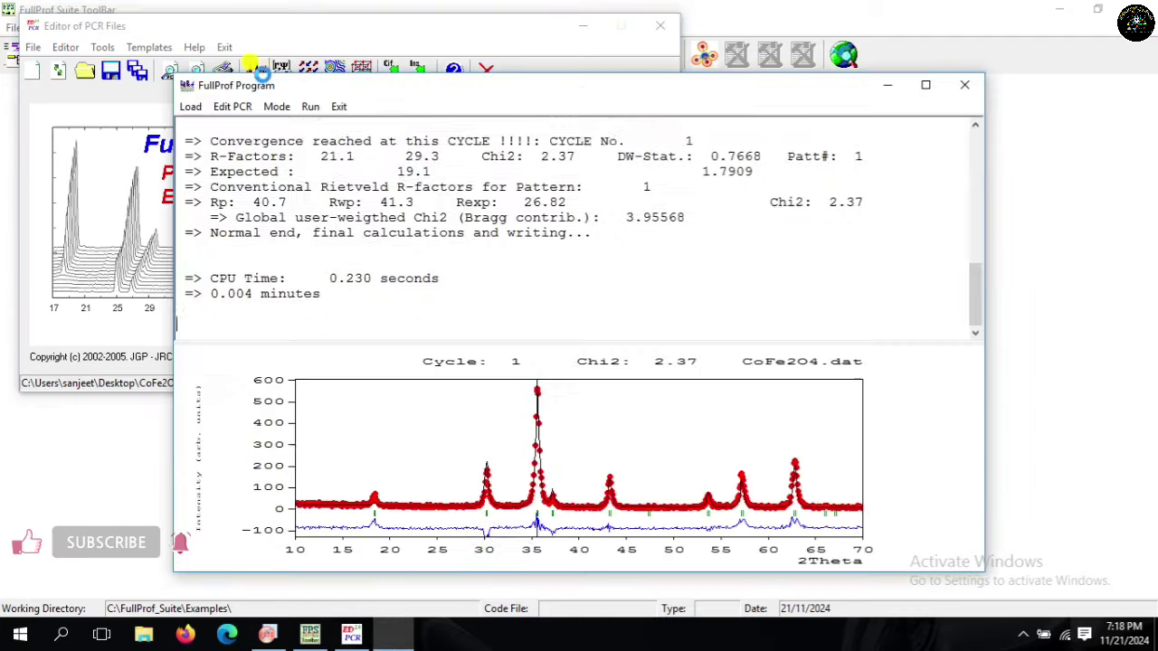
# Step: Reload the PCR file, switch the refined occupancy from Co1 to Fe2, and rerun the refinement
pyautogui.click(340, 107)
pyautogui.click(558, 380)
pyautogui.click(617, 223)
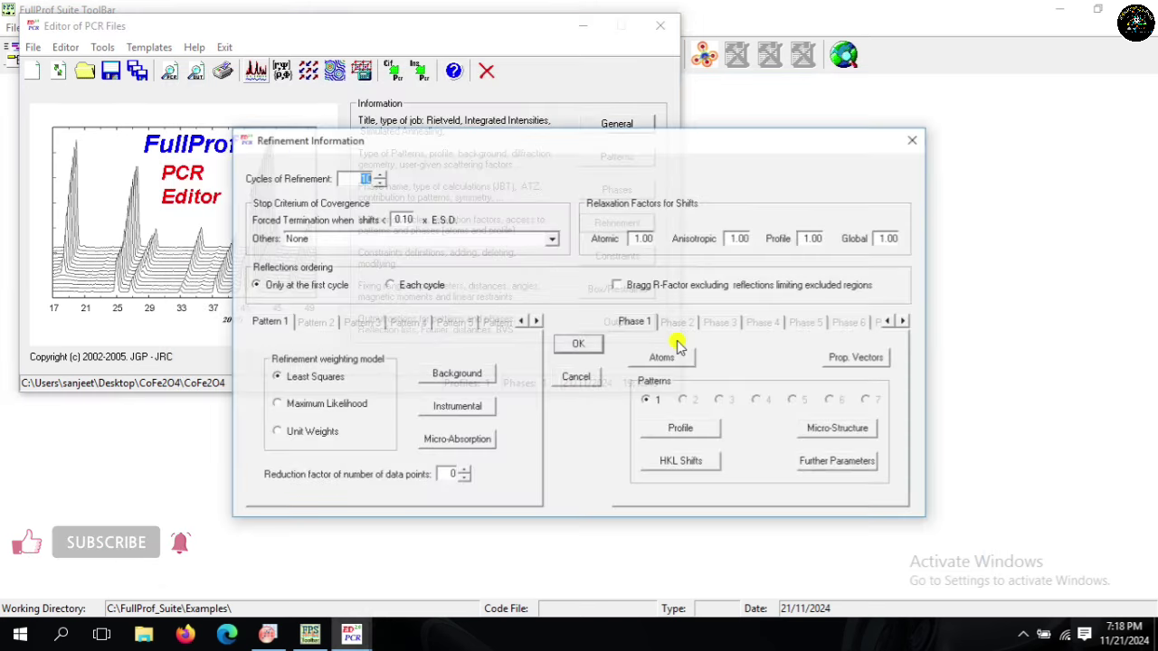
pyautogui.click(665, 355)
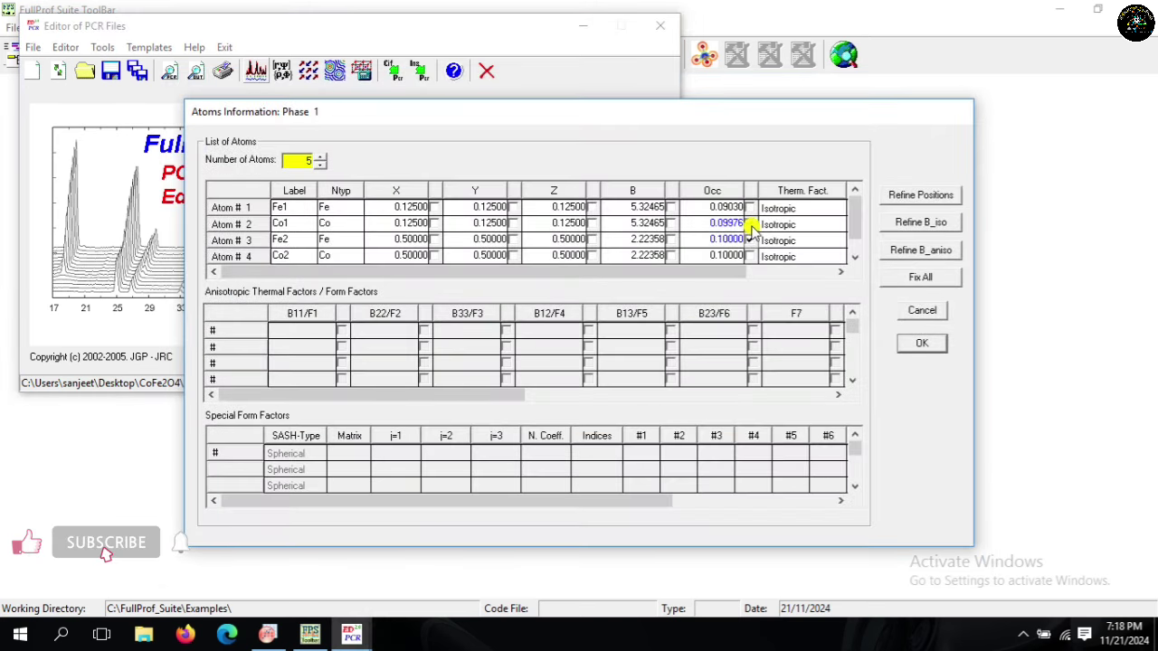
pyautogui.click(915, 343)
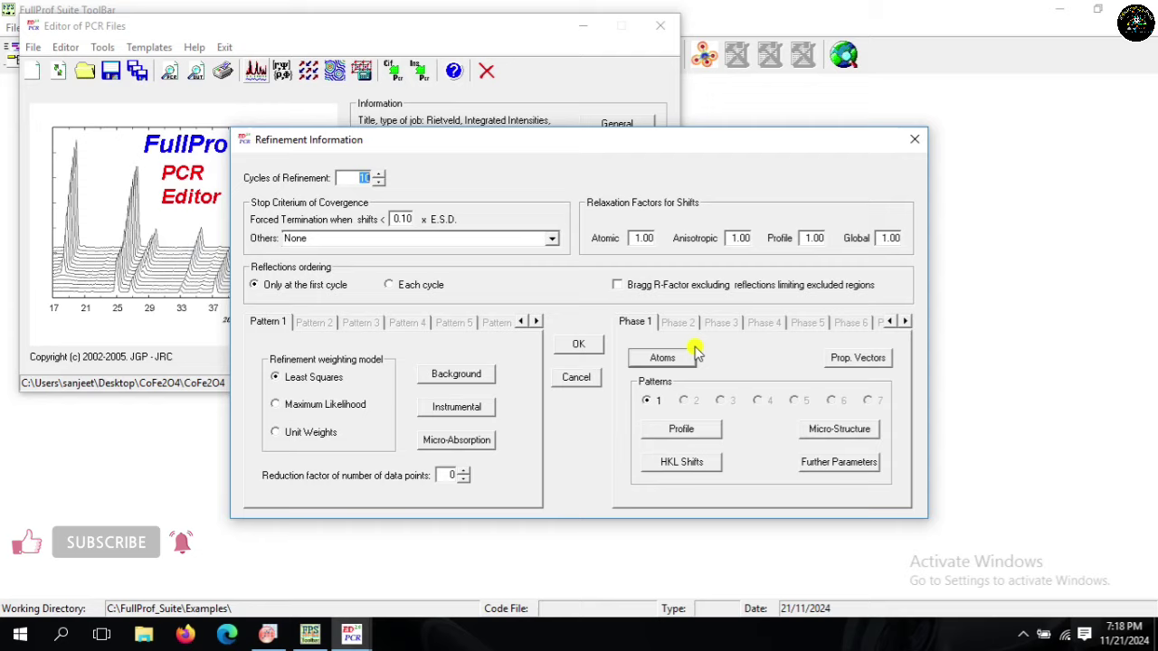
pyautogui.click(582, 339)
pyautogui.click(252, 75)
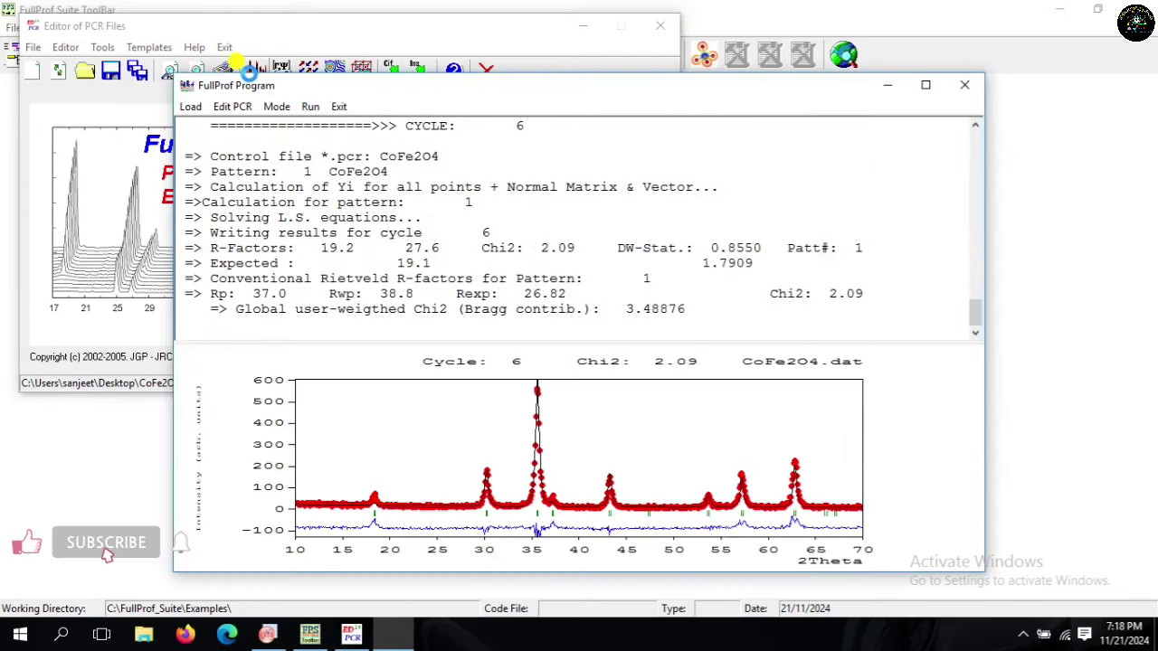
# Step: Reload the PCR file, switch the refined occupancy from Fe2 to Co2, and rerun the refinement
pyautogui.click(337, 107)
pyautogui.click(547, 378)
pyautogui.click(615, 224)
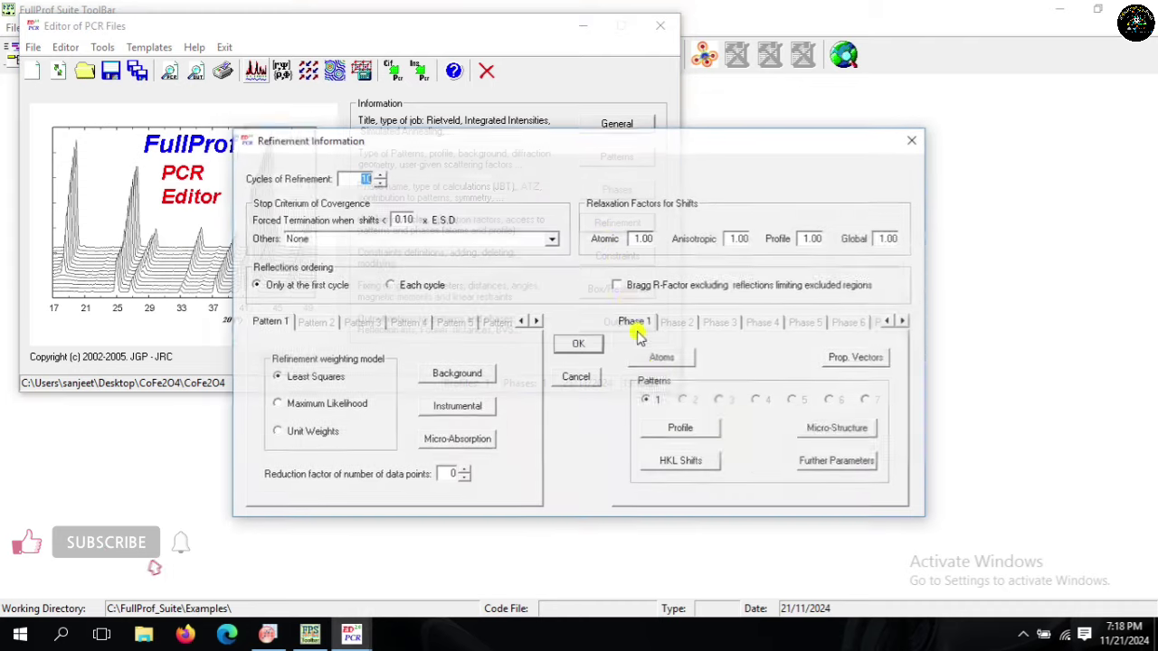
pyautogui.click(659, 359)
pyautogui.click(728, 239)
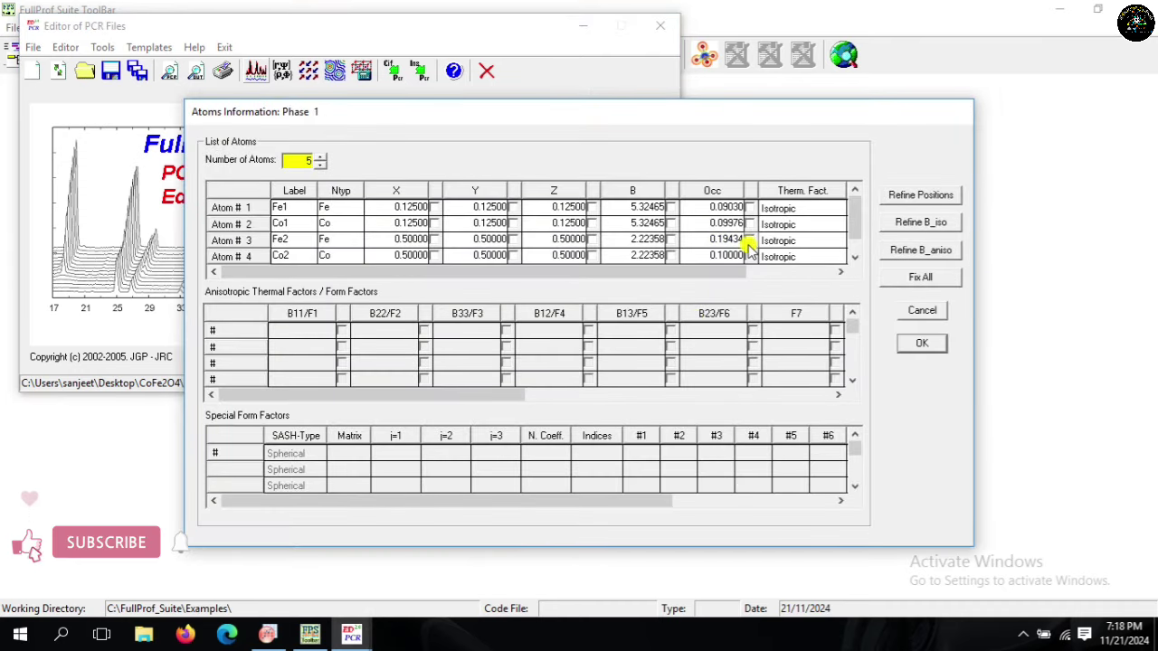
pyautogui.click(748, 256)
pyautogui.click(920, 349)
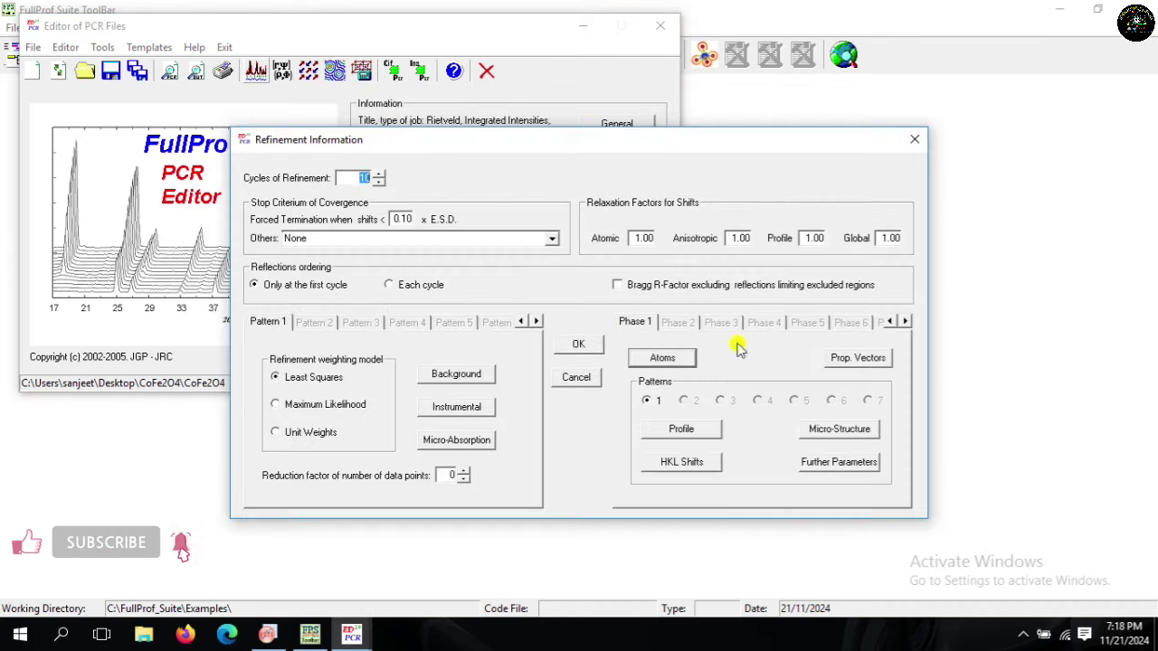
pyautogui.click(583, 344)
pyautogui.click(261, 69)
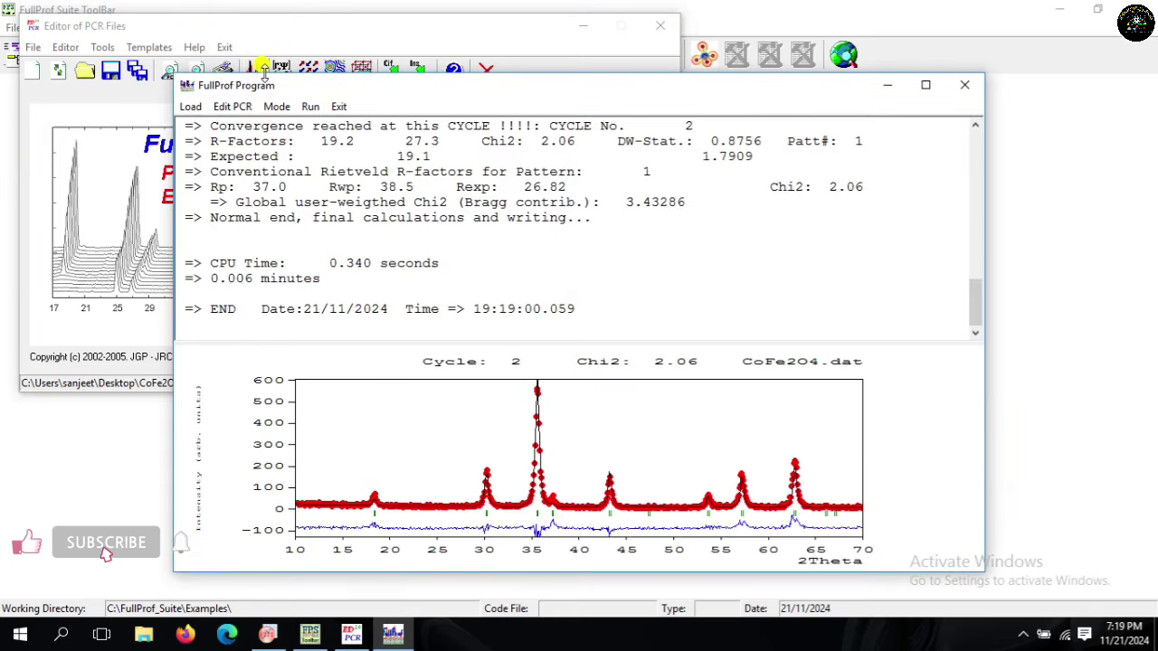
# Step: Reload the PCR file, switch refinement from the Co2 occupancy to the X, Y and Z coordinates of O1, and rerun it
pyautogui.click(339, 107)
pyautogui.click(565, 383)
pyautogui.click(616, 226)
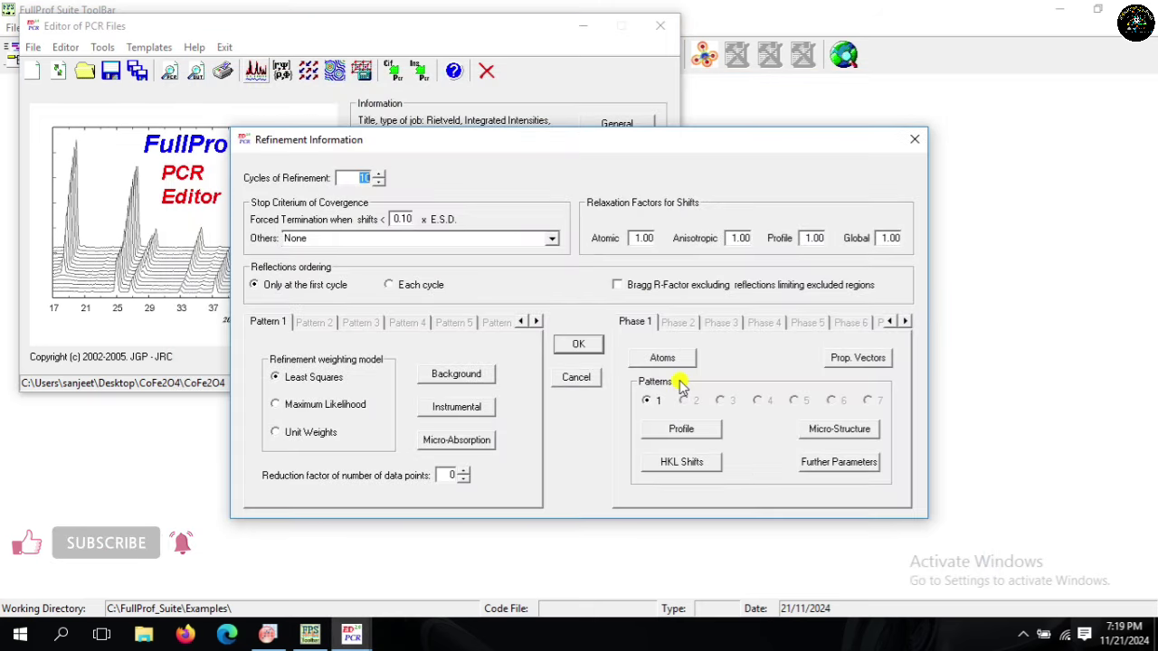
pyautogui.click(669, 358)
pyautogui.scroll(-1, 850, 225)
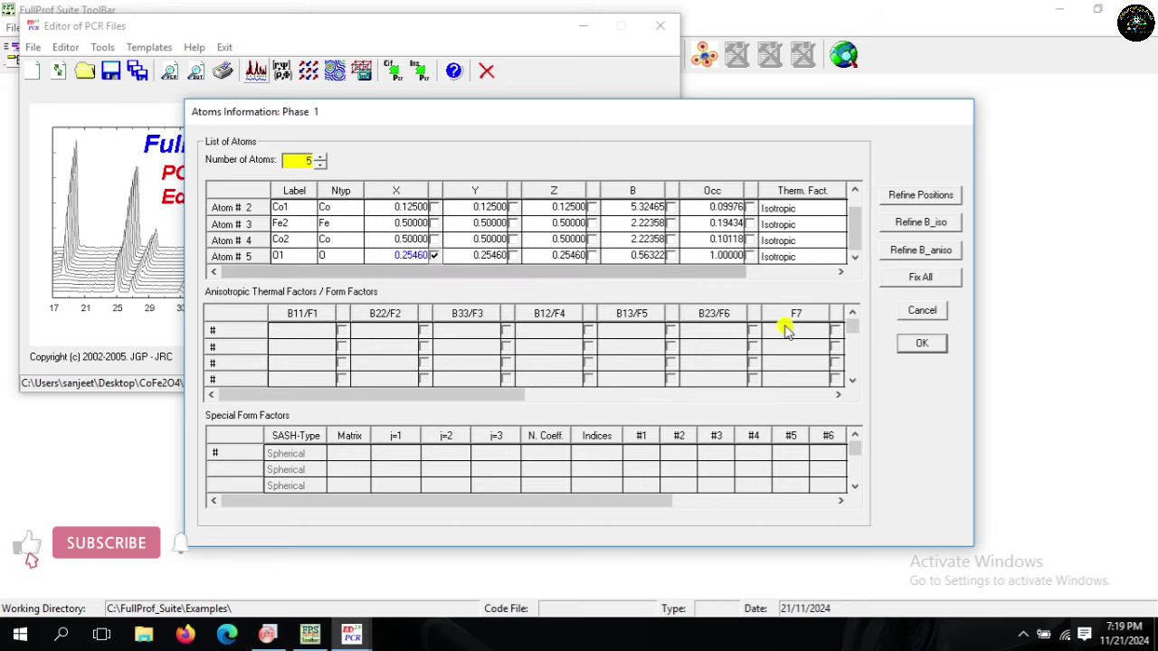
pyautogui.click(922, 343)
pyautogui.click(581, 344)
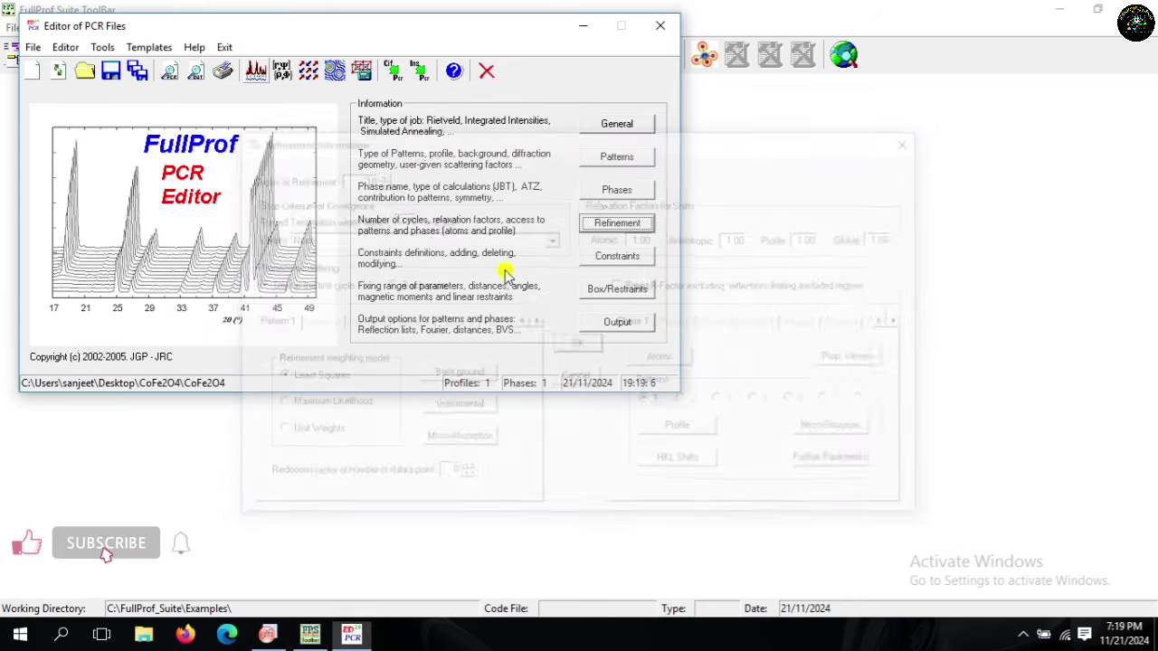
pyautogui.click(256, 70)
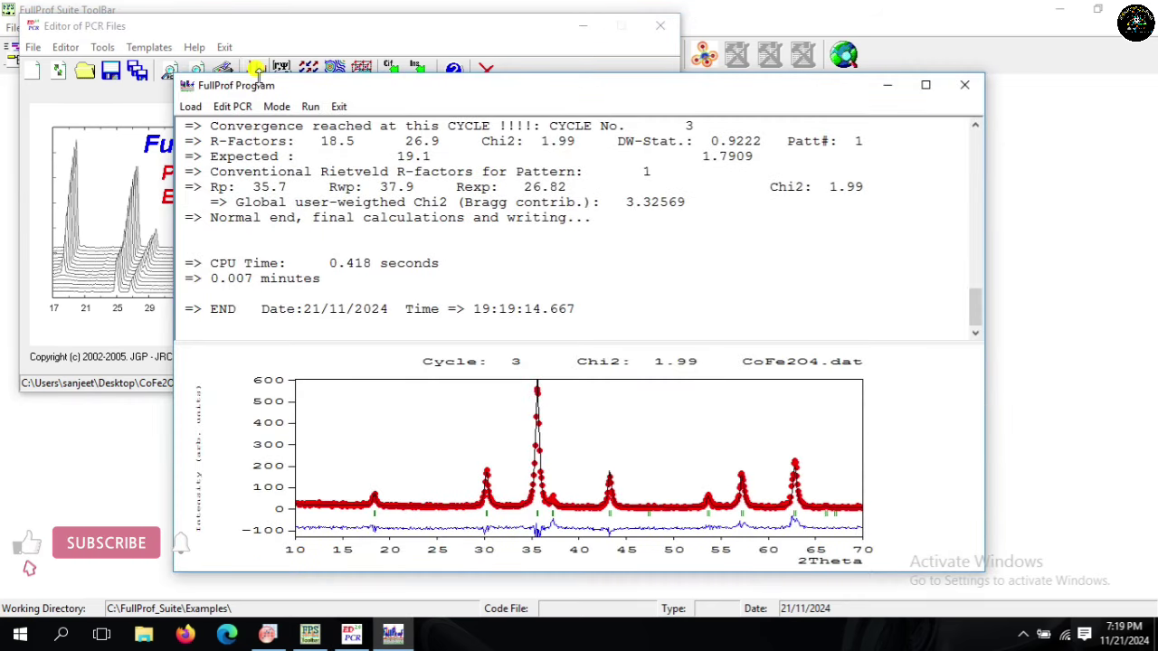
# Step: Reload the PCR file and fix the X, Y and Z coordinates of atom O1 in phase 1
pyautogui.click(339, 106)
pyautogui.click(558, 378)
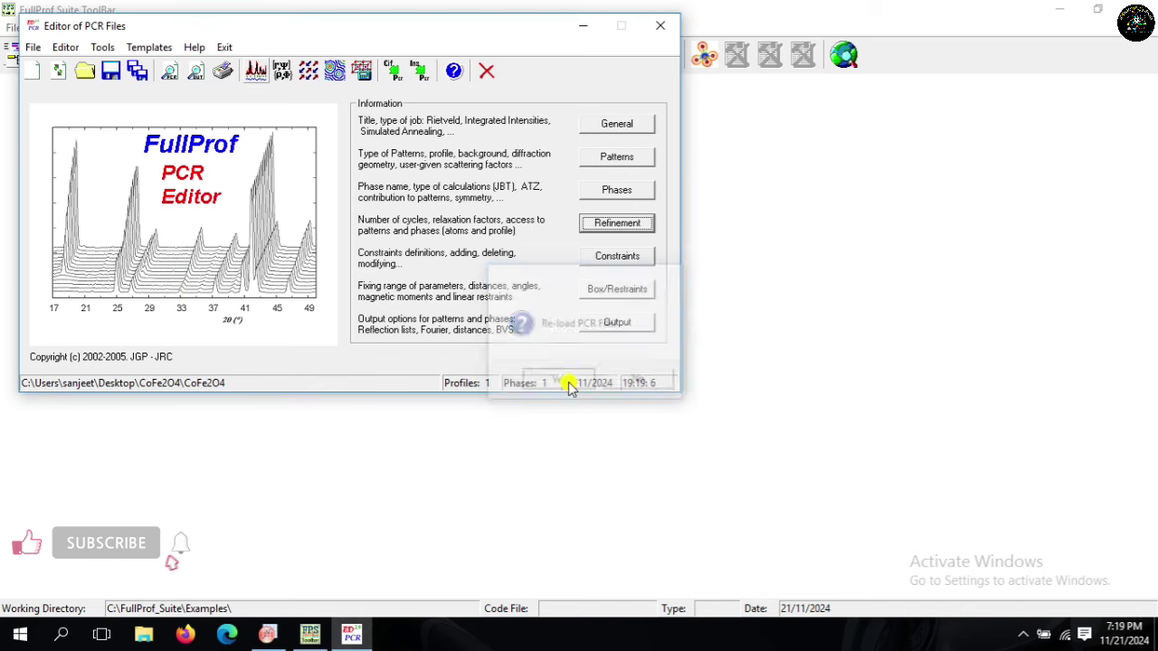
pyautogui.click(615, 223)
pyautogui.click(667, 362)
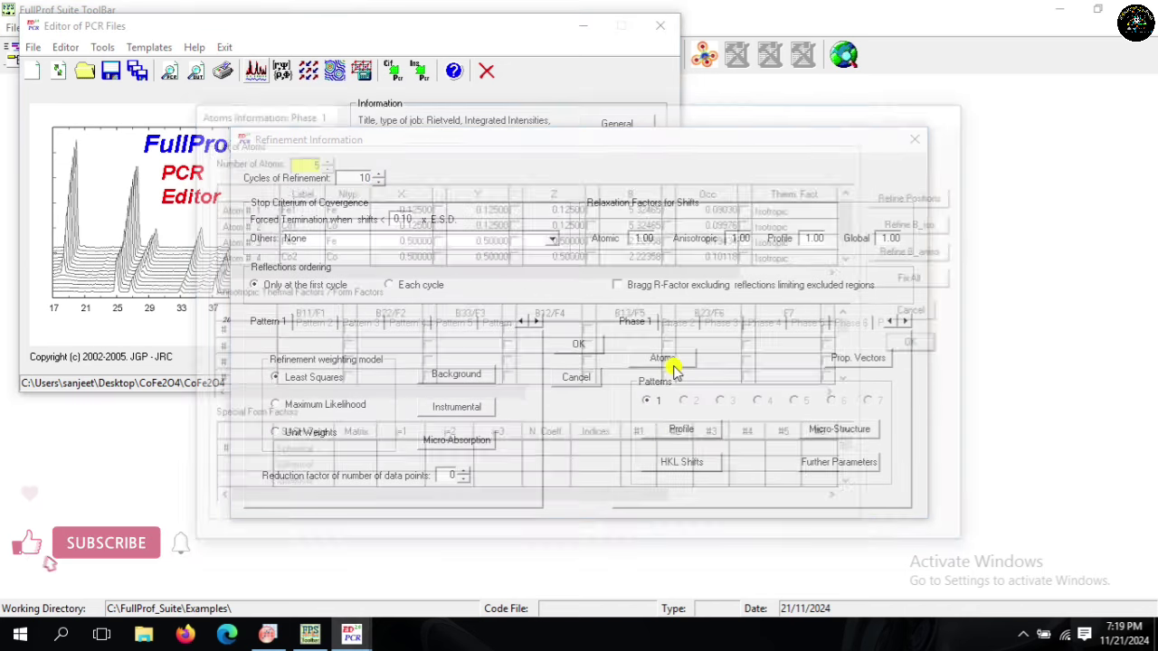
pyautogui.moveTo(855, 229); pyautogui.dragTo(853, 259)
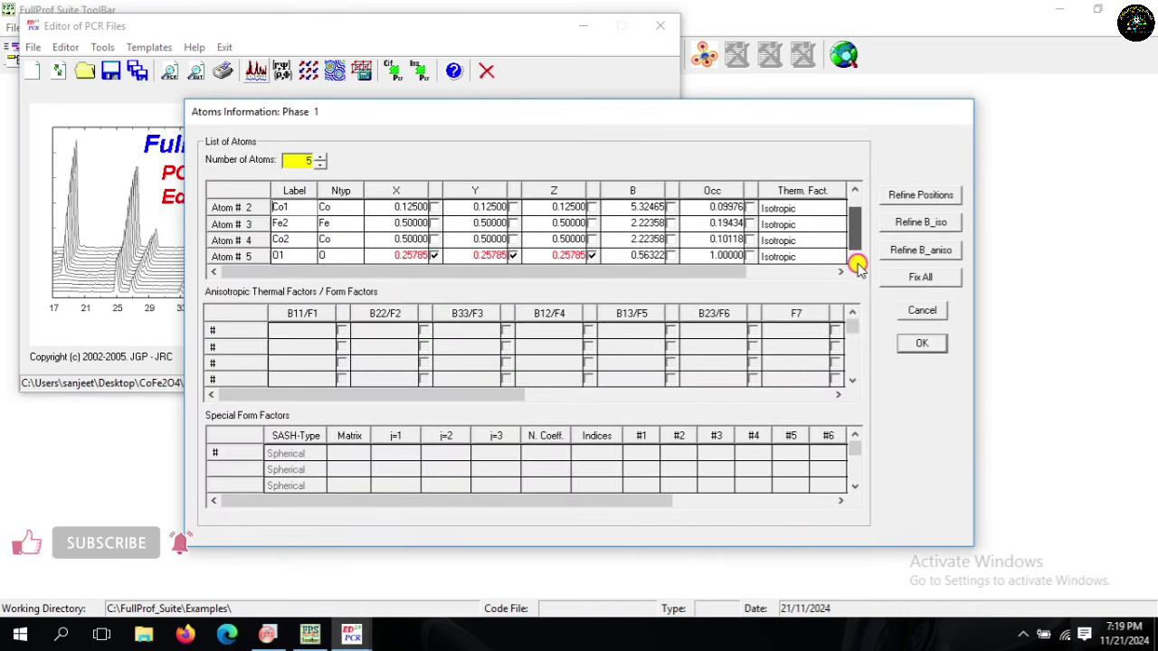
pyautogui.click(512, 256)
pyautogui.click(590, 256)
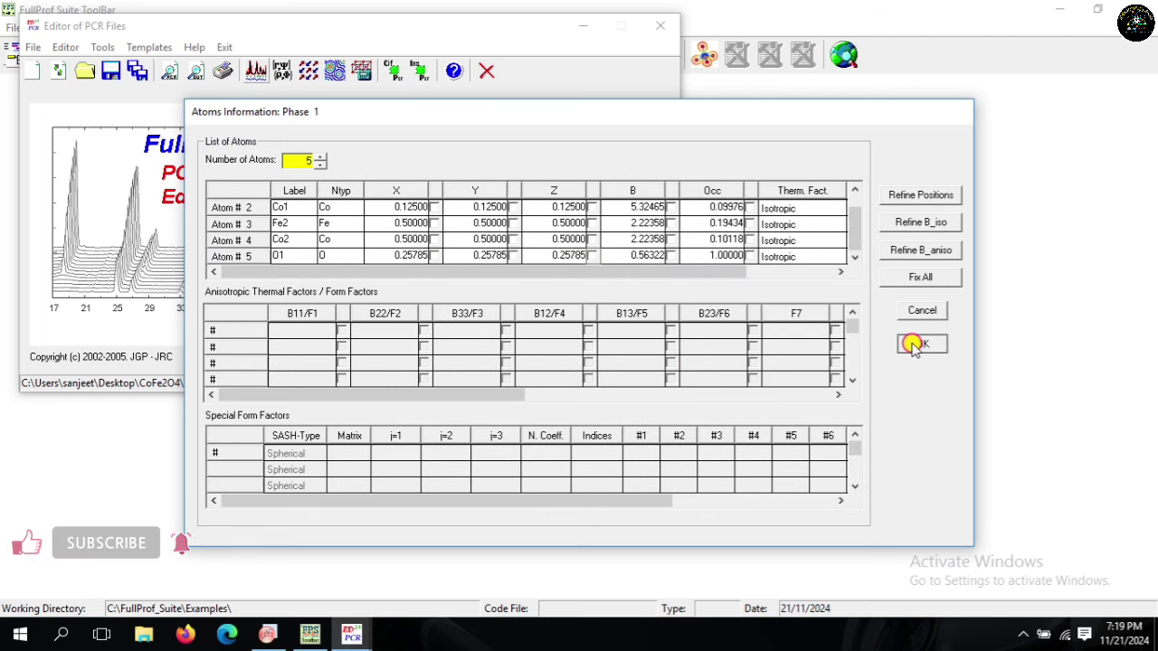
pyautogui.click(909, 343)
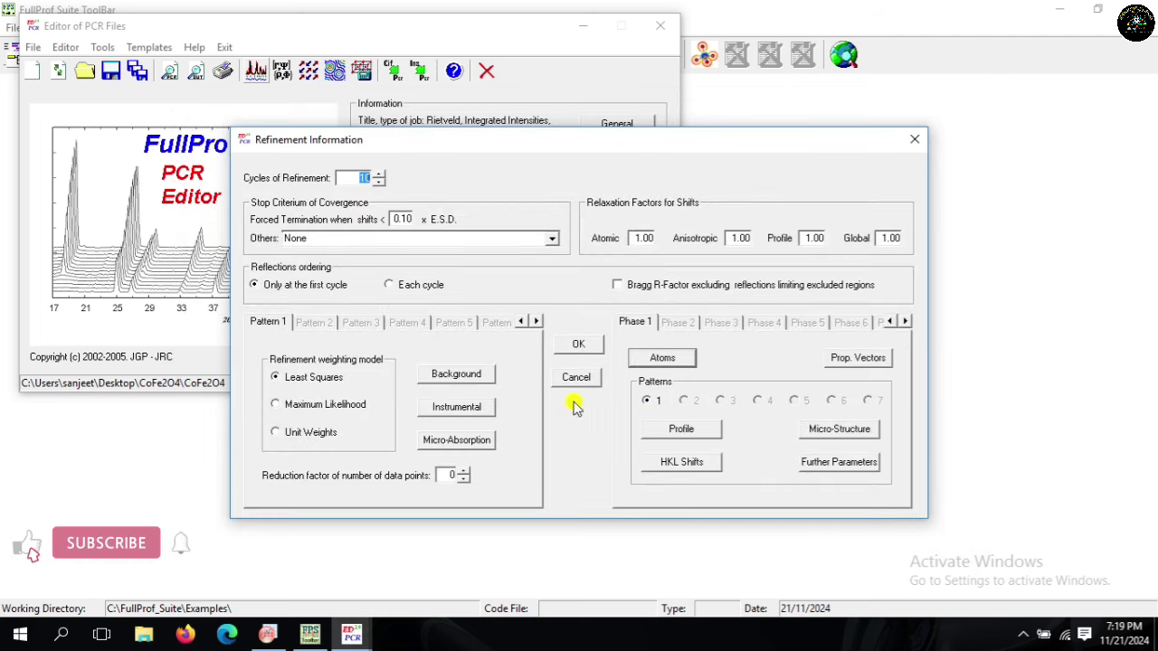
# Step: Free the background polynomial coefficient a_0 of pattern 1 and run the refinement
pyautogui.click(457, 378)
pyautogui.click(403, 411)
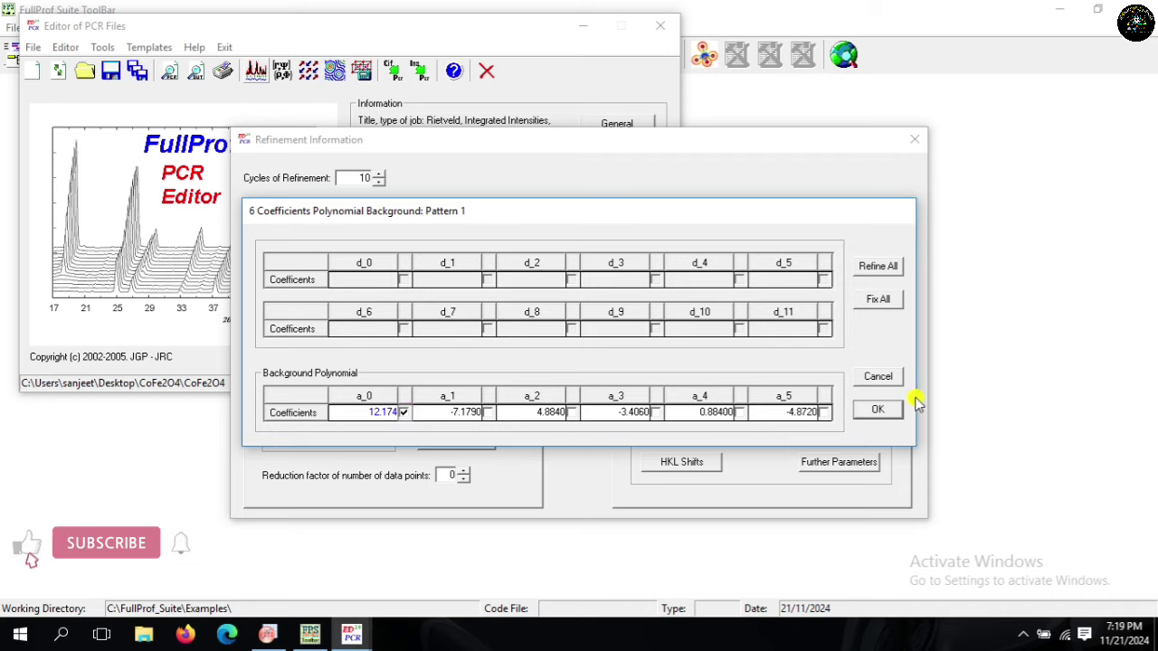
pyautogui.click(882, 412)
pyautogui.click(577, 347)
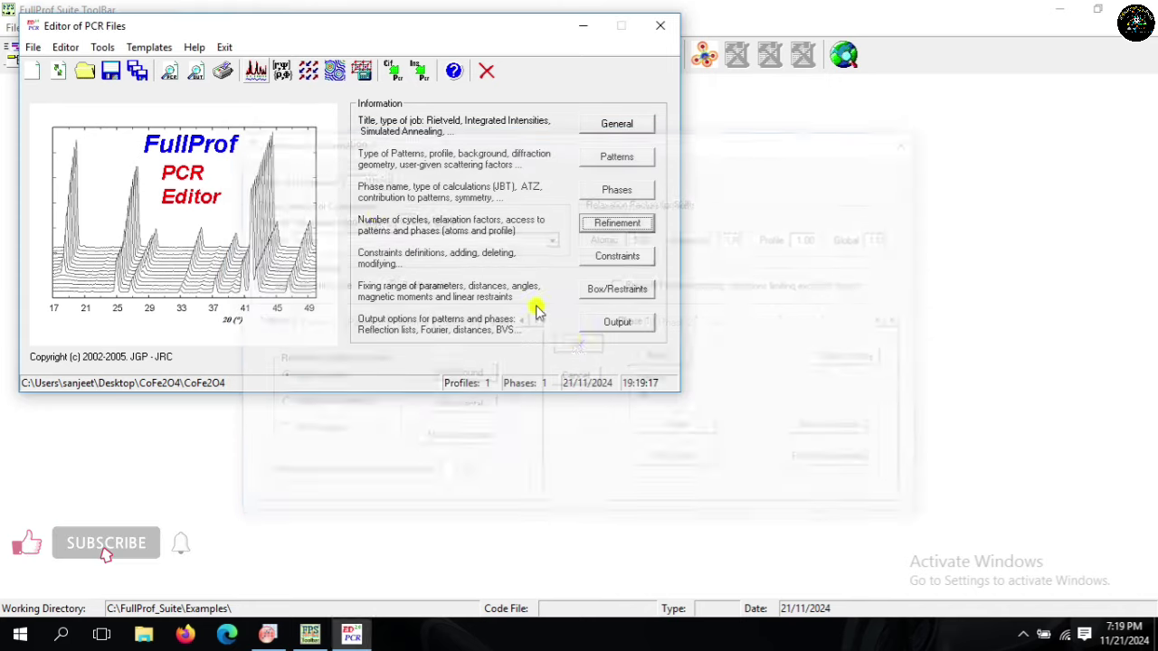
pyautogui.click(258, 73)
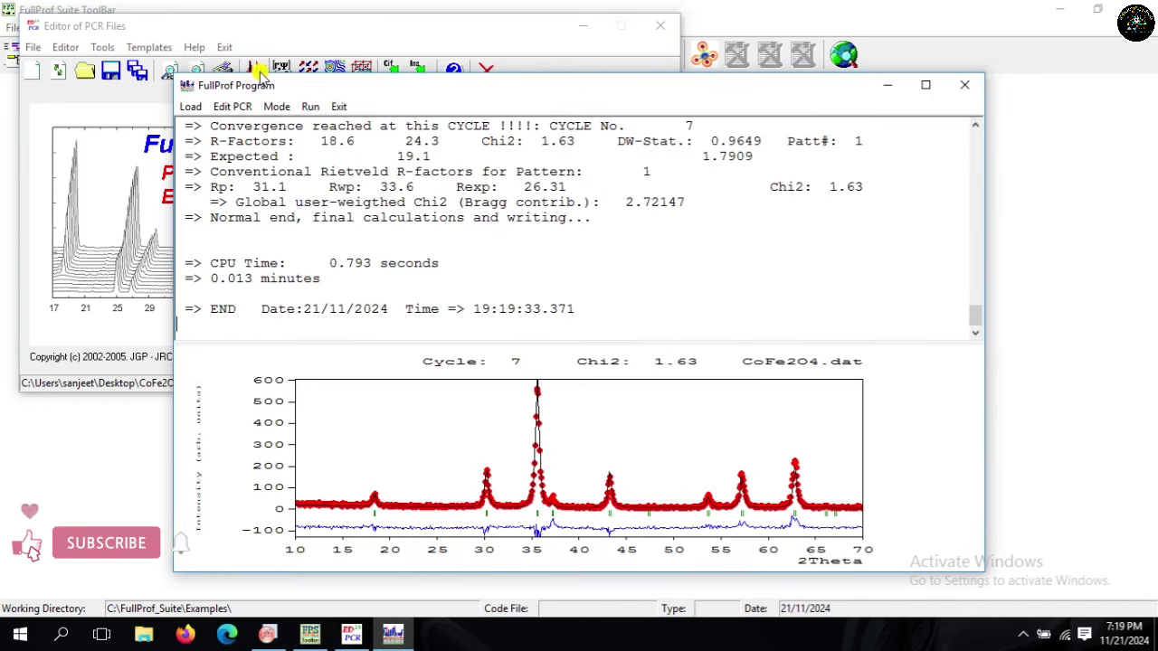
# Step: Reload the PCR file, additionally free background coefficient a_1, and rerun the refinement
pyautogui.click(339, 106)
pyautogui.click(562, 378)
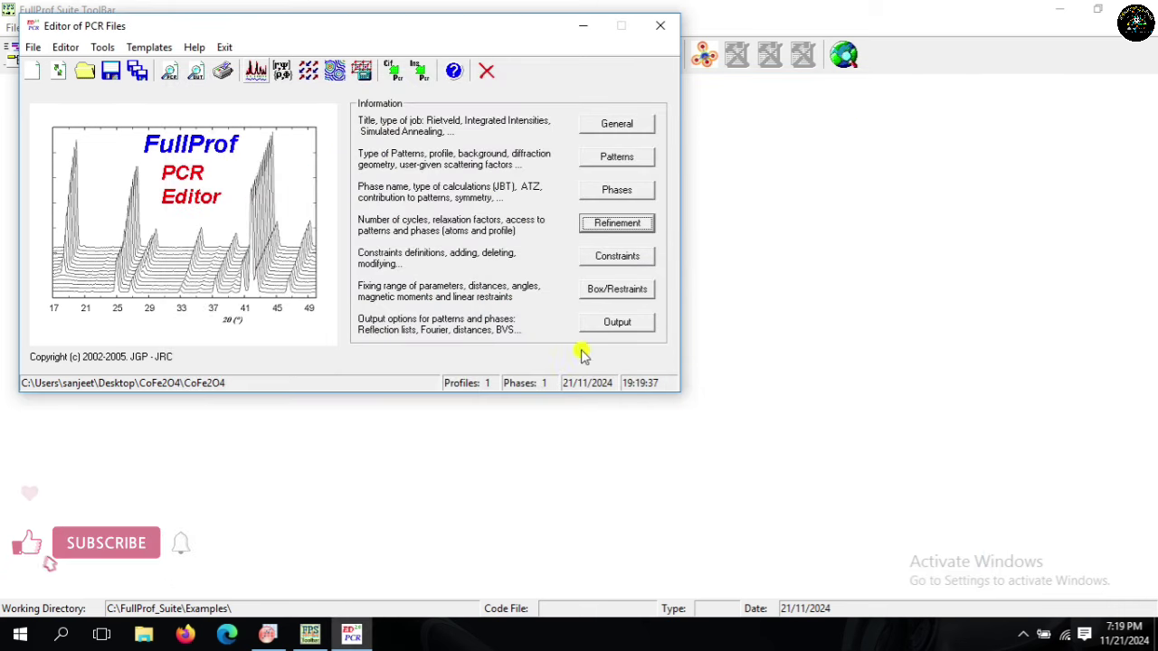
pyautogui.click(604, 223)
pyautogui.click(456, 374)
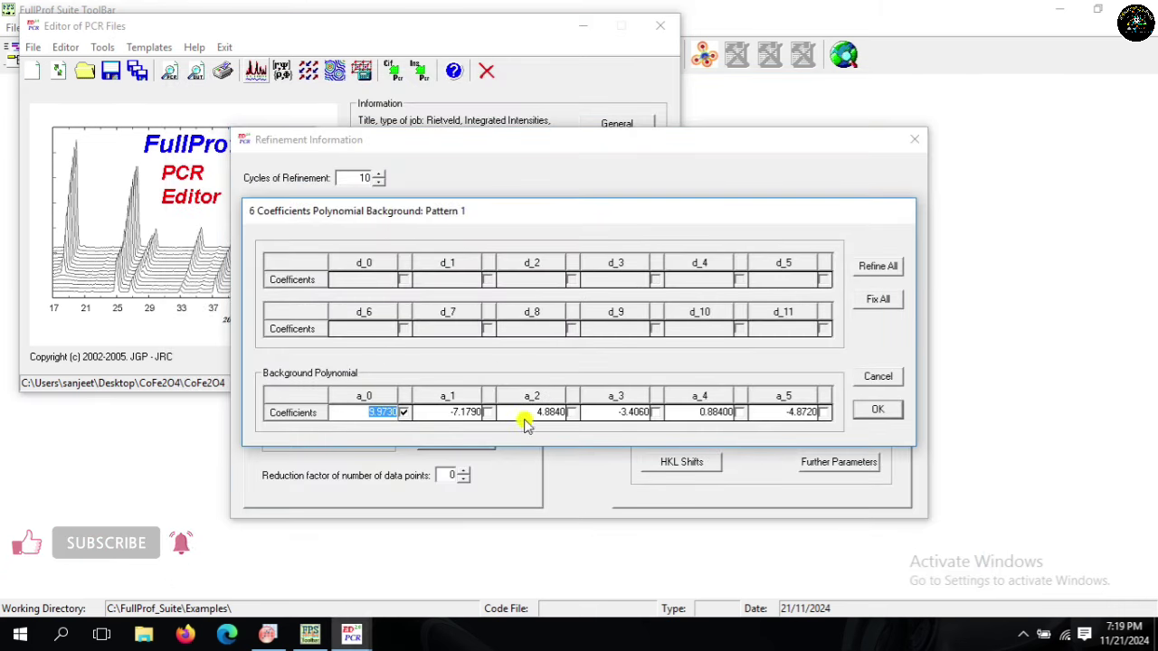
pyautogui.click(487, 413)
pyautogui.click(868, 413)
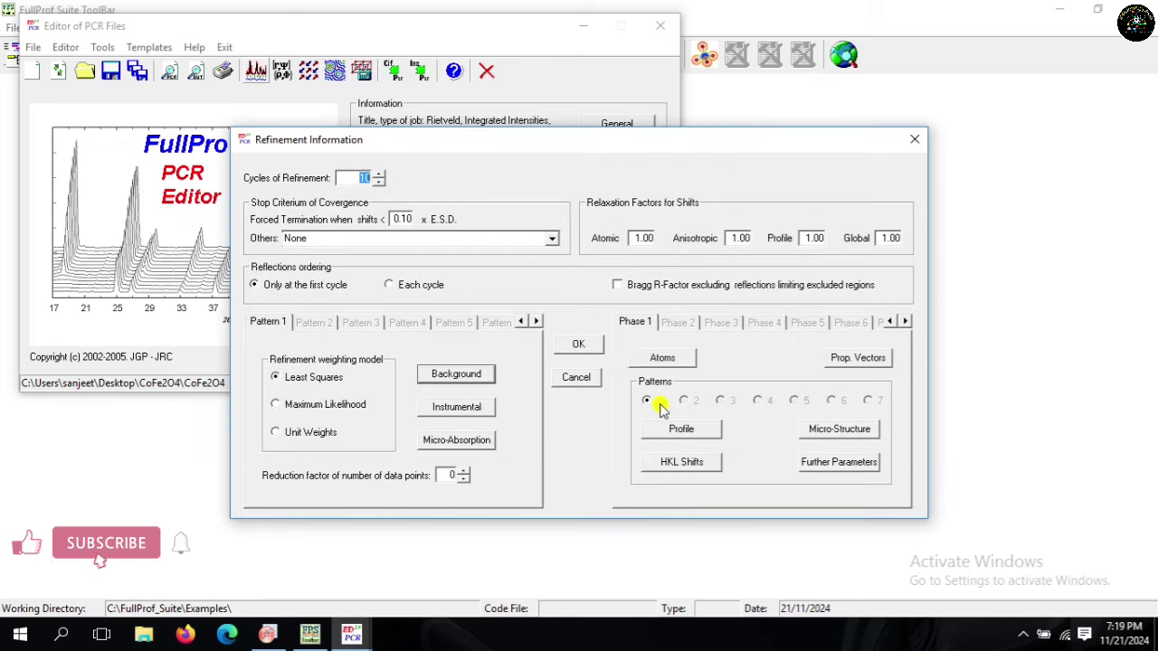
pyautogui.click(588, 342)
pyautogui.click(256, 72)
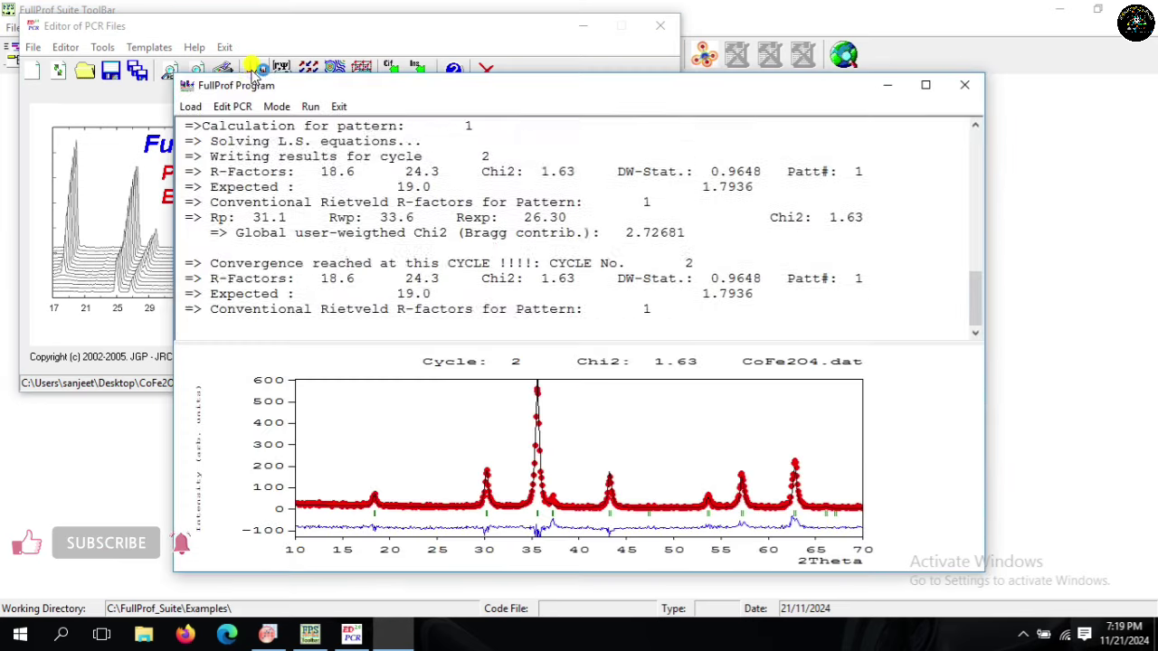
# Step: Reload the PCR file, additionally free background coefficient a_2, and rerun the refinement
pyautogui.click(344, 106)
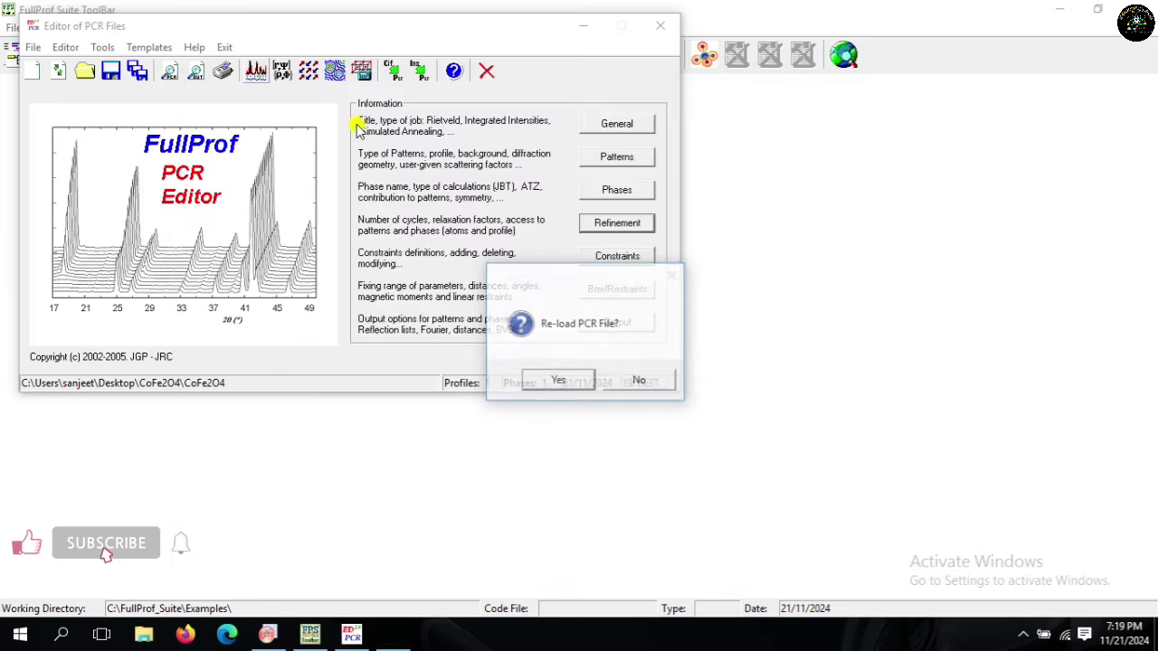
pyautogui.click(568, 382)
pyautogui.click(604, 226)
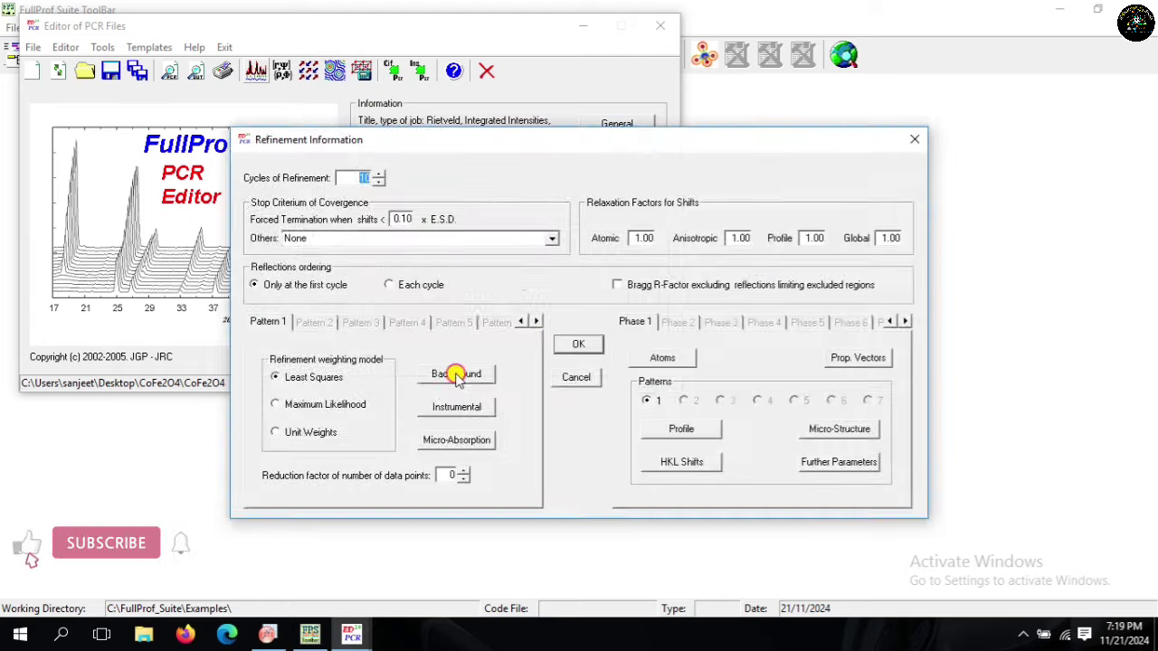
pyautogui.click(457, 373)
pyautogui.click(876, 411)
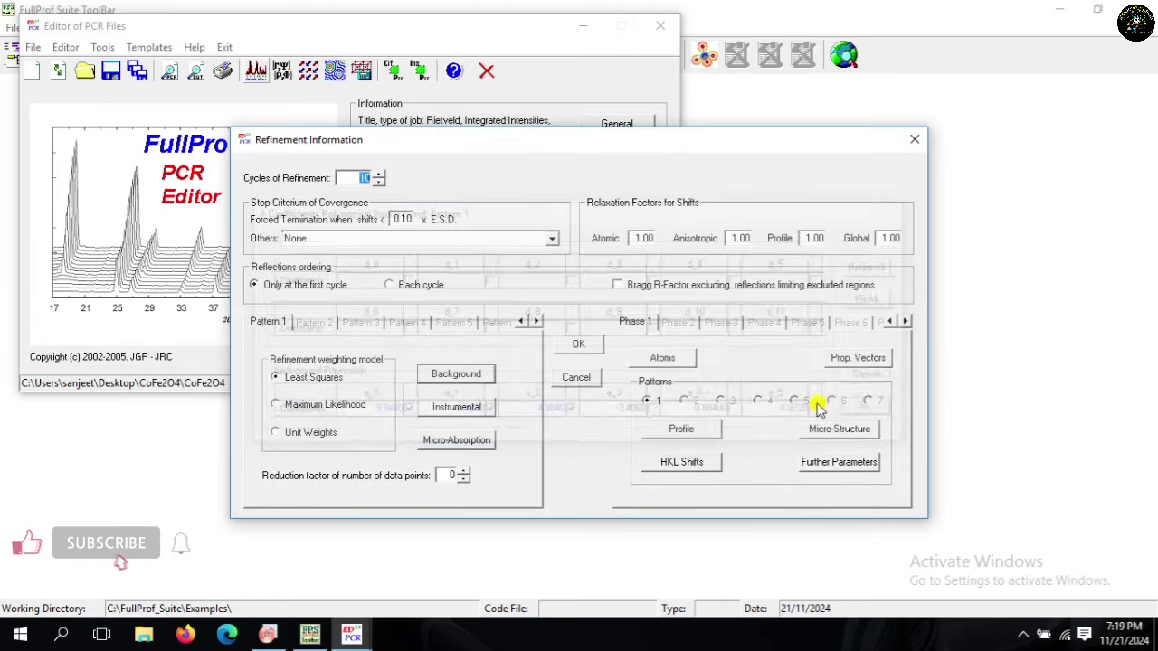
pyautogui.click(579, 342)
pyautogui.click(250, 73)
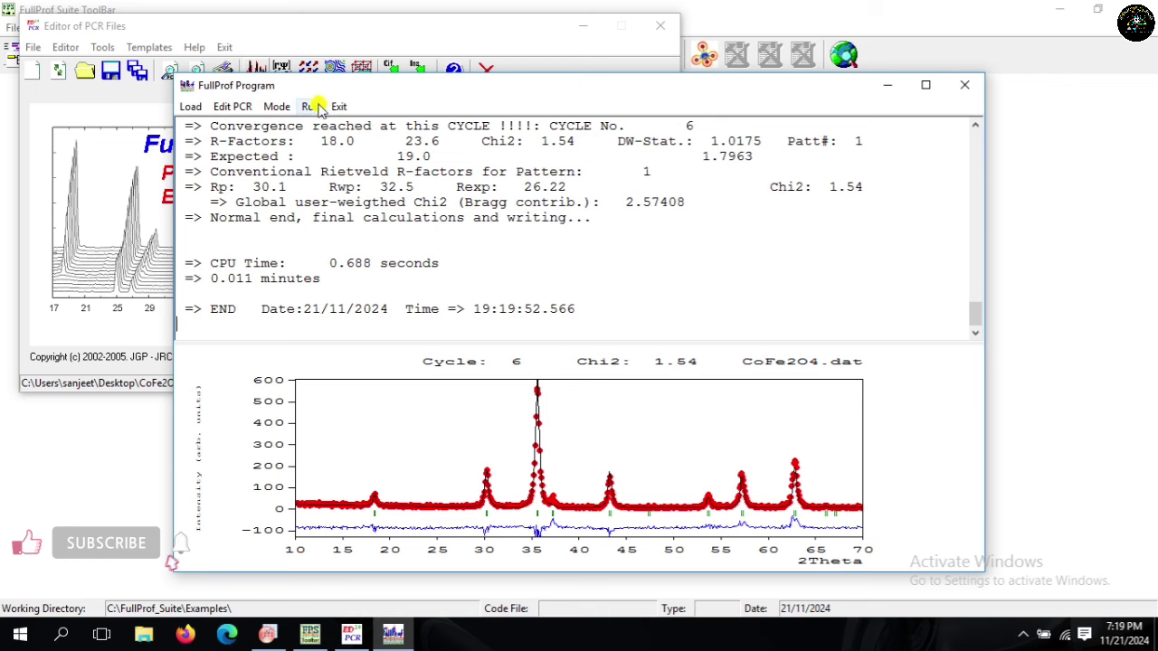
# Step: Reload the PCR file, additionally free background coefficient a_3, and rerun the refinement
pyautogui.click(336, 107)
pyautogui.click(561, 381)
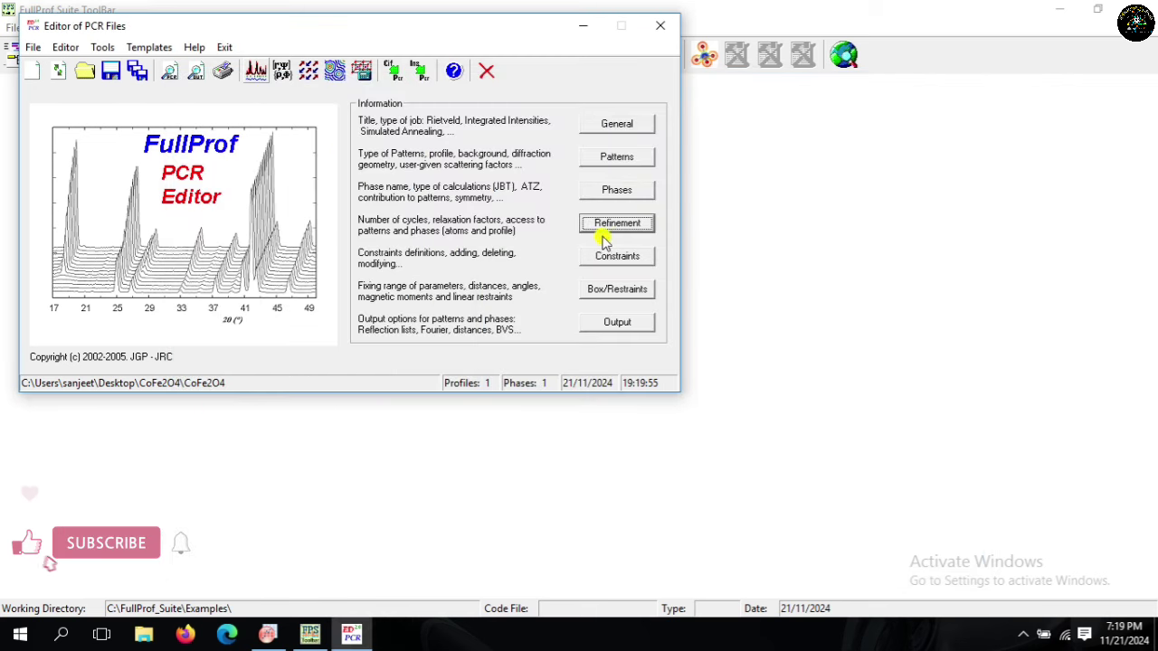
pyautogui.click(606, 225)
pyautogui.click(455, 443)
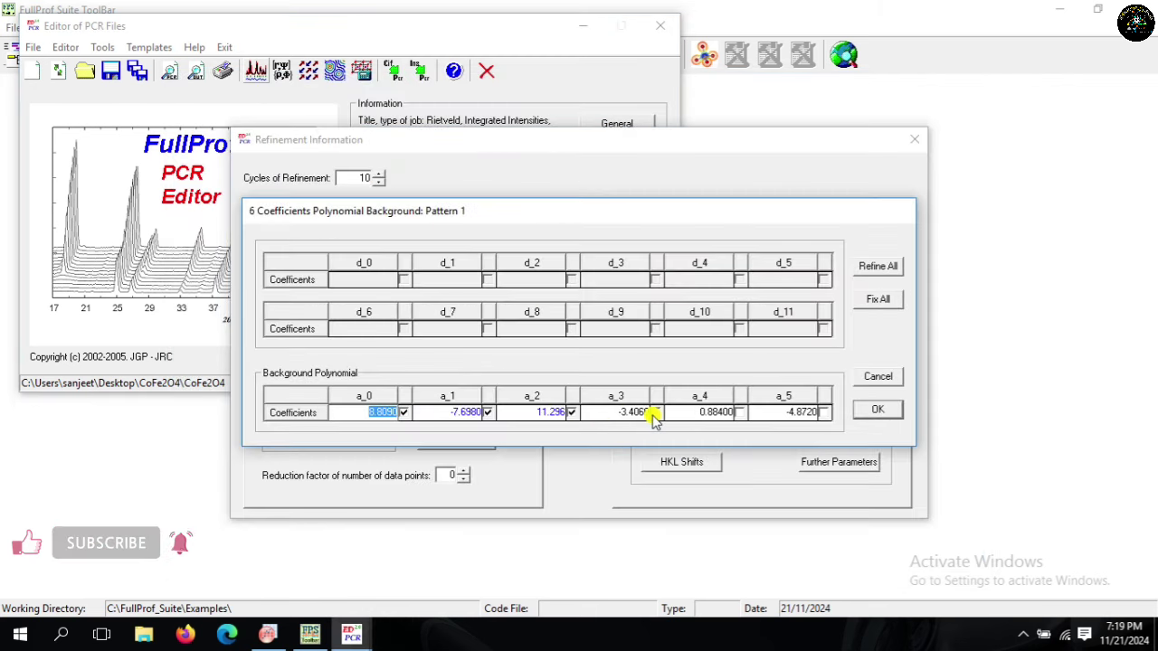
pyautogui.click(875, 411)
pyautogui.click(649, 344)
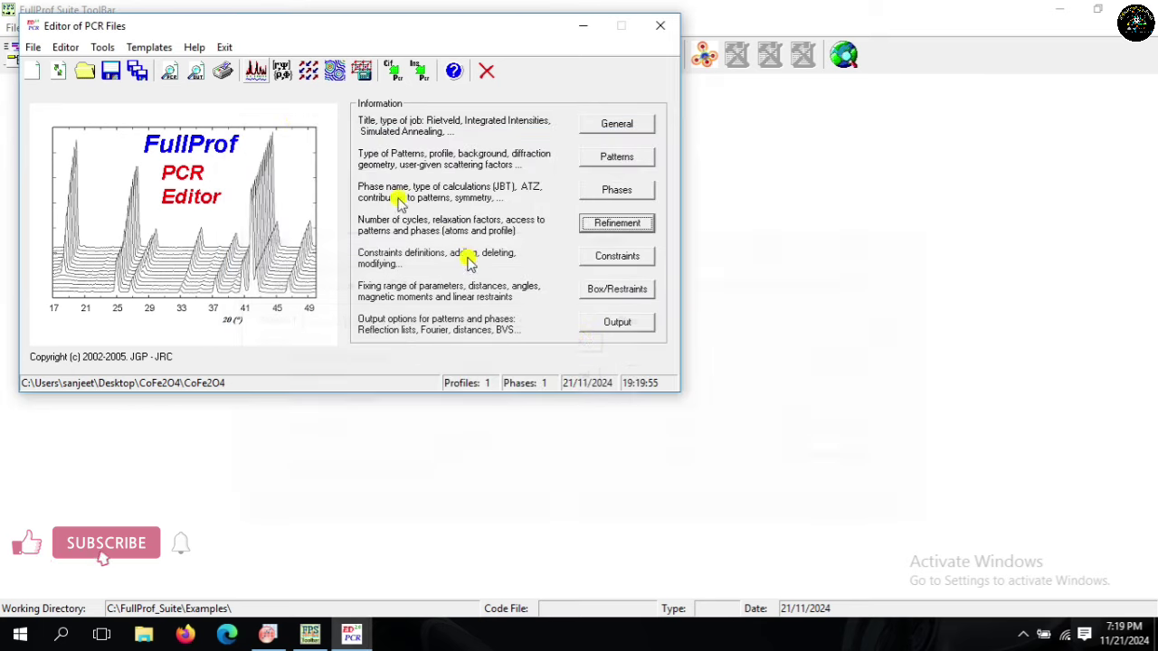
pyautogui.click(256, 72)
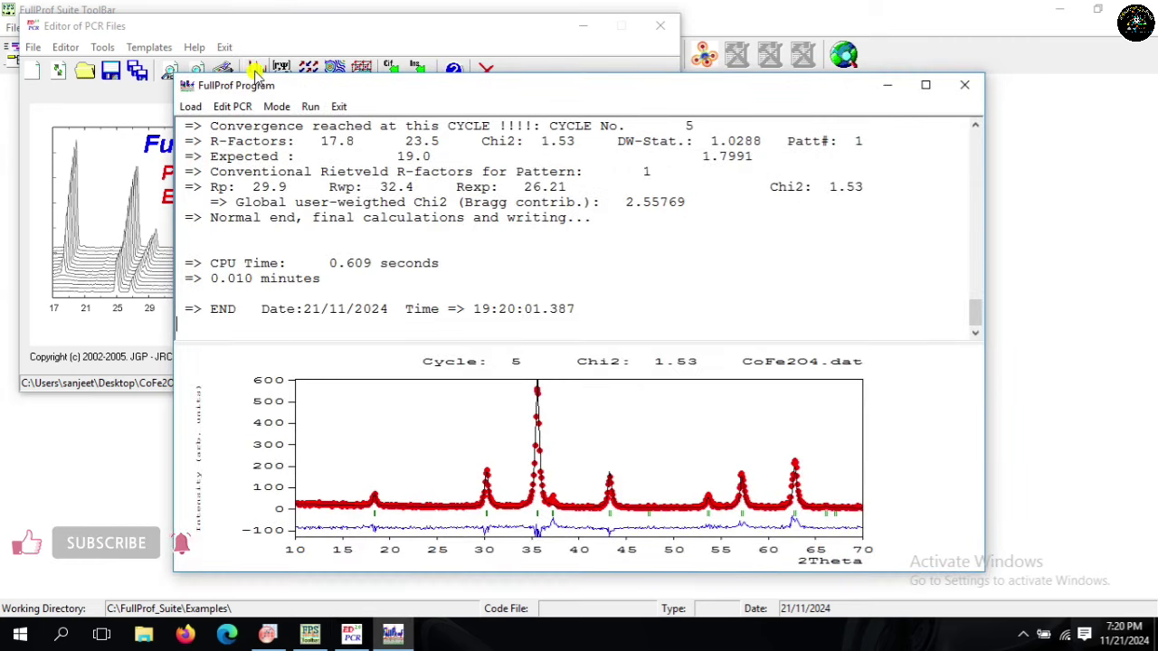
# Step: Reload the PCR file, additionally free background coefficient a_4, and rerun the refinement
pyautogui.click(339, 107)
pyautogui.click(553, 378)
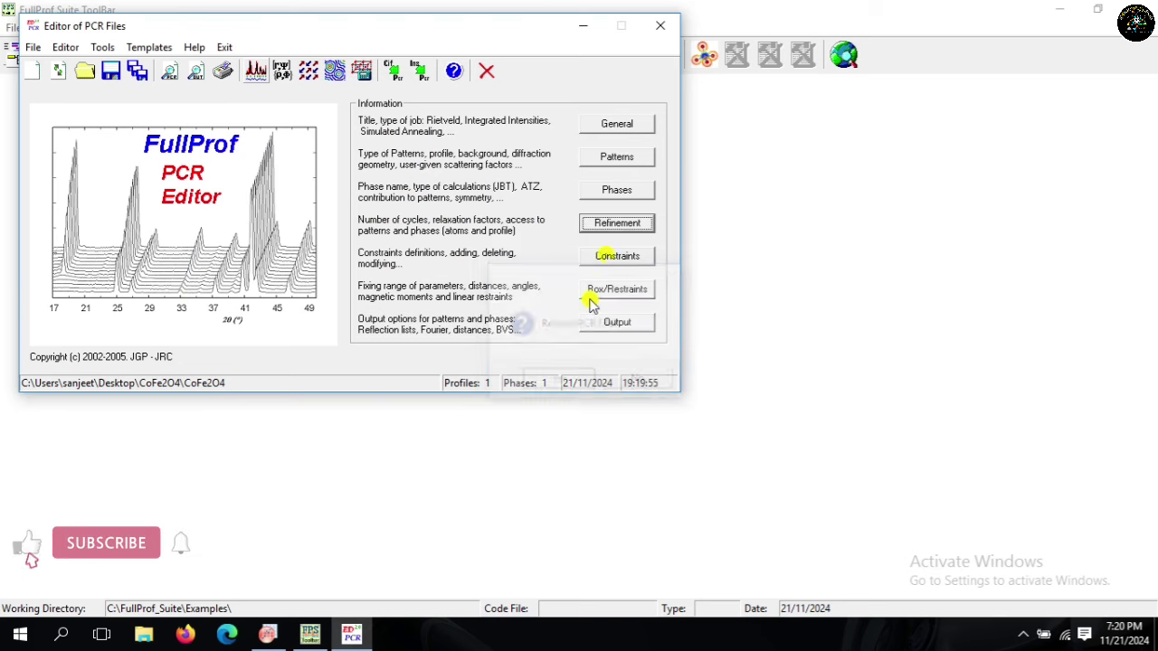
pyautogui.click(617, 223)
pyautogui.click(457, 375)
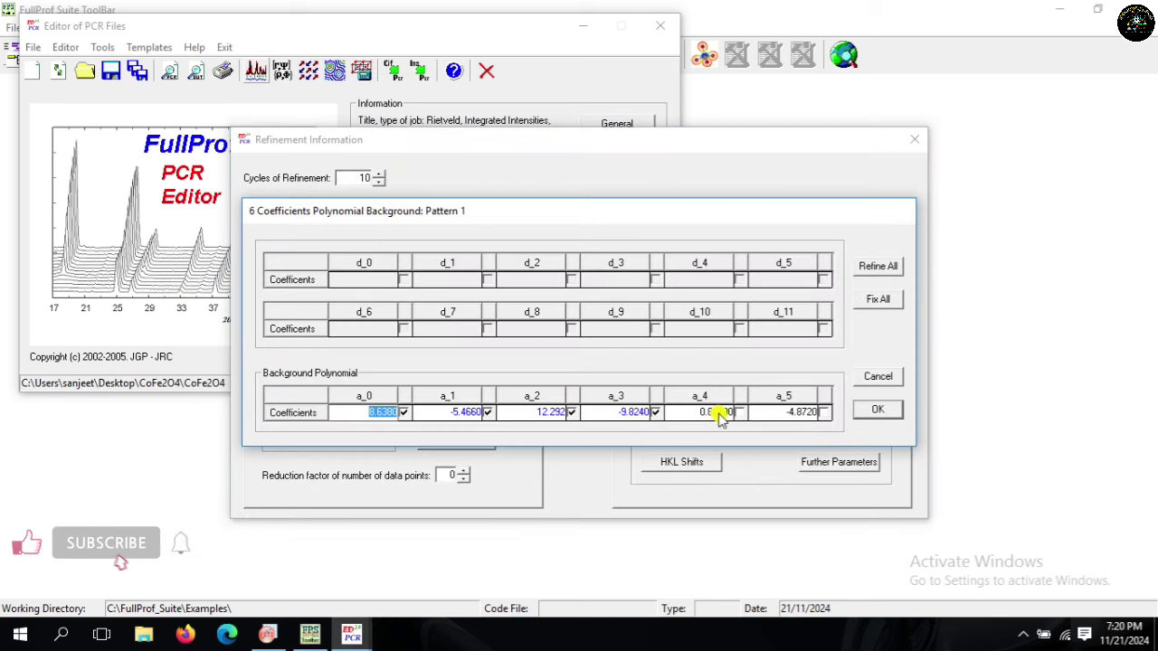
pyautogui.click(879, 409)
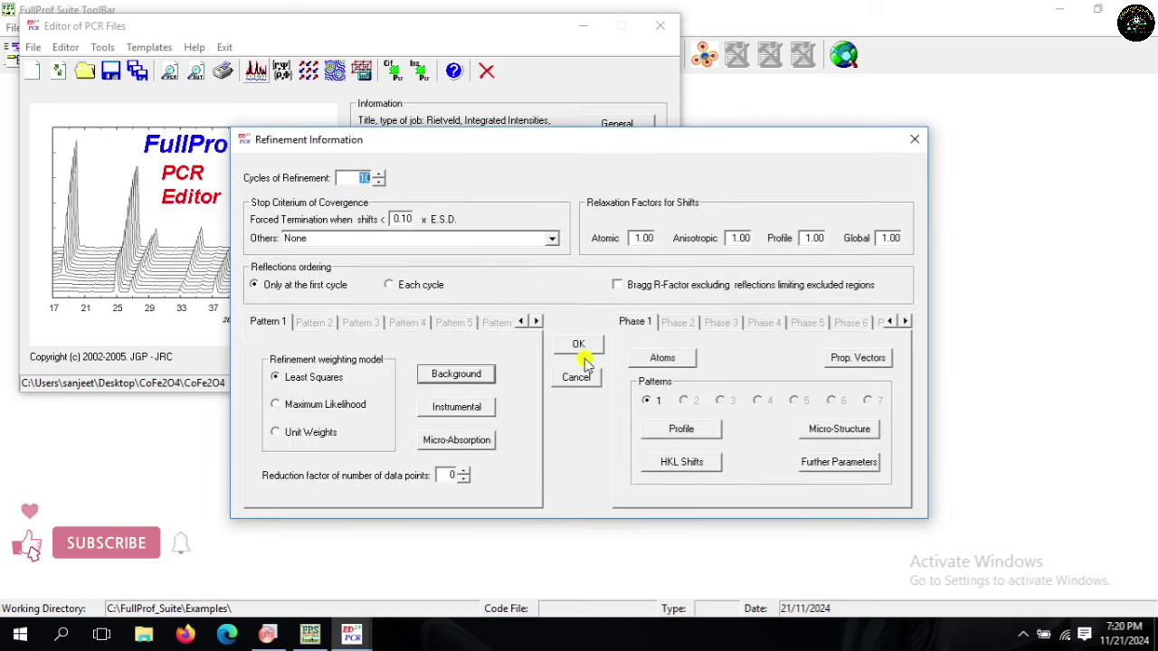
pyautogui.click(579, 345)
pyautogui.click(255, 70)
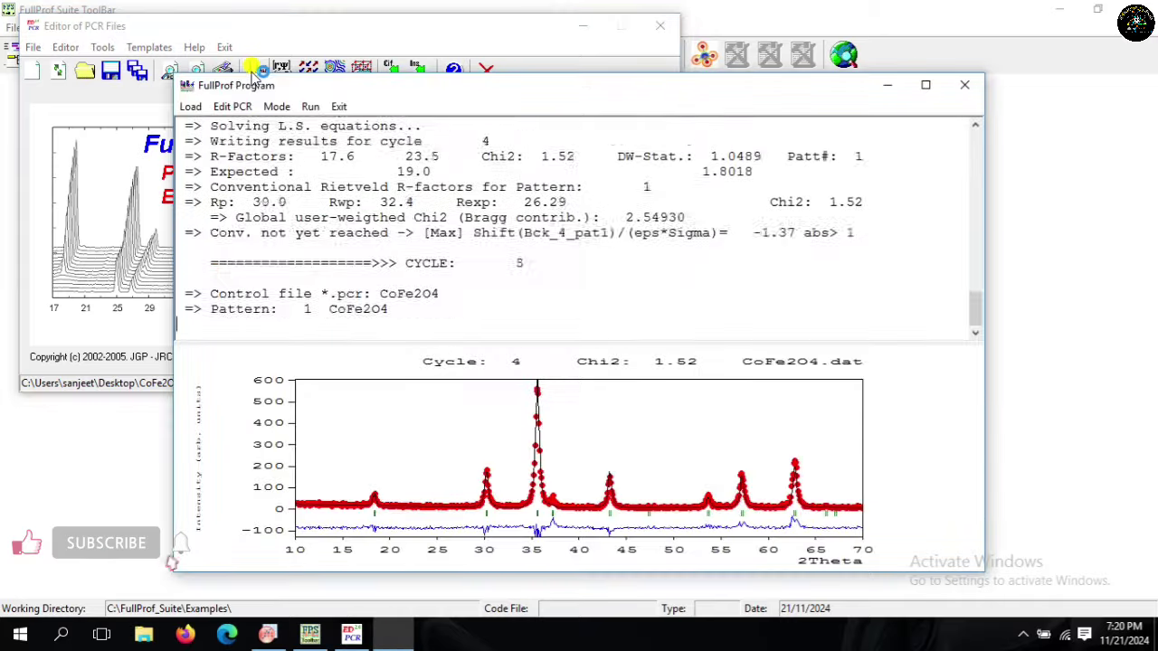
# Step: Reload the PCR file, additionally free background coefficient a_5, and rerun the refinement
pyautogui.click(338, 106)
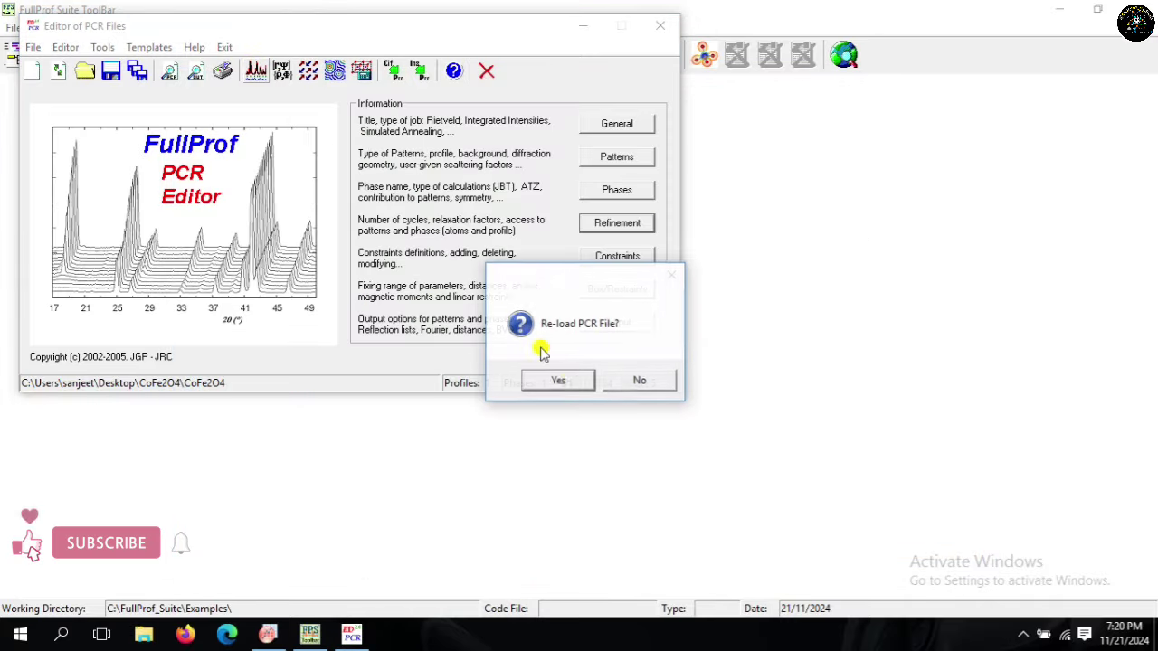
pyautogui.click(570, 387)
pyautogui.click(616, 224)
pyautogui.click(452, 375)
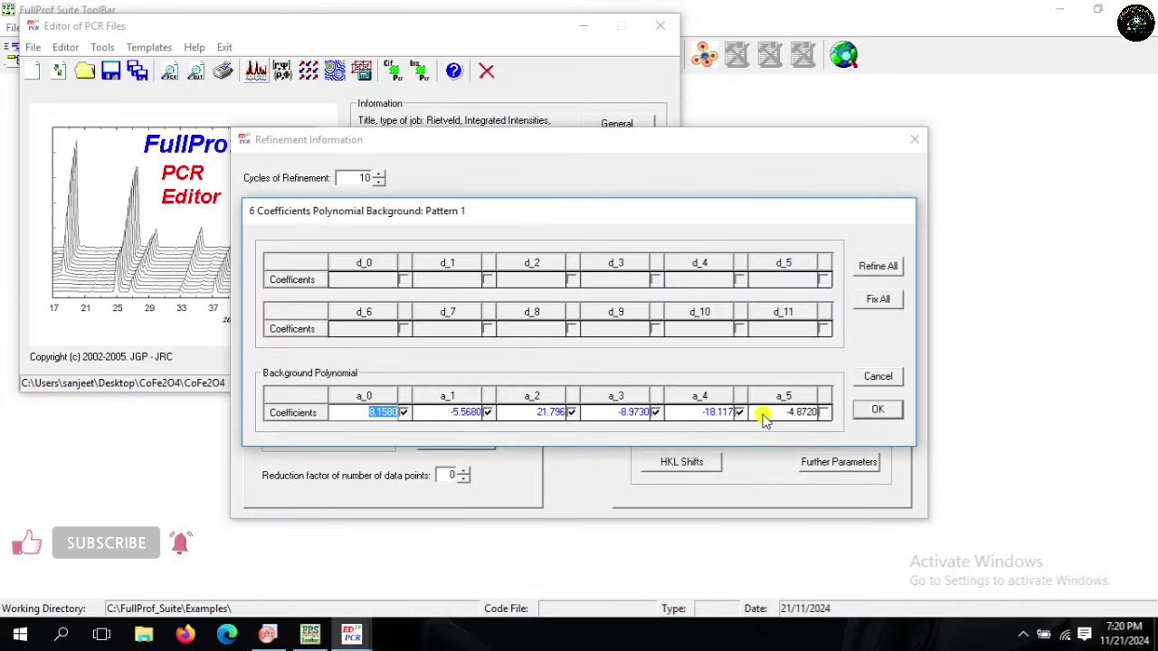
pyautogui.click(873, 409)
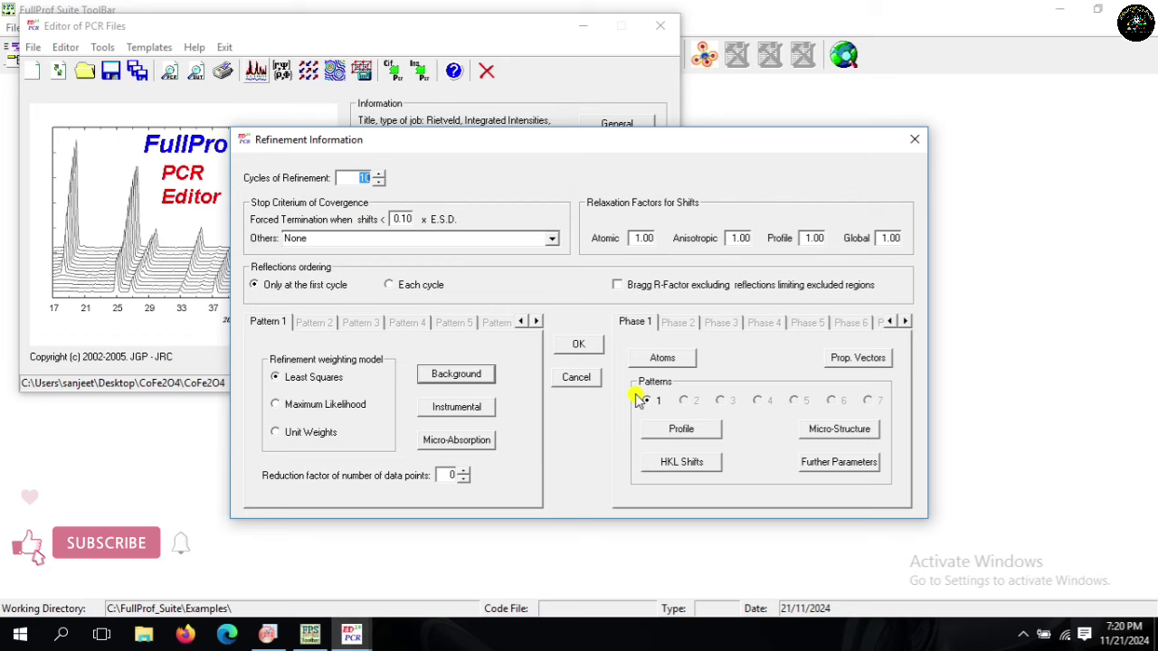
pyautogui.click(576, 345)
pyautogui.click(276, 74)
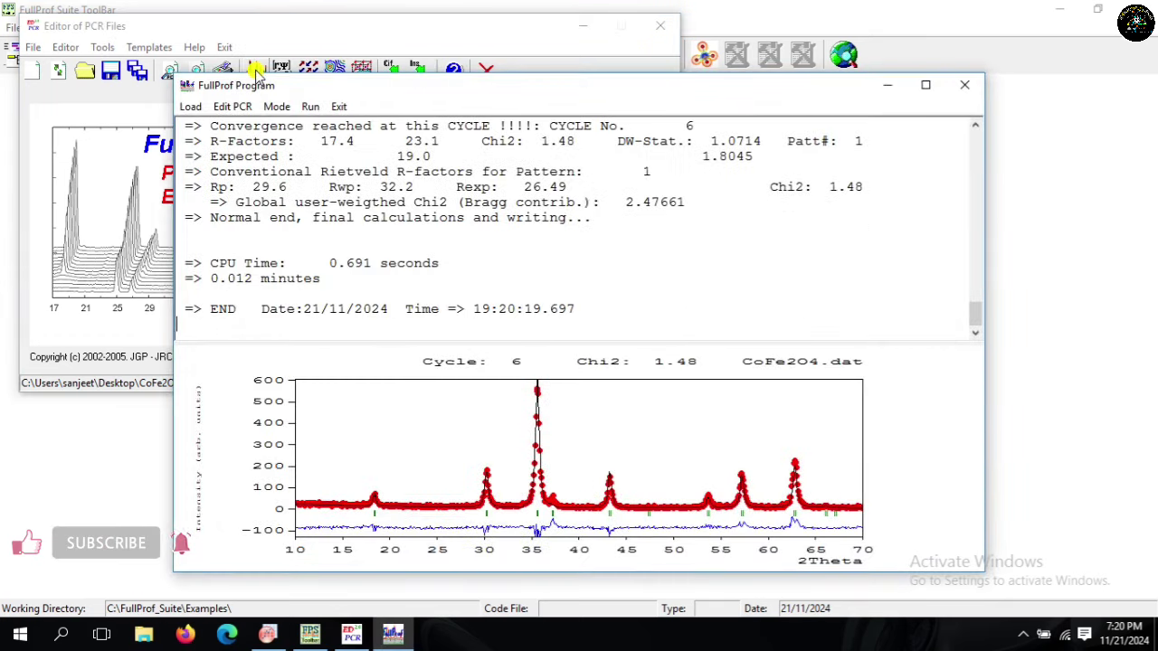
# Step: Reload the PCR file, free the FWHM parameter U in the phase 1 profile parameters, and rerun the refinement
pyautogui.click(340, 106)
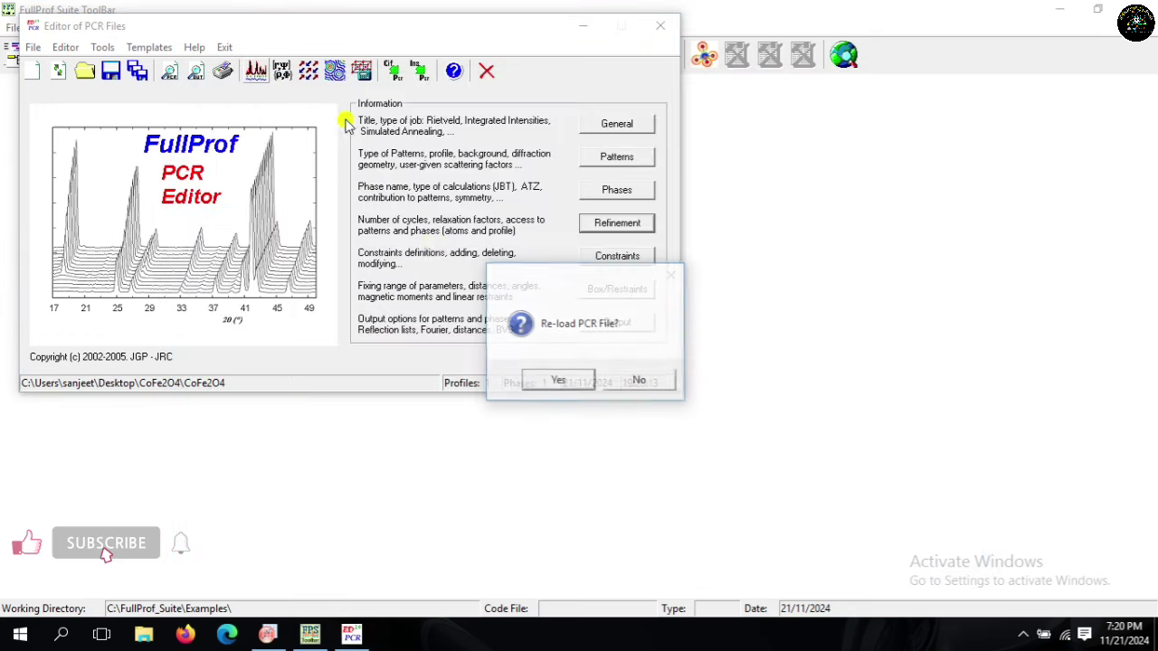
pyautogui.click(561, 380)
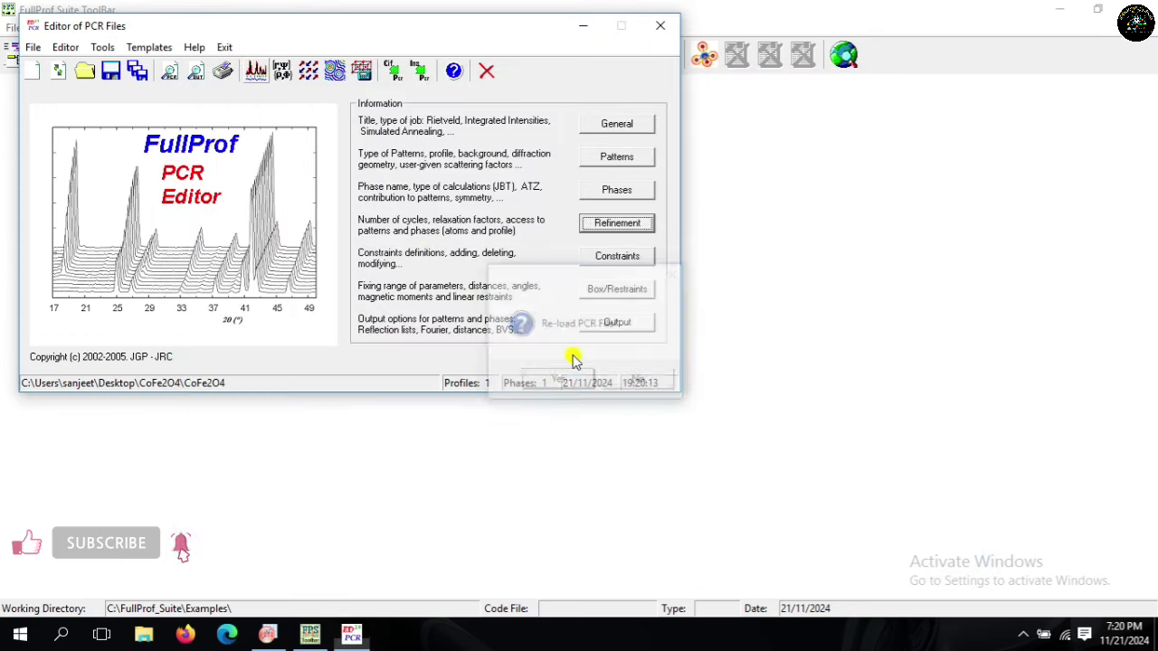
pyautogui.click(613, 224)
pyautogui.click(683, 430)
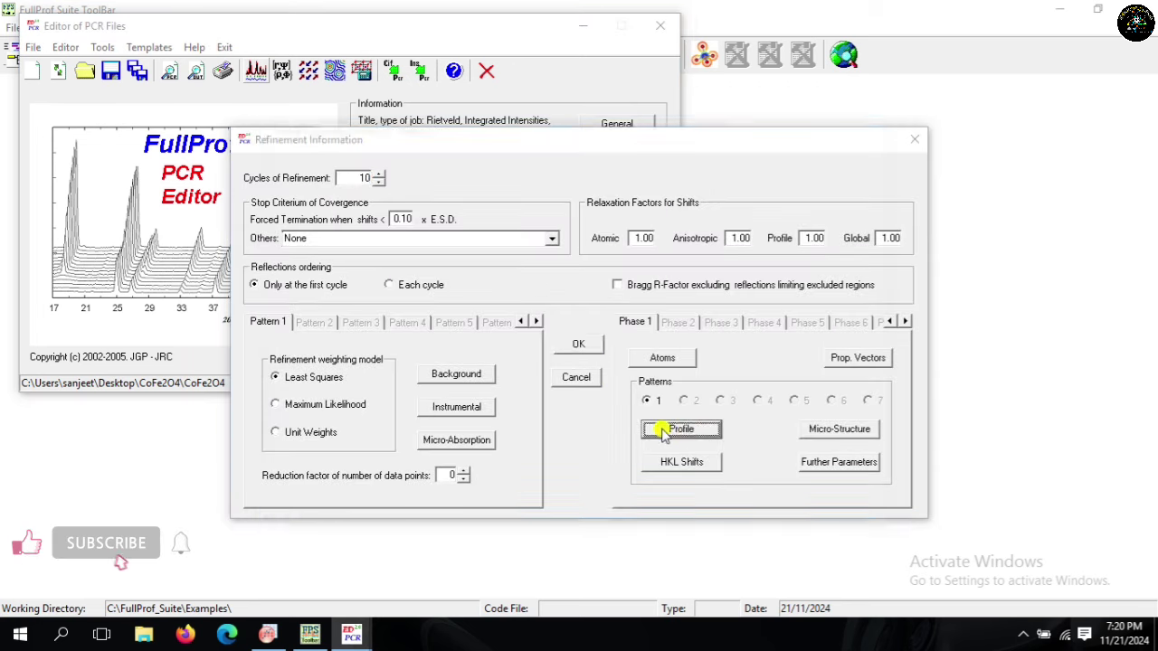
pyautogui.click(446, 348)
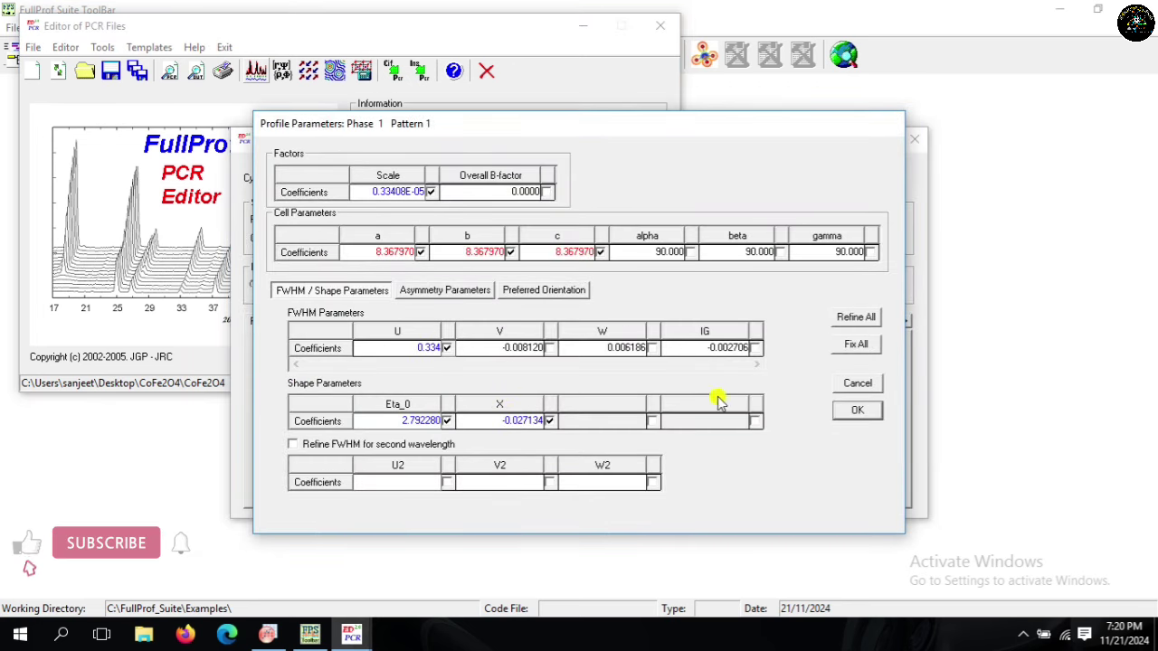
pyautogui.click(855, 412)
pyautogui.click(578, 344)
pyautogui.click(255, 74)
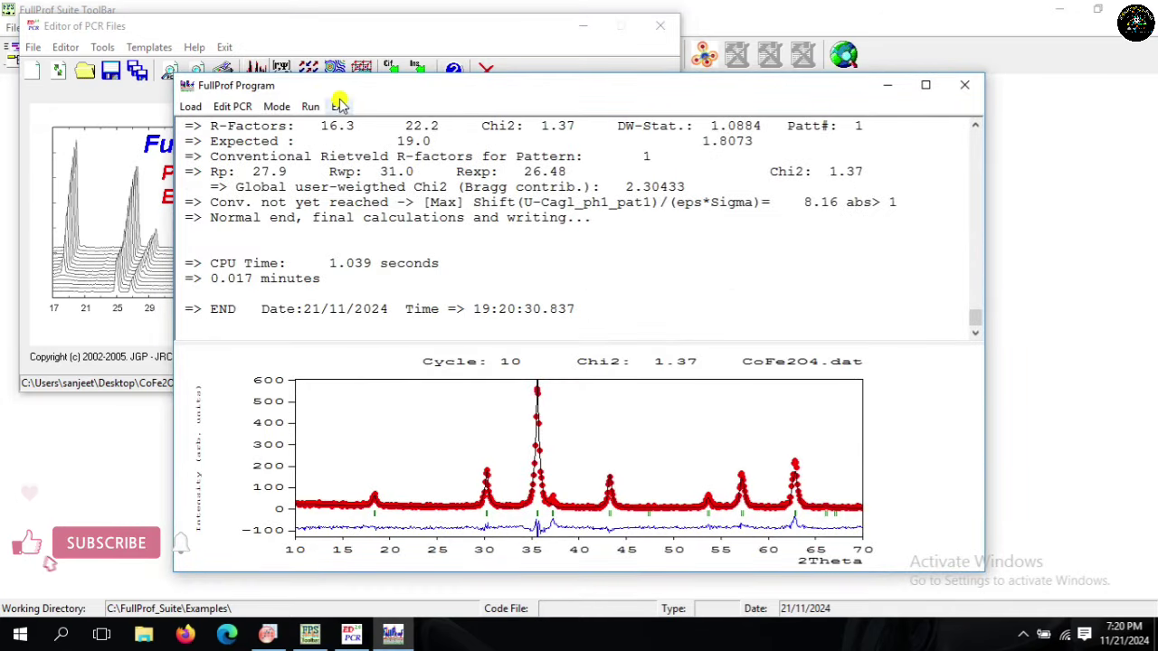
# Step: Reload the PCR file, free the FWHM parameter IG in the phase 1 profile parameters, and rerun the refinement
pyautogui.click(338, 105)
pyautogui.click(572, 380)
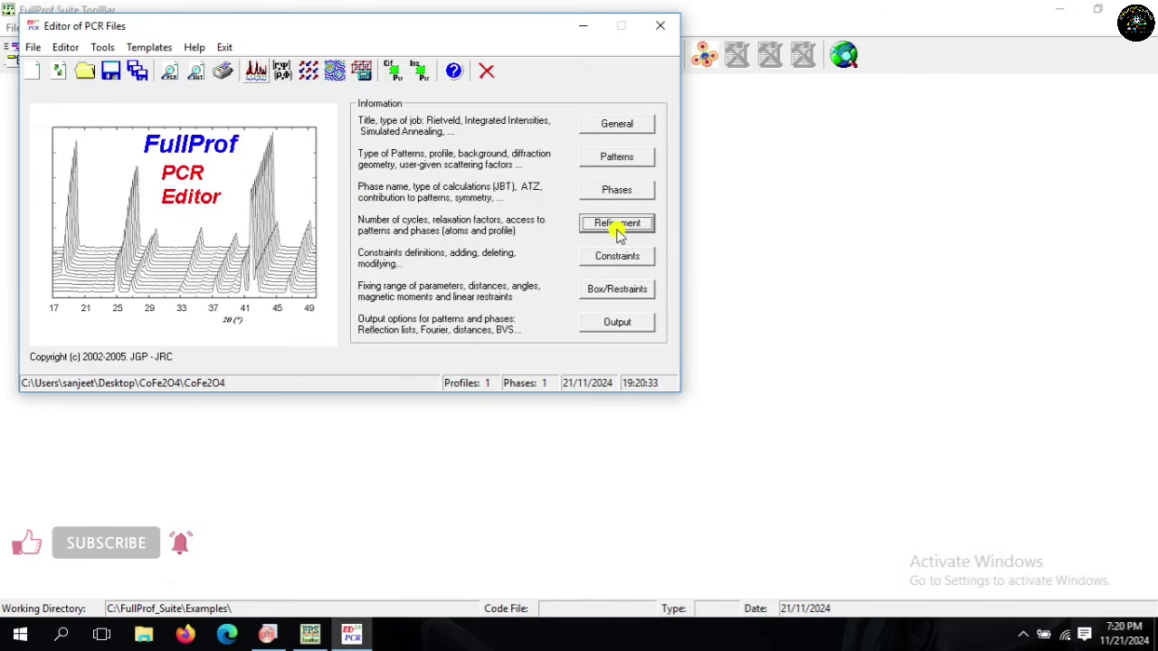
pyautogui.click(621, 227)
pyautogui.click(697, 431)
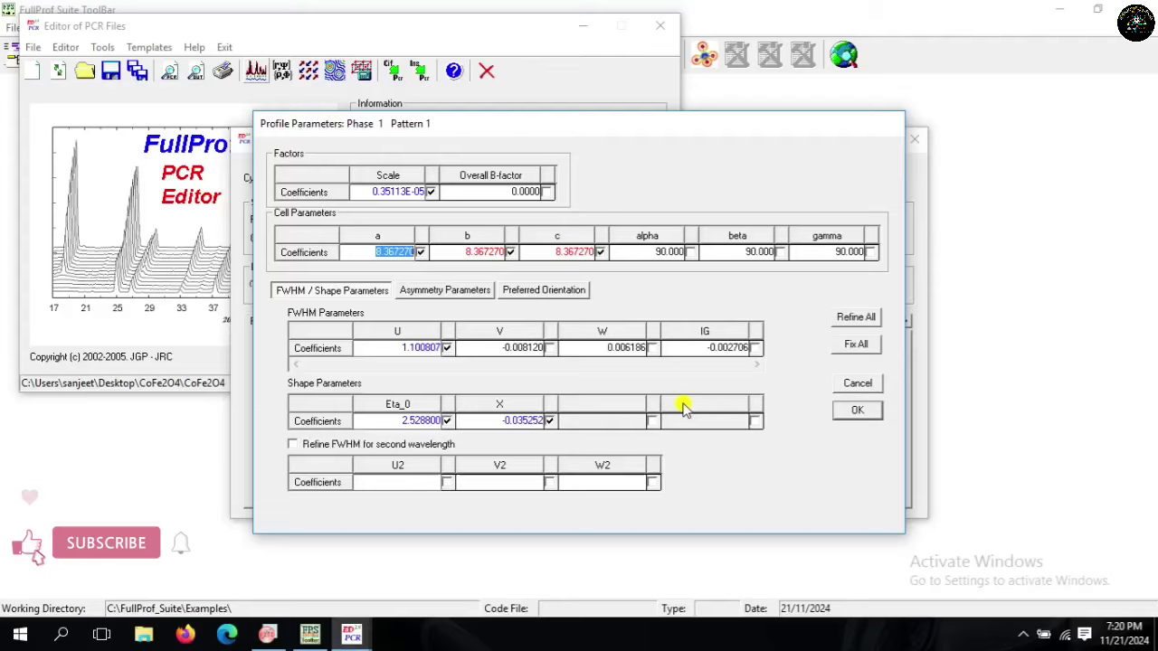
pyautogui.click(754, 348)
pyautogui.click(850, 410)
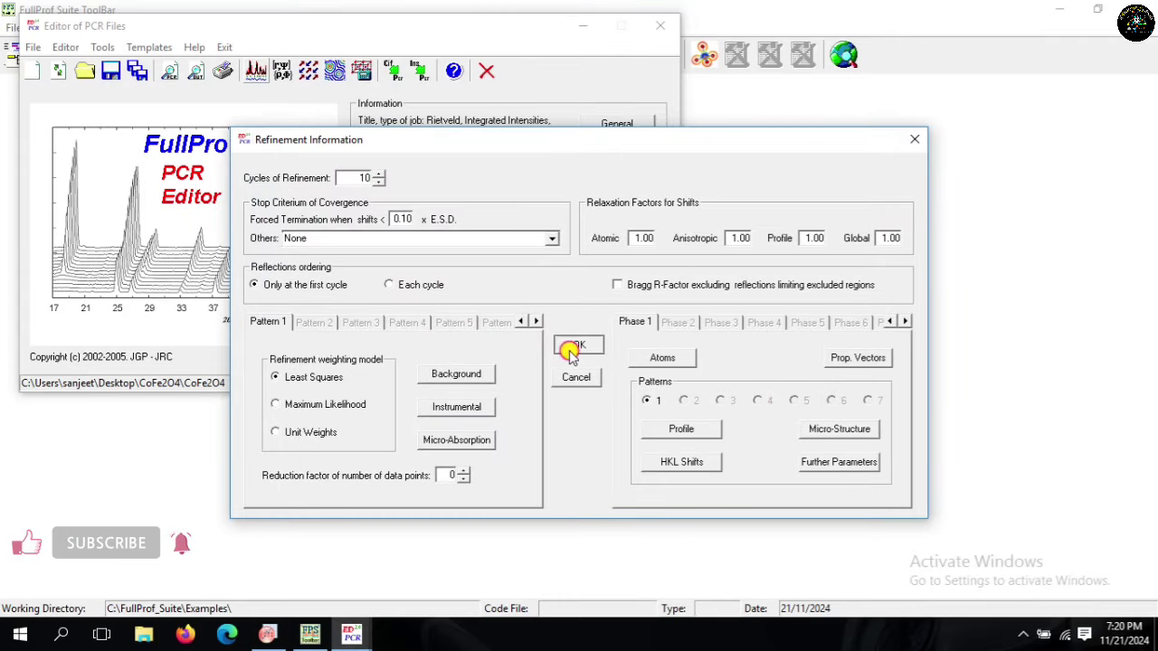
pyautogui.click(572, 350)
pyautogui.click(256, 70)
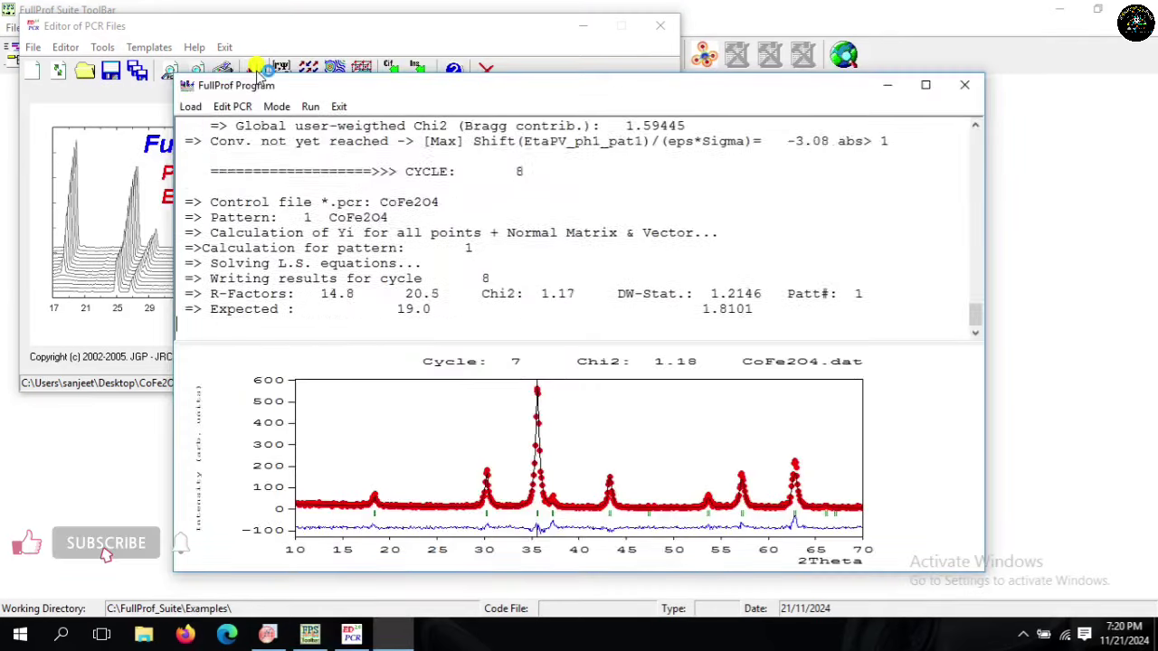
# Step: Reload the PCR file, free the isotropic thermal factor B of Fe1 and Co1, and rerun the refinement
pyautogui.click(335, 106)
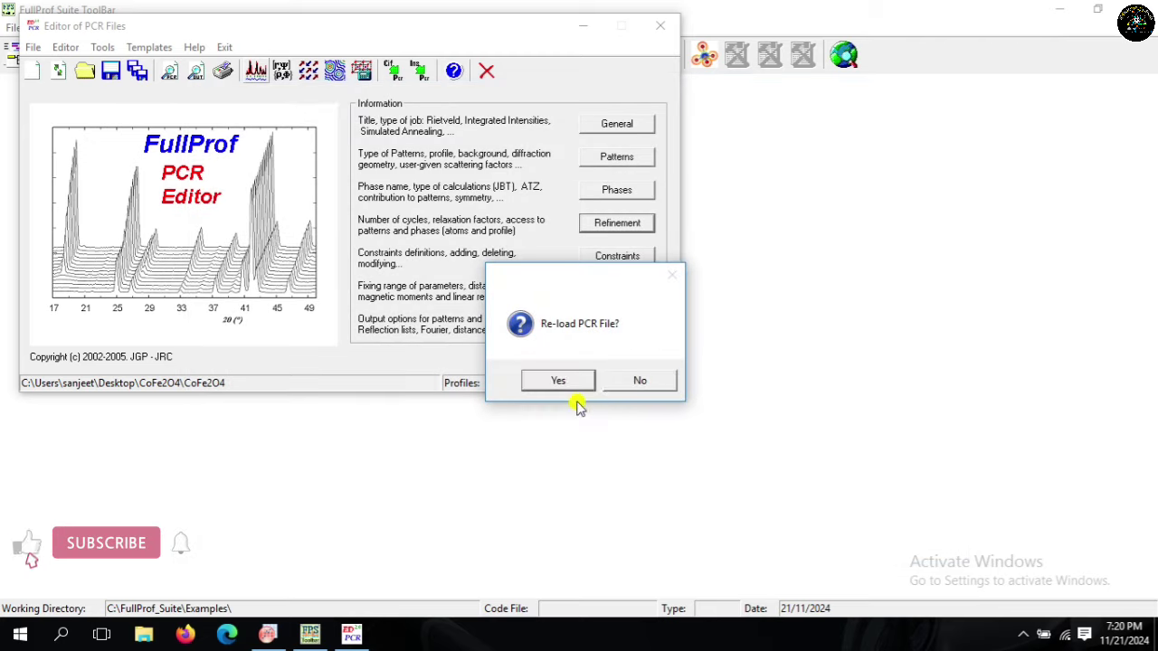
pyautogui.click(558, 381)
pyautogui.click(621, 224)
pyautogui.click(663, 358)
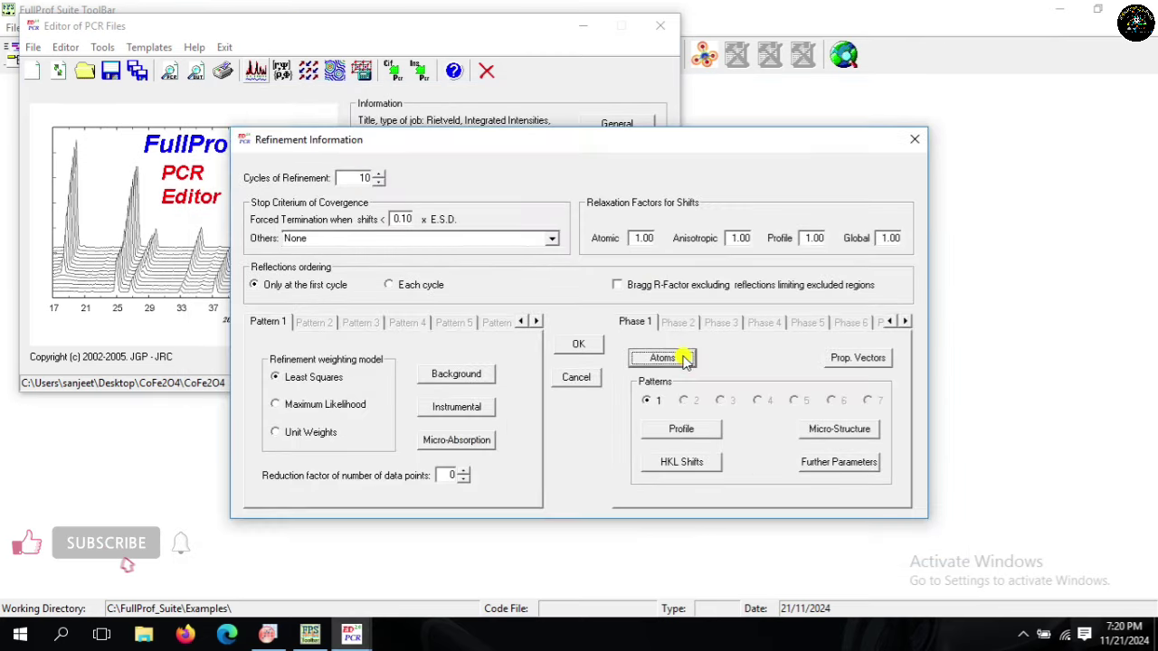
pyautogui.click(920, 343)
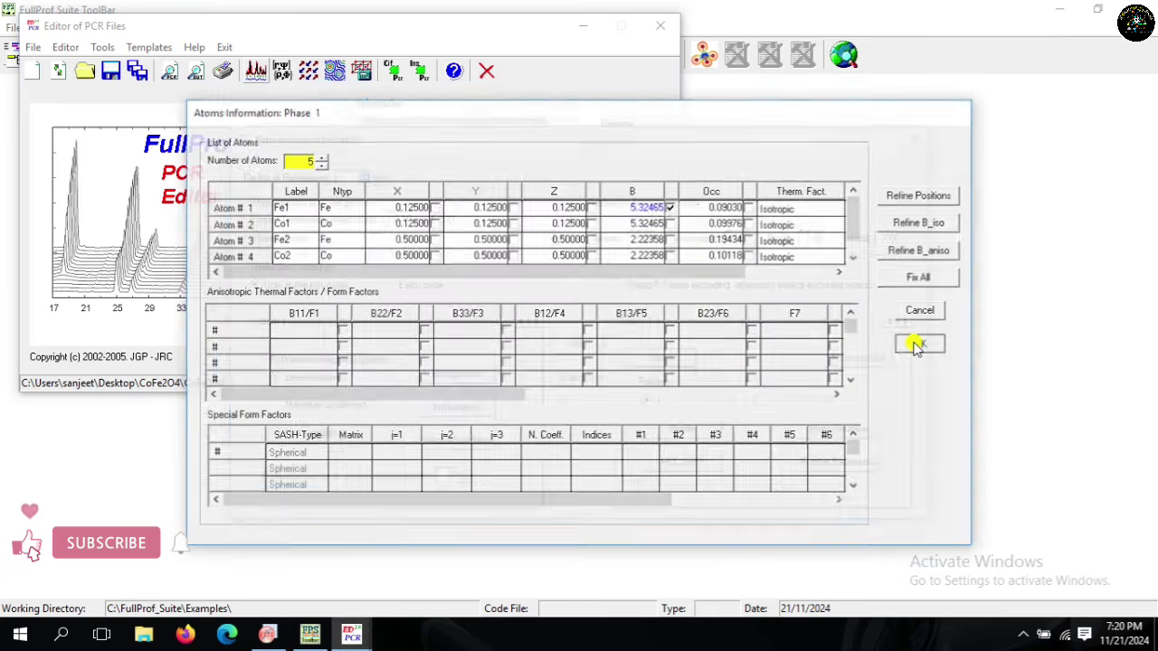
pyautogui.click(590, 345)
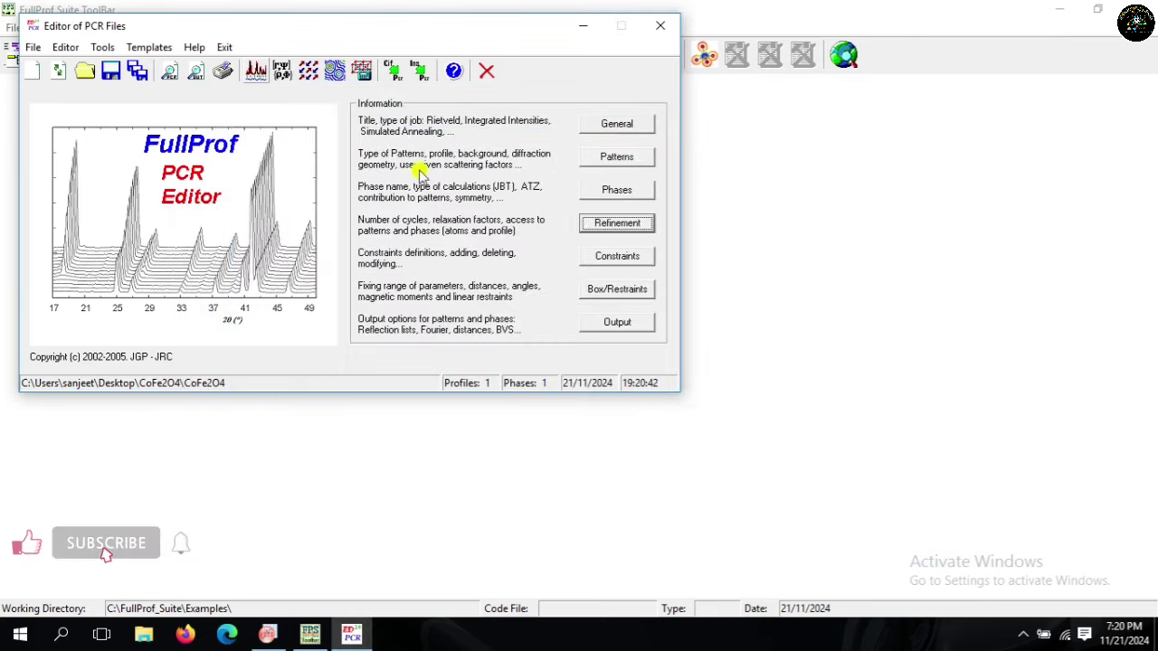
pyautogui.click(258, 70)
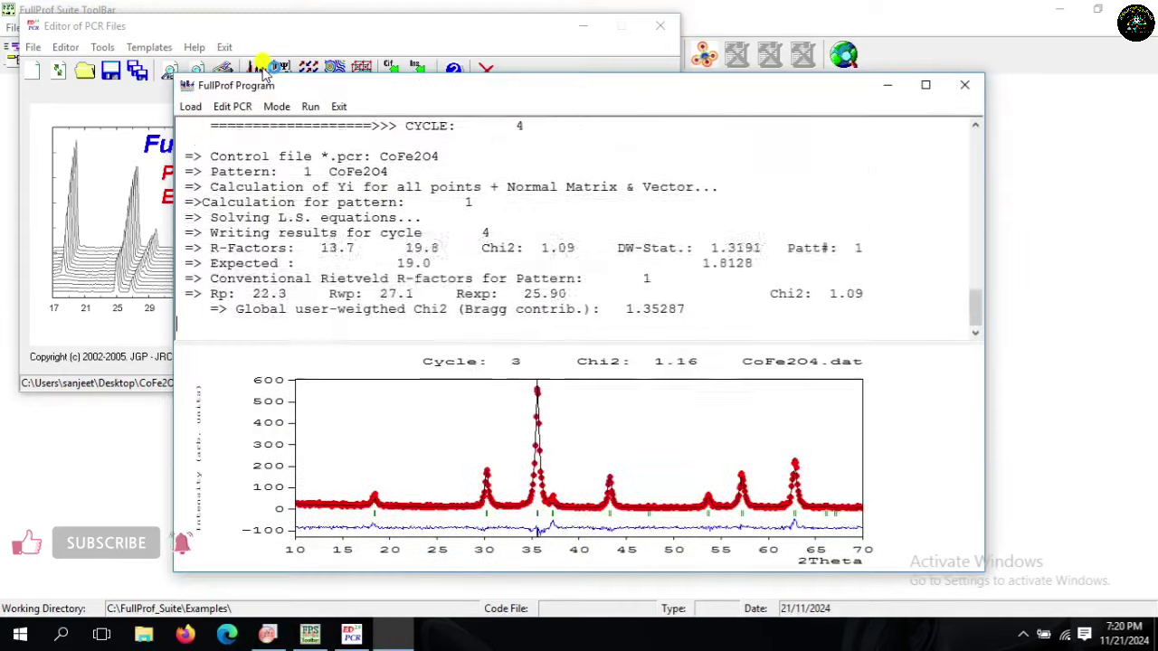
# Step: Reload the PCR file, fix B of Fe1 and Co1, free B of Fe2 and Co2 instead, and rerun the refinement
pyautogui.click(338, 107)
pyautogui.click(575, 386)
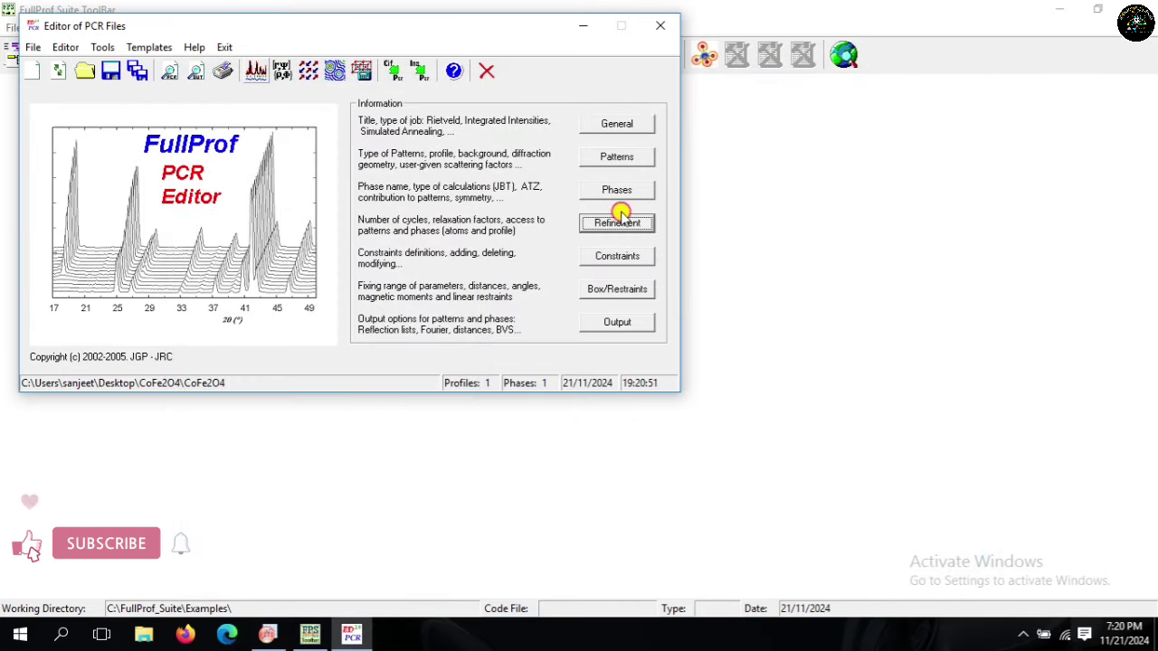
pyautogui.click(620, 217)
pyautogui.click(679, 287)
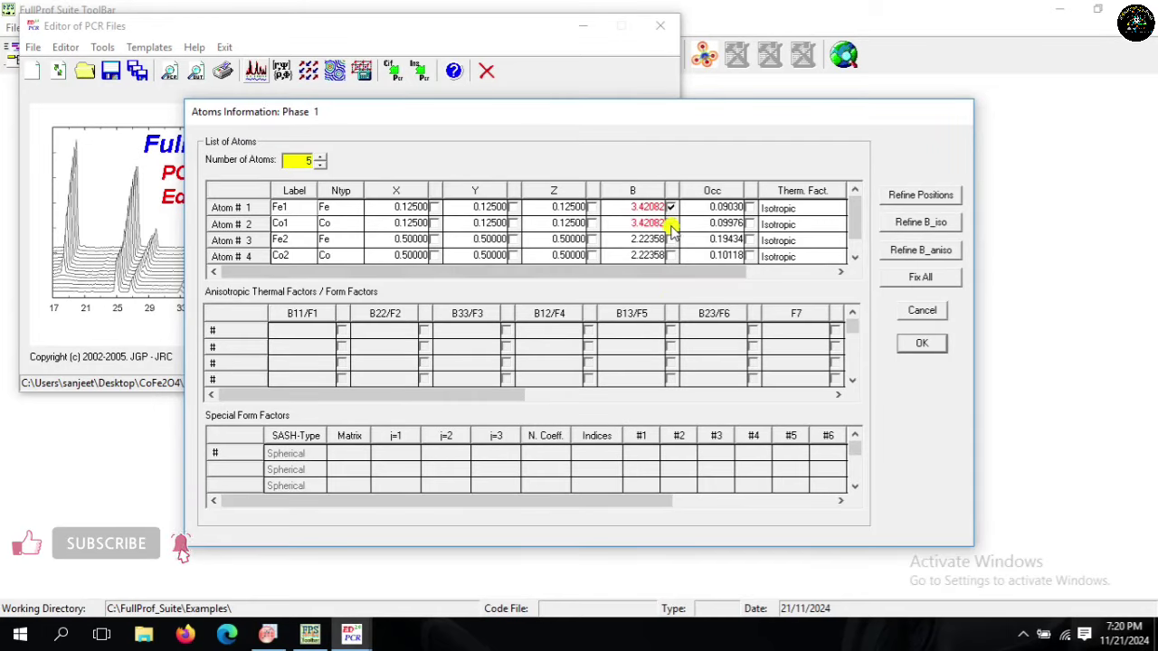
pyautogui.click(669, 241)
pyautogui.click(906, 341)
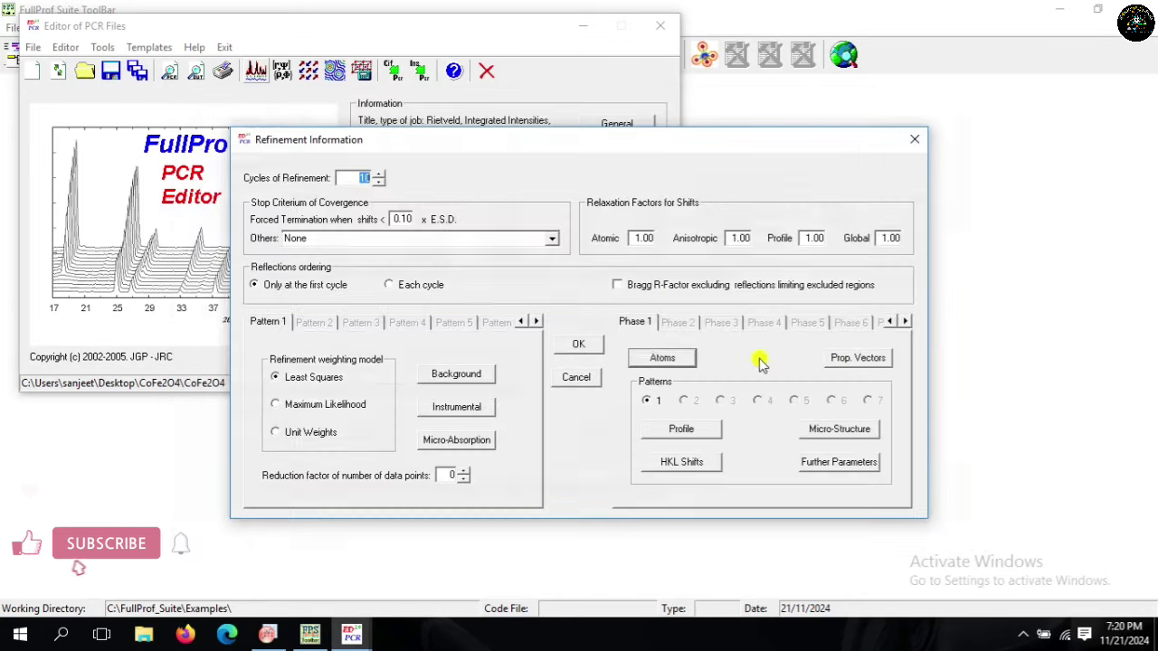
pyautogui.click(579, 342)
pyautogui.click(262, 73)
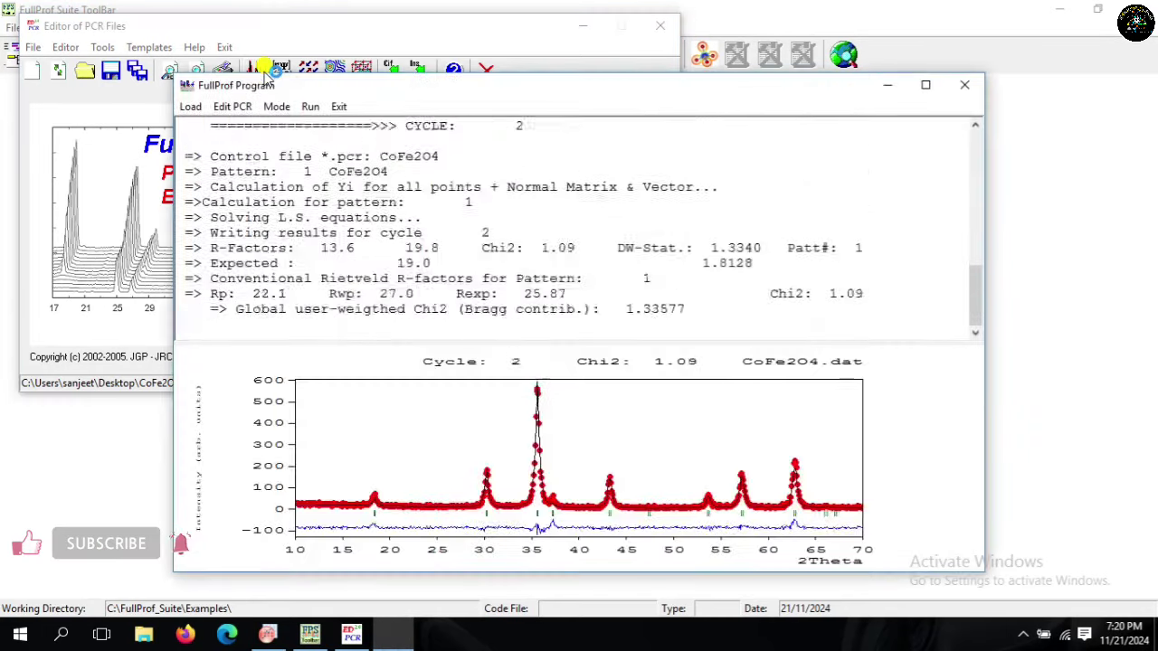
# Step: Reload the PCR file, fix B of Fe2 and Co2, free B of oxygen O1 instead, and rerun the refinement
pyautogui.click(338, 106)
pyautogui.click(559, 381)
pyautogui.click(602, 222)
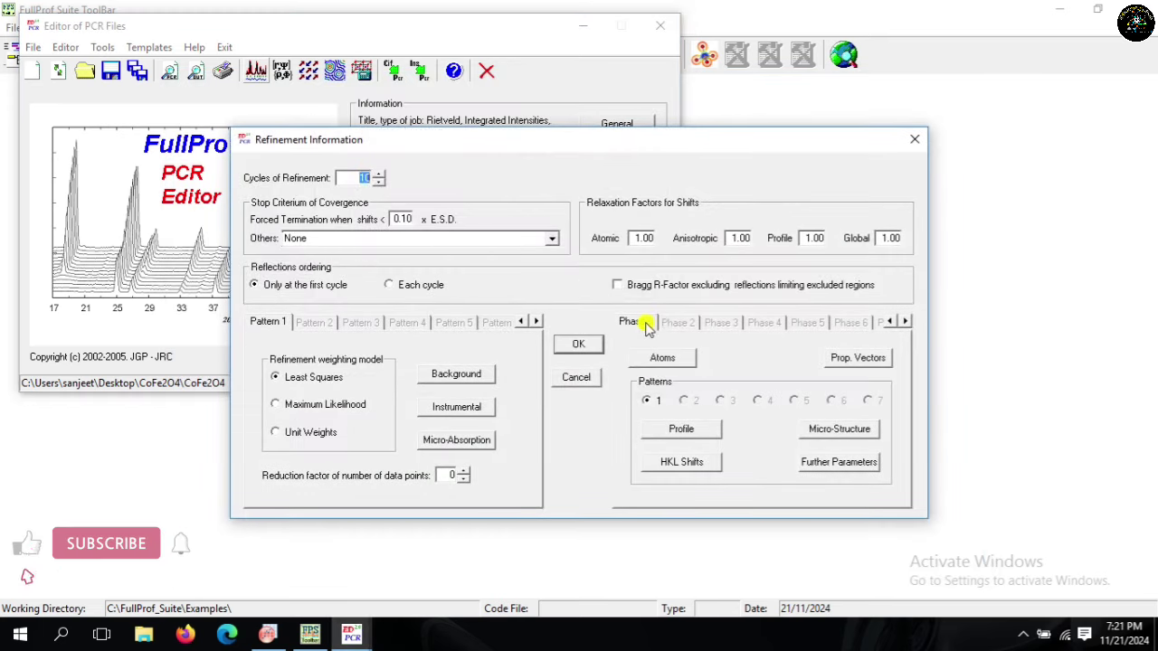
pyautogui.click(663, 359)
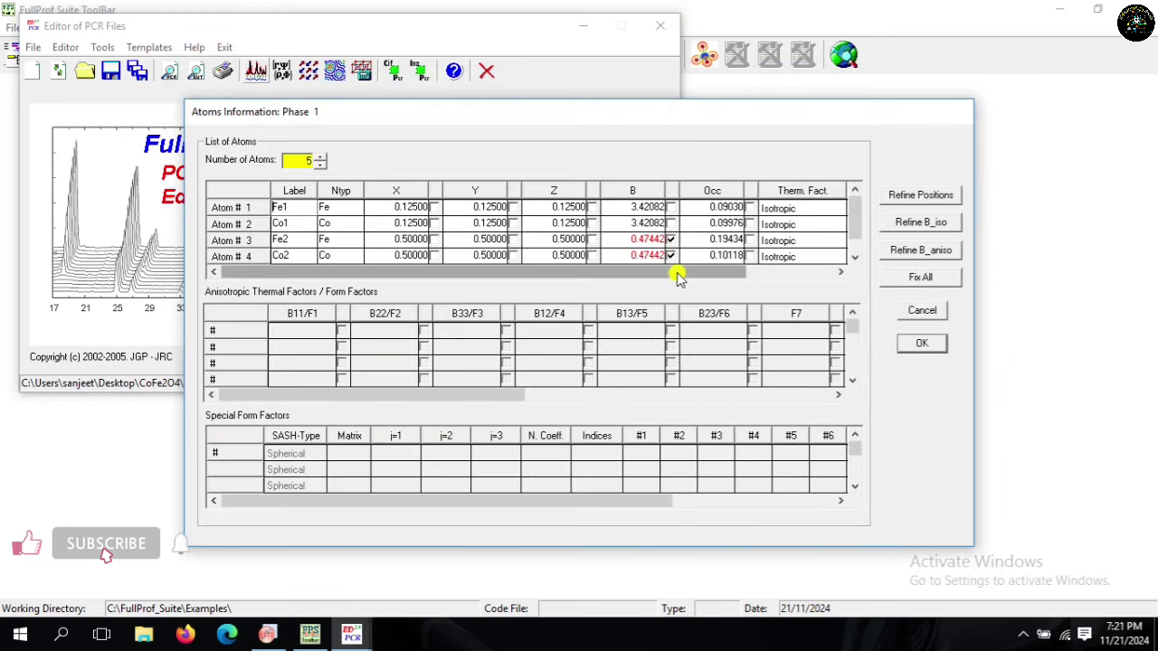
pyautogui.click(671, 238)
pyautogui.scroll(-1, 853, 225)
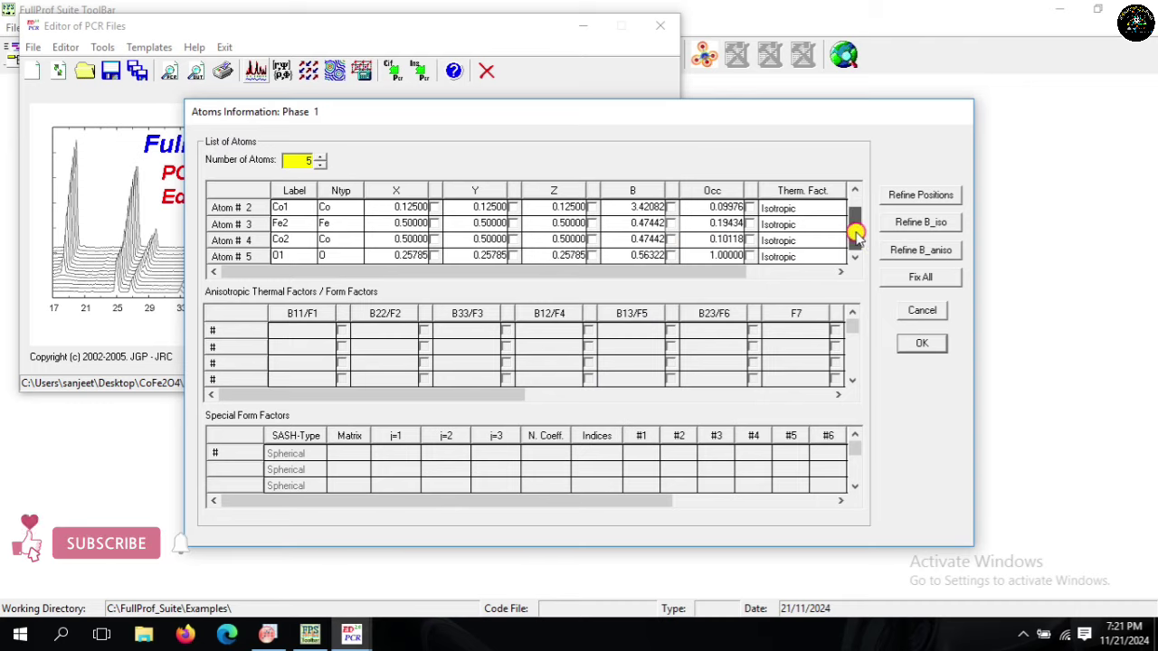
pyautogui.click(670, 255)
pyautogui.click(902, 342)
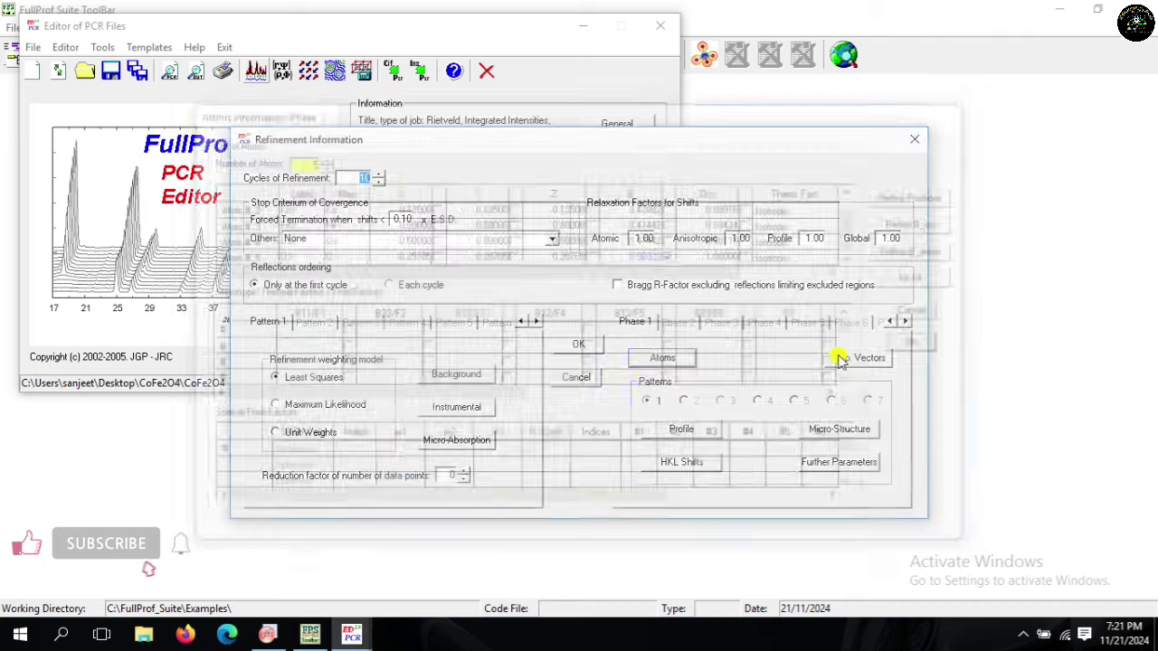
pyautogui.click(584, 342)
pyautogui.click(254, 71)
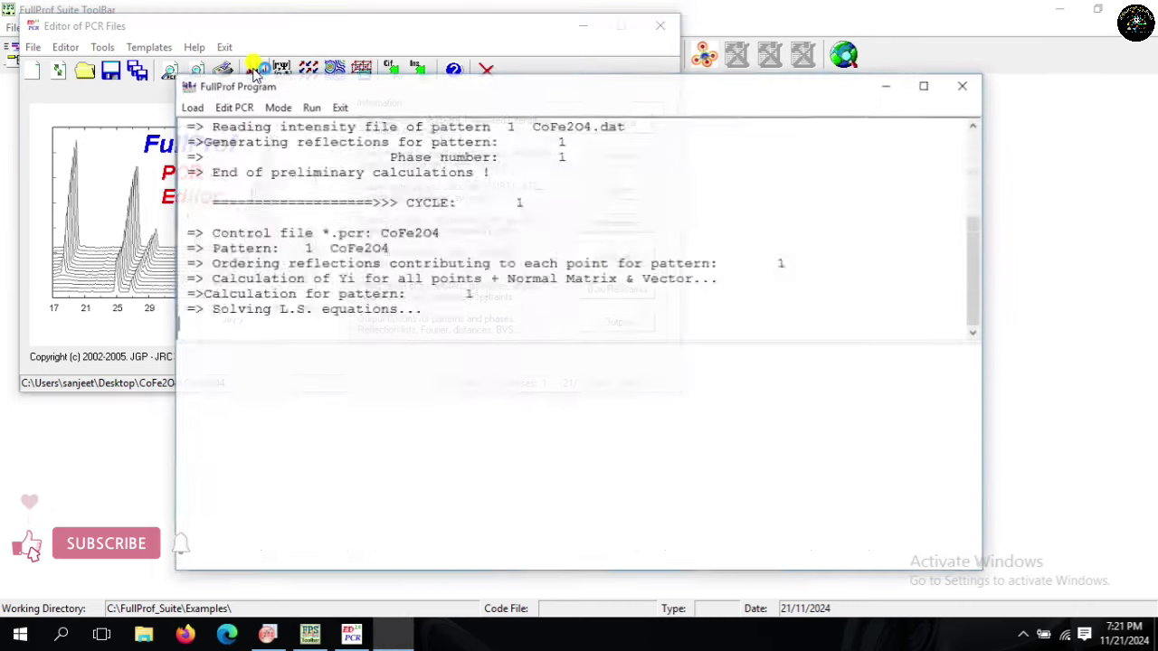
# Step: Reload the PCR file, fix B of O1, free the occupancy of Fe1 instead, and rerun the refinement
pyautogui.click(344, 107)
pyautogui.click(584, 382)
pyautogui.click(599, 228)
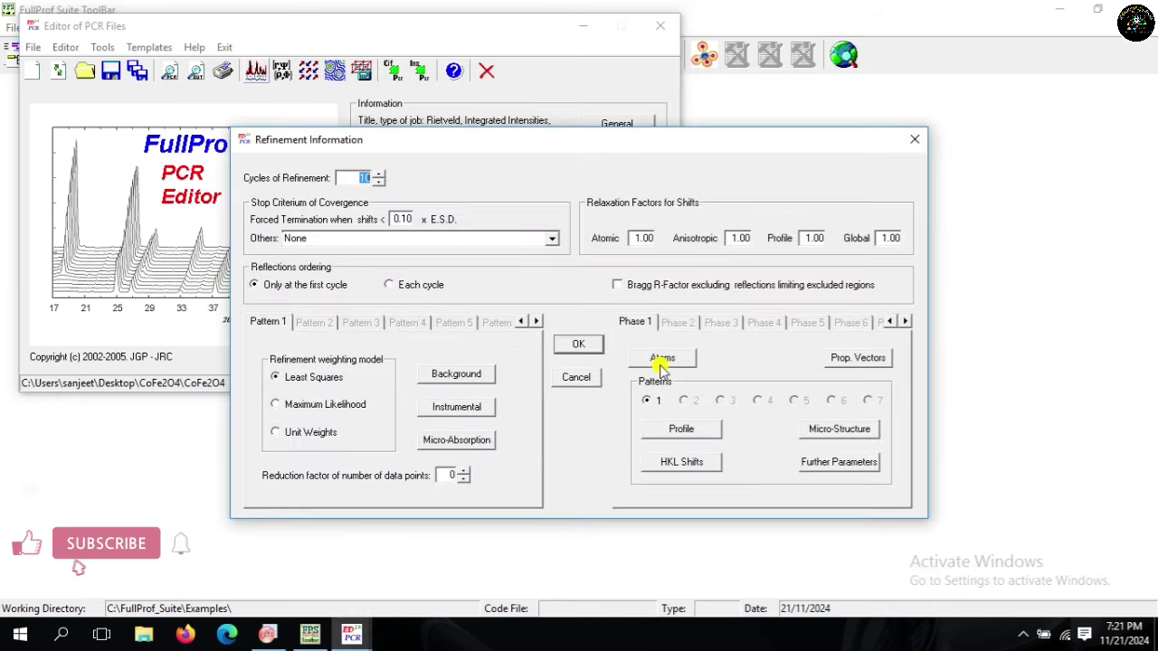
pyautogui.click(661, 362)
pyautogui.click(855, 236)
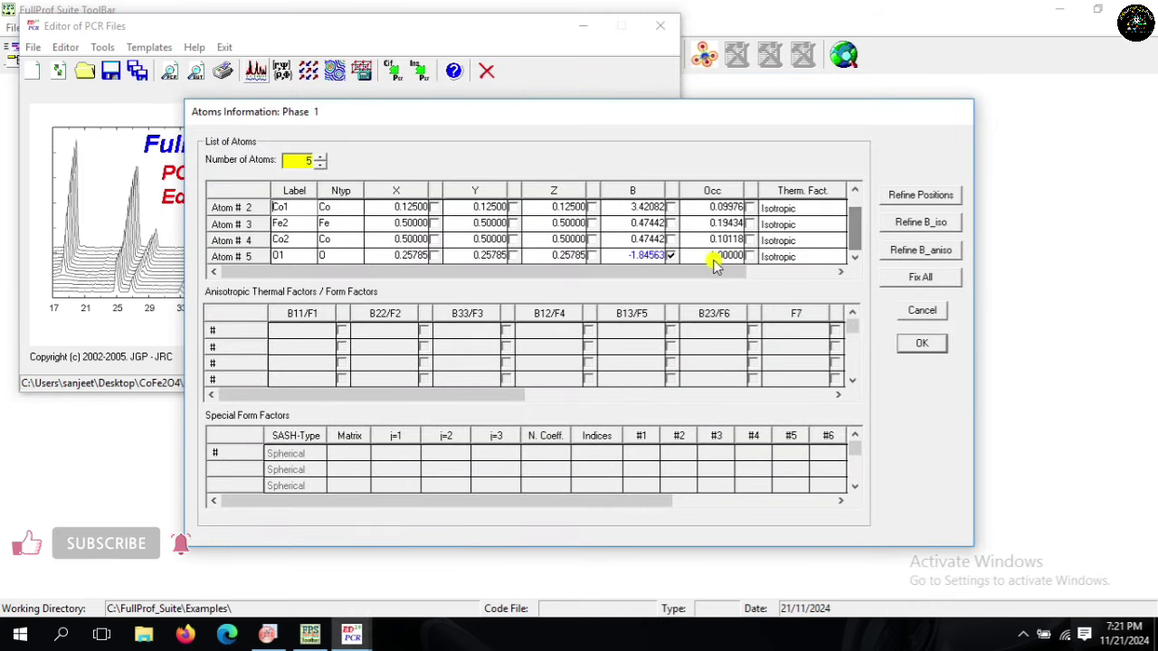
pyautogui.click(672, 257)
pyautogui.click(853, 226)
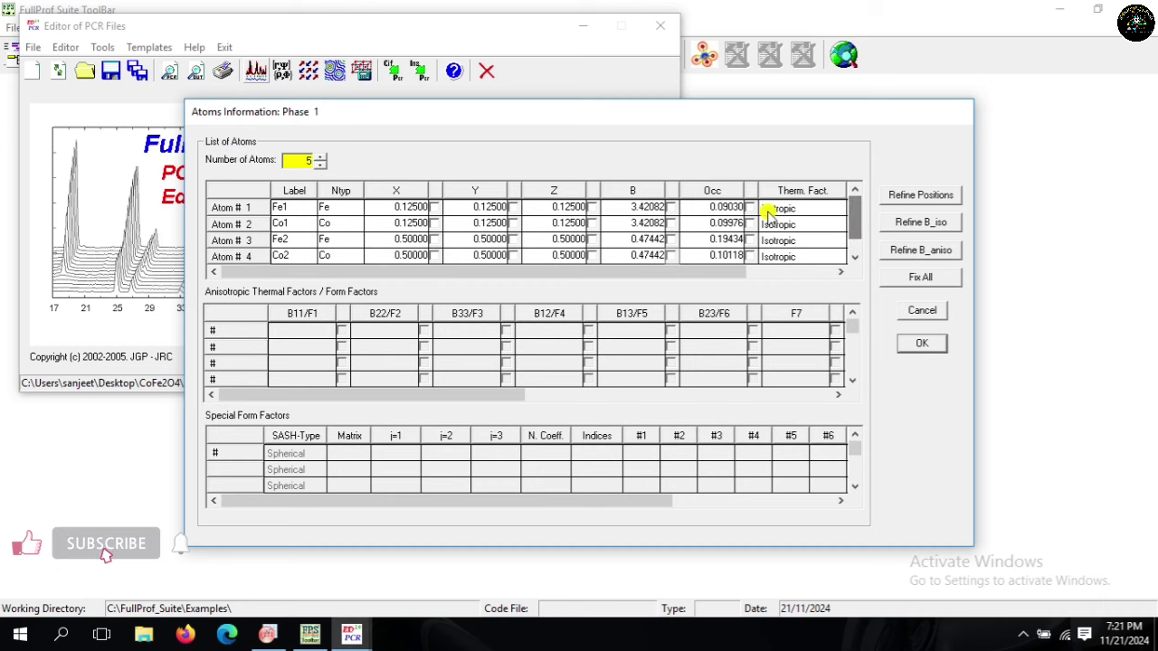
pyautogui.click(922, 345)
pyautogui.click(568, 347)
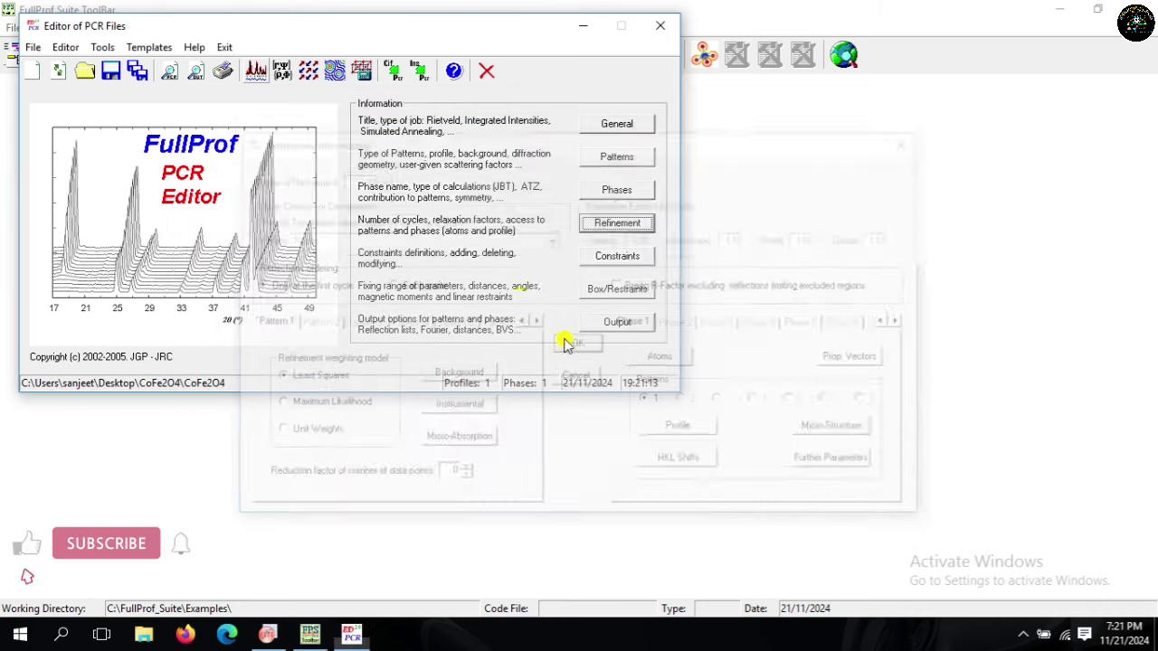
pyautogui.click(255, 73)
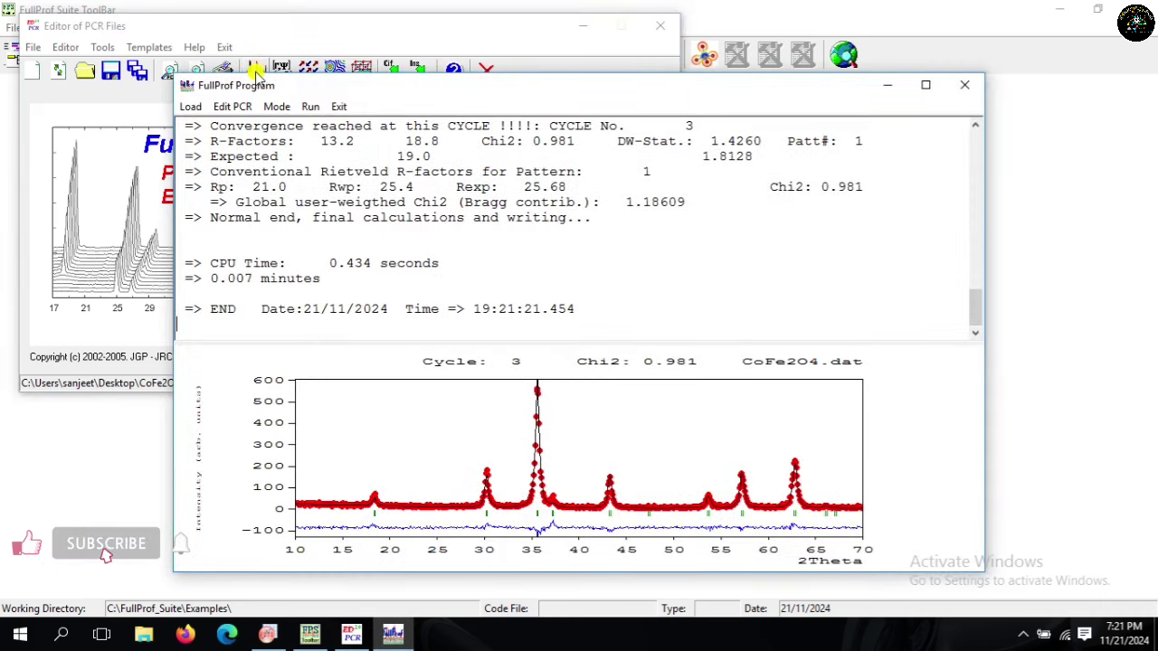
# Step: Reload the PCR file, fix the occupancy of Fe1, free the occupancy of Co1 instead, and rerun the refinement
pyautogui.click(336, 106)
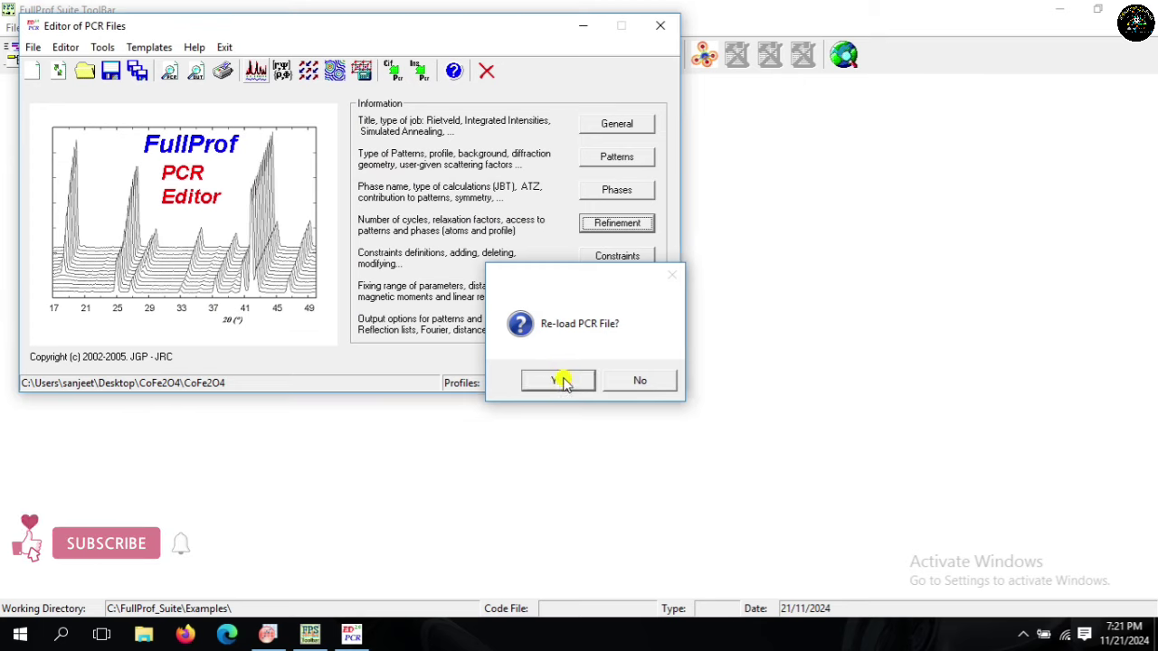
pyautogui.click(564, 377)
pyautogui.click(617, 223)
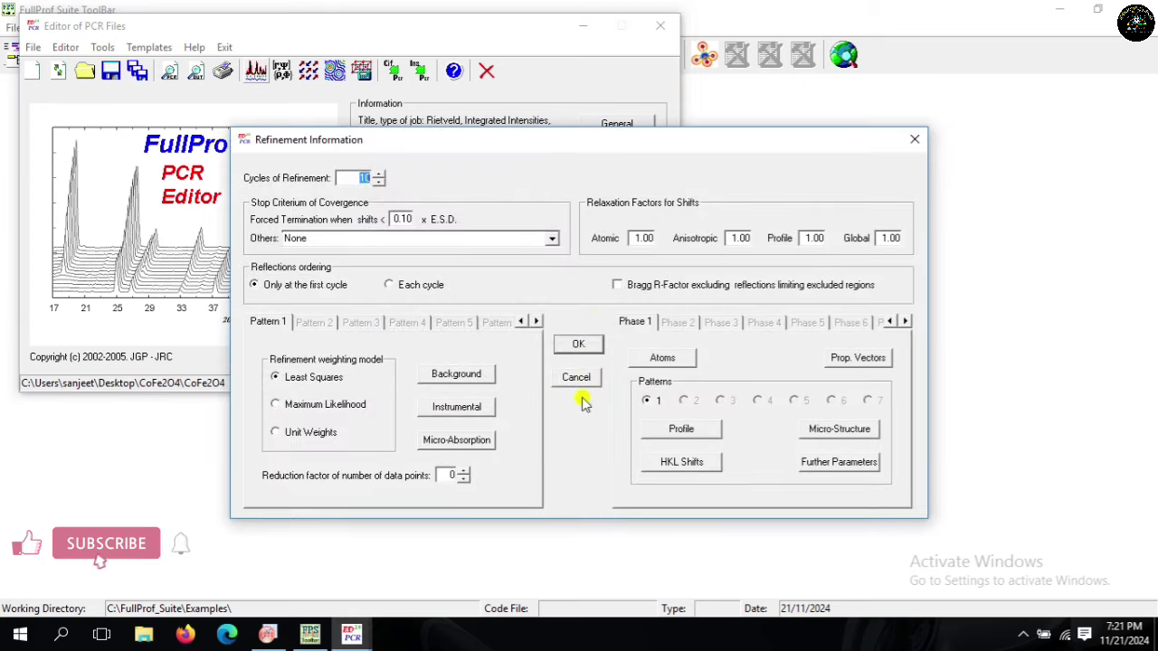
pyautogui.click(659, 359)
pyautogui.click(748, 224)
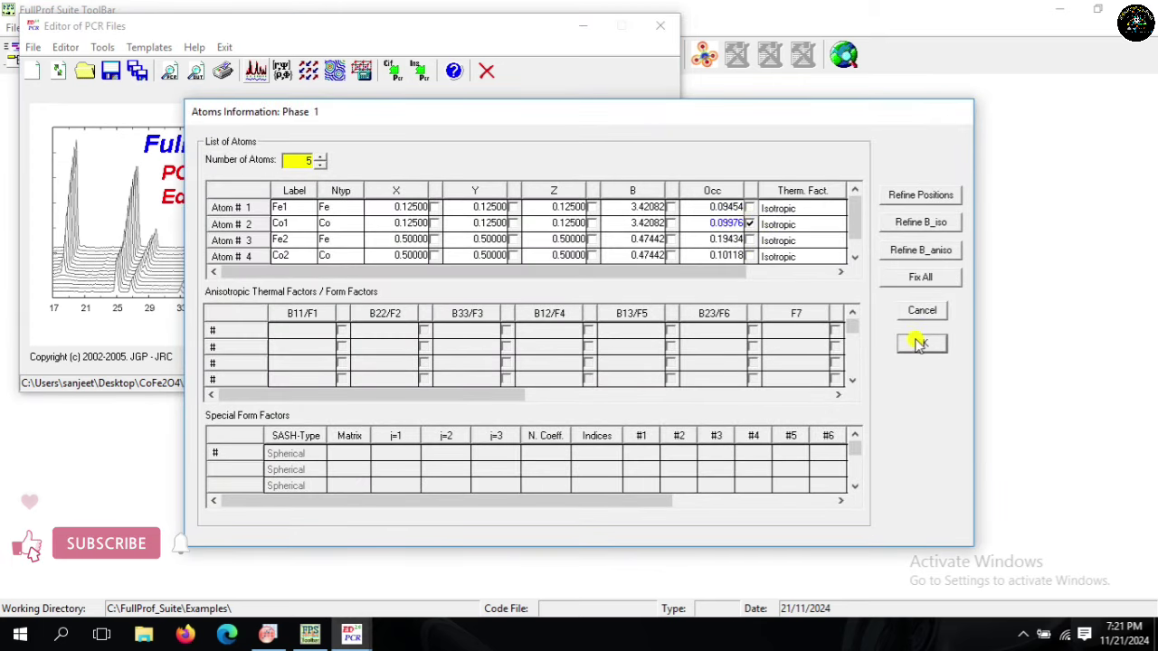
pyautogui.click(920, 343)
pyautogui.click(571, 337)
pyautogui.click(262, 72)
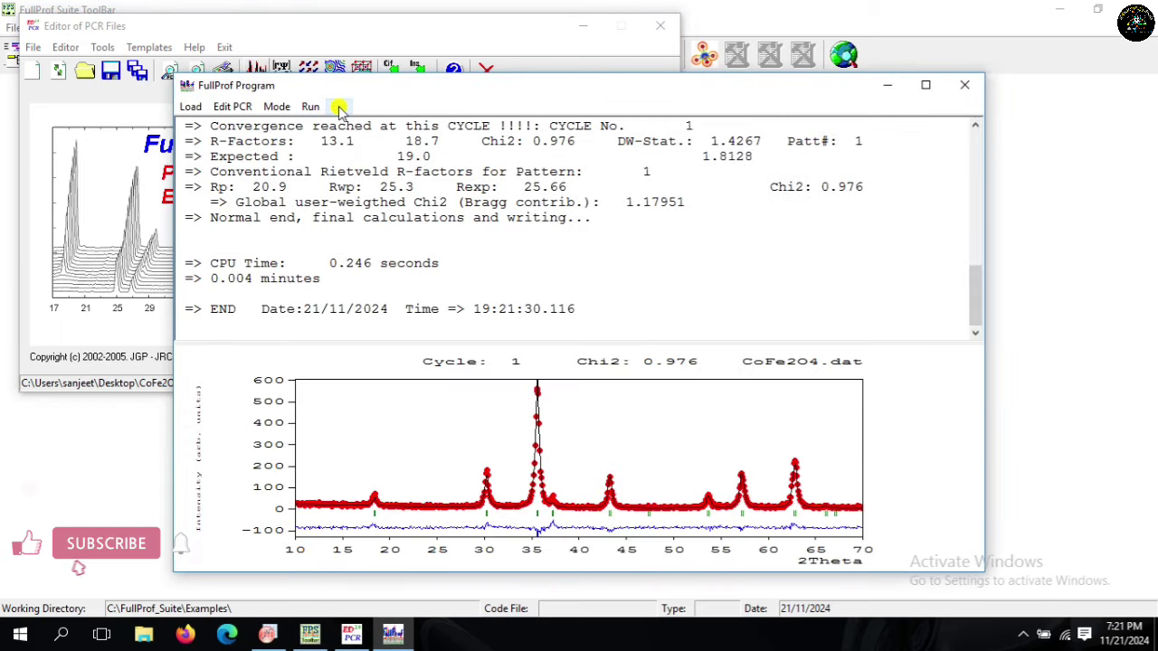
# Step: Reload the PCR file, fix the occupancy of Co1, free the occupancy of Fe2 instead, and rerun the refinement
pyautogui.click(338, 106)
pyautogui.click(540, 383)
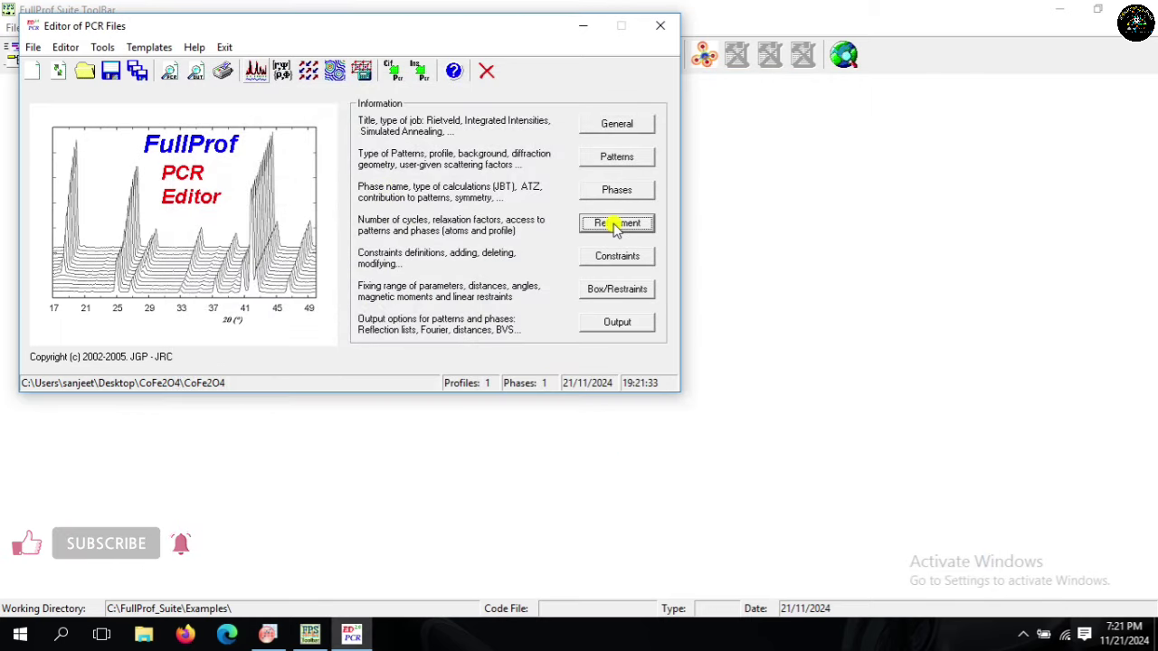
pyautogui.click(615, 222)
pyautogui.click(658, 288)
pyautogui.click(749, 238)
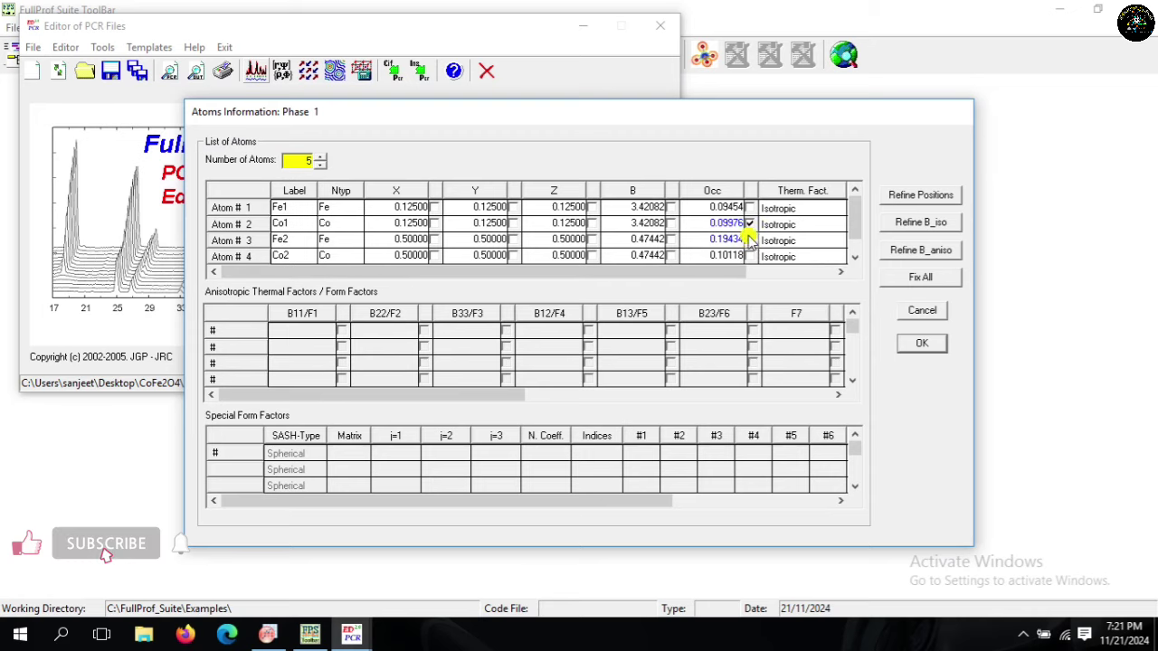
pyautogui.click(921, 347)
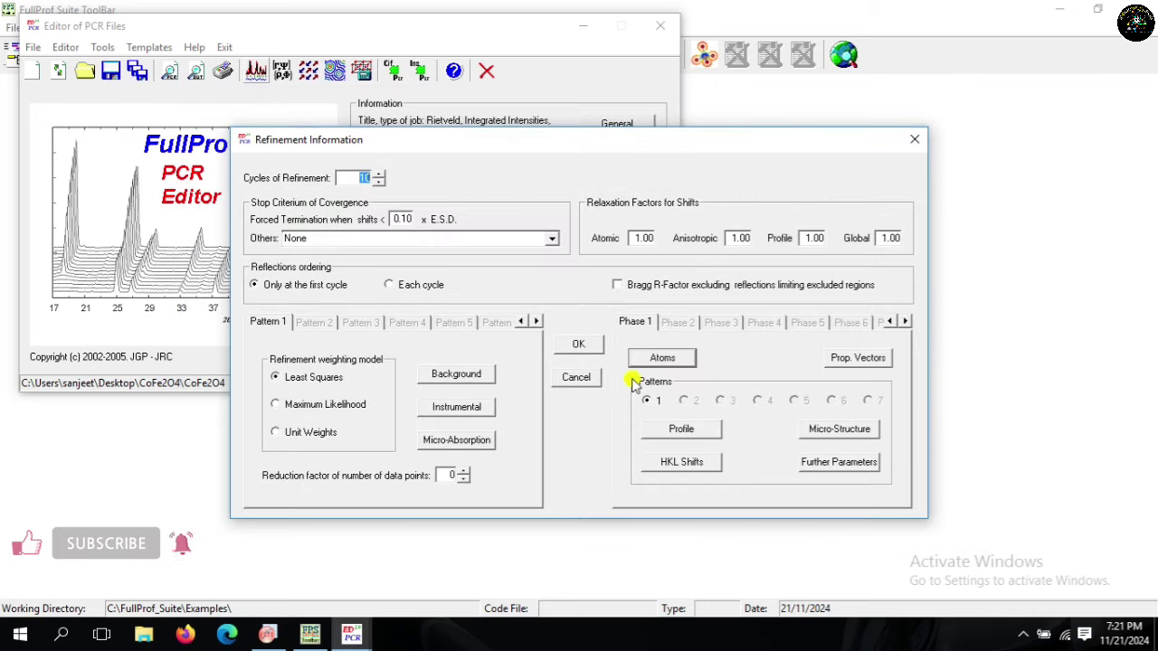
pyautogui.click(588, 346)
pyautogui.click(253, 71)
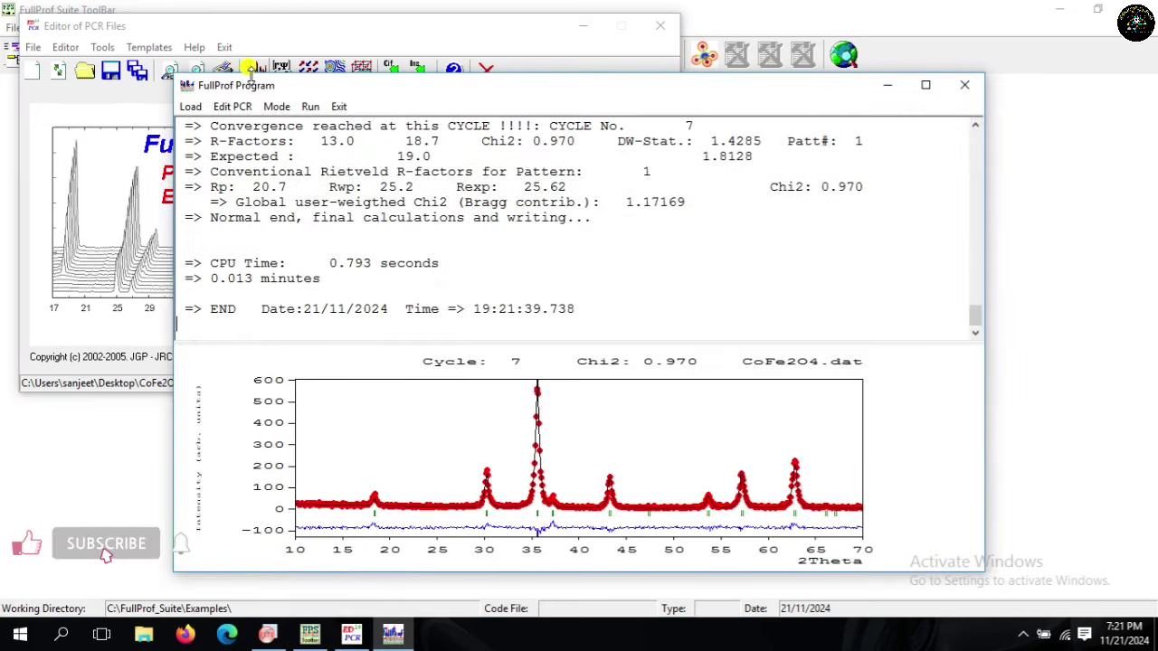
# Step: Reload the PCR file, fix the occupancy of Fe2, free the occupancy of Co2 instead, and rerun the refinement
pyautogui.click(339, 107)
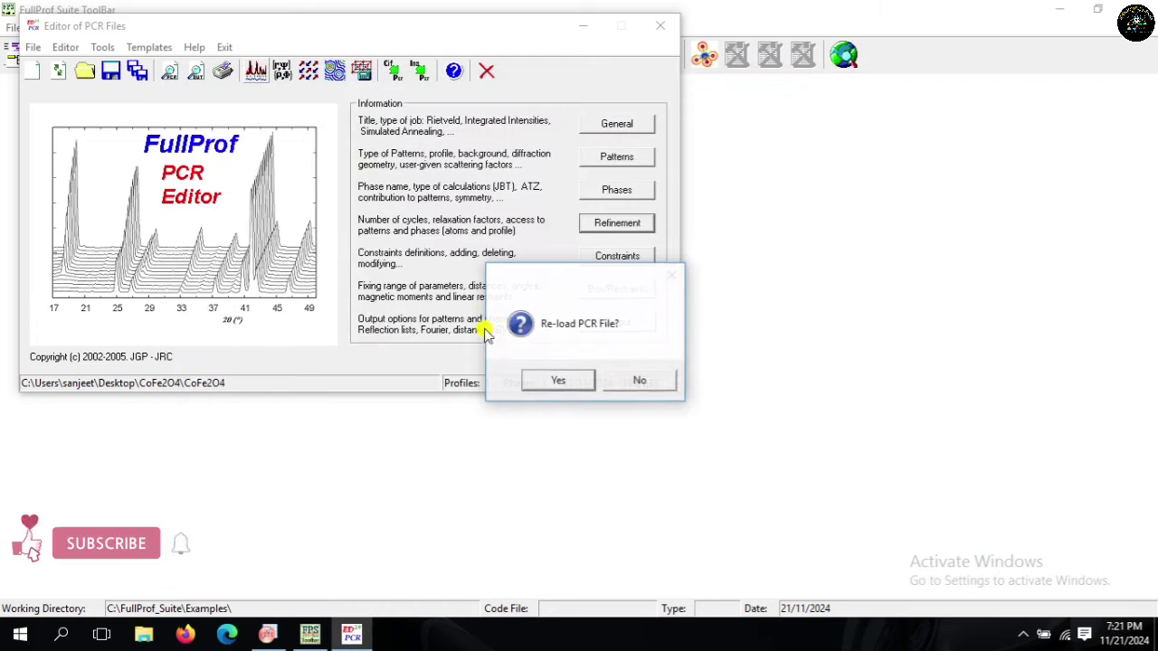
pyautogui.click(555, 380)
pyautogui.click(613, 233)
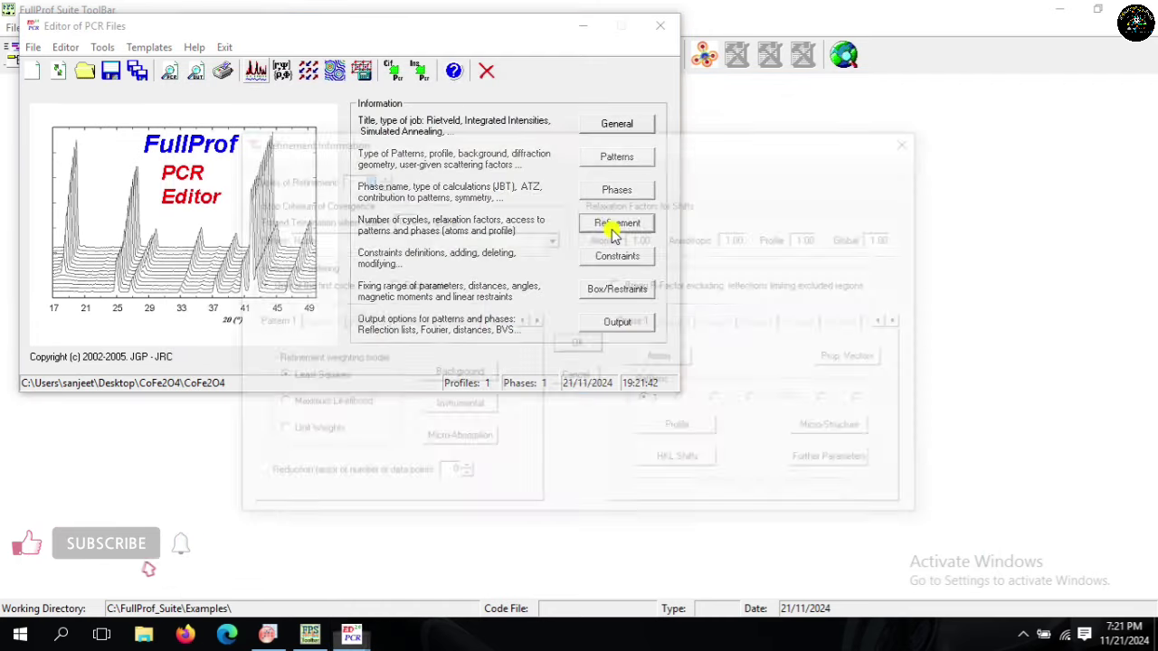
pyautogui.click(659, 352)
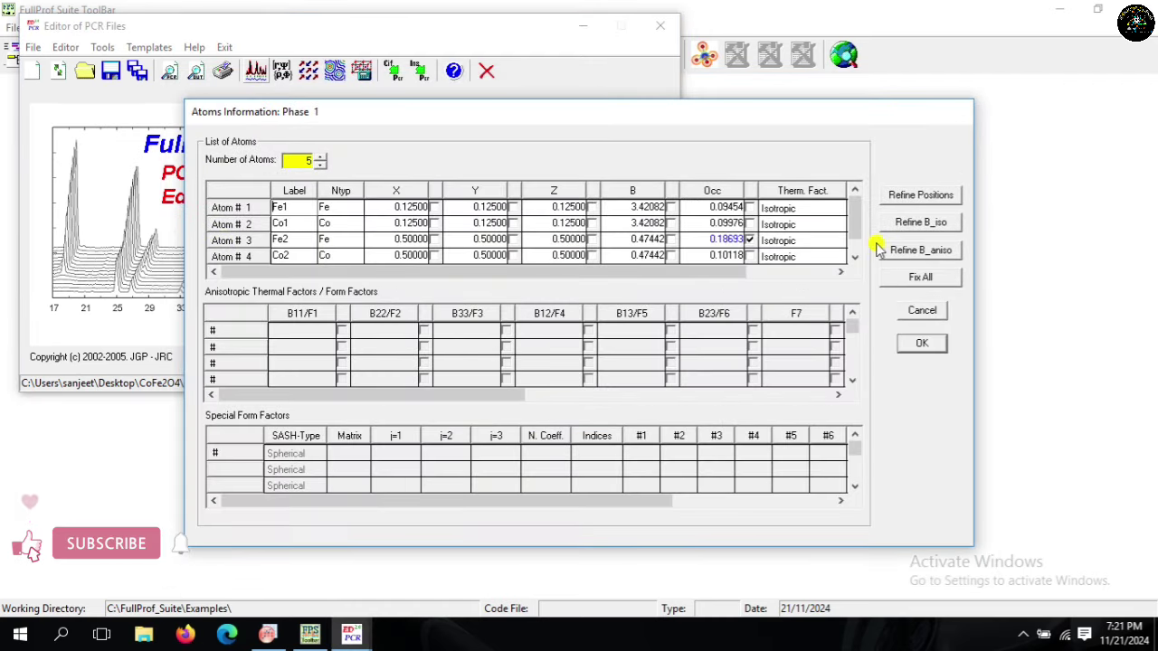
pyautogui.click(855, 232)
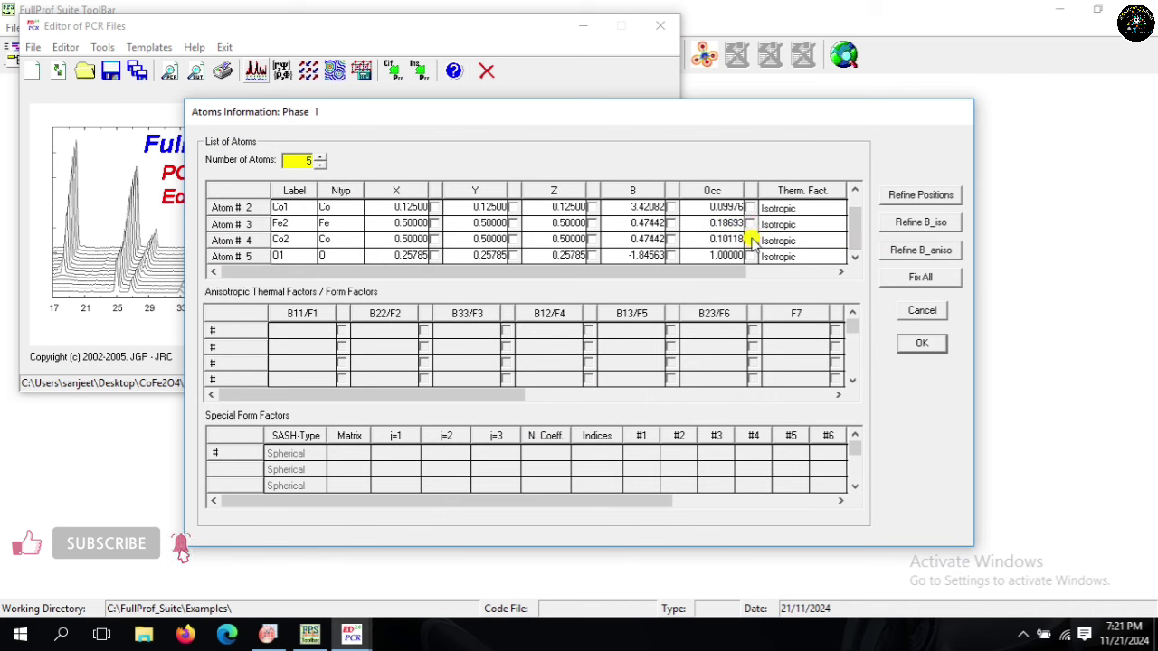
pyautogui.click(927, 343)
pyautogui.click(586, 341)
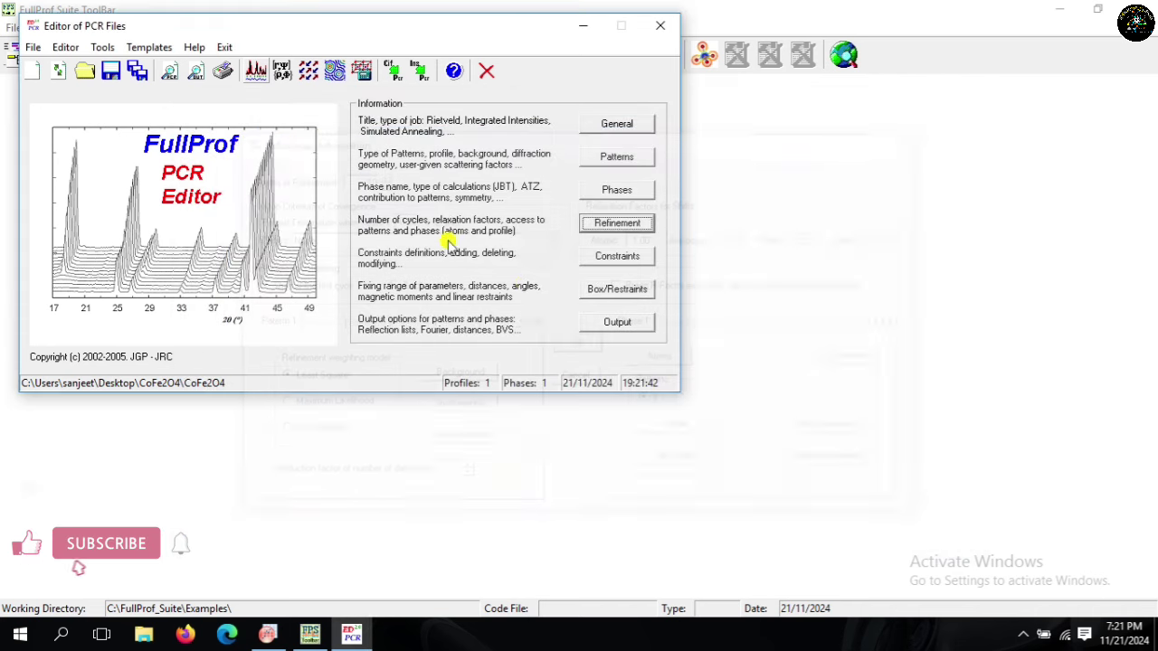
pyautogui.click(257, 72)
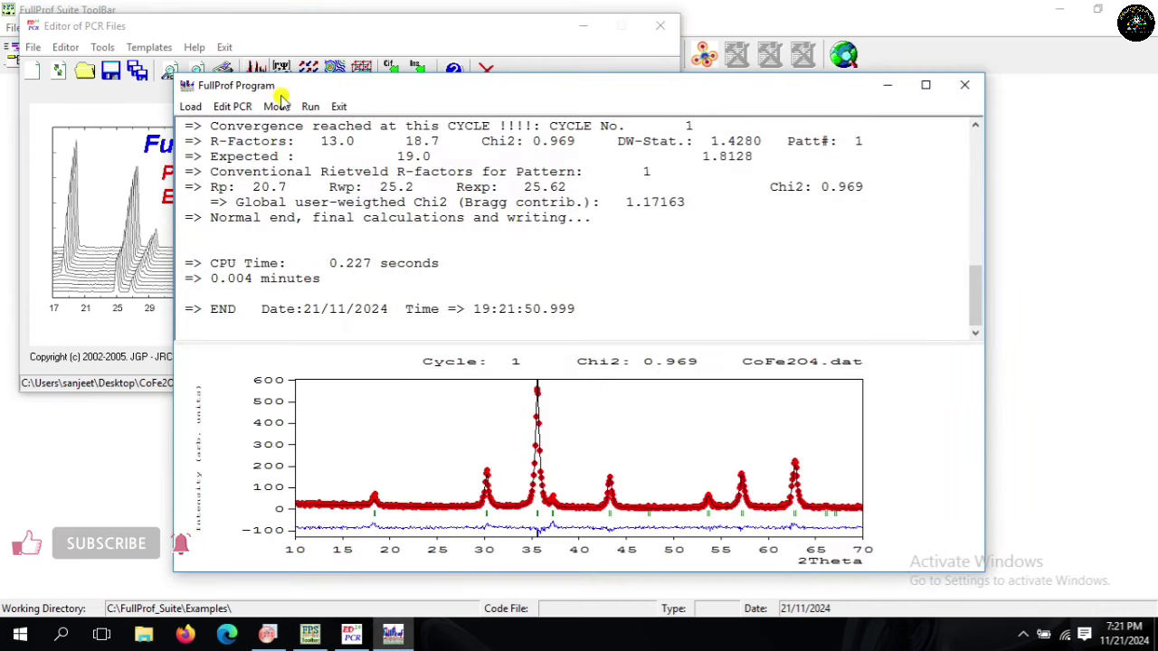
# Step: Reload the PCR file, fix the occupancy of Co2, free the X position of oxygen O1 instead, and rerun the refinement
pyautogui.click(336, 106)
pyautogui.click(561, 382)
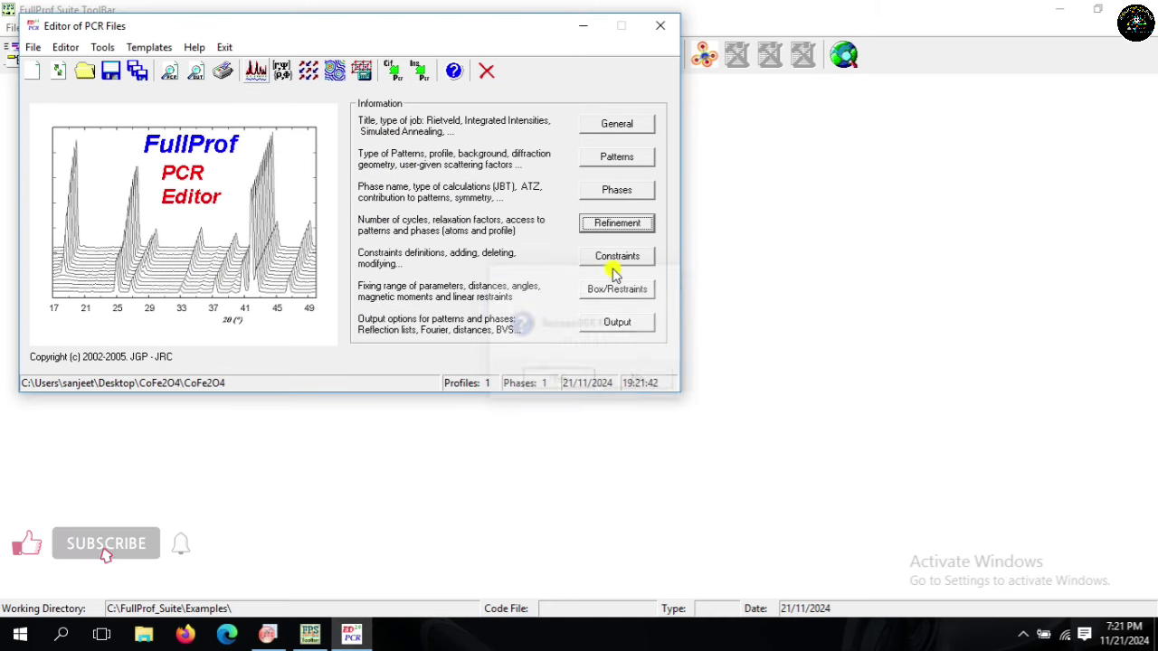
pyautogui.click(615, 222)
pyautogui.click(673, 356)
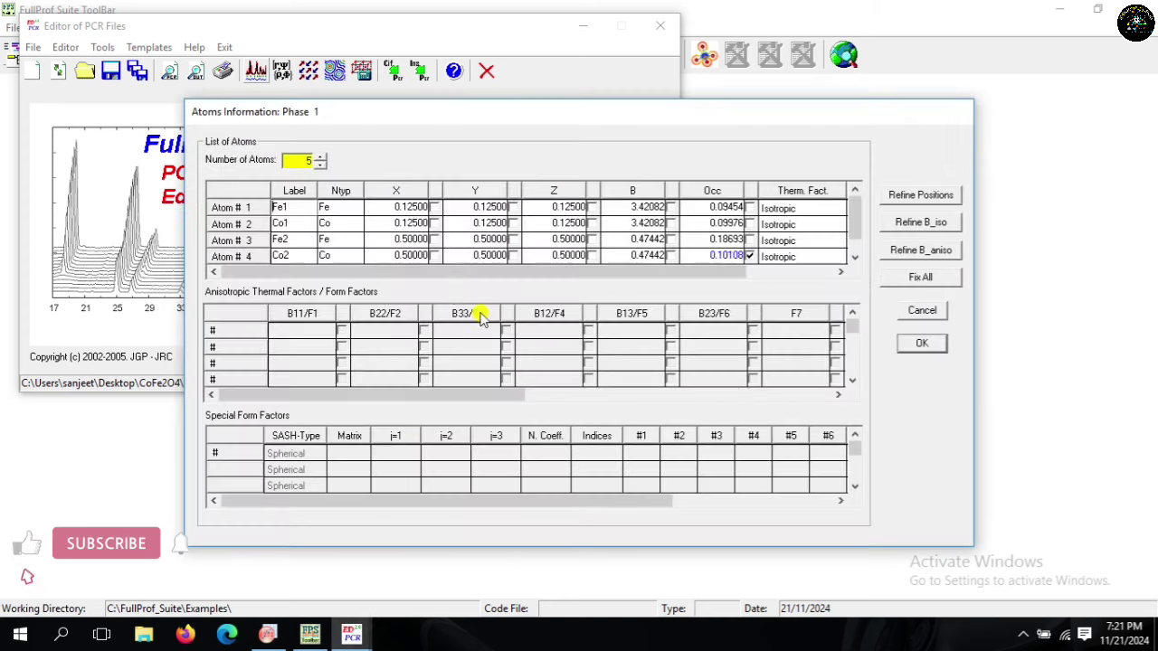
pyautogui.click(855, 228)
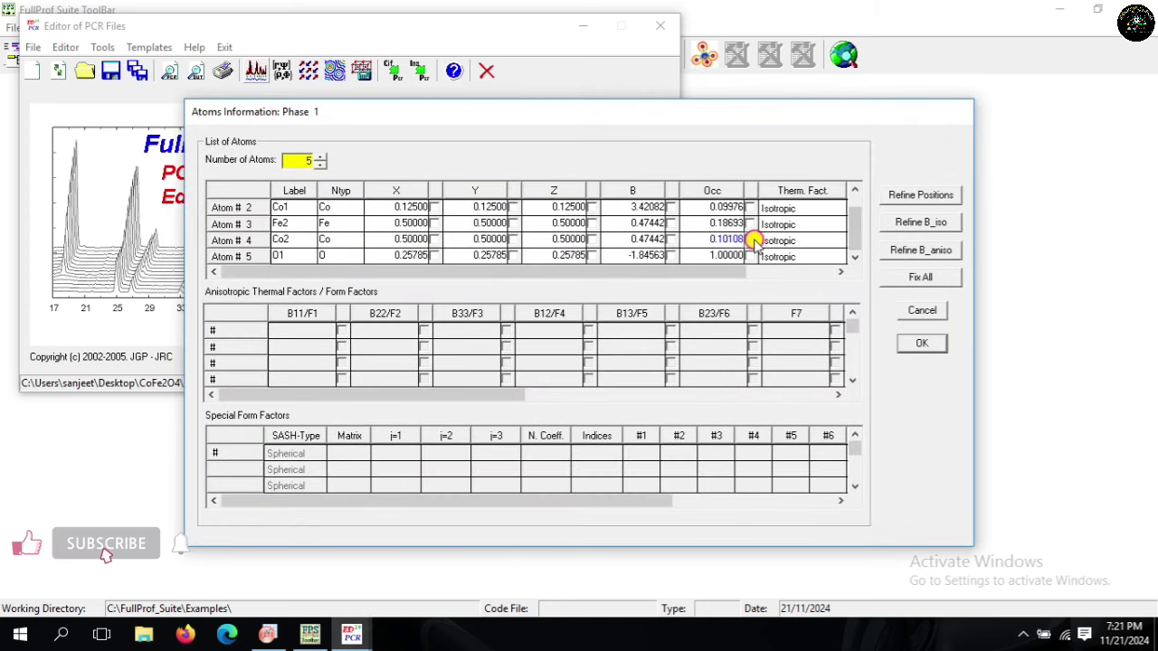
pyautogui.click(432, 255)
pyautogui.click(921, 344)
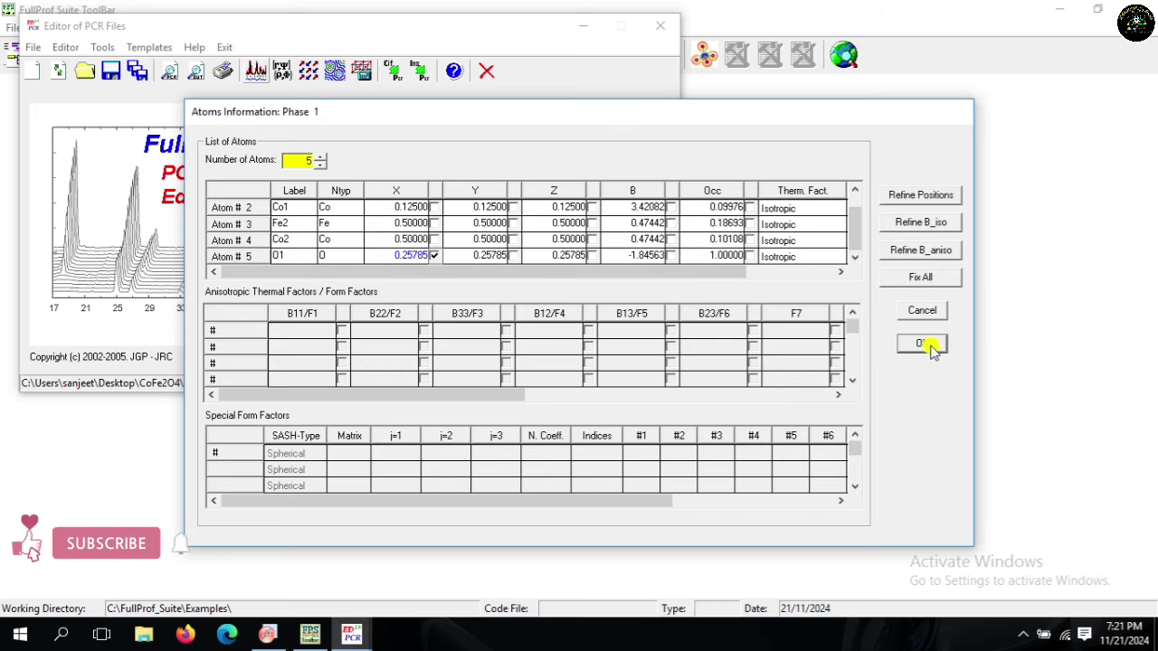
pyautogui.click(579, 343)
pyautogui.click(256, 72)
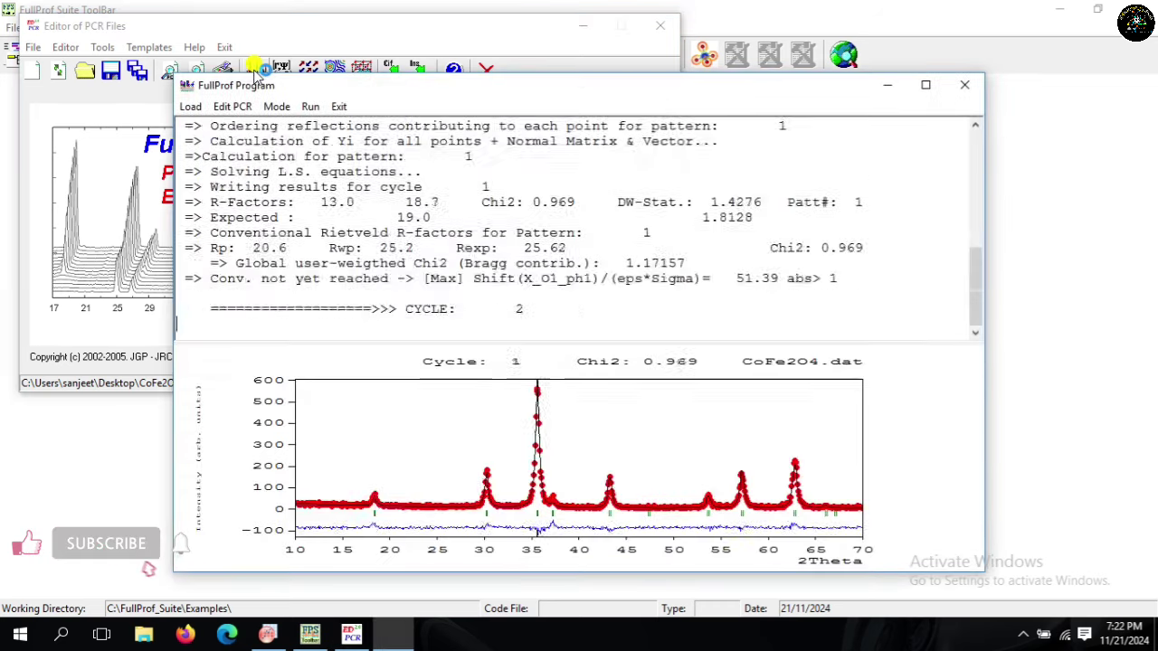
# Step: Reload the PCR file, enable CIF output and the GFOURIER structure factors file for pattern 1, and rerun the refinement
pyautogui.click(337, 107)
pyautogui.click(558, 380)
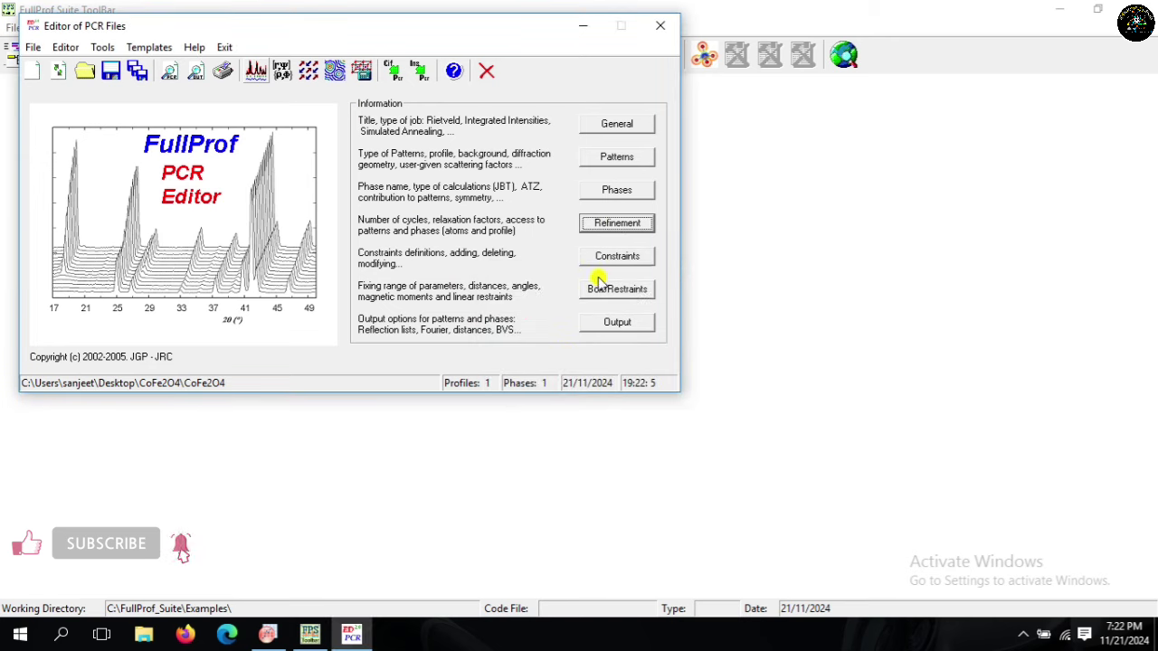
pyautogui.click(618, 223)
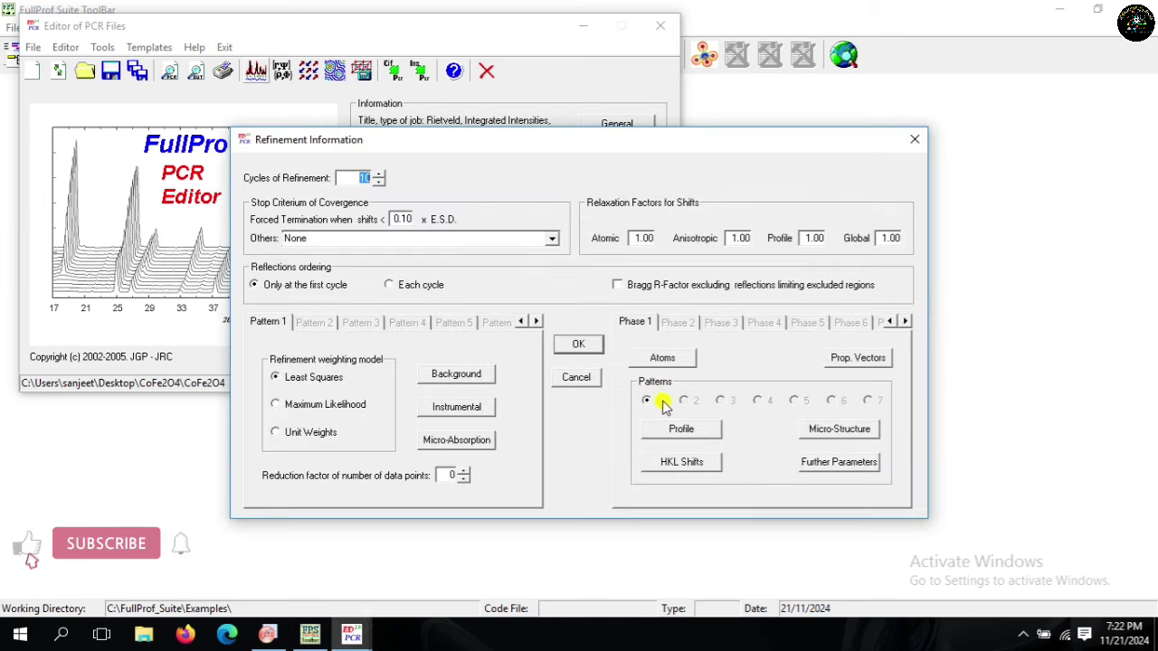
pyautogui.click(577, 346)
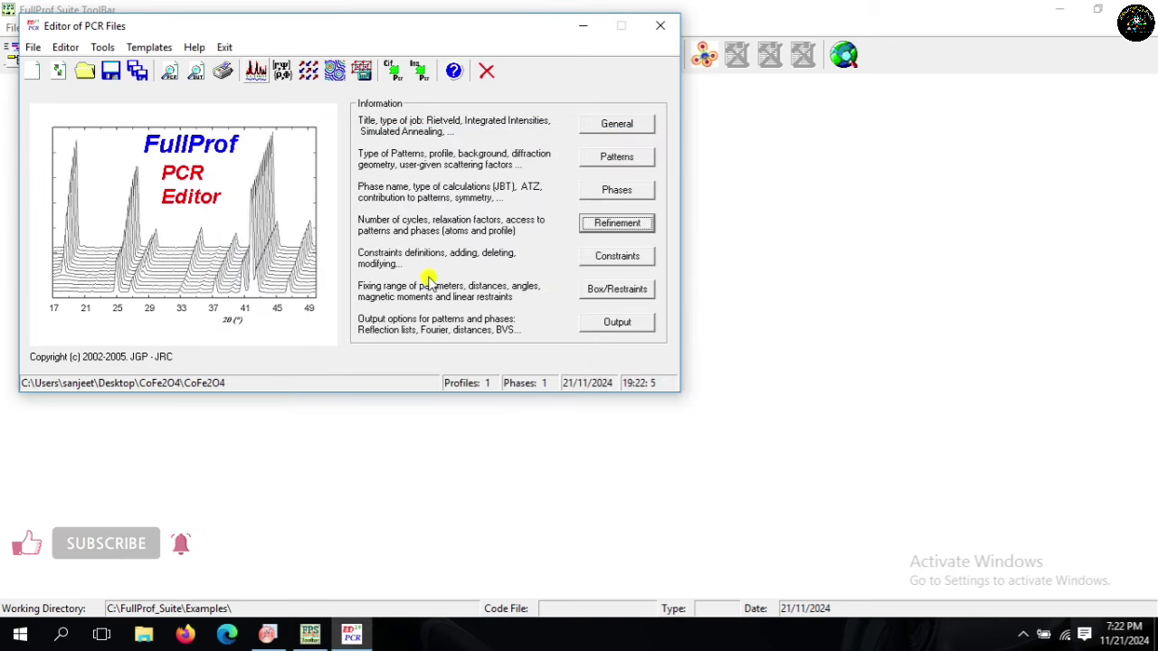
pyautogui.click(648, 323)
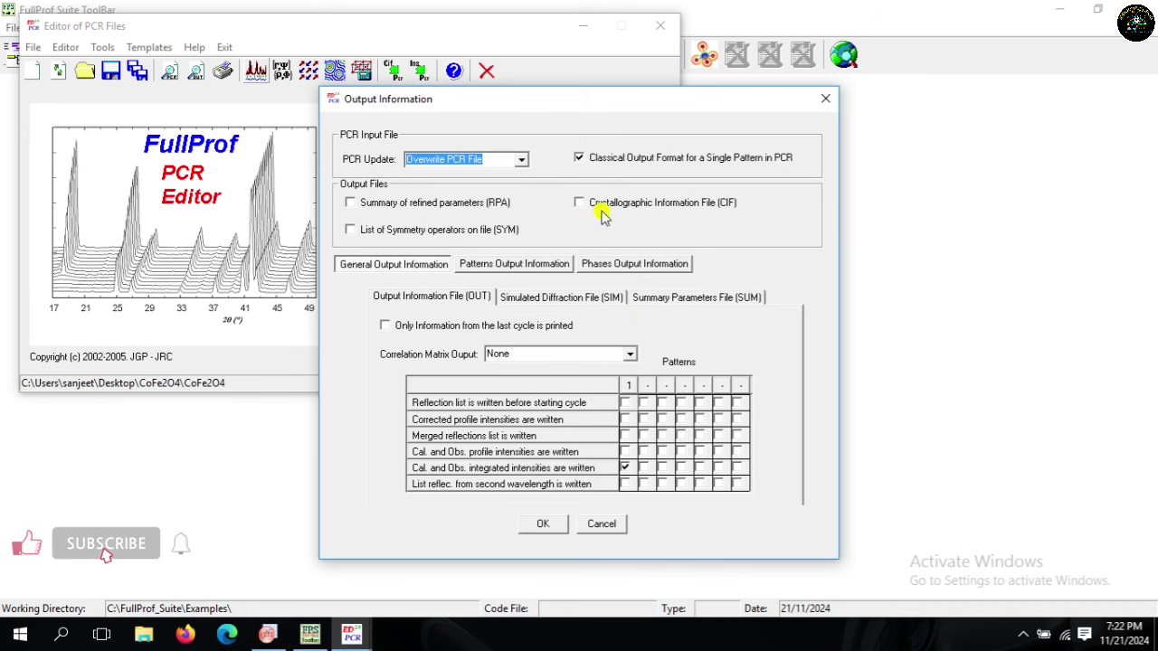
pyautogui.click(601, 206)
pyautogui.click(543, 264)
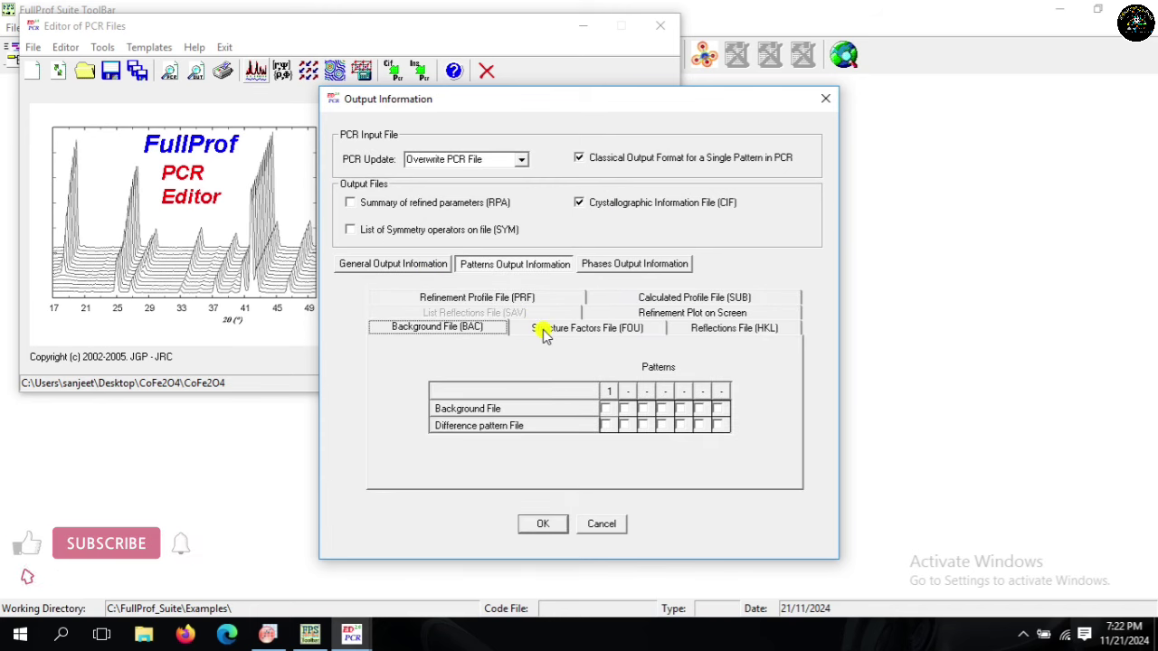
pyautogui.click(545, 329)
pyautogui.click(604, 442)
pyautogui.click(542, 524)
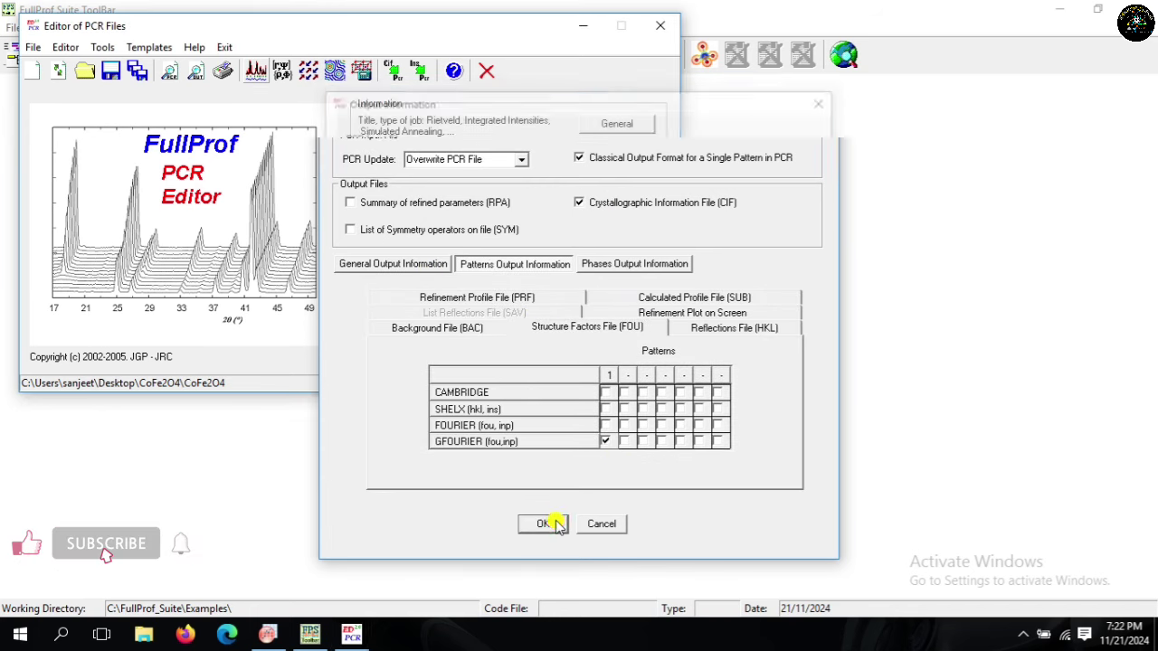
pyautogui.click(254, 70)
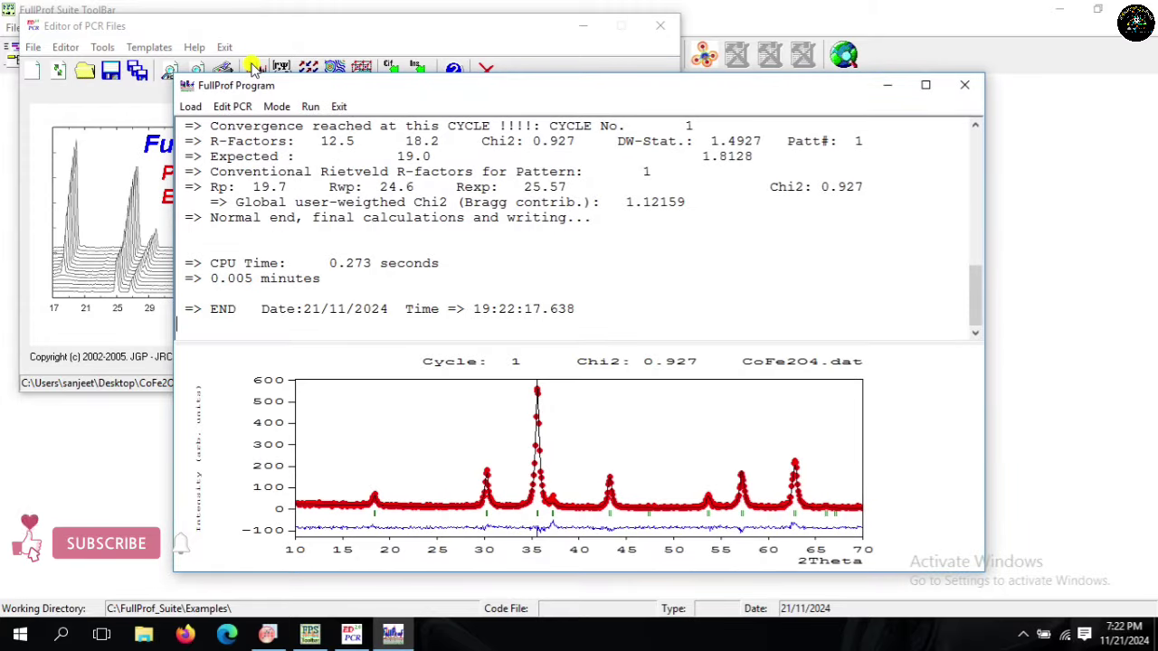
# Step: Reload the PCR file and close the PCR editor
pyautogui.click(336, 107)
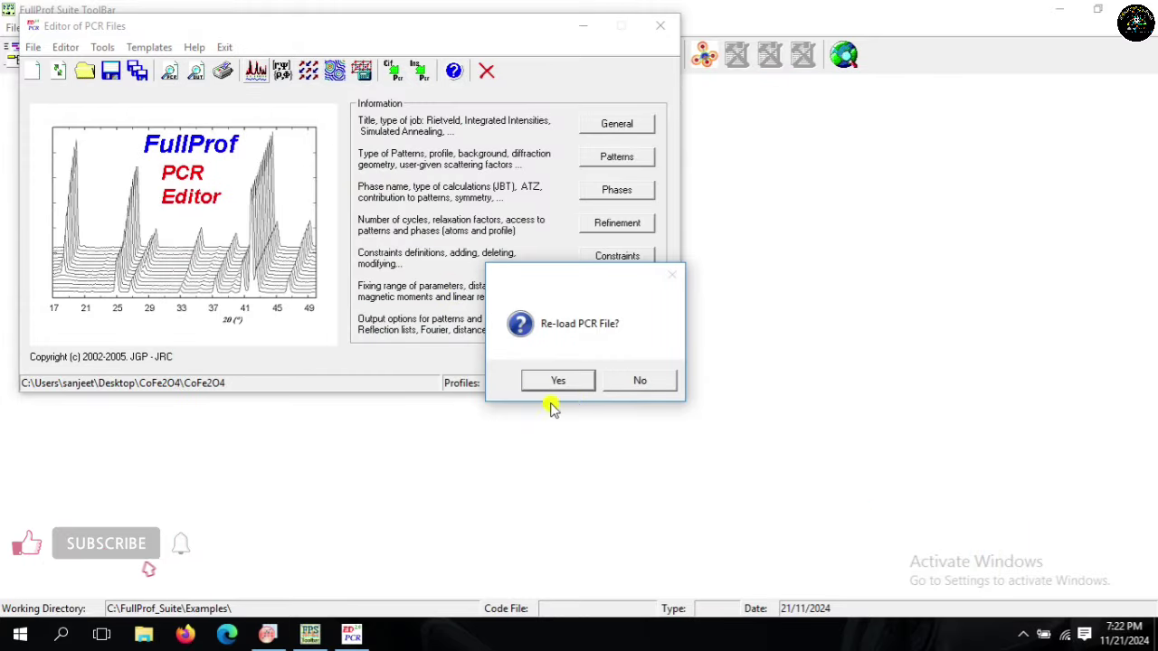
pyautogui.click(570, 383)
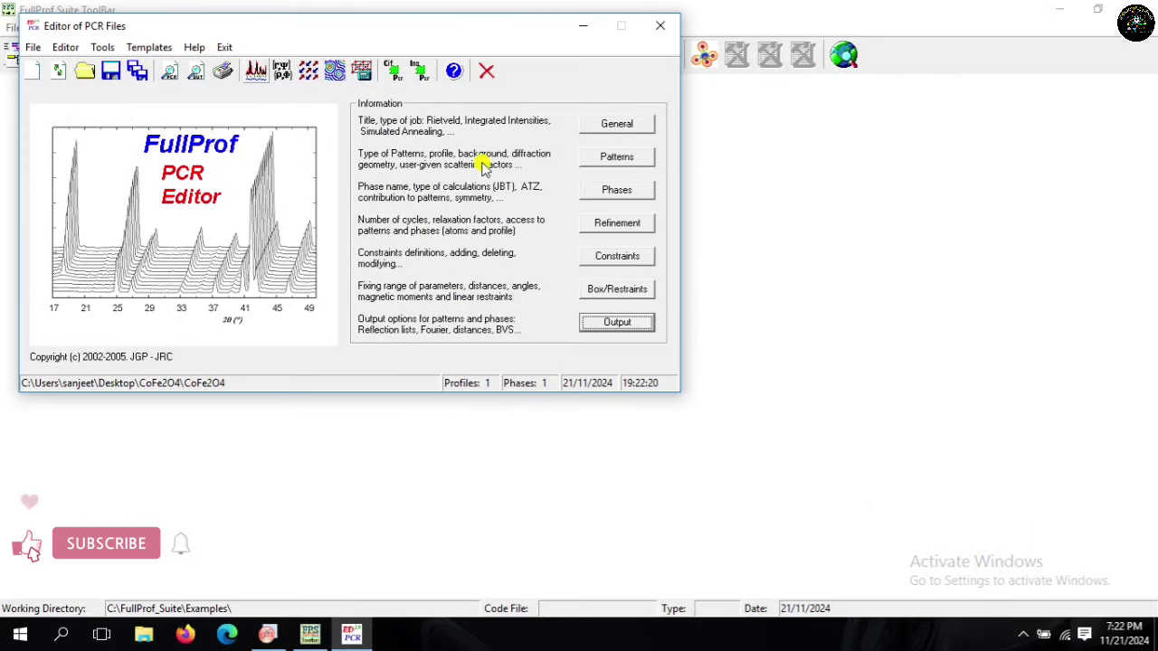
pyautogui.click(660, 25)
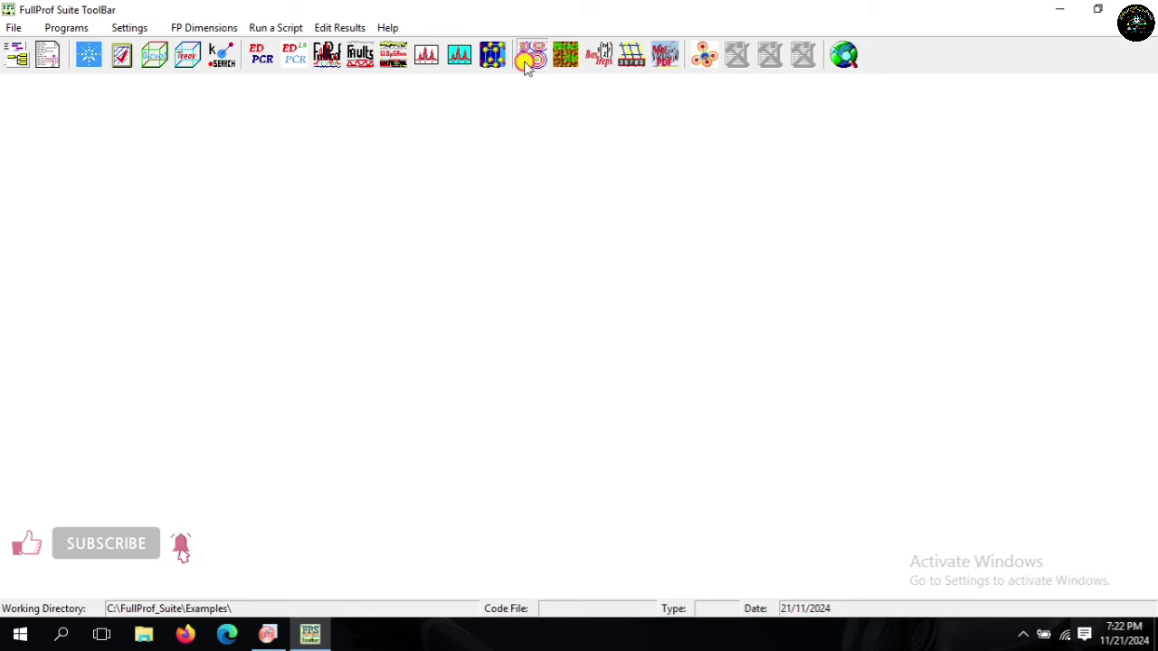
# Step: Switch to GFourier, load the CoFe2O4 input file from the Desktop's CoFe2O4 folder, and calculate its Fourier map
pyautogui.click(531, 57)
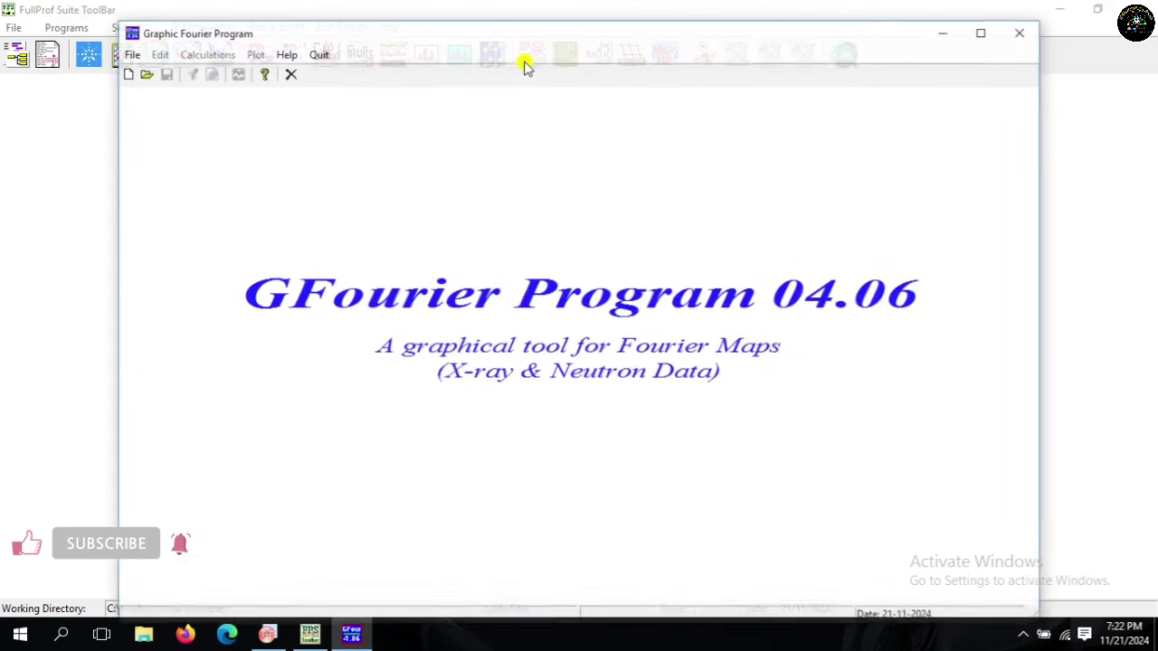
pyautogui.click(147, 72)
pyautogui.click(181, 208)
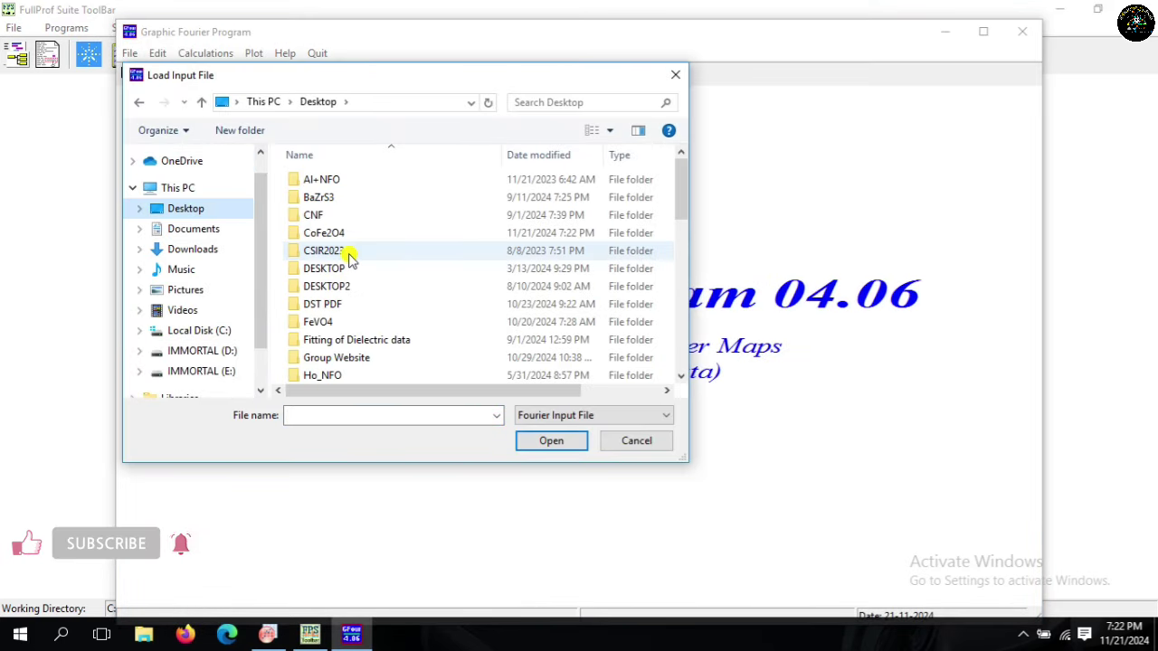
pyautogui.doubleClick(334, 233)
pyautogui.click(331, 199)
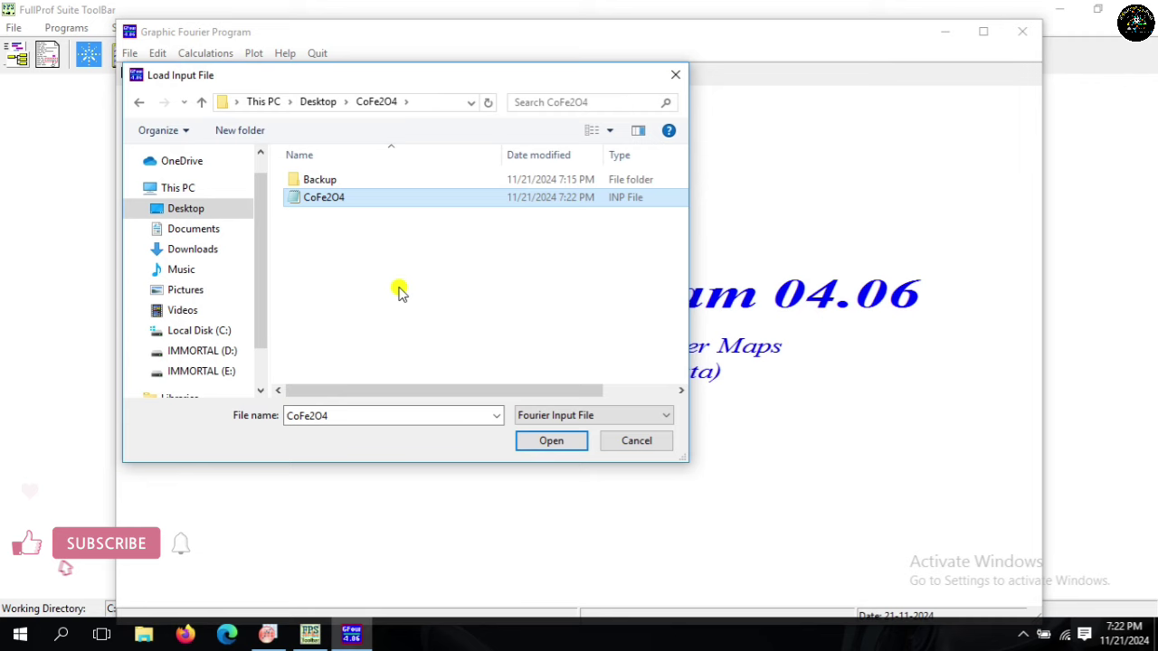
pyautogui.click(547, 443)
pyautogui.click(194, 75)
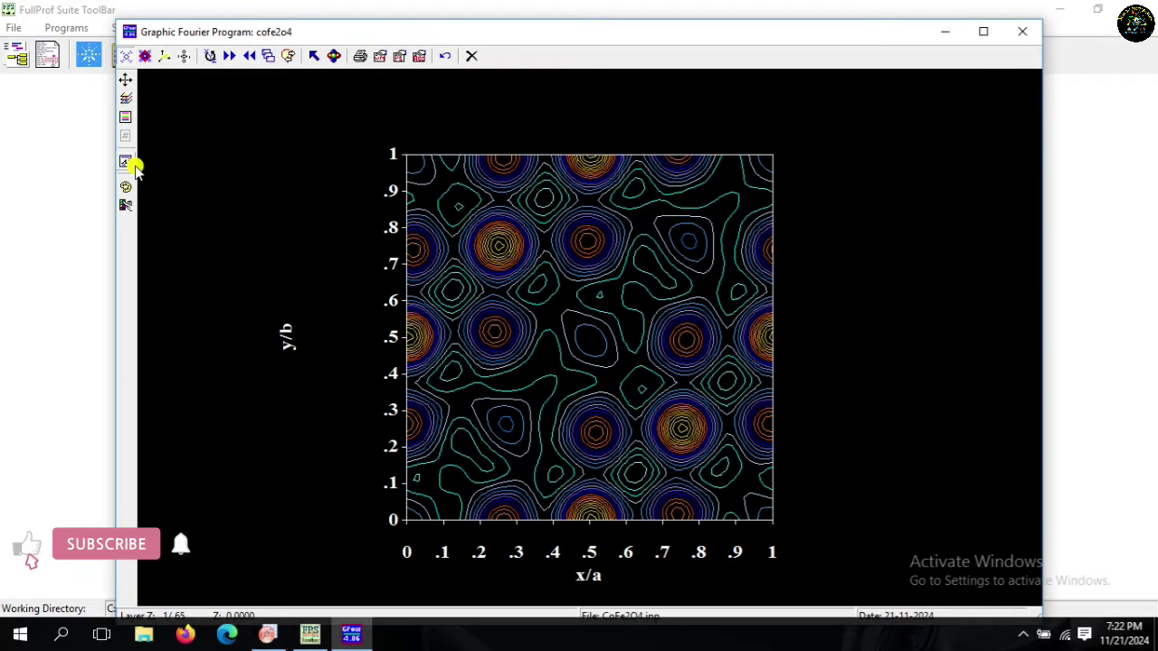
# Step: Change the contour map to the y/b–z/c plane and display its title and contour level legend
pyautogui.click(212, 58)
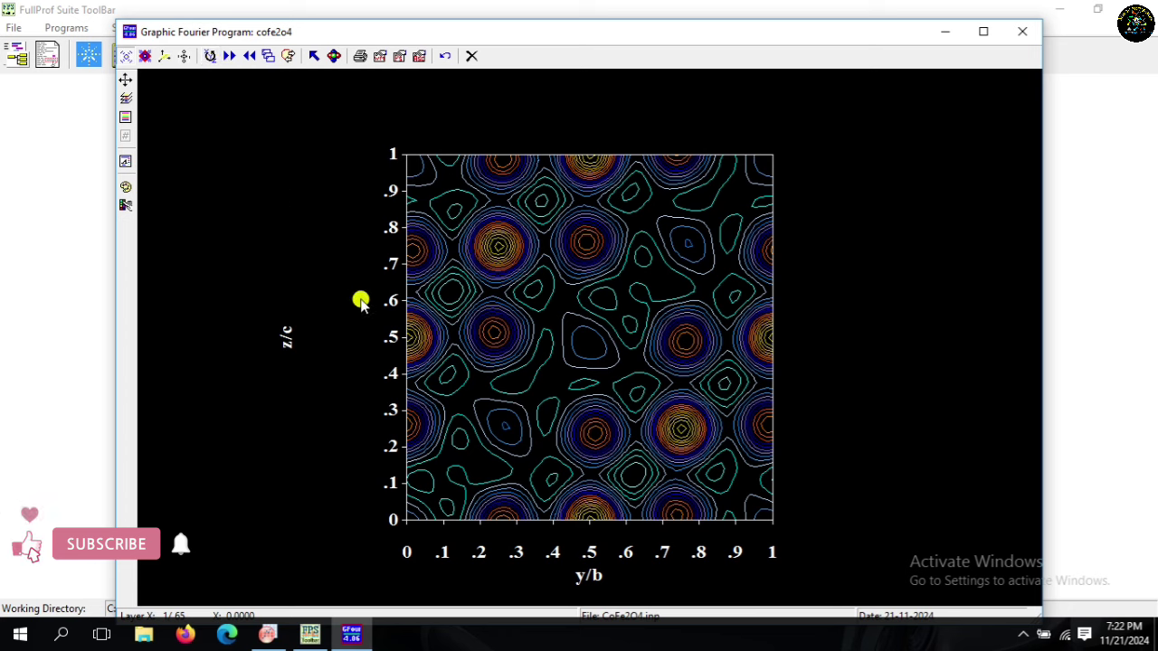
pyautogui.click(127, 162)
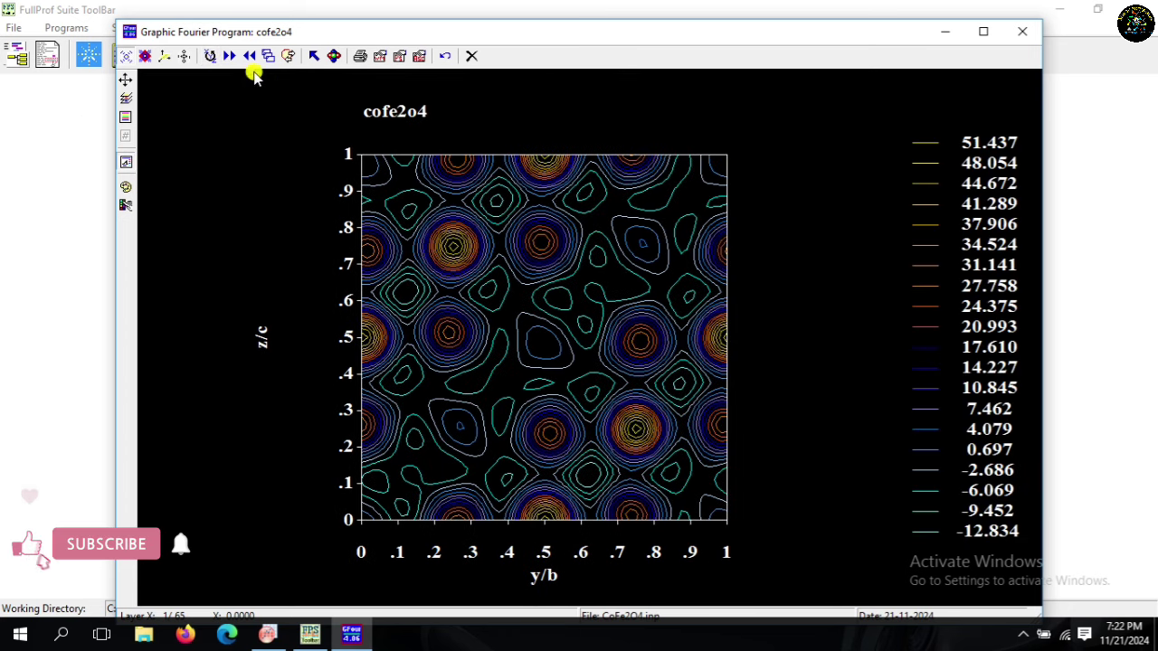
# Step: Overlay the atoms and peaks on the y/b–z/c contour map to view them, and hide them again
pyautogui.click(330, 58)
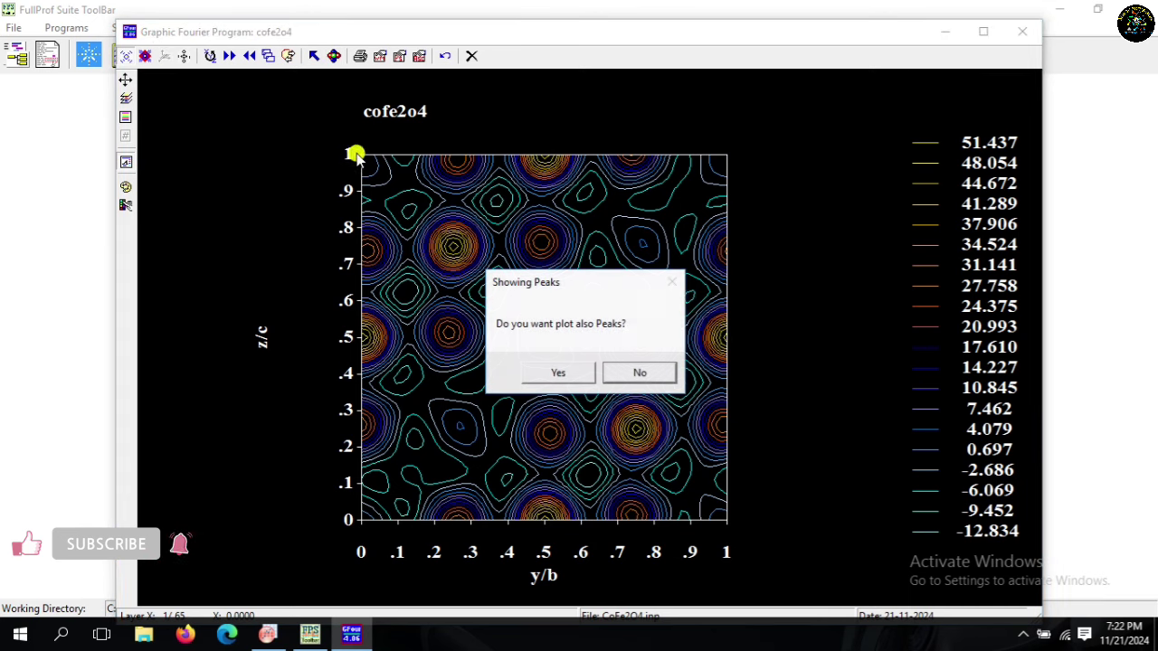
pyautogui.click(573, 375)
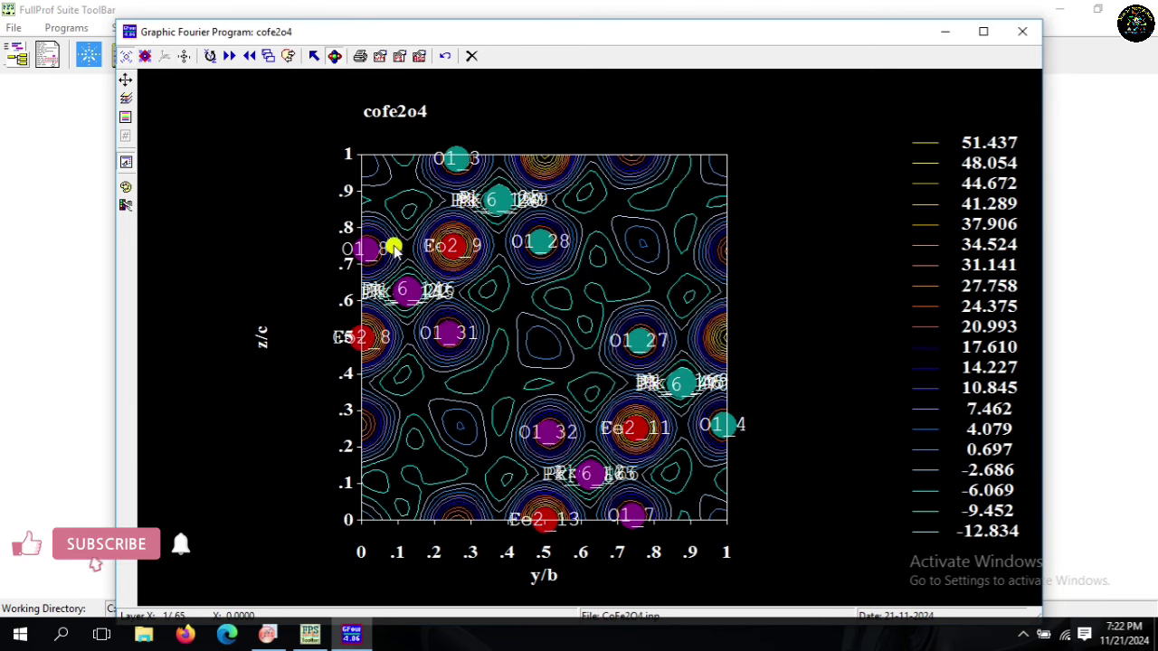
pyautogui.click(335, 56)
# Step: Maximize the Fourier map and view it as a 3D density surface and as a filled colour map, returning to contour lines each time
pyautogui.click(968, 36)
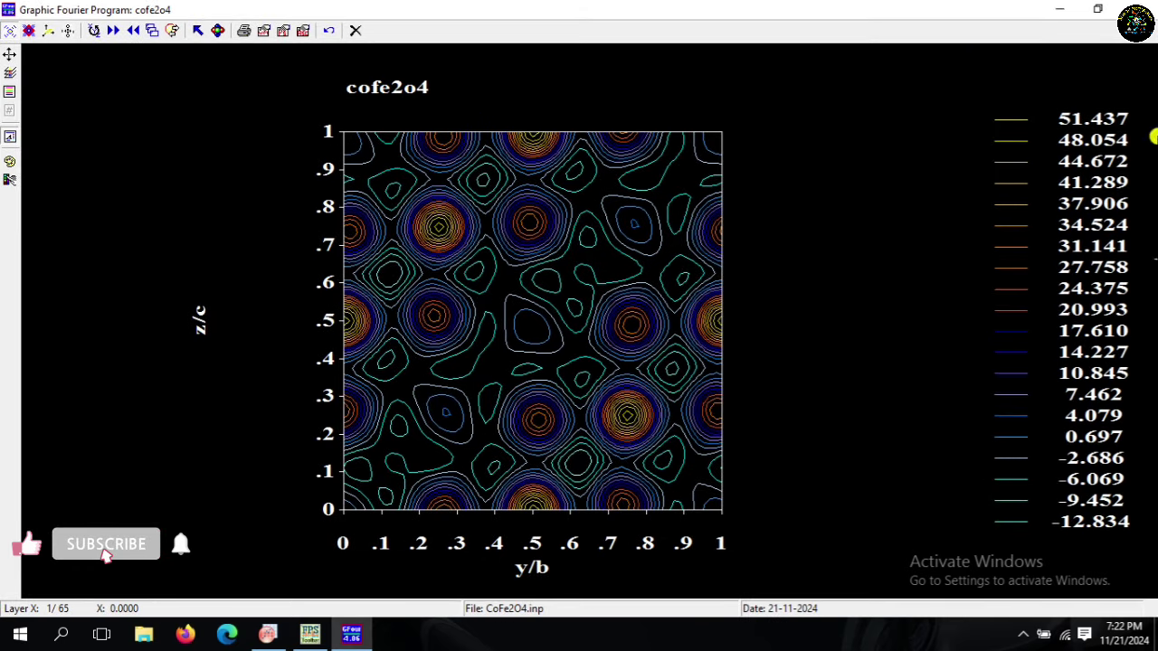
pyautogui.click(51, 29)
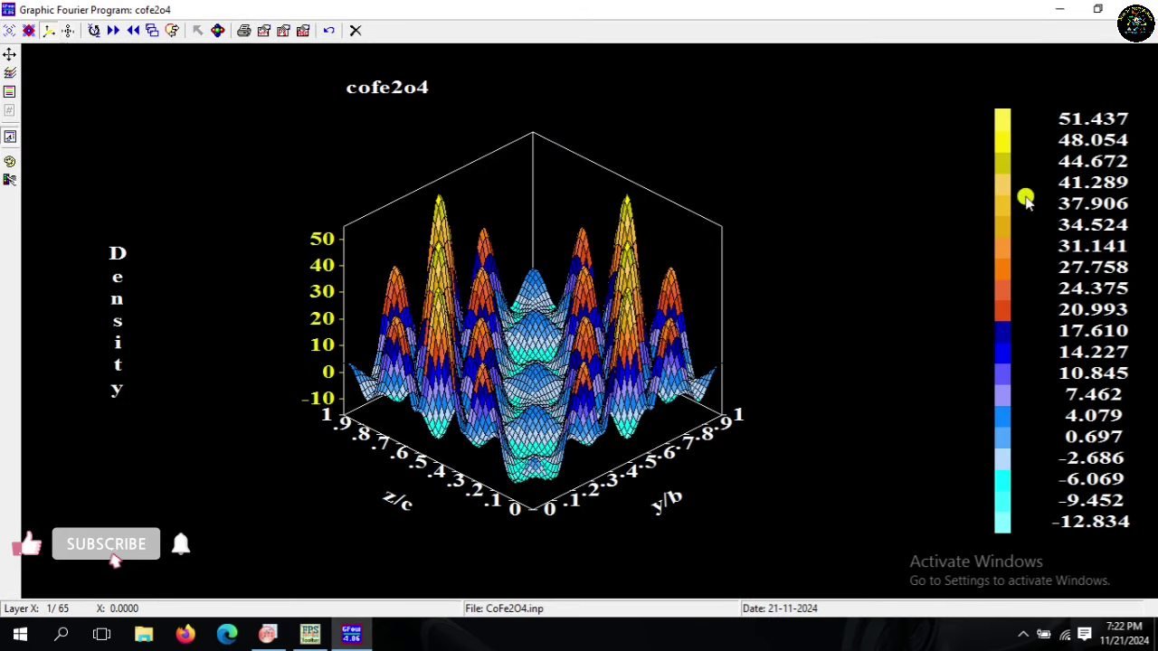
pyautogui.click(9, 30)
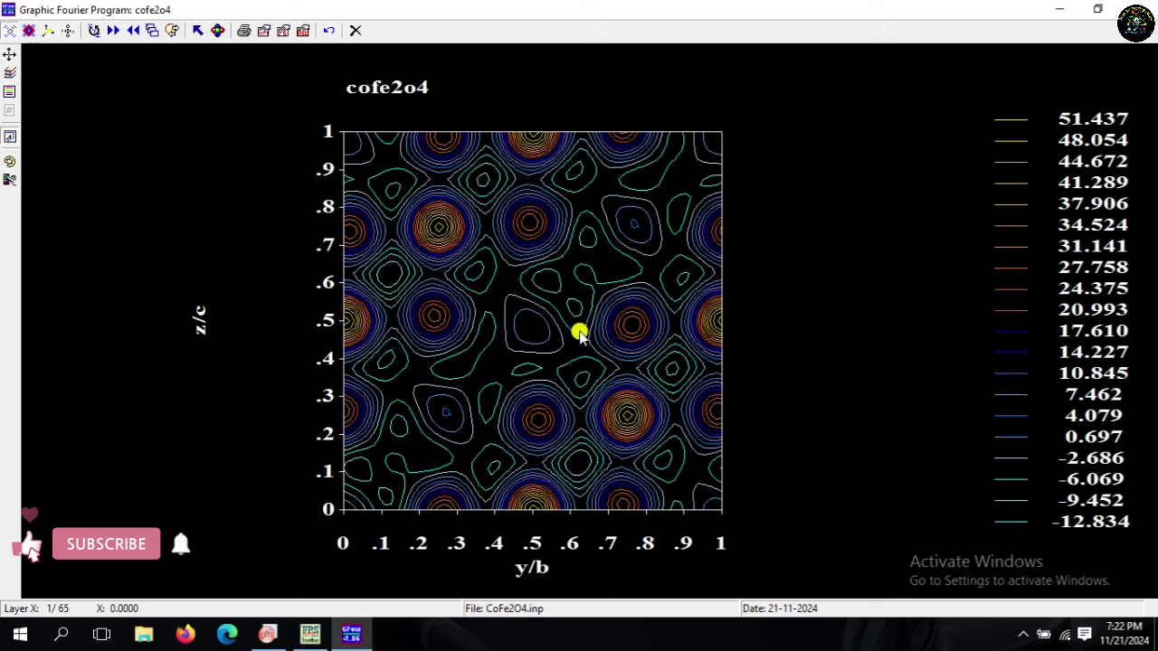
pyautogui.click(29, 31)
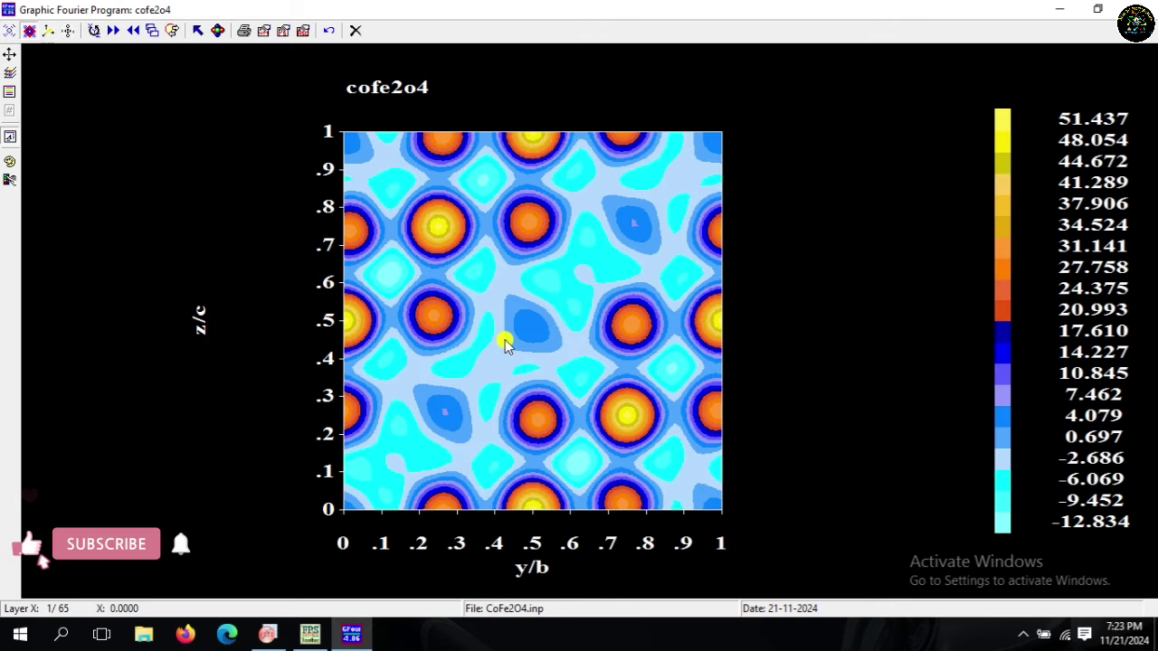
pyautogui.click(12, 31)
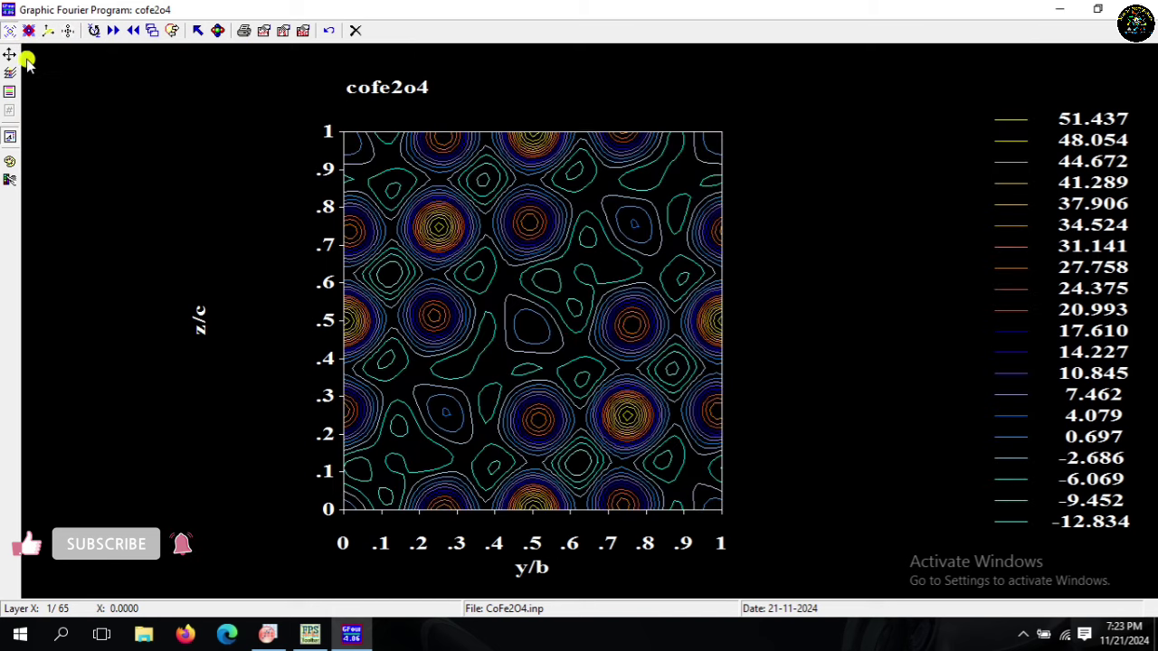
# Step: Switch to WinPLOTR, run FullProf on the CoFe2O4 PCR file in the Desktop's CoFe2O4 folder, and display the refined pattern maximized
pyautogui.click(1054, 10)
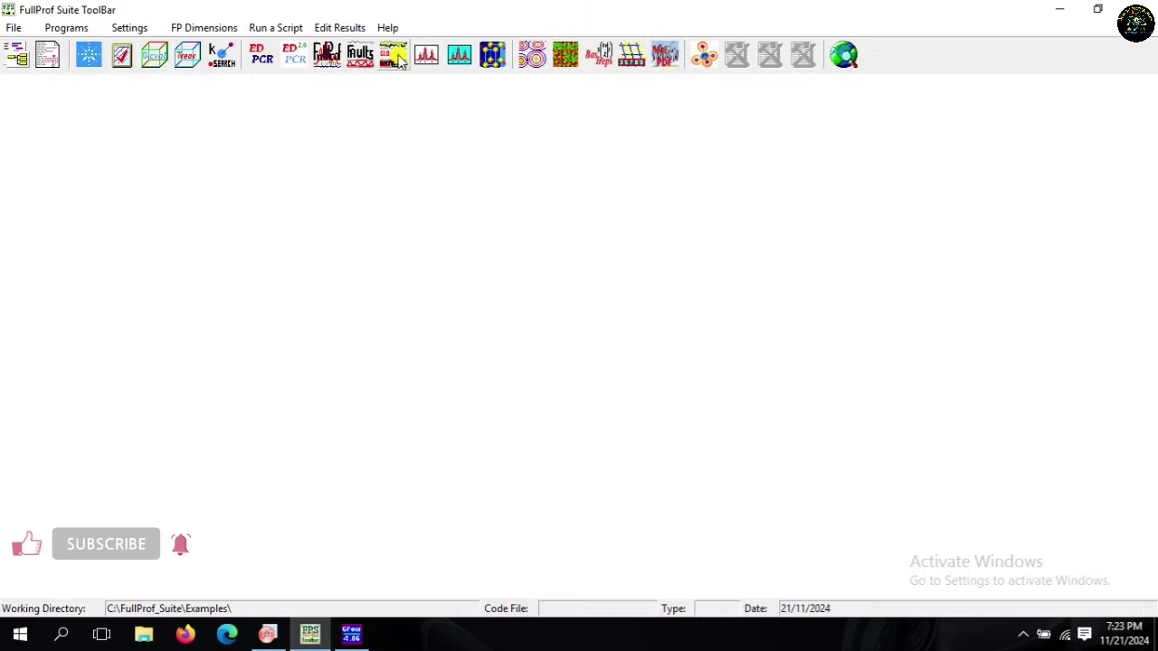
pyautogui.click(426, 56)
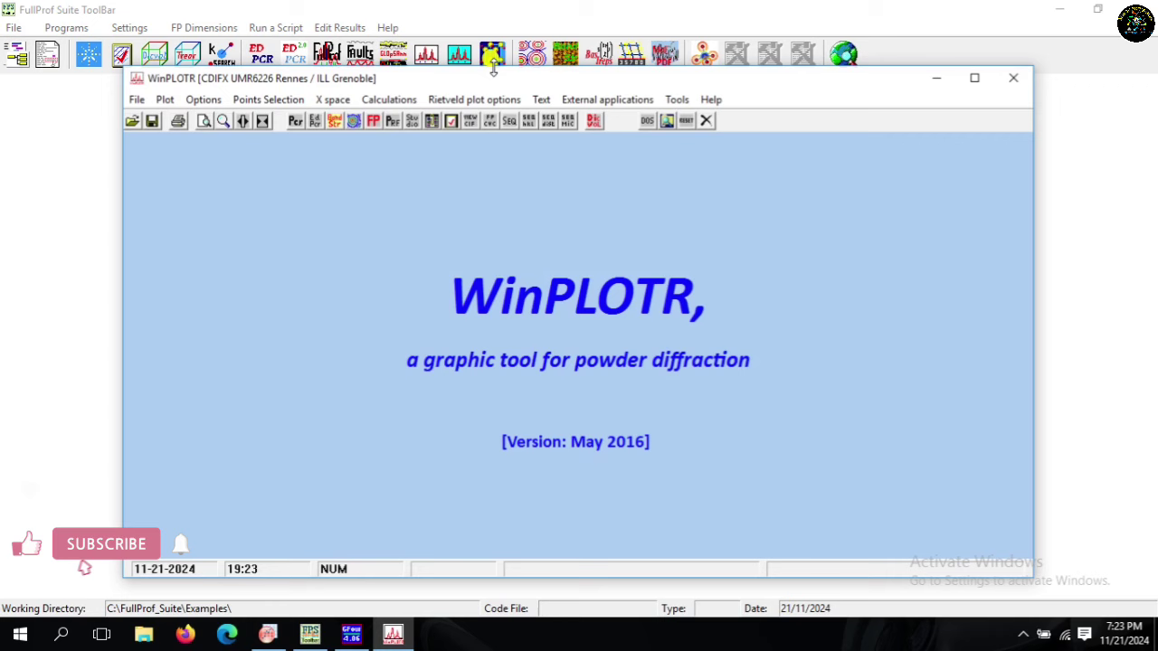
pyautogui.click(624, 101)
pyautogui.click(624, 192)
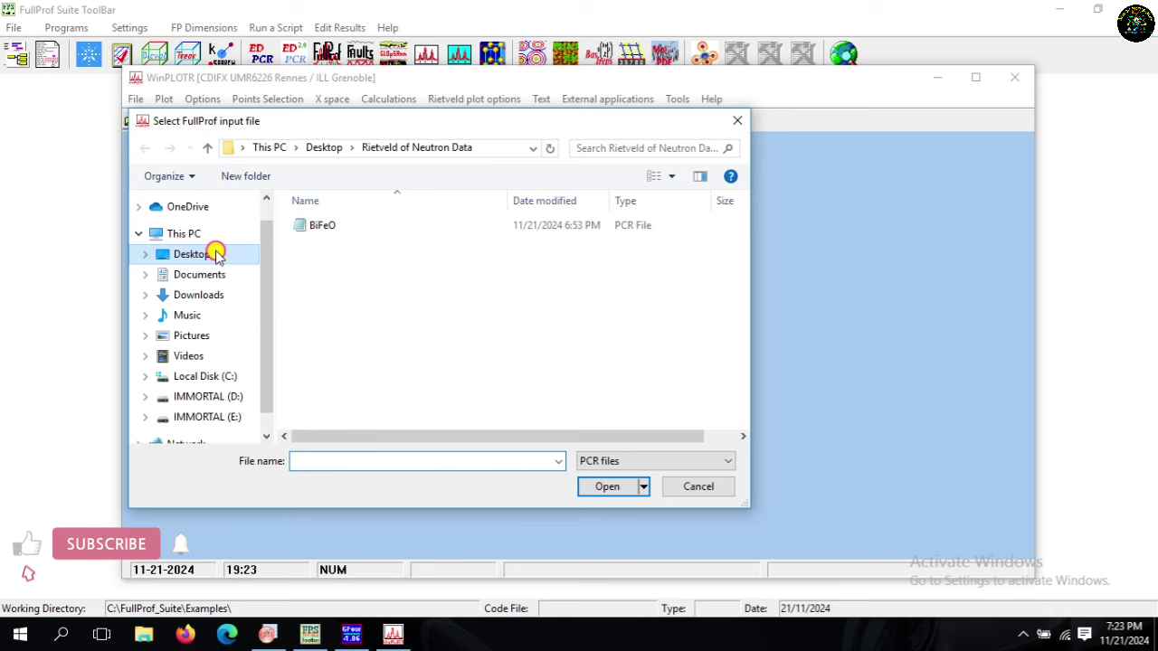
pyautogui.click(217, 251)
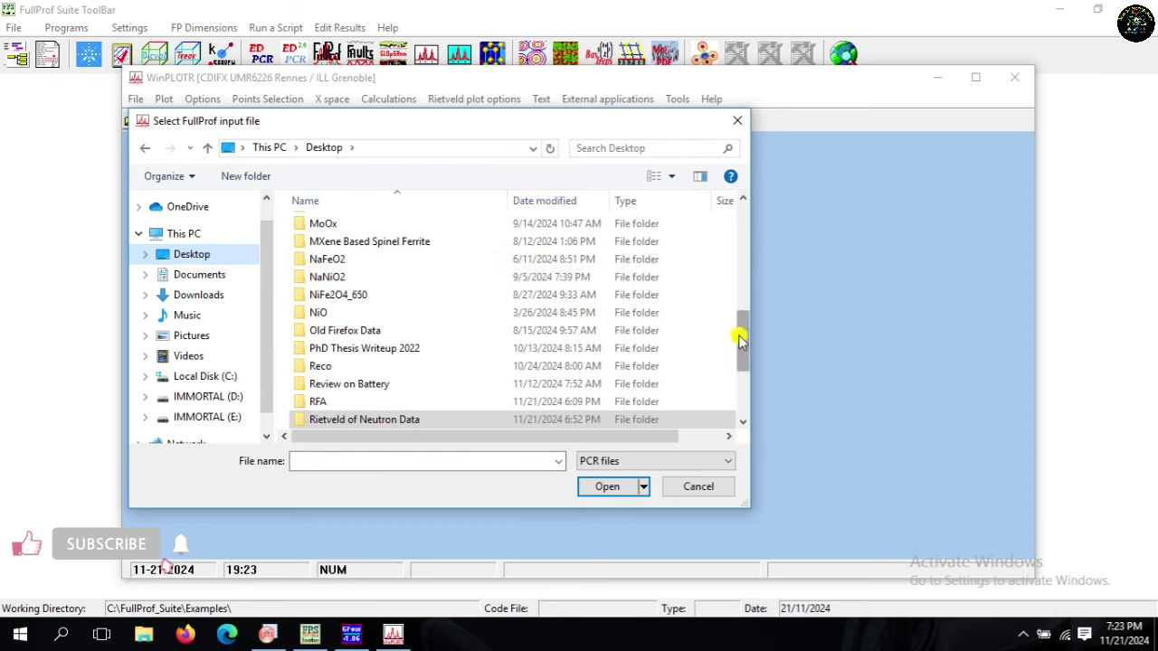
pyautogui.moveTo(740, 339); pyautogui.dragTo(743, 220)
pyautogui.doubleClick(337, 280)
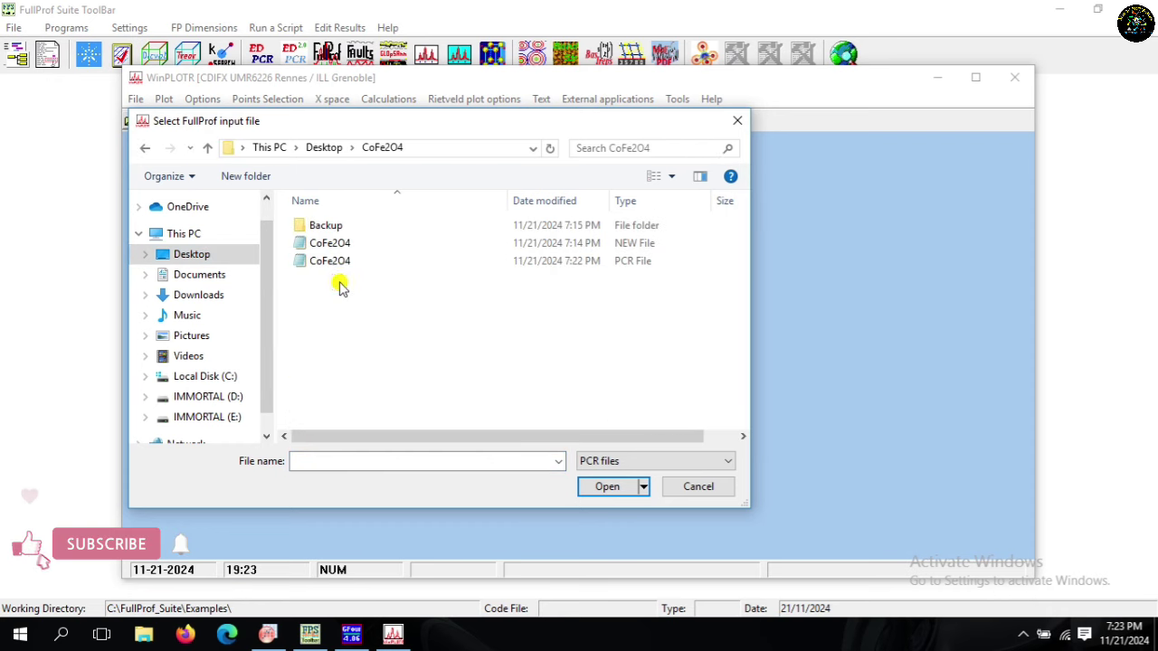
pyautogui.click(401, 260)
pyautogui.click(608, 486)
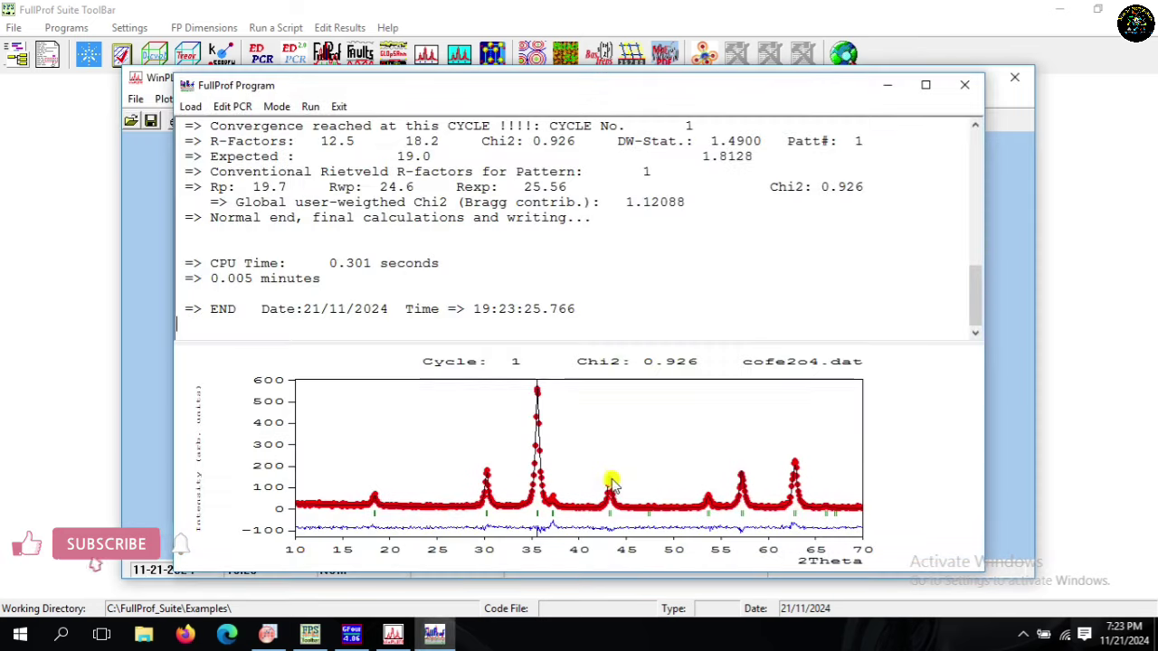
pyautogui.click(335, 106)
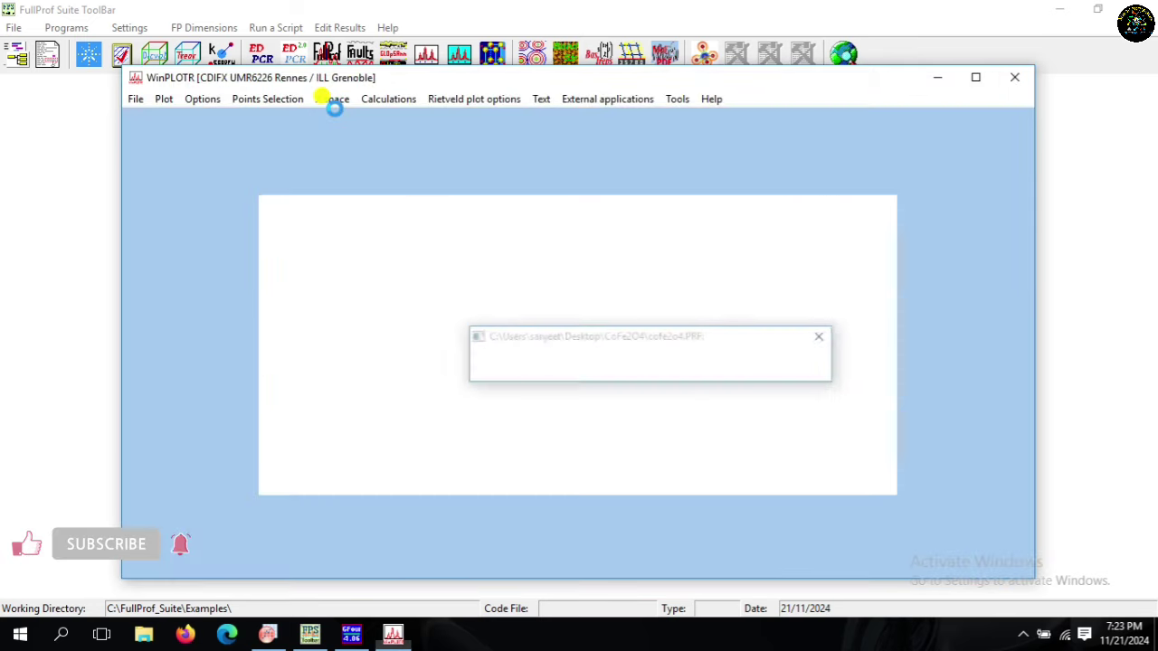
pyautogui.click(977, 79)
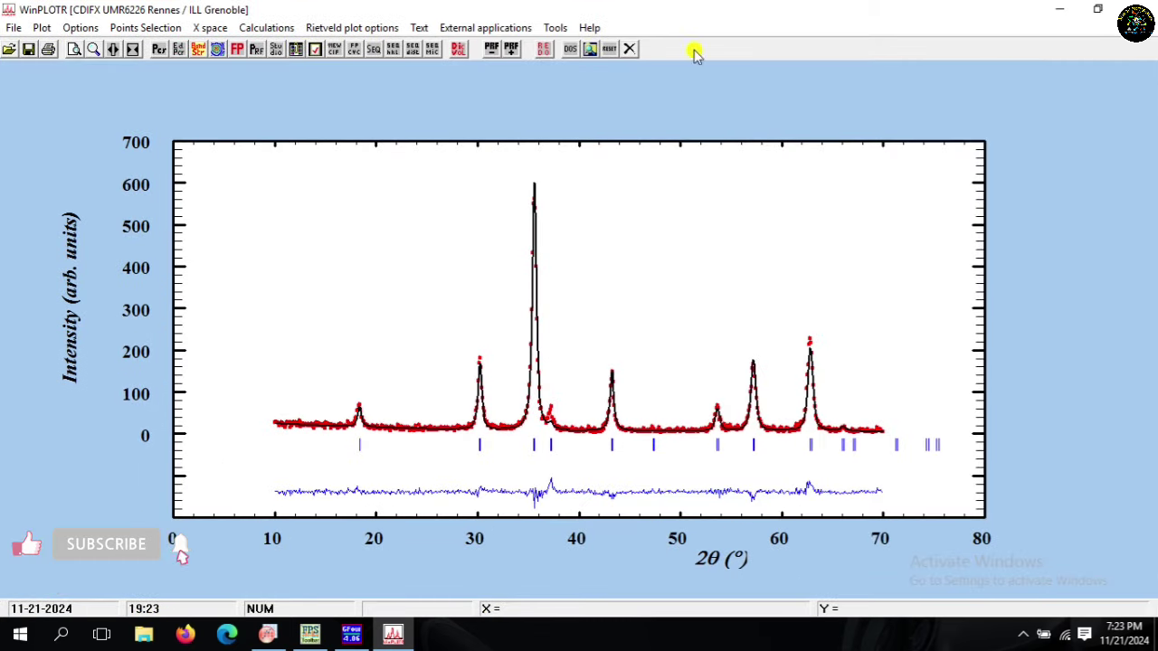
# Step: Set the Y legend position to X 0.10, Y 0.70000002 and the file names position to X 0.67, Y 0.21
pyautogui.click(417, 28)
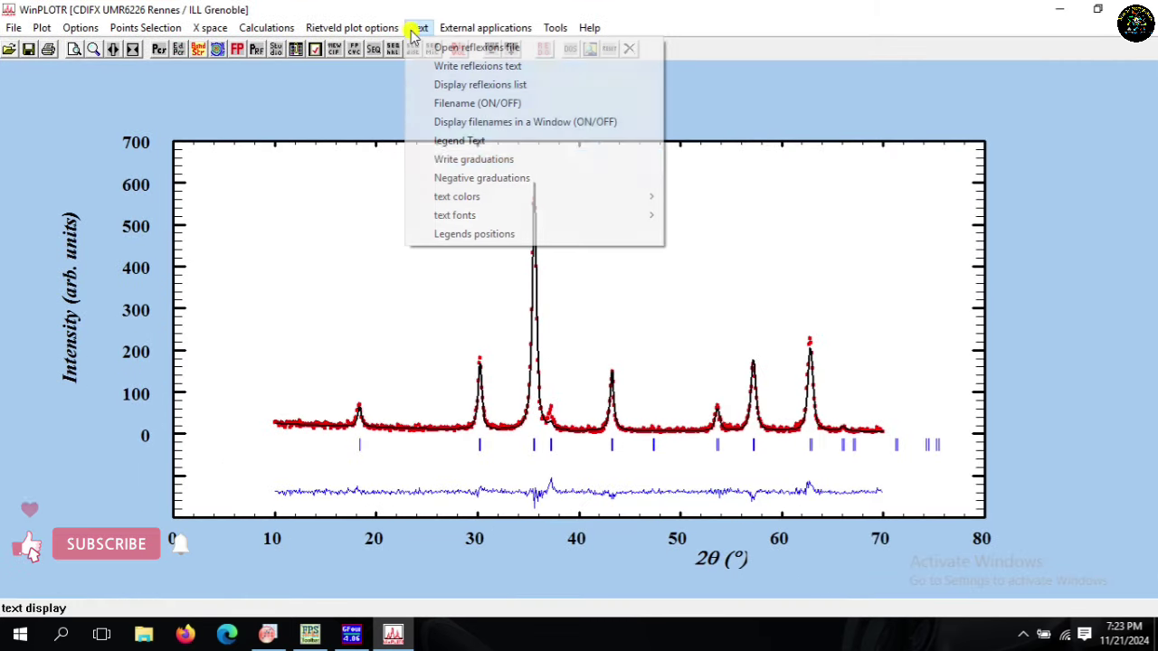
pyautogui.click(463, 233)
pyautogui.click(185, 159)
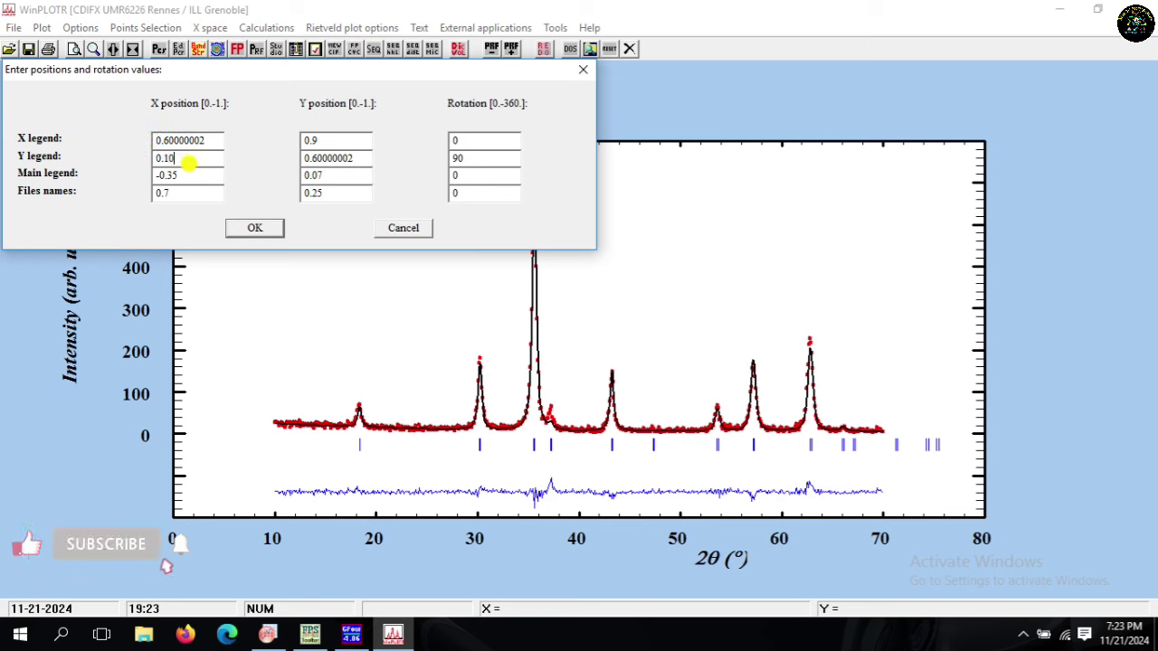
pyautogui.press('BackSpace')
pyautogui.write('7')
pyautogui.press('BackSpace')
pyautogui.write('1')
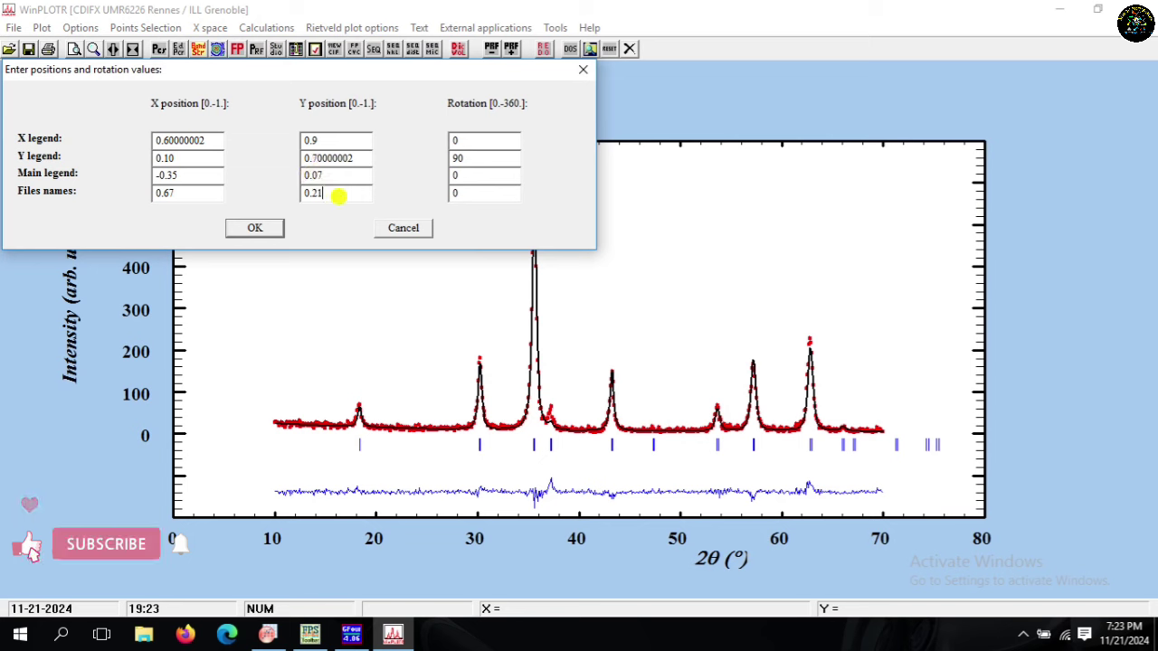
pyautogui.click(271, 228)
# Step: Change the background screen color of the plot to white
pyautogui.click(43, 28)
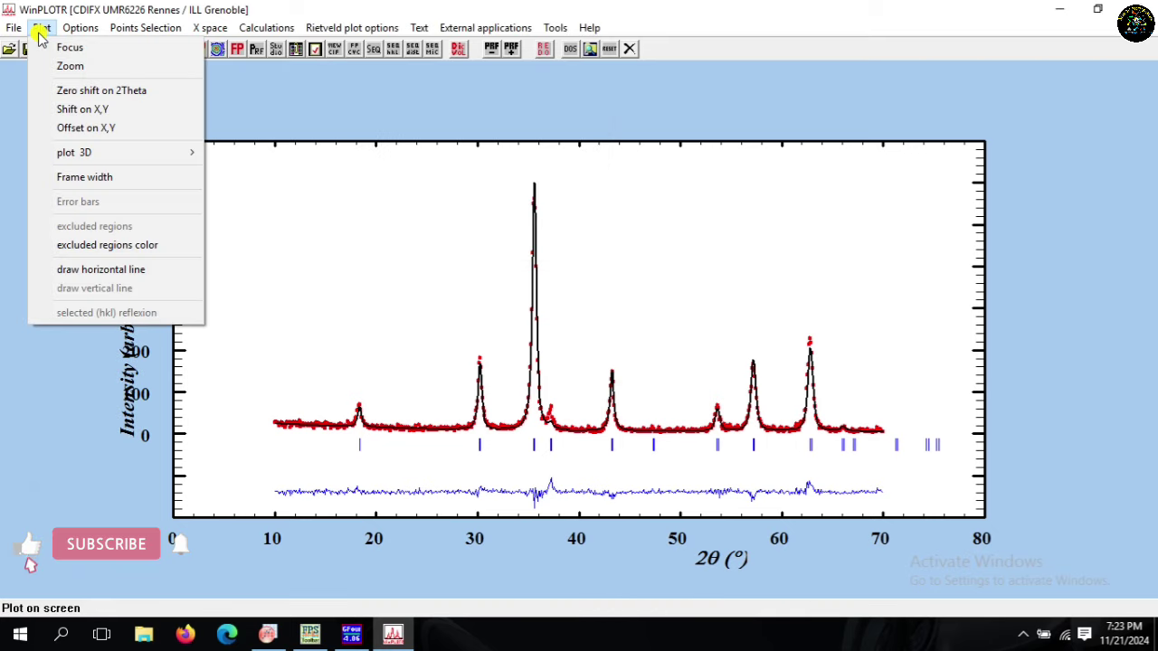
pyautogui.moveTo(90, 28)
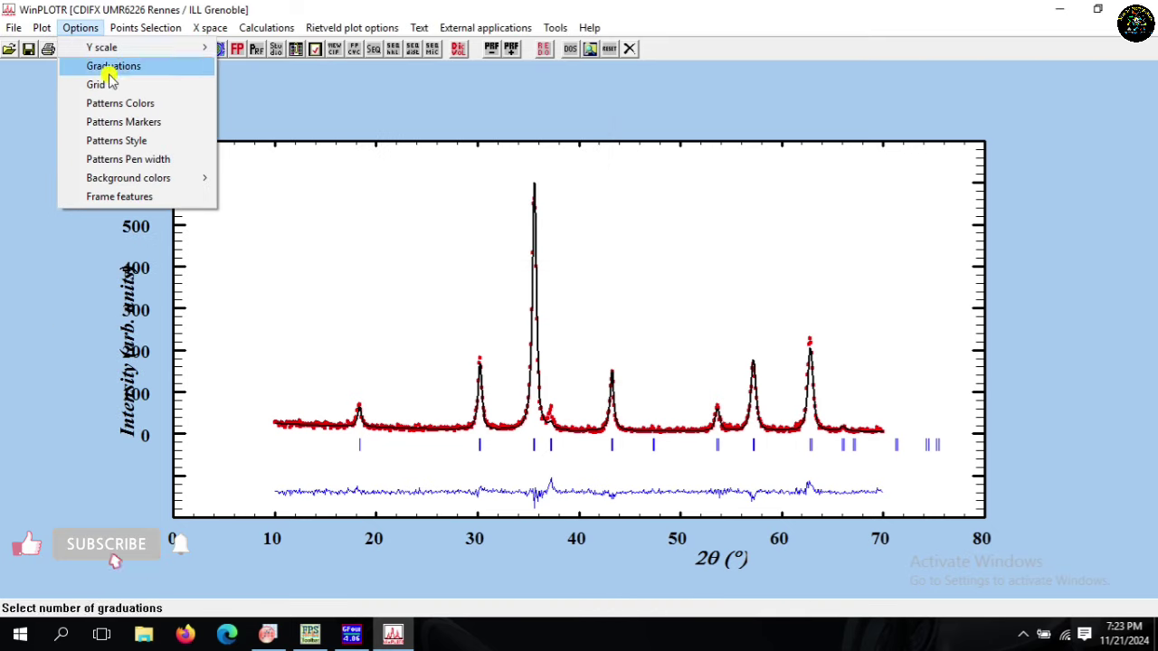
pyautogui.moveTo(145, 178)
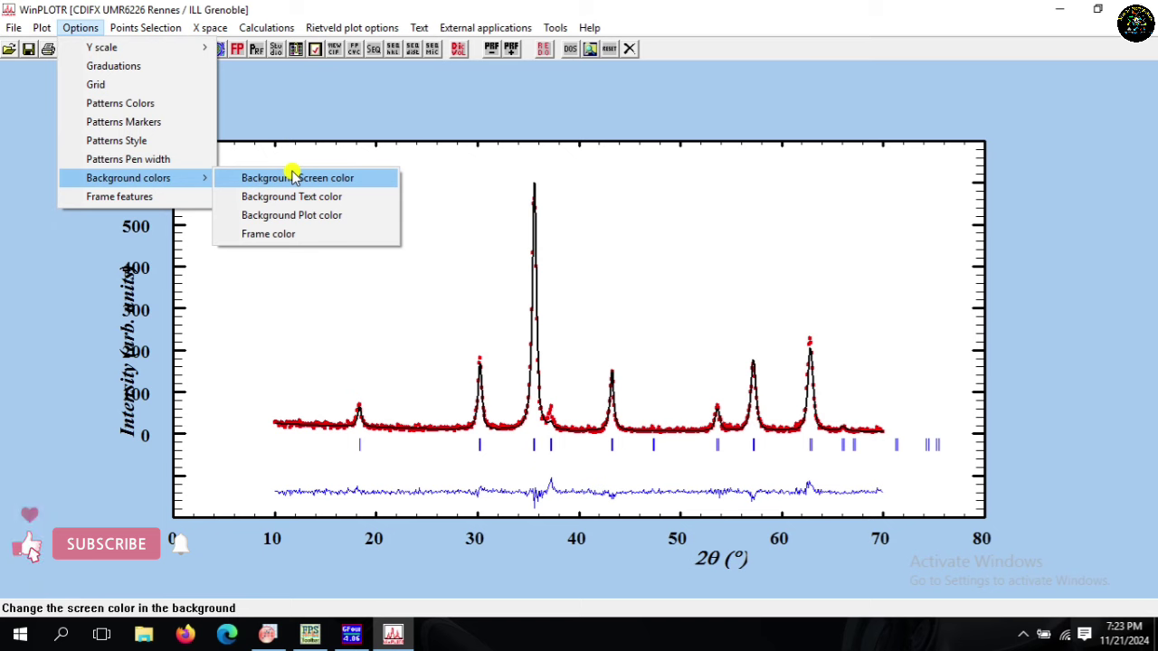
pyautogui.click(293, 177)
pyautogui.click(176, 181)
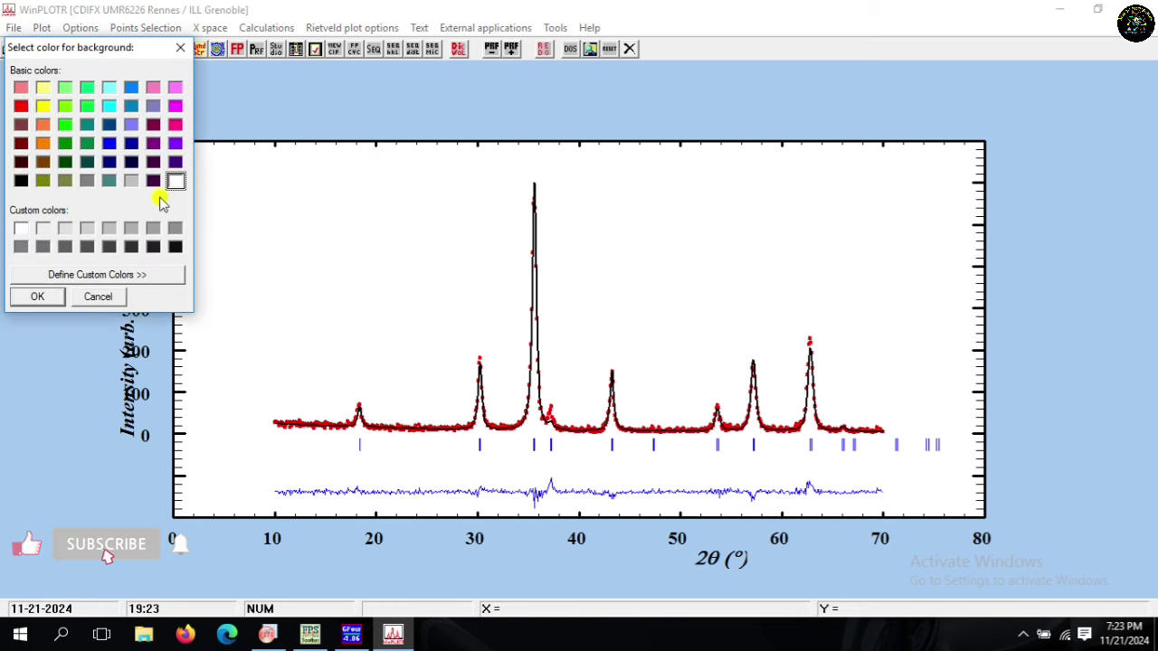
pyautogui.click(37, 297)
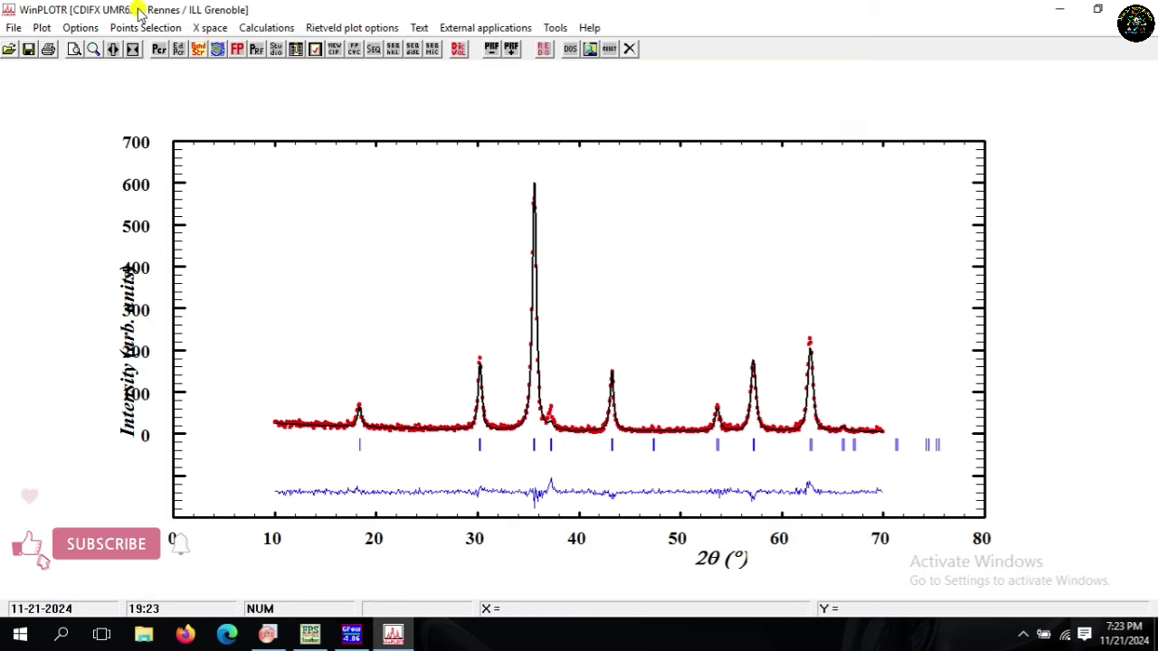
# Step: Set the frame's major and minor Y tics lengths and minor Y tics thickness to 0, and reduce the major Y tics thickness
pyautogui.click(80, 28)
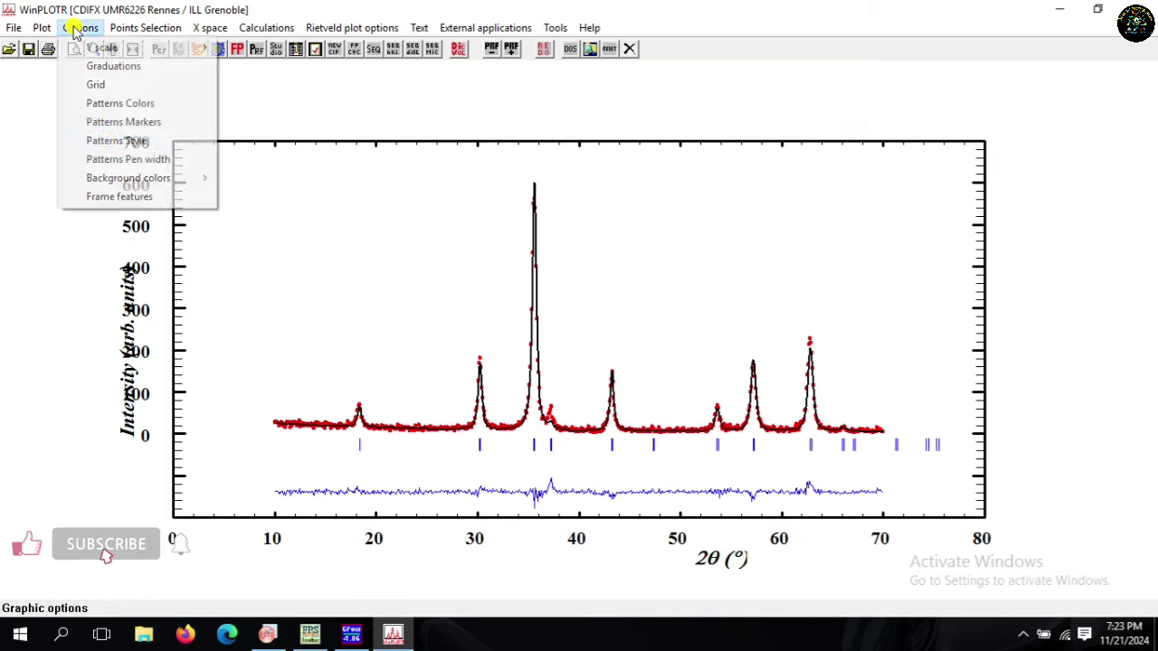
pyautogui.click(116, 197)
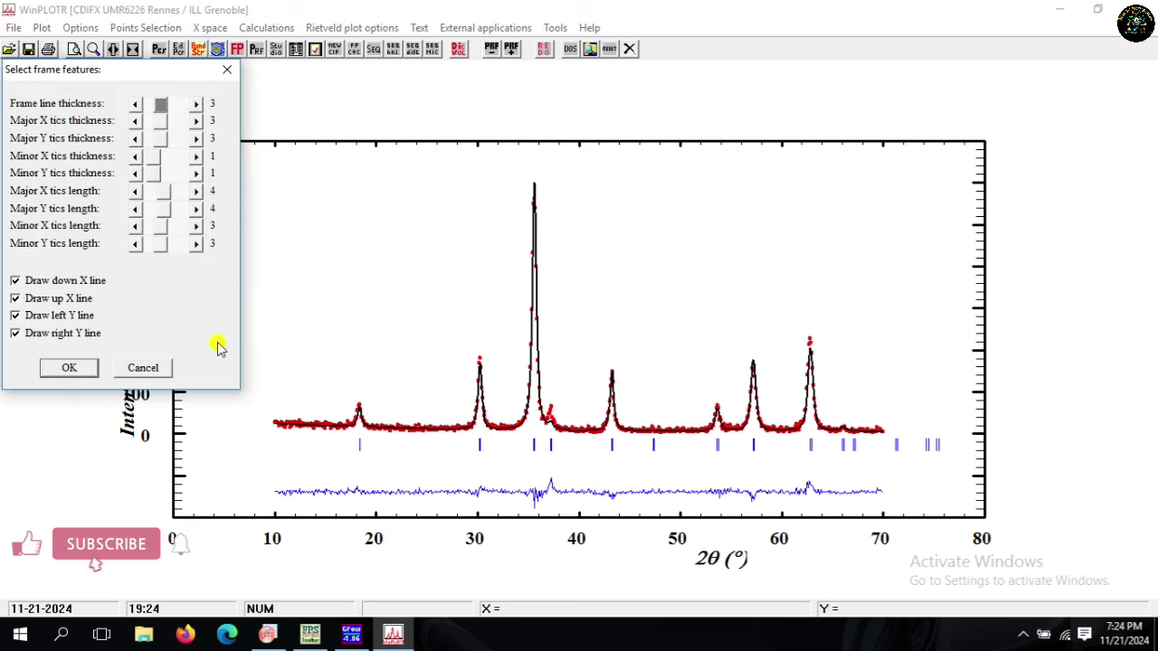
pyautogui.click(135, 244)
pyautogui.click(135, 244)
pyautogui.click(135, 244)
pyautogui.click(135, 209)
pyautogui.click(135, 209)
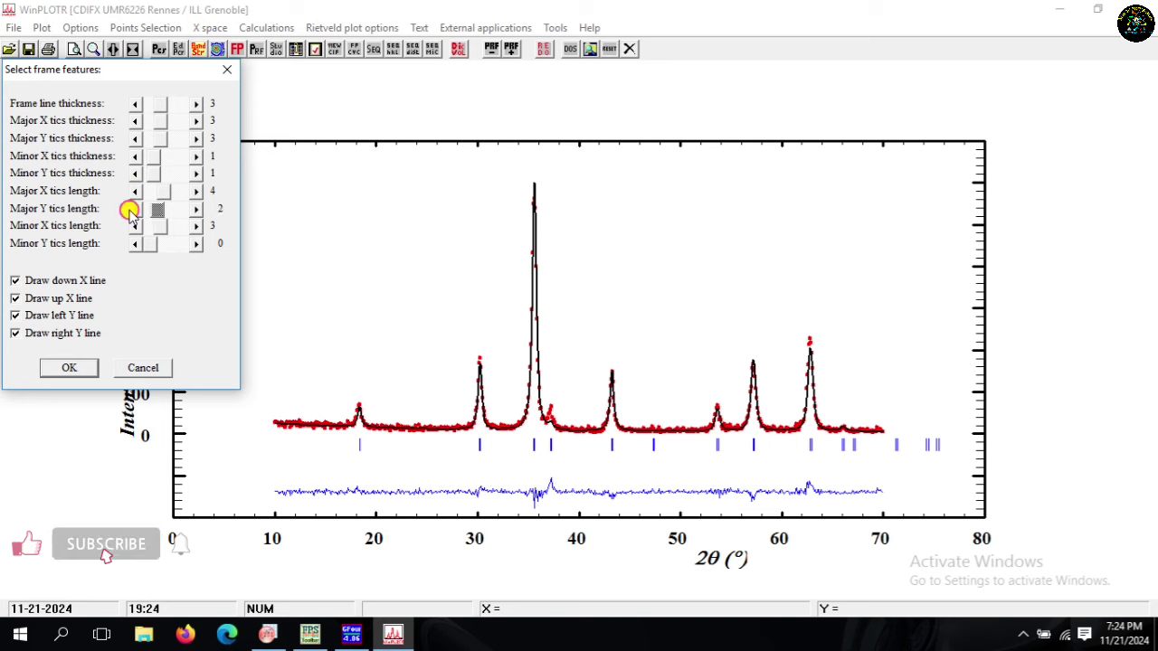
pyautogui.click(134, 159)
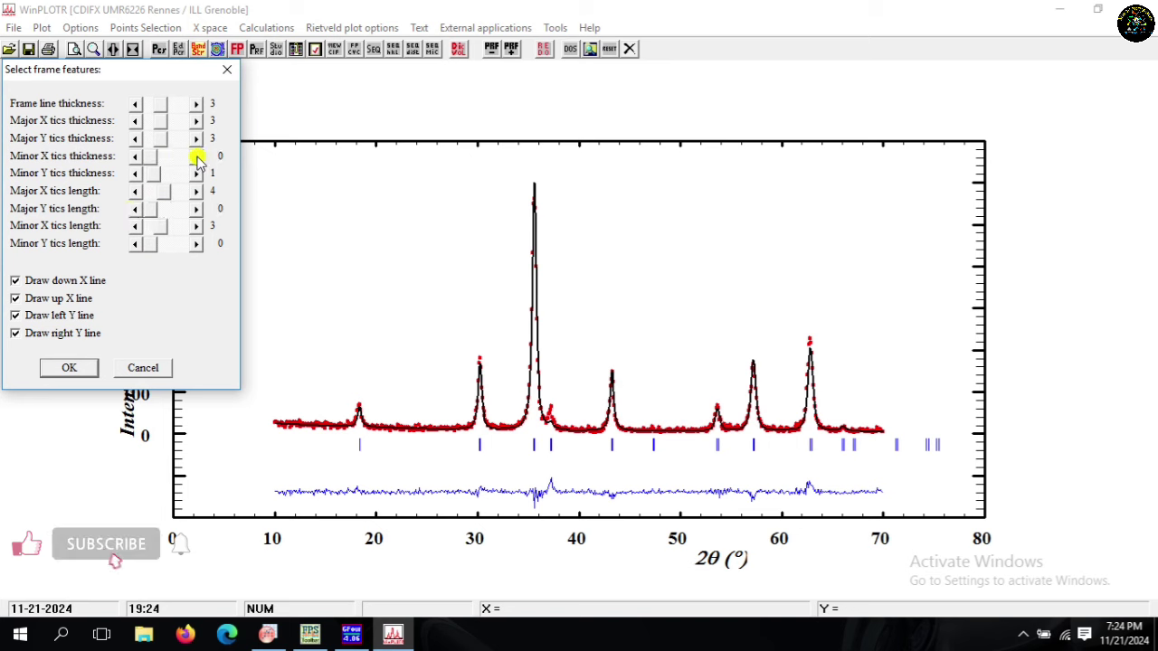
pyautogui.click(135, 173)
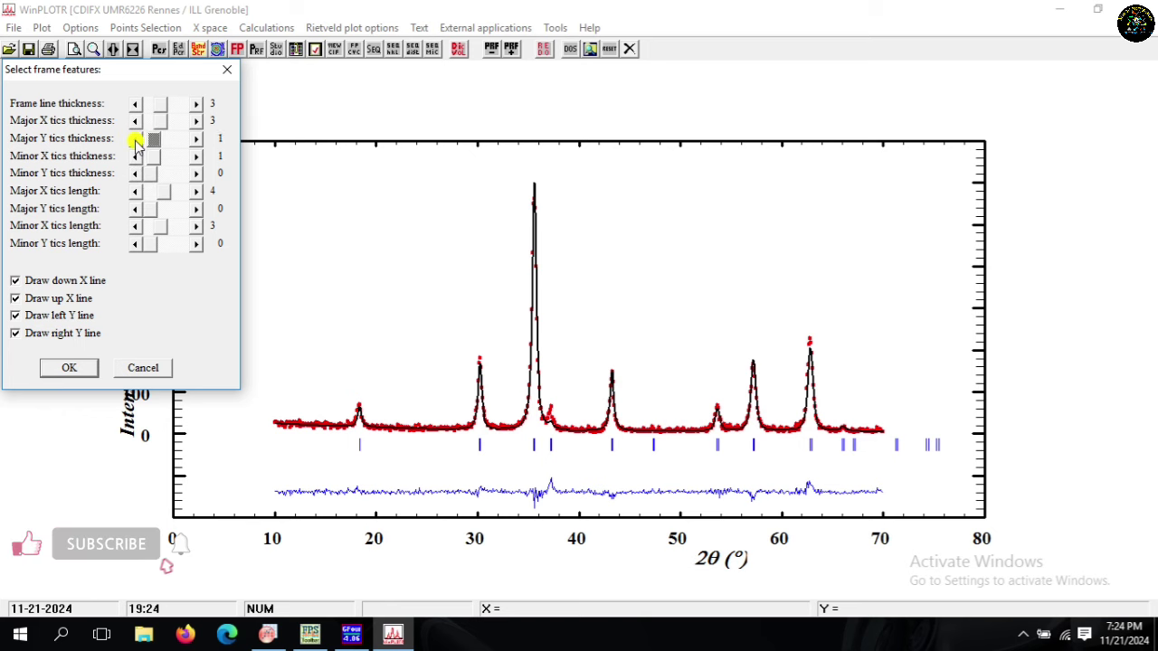
pyautogui.click(71, 363)
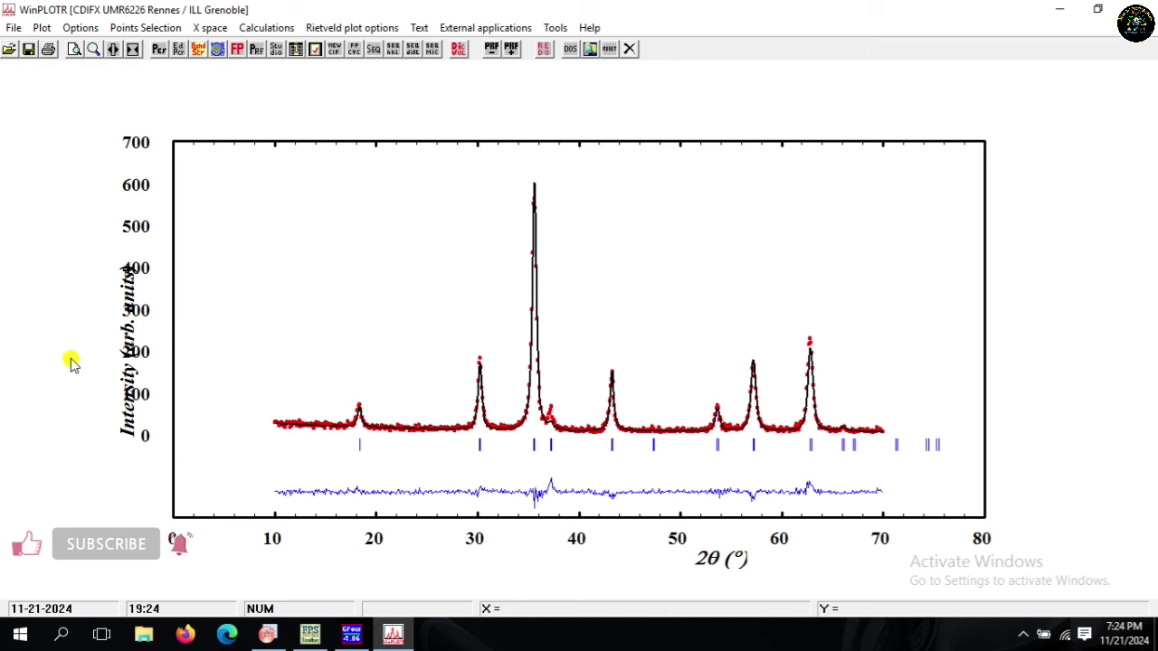
# Step: Turn off the written Y graduations while keeping the X graduations
pyautogui.click(419, 27)
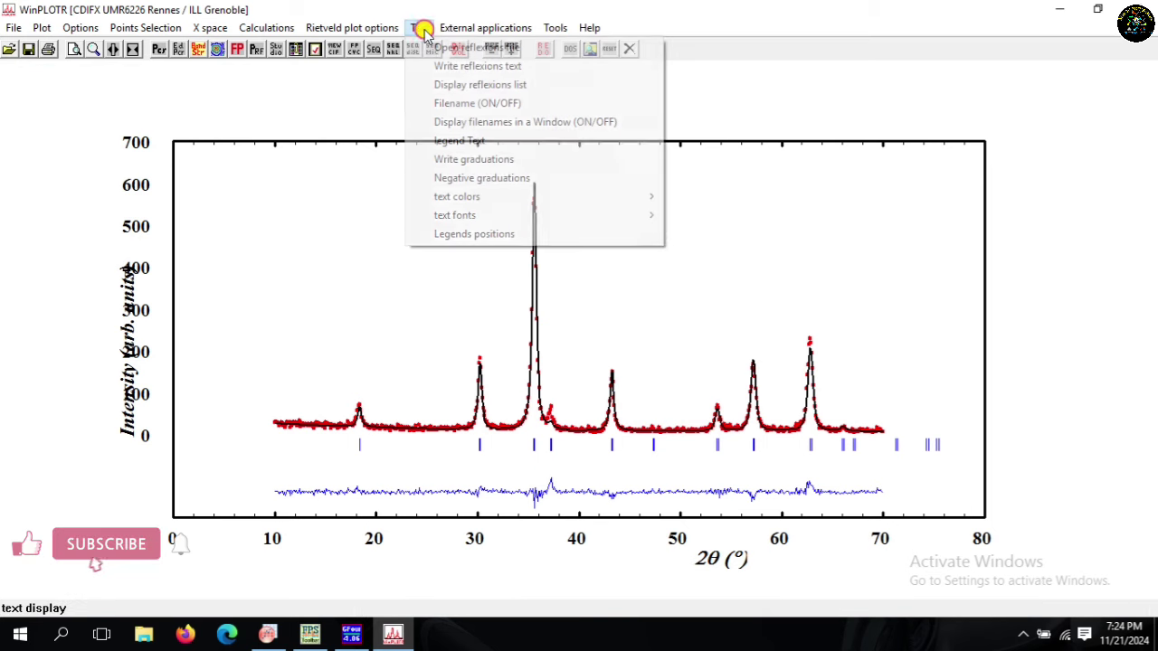
pyautogui.moveTo(464, 214)
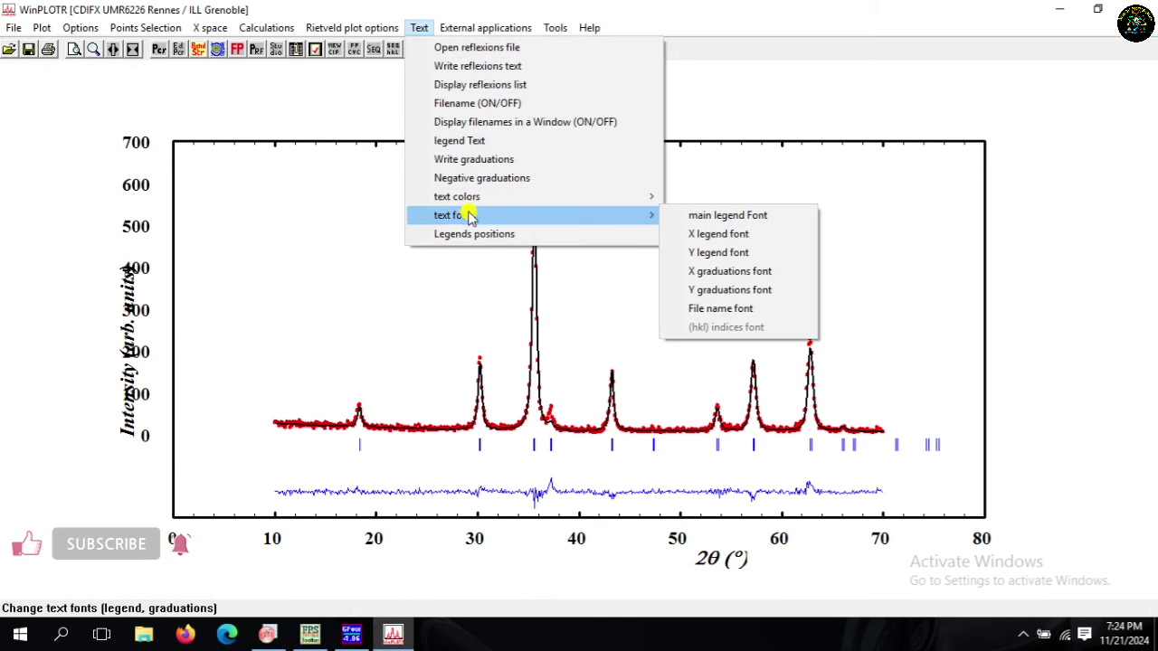
pyautogui.click(457, 159)
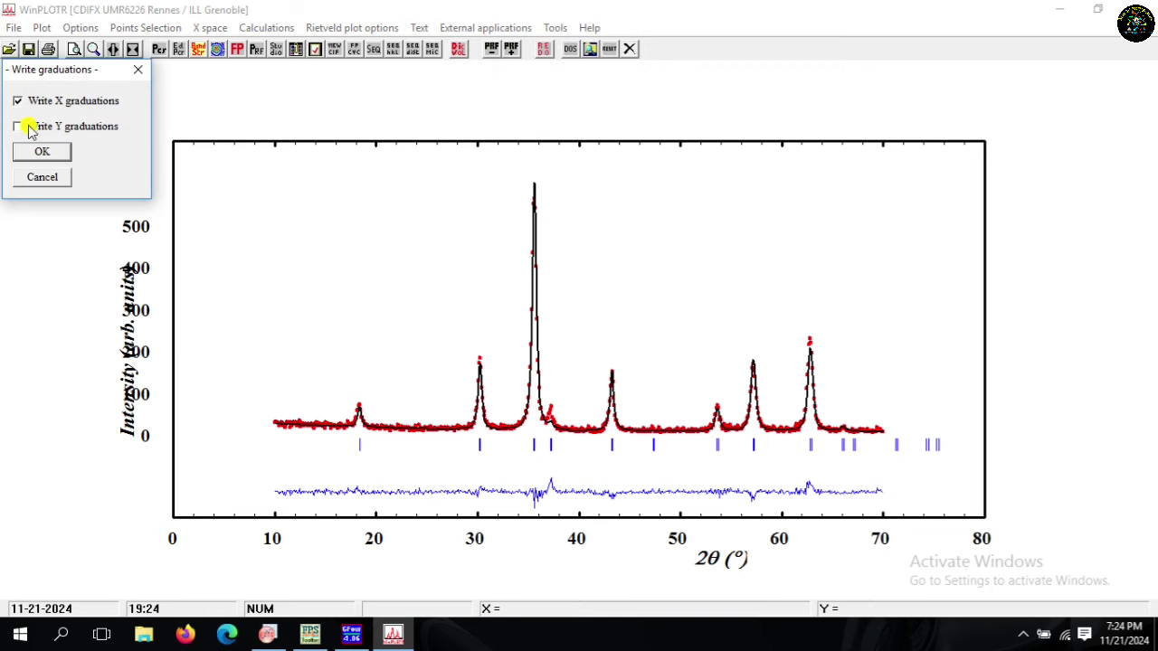
pyautogui.click(47, 151)
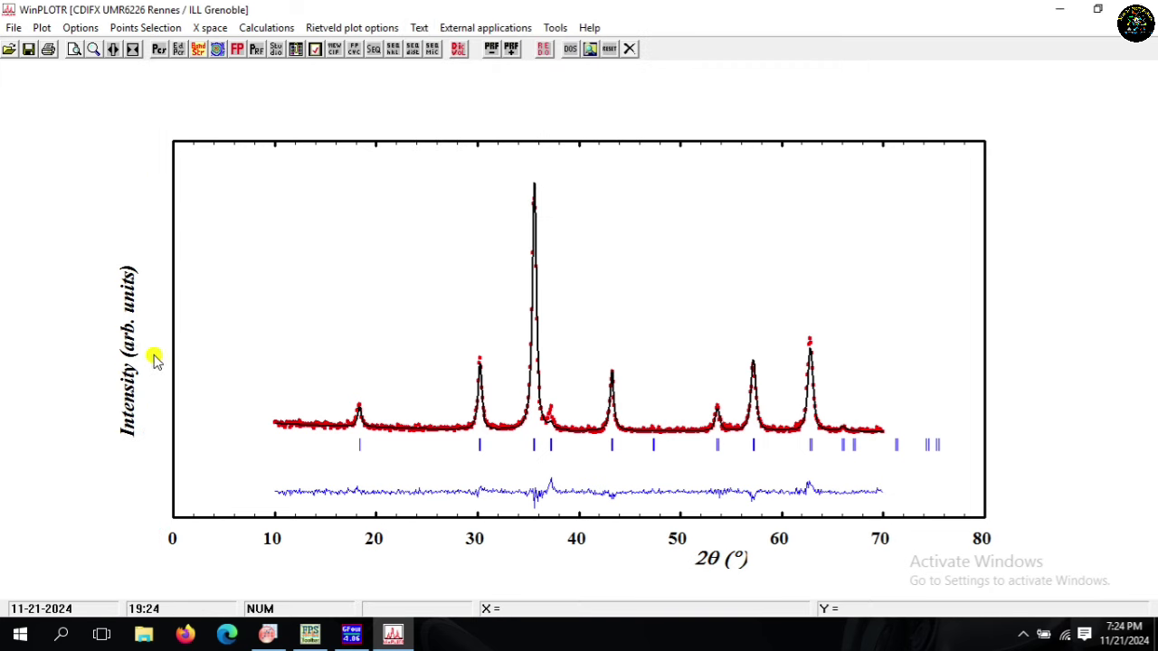
# Step: Change the plot's Y legend to "Intensity (a.u)" and leave the X legend and main title empty
pyautogui.click(416, 27)
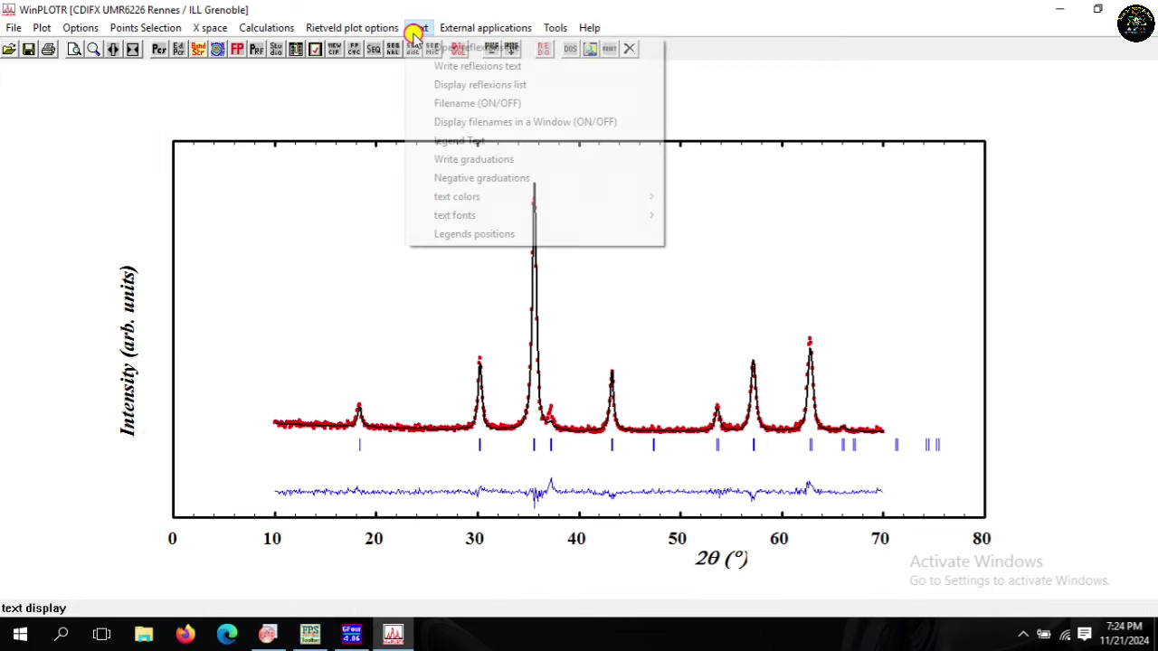
pyautogui.click(444, 140)
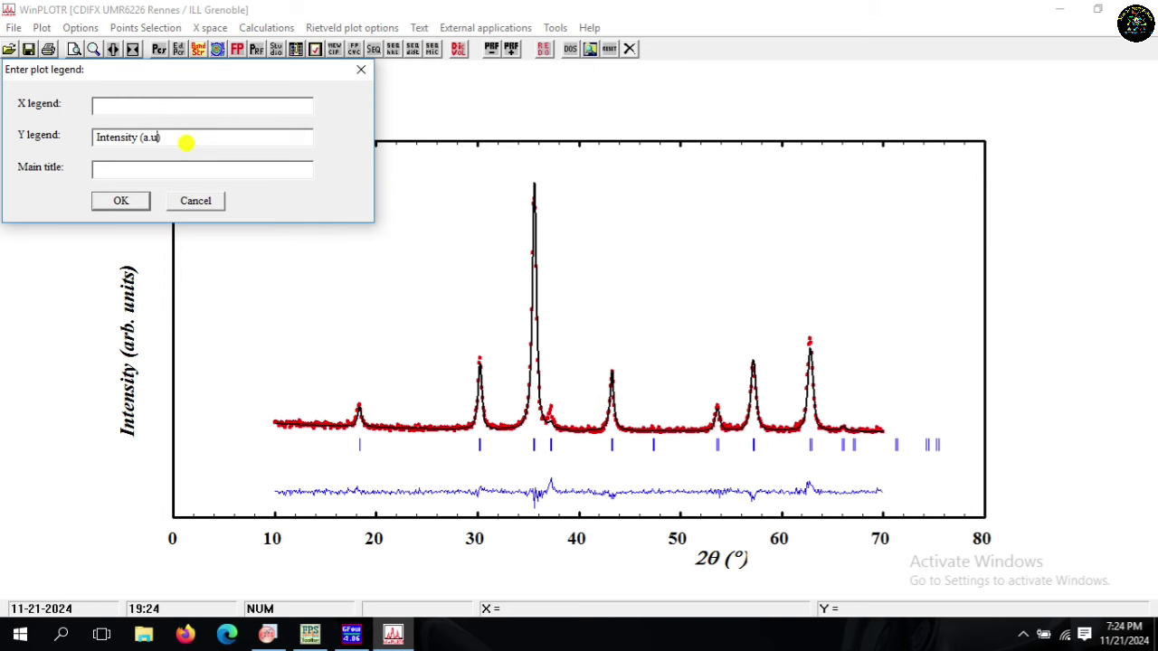
pyautogui.click(122, 201)
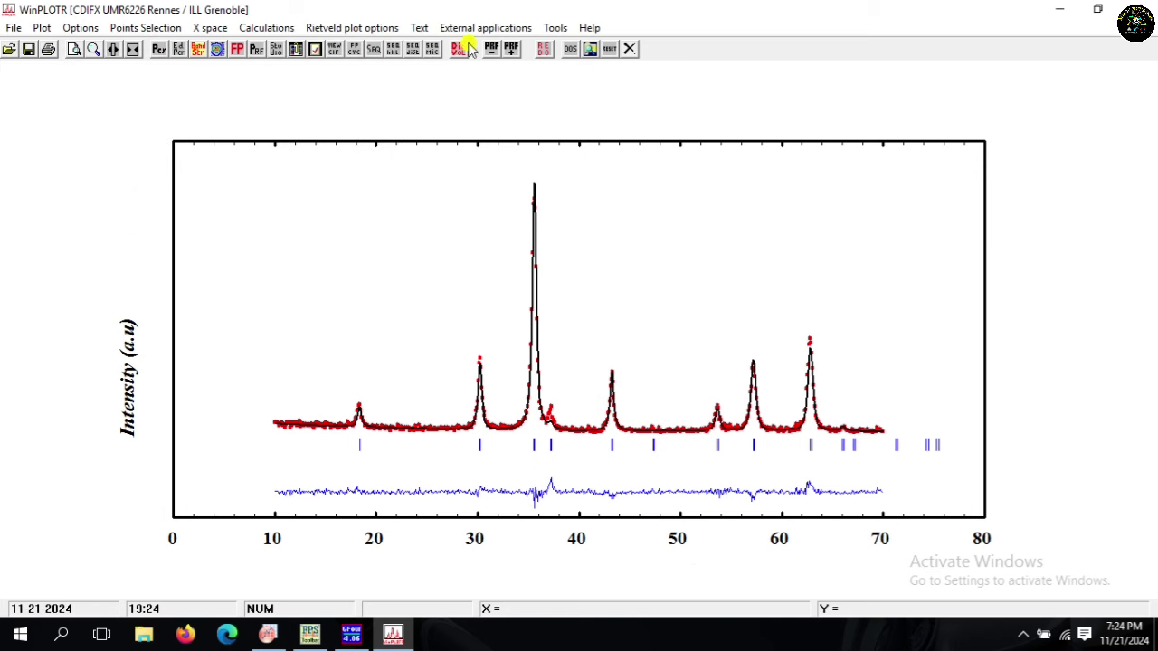
# Step: Set the Y legend font to bold, size 28
pyautogui.click(419, 27)
pyautogui.moveTo(470, 219)
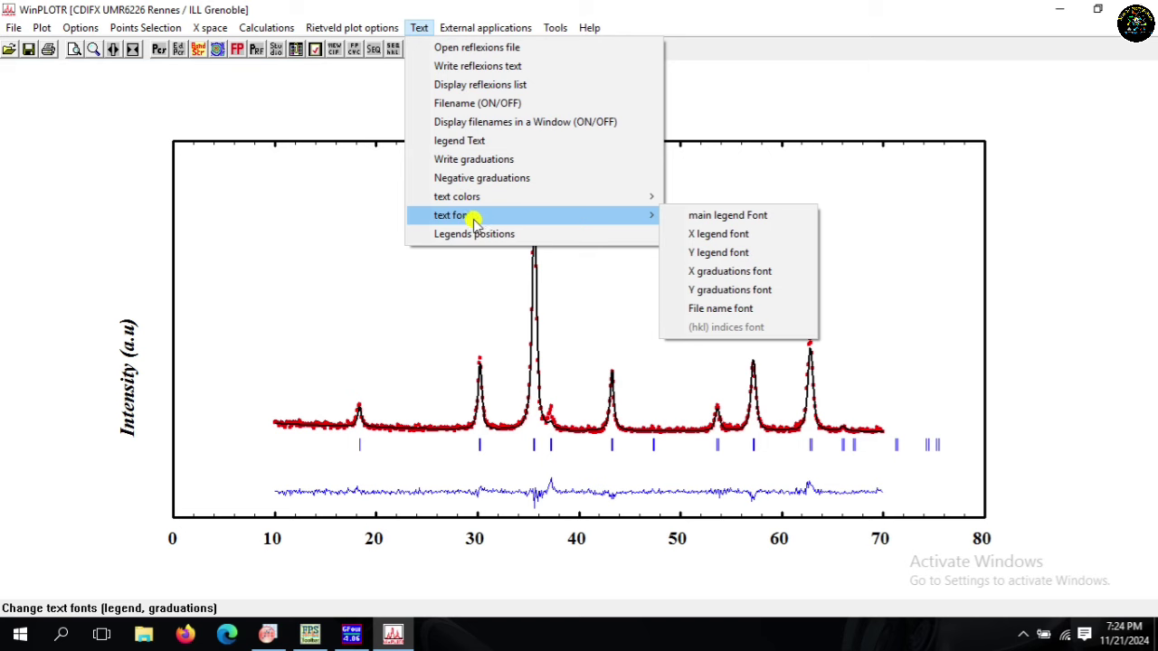
pyautogui.click(717, 256)
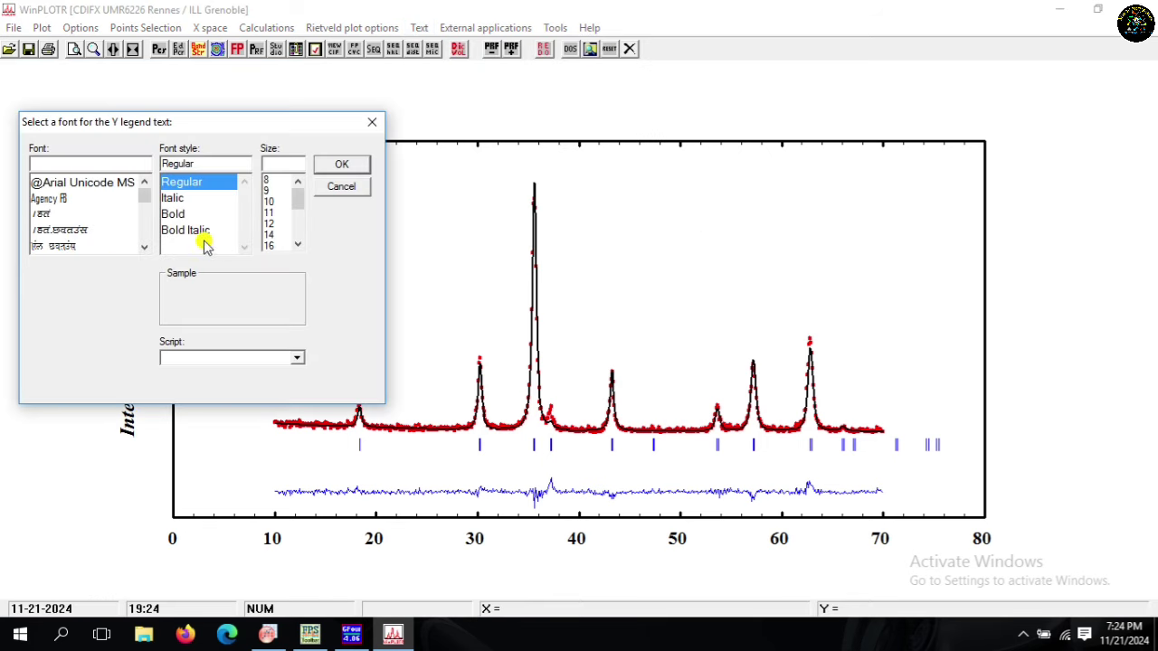
pyautogui.click(184, 215)
pyautogui.moveTo(299, 205); pyautogui.dragTo(300, 227)
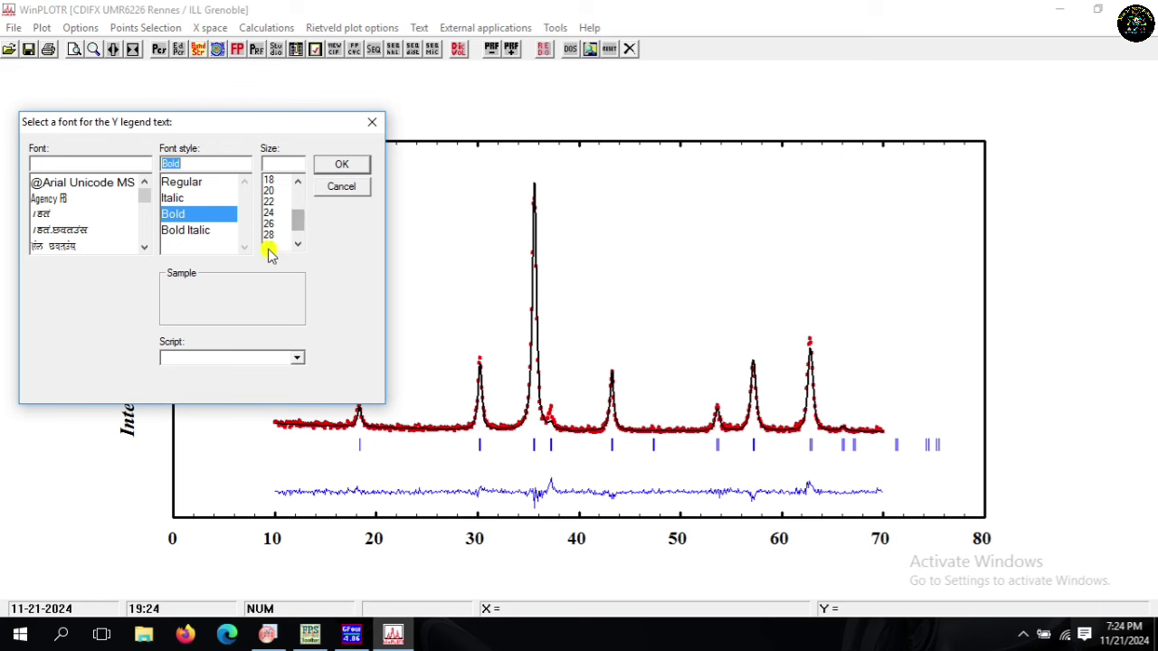
pyautogui.click(338, 167)
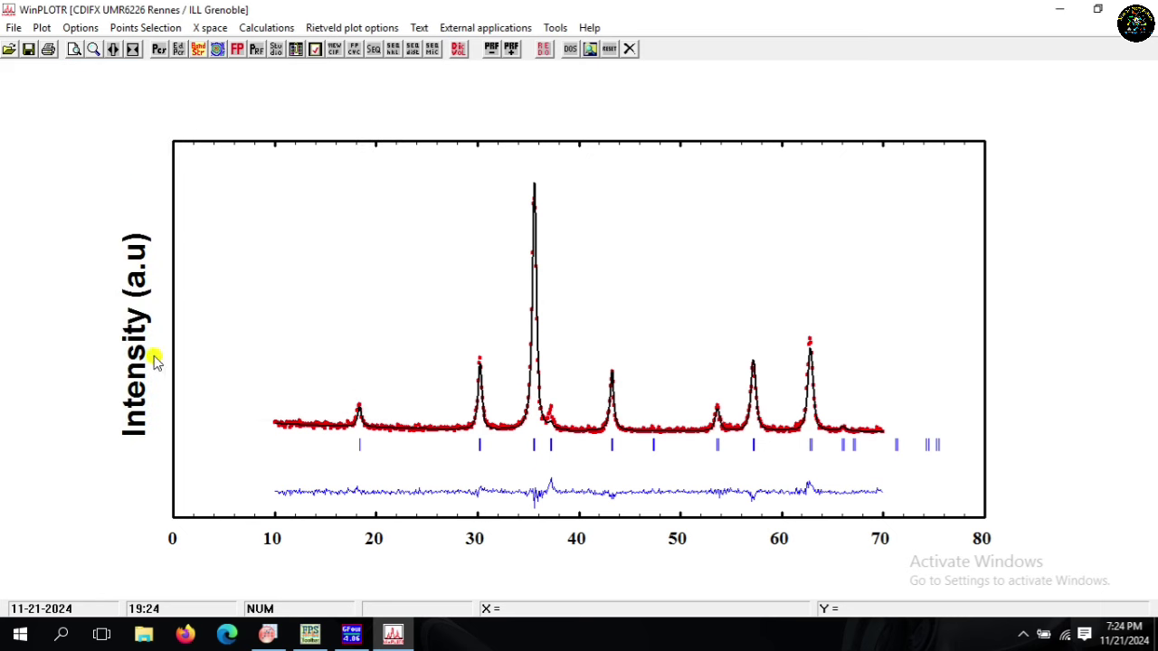
# Step: Set the X graduations font to bold, size 28
pyautogui.click(412, 30)
pyautogui.moveTo(455, 217)
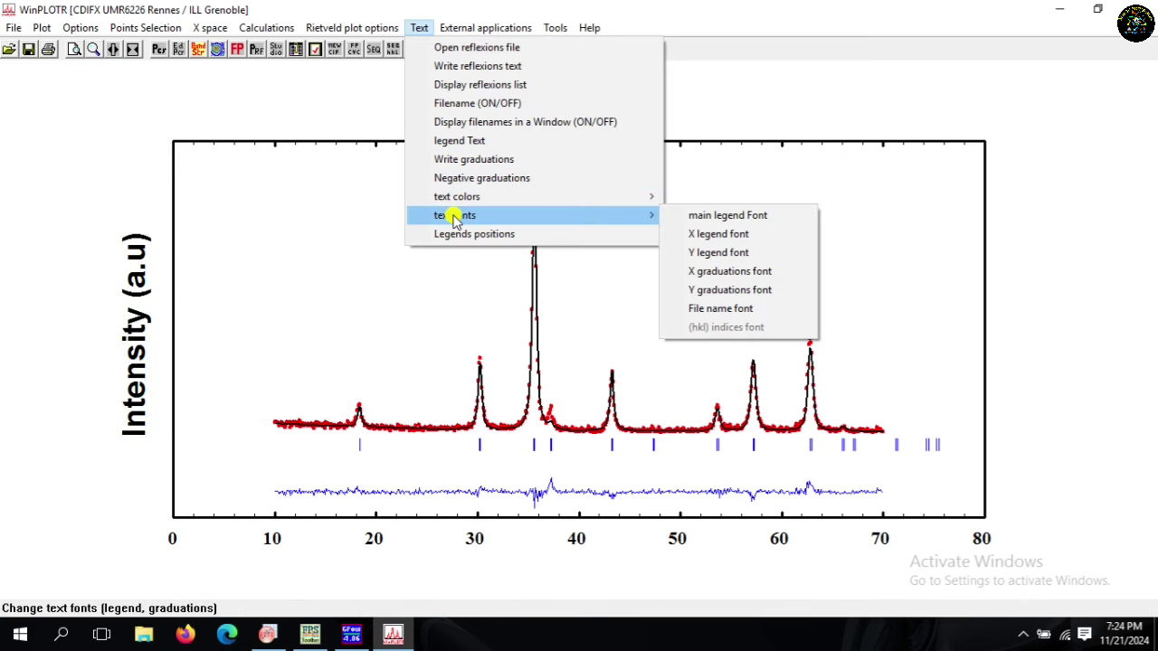
pyautogui.click(717, 270)
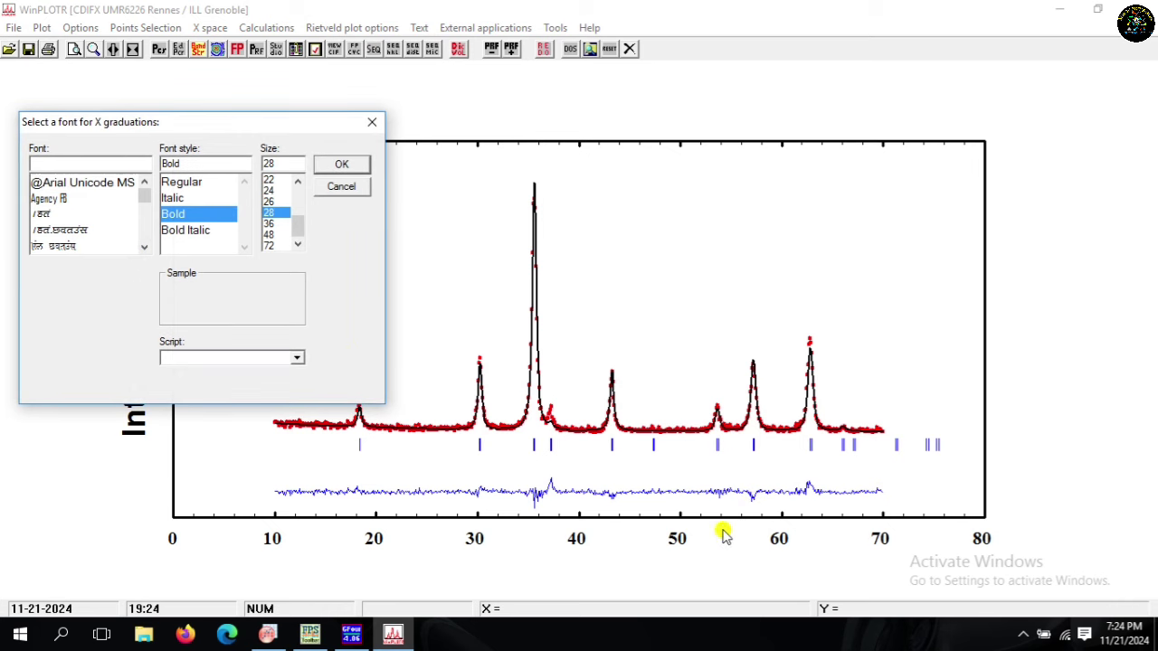
pyautogui.click(346, 167)
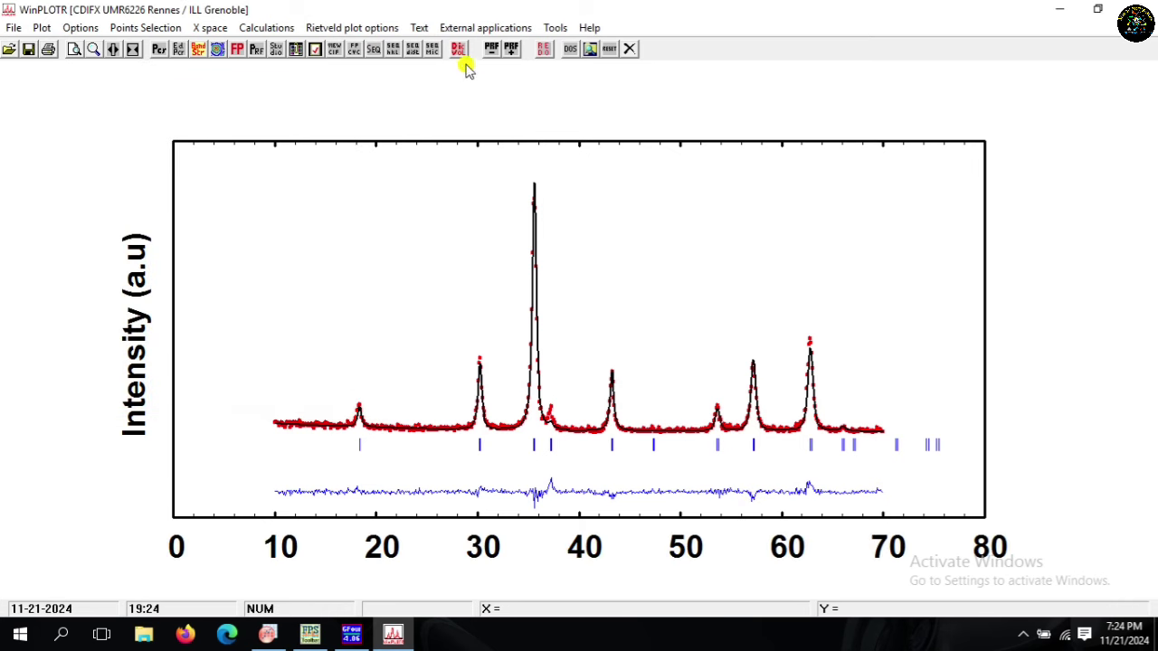
# Step: Display the file name legend on the plot and set its font to bold, size 11
pyautogui.click(419, 27)
pyautogui.click(452, 104)
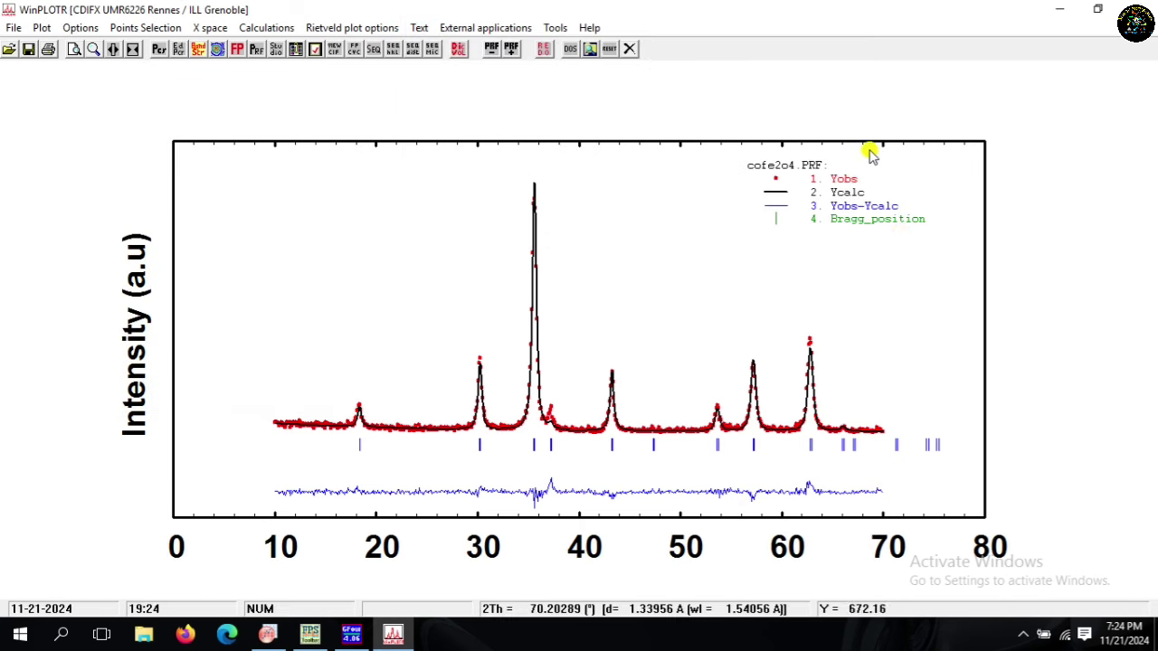
pyautogui.click(420, 27)
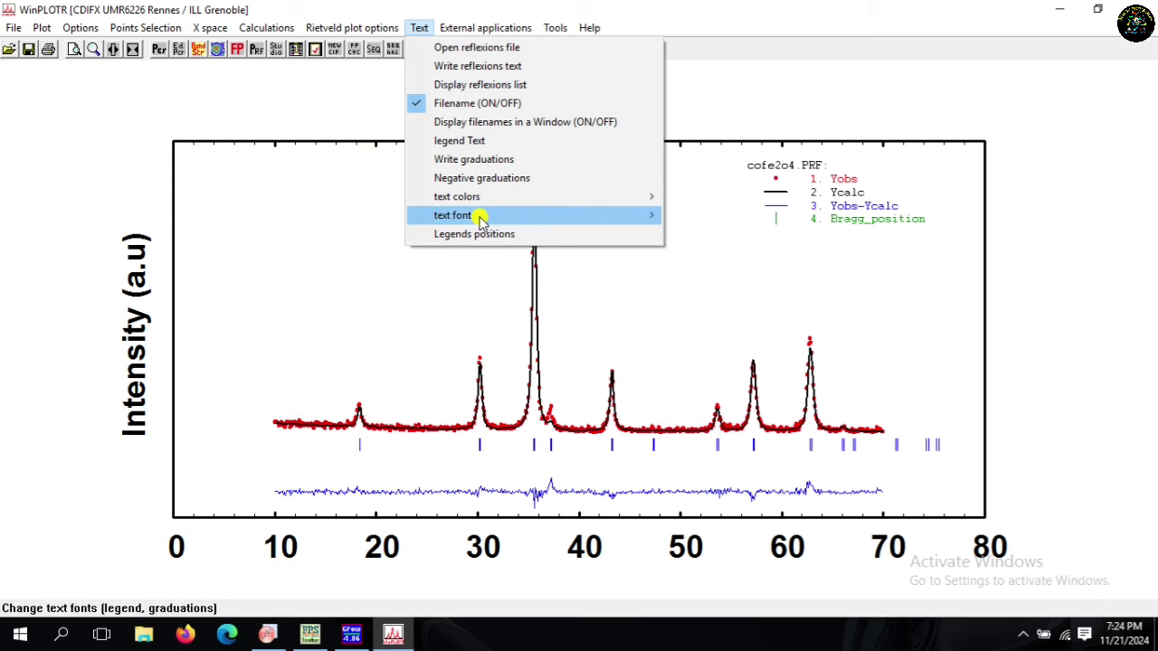
pyautogui.moveTo(475, 215)
pyautogui.click(722, 310)
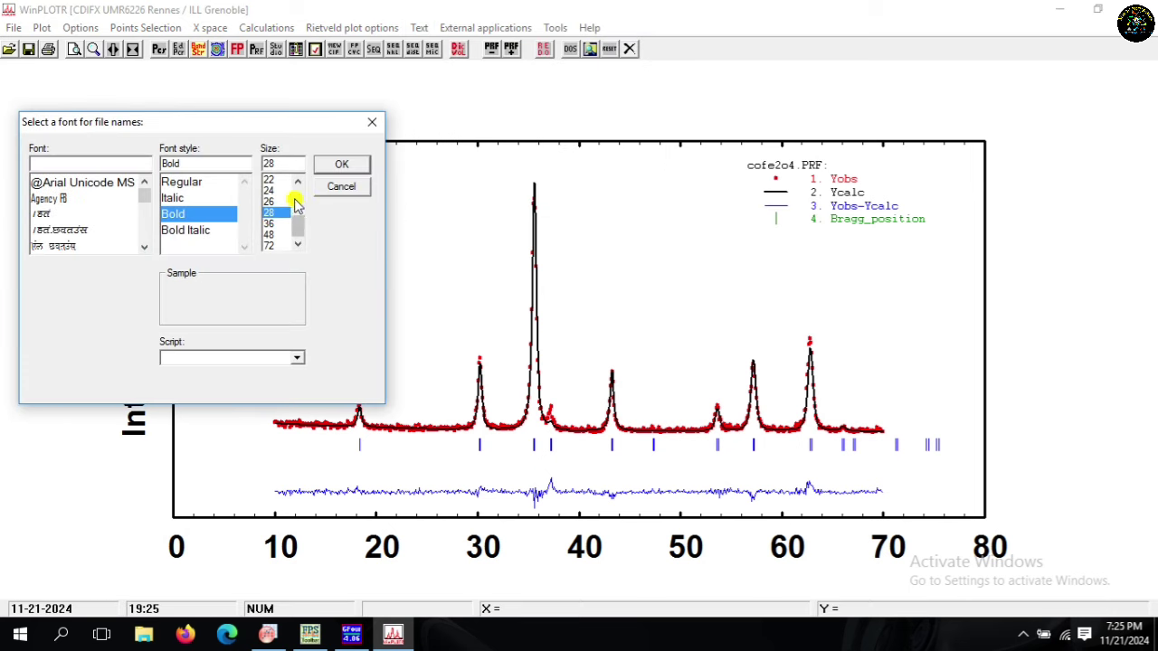
pyautogui.moveTo(305, 228); pyautogui.dragTo(298, 202)
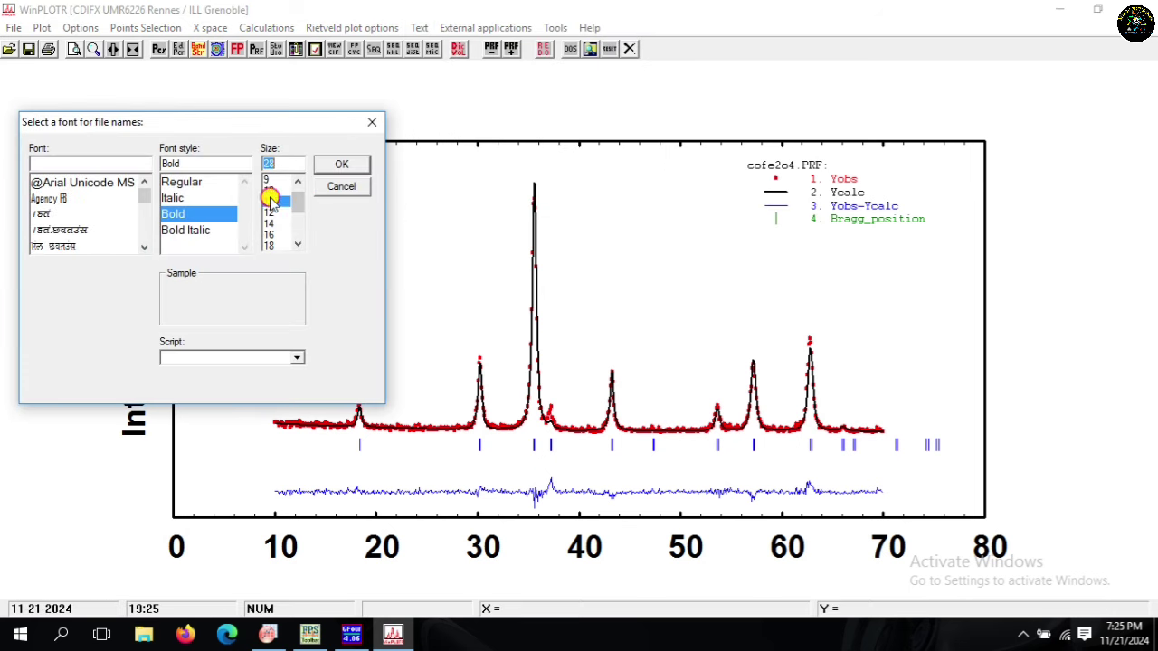
pyautogui.click(339, 167)
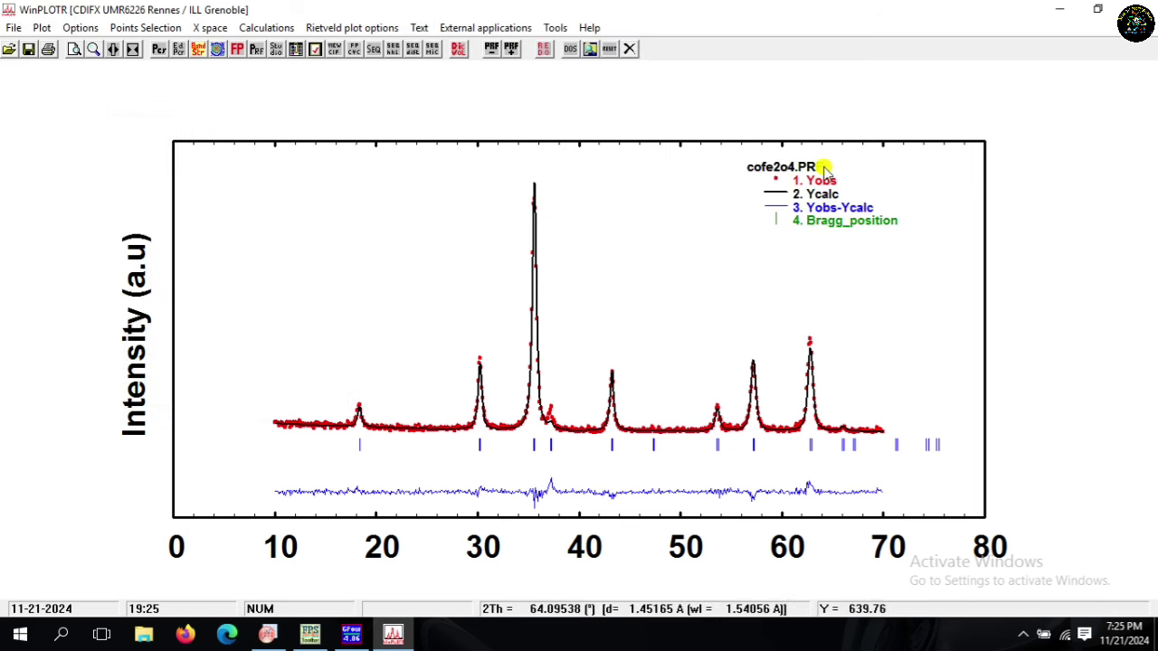
# Step: Write the (hkl) indices of phase 1 above the reflections on the plot
pyautogui.click(420, 30)
pyautogui.moveTo(465, 199)
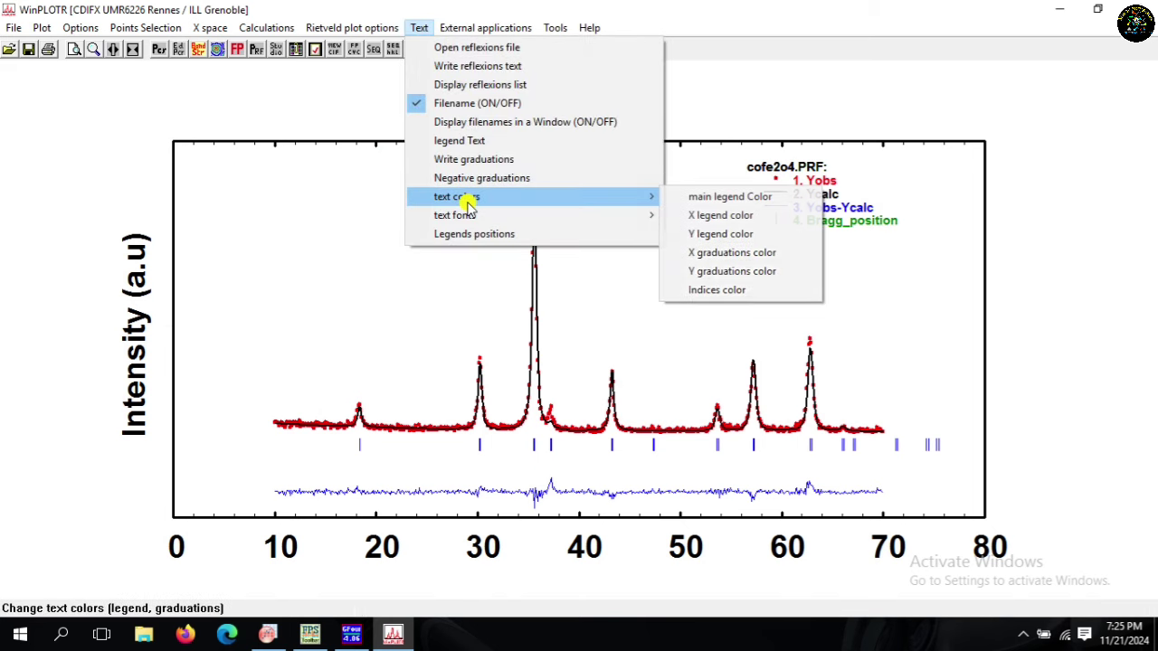
pyautogui.click(465, 67)
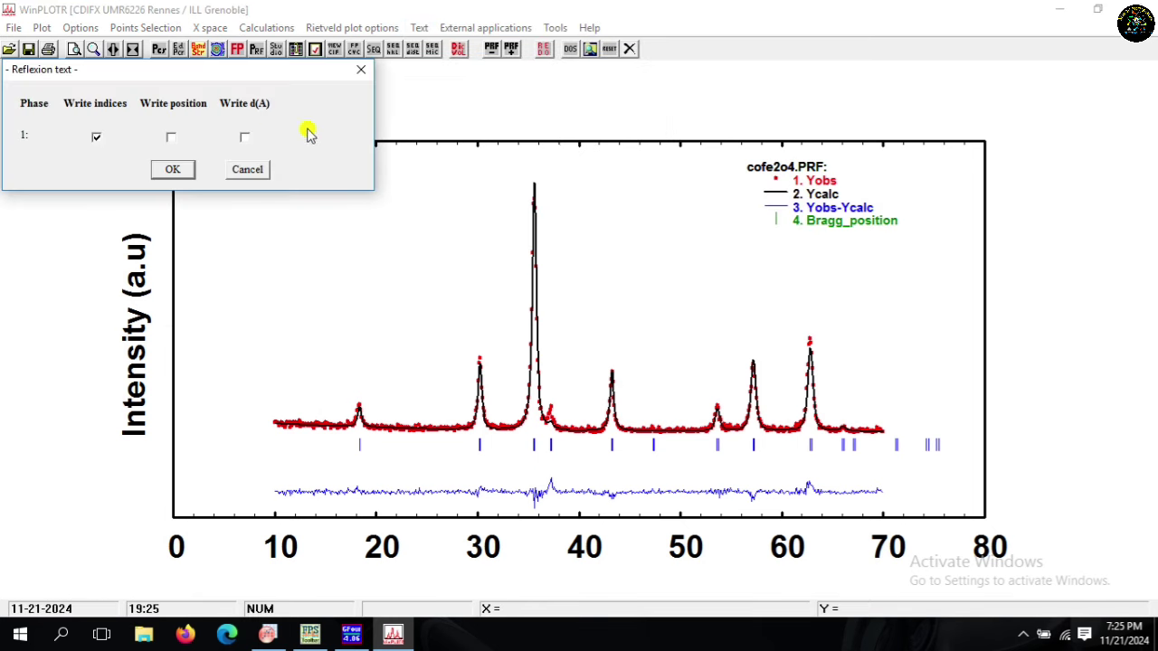
pyautogui.click(172, 169)
# Step: Format the (hkl) indices with a bold size 11 font and a magenta color
pyautogui.click(420, 28)
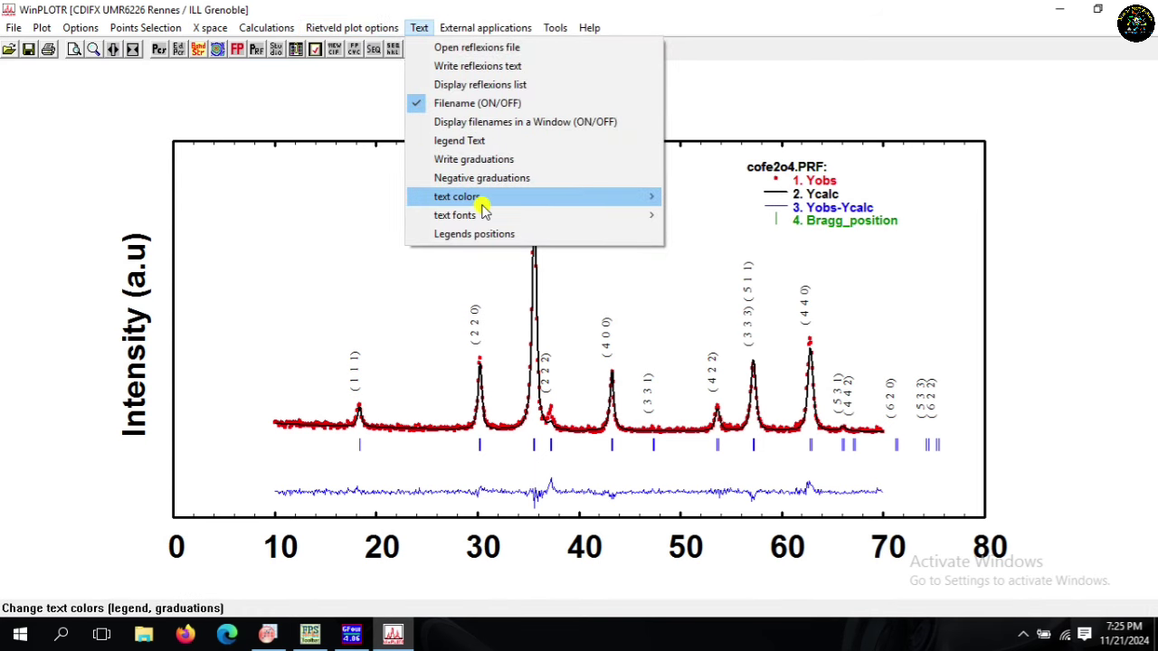
pyautogui.moveTo(459, 215)
pyautogui.click(765, 326)
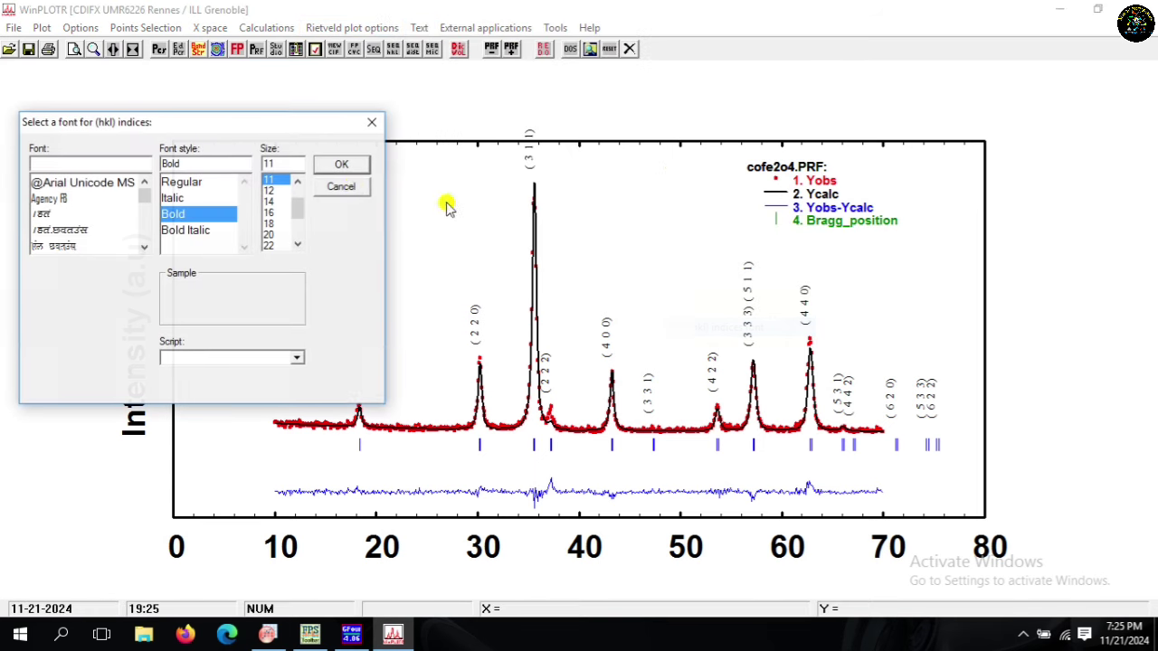
pyautogui.click(341, 163)
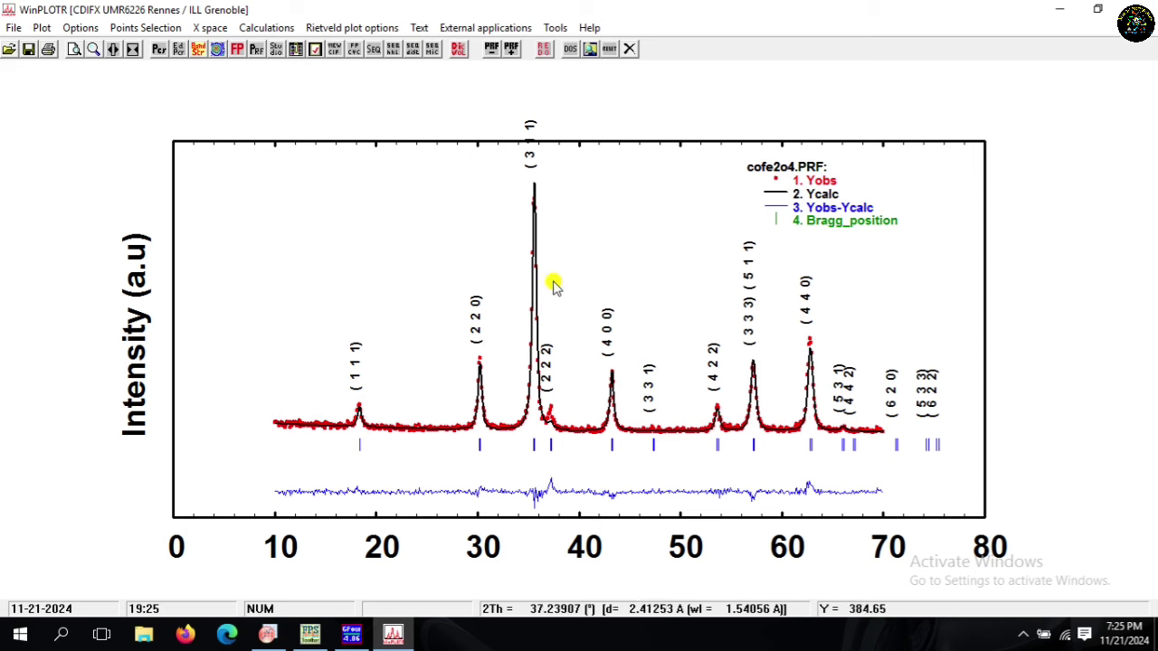
pyautogui.click(417, 28)
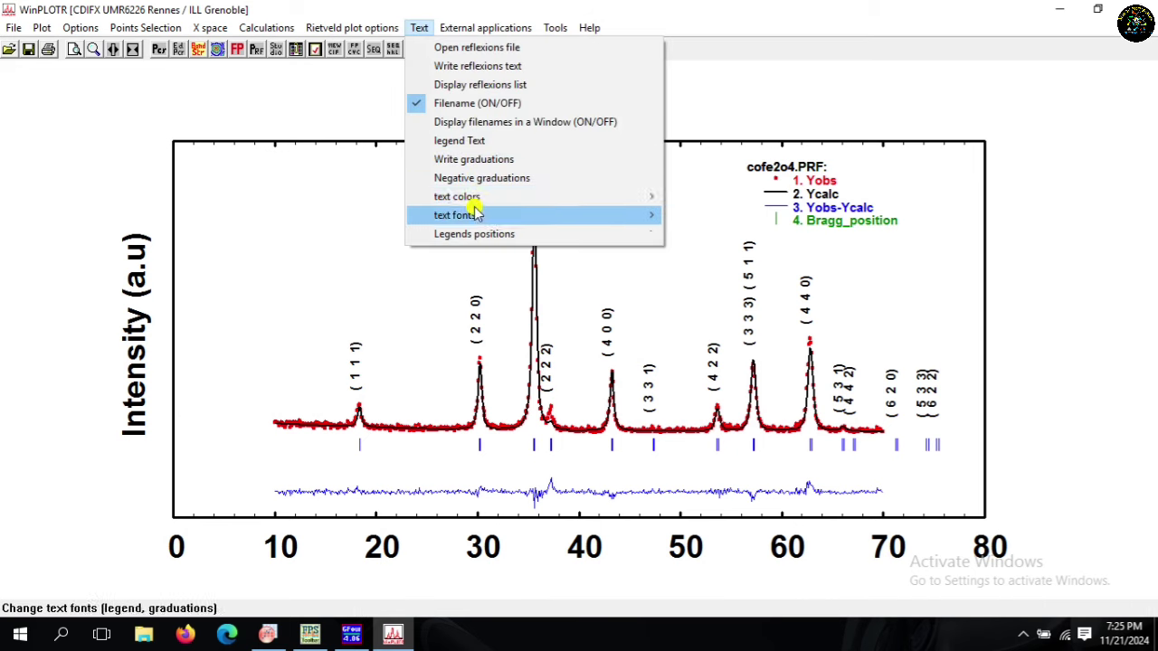
pyautogui.moveTo(480, 195)
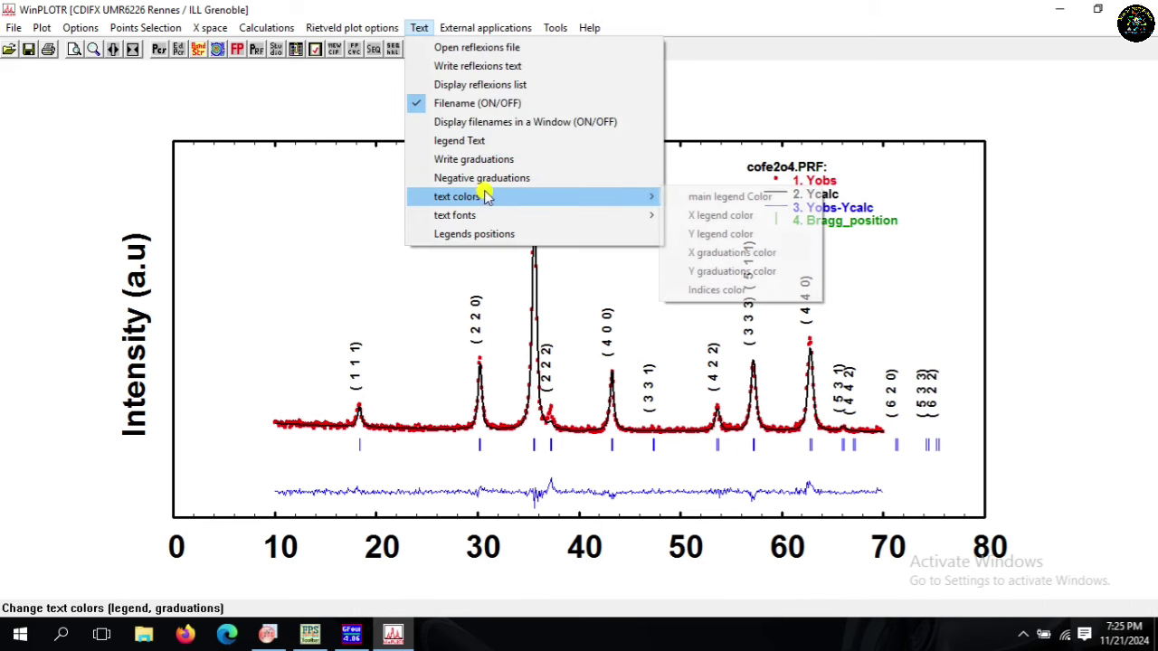
pyautogui.click(725, 290)
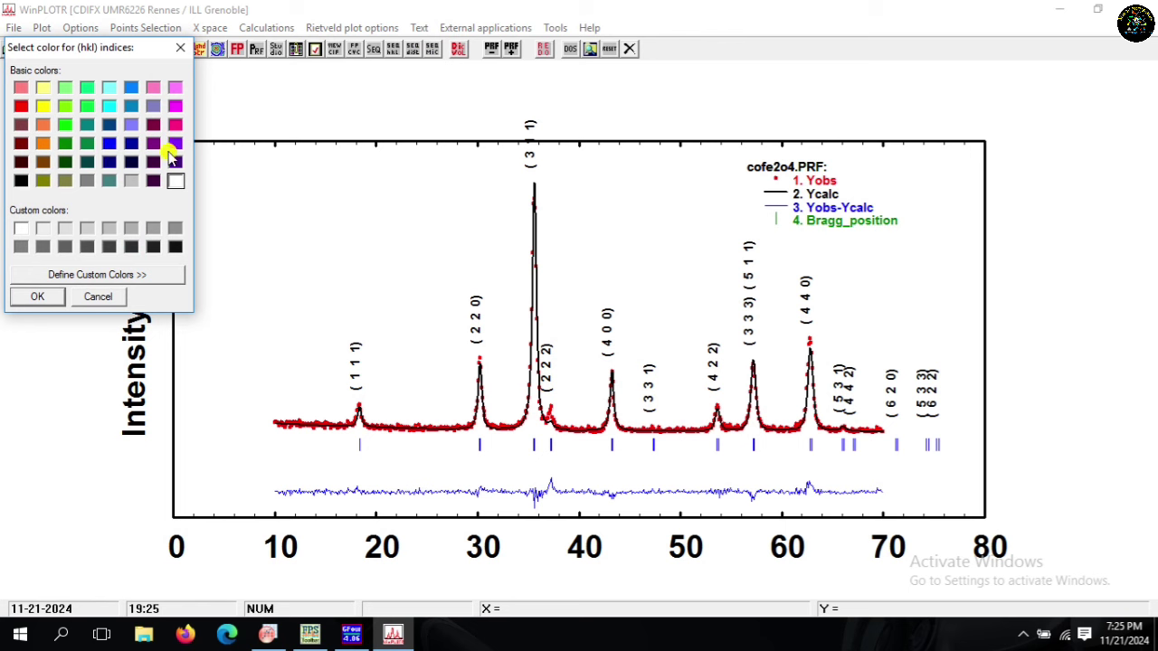
pyautogui.click(40, 298)
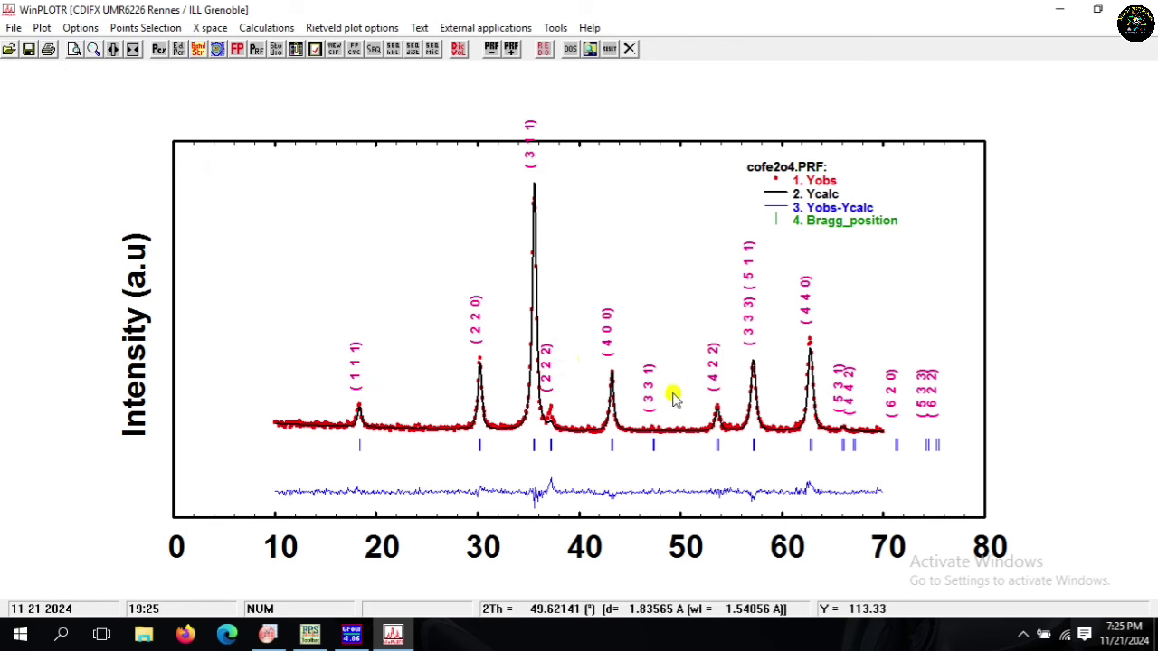
# Step: Add the d(A) values to the reflection labels of phase 1, keeping the indices written
pyautogui.click(421, 28)
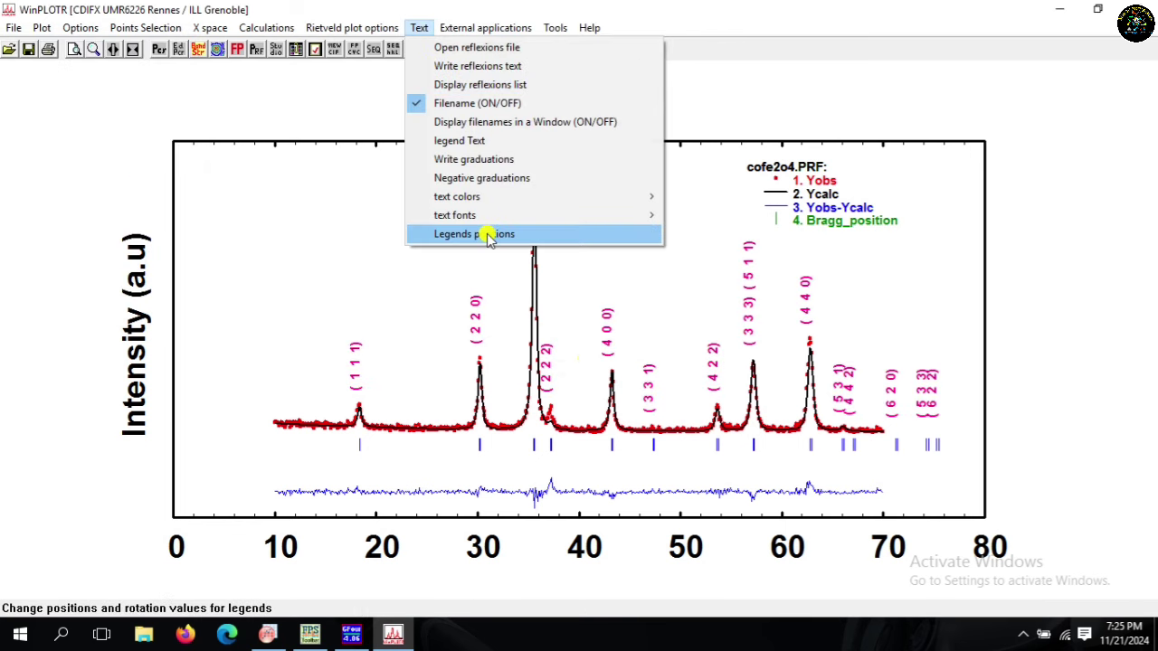
pyautogui.moveTo(460, 205)
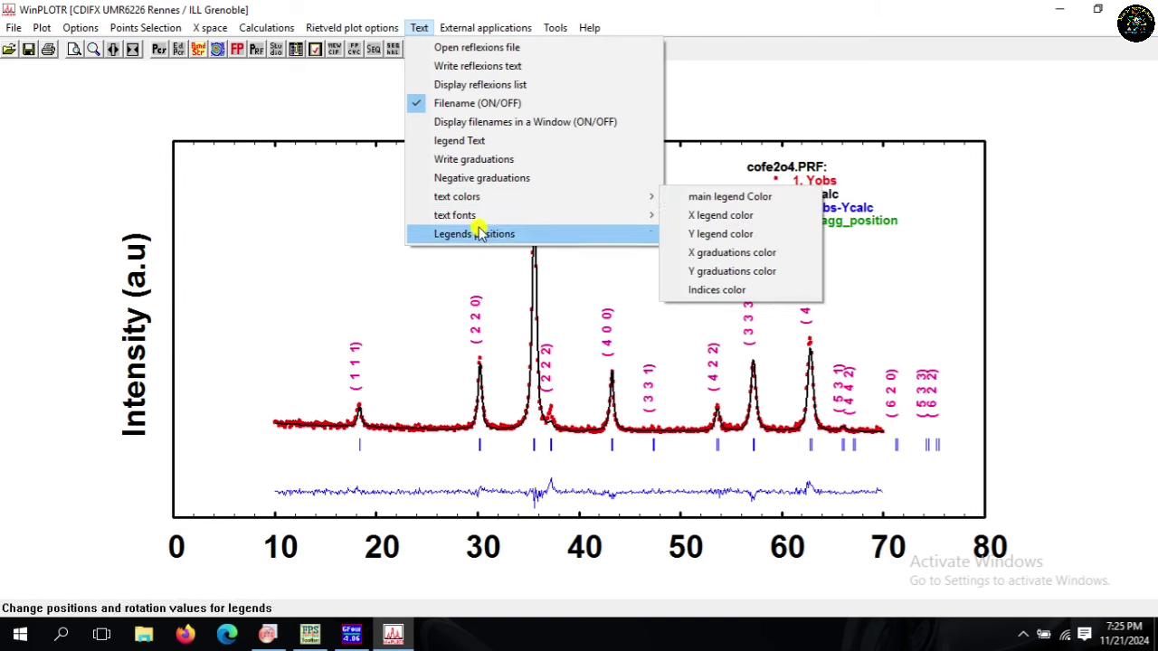
pyautogui.click(447, 66)
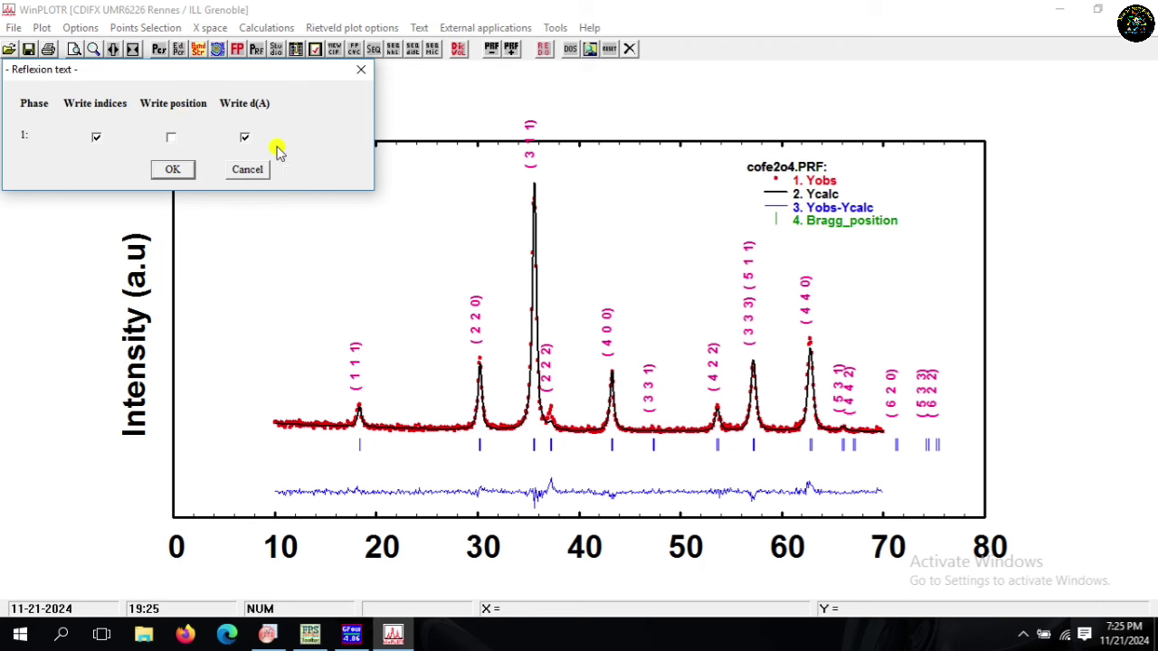
pyautogui.click(173, 170)
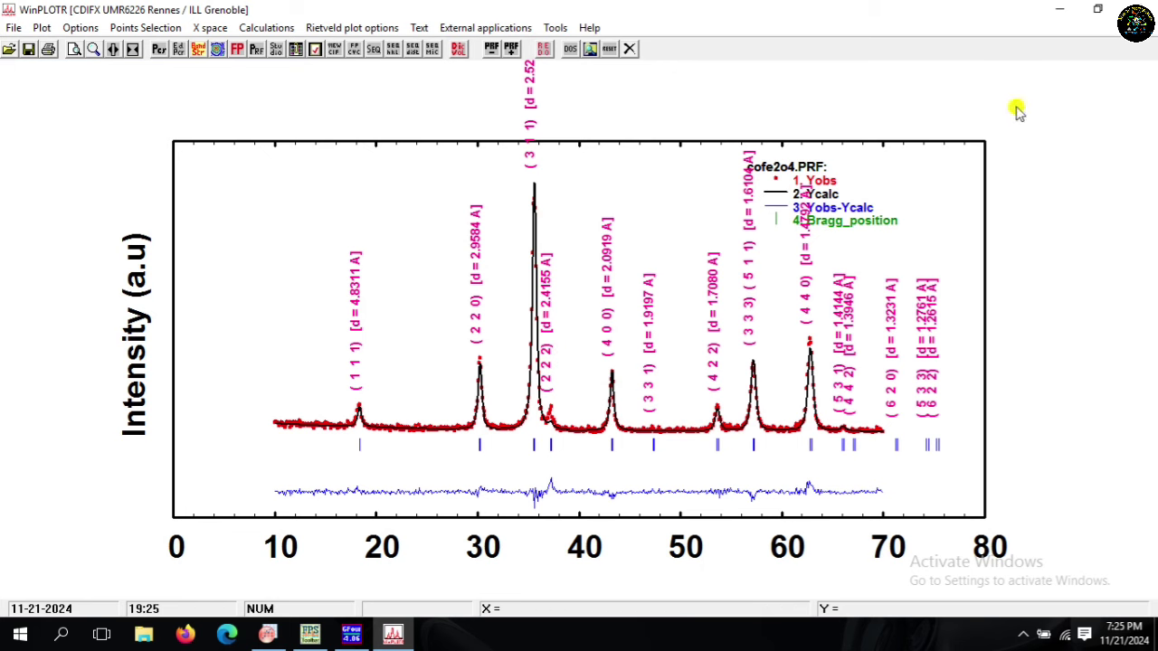
pyautogui.click(42, 28)
pyautogui.click(79, 63)
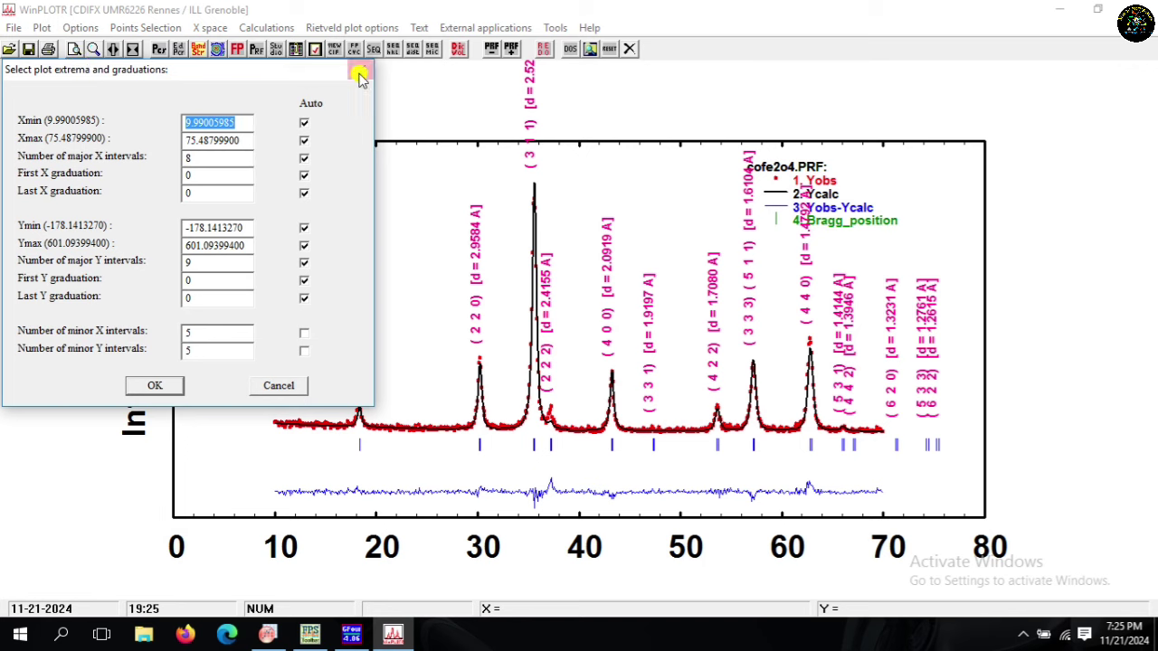
pyautogui.click(359, 74)
# Step: Set the plot's X extrema to a minimum of 10 and a maximum of 70
pyautogui.click(80, 28)
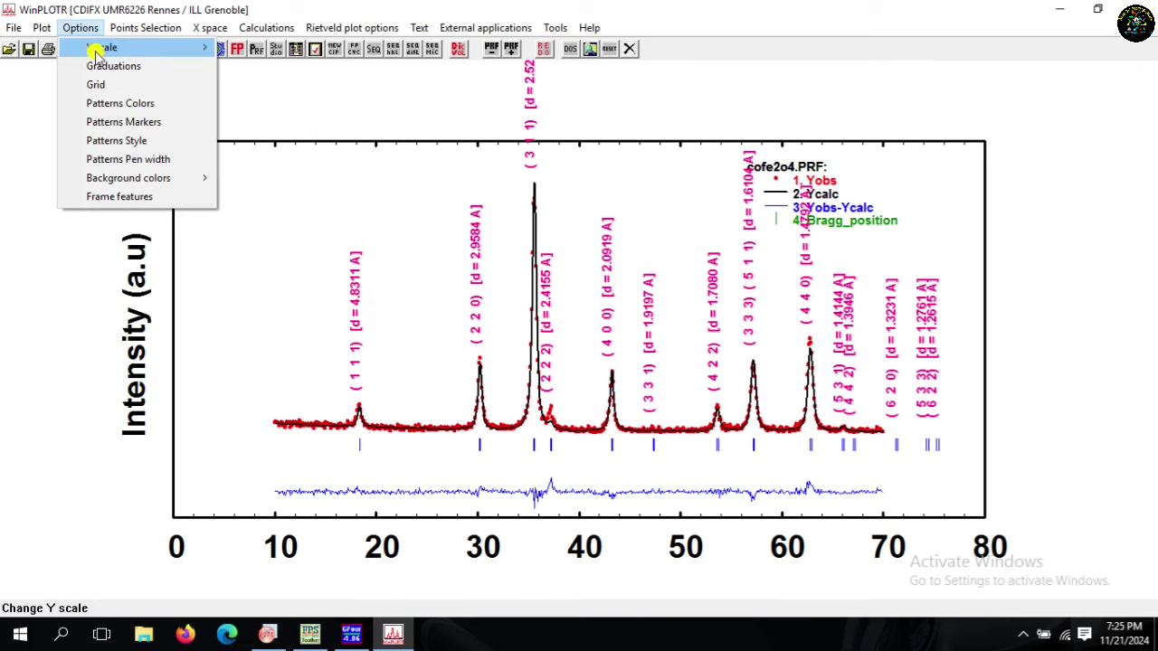
pyautogui.click(54, 51)
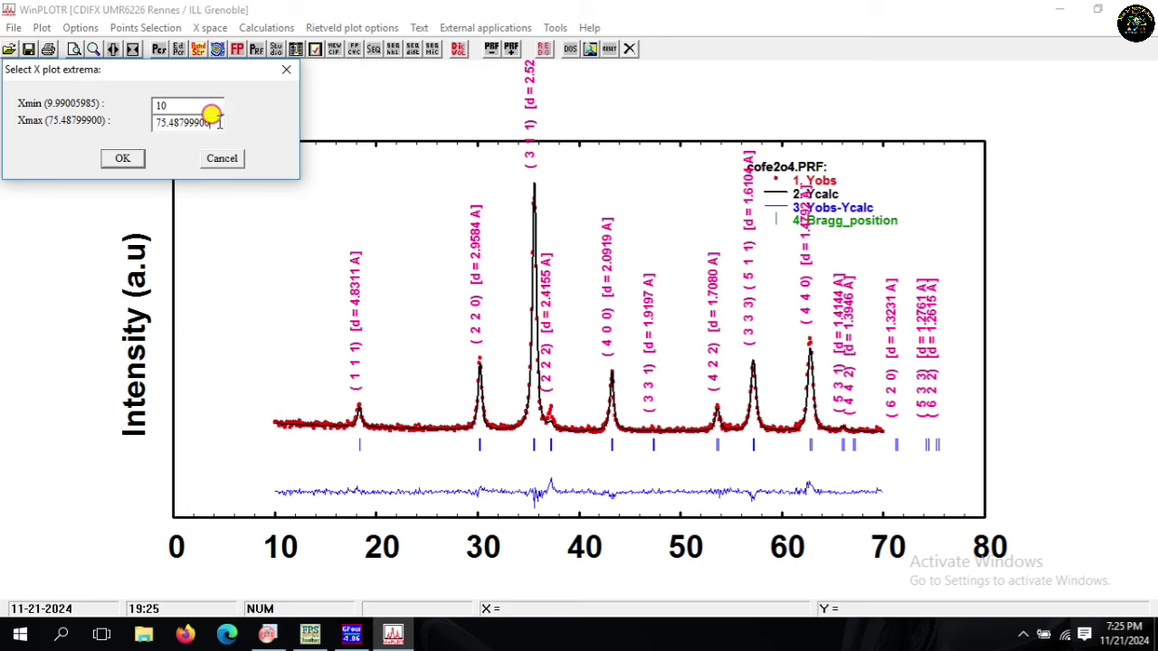
pyautogui.moveTo(218, 123); pyautogui.dragTo(157, 125)
pyautogui.write('70')
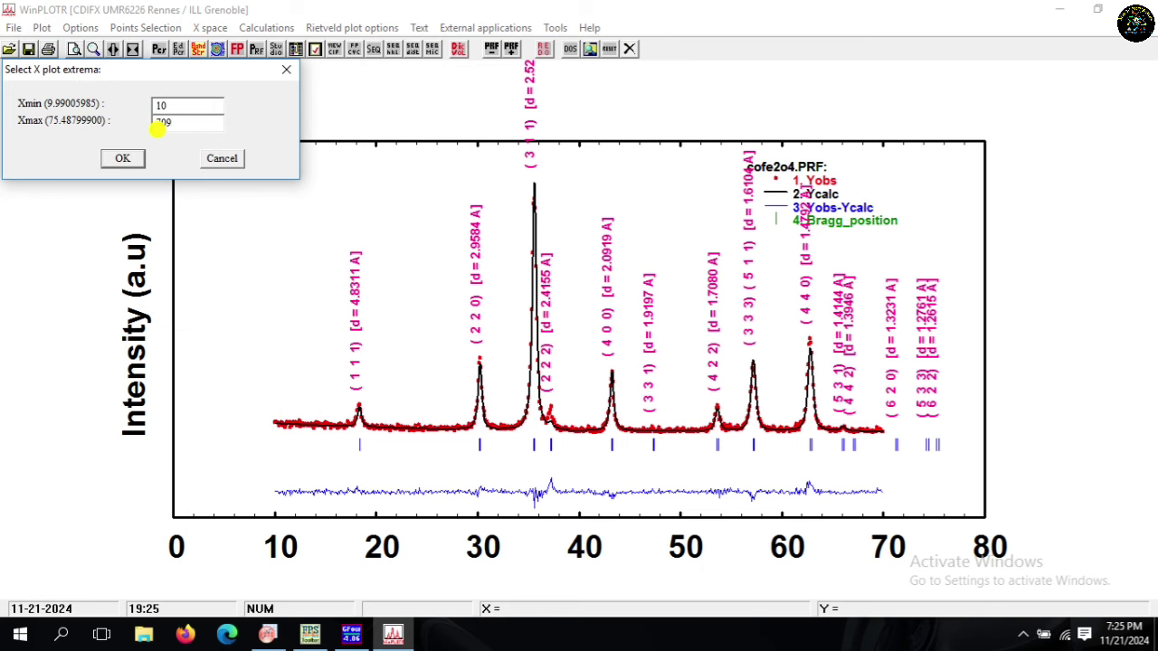
pyautogui.click(123, 159)
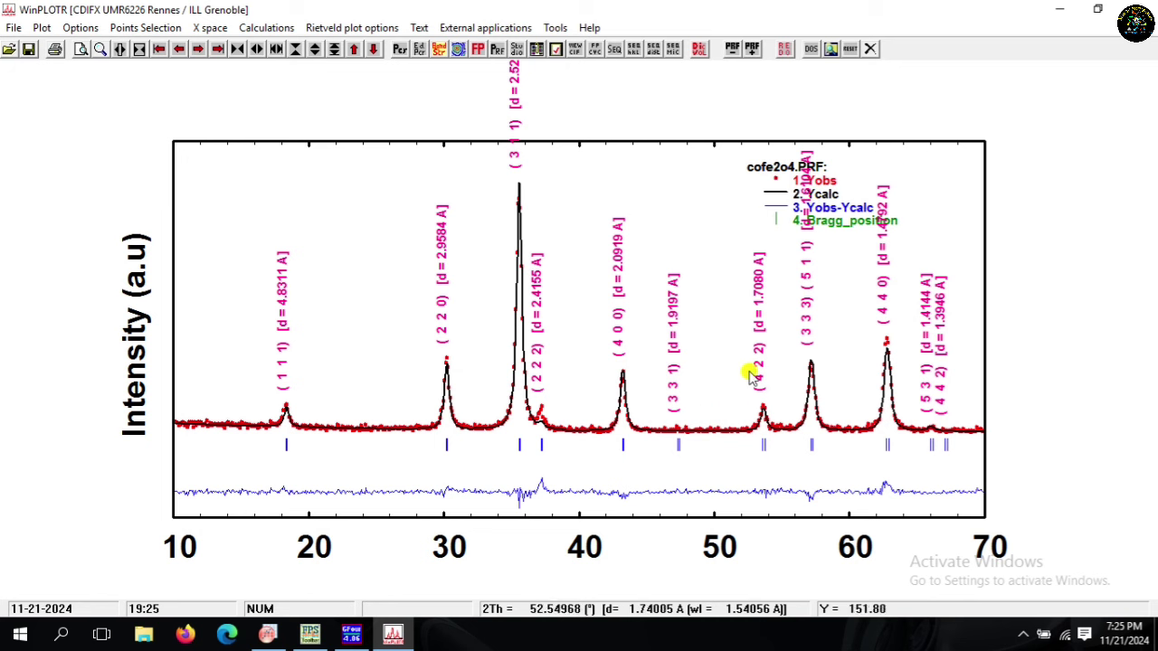
# Step: Widen the plot's Y range to compress the pattern vertically and make room for the reflection labels
pyautogui.click(316, 52)
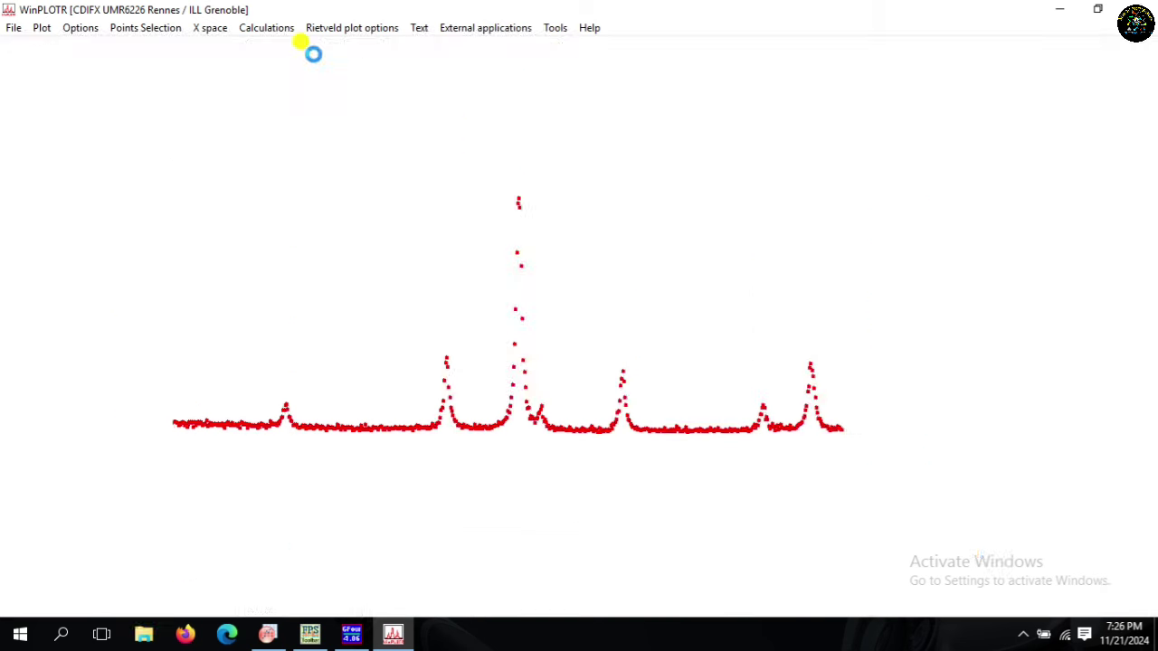
pyautogui.click(316, 52)
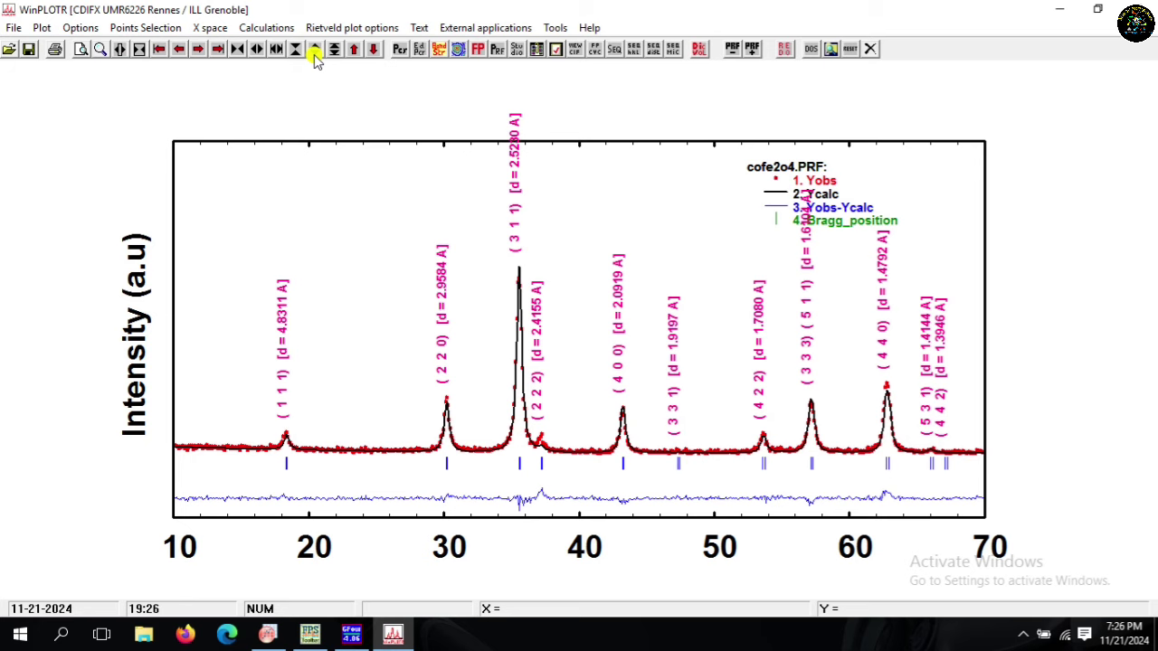
# Step: Adjust the plot's Y range so the full (3 1 1) peak fits in the frame with room above it
pyautogui.click(314, 52)
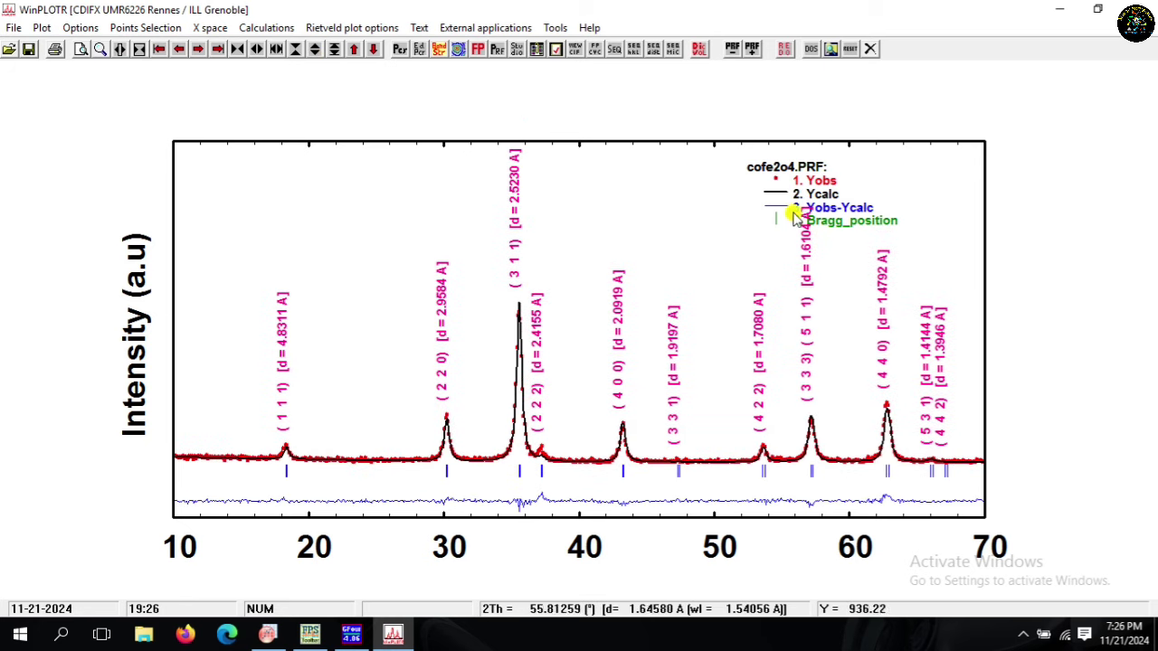
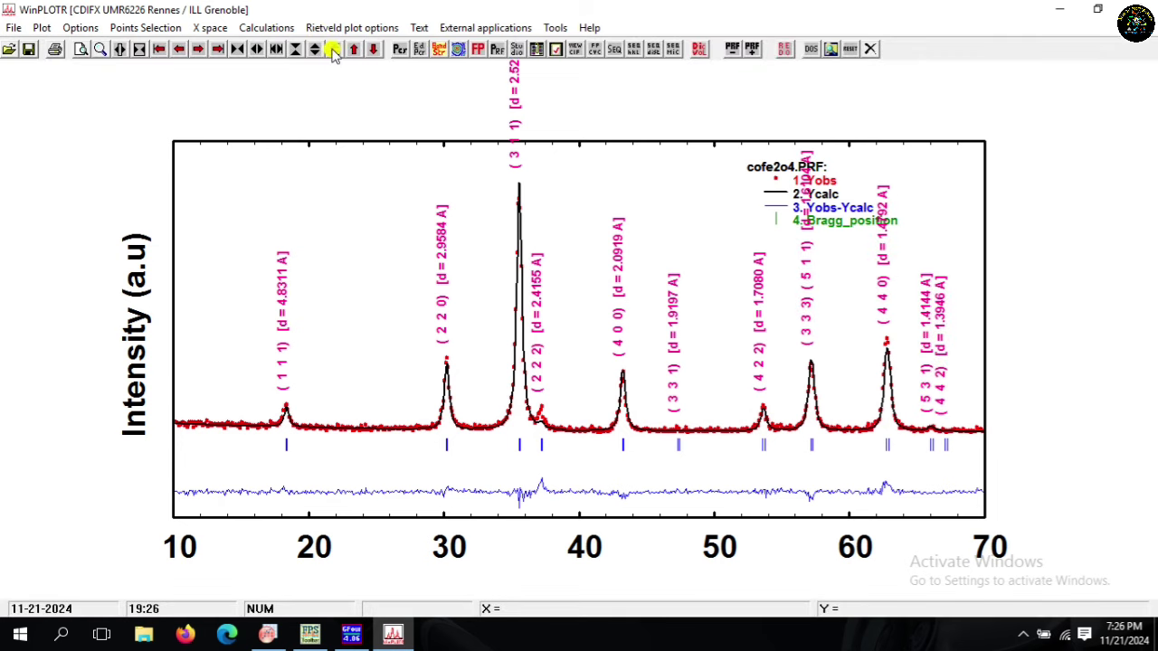
pyautogui.click(314, 51)
pyautogui.click(314, 51)
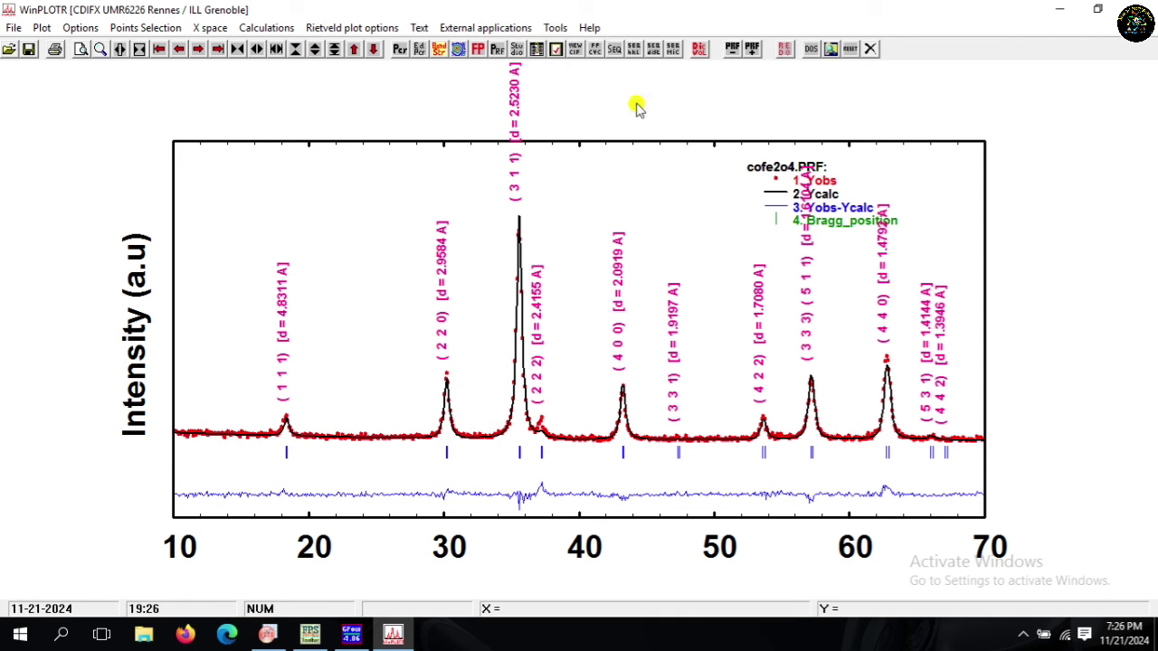
# Step: Remove the d(A) values from the phase 1 reflection labels, keeping only the indices written
pyautogui.click(419, 27)
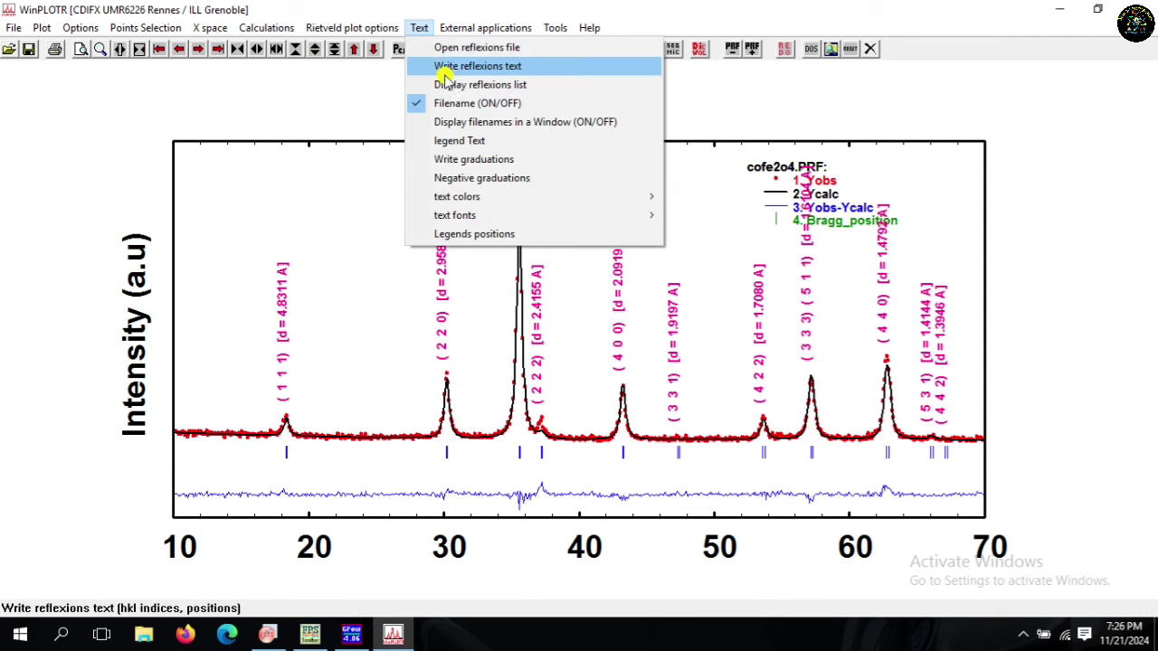
pyautogui.click(443, 72)
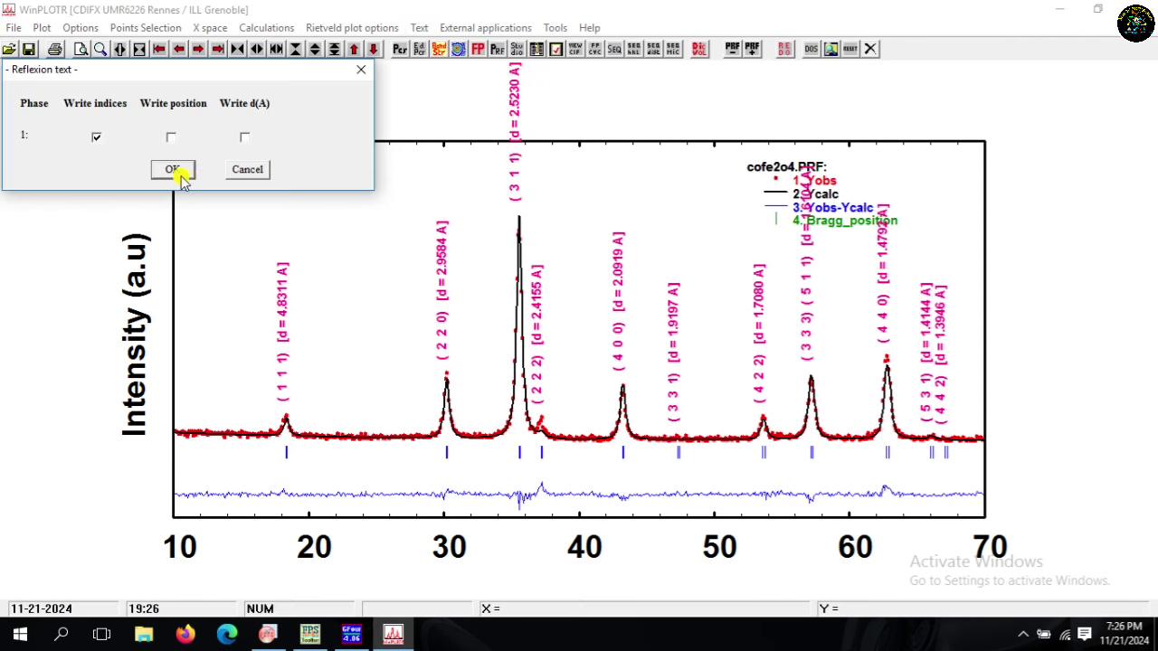
pyautogui.click(172, 170)
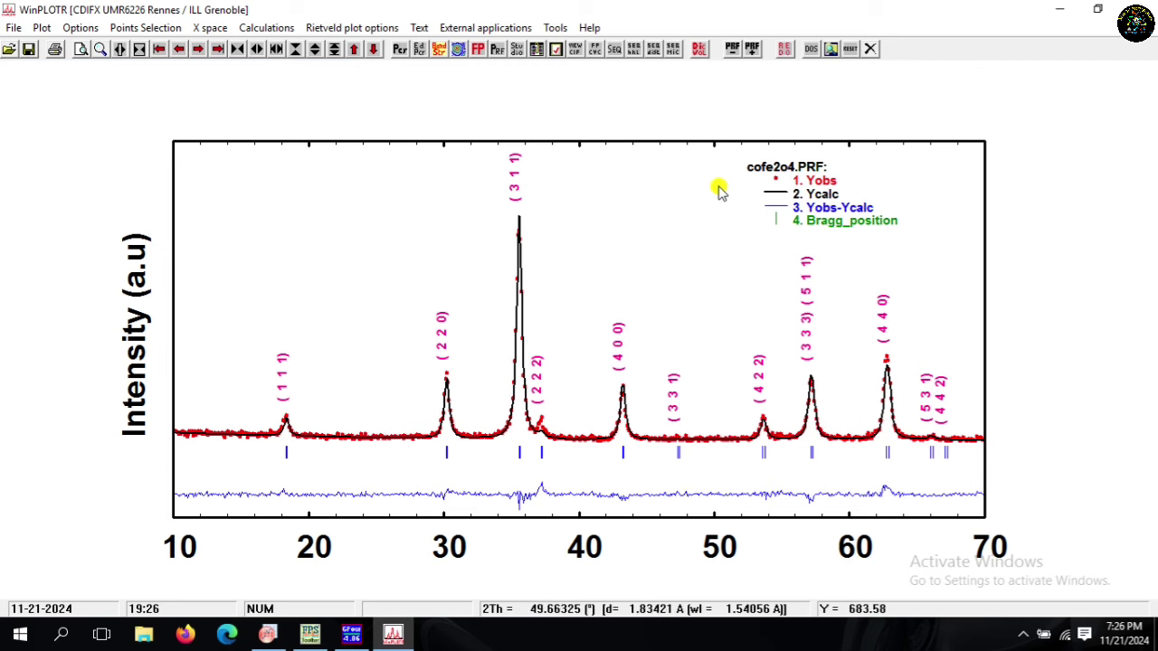
# Step: Change the color of pattern 4, Bragg_position, to blue
pyautogui.click(43, 28)
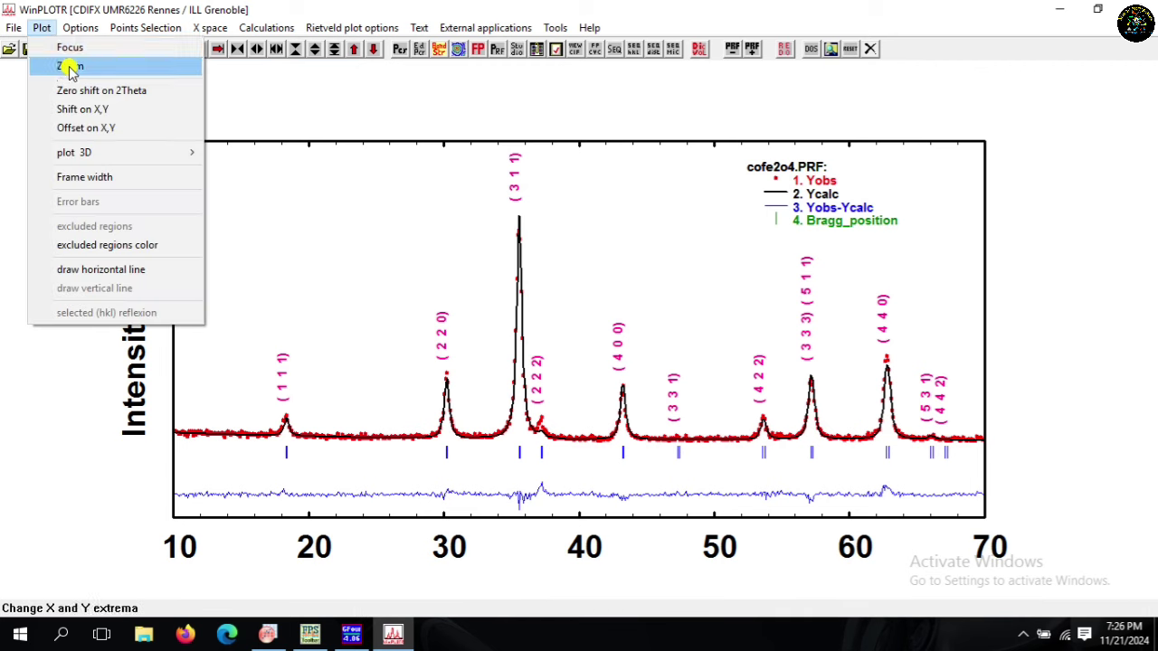
pyautogui.moveTo(79, 28)
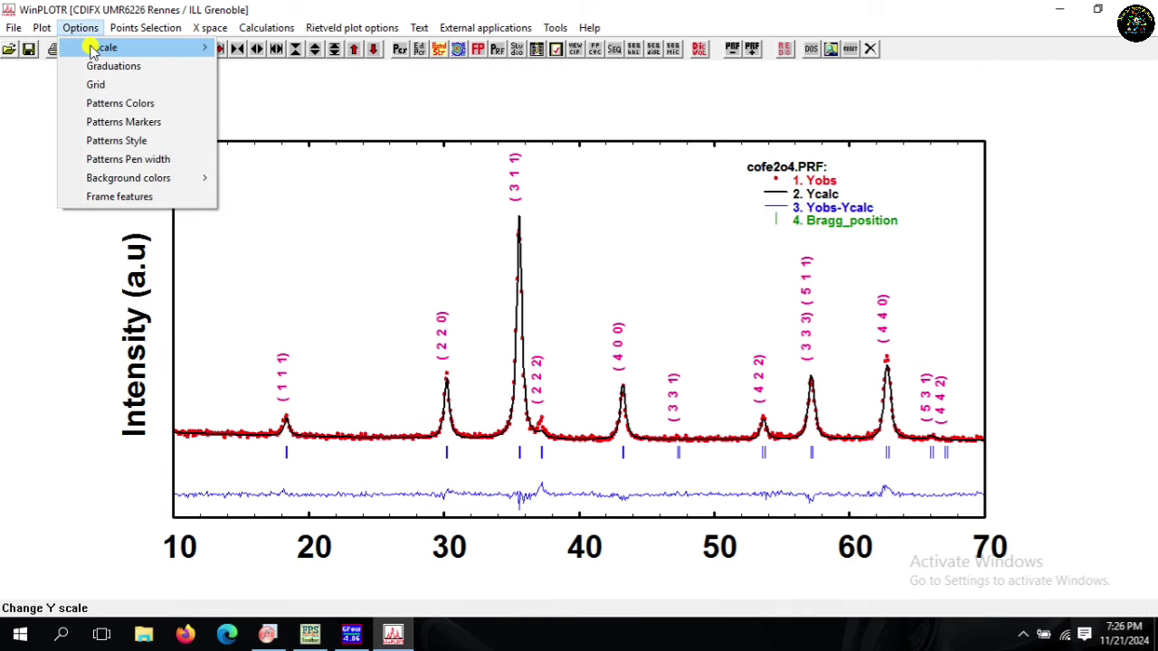
pyautogui.click(125, 103)
pyautogui.click(47, 135)
pyautogui.click(43, 159)
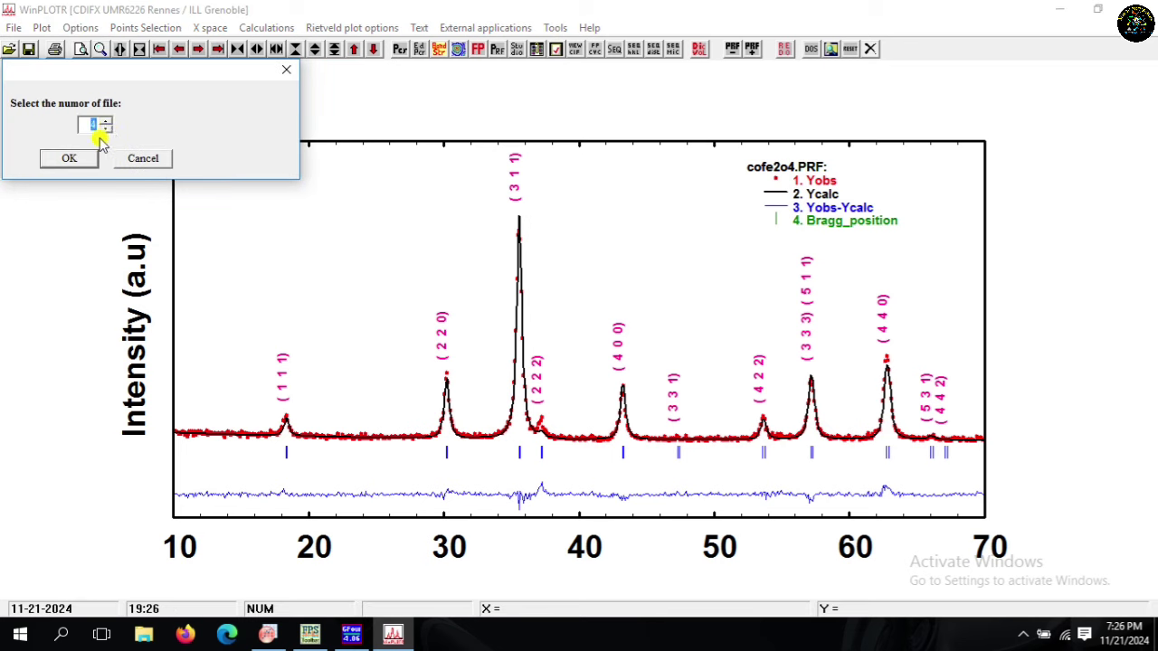
pyautogui.click(91, 156)
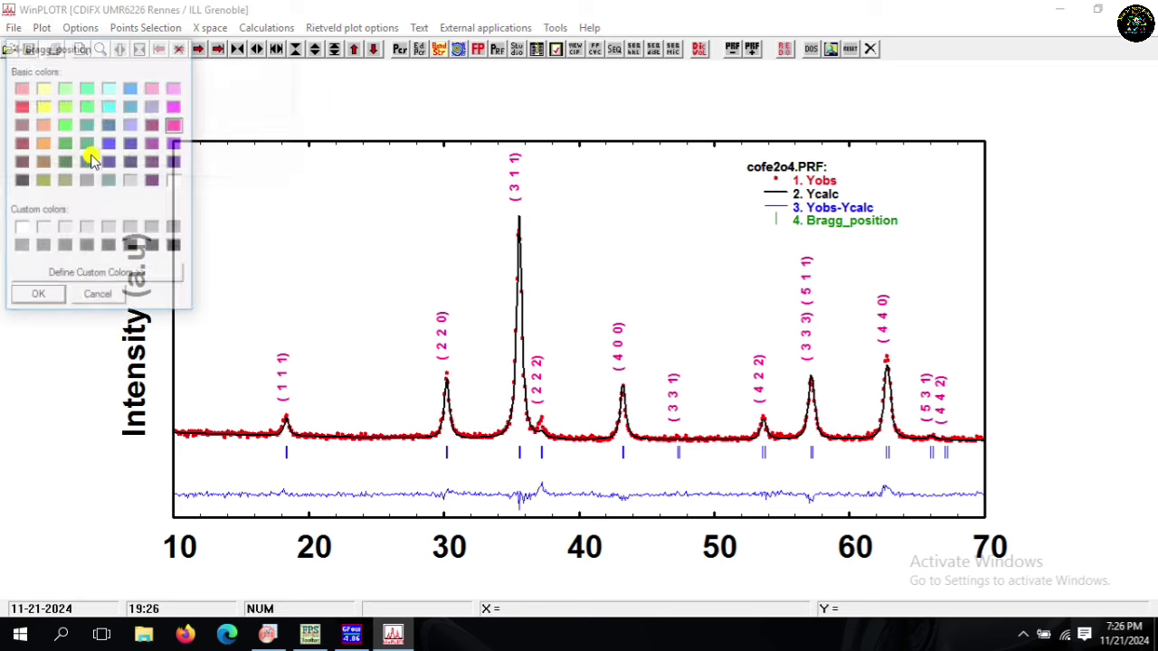
pyautogui.click(38, 297)
# Step: Change the color of pattern 3, the Yobs-Ycalc difference curve, to green
pyautogui.click(81, 28)
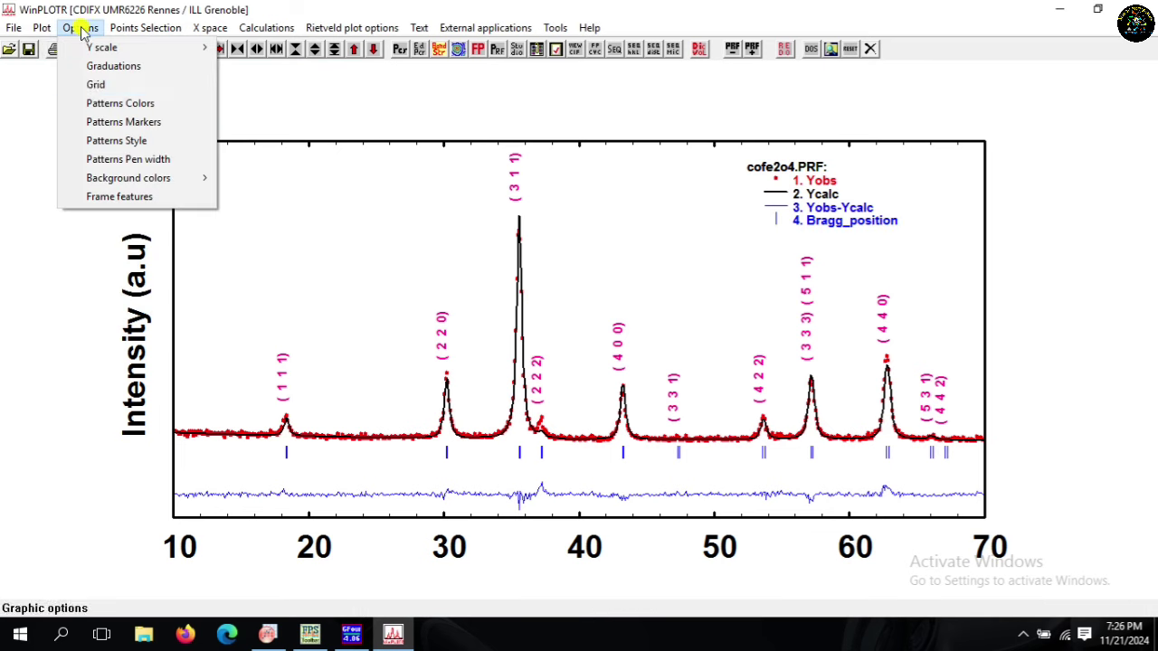
pyautogui.click(114, 103)
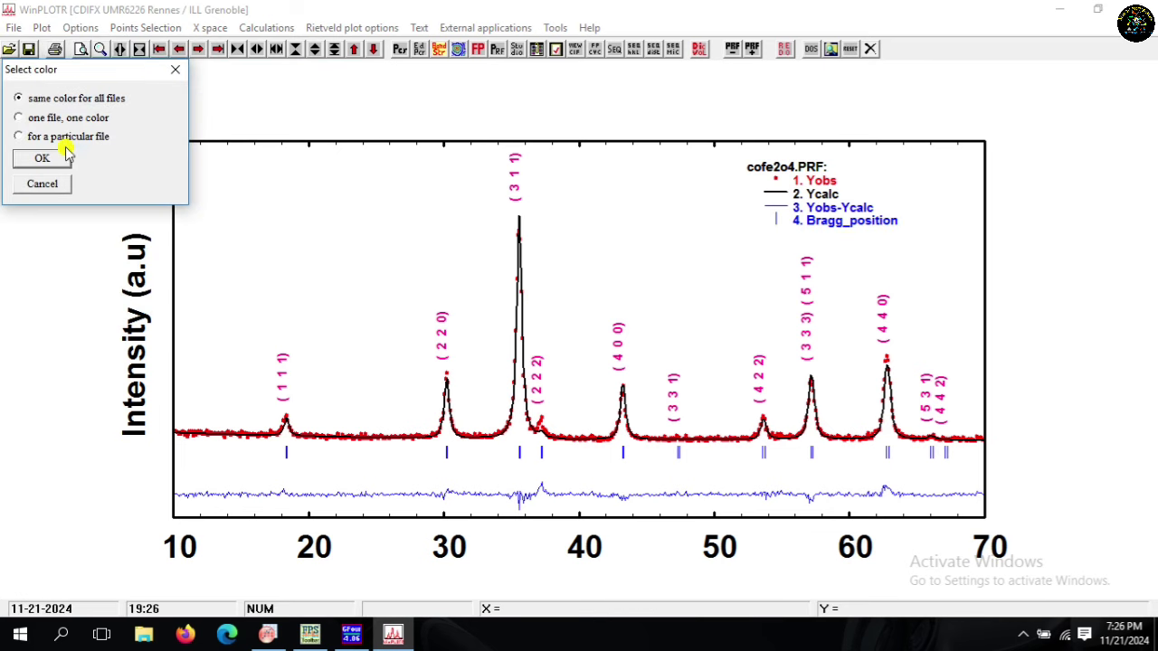
pyautogui.click(57, 136)
pyautogui.click(52, 160)
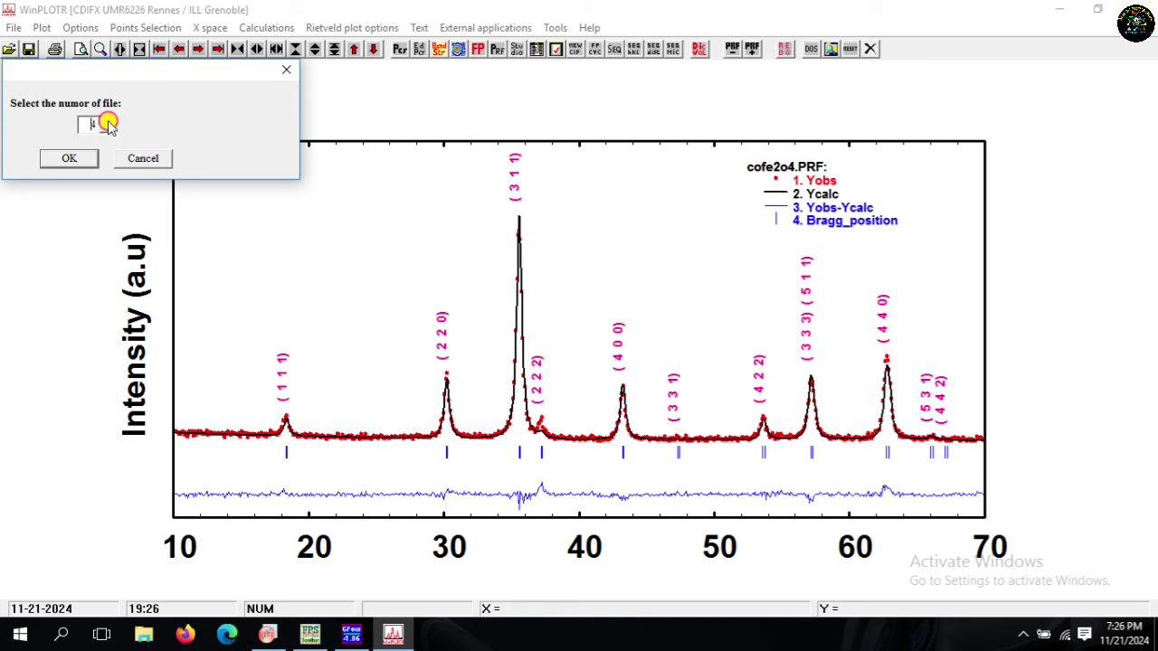
pyautogui.click(107, 124)
pyautogui.click(70, 161)
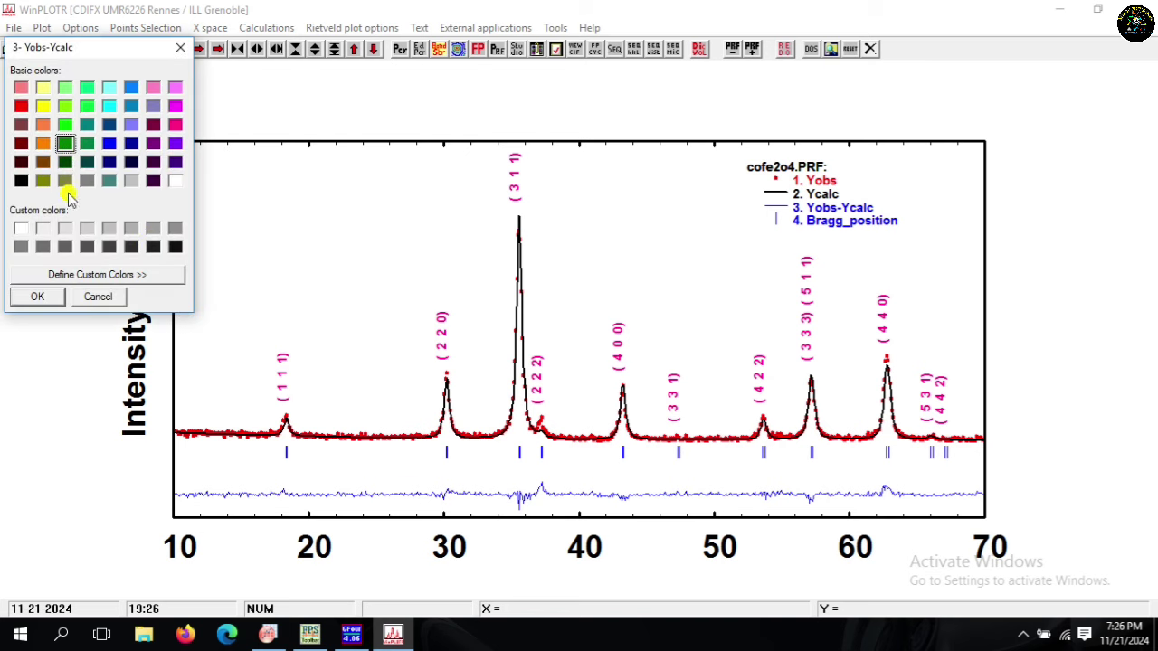
pyautogui.click(38, 297)
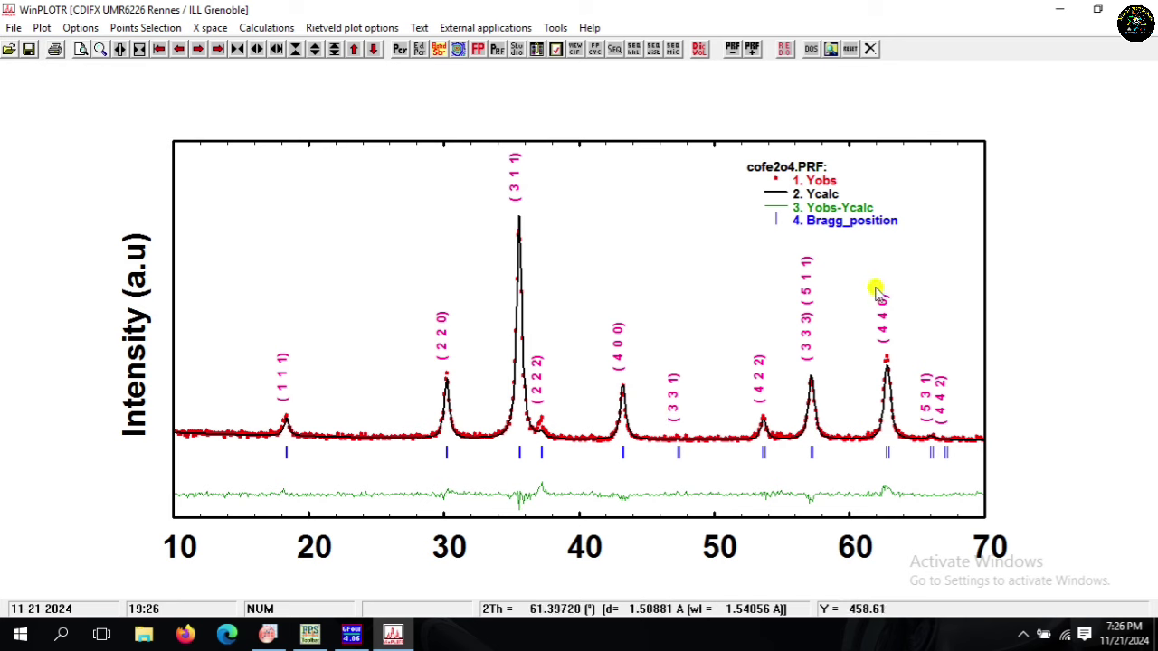
# Step: Apply circle markers to pattern 3, the Yobs-Ycalc difference curve
pyautogui.click(79, 28)
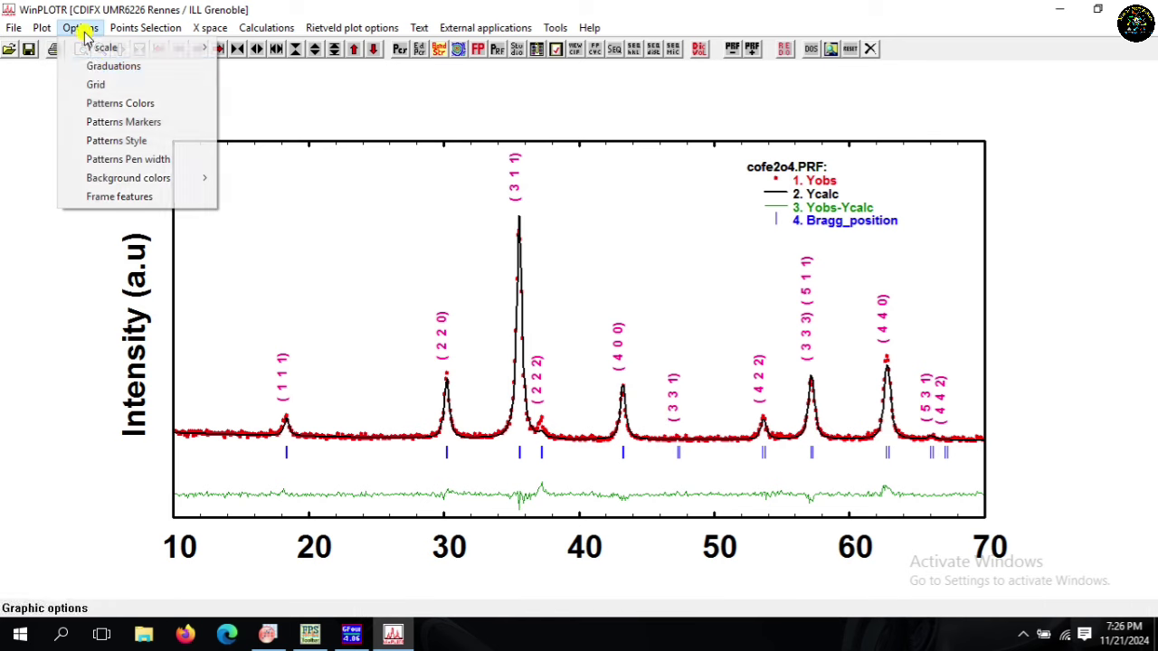
pyautogui.click(98, 118)
pyautogui.click(68, 138)
pyautogui.click(42, 158)
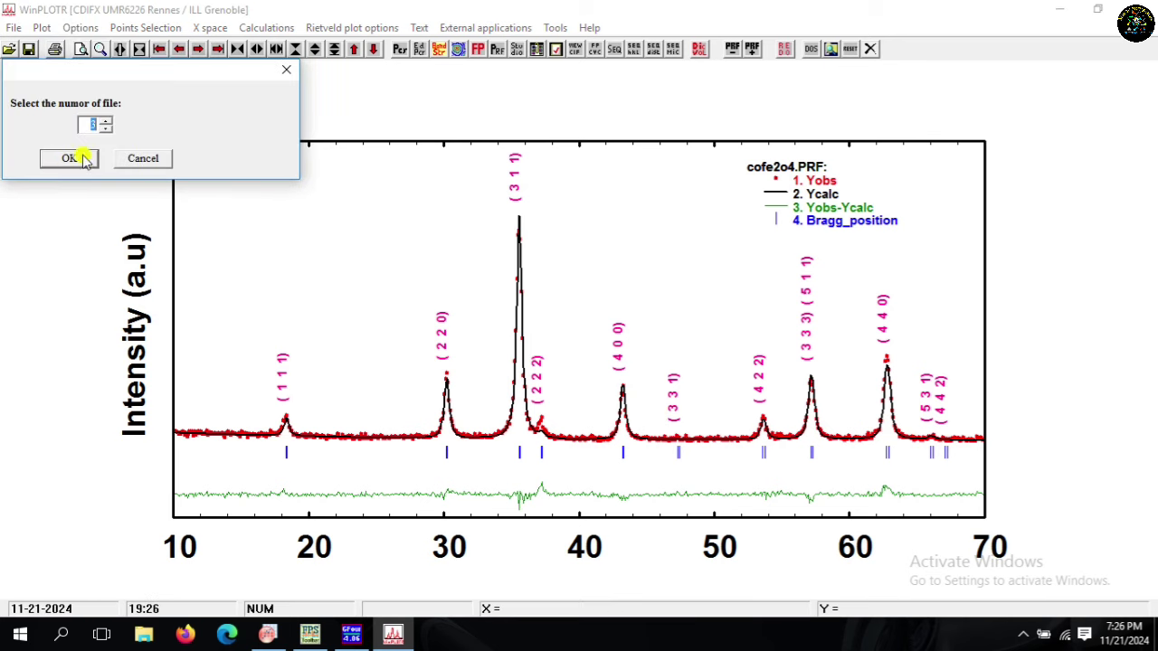
pyautogui.click(86, 160)
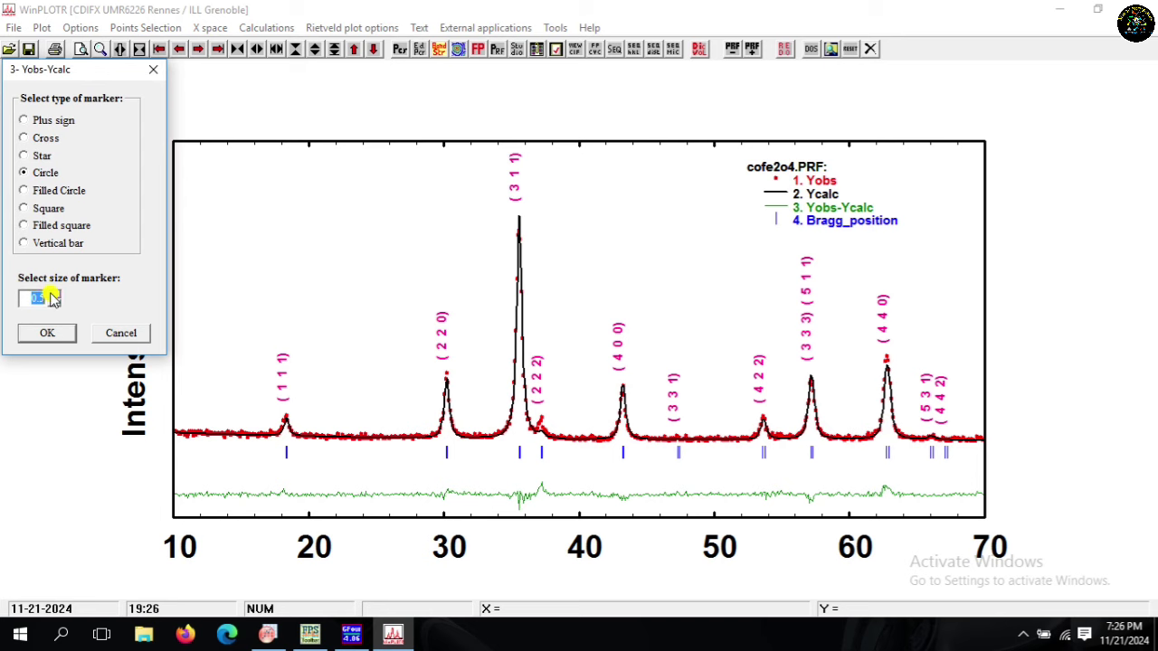
pyautogui.click(52, 334)
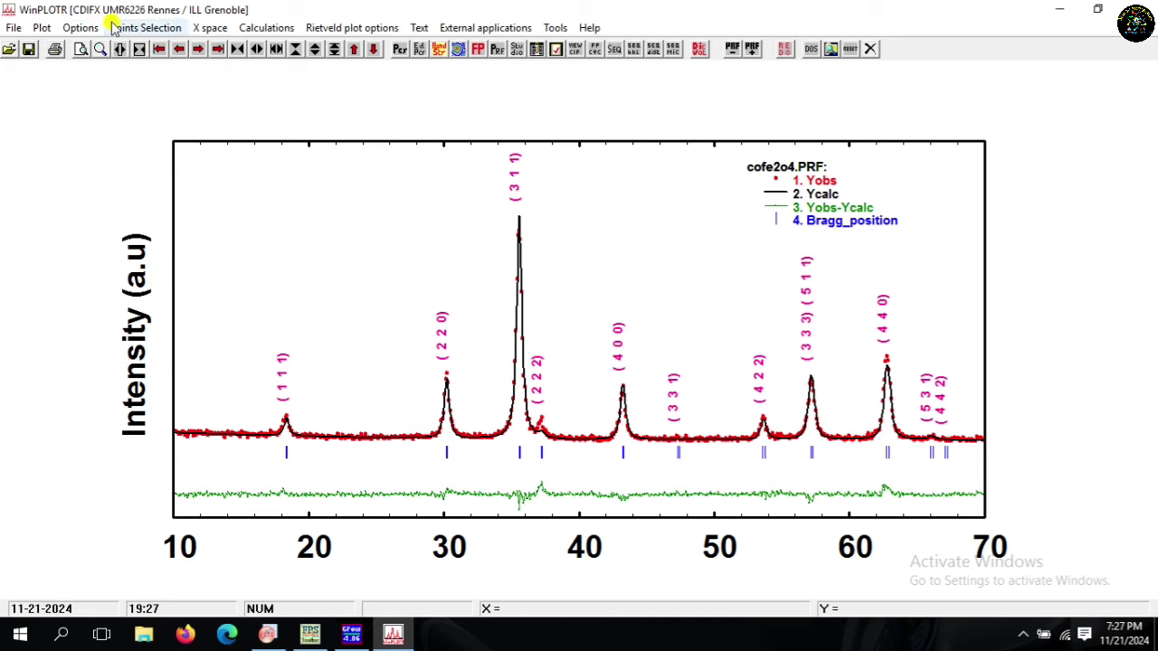
pyautogui.click(45, 29)
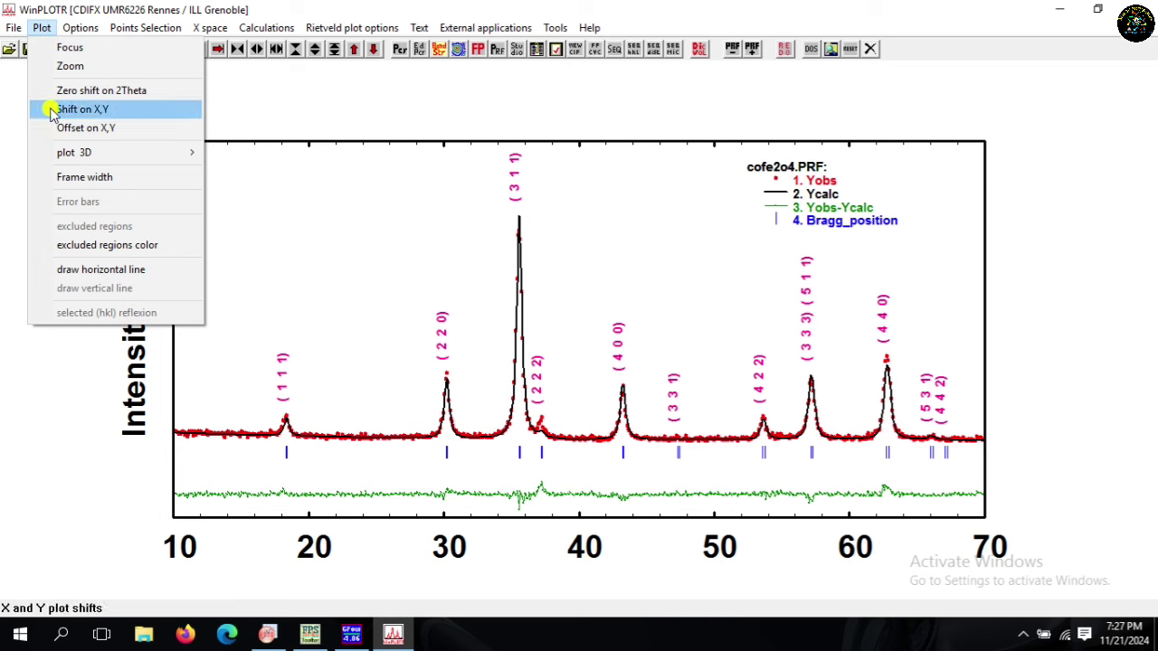
pyautogui.click(290, 121)
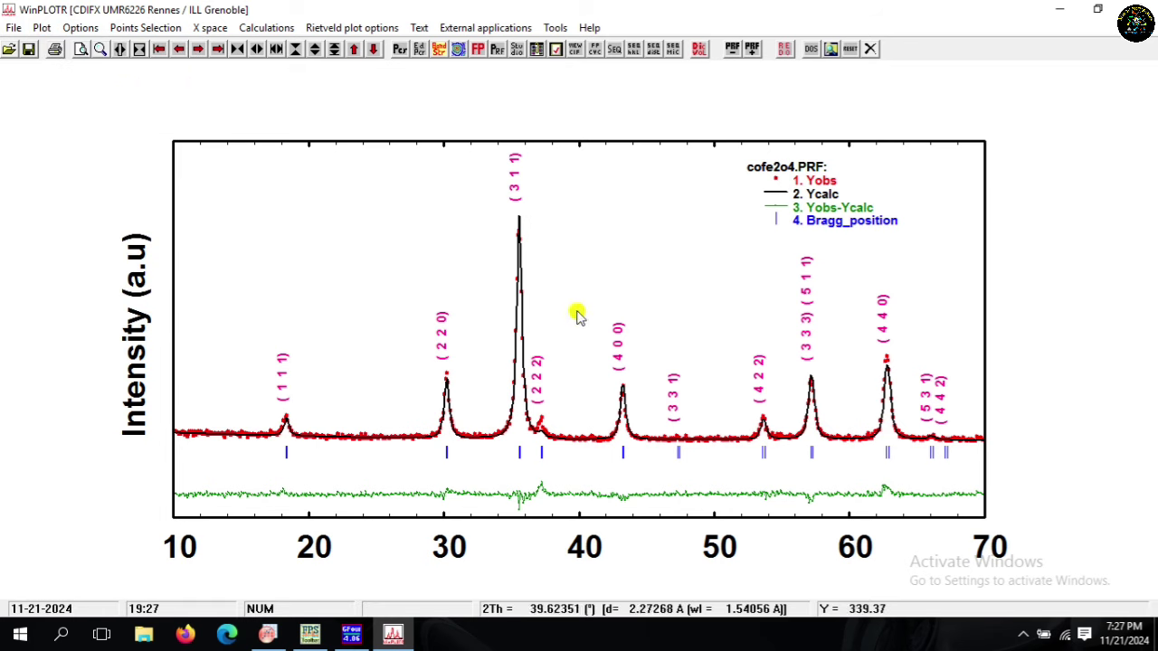
pyautogui.click(623, 314)
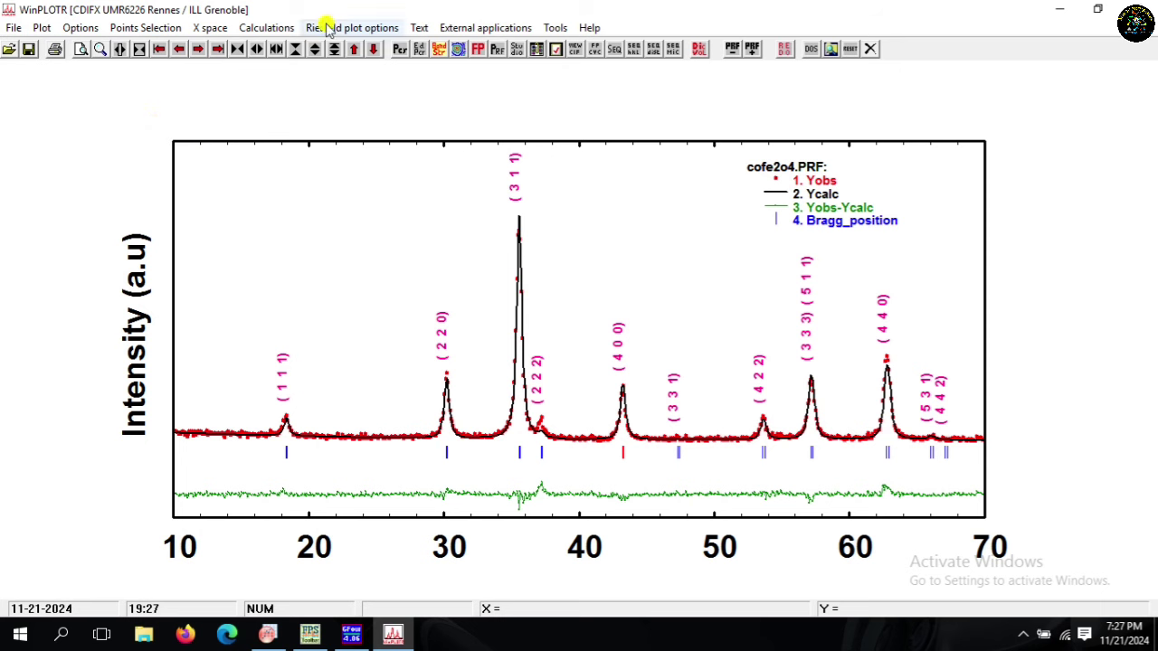
# Step: Export the refined plot as a bitmap file named CoFe2O4_Rietveld in the CoFe2O4 folder
pyautogui.click(13, 28)
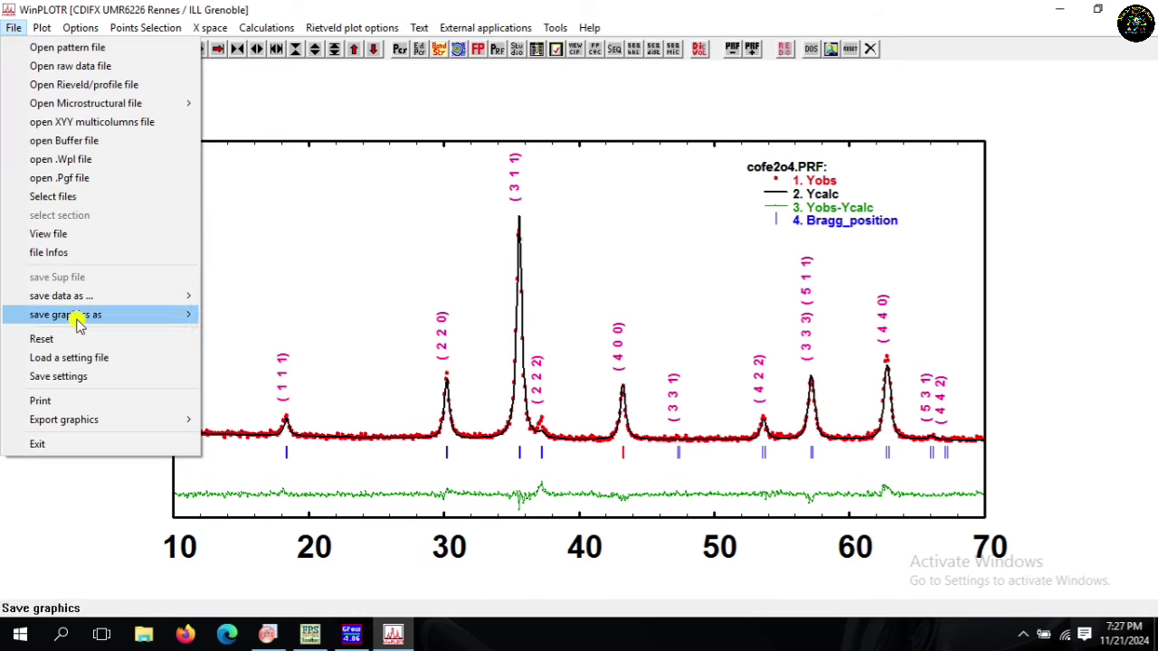
pyautogui.moveTo(154, 423)
pyautogui.click(277, 456)
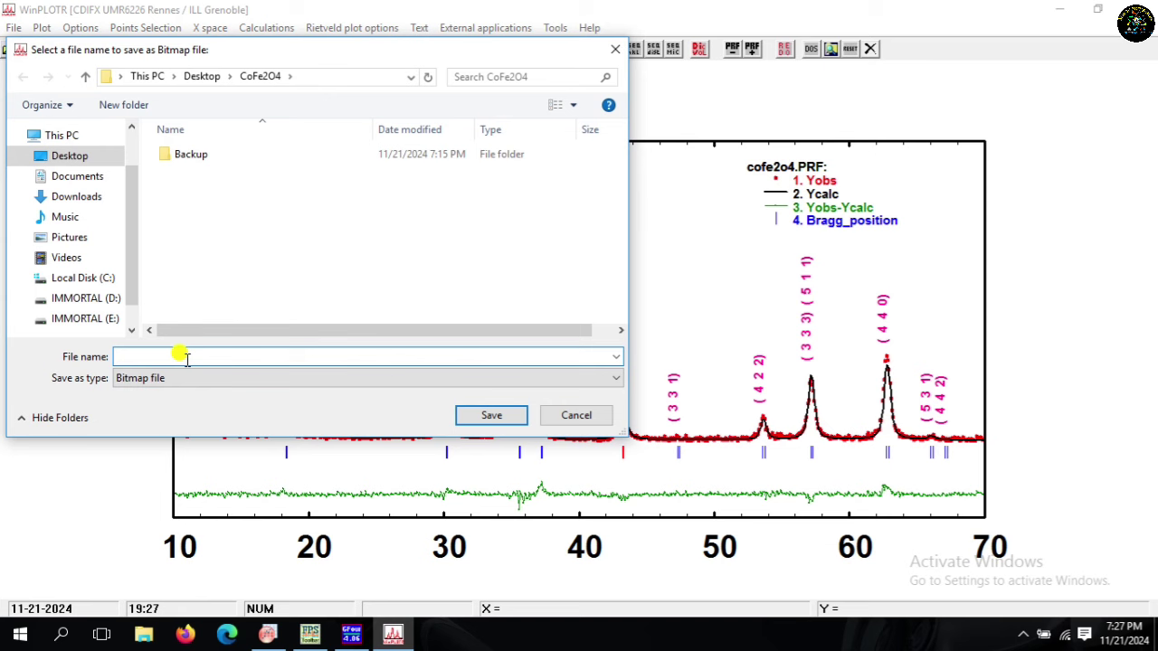
pyautogui.write('C')
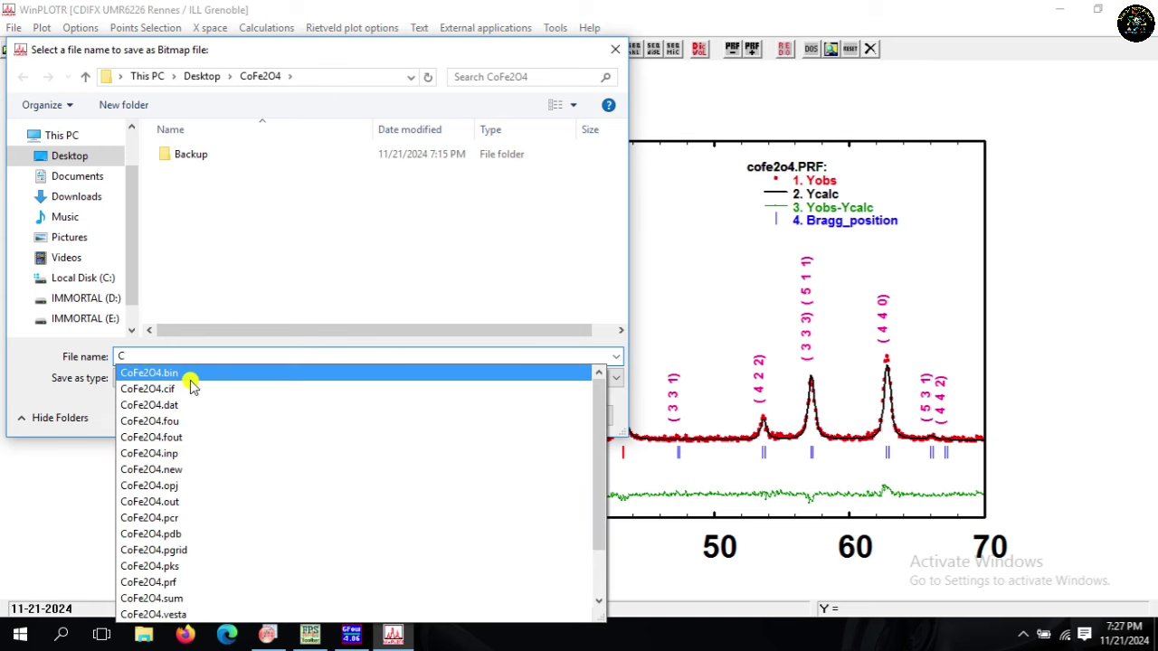
pyautogui.click(185, 373)
pyautogui.click(198, 357)
pyautogui.press('BackSpace')
pyautogui.press('BackSpace')
pyautogui.press('BackSpace')
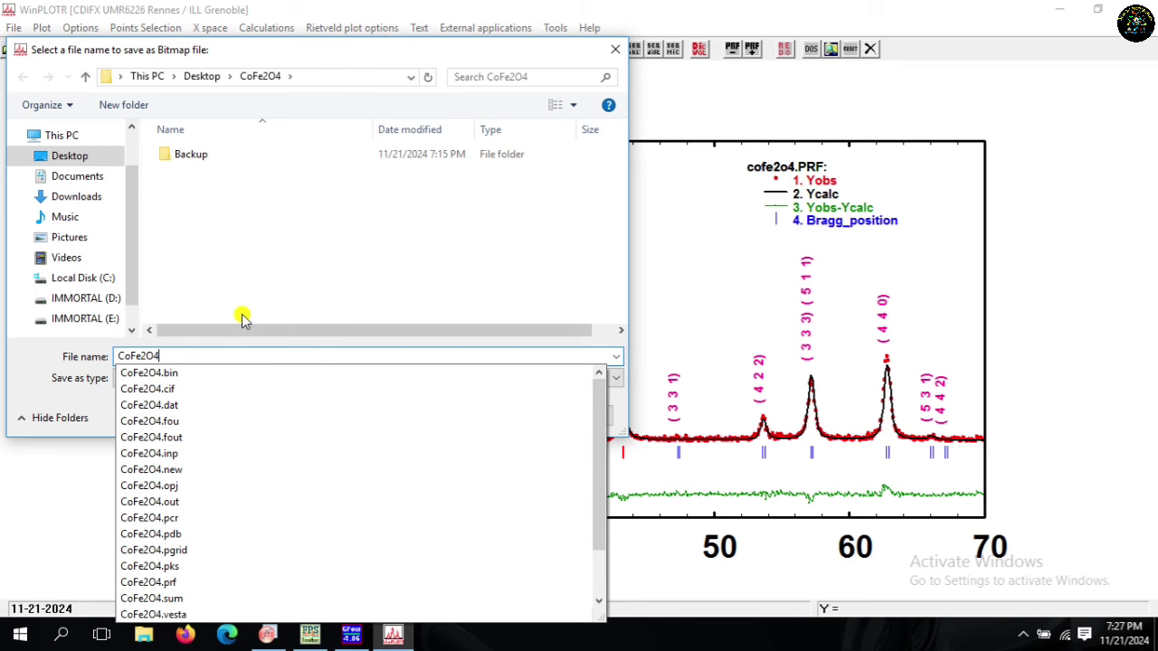
pyautogui.write('_')
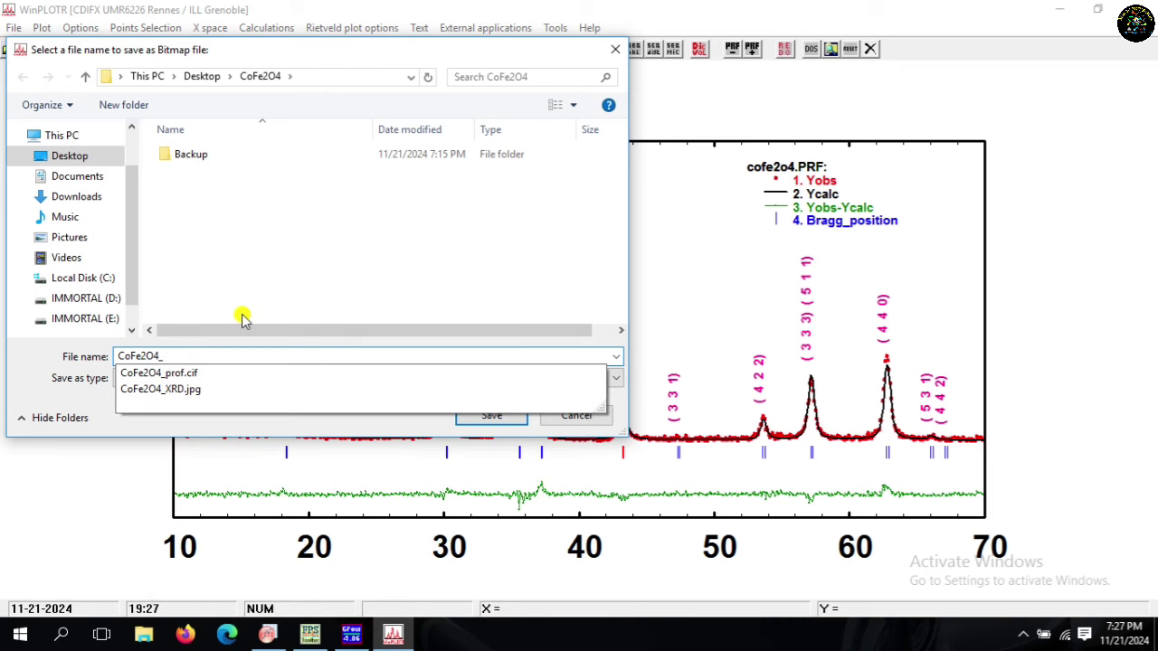
pyautogui.write('Rietveld')
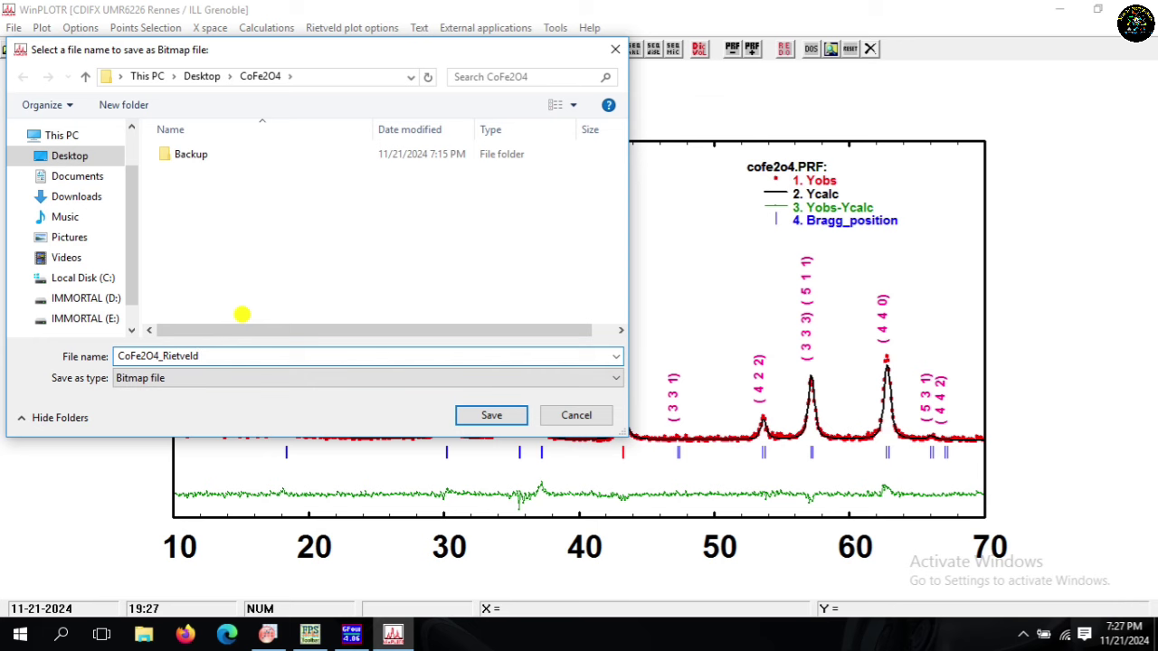
pyautogui.click(465, 416)
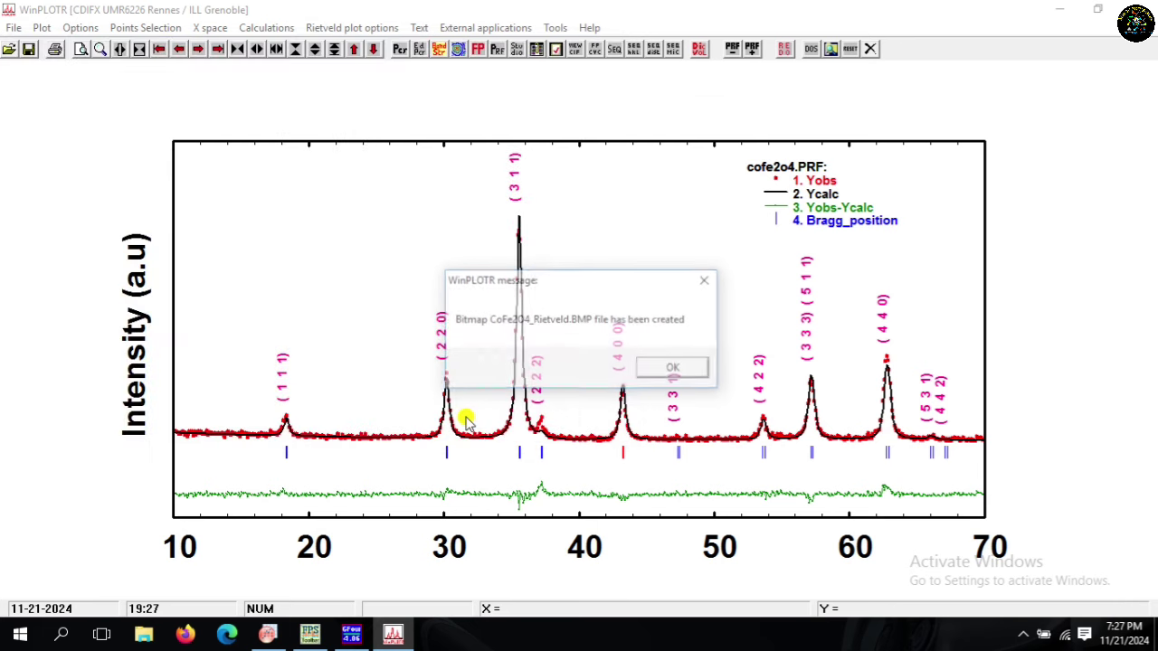
pyautogui.click(647, 368)
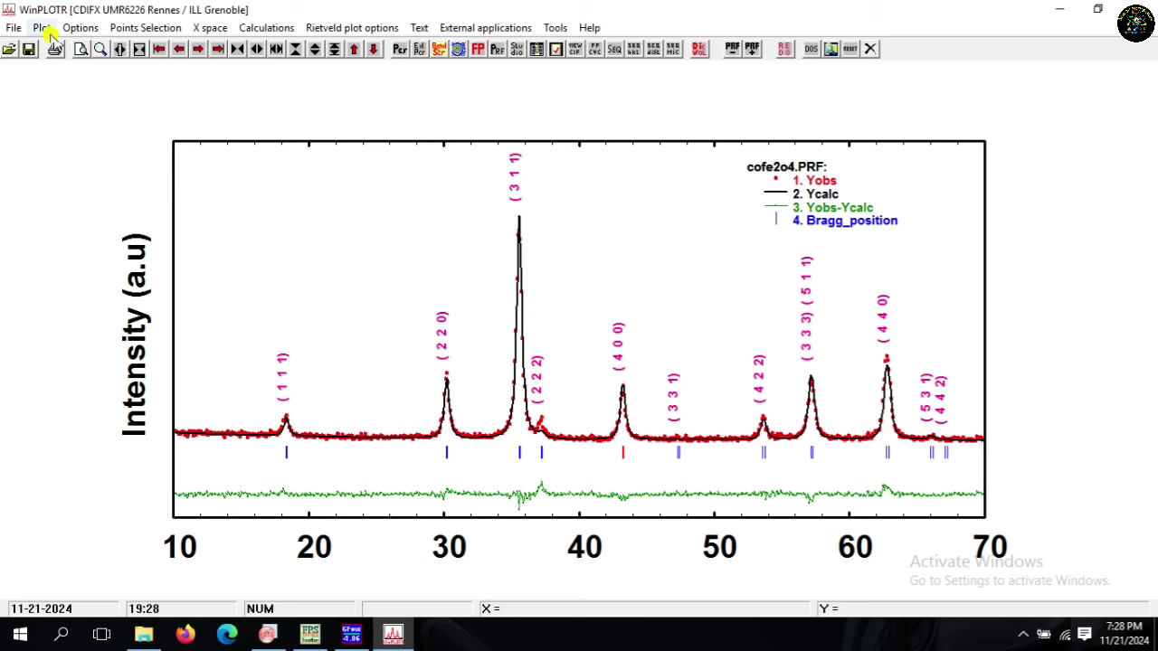
# Step: Enlarge the circle markers of pattern 1, Yobs, in the refined plot
pyautogui.click(42, 28)
pyautogui.moveTo(81, 27)
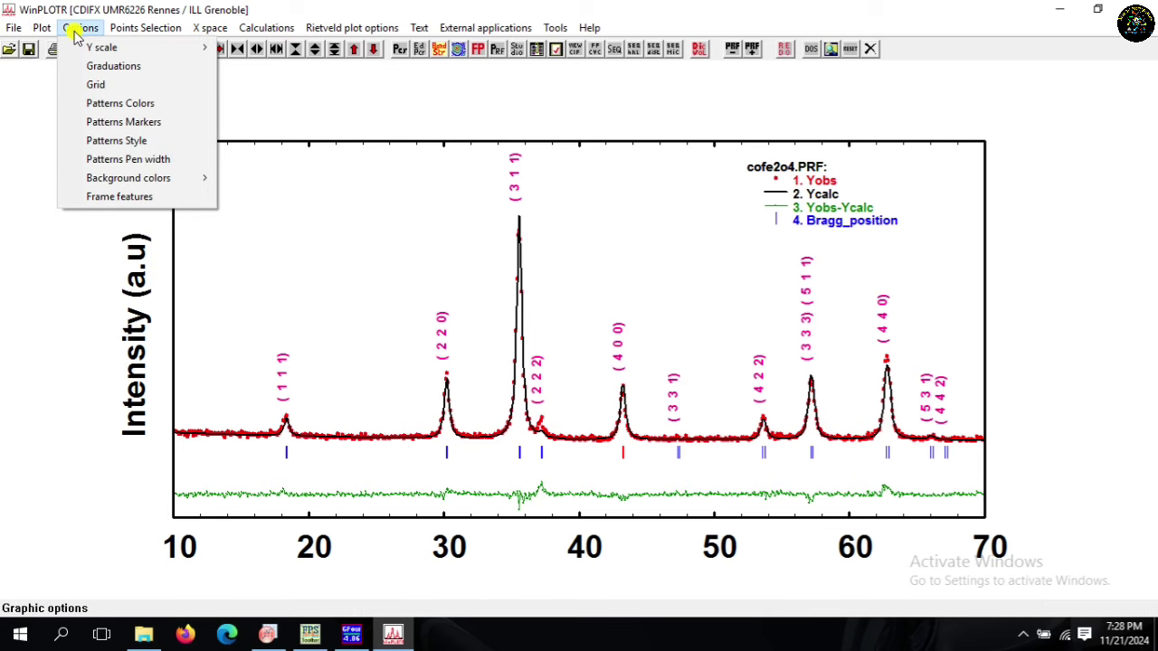
pyautogui.click(125, 119)
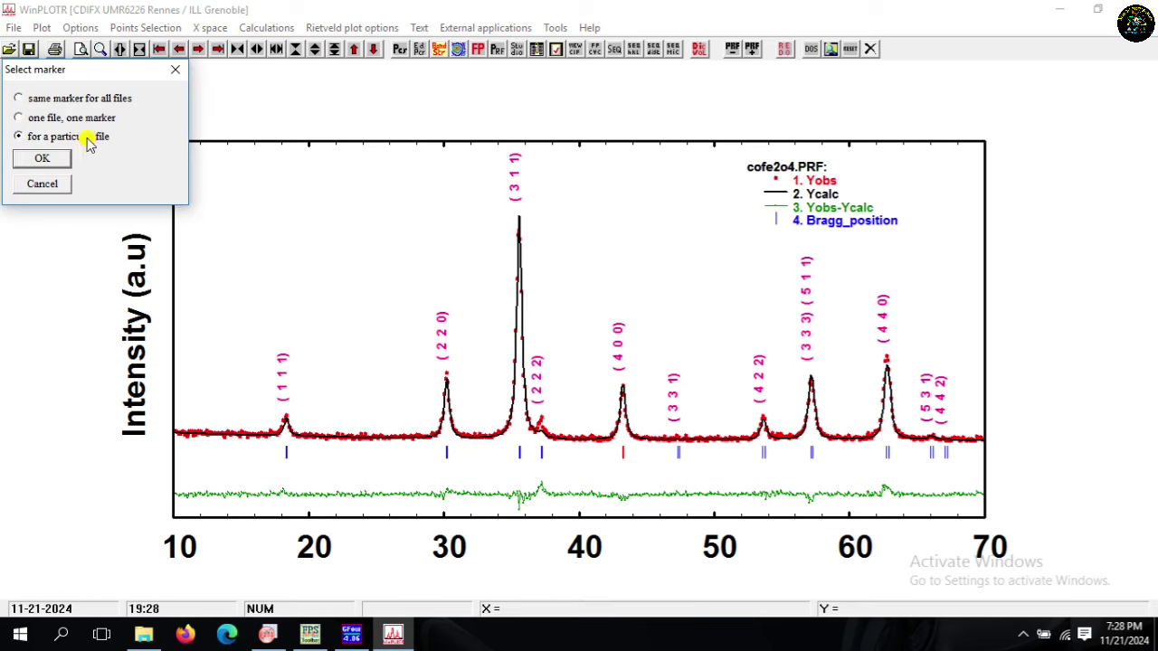
pyautogui.click(66, 166)
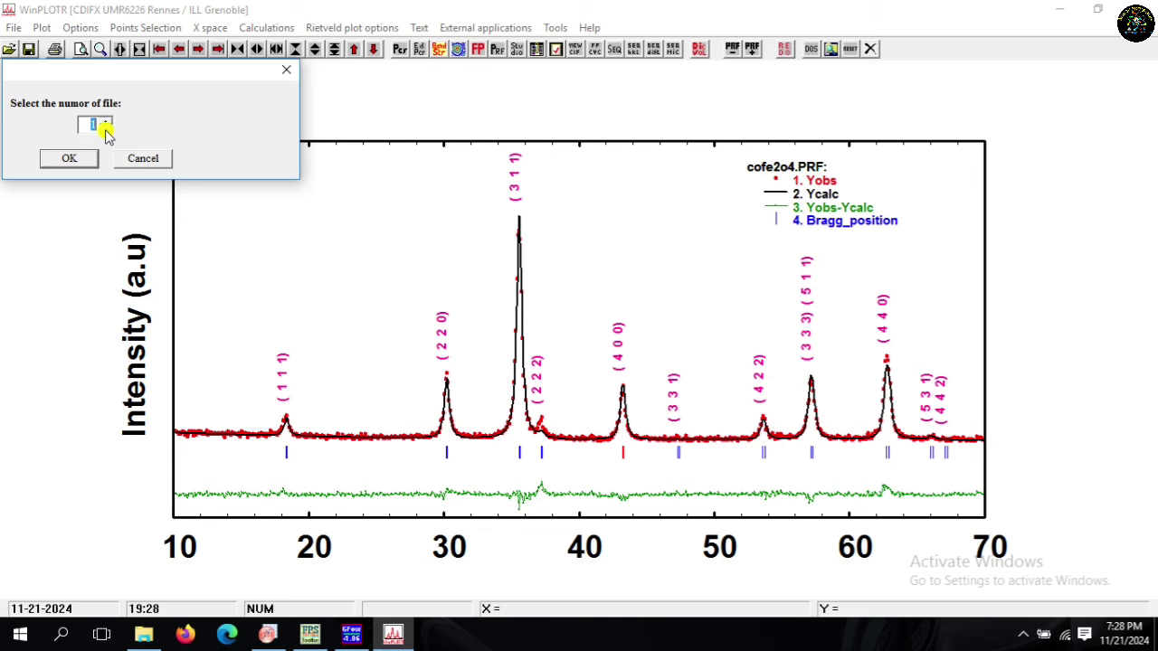
pyautogui.click(78, 158)
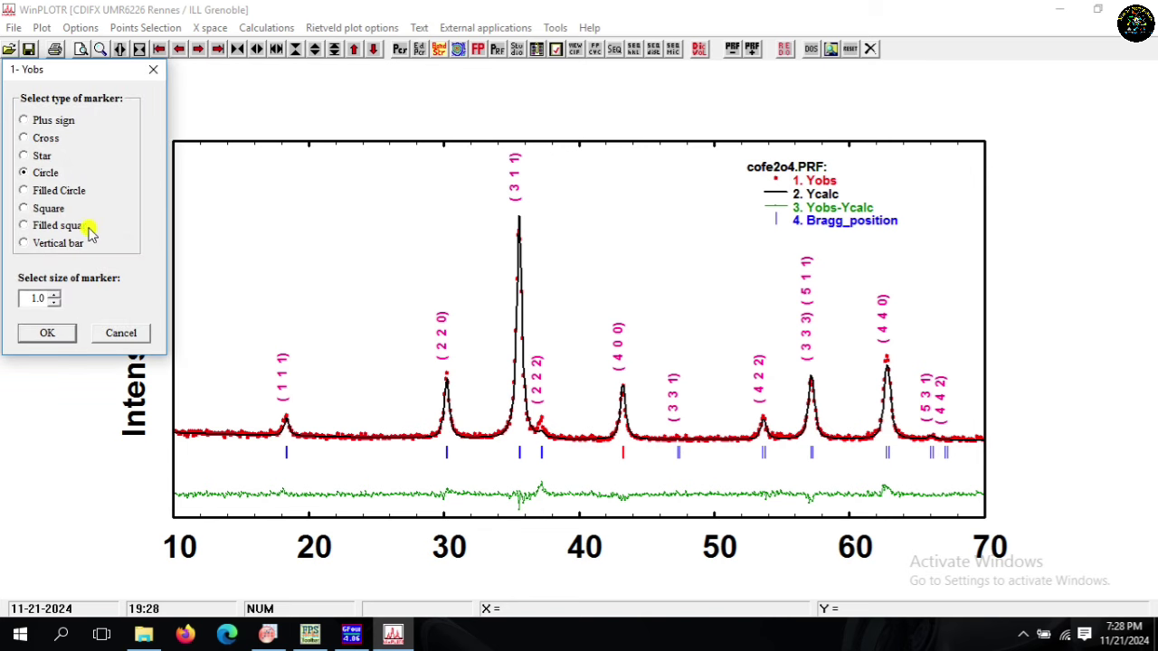
pyautogui.click(47, 335)
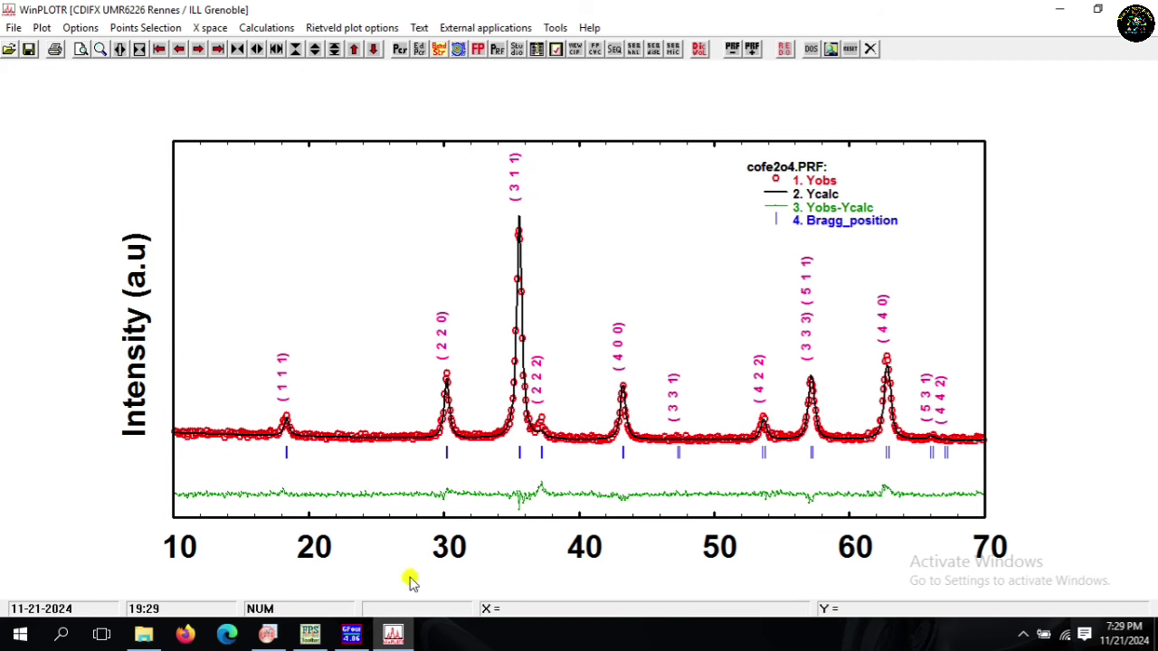
# Step: Review the Fourier contour map and the refined pattern plot, and minimize both windows to reveal the desktop
pyautogui.click(351, 633)
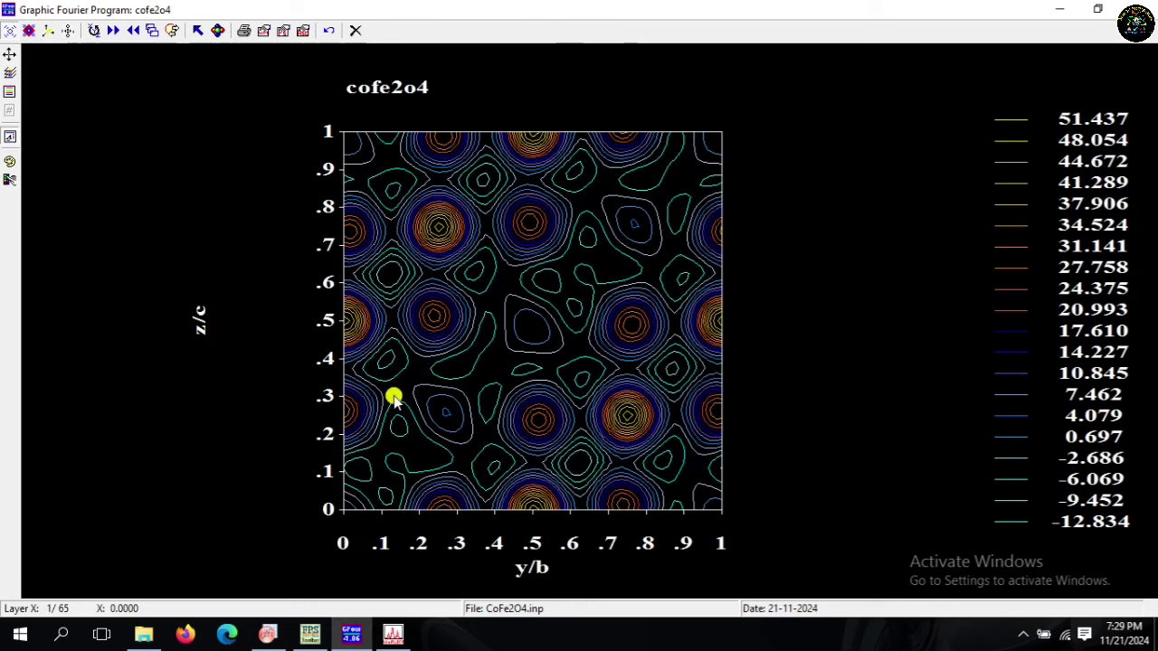
pyautogui.click(267, 633)
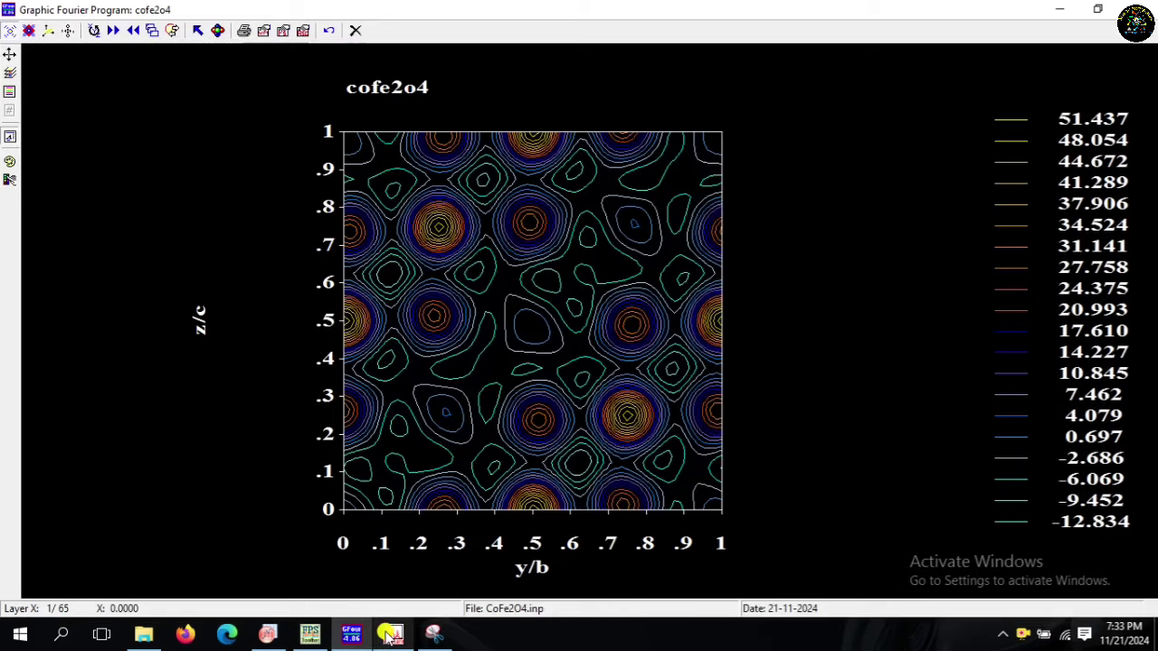
pyautogui.click(389, 634)
pyautogui.click(353, 634)
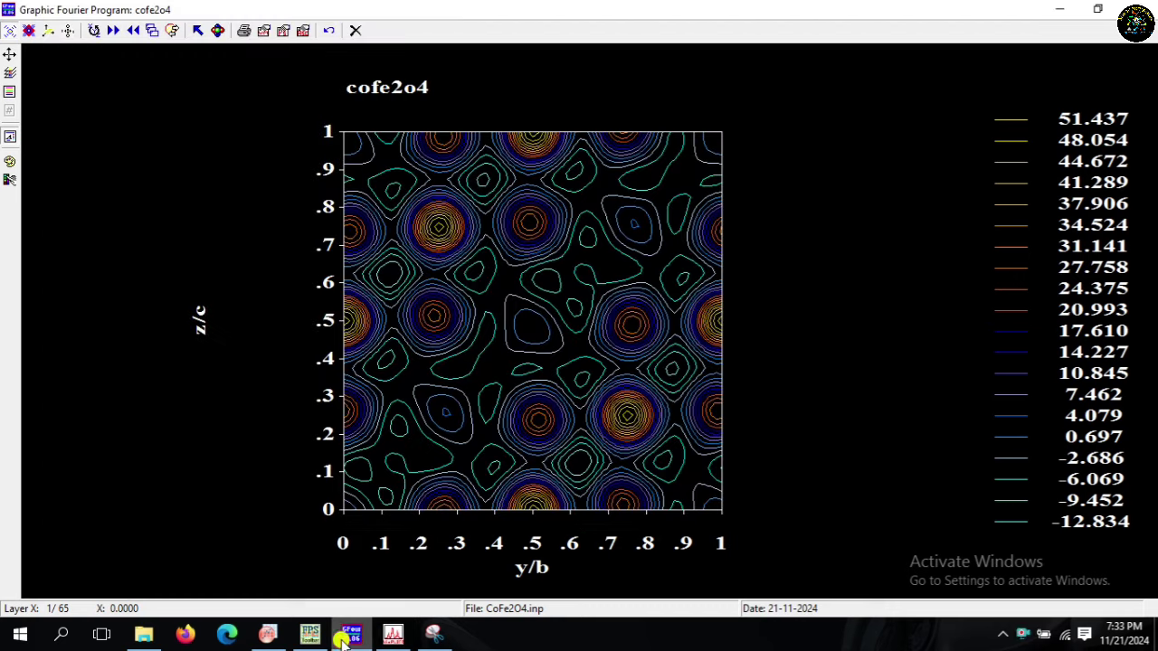
pyautogui.click(393, 634)
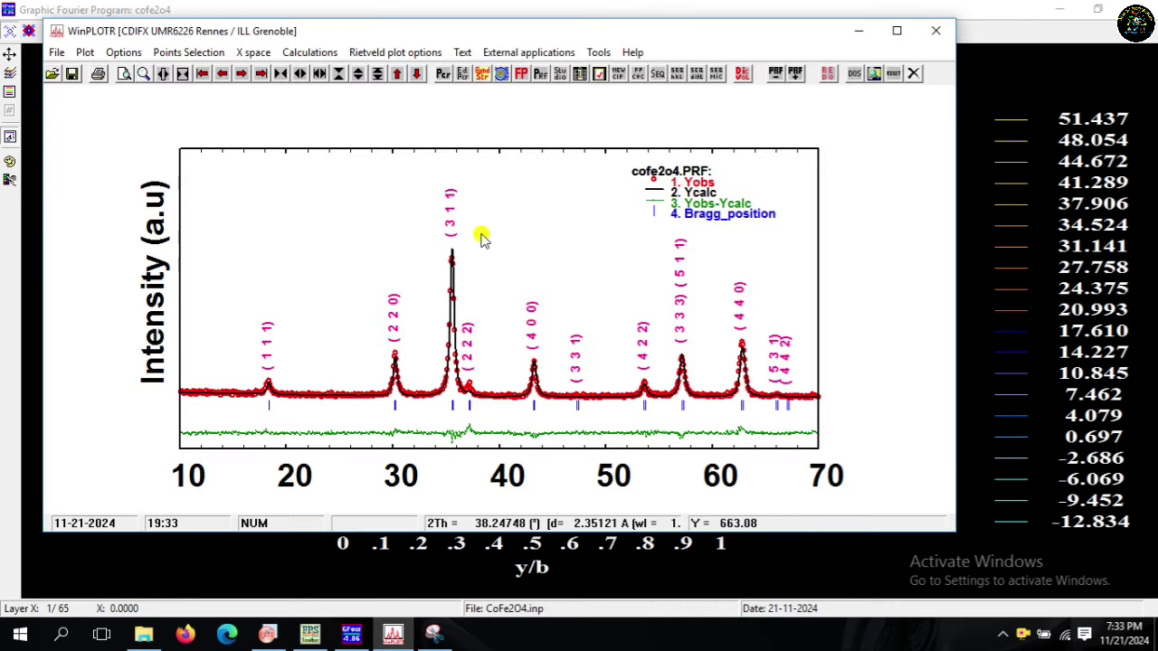
pyautogui.click(859, 31)
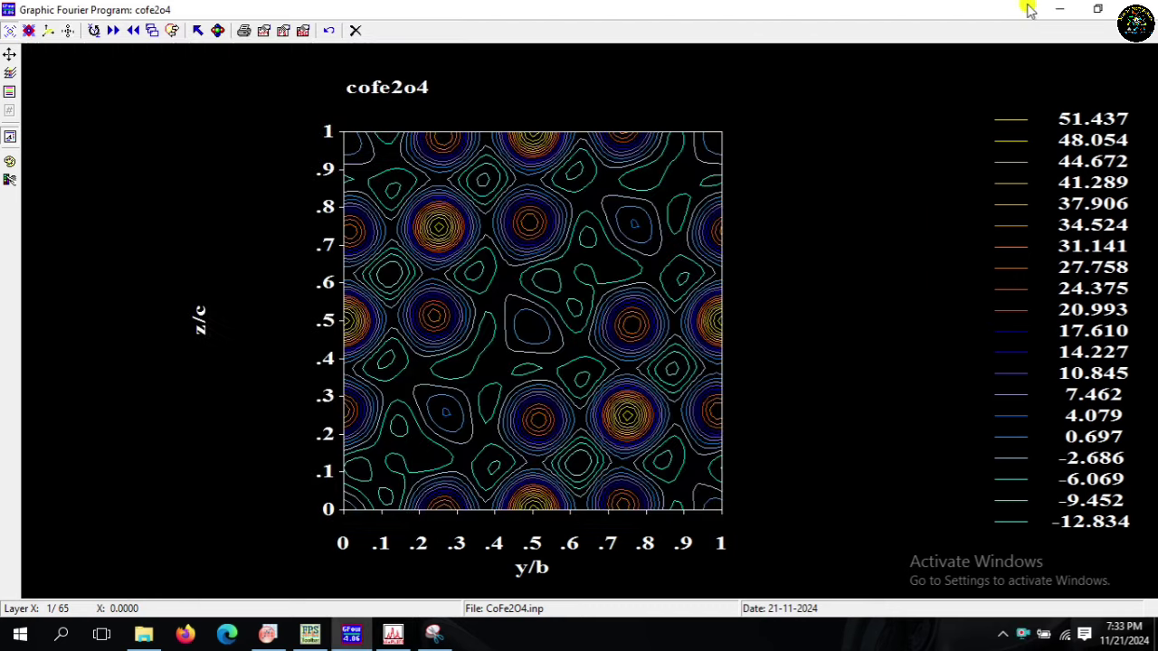
pyautogui.click(1054, 9)
pyautogui.click(1055, 9)
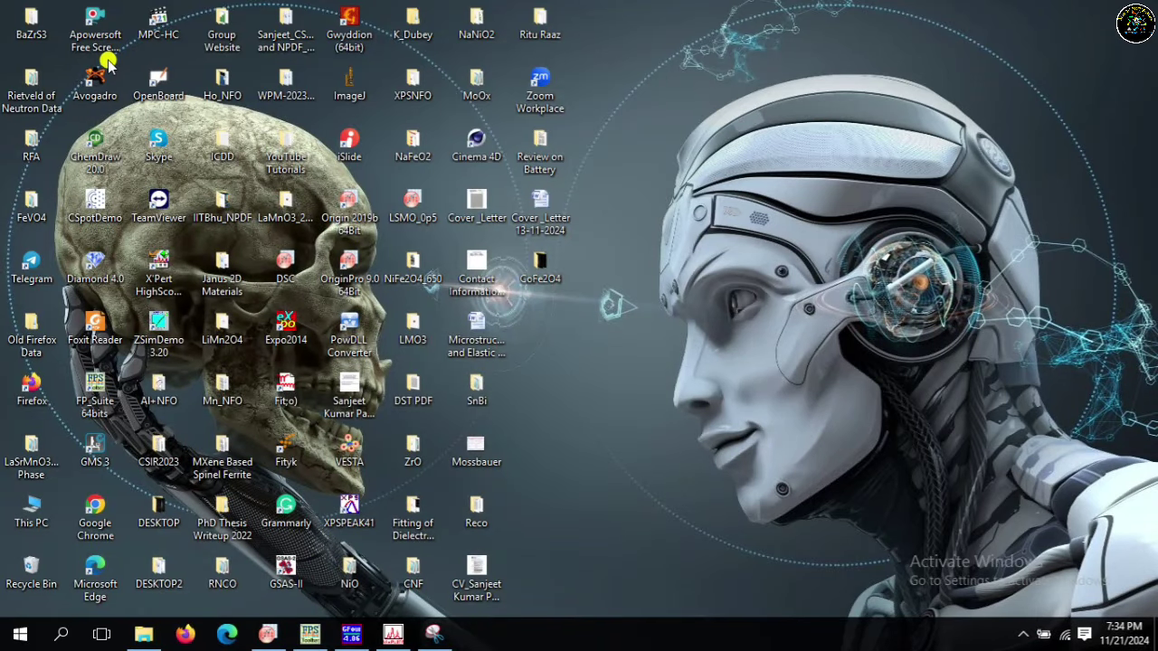
# Step: Launch the VESTA application from the Software\VESTA-win64 folder on the IMMORTAL (E:) drive
pyautogui.doubleClick(48, 512)
pyautogui.click(670, 327)
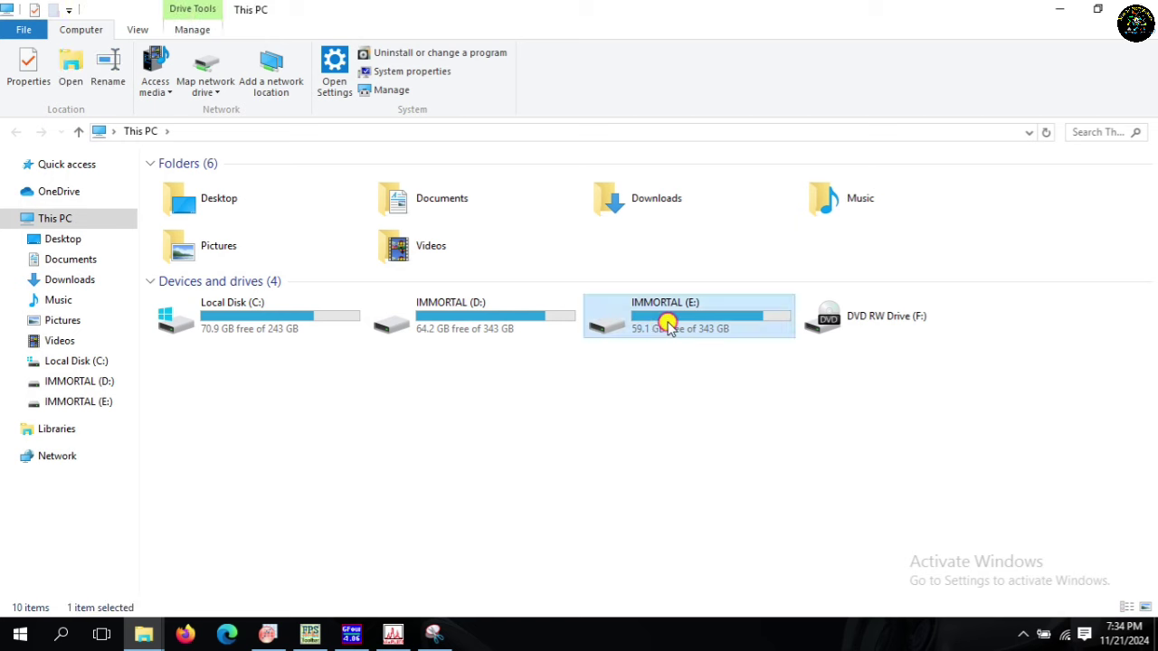
pyautogui.doubleClick(667, 326)
pyautogui.doubleClick(222, 483)
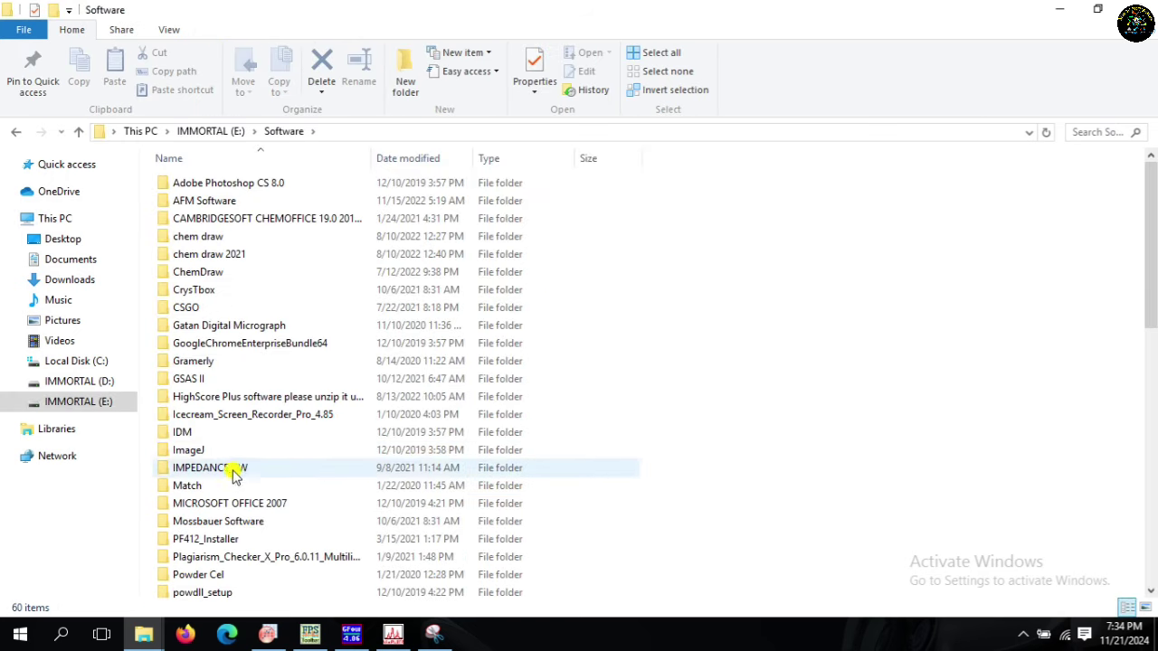
pyautogui.scroll(-4, 1126, 357)
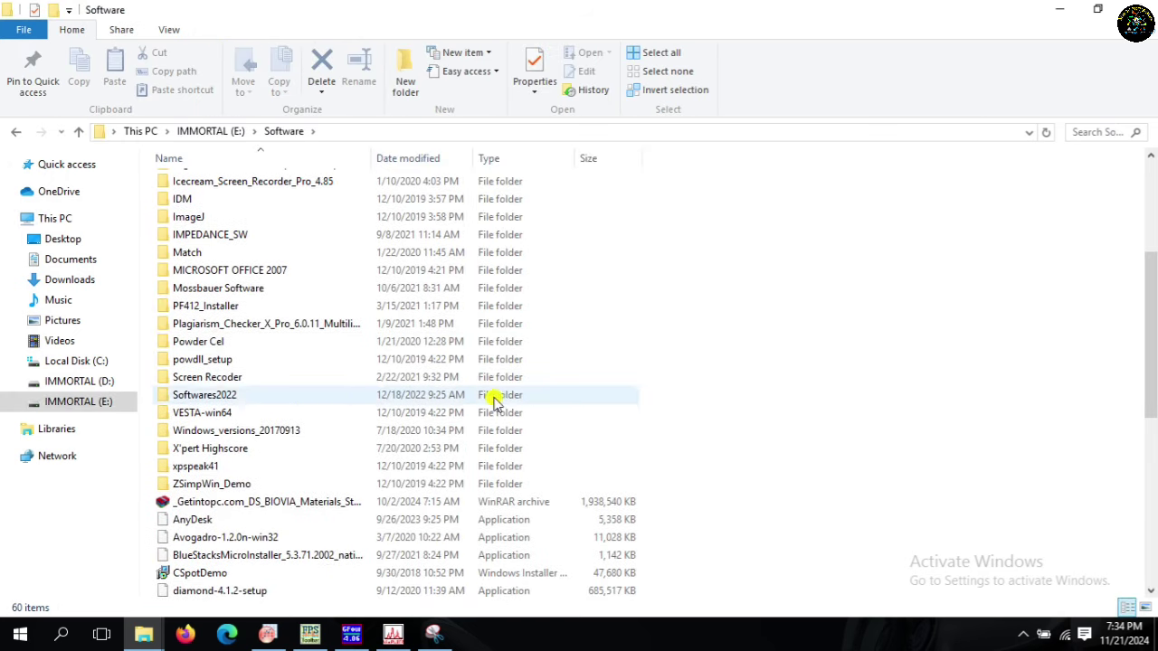
pyautogui.doubleClick(251, 413)
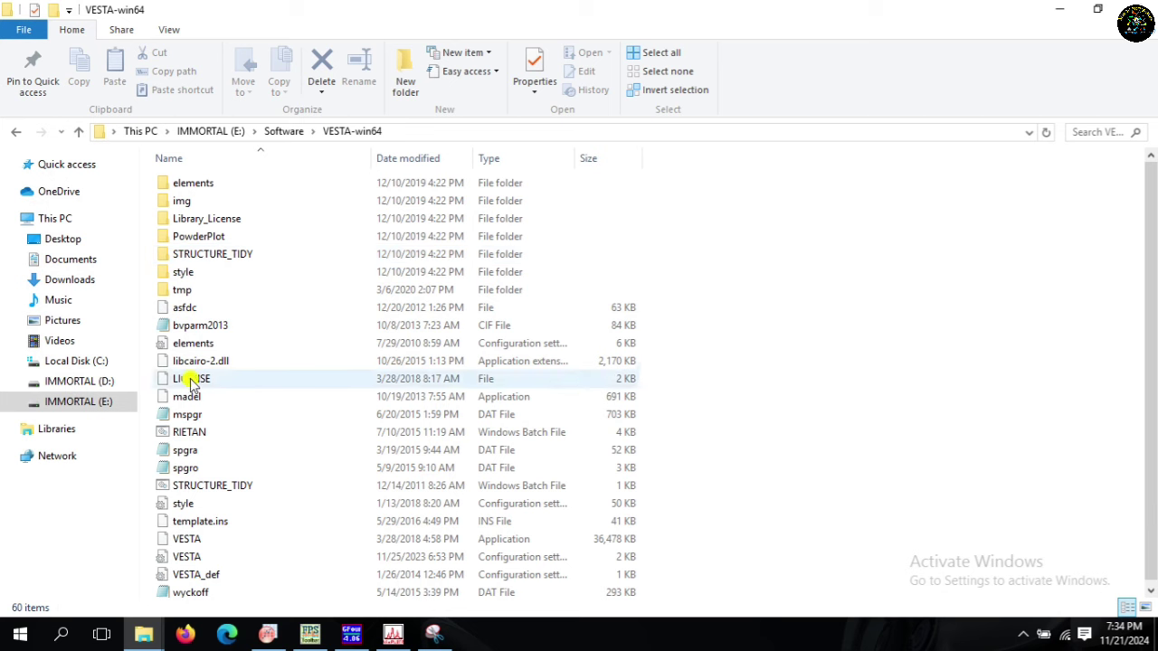
pyautogui.doubleClick(194, 539)
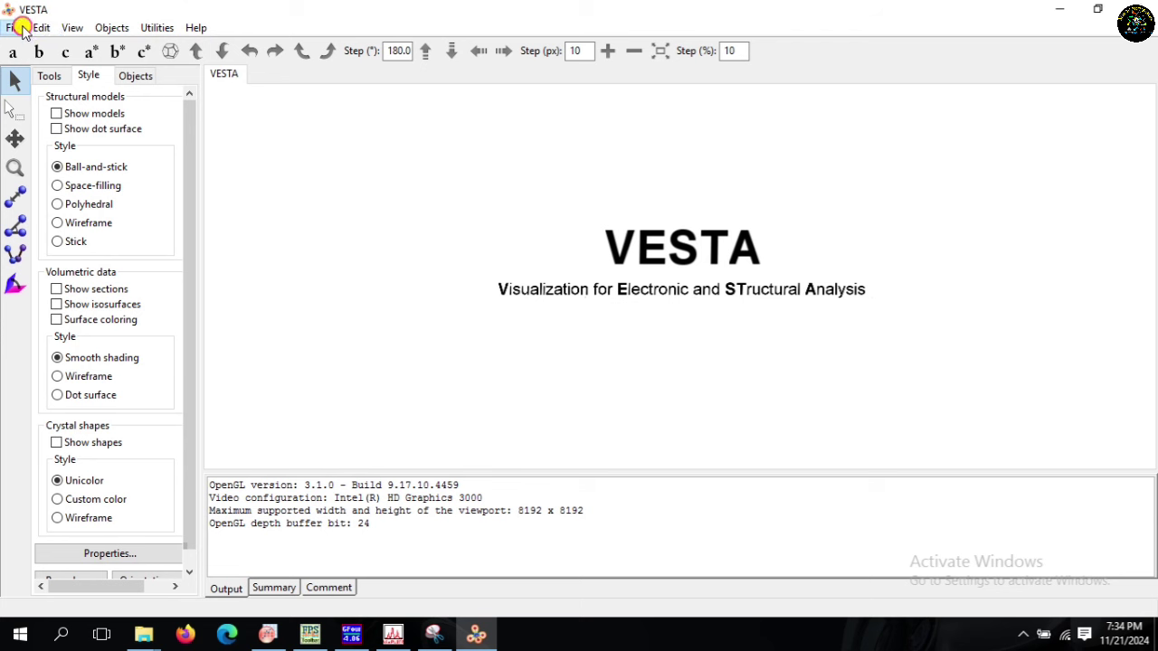
# Step: Open the CoFe2O4 CIF file from the desktop's CoFe2O4 folder, checking its file type in its properties
pyautogui.click(15, 27)
pyautogui.click(36, 88)
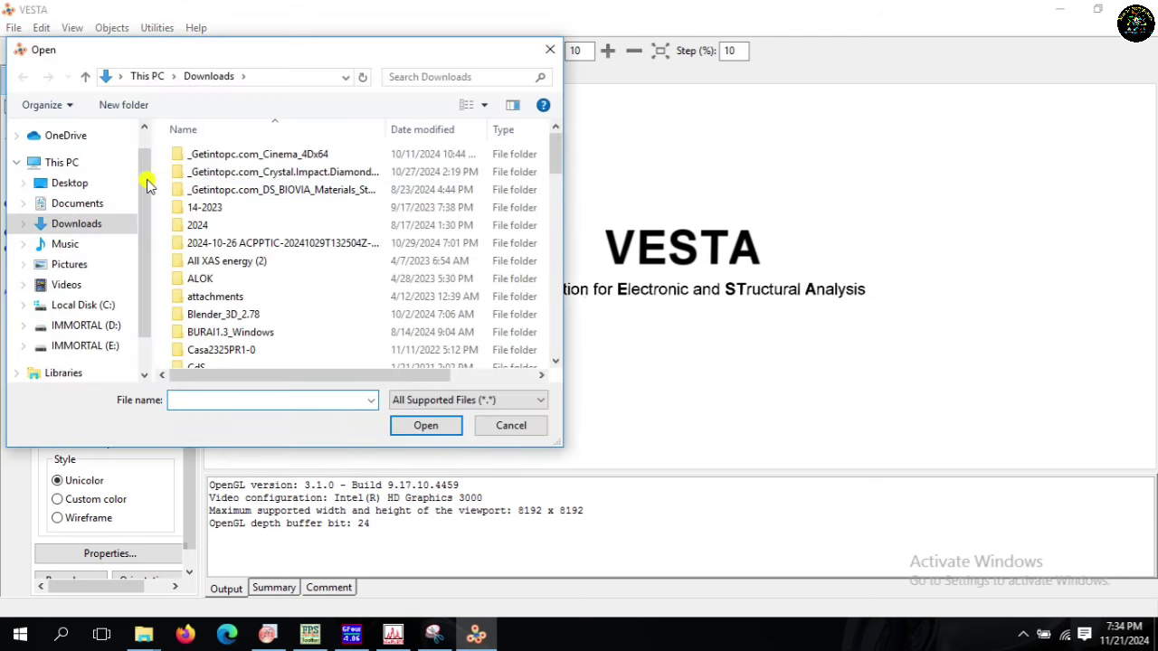
pyautogui.click(72, 184)
pyautogui.doubleClick(239, 209)
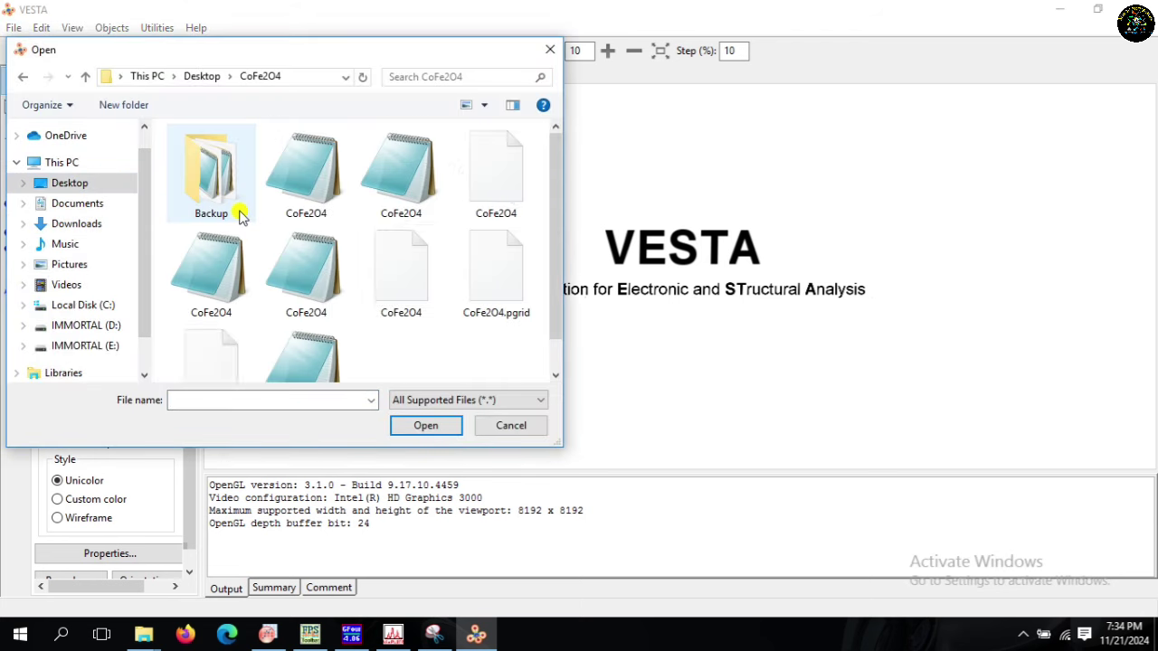
pyautogui.click(297, 199)
pyautogui.rightClick(296, 192)
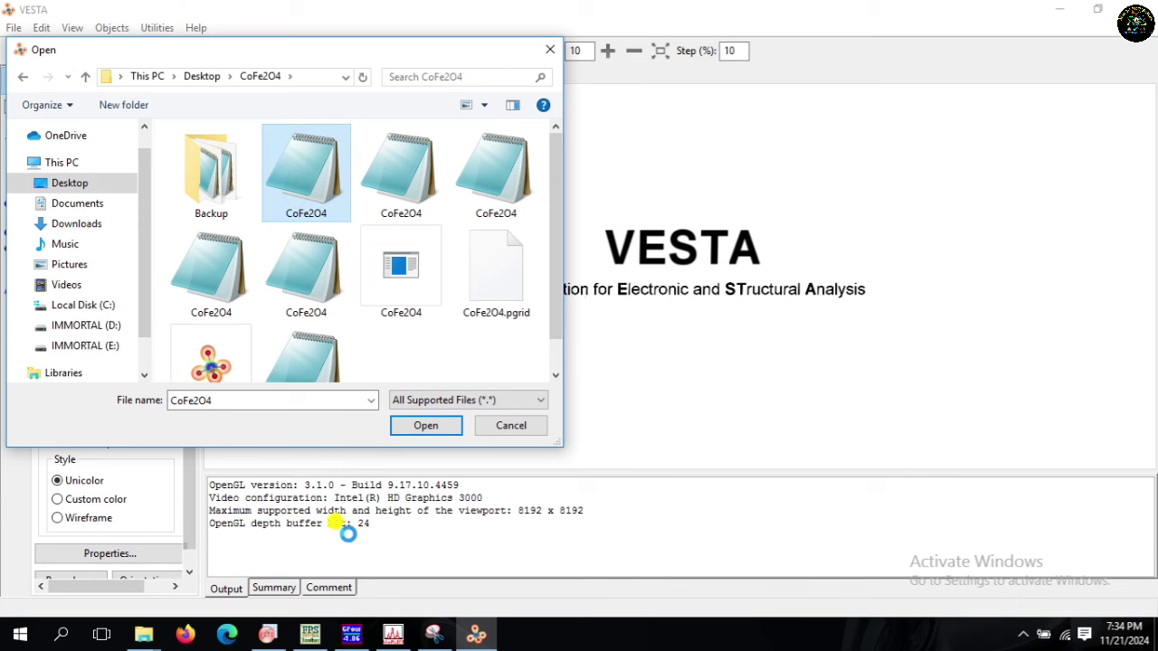
pyautogui.click(351, 599)
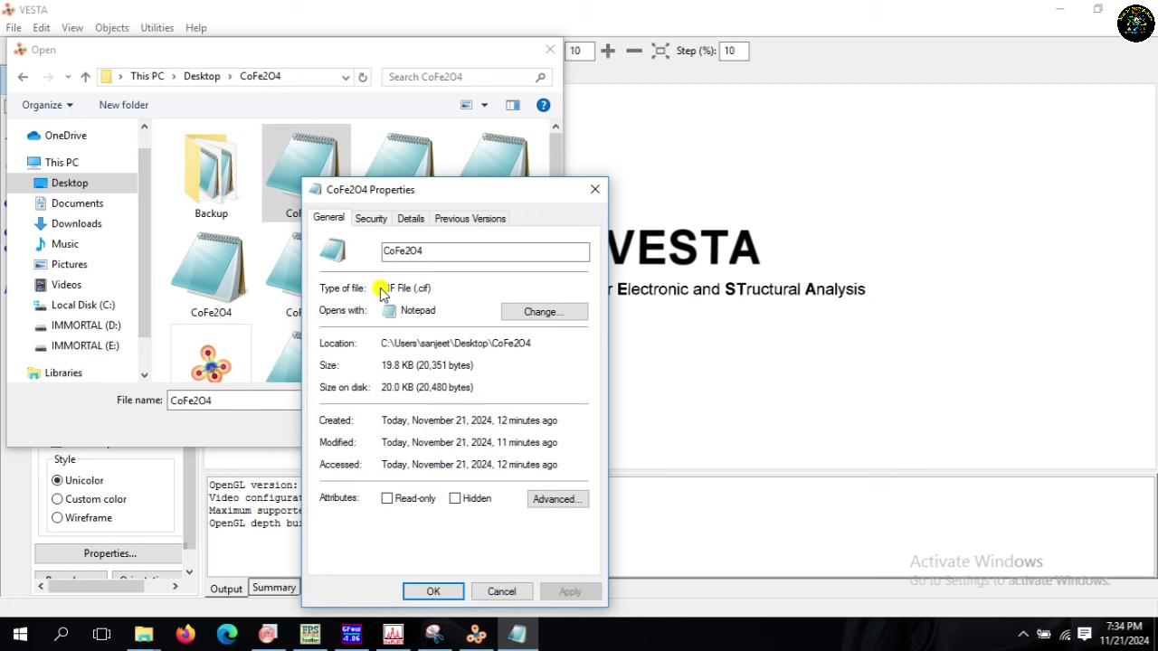
pyautogui.click(430, 592)
pyautogui.click(433, 427)
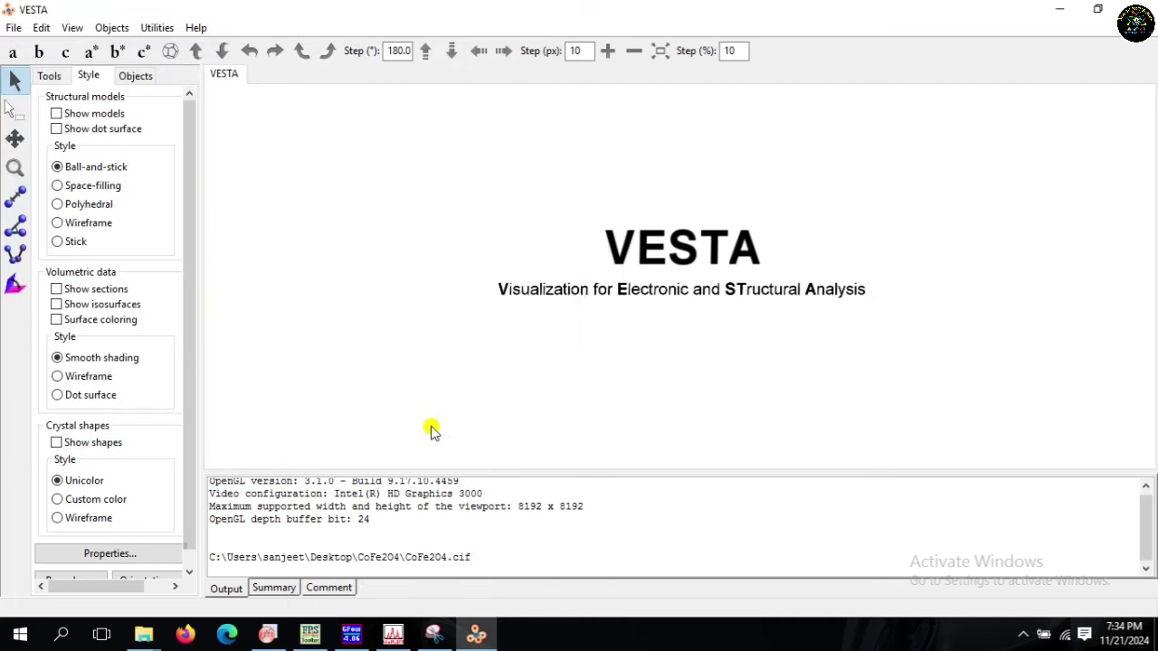
# Step: Preview the structure in Space-filling style, set it to Polyhedral, and orient it so the a, b and c axes all show
pyautogui.moveTo(458, 240)
pyautogui.mouseDown()
pyautogui.moveTo(455, 228)
pyautogui.moveTo(439, 246)
pyautogui.mouseUp()
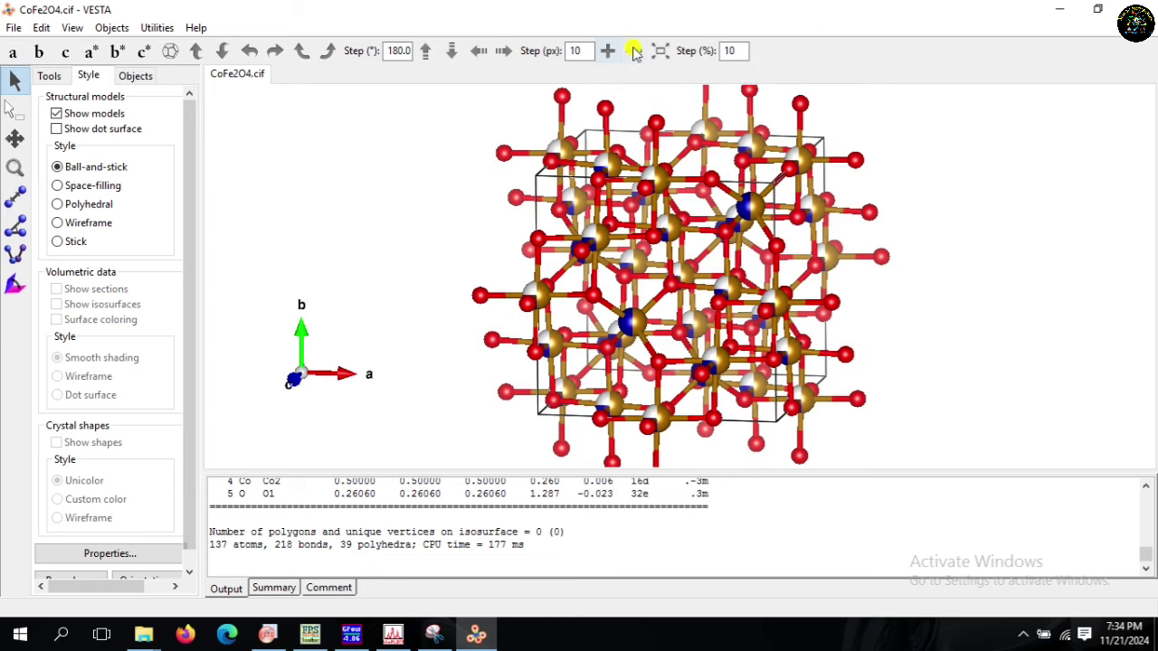
pyautogui.click(12, 53)
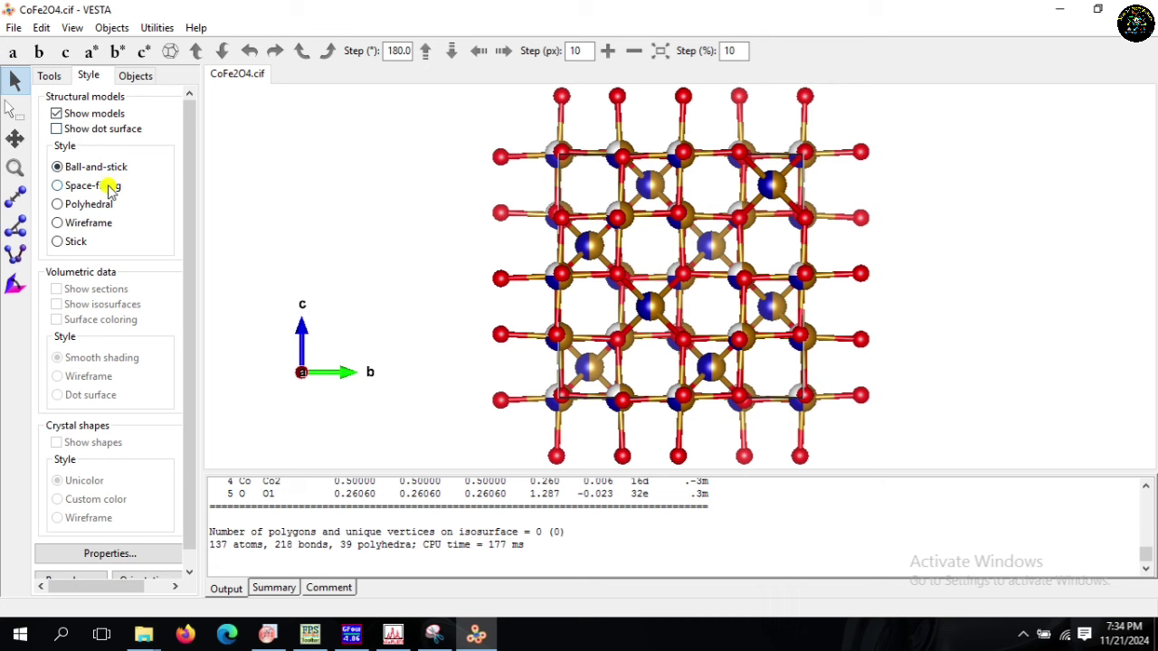
pyautogui.click(58, 186)
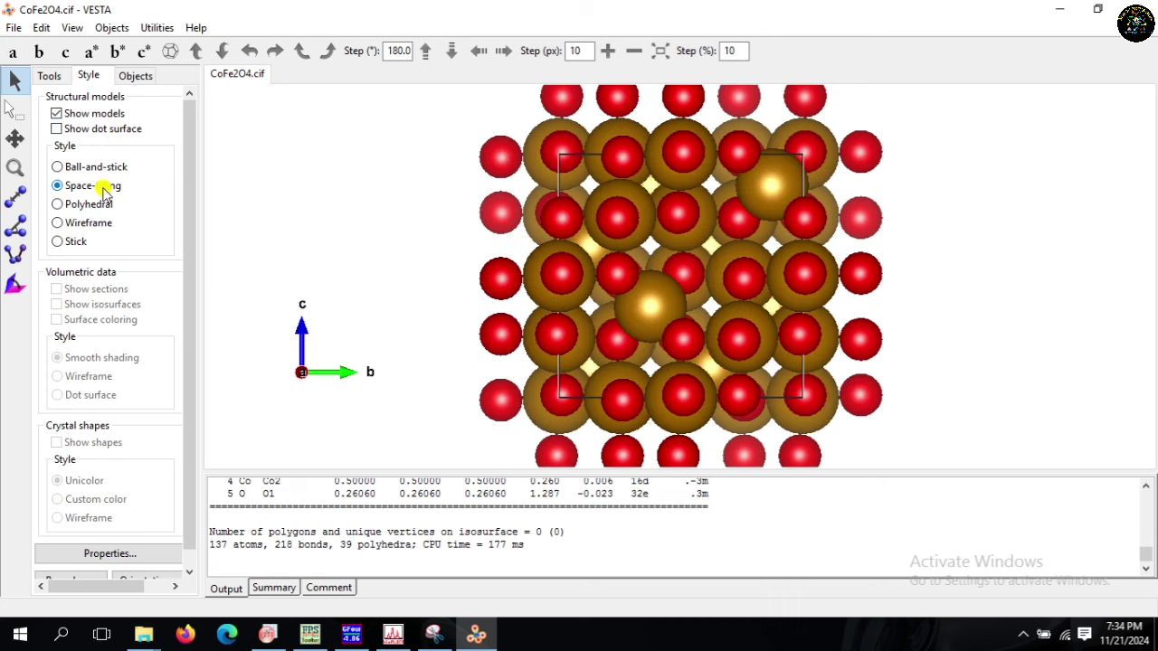
pyautogui.click(104, 205)
pyautogui.moveTo(445, 268); pyautogui.dragTo(386, 273)
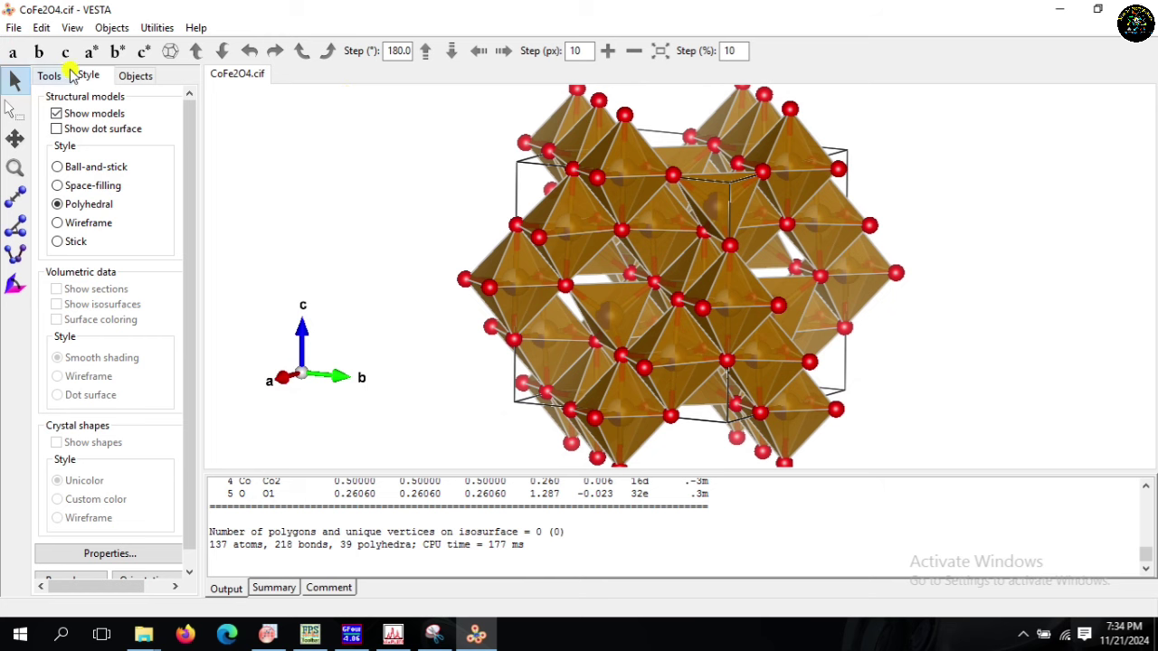
pyautogui.moveTo(491, 251); pyautogui.dragTo(460, 252)
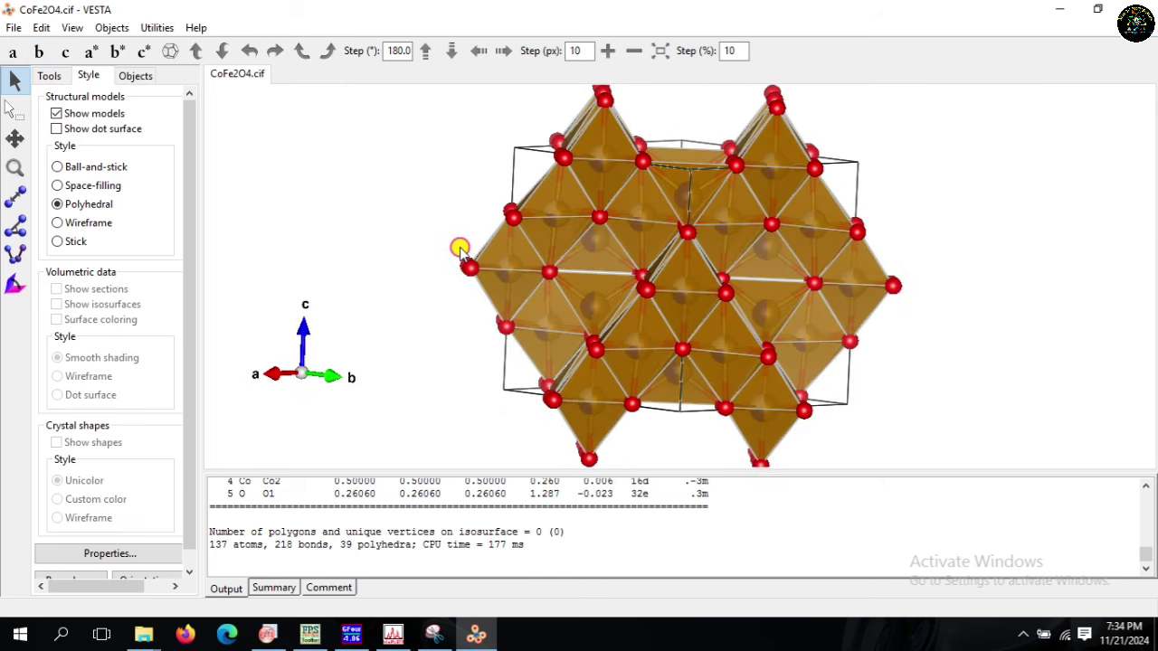
pyautogui.click(12, 51)
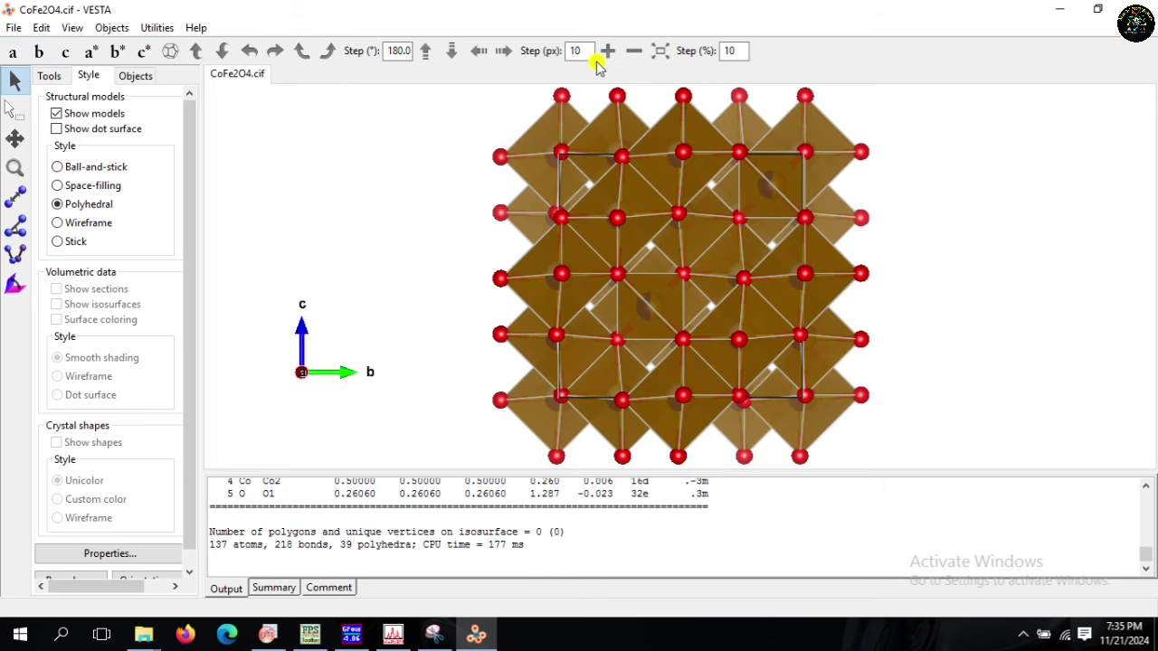
pyautogui.moveTo(600, 160); pyautogui.dragTo(561, 347)
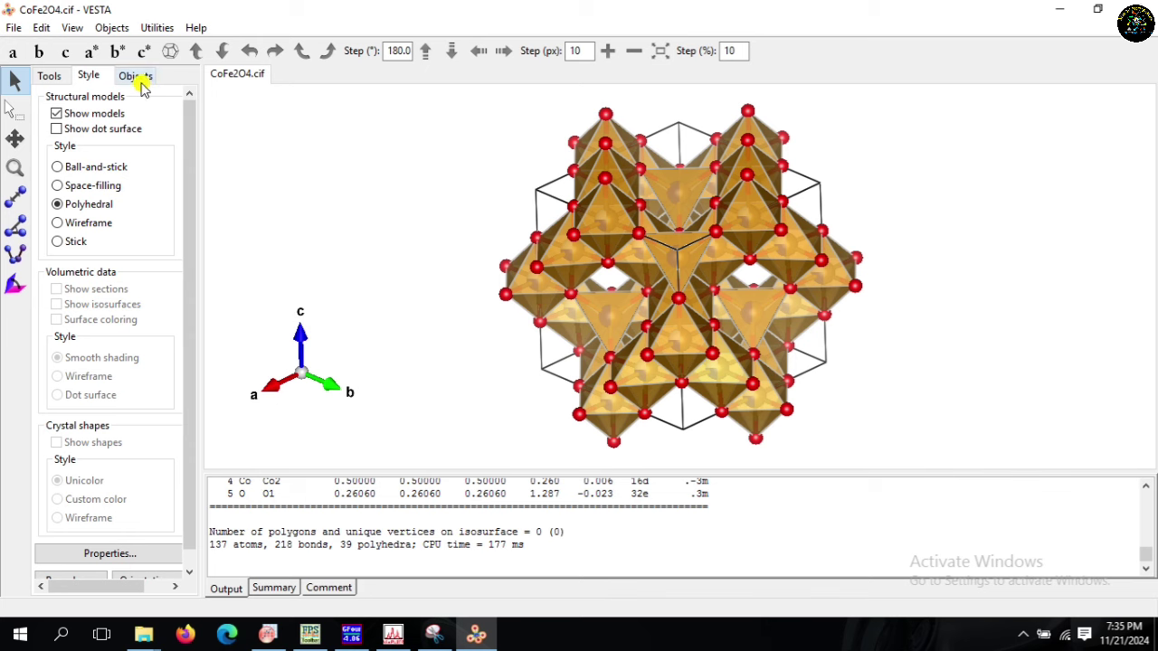
# Step: Set the Fe atom color to dark red, RGB 159, 0, 0, in the structure's atom properties
pyautogui.click(117, 553)
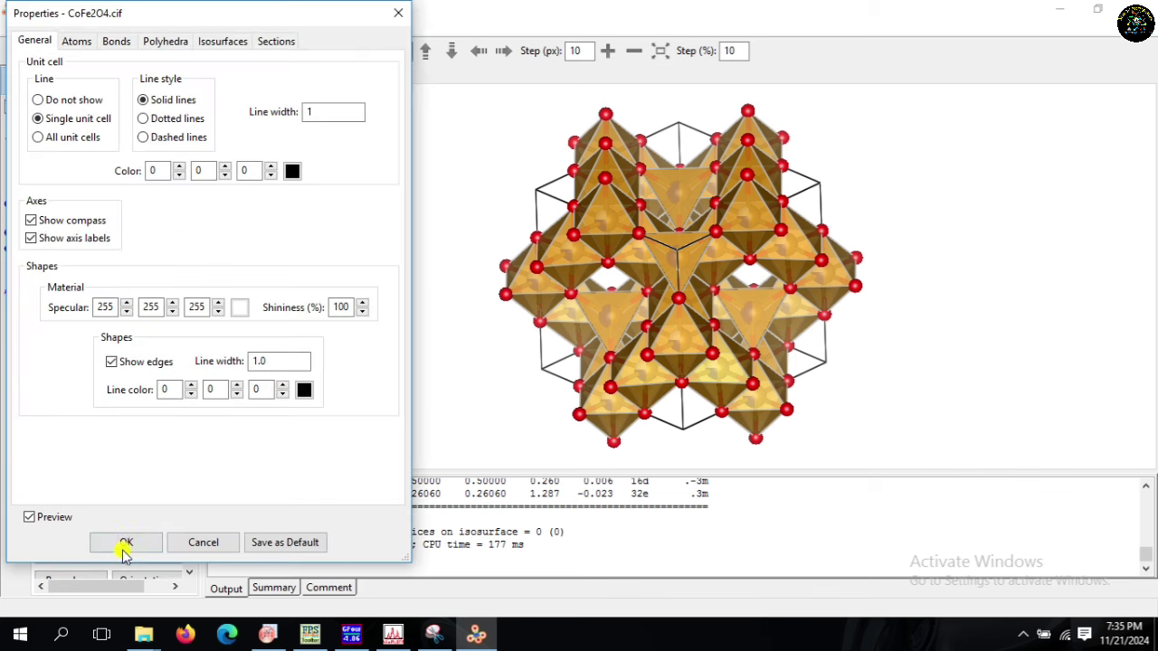
pyautogui.click(83, 40)
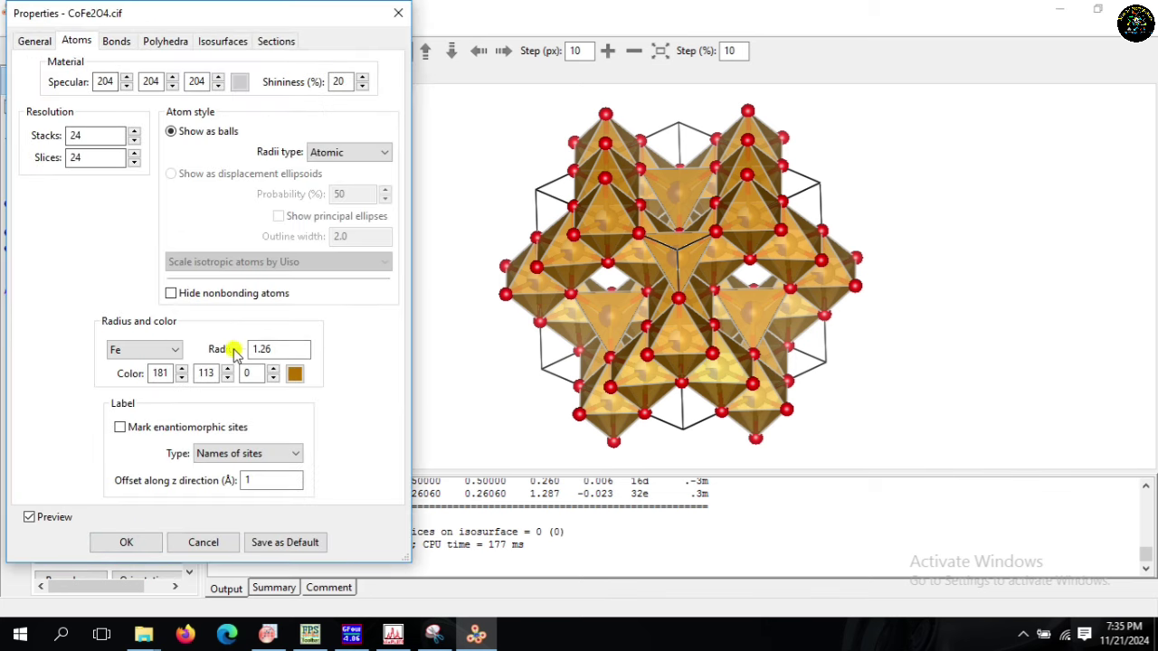
pyautogui.click(295, 374)
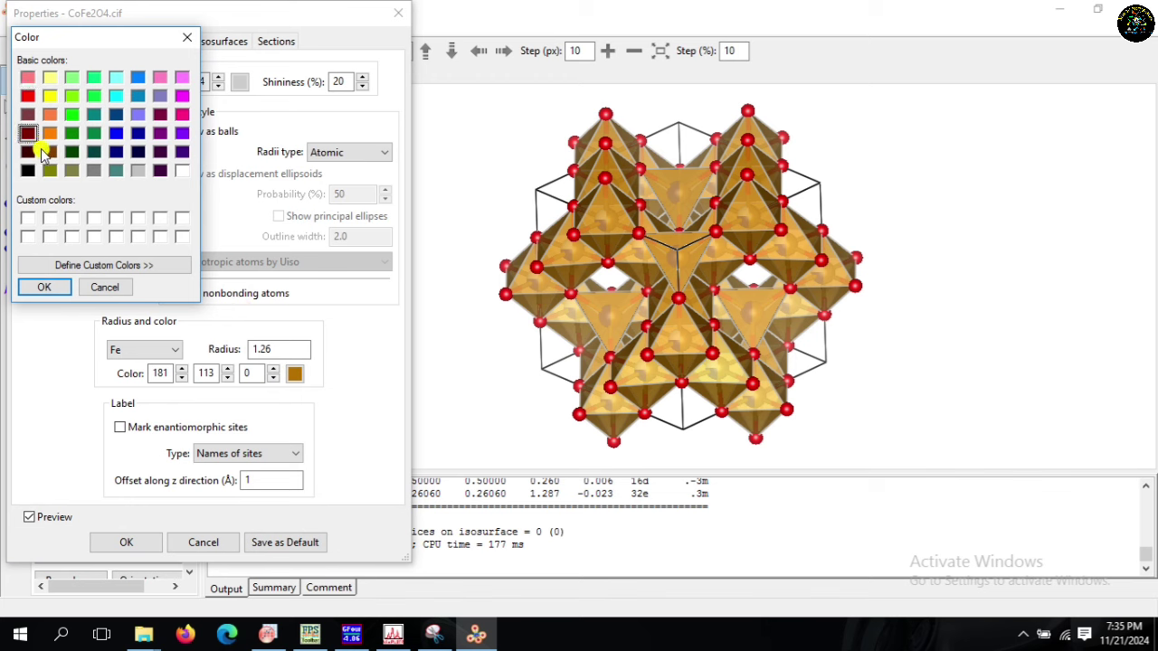
pyautogui.click(43, 287)
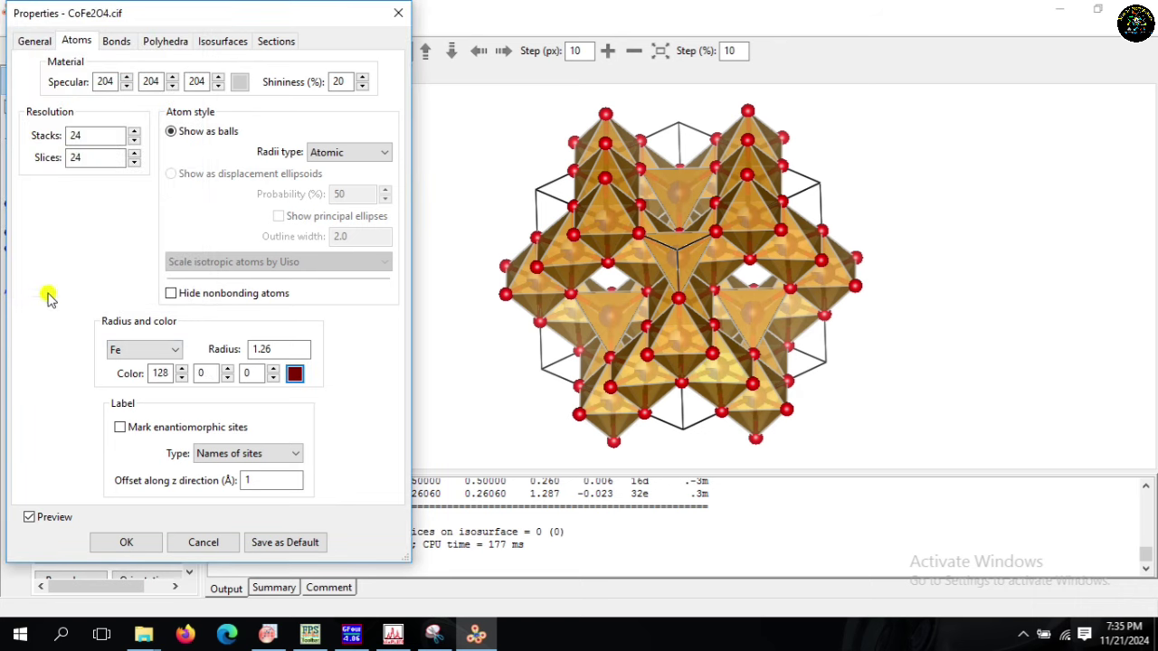
pyautogui.click(294, 375)
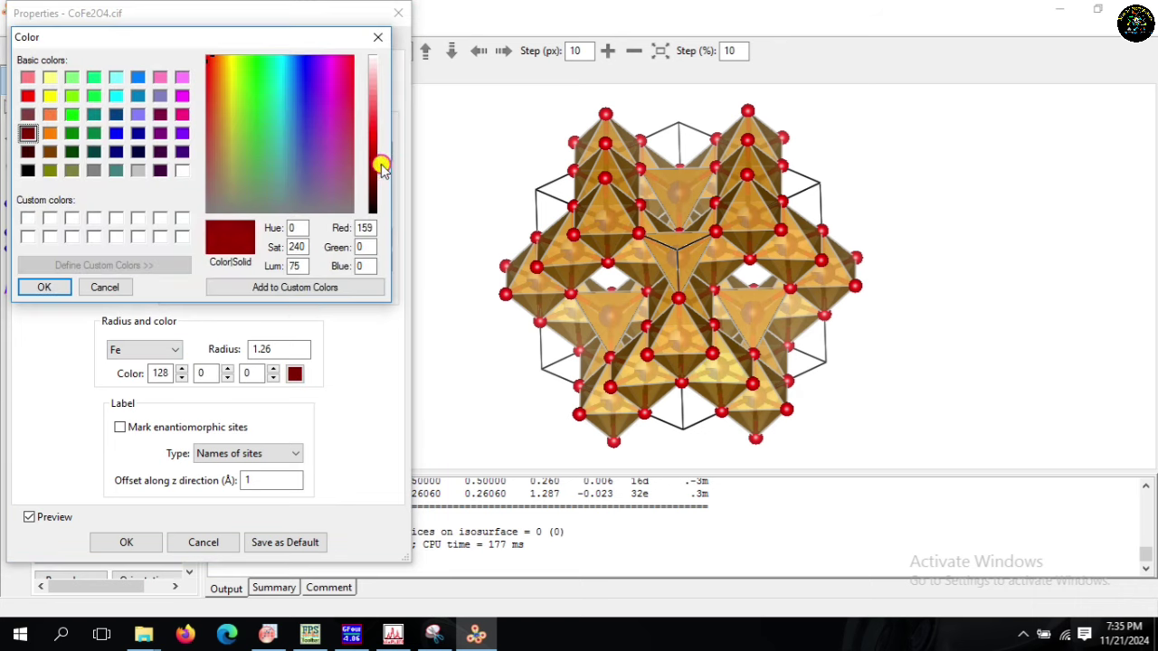
pyautogui.click(41, 287)
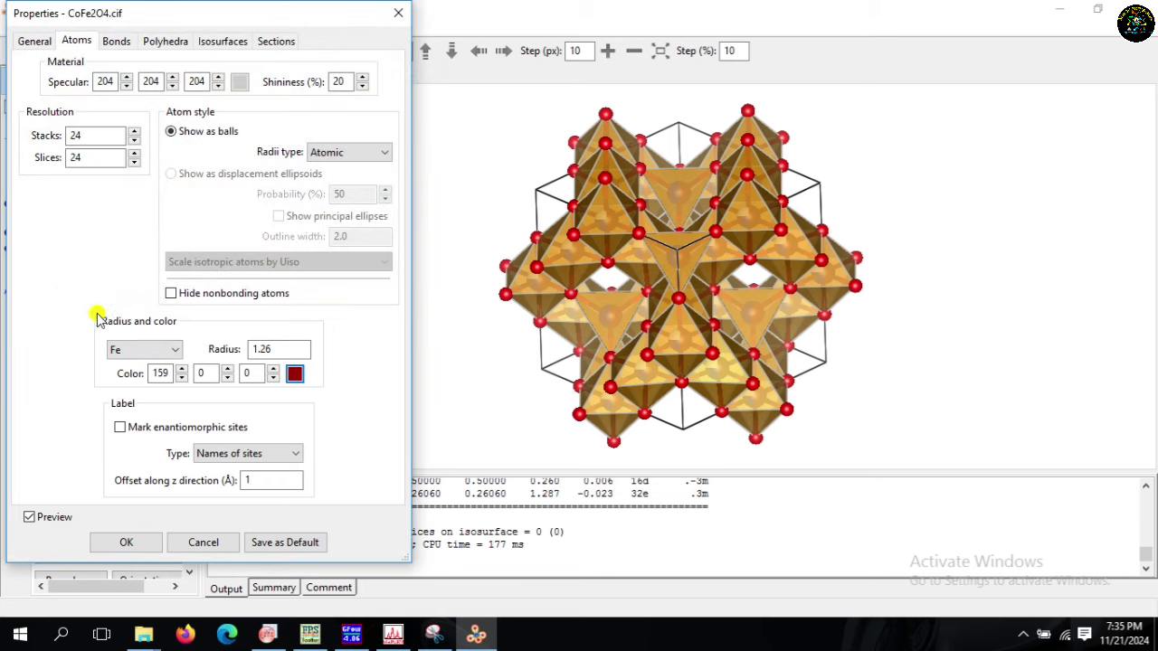
# Step: Set the Co atom color to dark blue, RGB 0, 0, 166
pyautogui.click(150, 349)
pyautogui.click(140, 375)
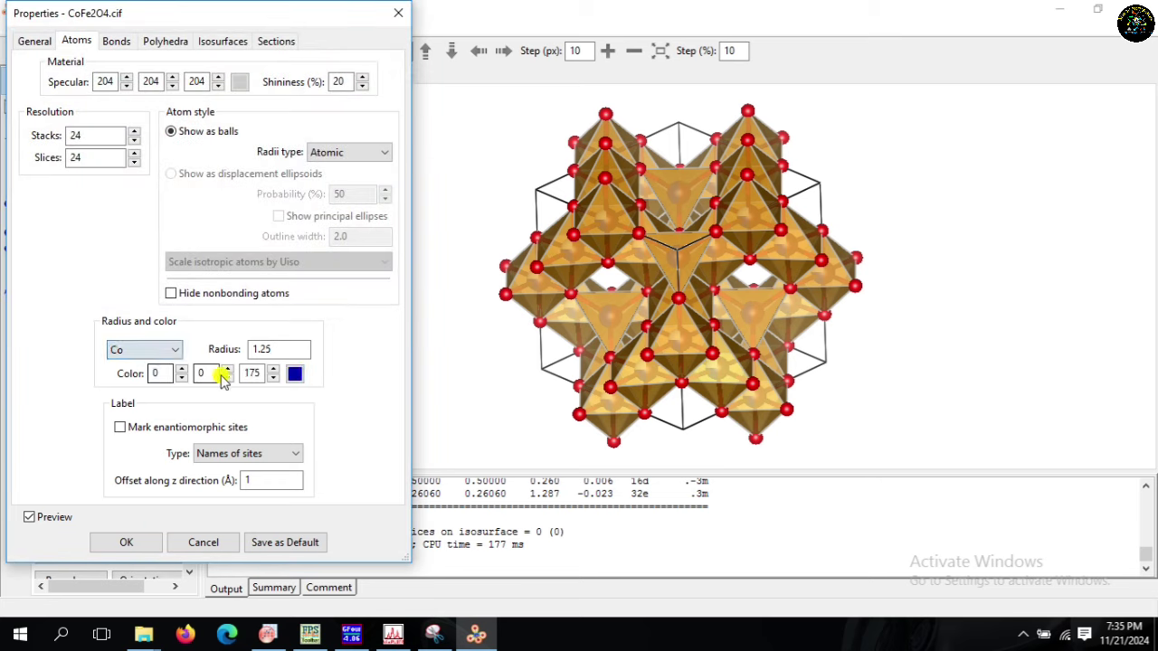
pyautogui.click(294, 374)
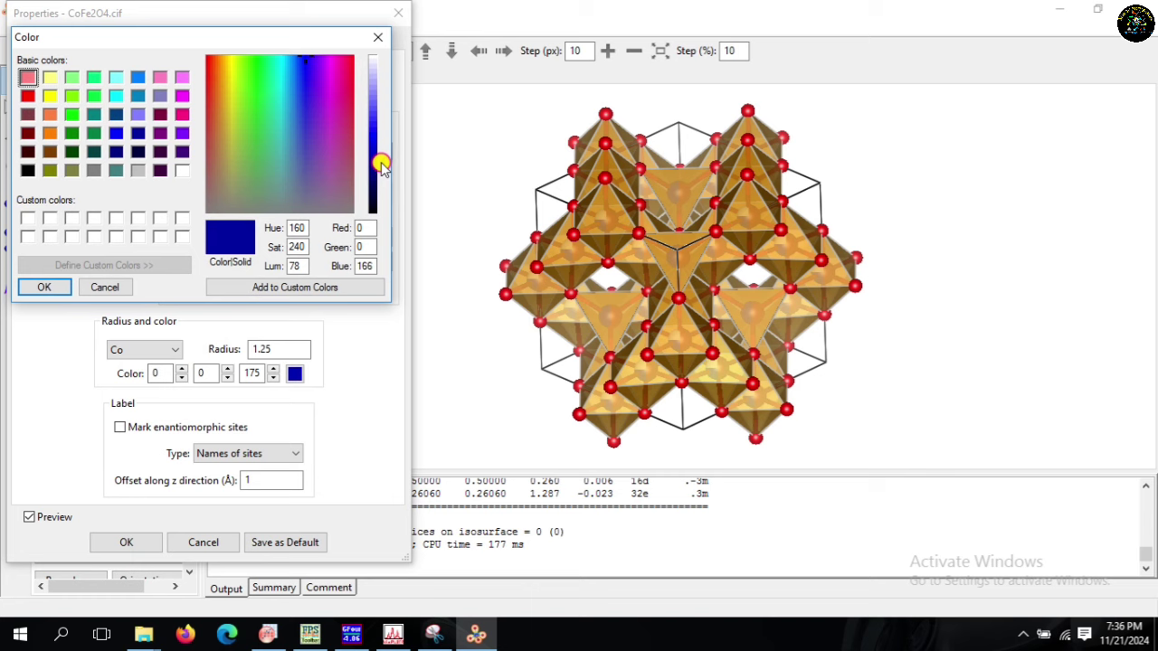
pyautogui.click(43, 287)
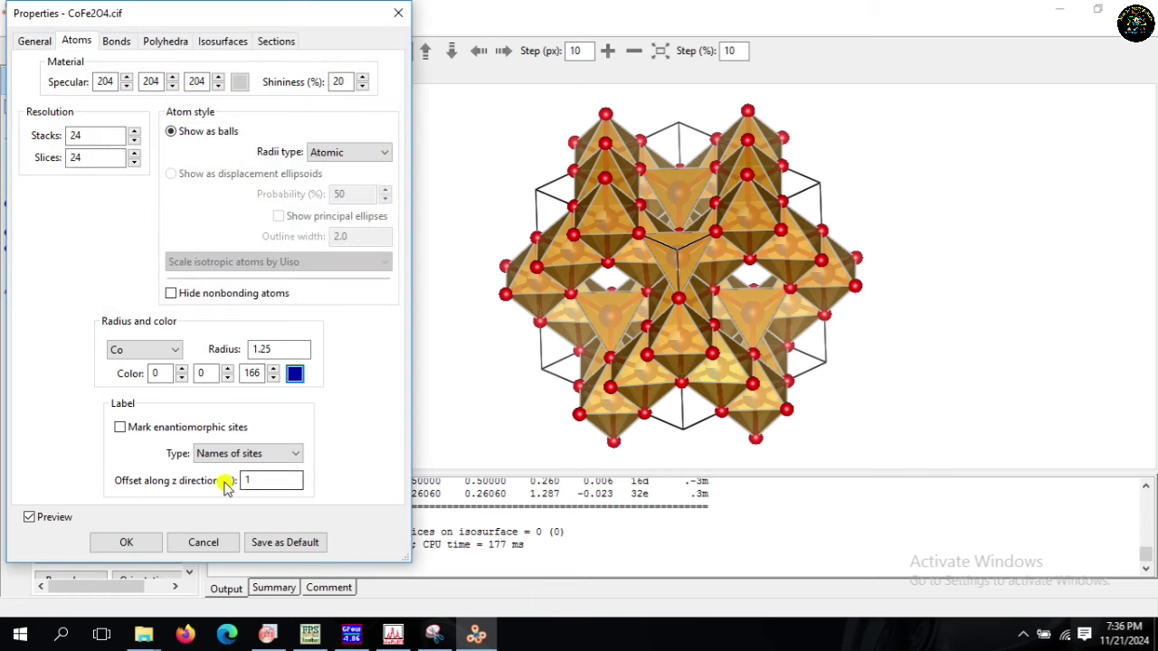
# Step: Set the polyhedral edge color to black, RGB 0, 0, 0
pyautogui.click(117, 43)
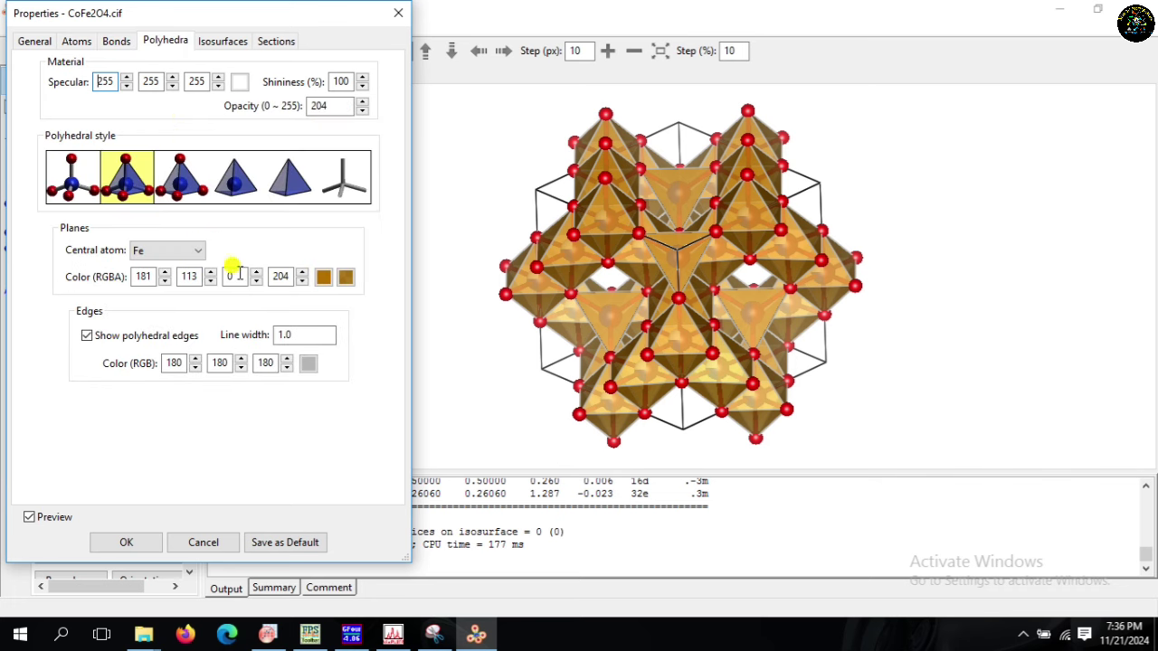
pyautogui.click(307, 362)
pyautogui.click(28, 171)
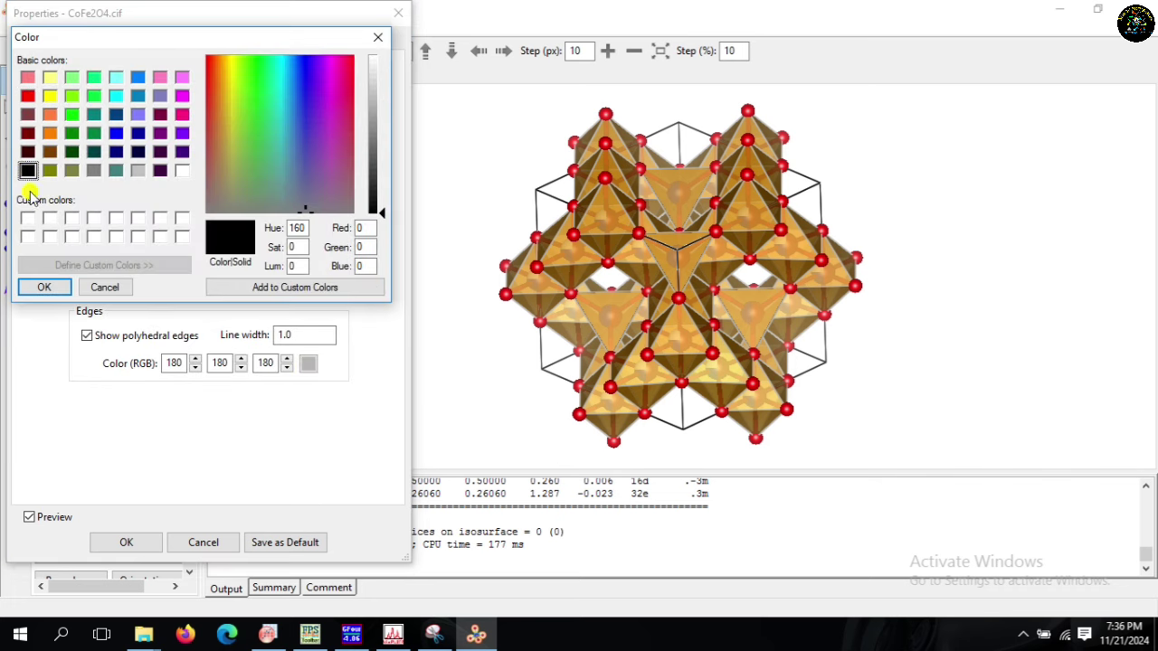
pyautogui.click(40, 287)
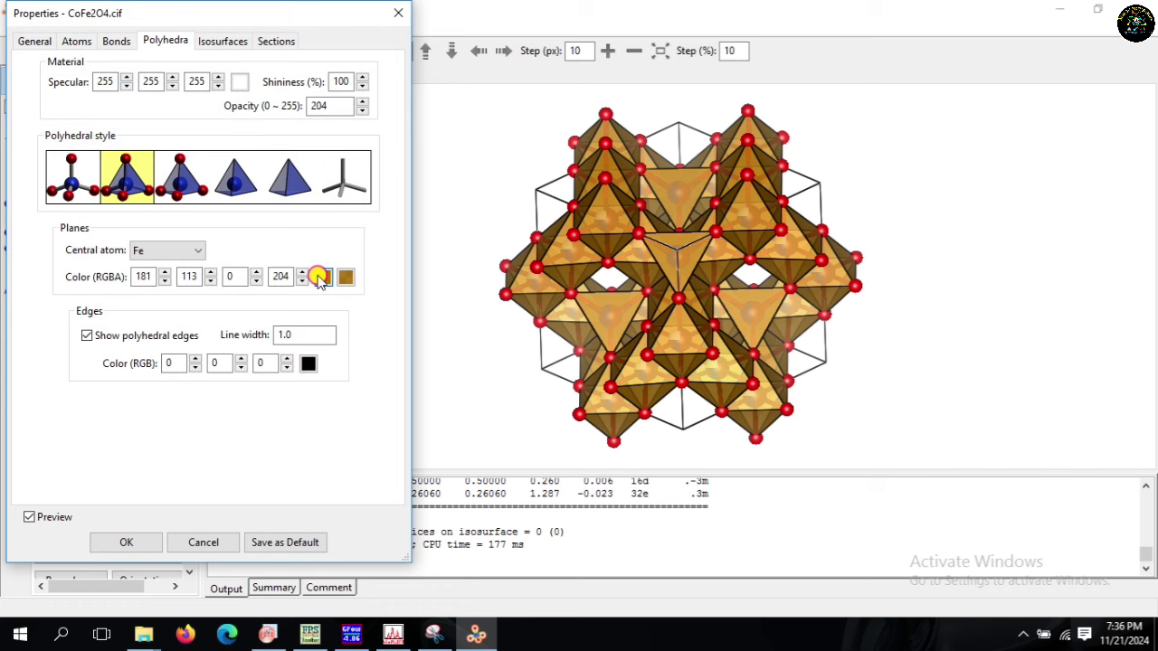
# Step: Set the plane color of the Fe-centered polyhedra to green, RGB 0, 249, 124, and lower its alpha value to 196
pyautogui.click(323, 277)
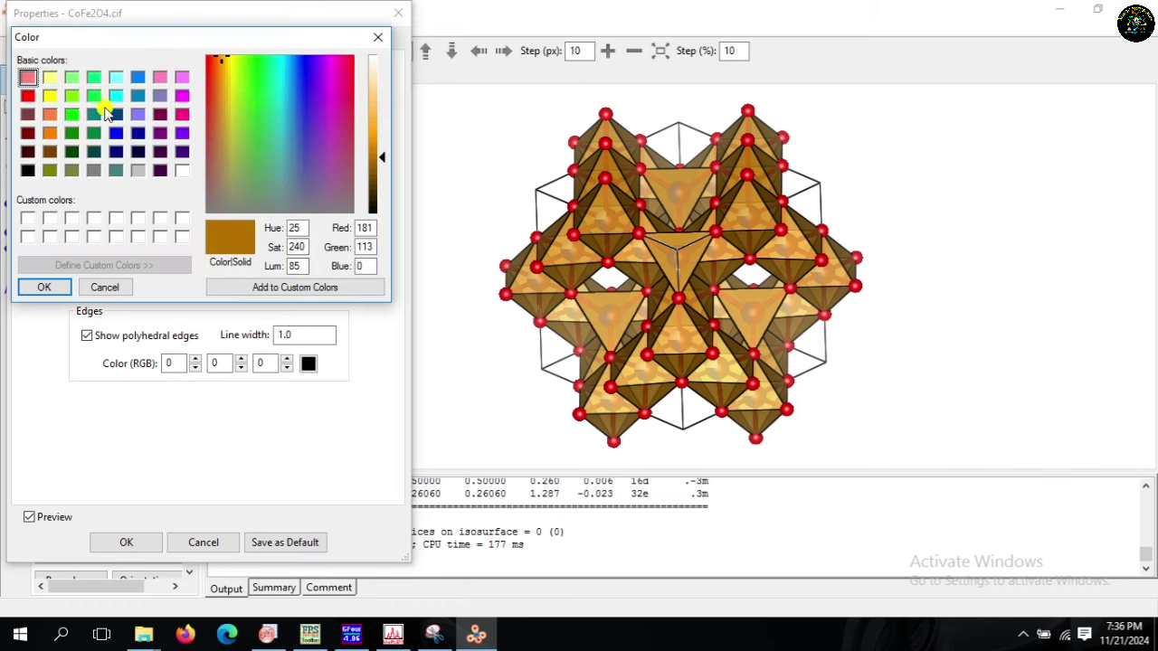
pyautogui.click(95, 80)
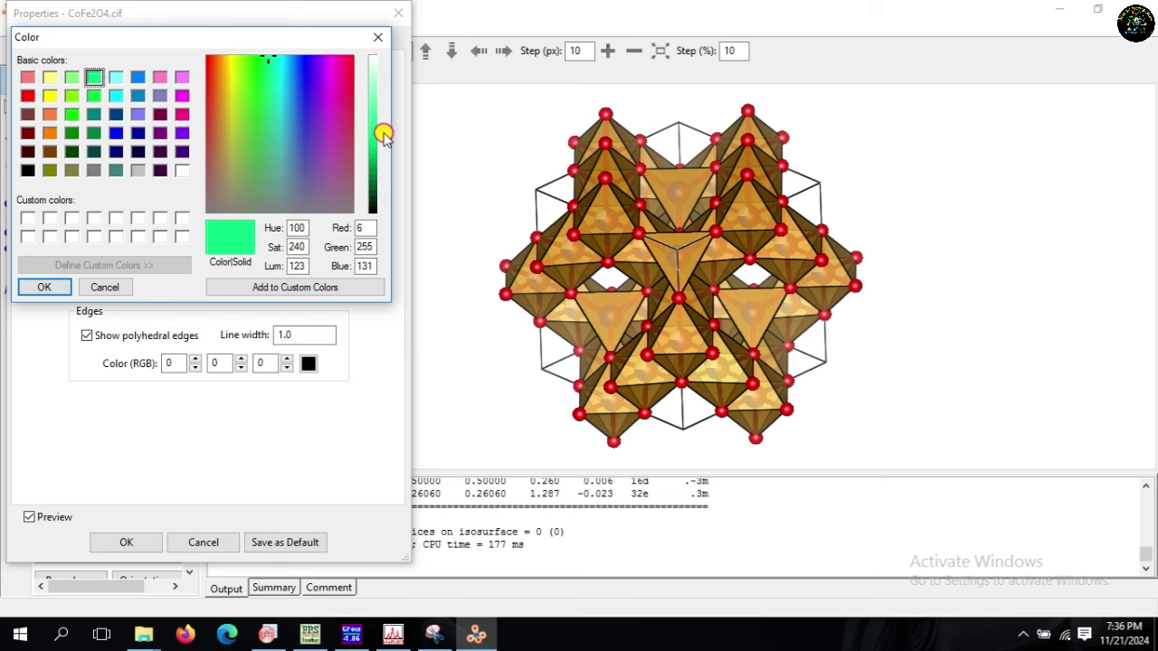
pyautogui.moveTo(384, 134); pyautogui.dragTo(384, 142)
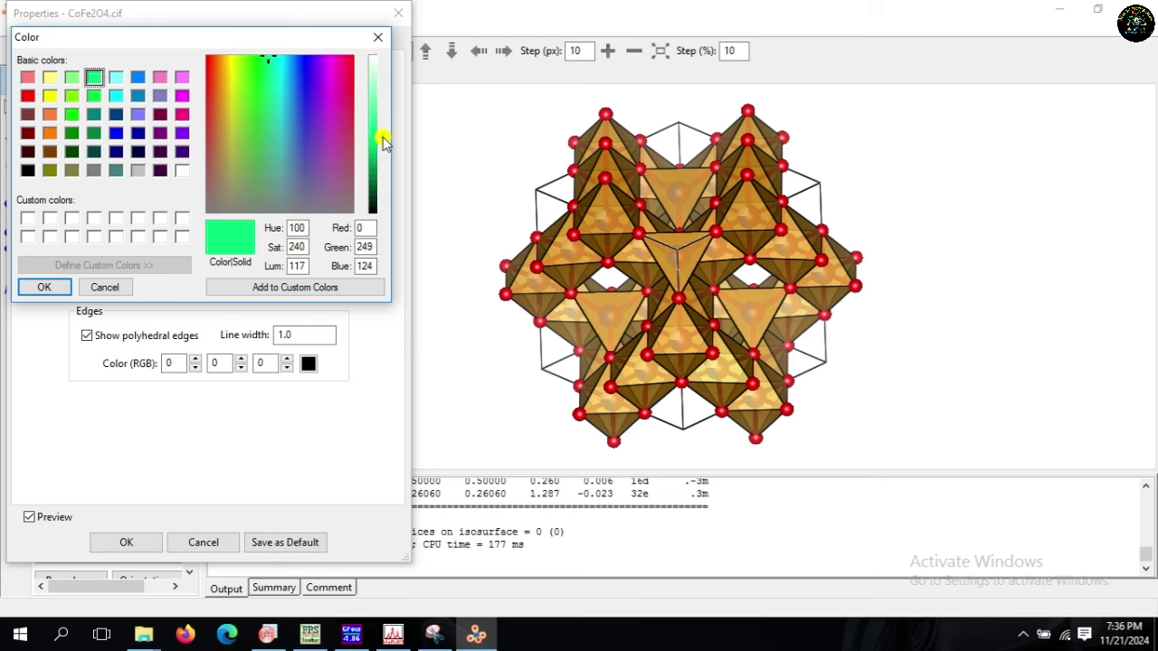
pyautogui.click(45, 289)
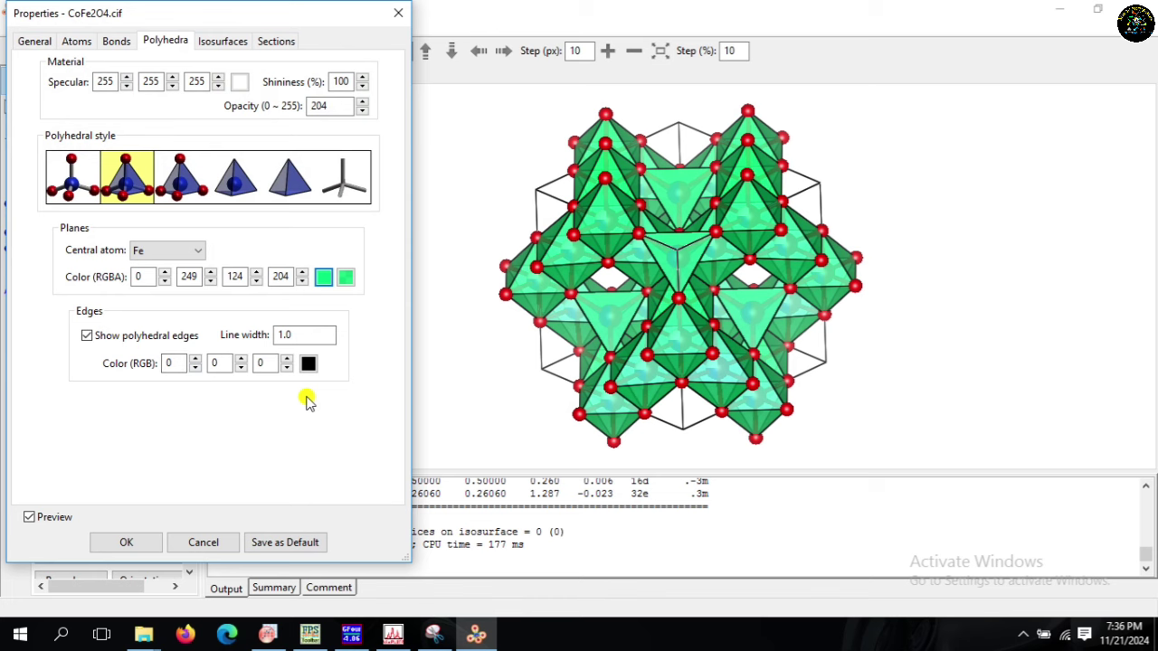
pyautogui.doubleClick(301, 282)
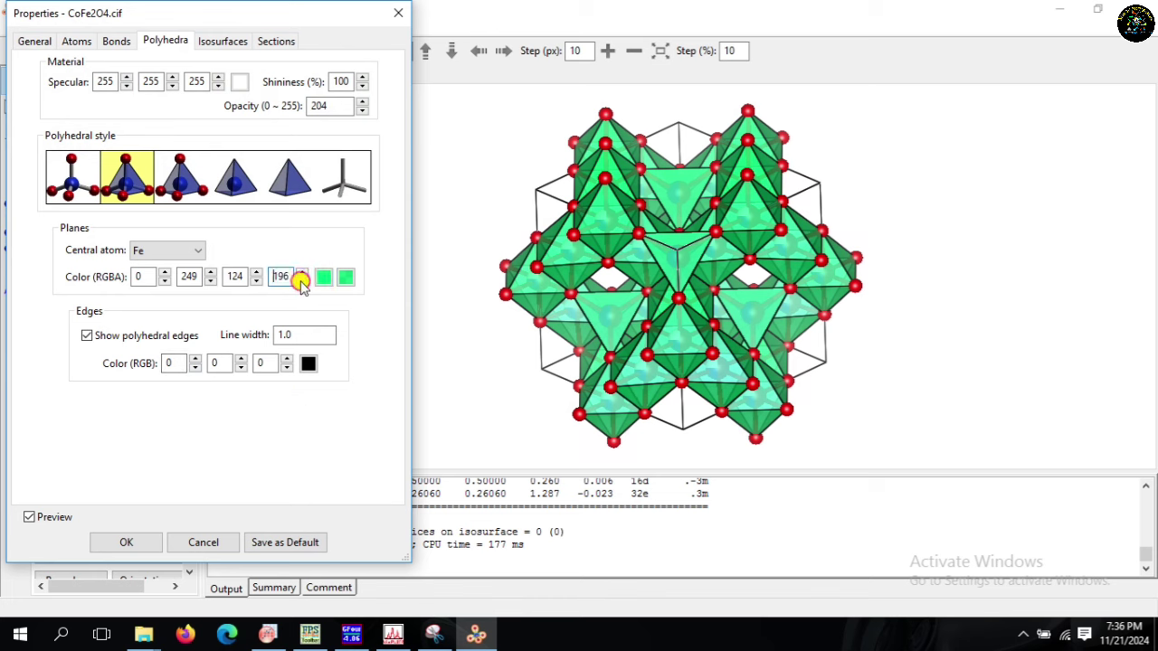